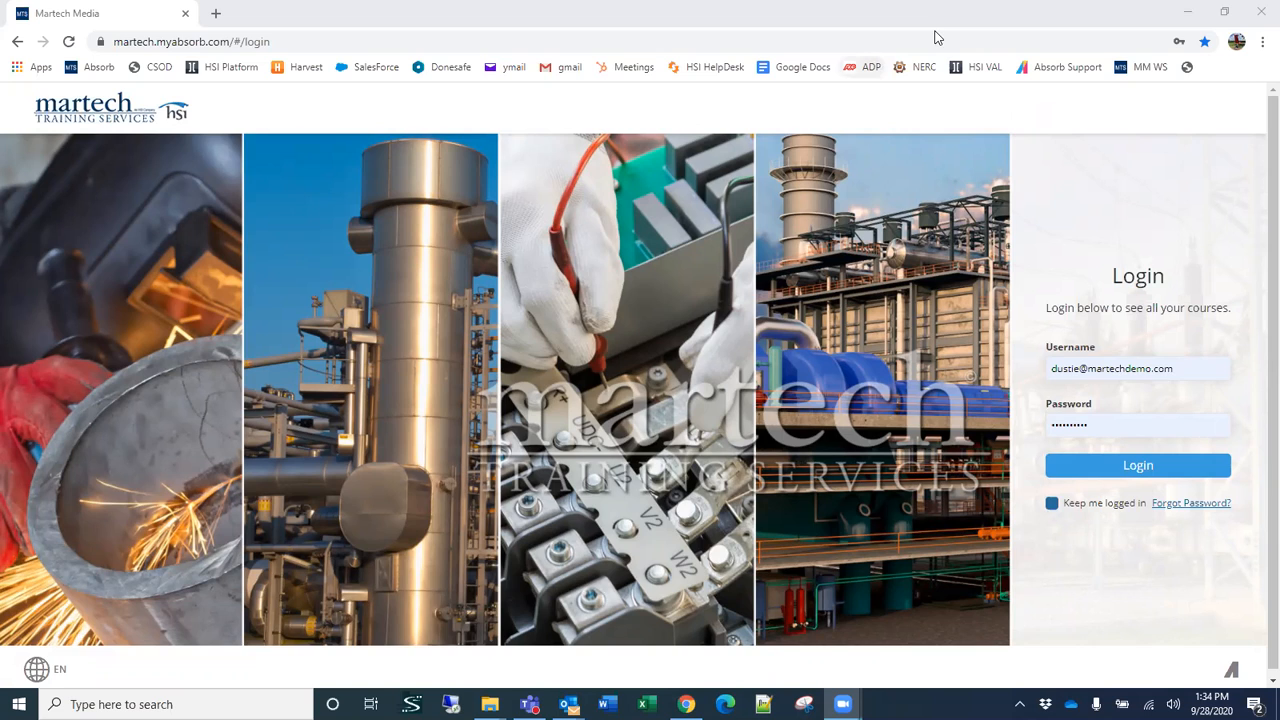
Step: Open the admin sign-in page in a new browser tab at martech.myabsorb.com/admin
key("ctrl+t")
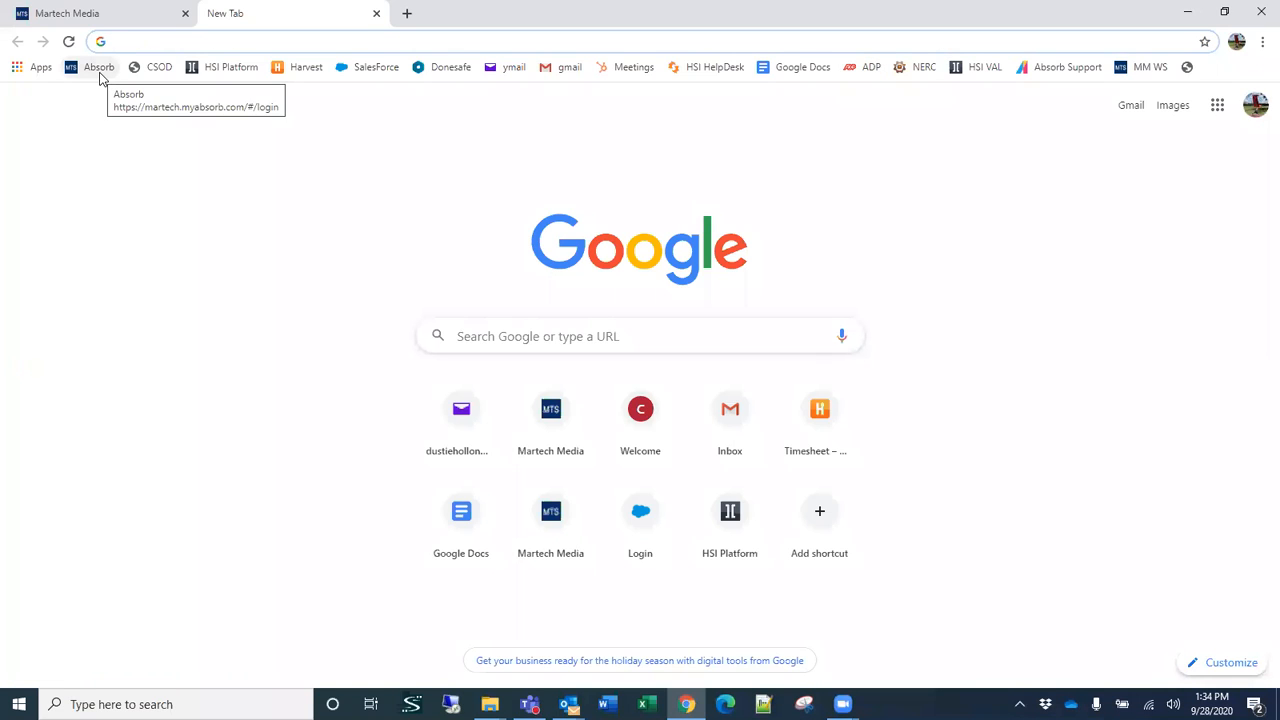
left_click(100, 70)
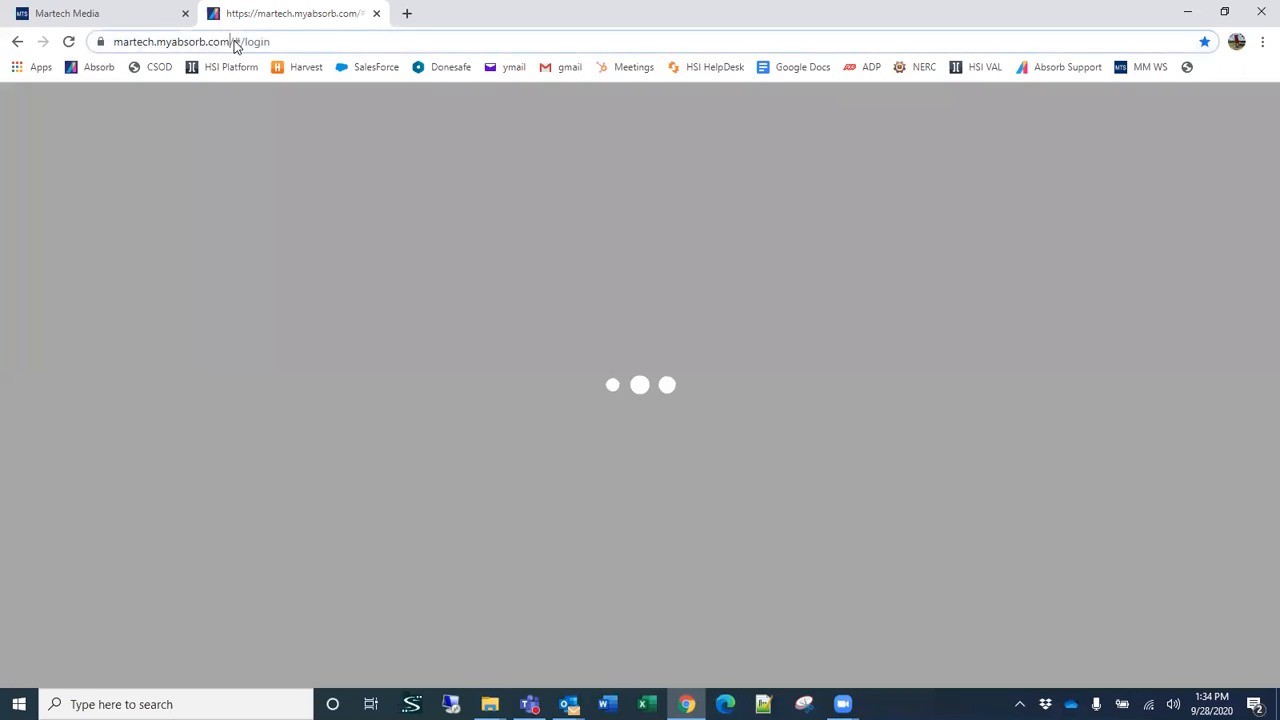
left_click(236, 44)
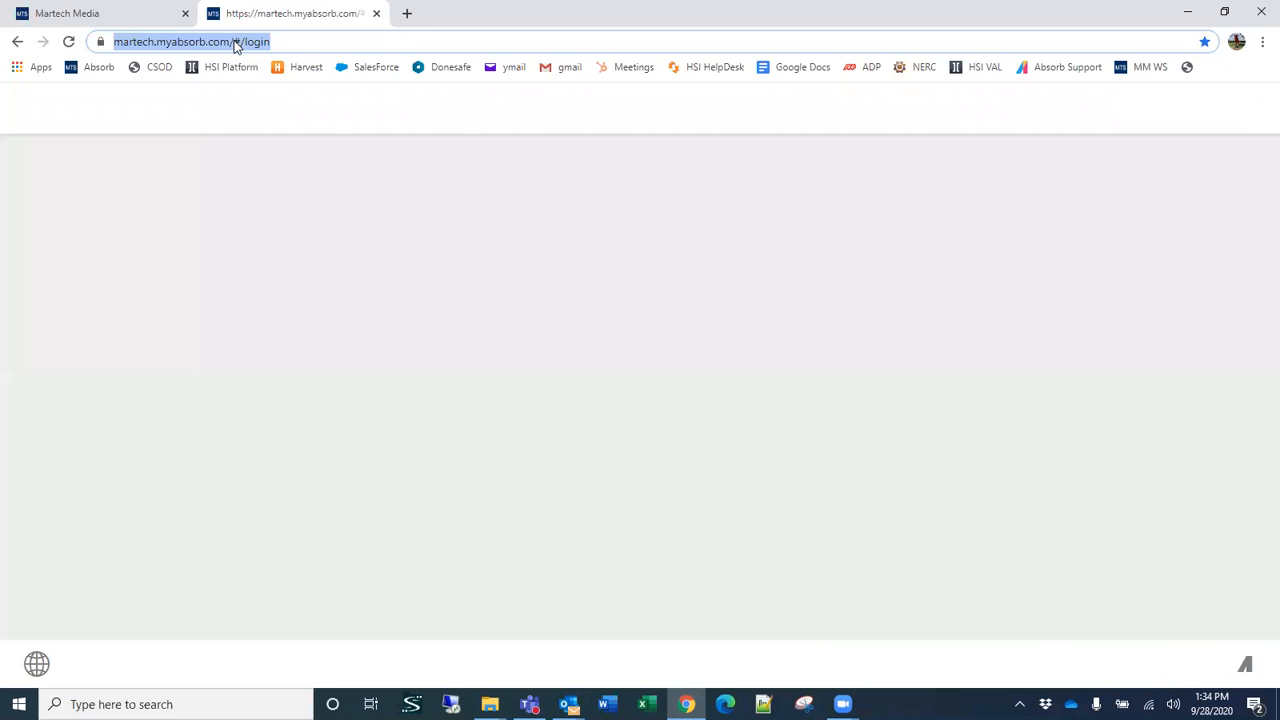
left_click_drag(270, 44, 519, 52)
type("S")
key("BackSpace")
key("BackSpace")
type("//")
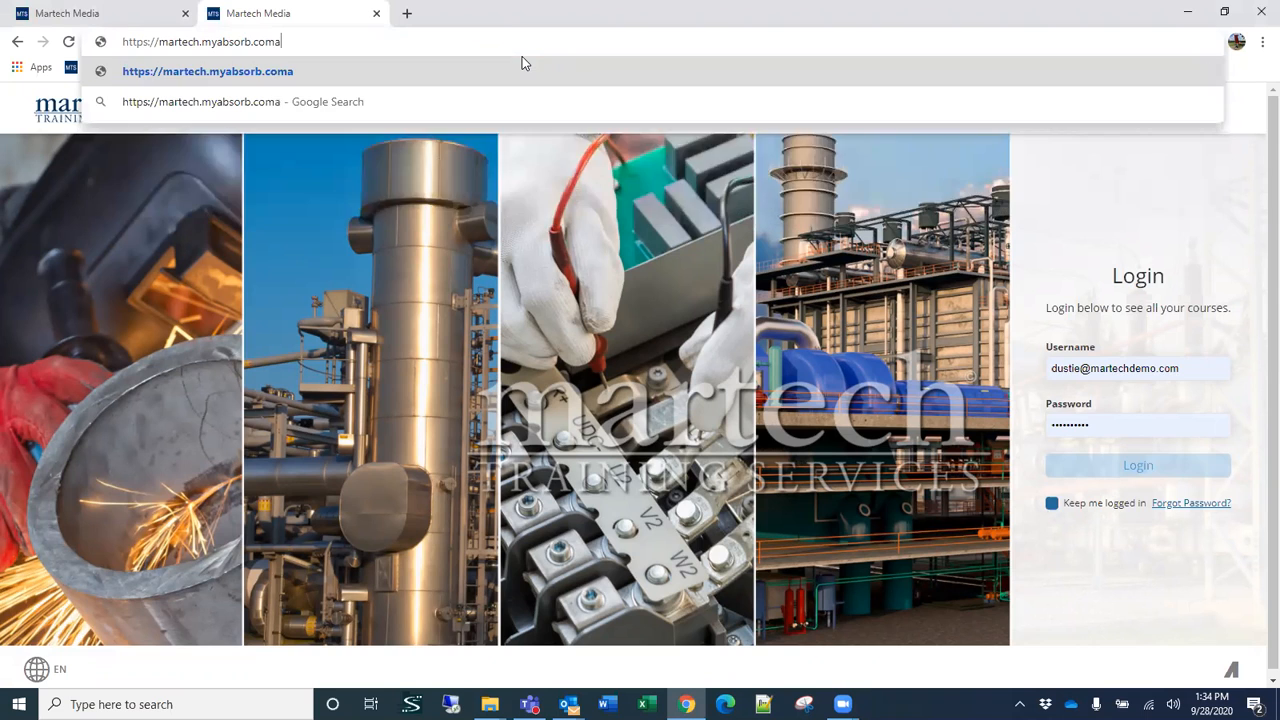
type("a")
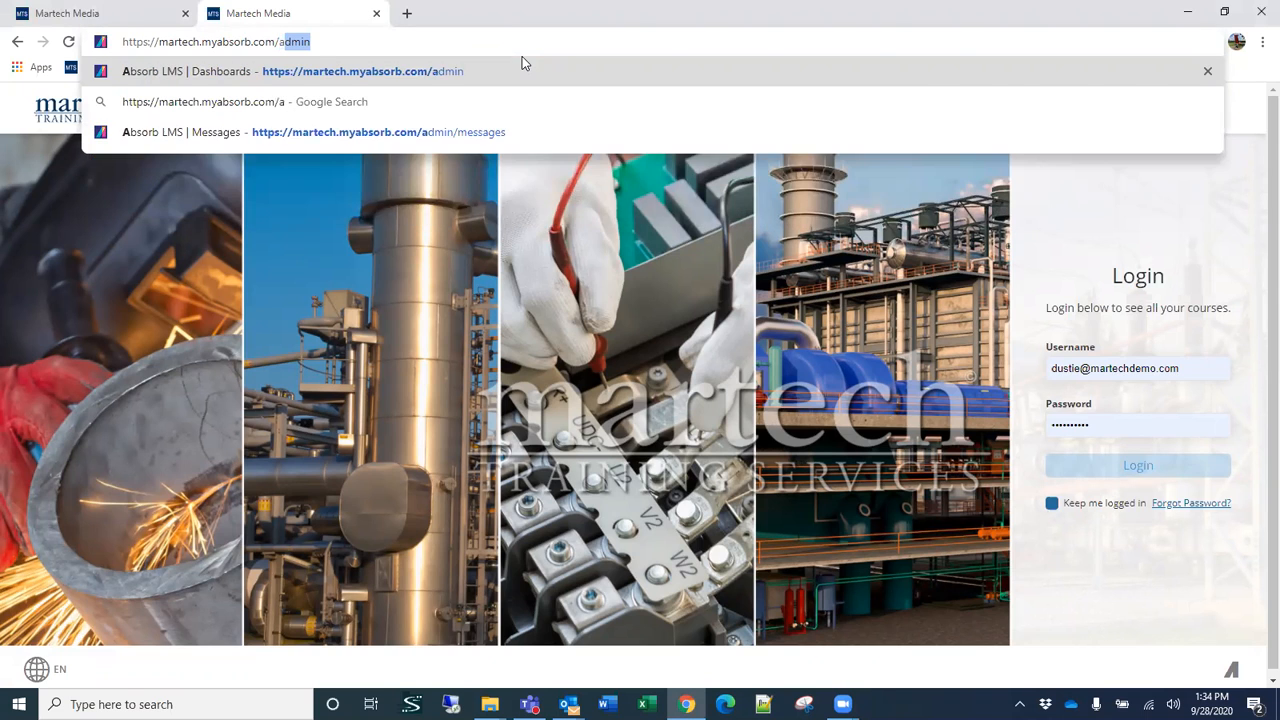
key("Return")
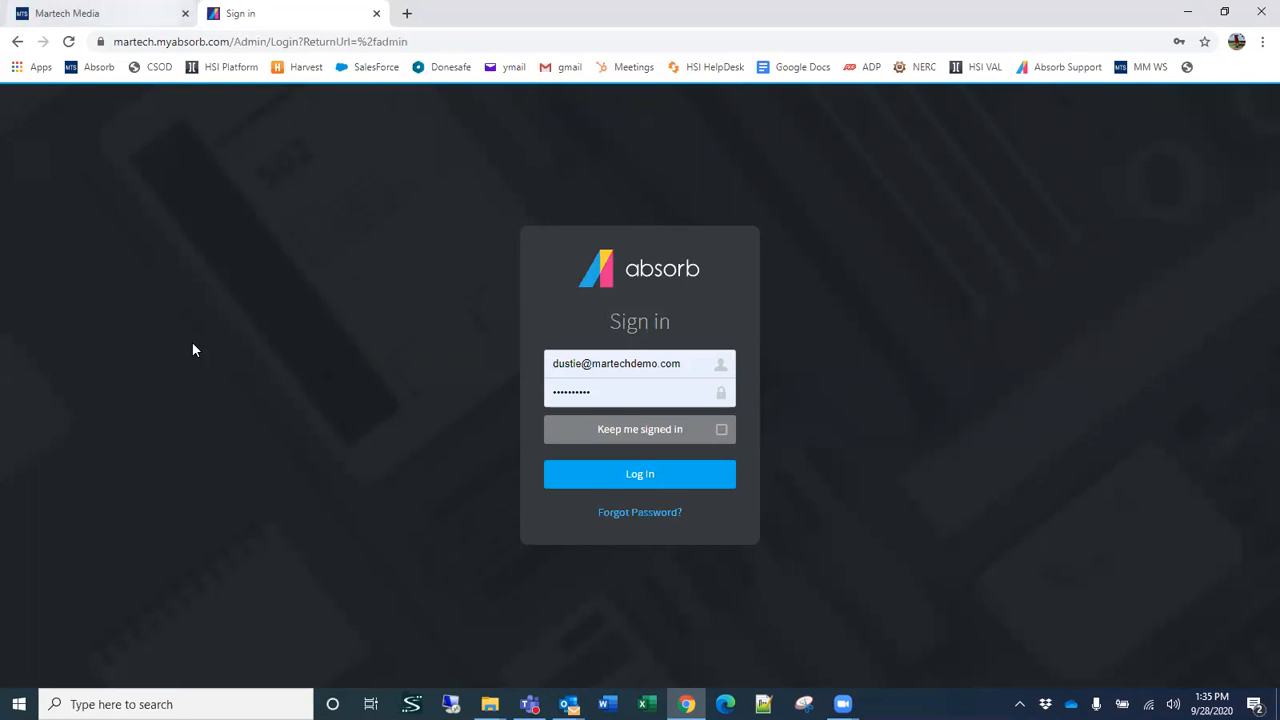
Step: Compare the learner login page with the admin sign-in page, including the learner Forgot Password form
left_click(149, 20)
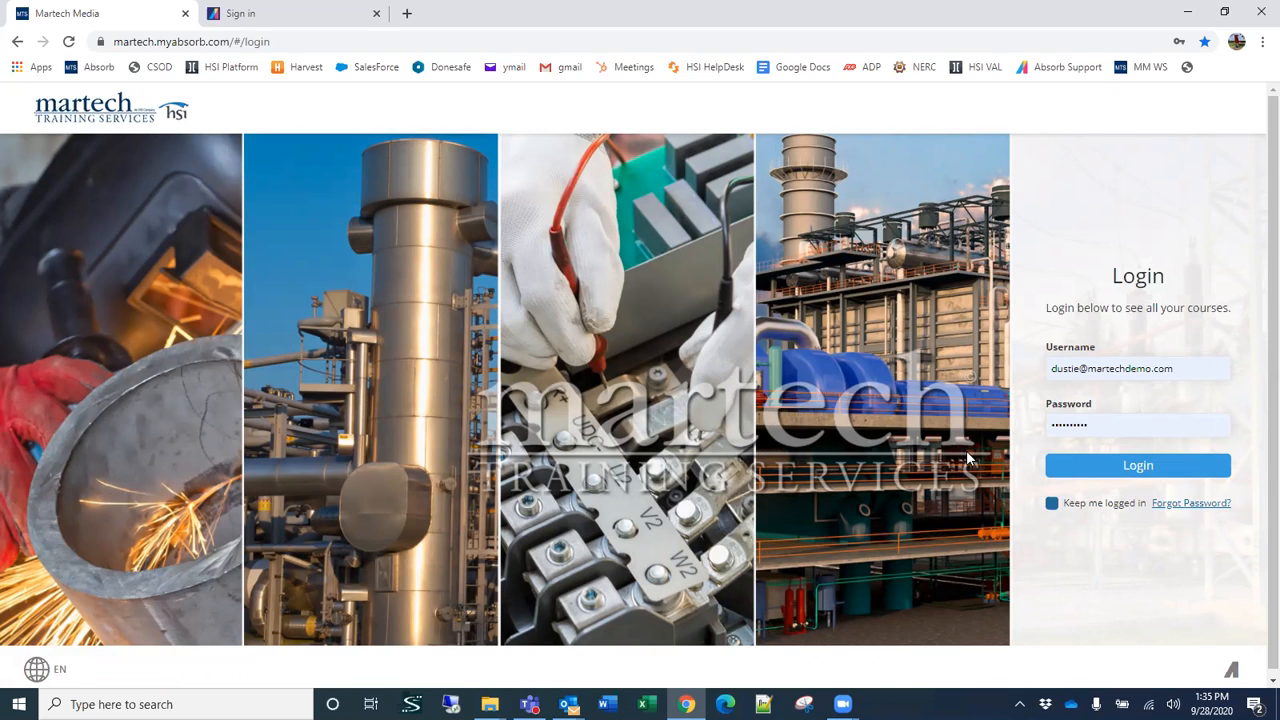
left_click(265, 14)
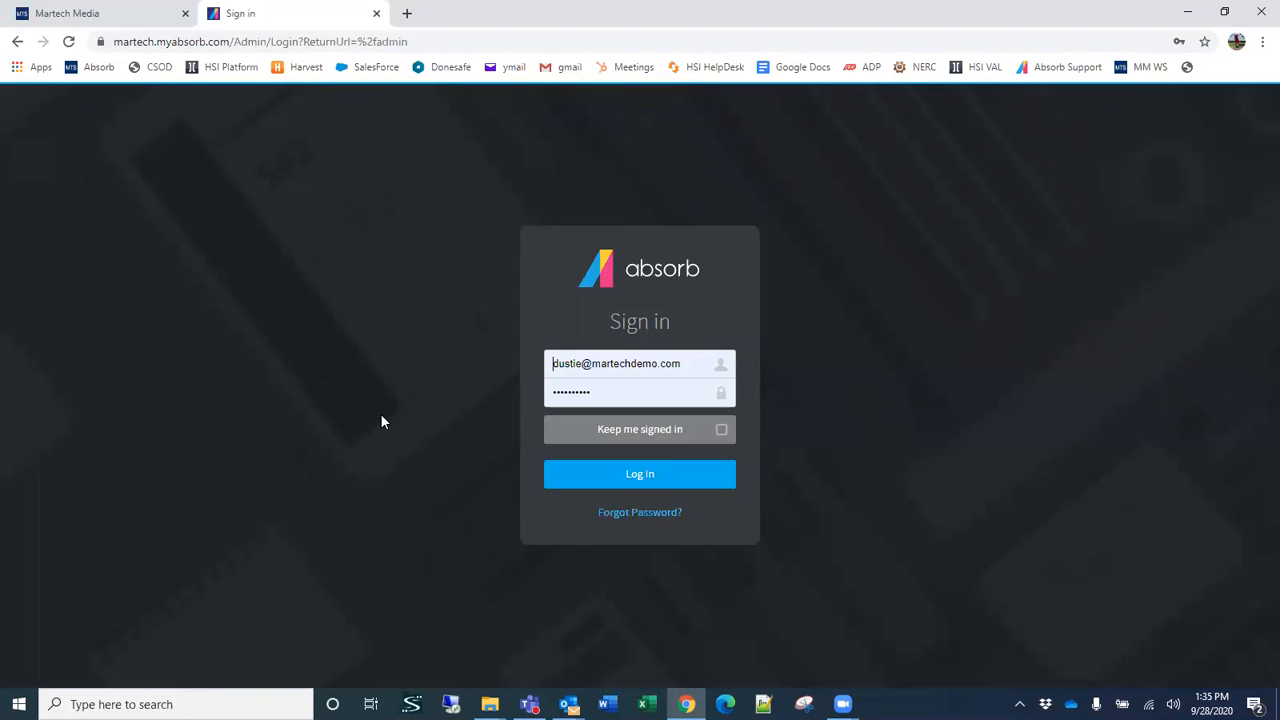
left_click(88, 14)
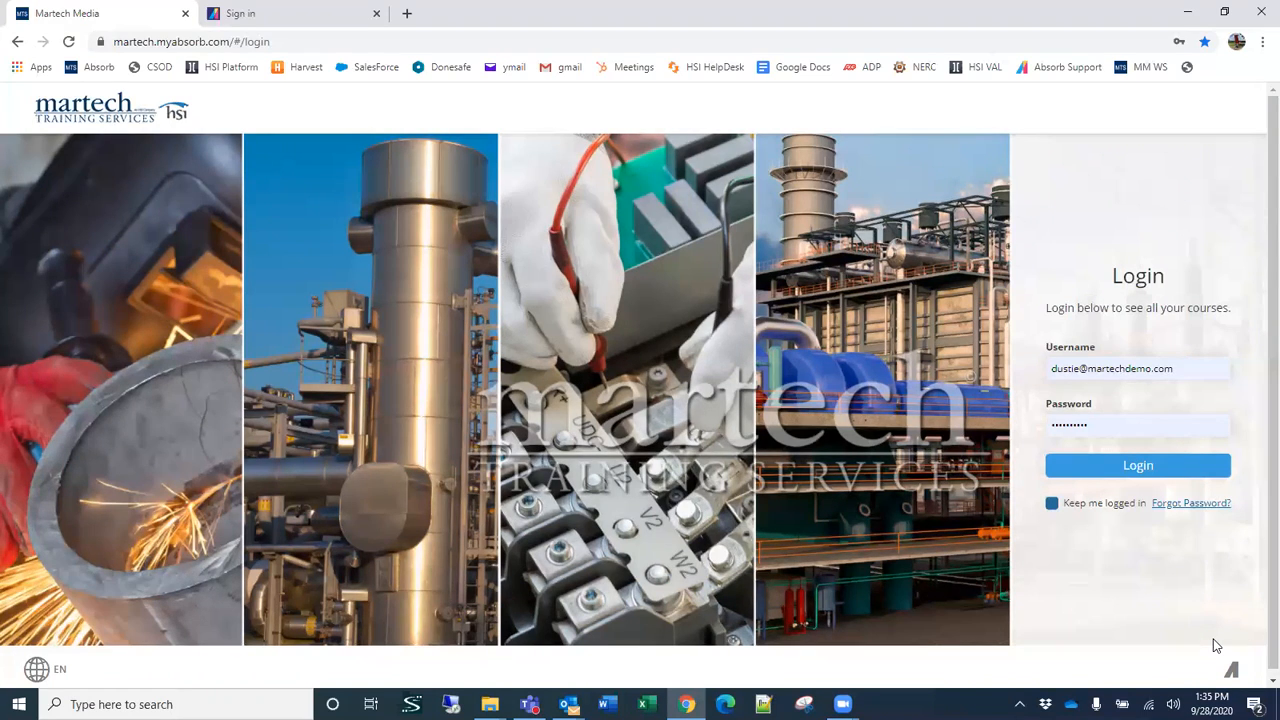
left_click(1175, 508)
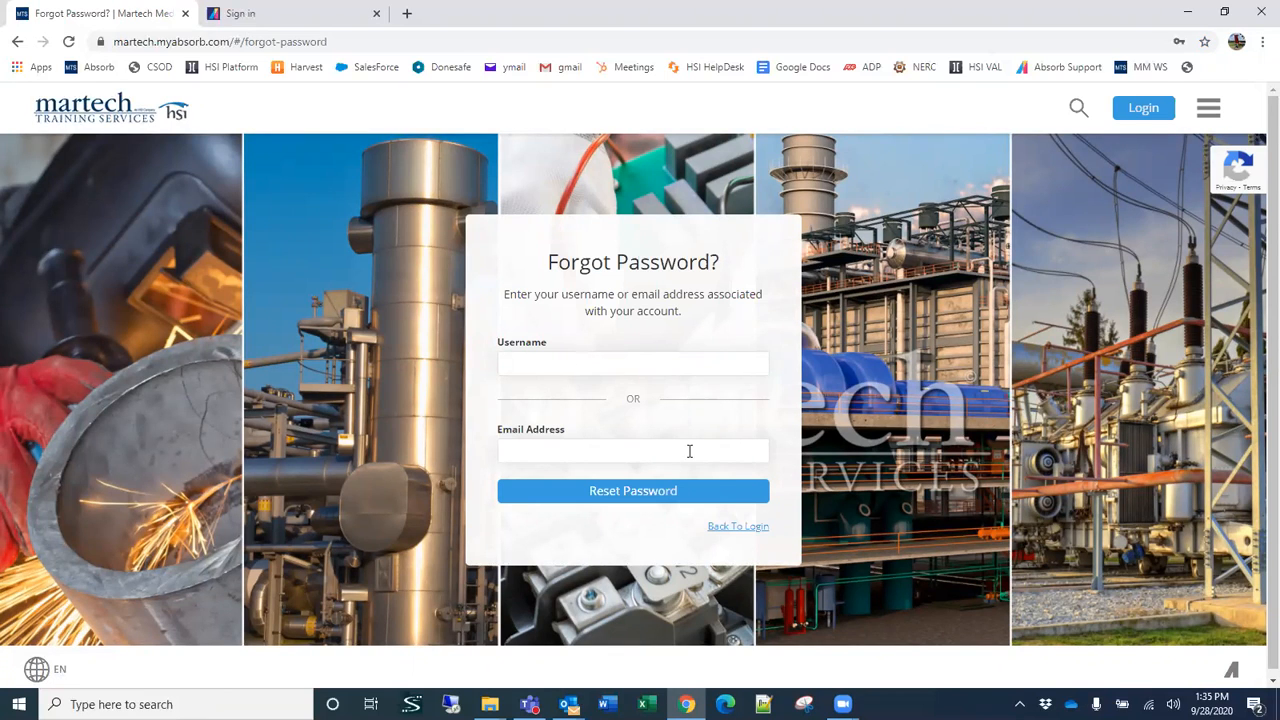
left_click(733, 532)
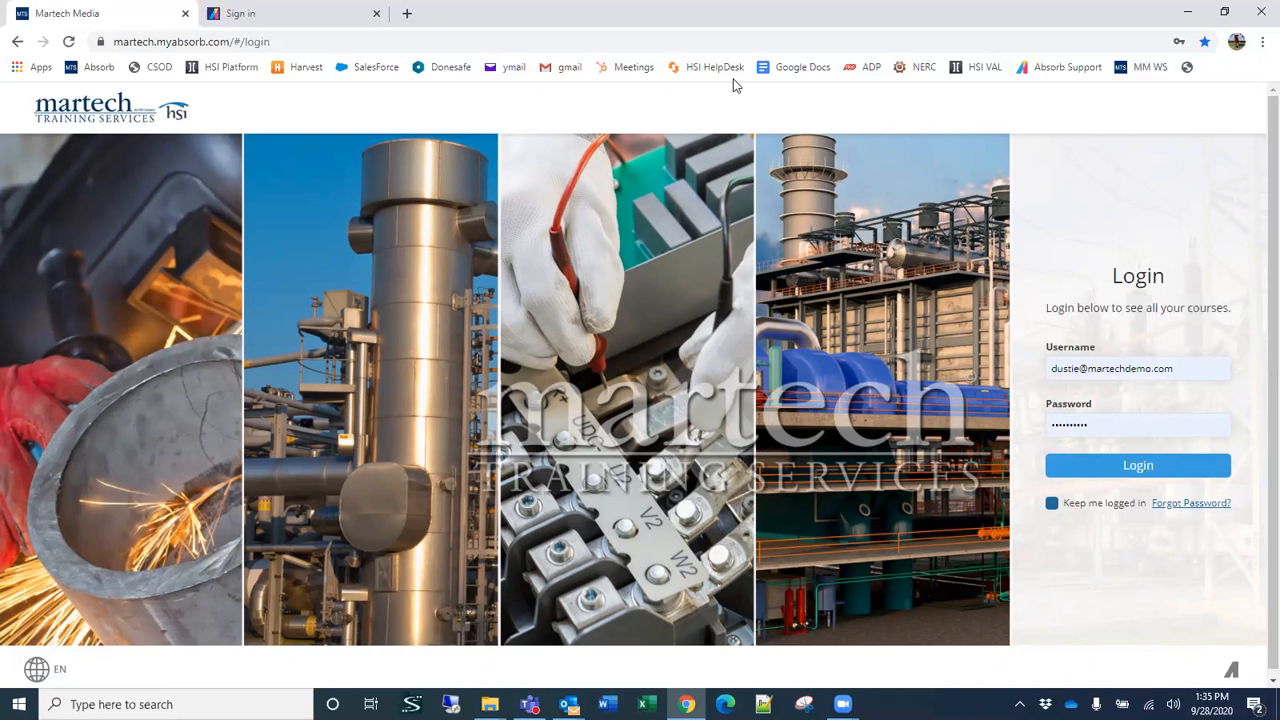
key("ctrl+Tab")
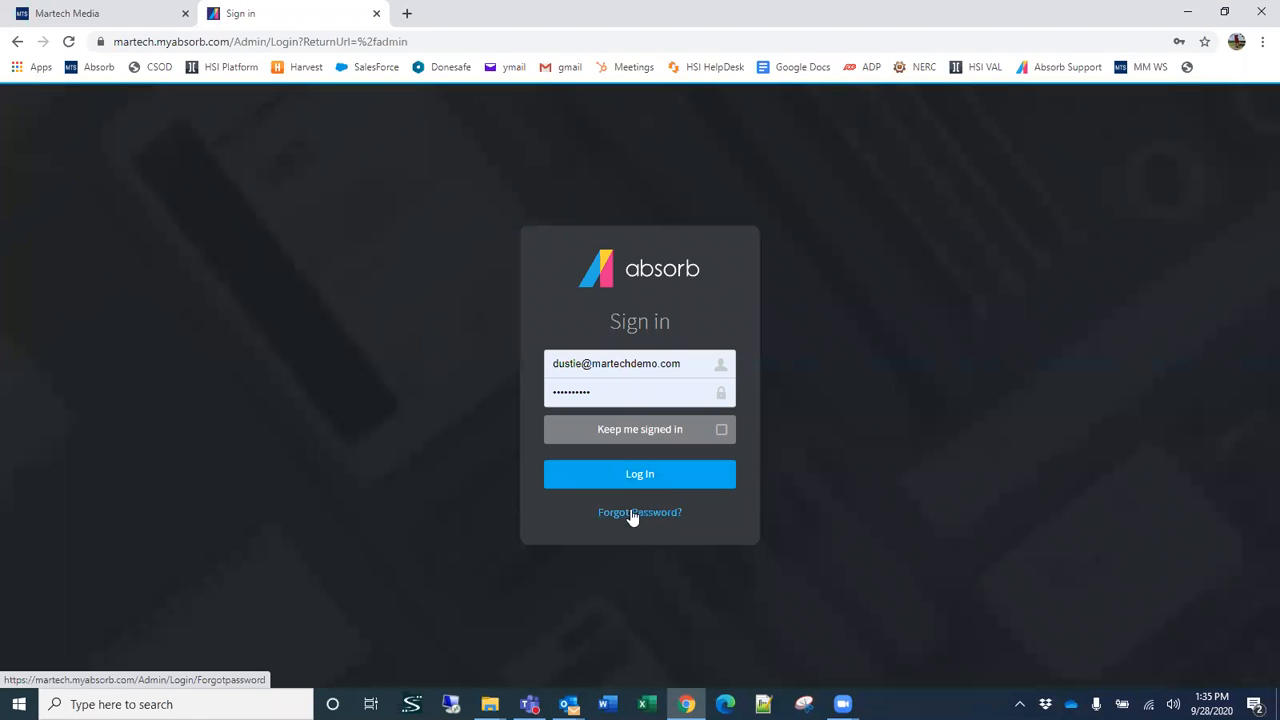
Step: Log in to the learner portal with the prefilled credentials
left_click(136, 14)
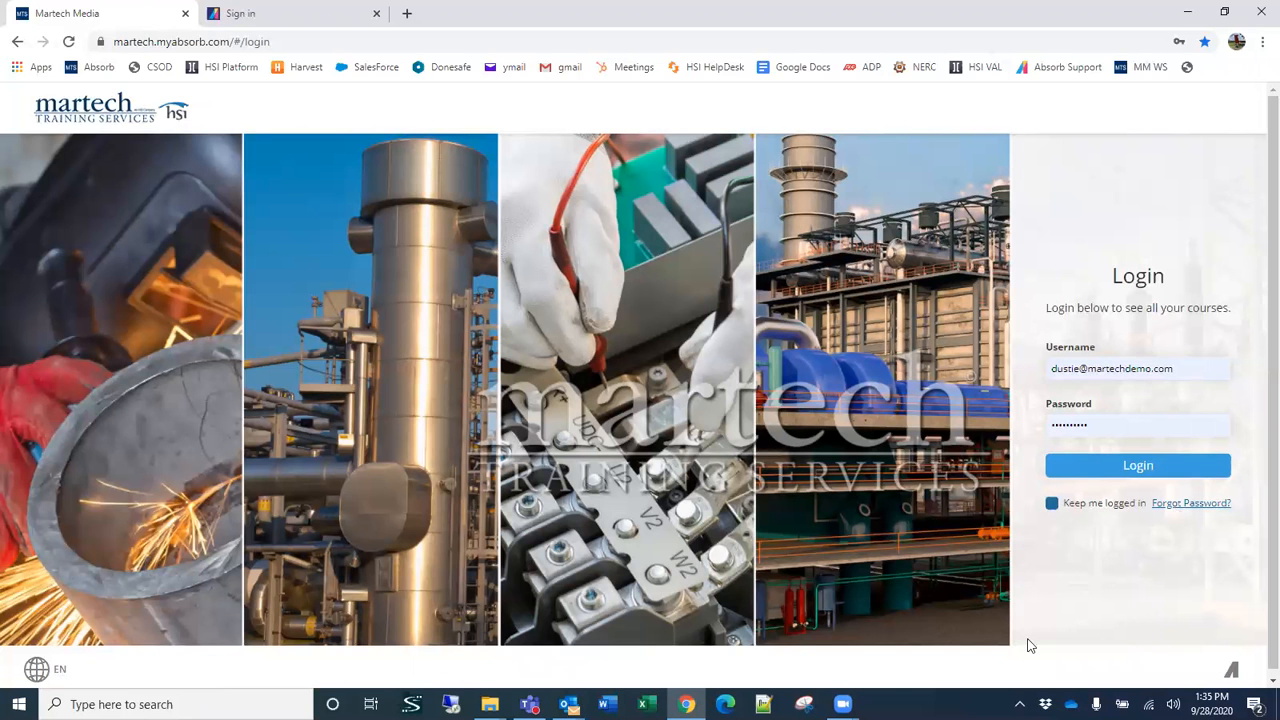
left_click(1123, 470)
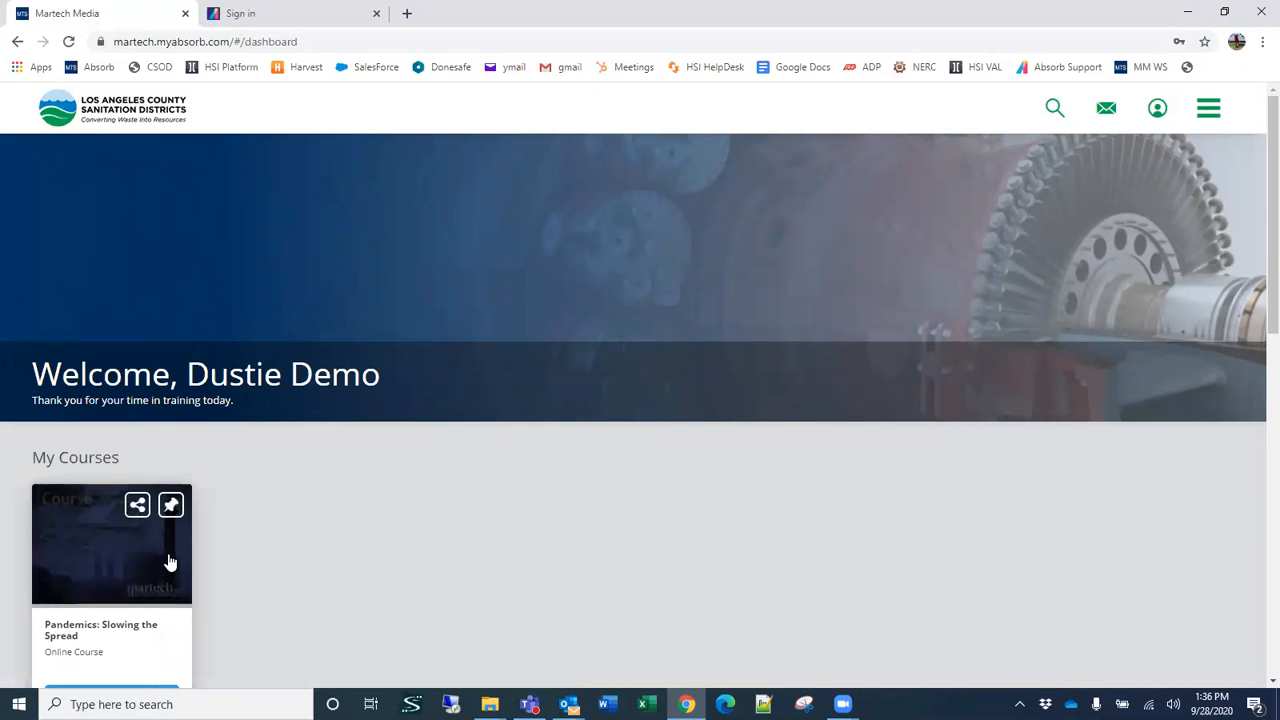
Step: Examine the learner dashboard's My Courses, Resume Courses and Catalog sections and the site's navigation options
scroll(160, 565, "down", 1)
scroll(158, 567, "down", 1)
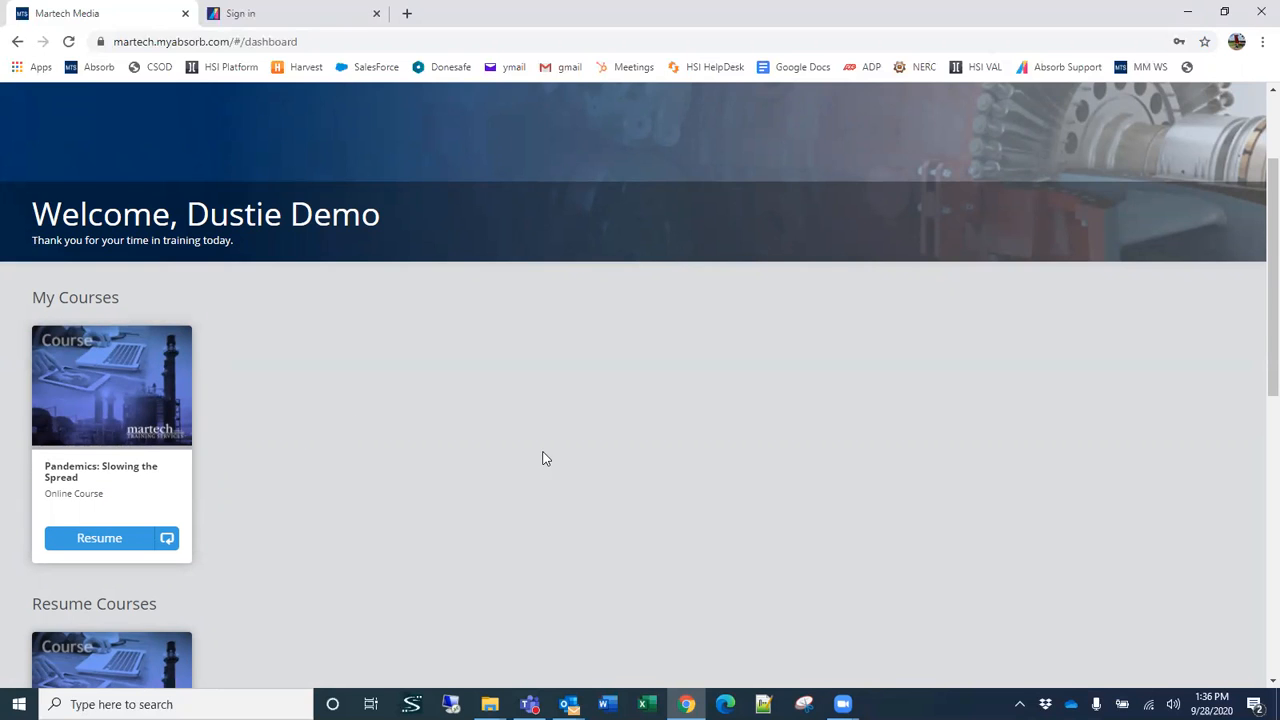
scroll(645, 530, "up", 1)
scroll(642, 530, "up", 1)
scroll(819, 611, "up", 1)
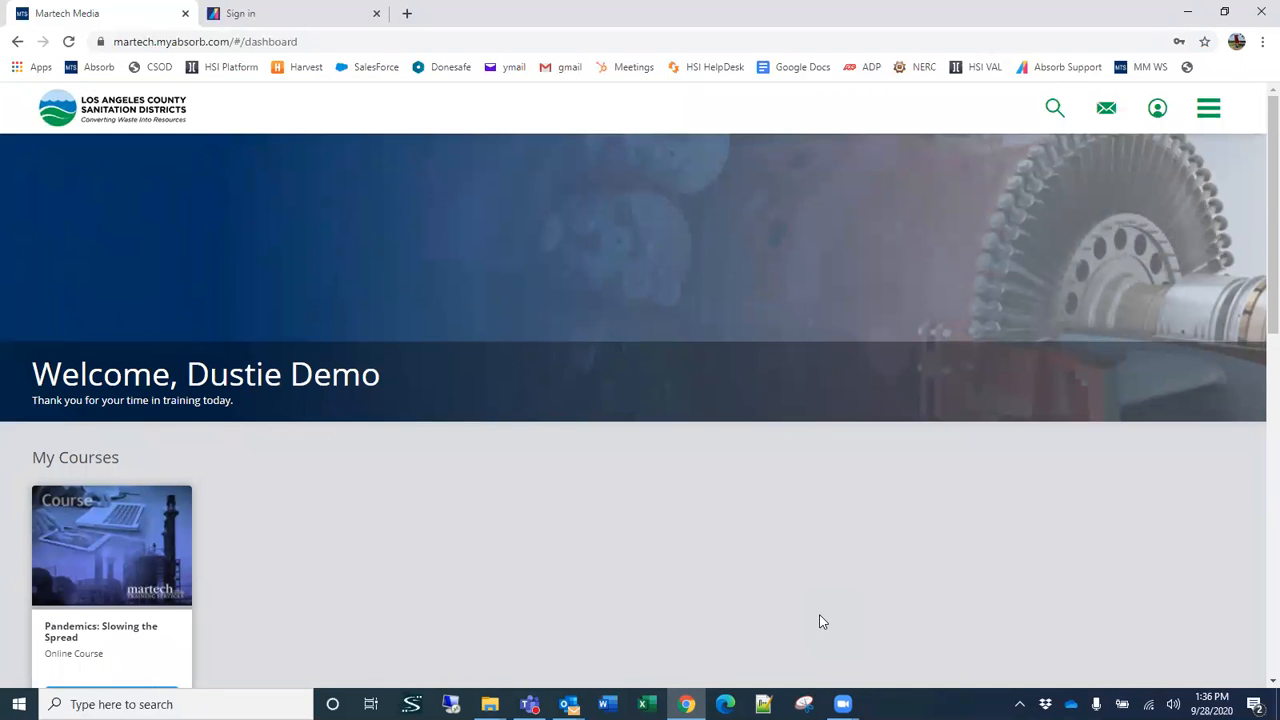
scroll(819, 618, "down", 3)
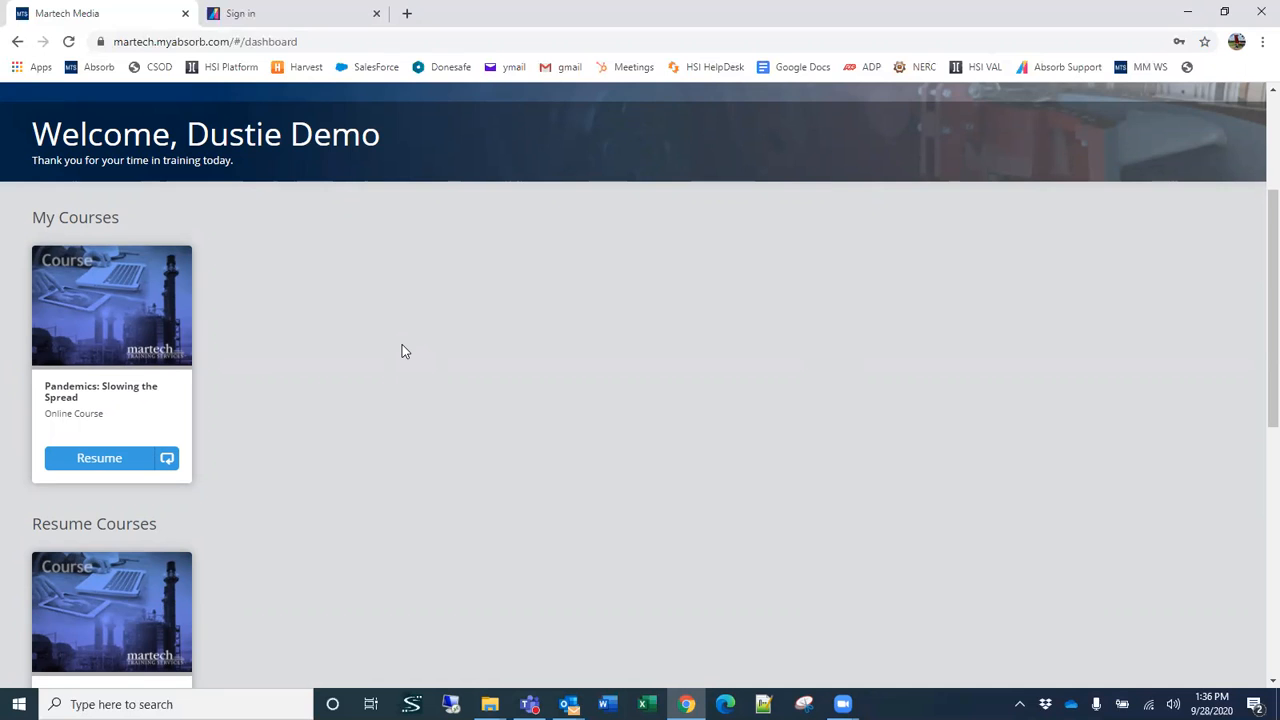
scroll(390, 347, "down", 3)
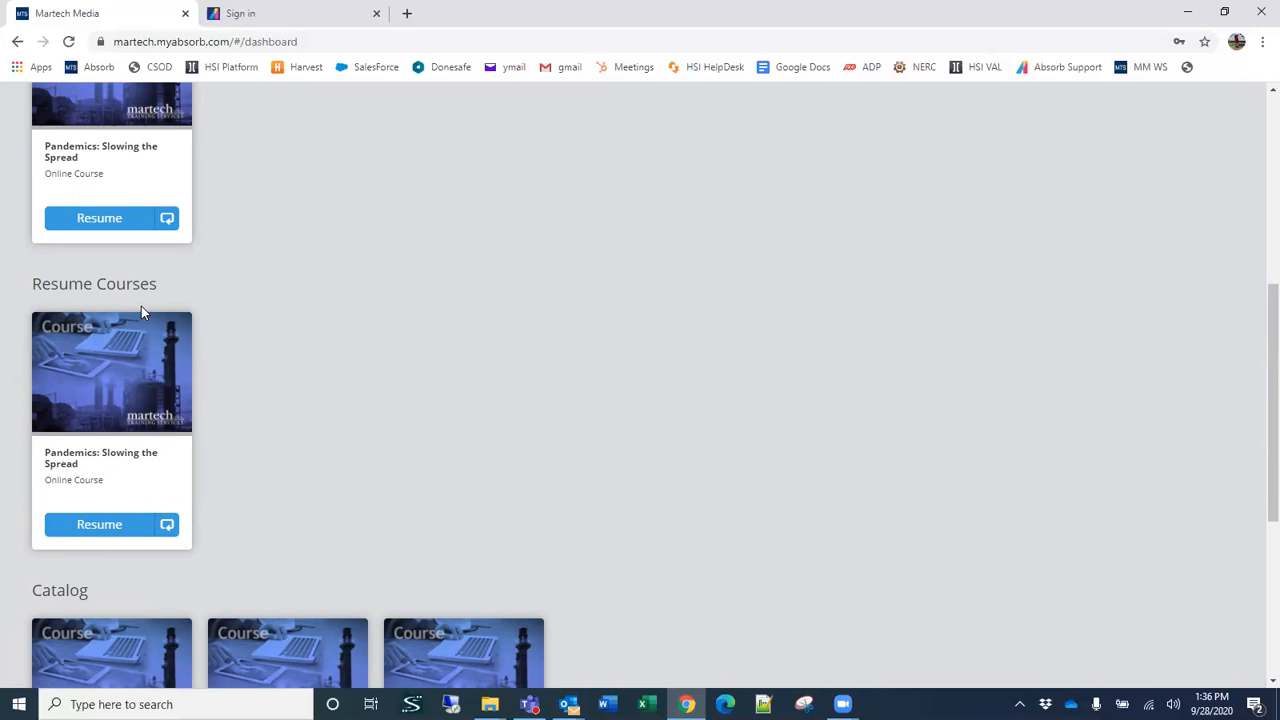
scroll(146, 310, "down", 3)
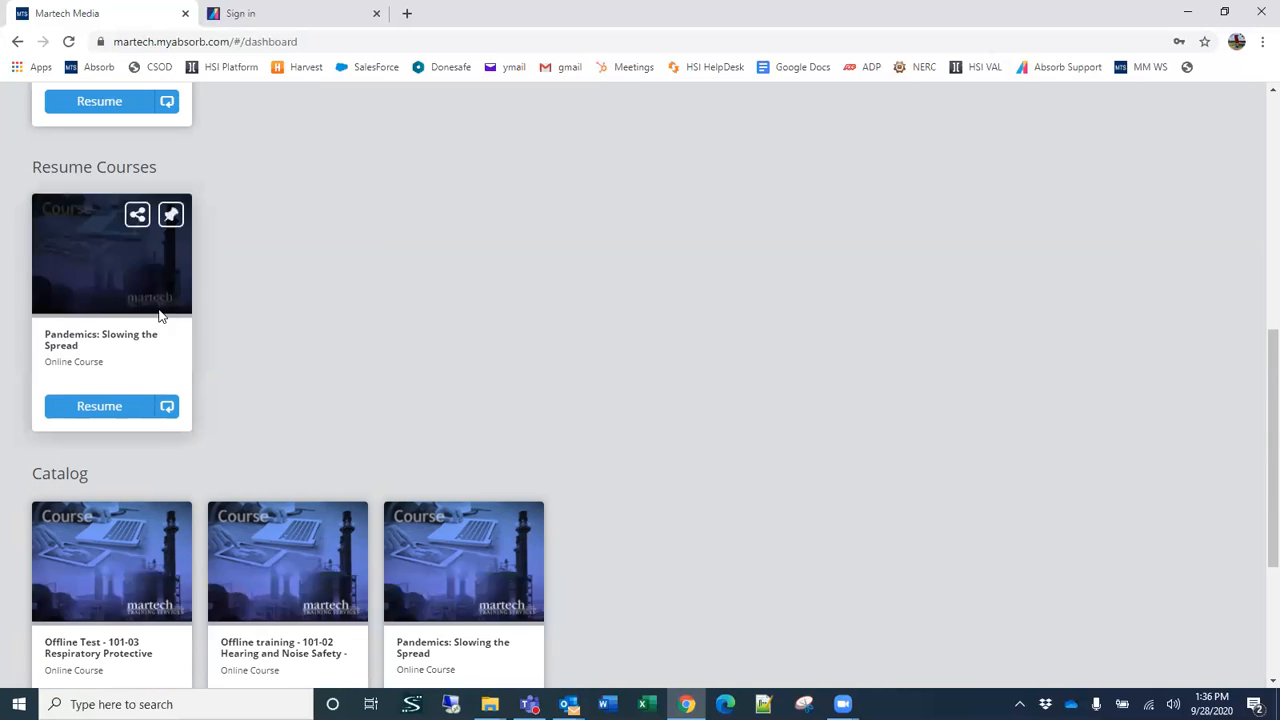
mouse_move(133, 399)
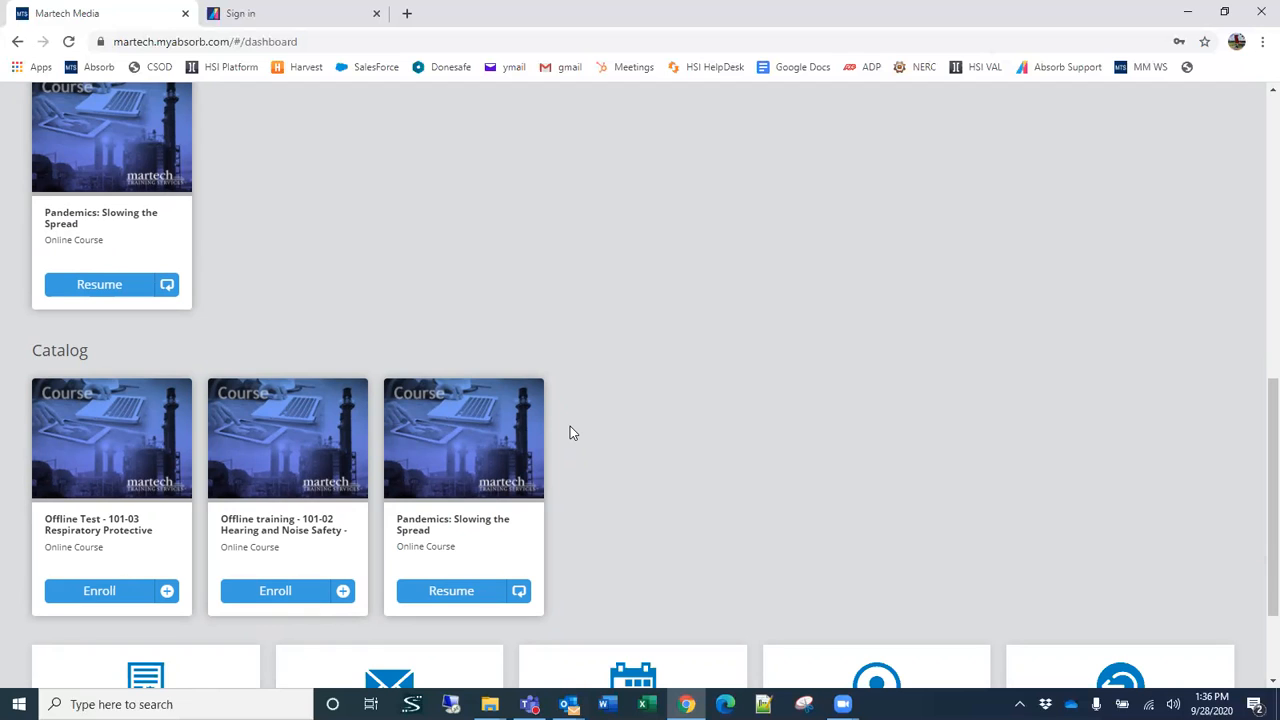
scroll(574, 434, "up", 10)
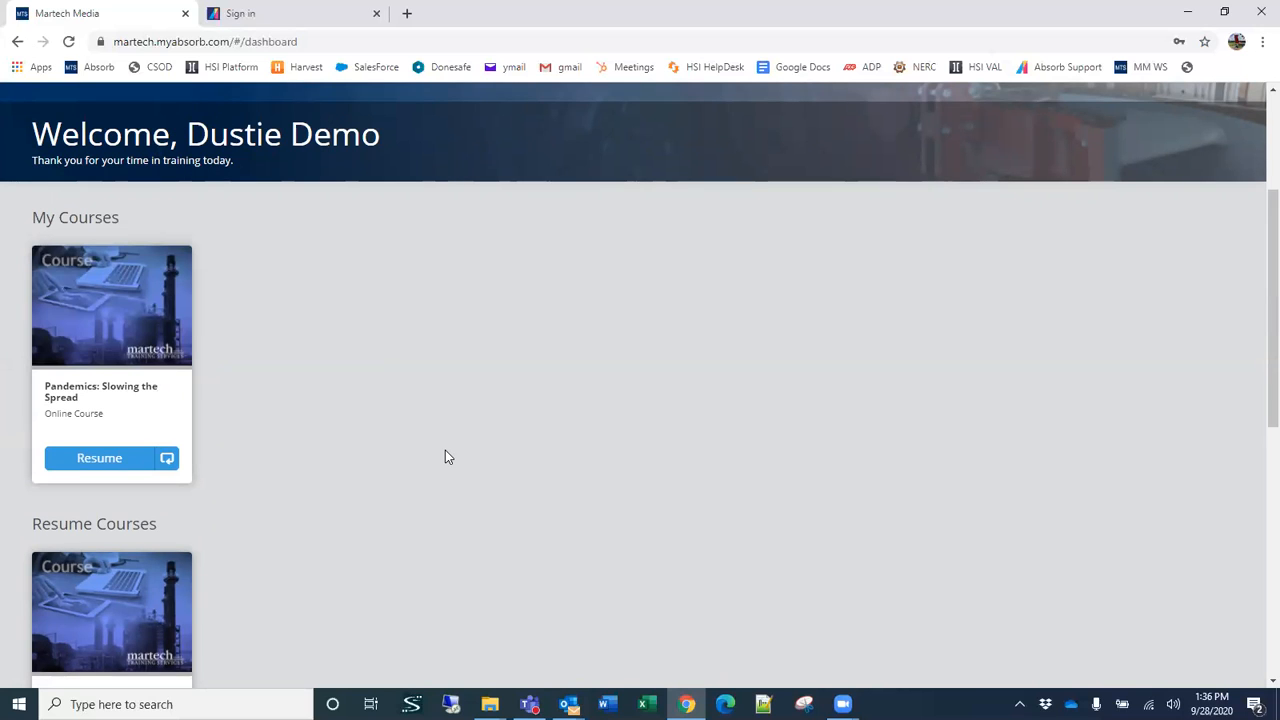
scroll(464, 405, "down", 1)
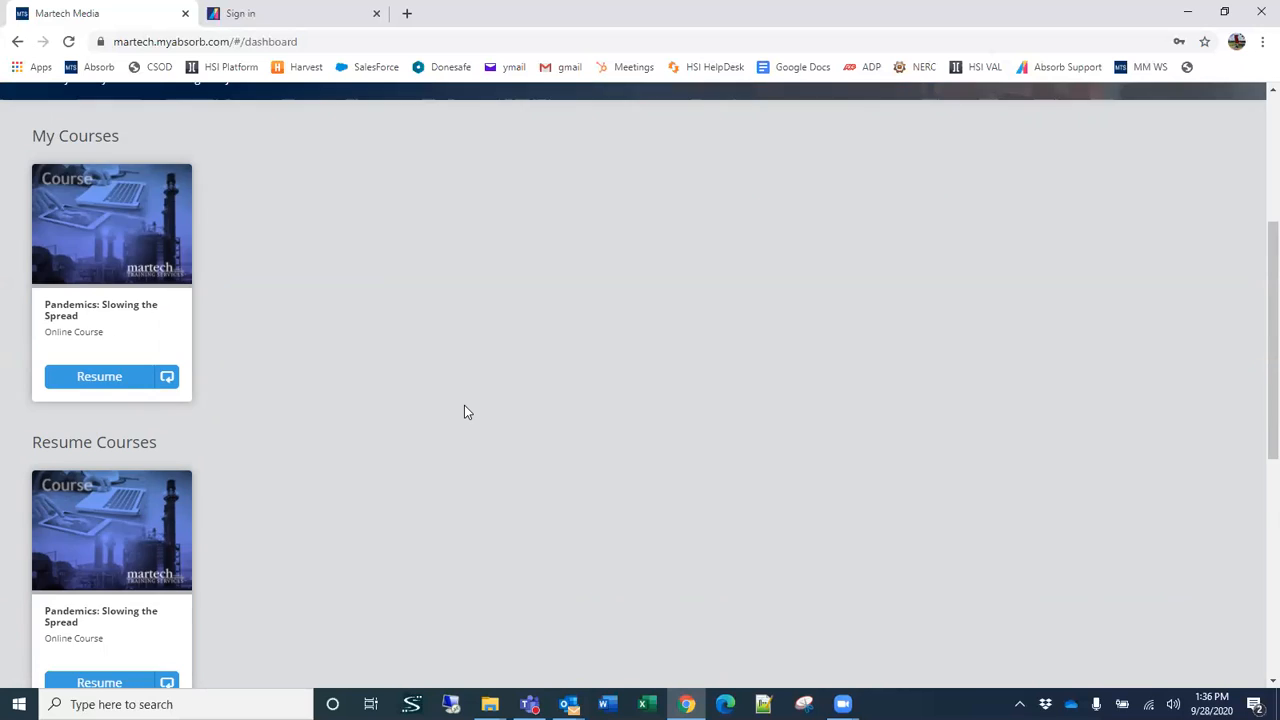
scroll(464, 410, "down", 3)
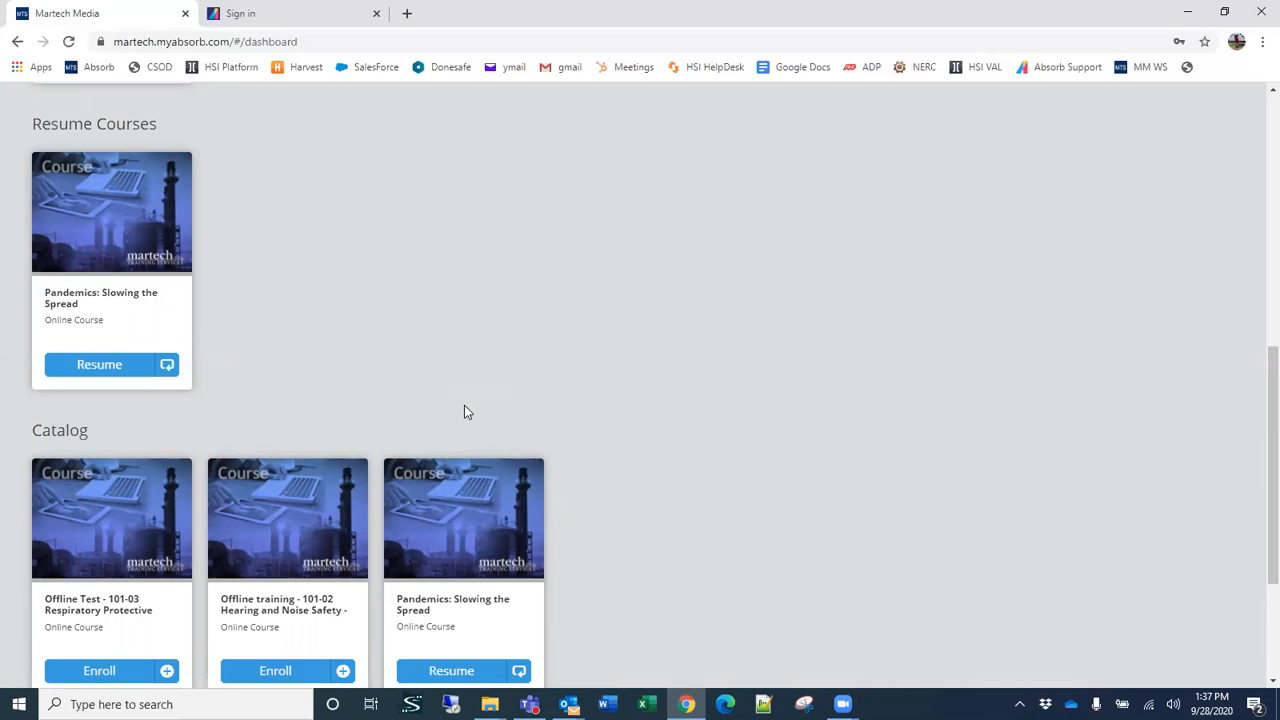
scroll(467, 379, "up", 4)
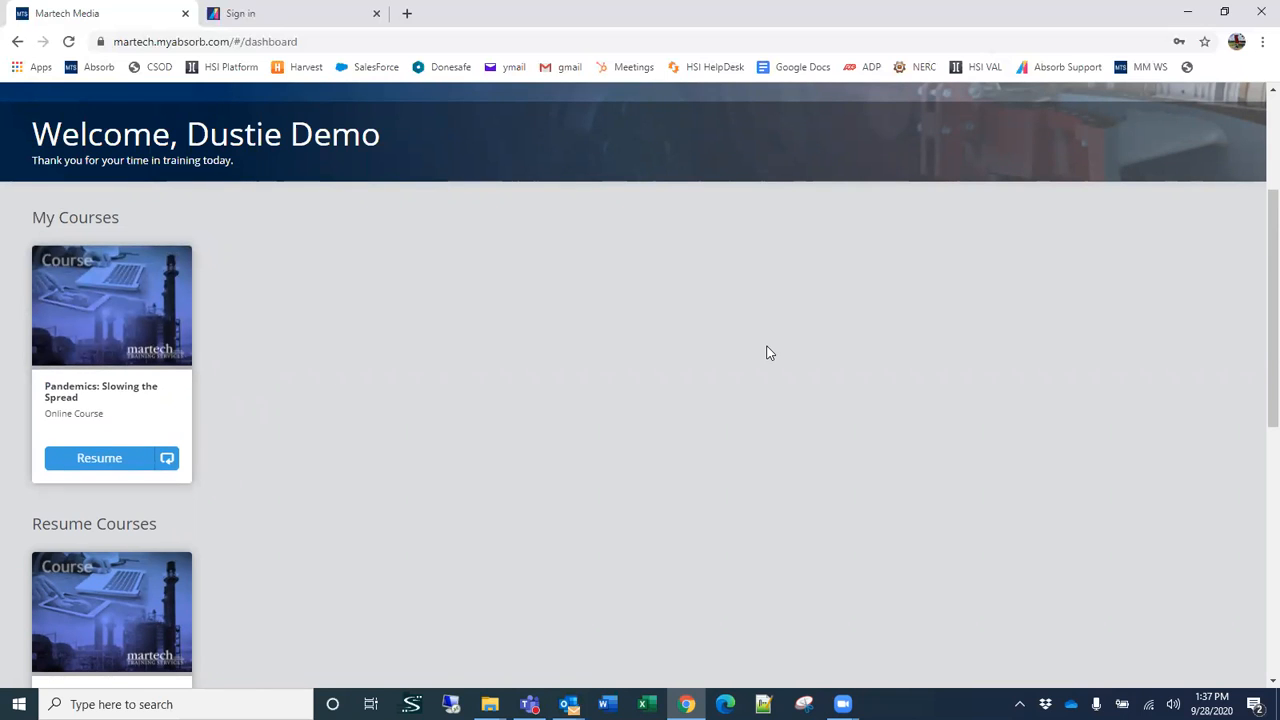
scroll(763, 379, "up", 2)
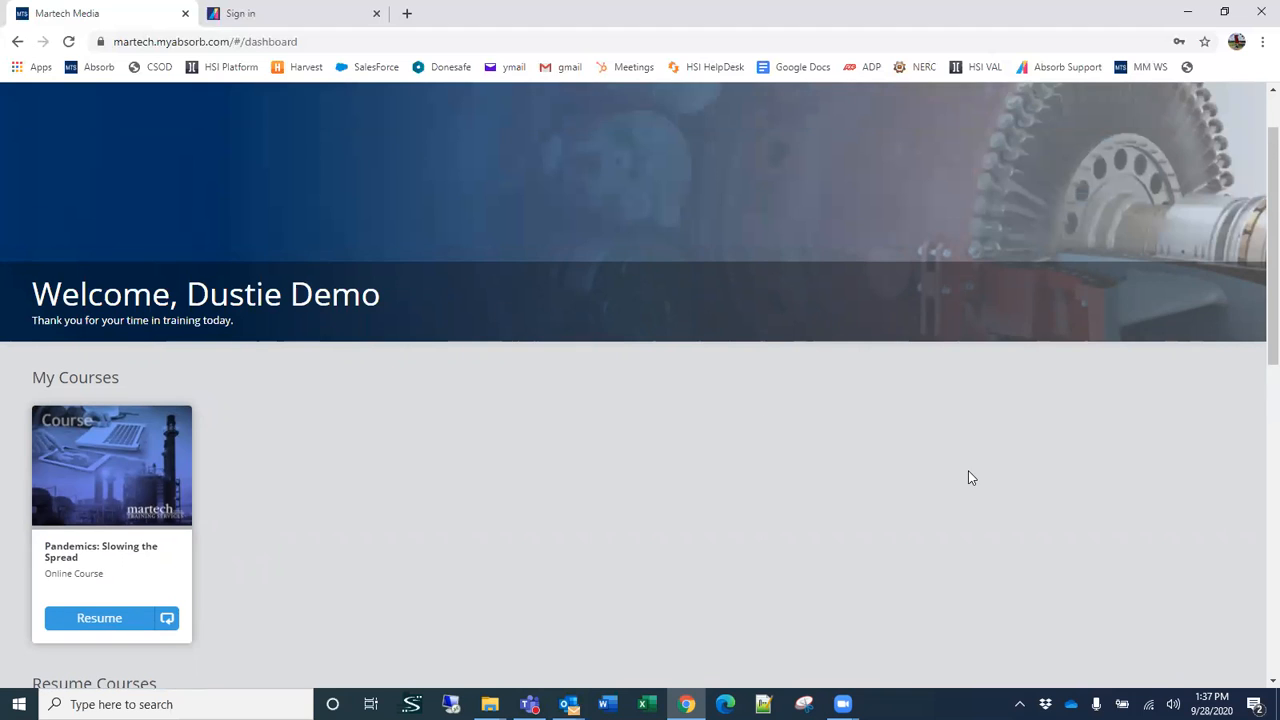
scroll(966, 477, "up", 1)
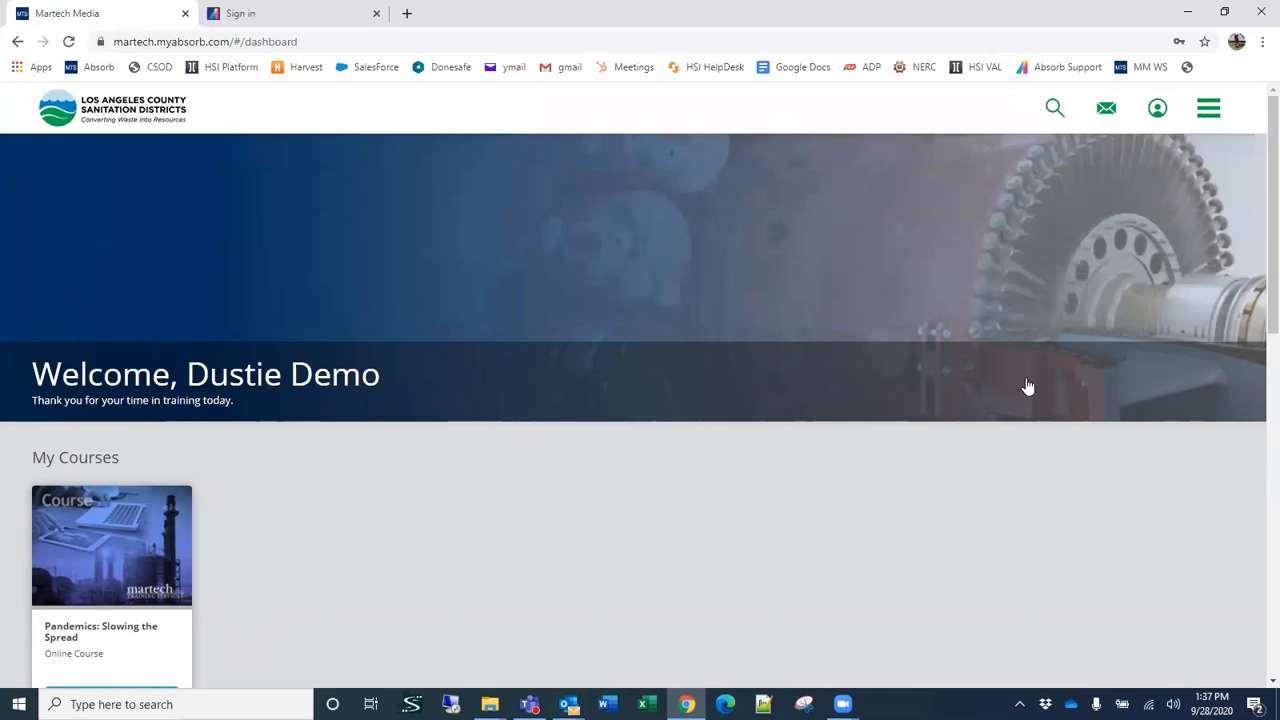
left_click(1207, 115)
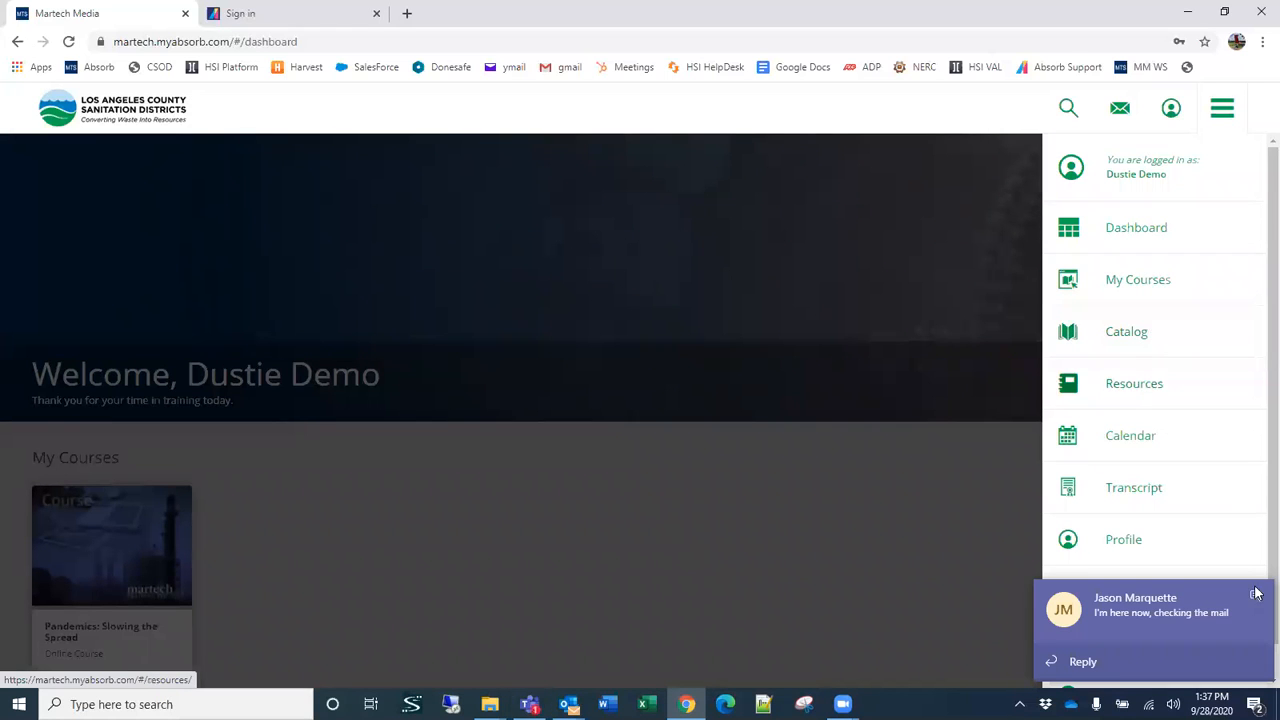
Step: Dismiss the incoming chat notifications, quit Microsoft Teams and return to the learner dashboard
left_click(1257, 599)
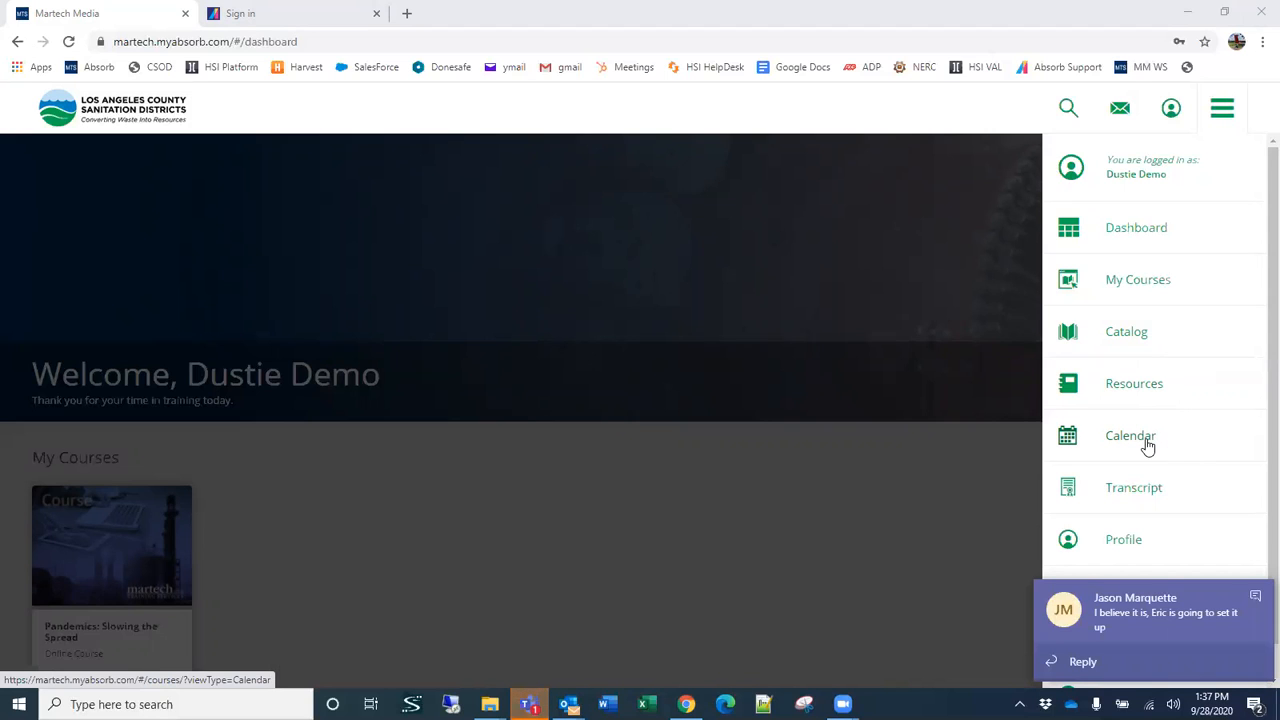
left_click(1255, 596)
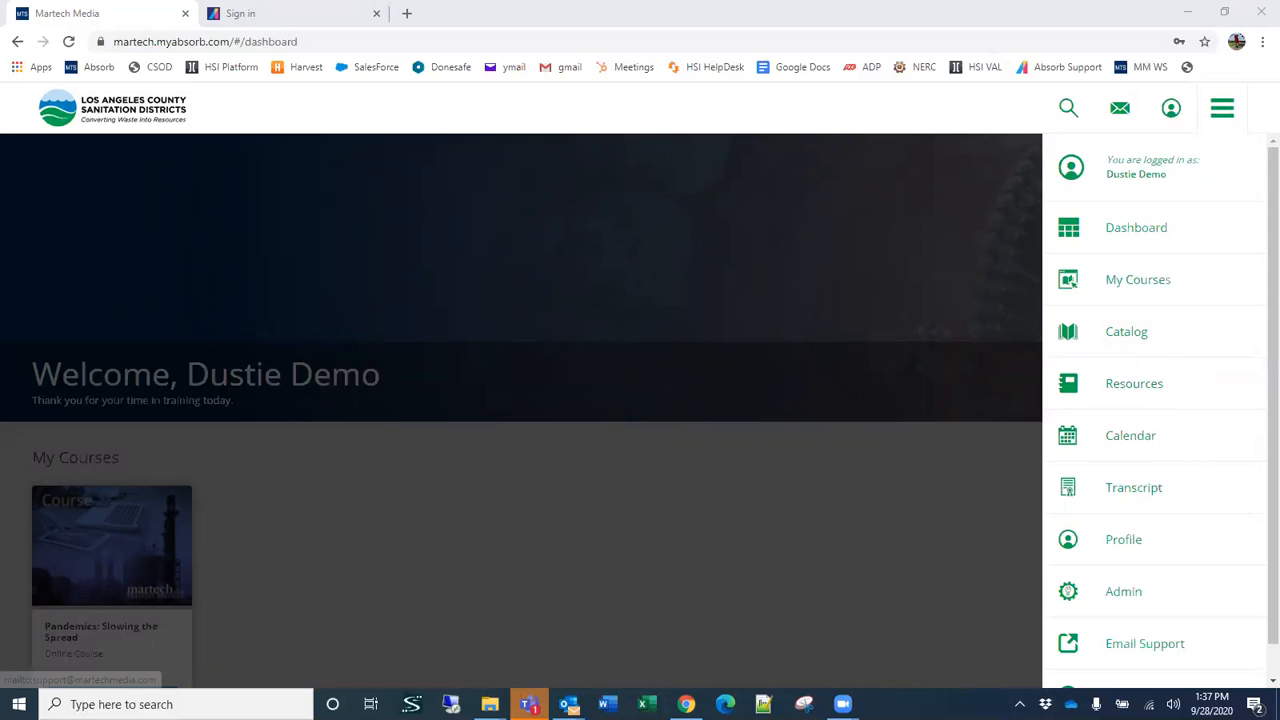
left_click(1019, 704)
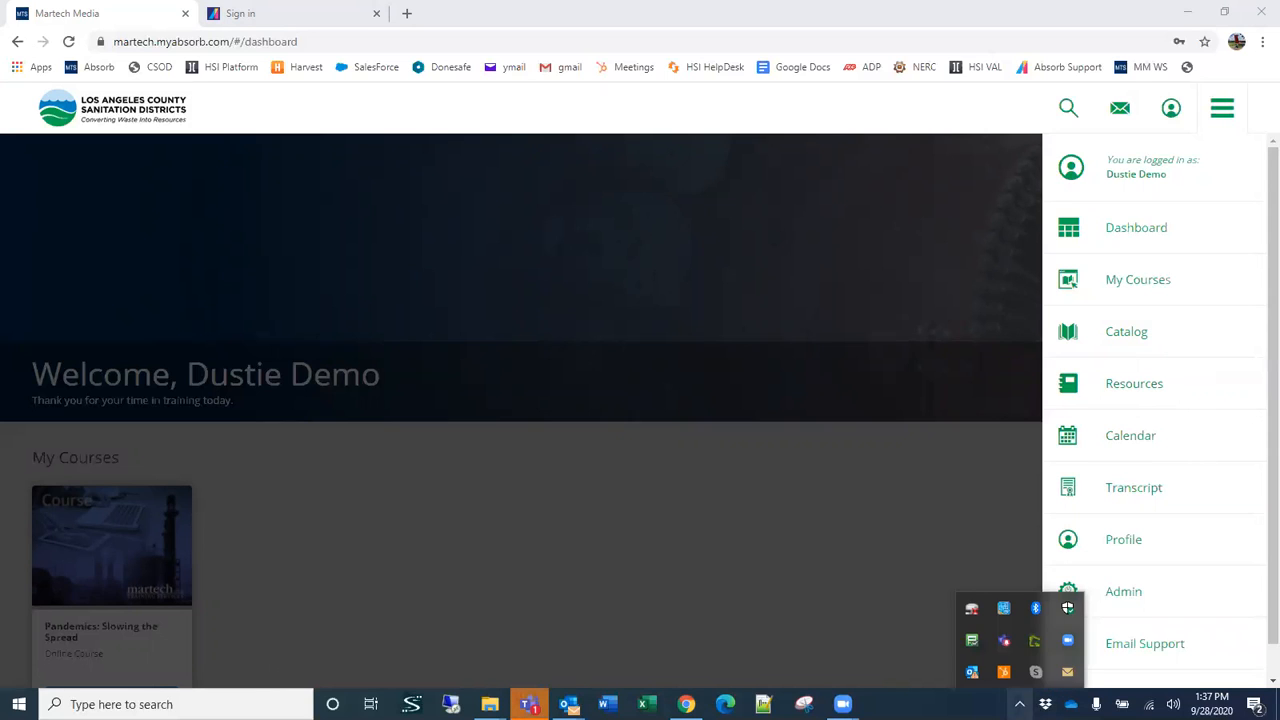
right_click(1005, 648)
left_click(1036, 629)
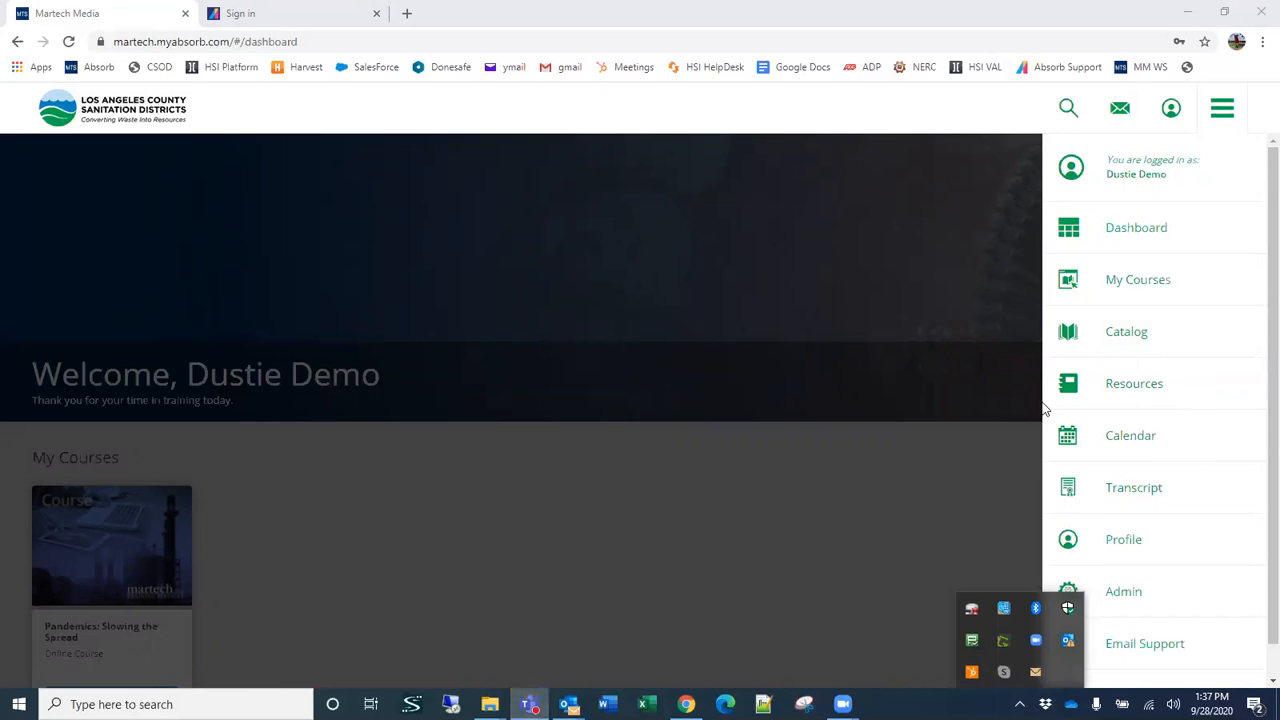
left_click(834, 537)
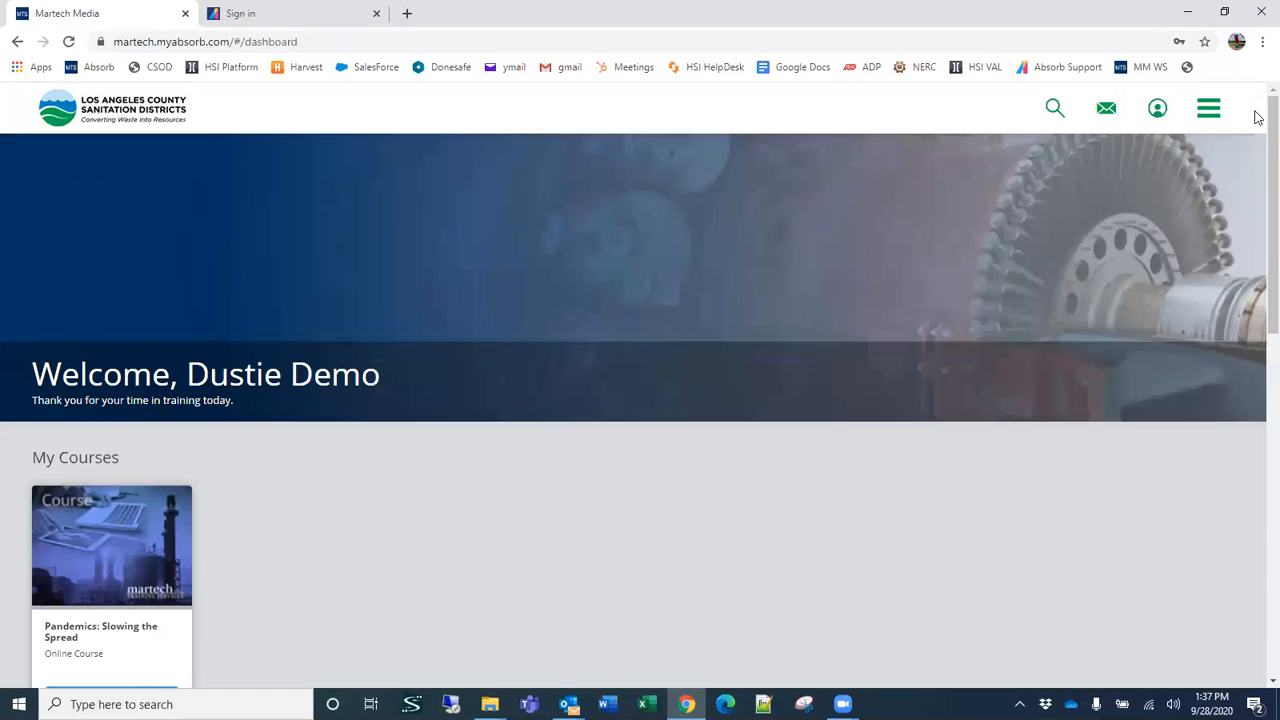
Step: Open the learner portal's course Calendar and look over the current month
left_click(1208, 108)
left_click(1133, 437)
scroll(903, 482, "down", 2)
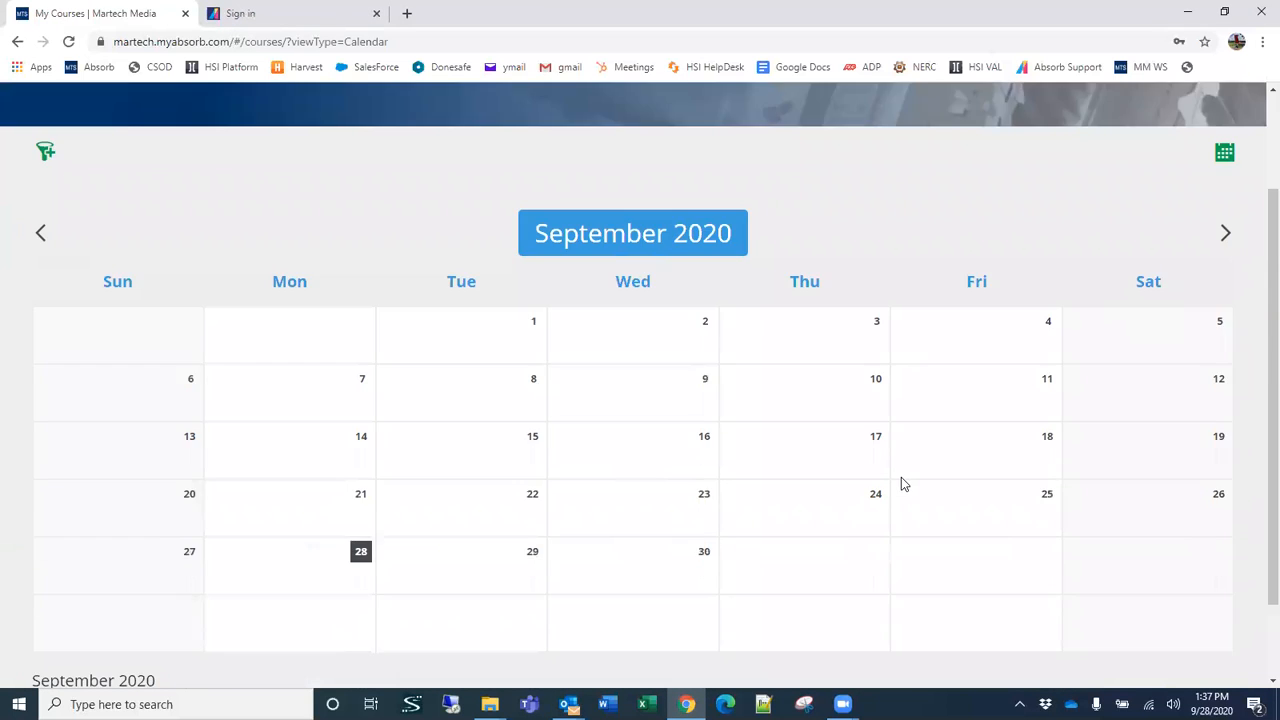
scroll(901, 484, "down", 1)
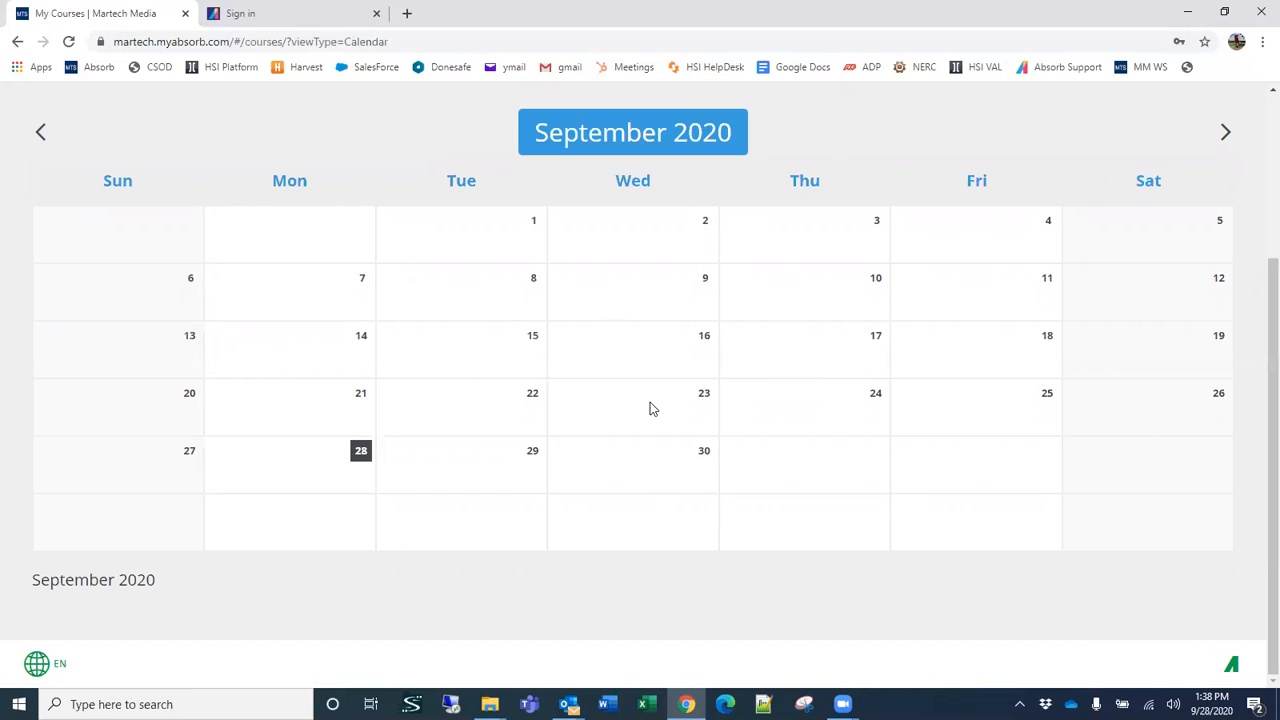
scroll(1200, 260, "up", 3)
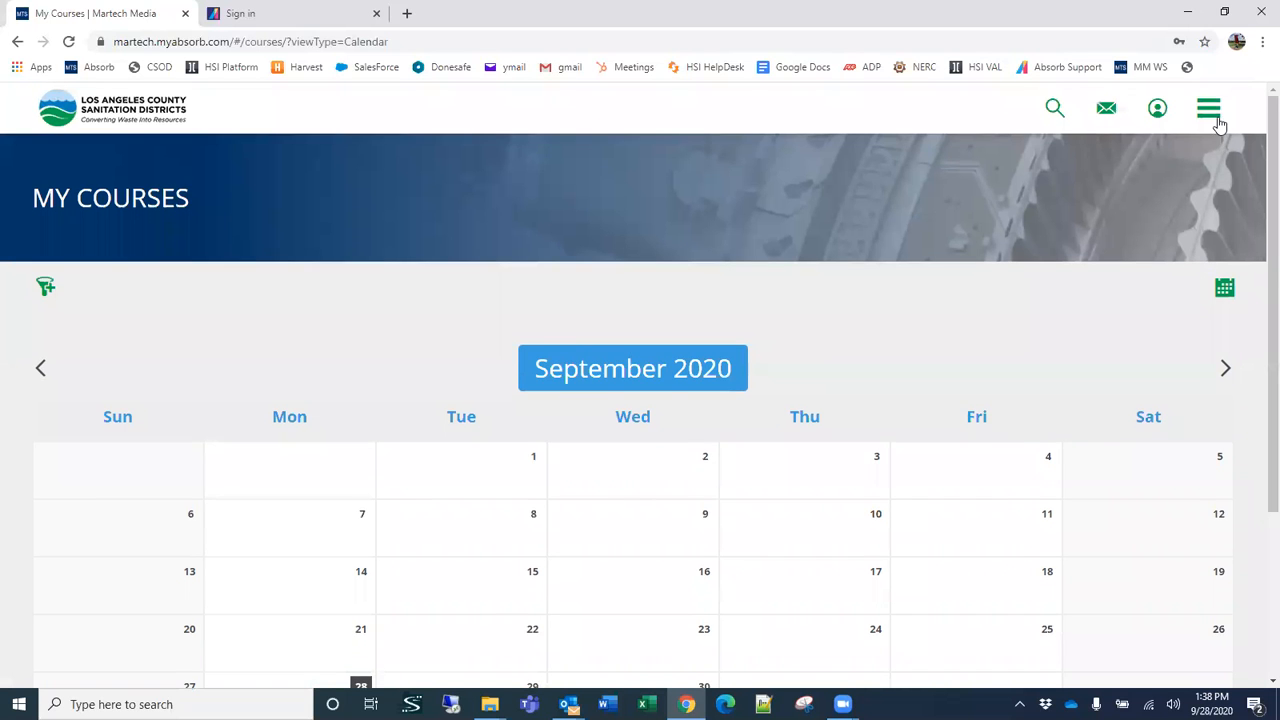
Step: Open the learner's Transcript page and look over the remaining site navigation options down to Log Off
left_click(1214, 120)
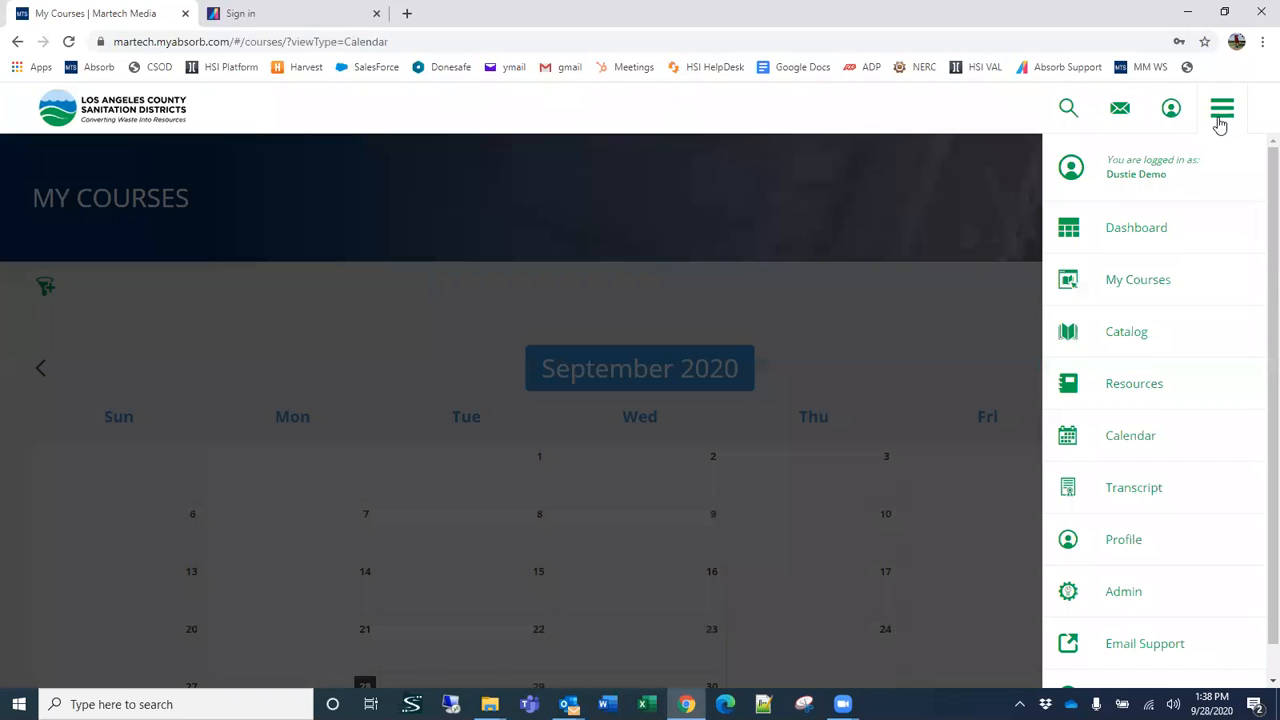
left_click(1140, 490)
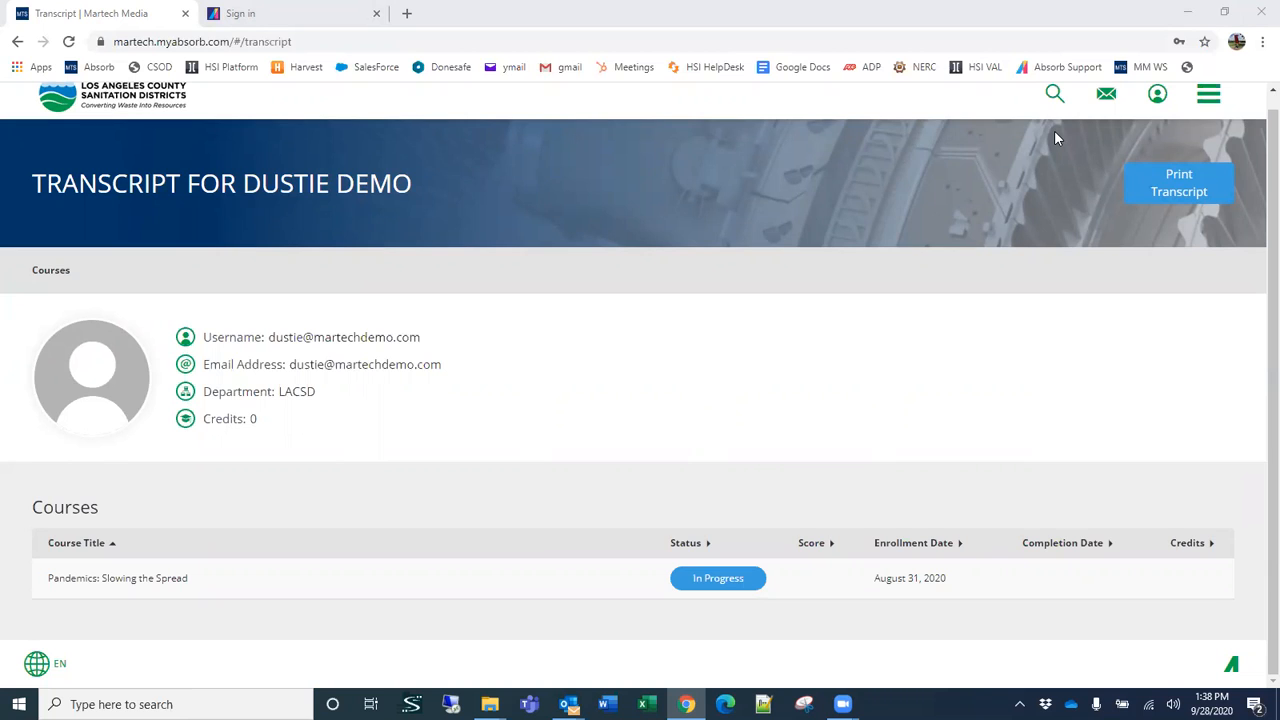
left_click(1208, 93)
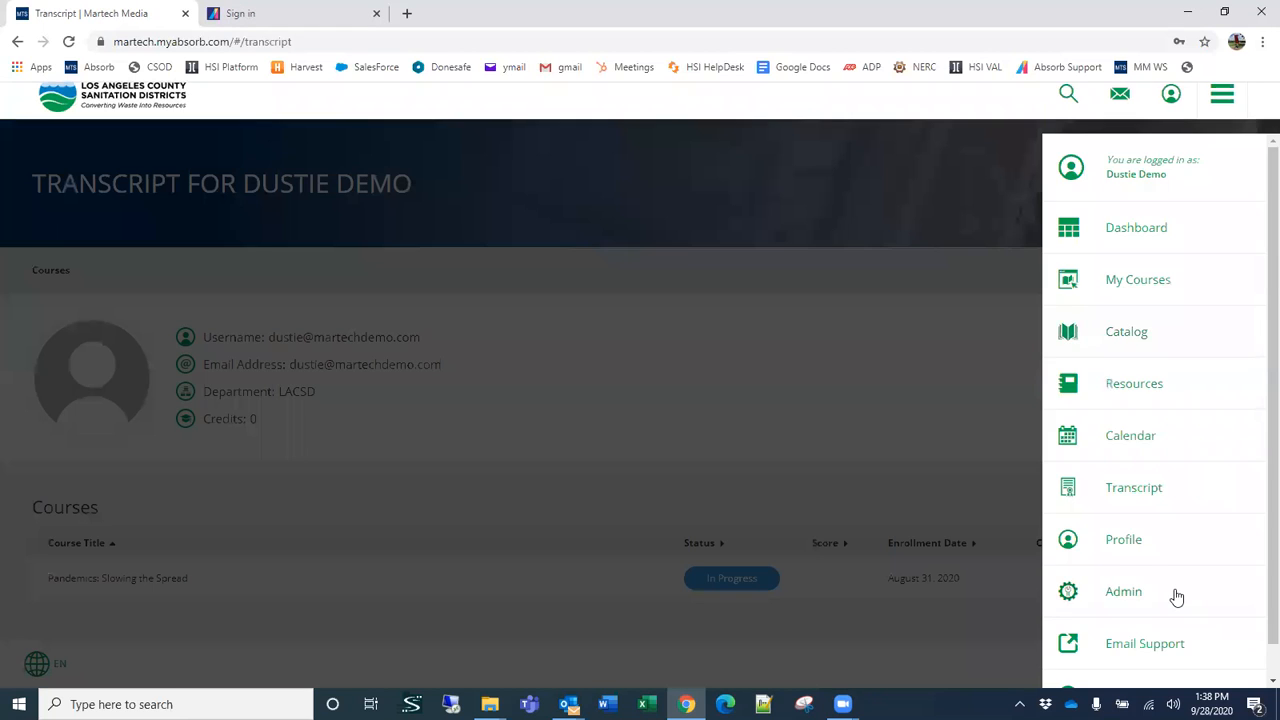
scroll(1176, 595, "down", 1)
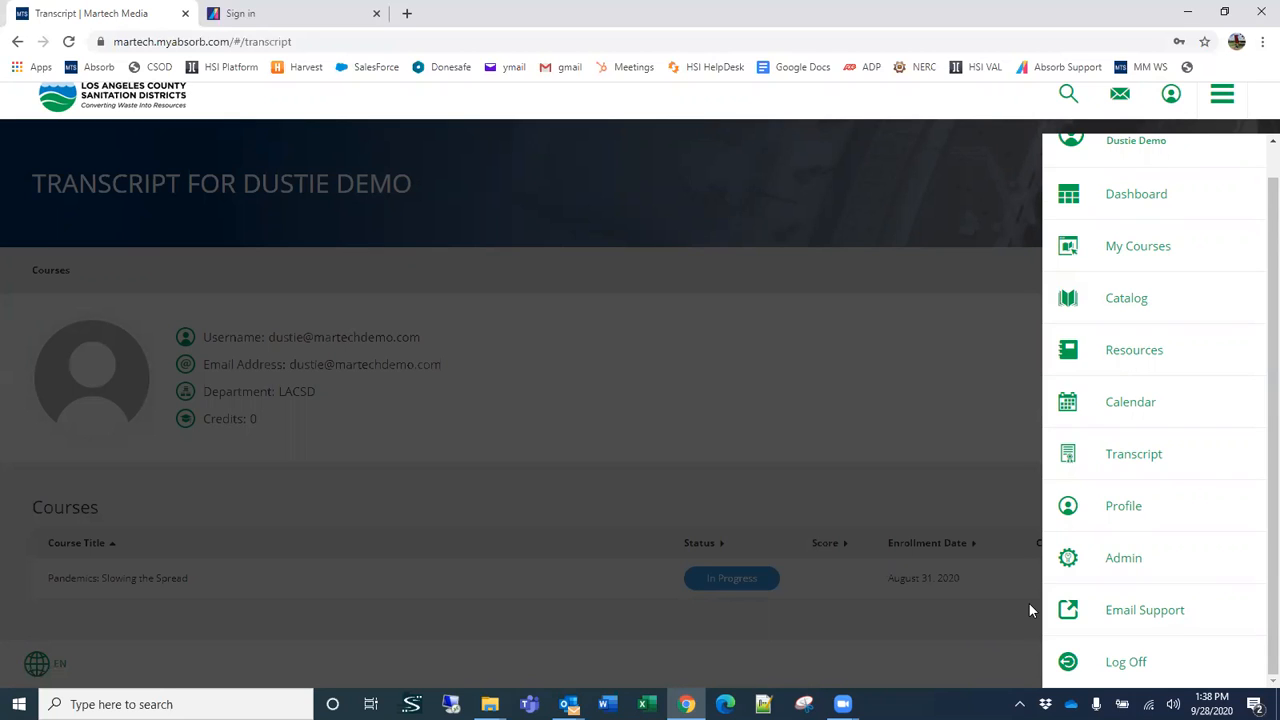
left_click(896, 381)
scroll(1258, 335, "up", 1)
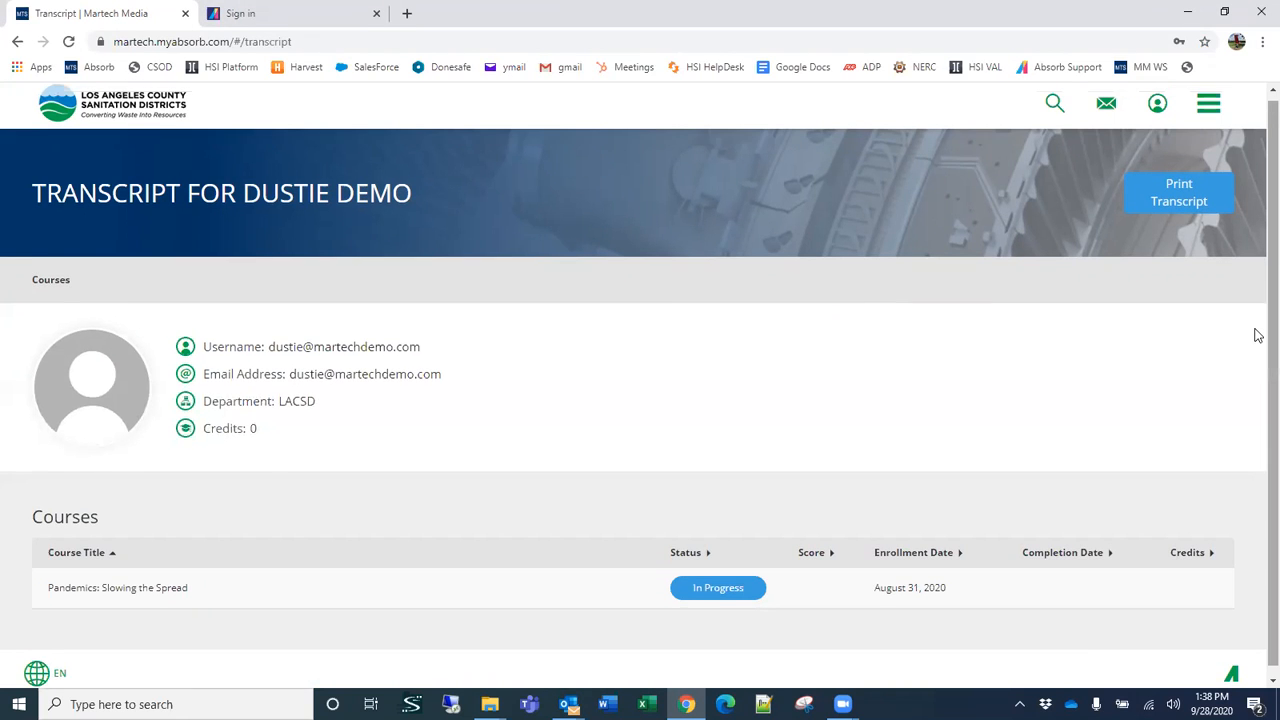
scroll(1258, 335, "up", 1)
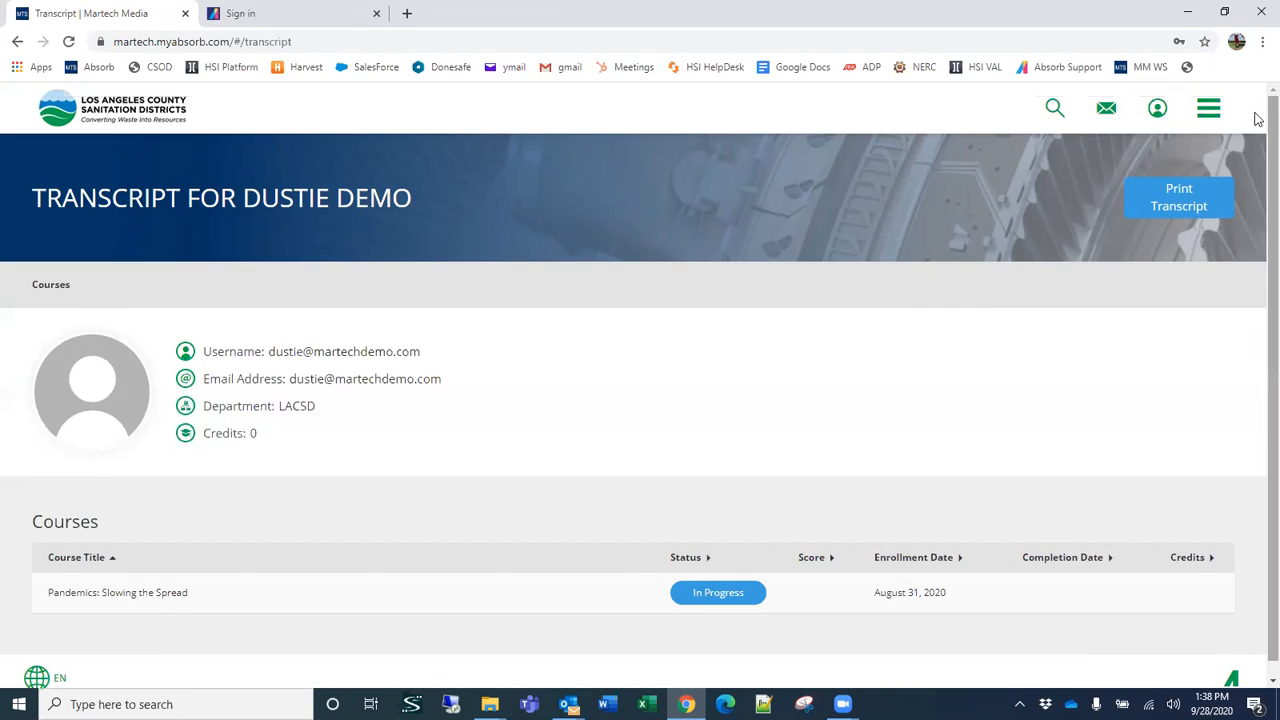
Step: Open the learner's profile and view the Change Password form, closing it without entering anything
left_click(1156, 115)
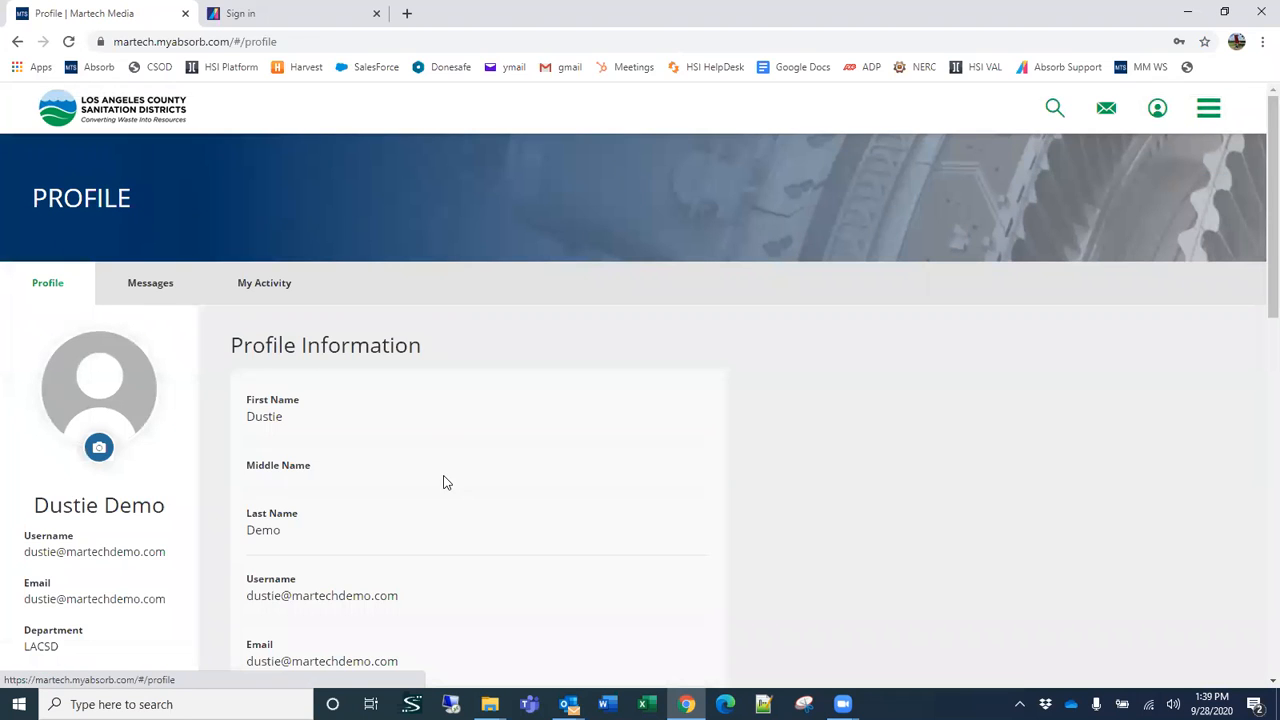
scroll(445, 482, "down", 3)
scroll(418, 466, "up", 1)
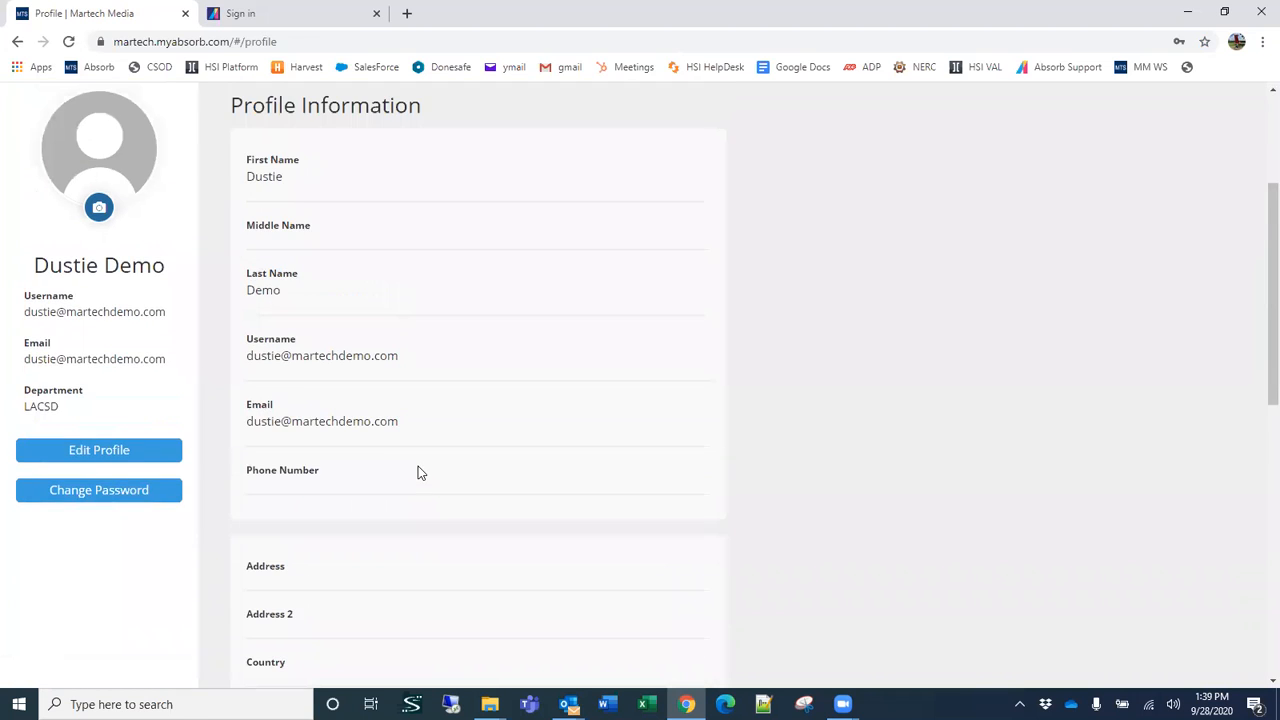
left_click(99, 493)
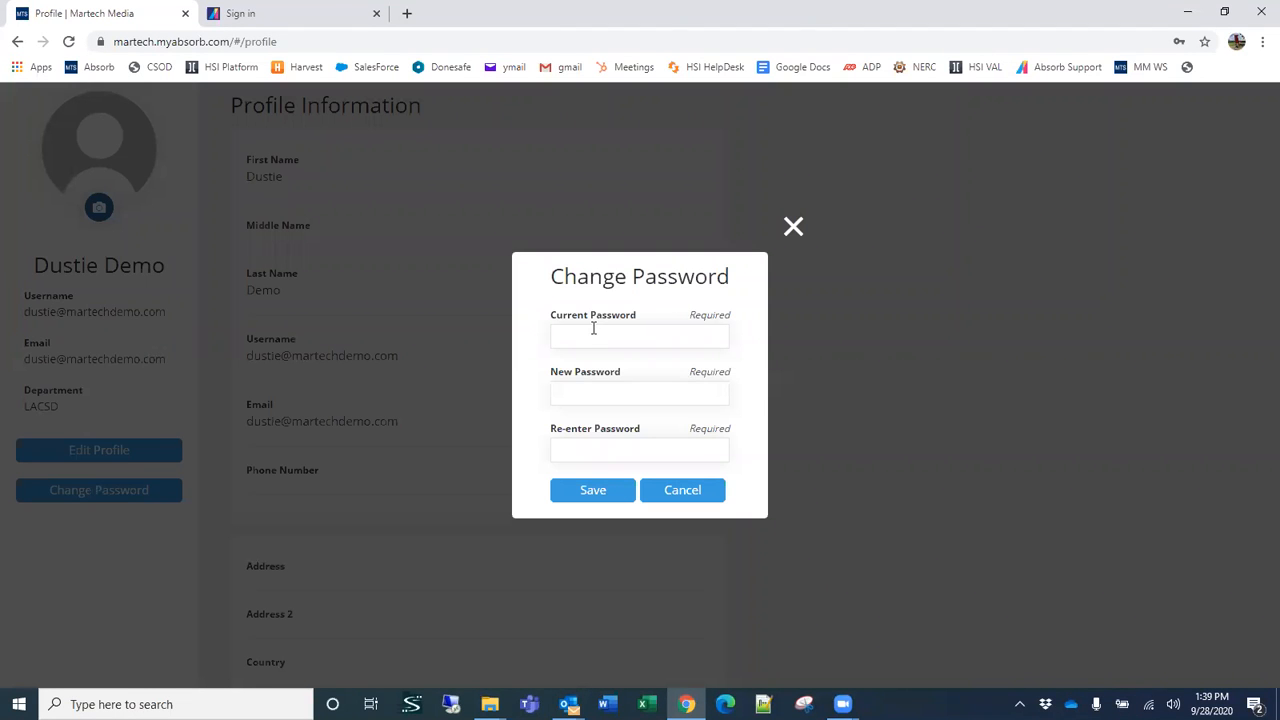
left_click(791, 224)
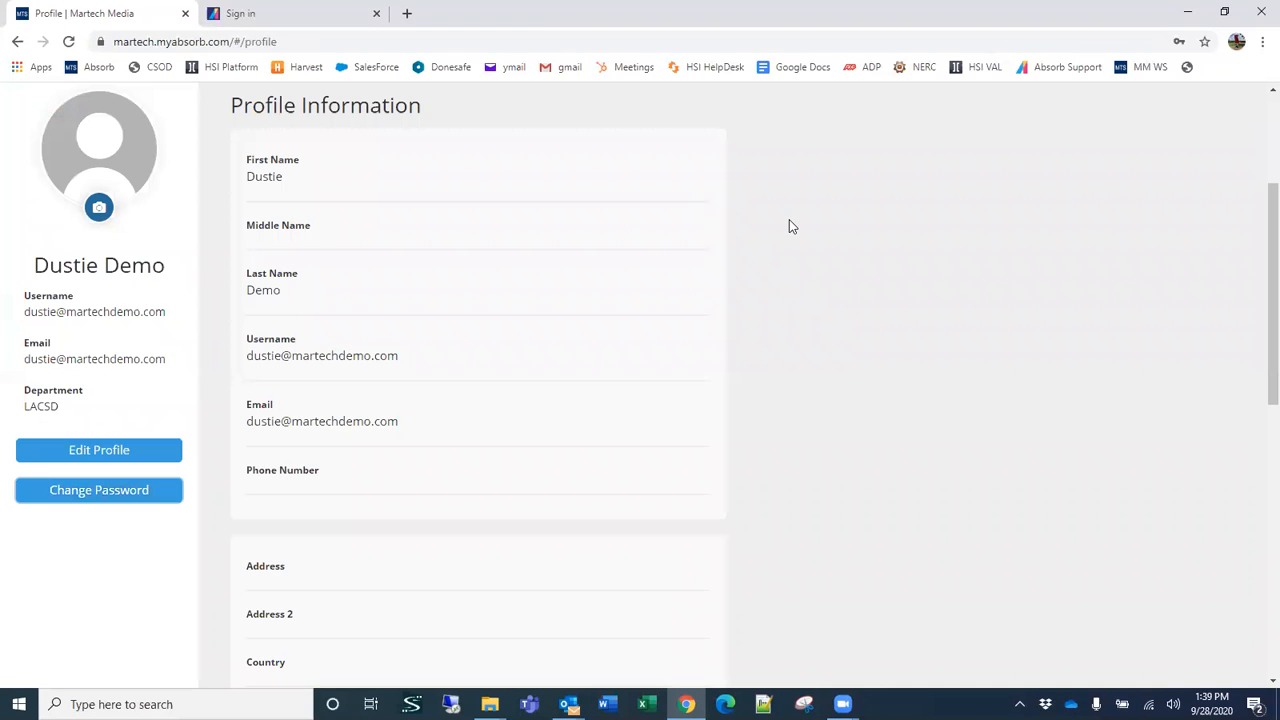
Step: Open the profile for editing, review its personal, address and employment fields, and cancel without saving
left_click(70, 452)
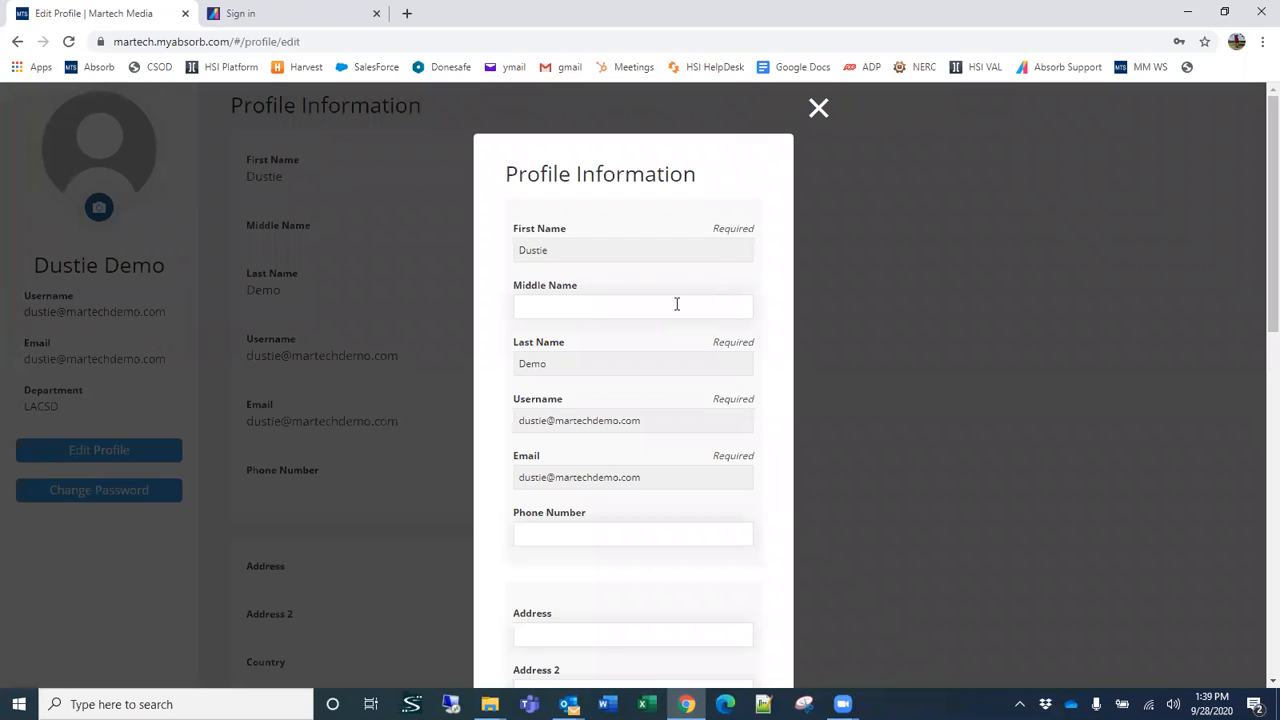
left_click(585, 243)
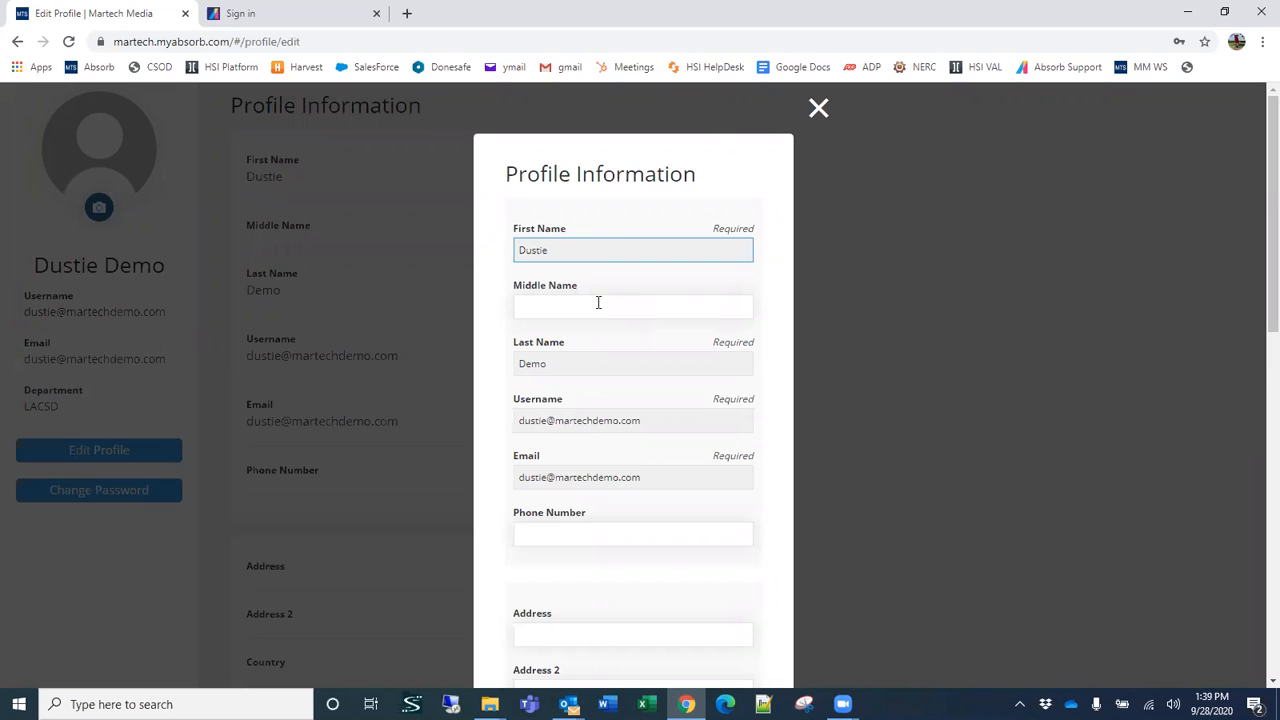
scroll(608, 550, "down", 3)
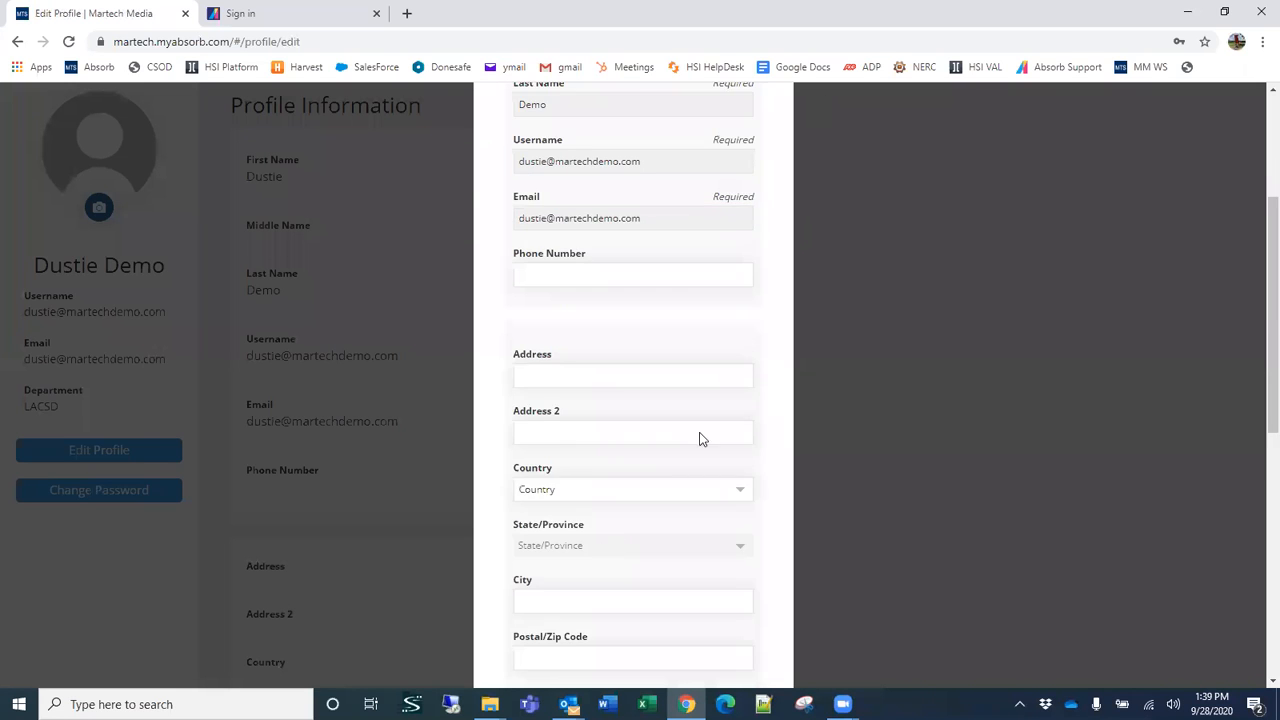
scroll(654, 520, "down", 4)
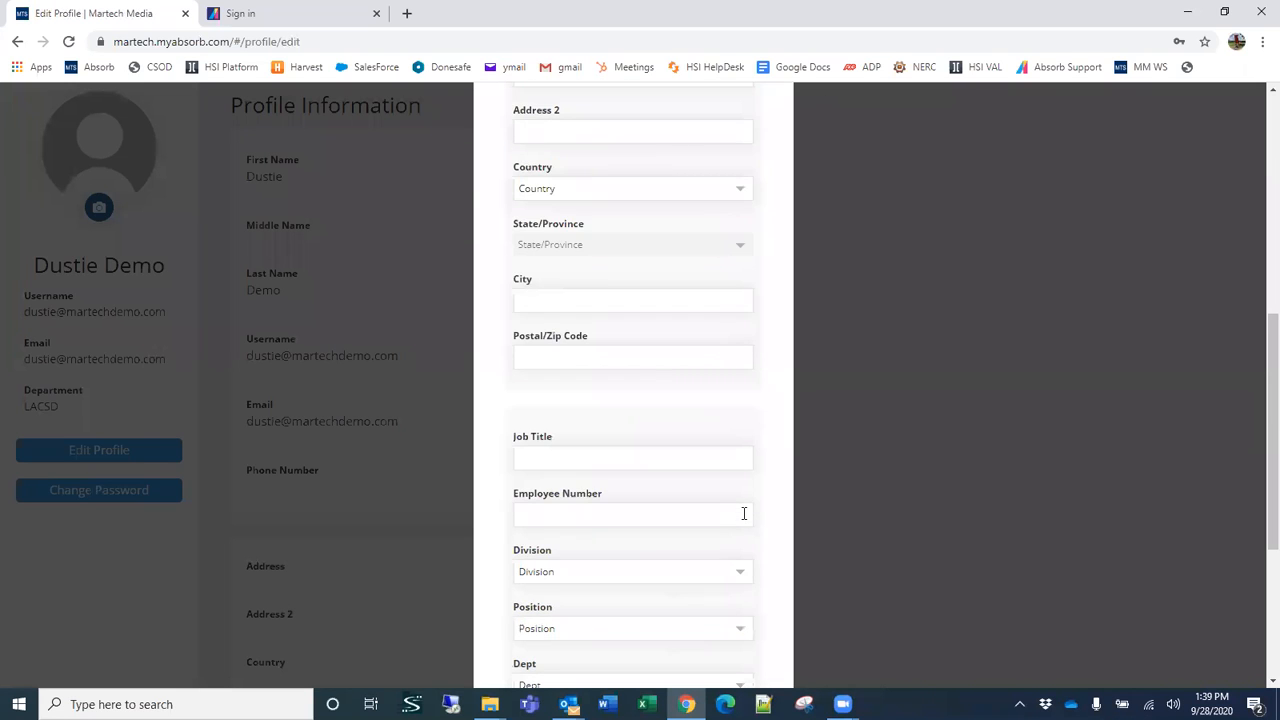
scroll(776, 486, "down", 4)
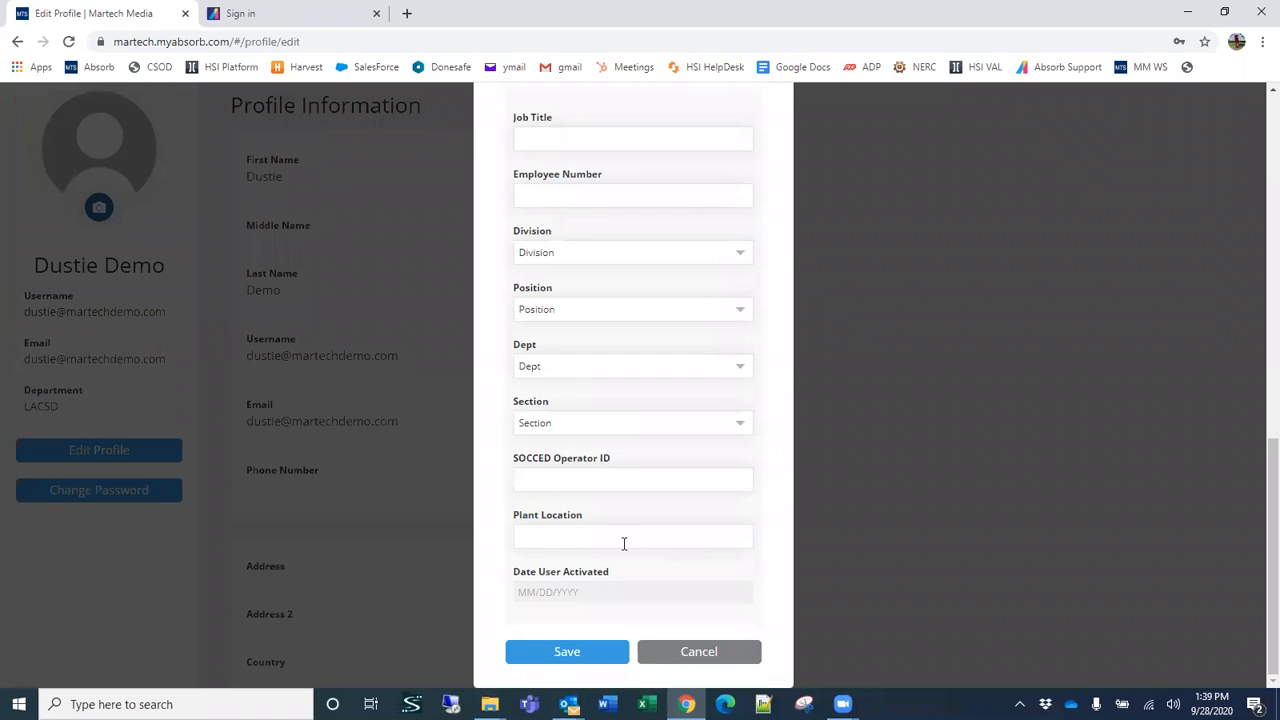
left_click(704, 651)
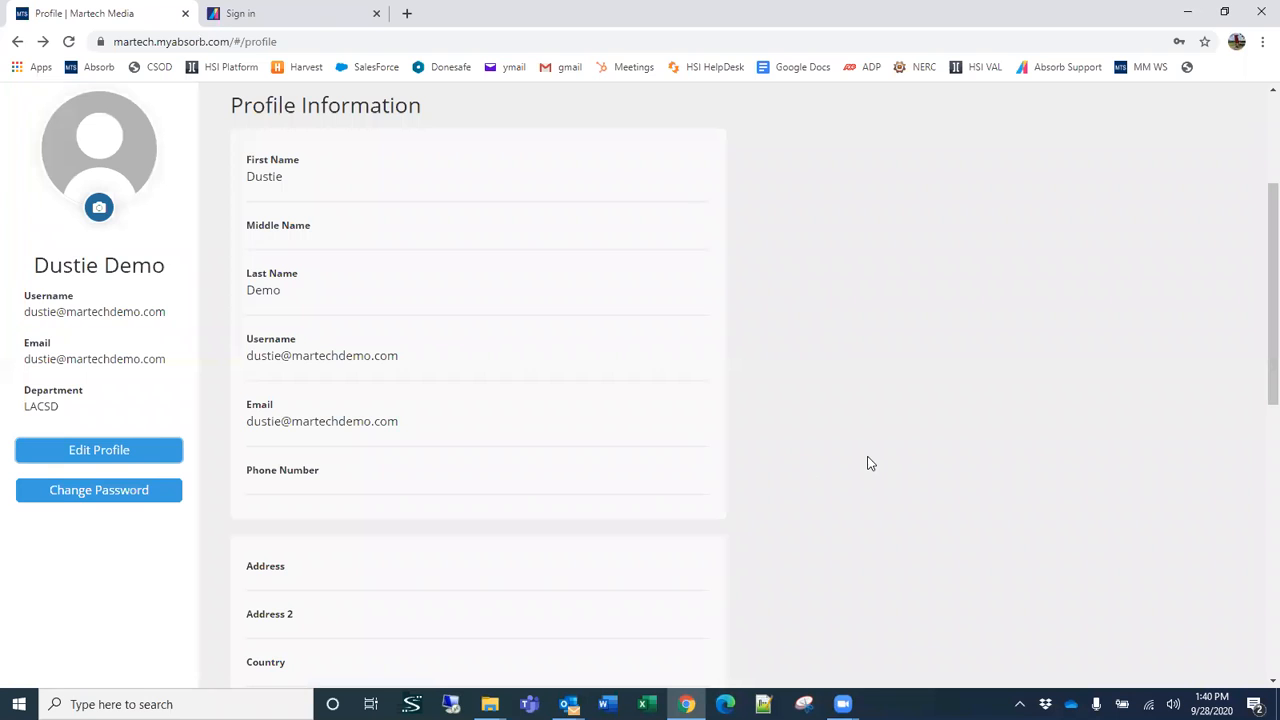
Step: Switch from the learner profile to the Admin side of the portal and look over the Overview dashboard
scroll(869, 460, "up", 3)
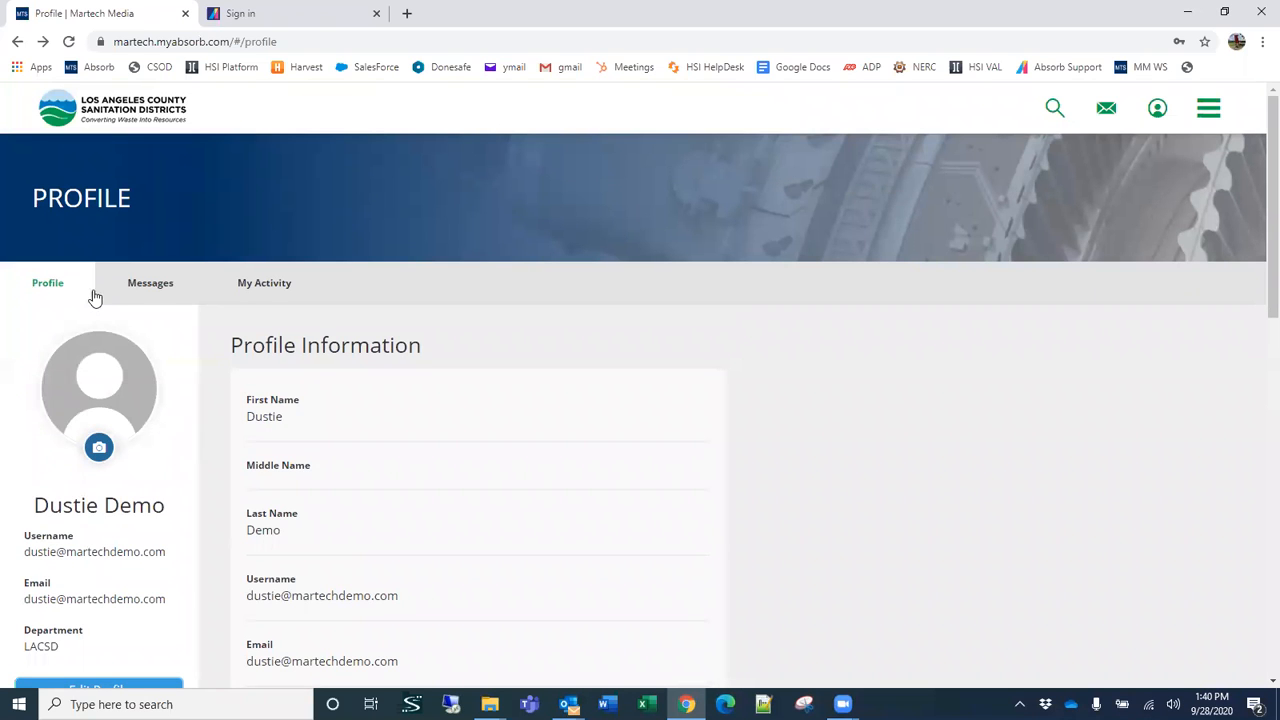
left_click(1210, 112)
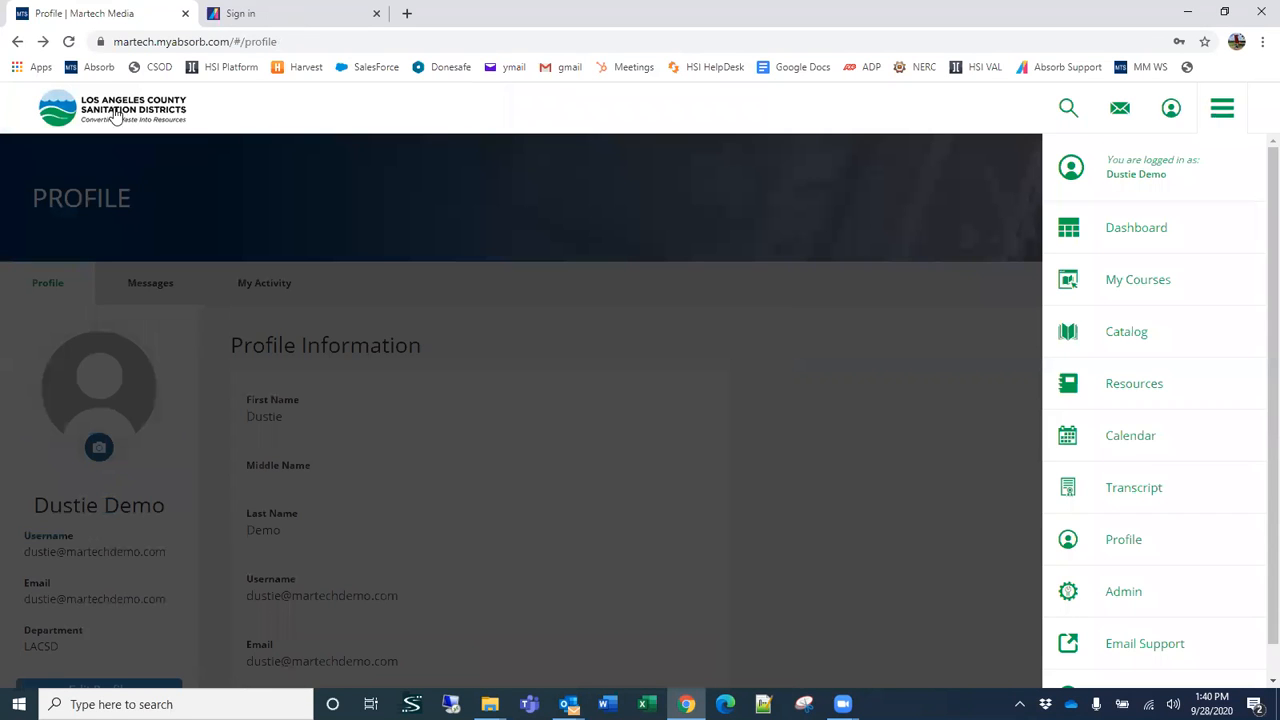
left_click(240, 13)
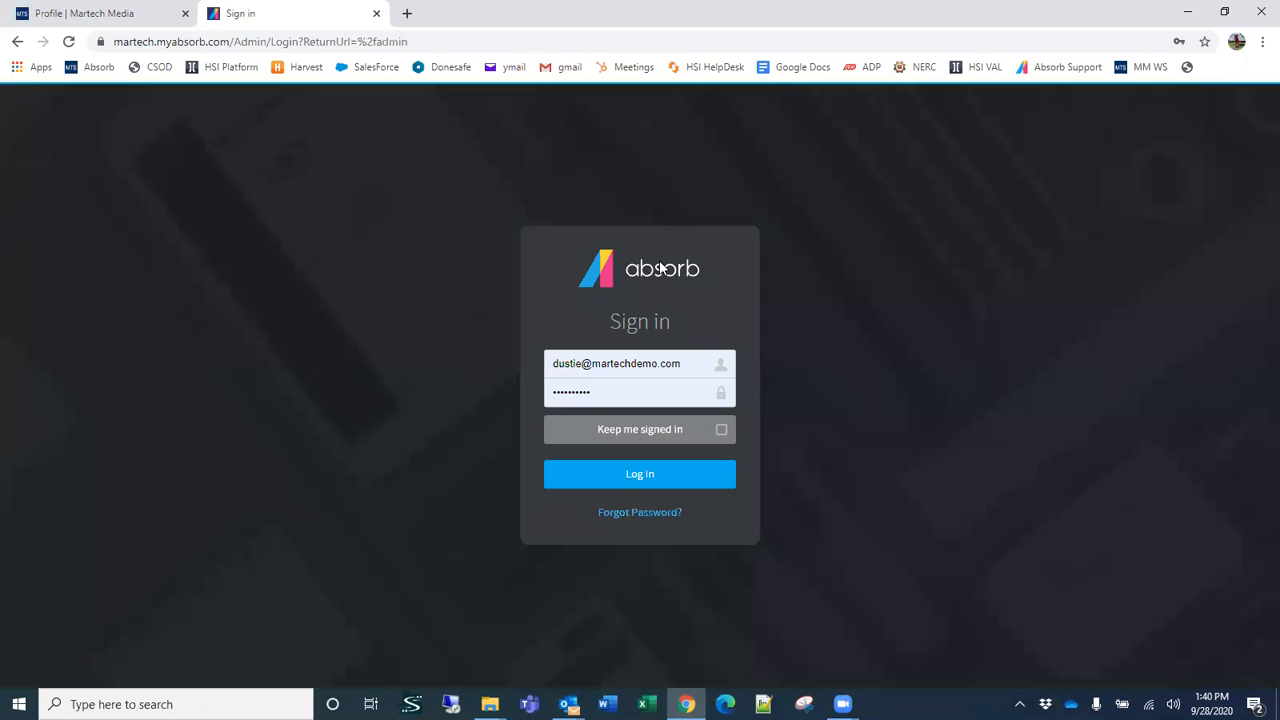
left_click(80, 12)
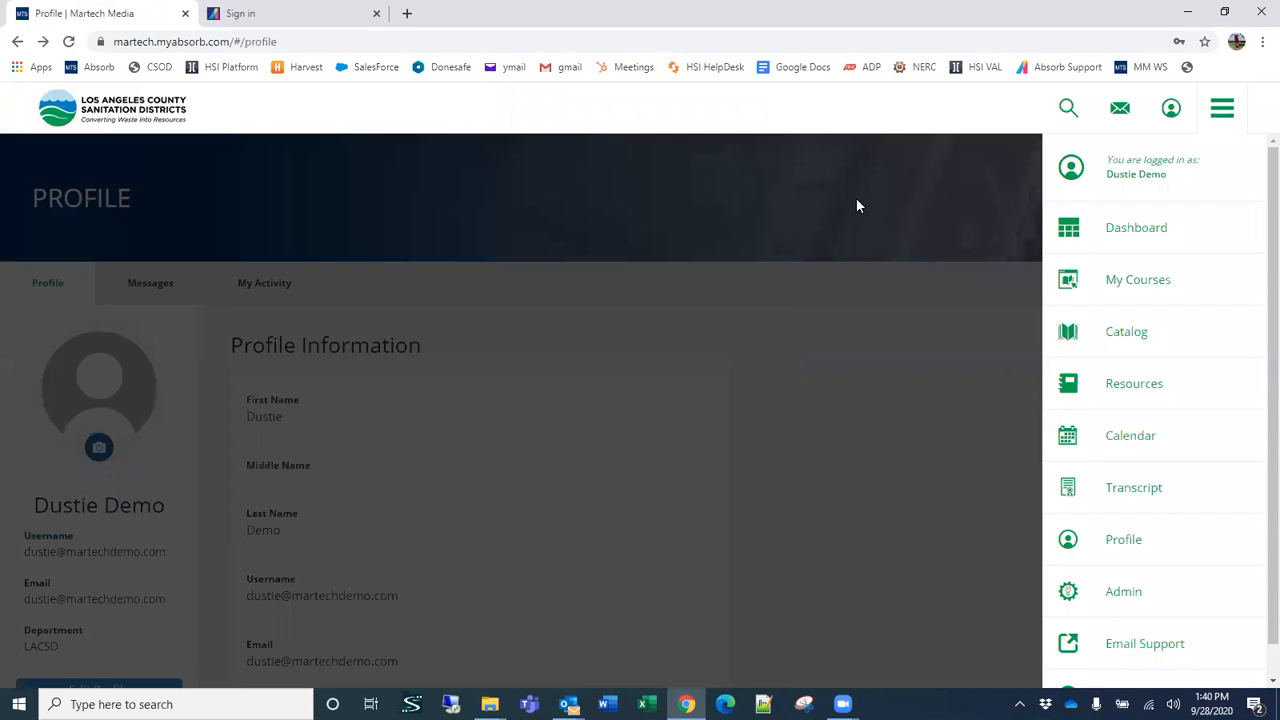
left_click(1128, 596)
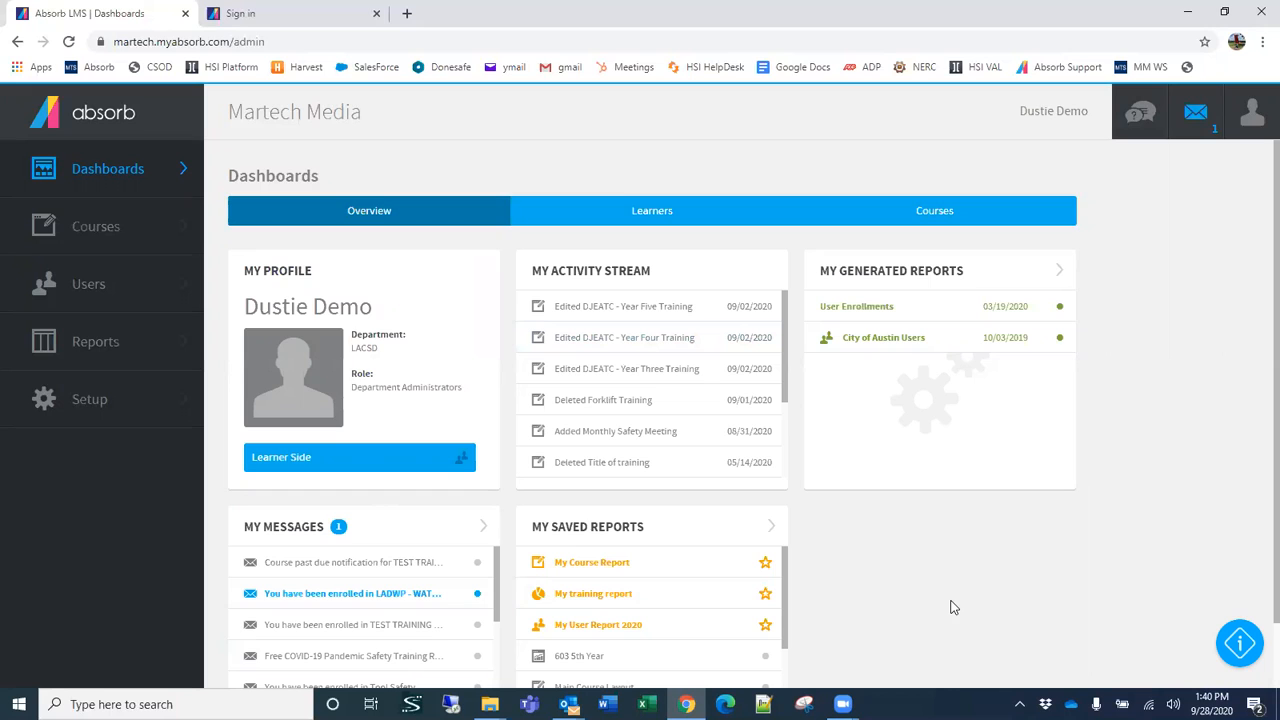
scroll(1010, 580, "down", 1)
scroll(1010, 580, "up", 1)
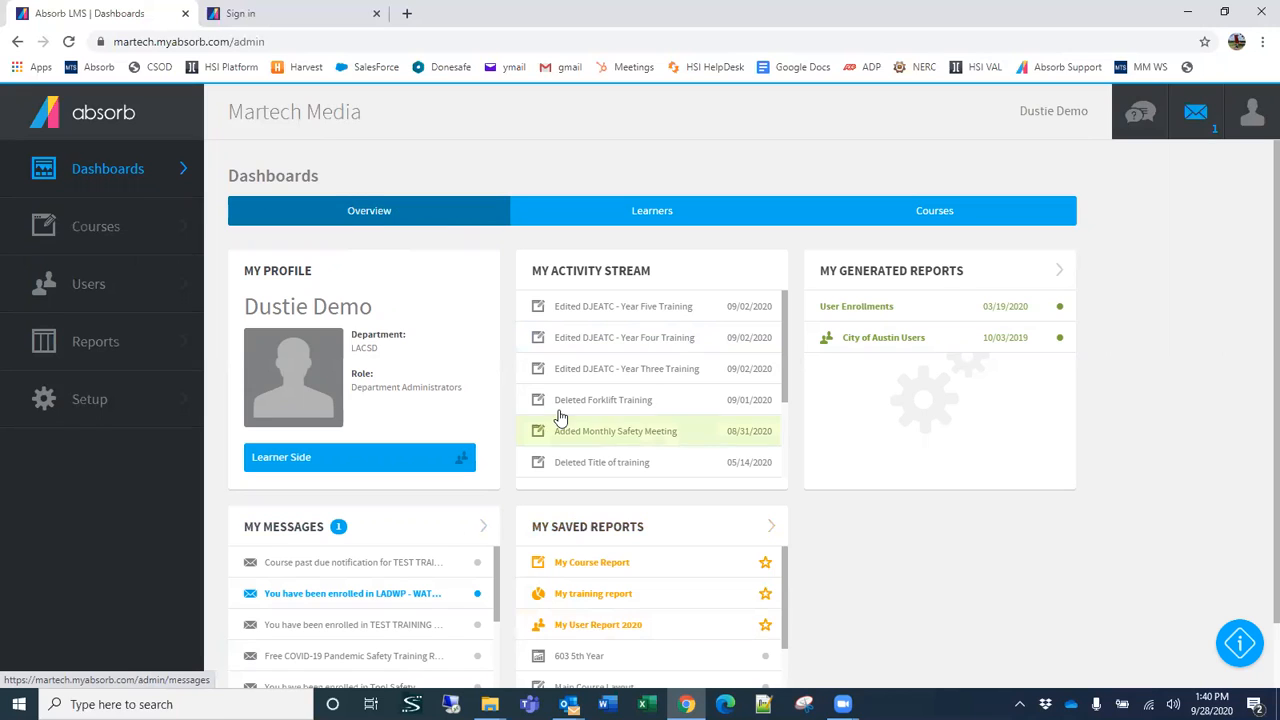
Step: Open the Learners dashboard and review its total learners, top learners, learner time and recent completions sections
left_click(659, 221)
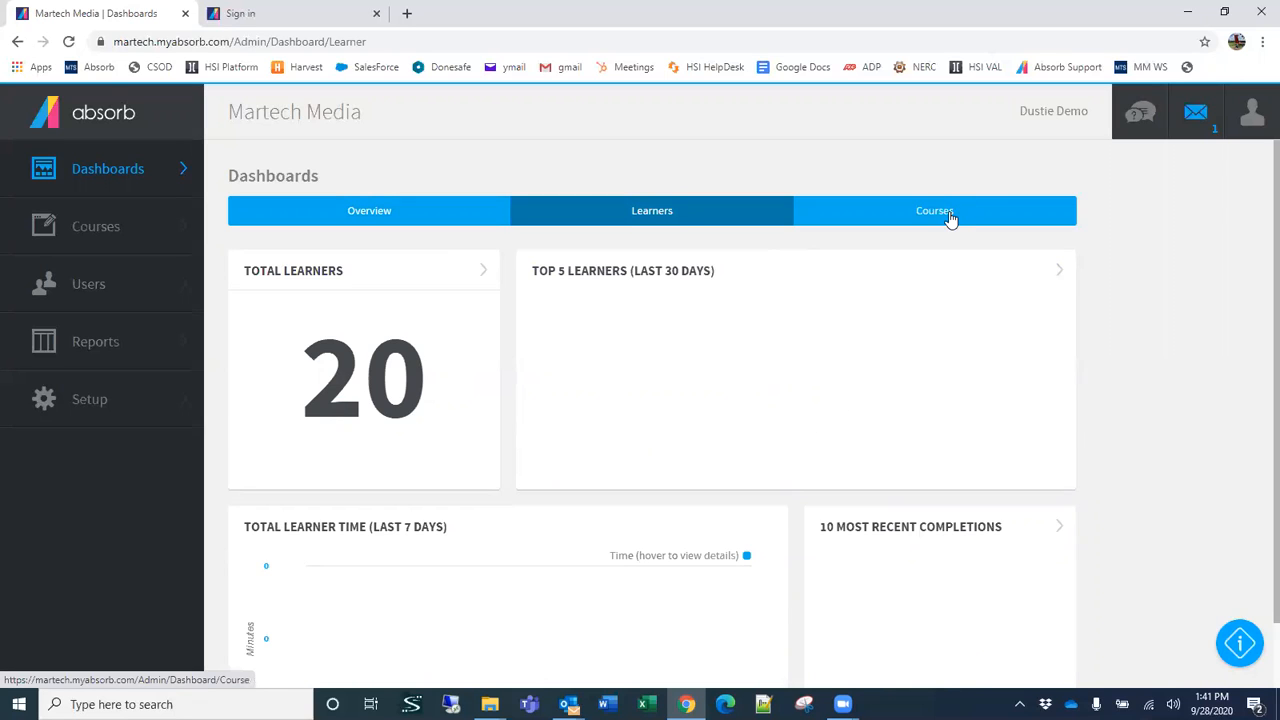
scroll(950, 218, "down", 1)
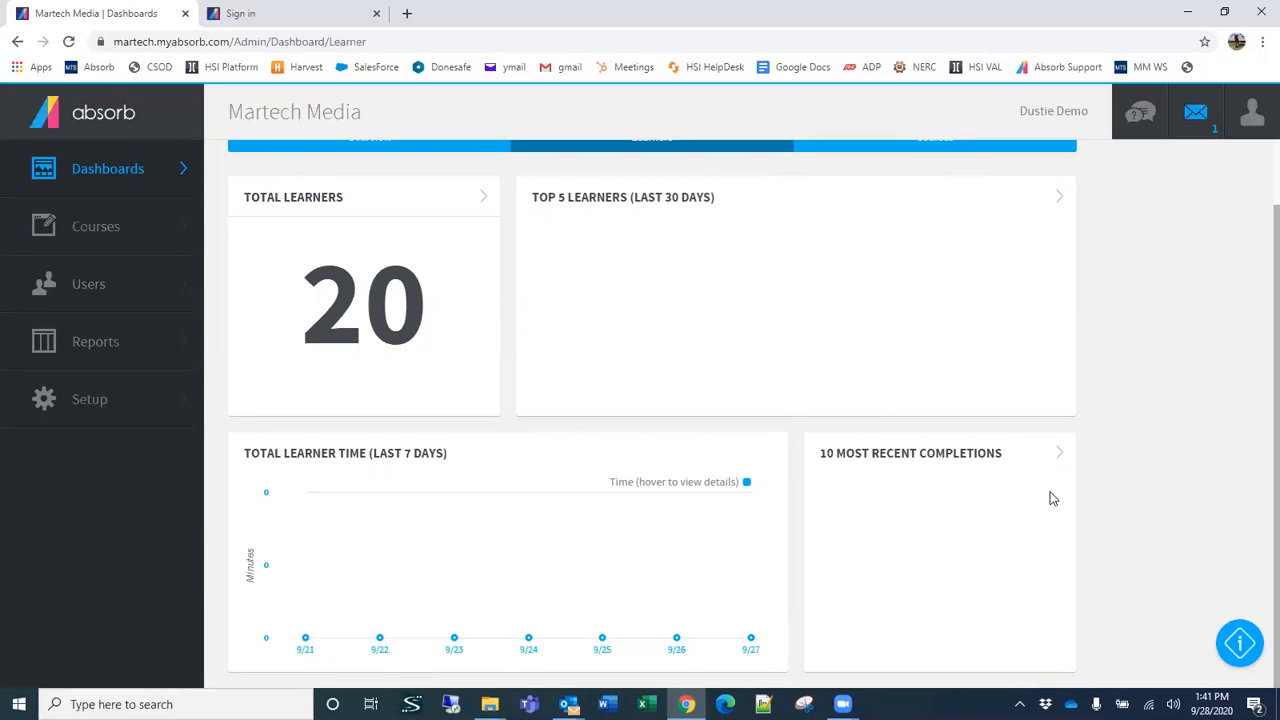
scroll(940, 552, "up", 1)
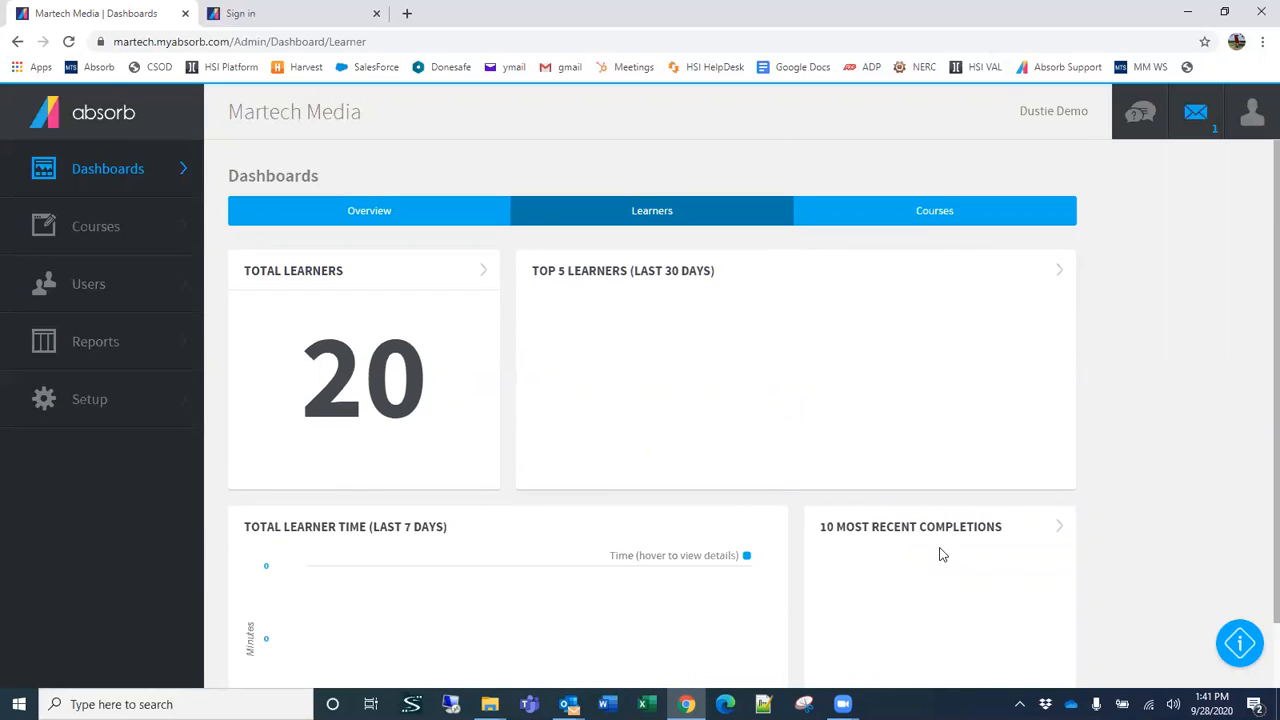
Step: Open the Courses dashboard and review its completion, new courses, time spent and enrollment sections
left_click(938, 214)
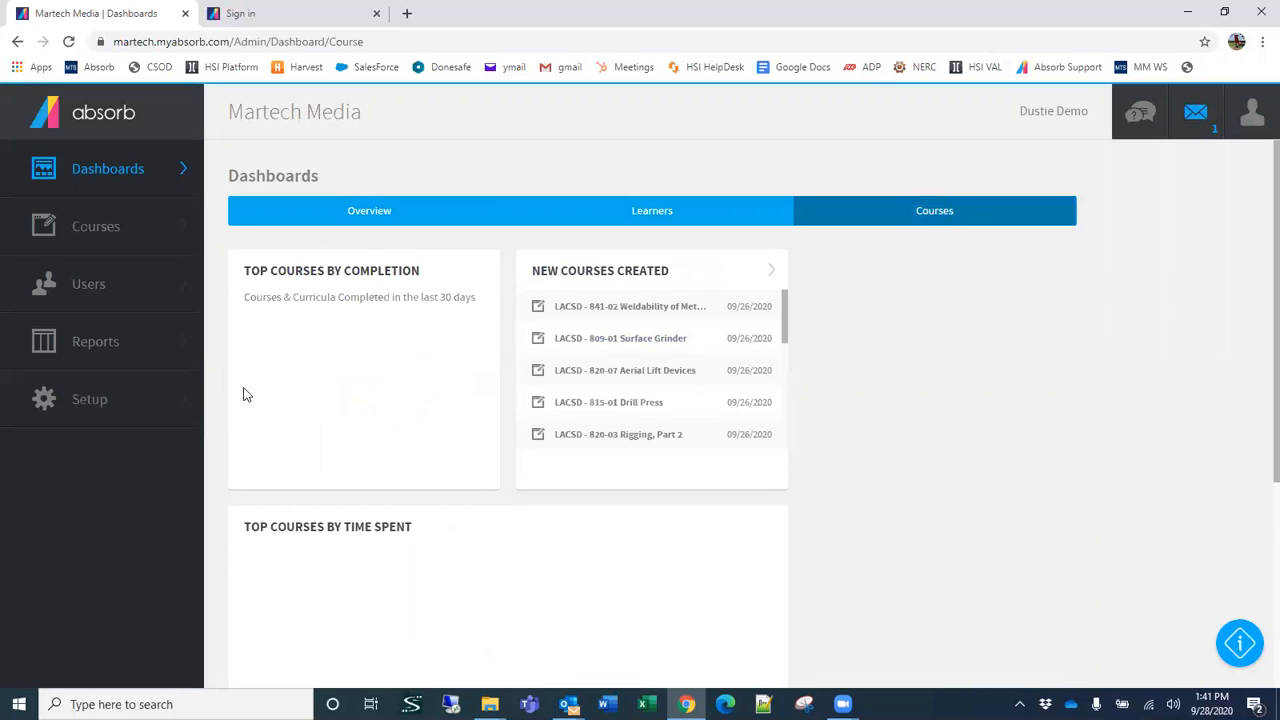
scroll(300, 356, "down", 1)
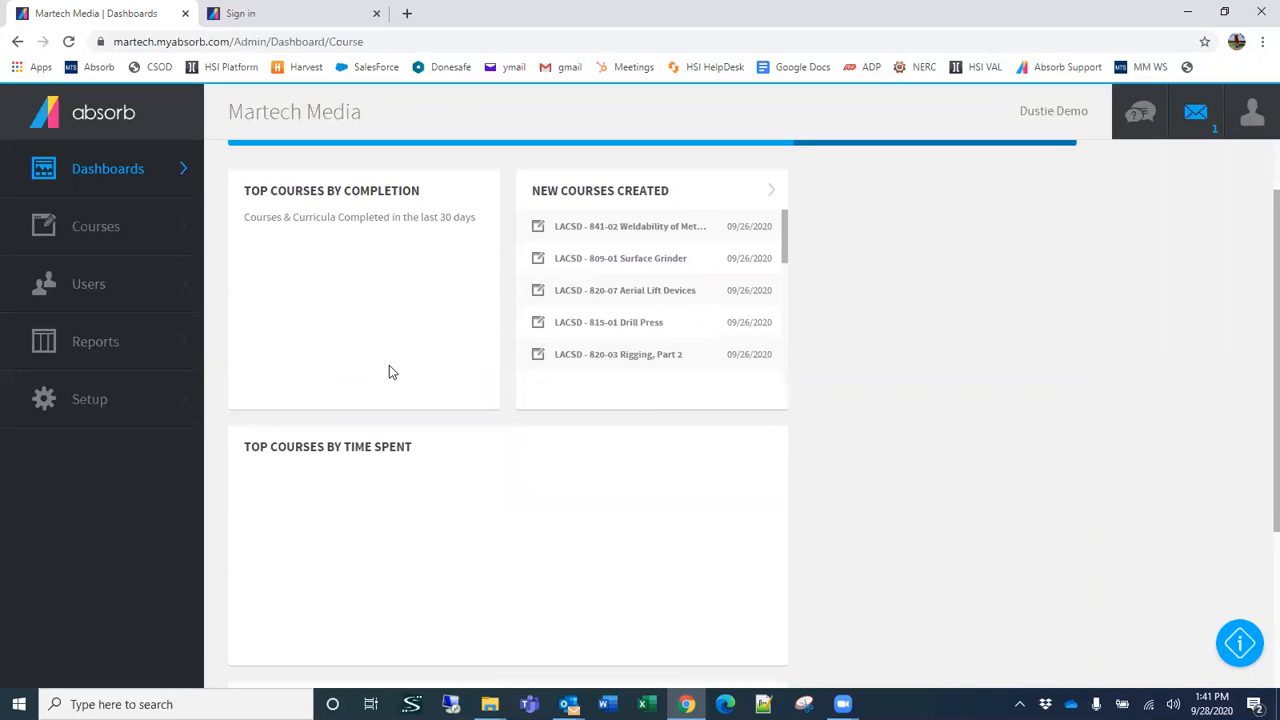
scroll(389, 375, "down", 3)
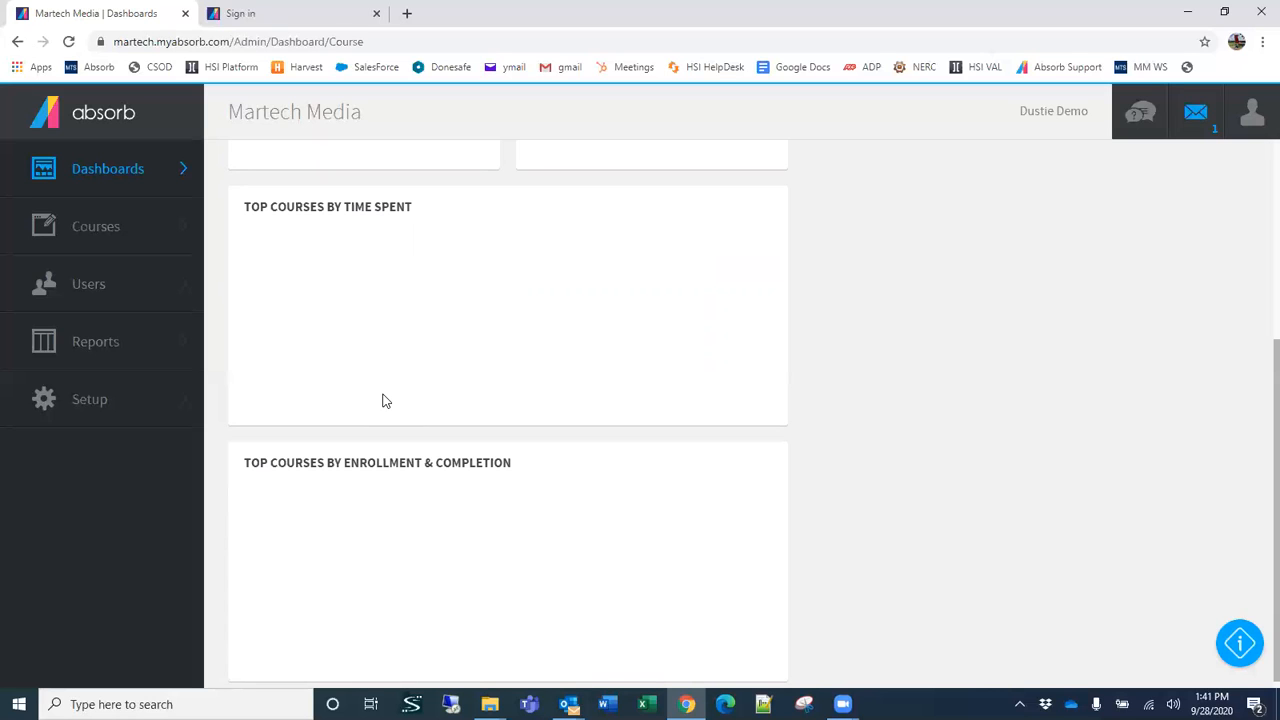
scroll(893, 354, "up", 3)
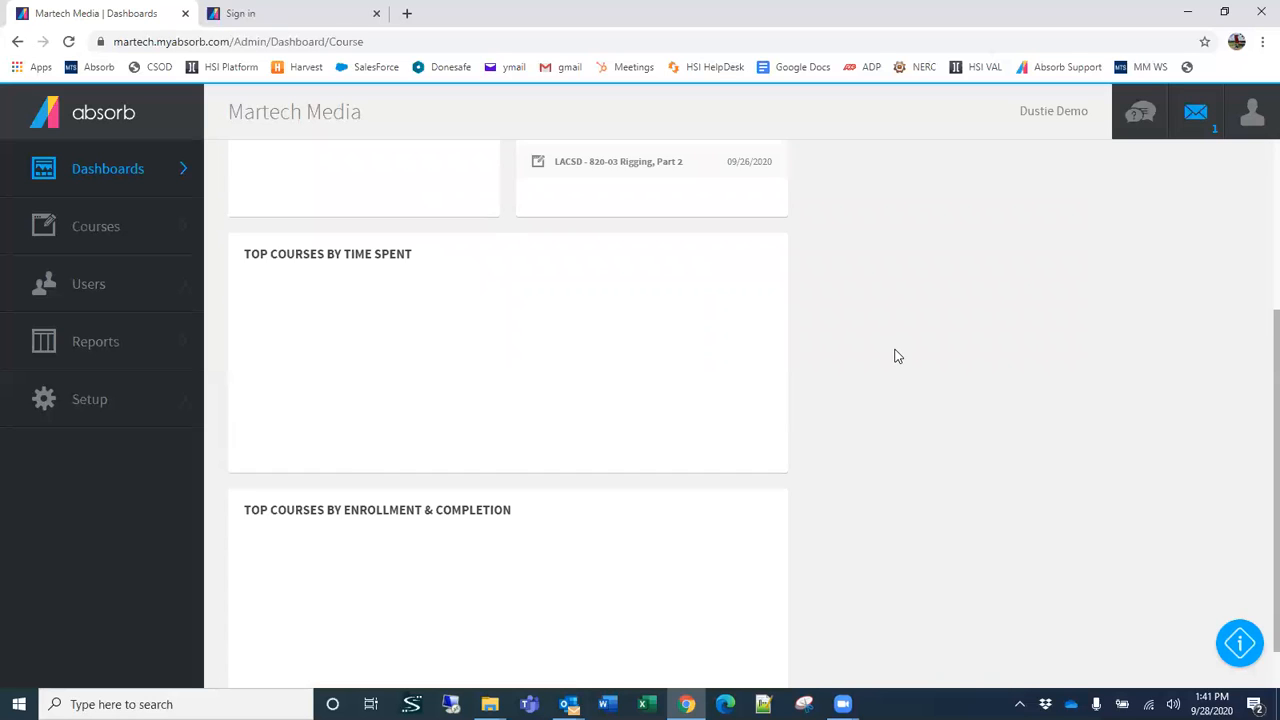
scroll(897, 356, "up", 1)
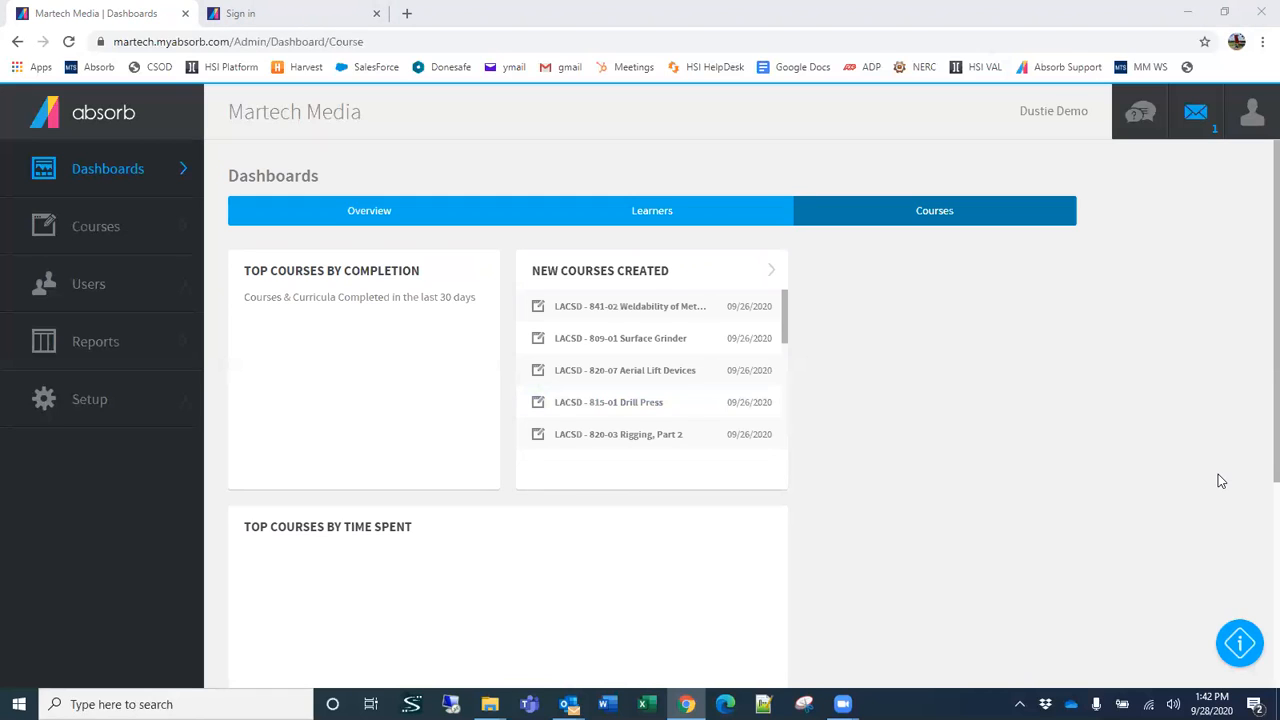
left_click(1201, 394)
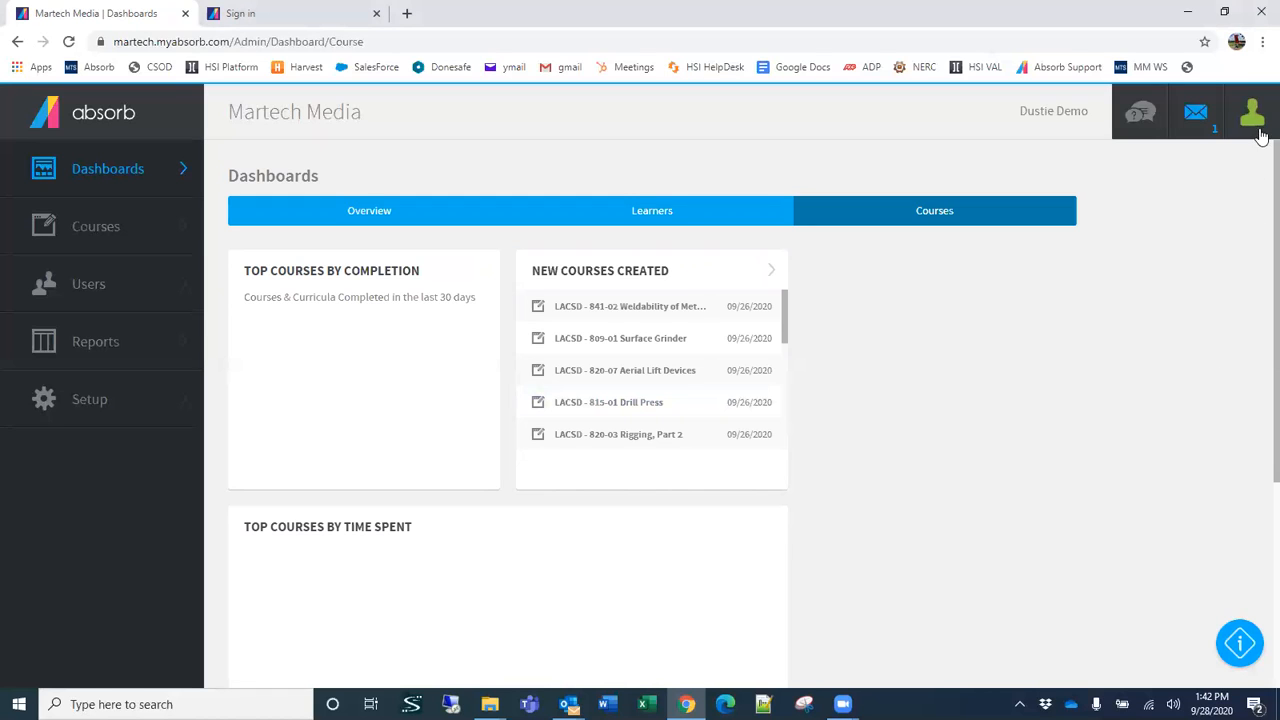
Step: Revisit the Courses and Learners dashboards and return to the Overview dashboard
left_click(929, 212)
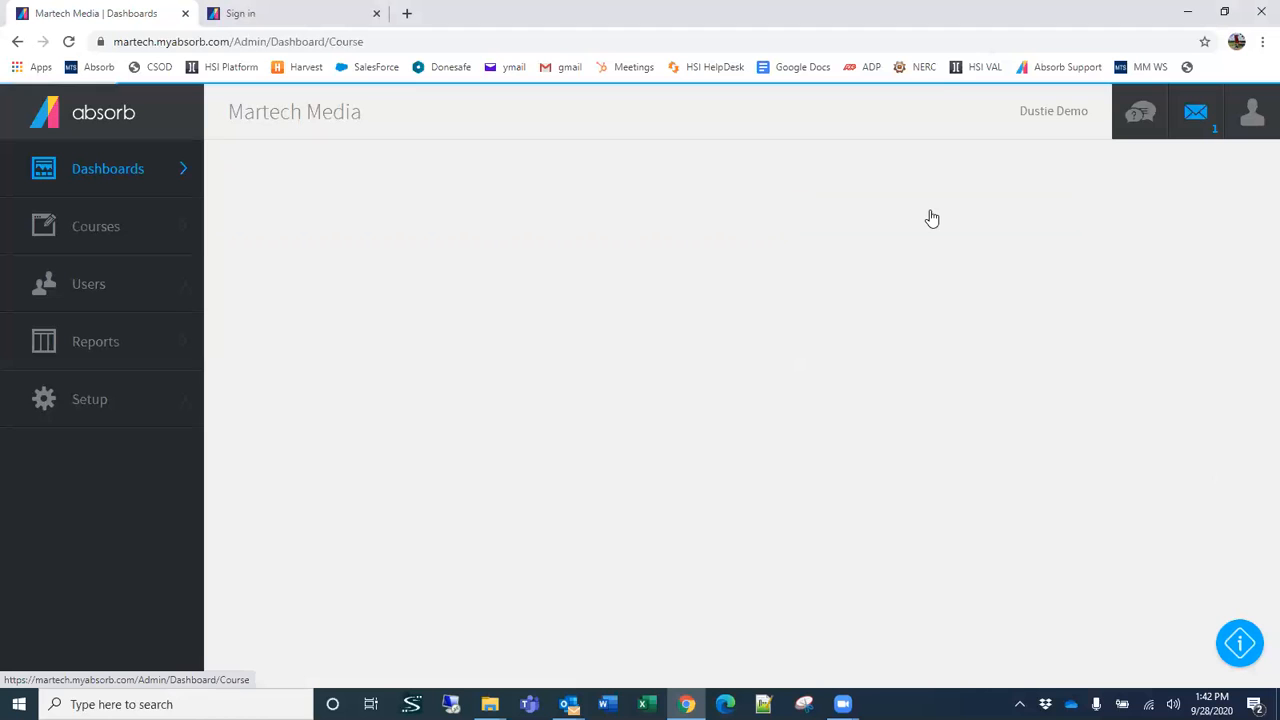
left_click(661, 214)
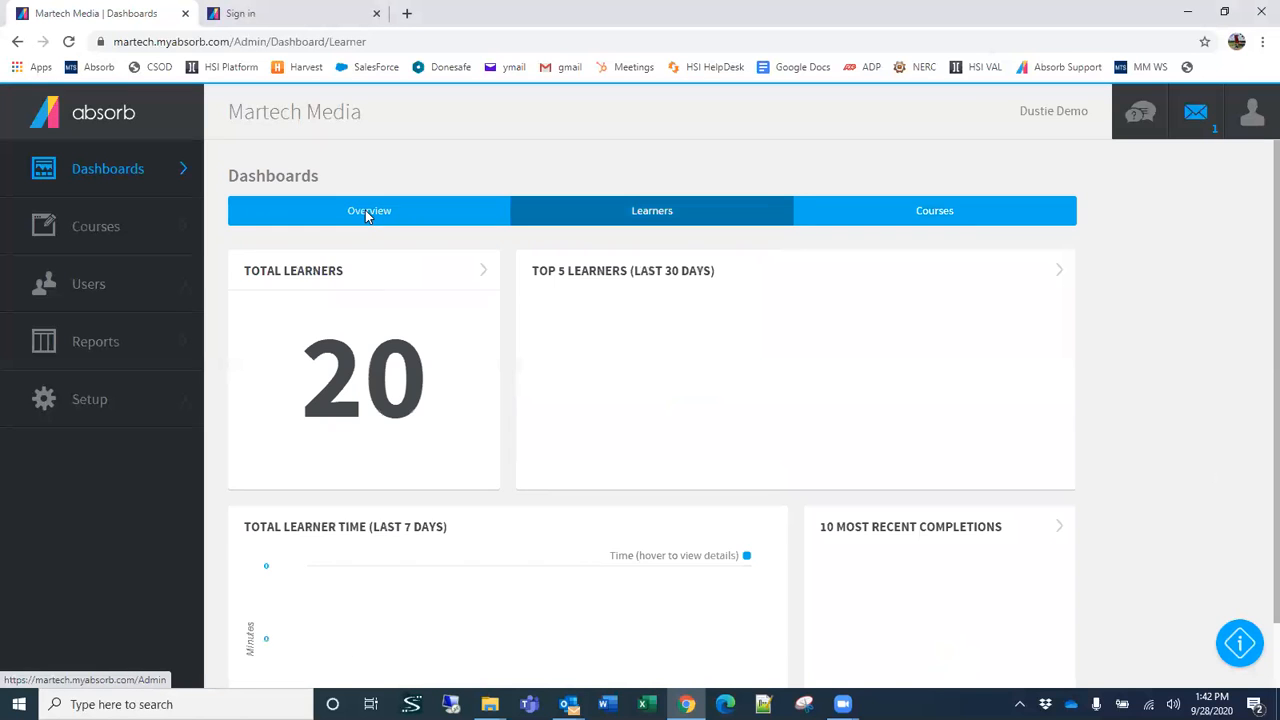
left_click(365, 210)
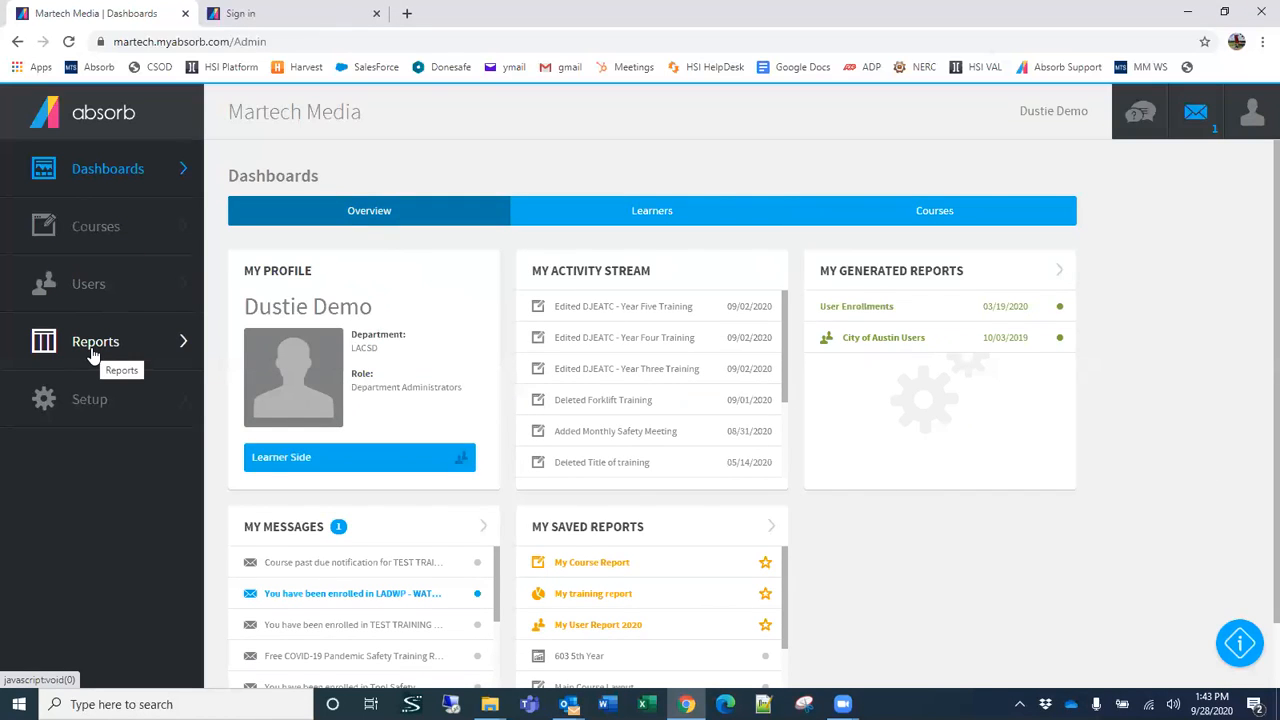
Step: Open the admin Courses list
left_click(107, 230)
left_click(108, 166)
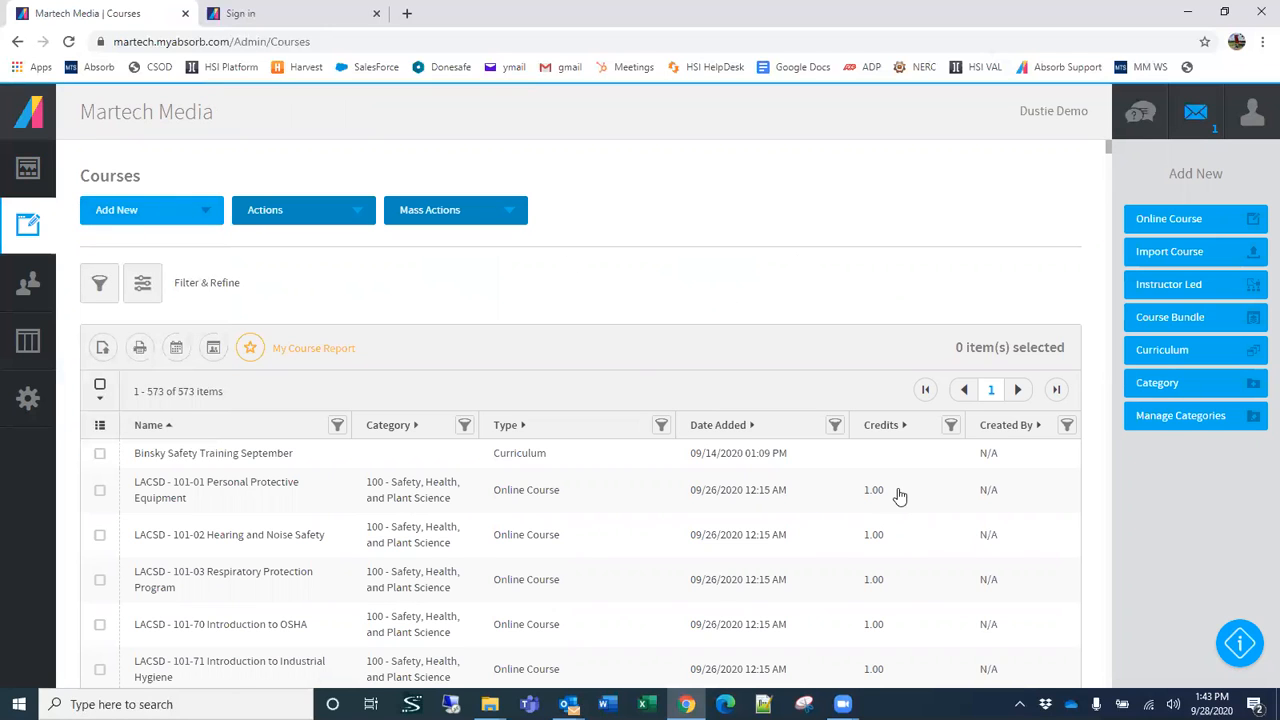
Step: Hide the Category column in the Courses list and look through the other available columns
scroll(880, 490, "down", 3)
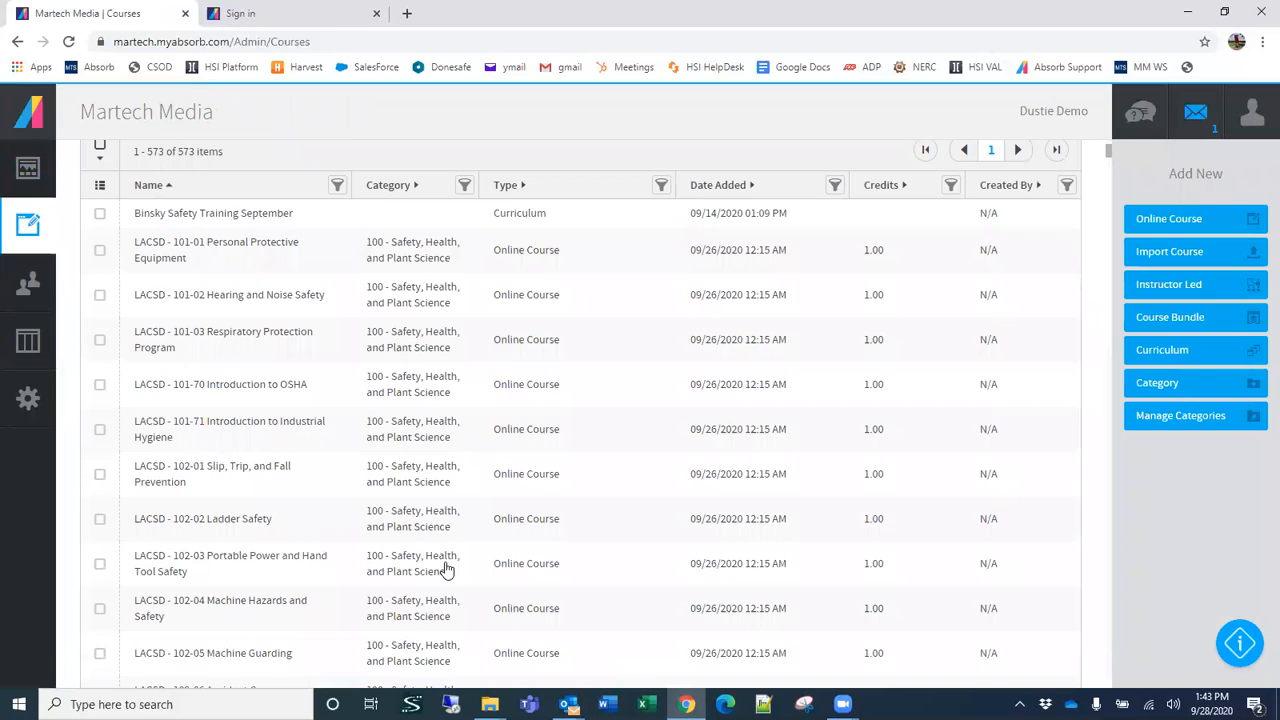
scroll(820, 518, "up", 3)
scroll(780, 510, "up", 1)
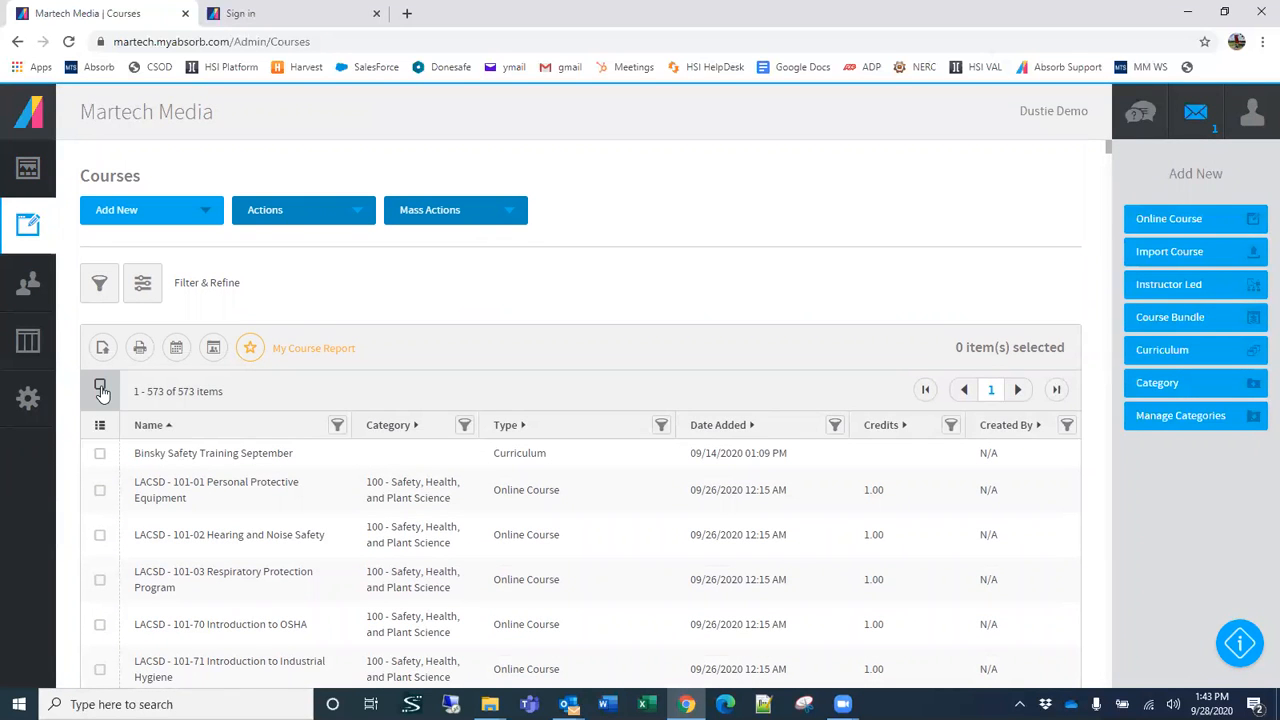
left_click(100, 425)
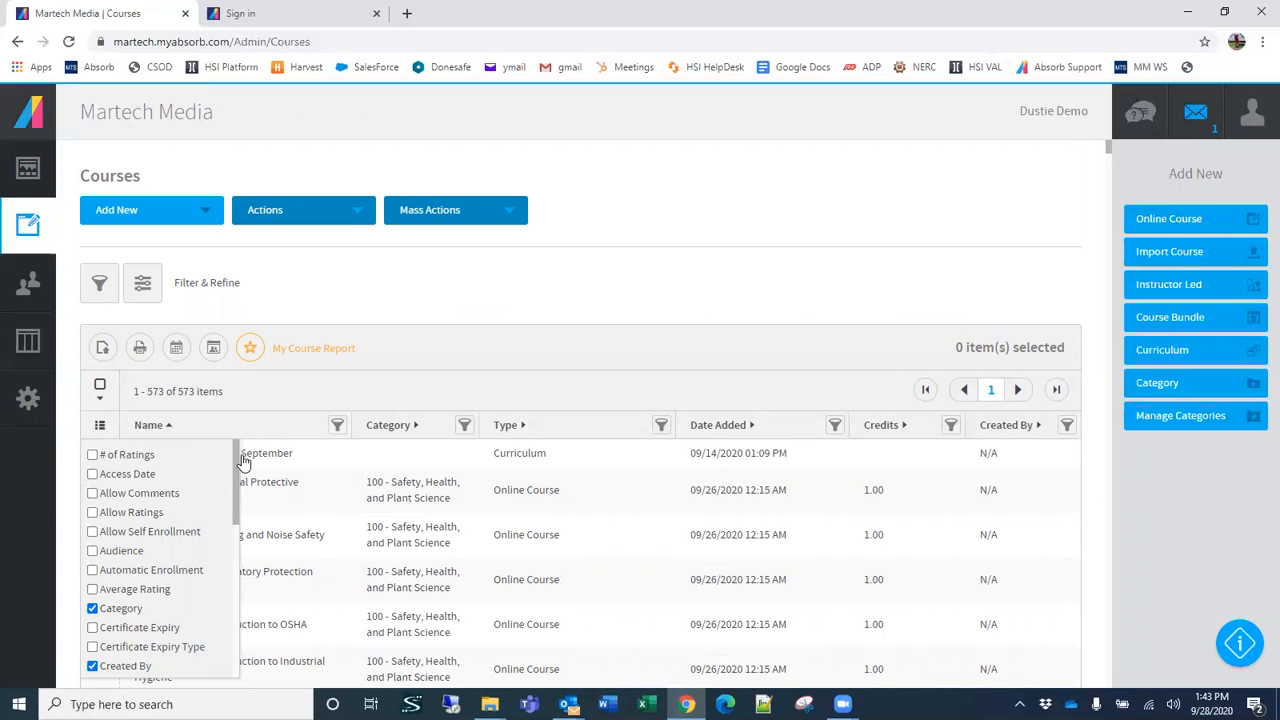
left_click(92, 609)
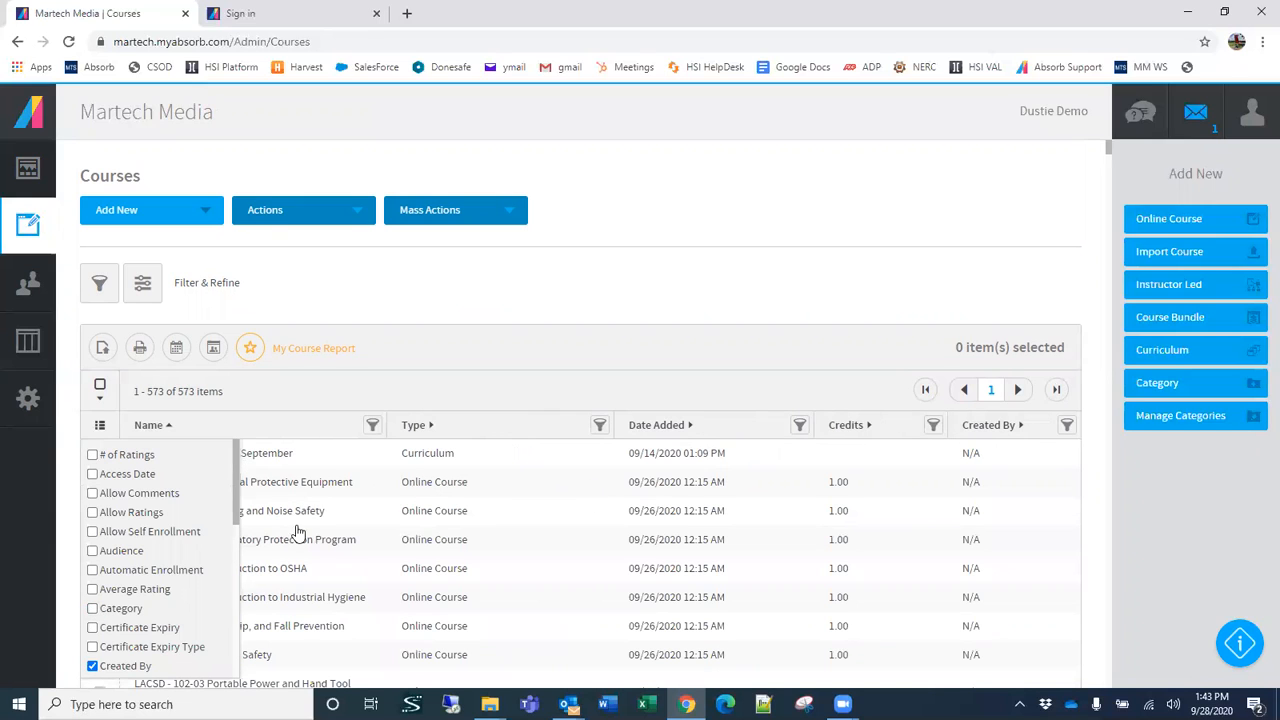
scroll(134, 578, "down", 3)
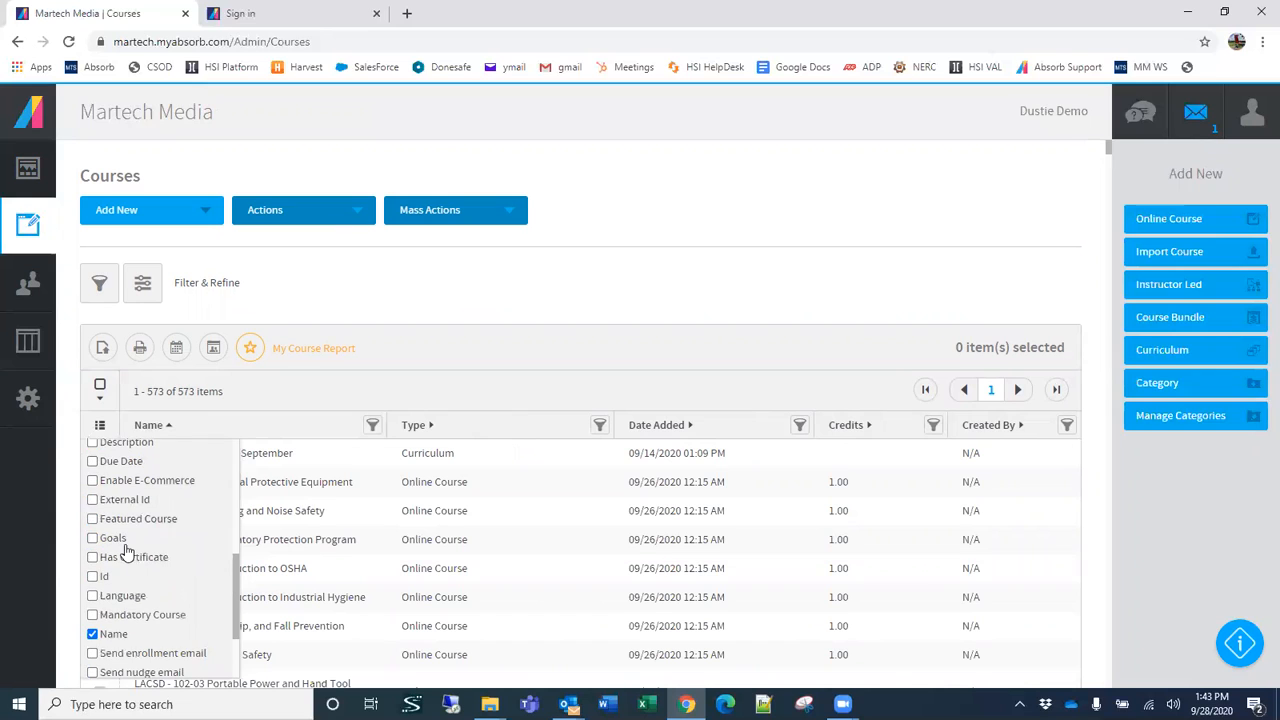
scroll(112, 553, "down", 3)
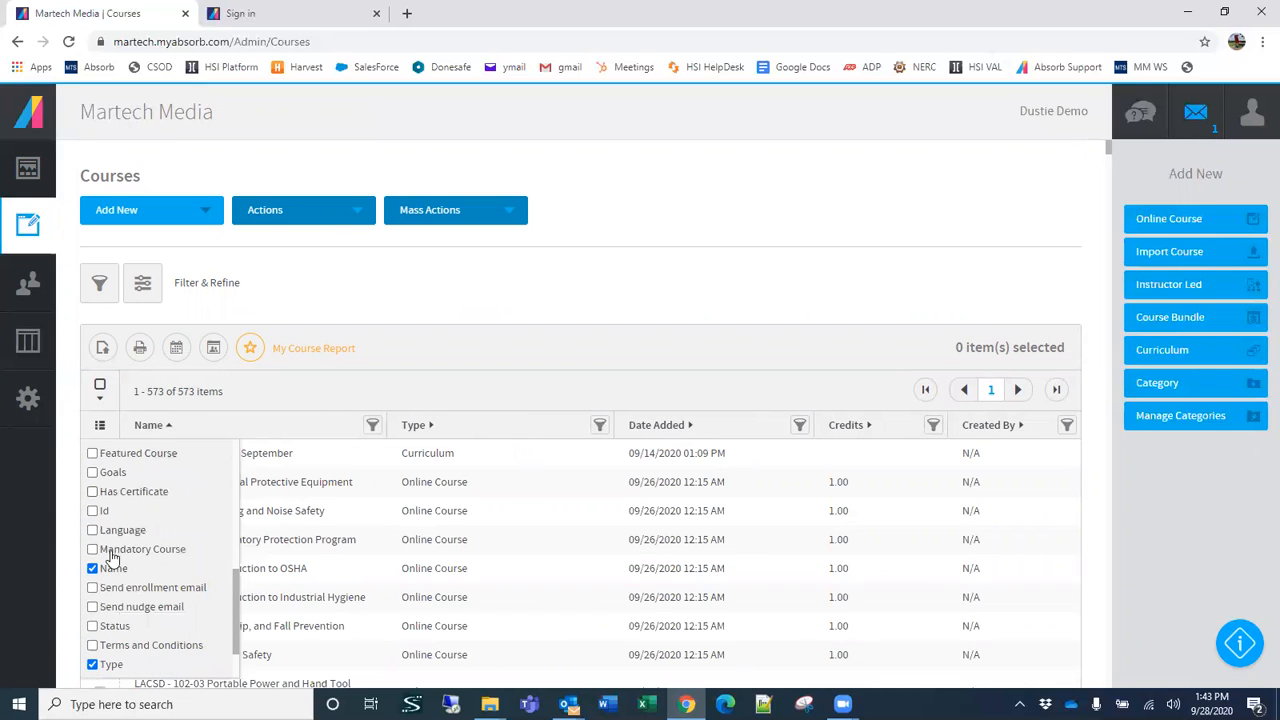
left_click(580, 310)
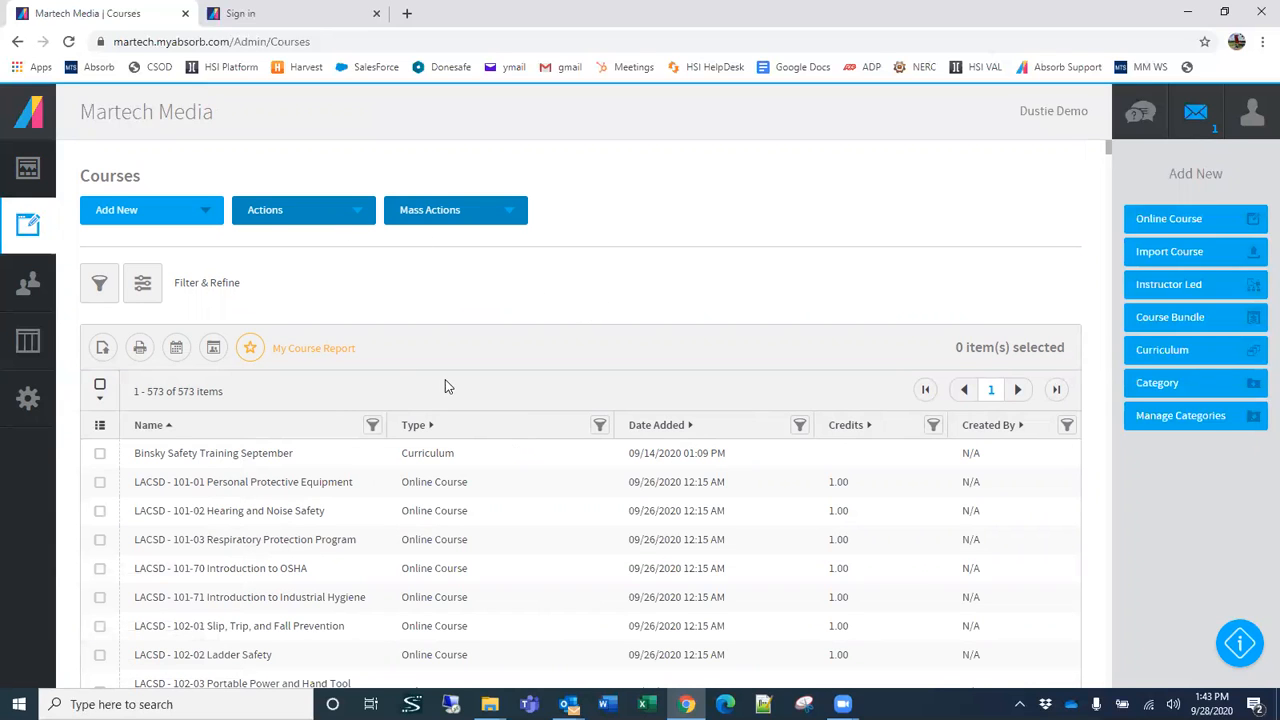
Step: Delete the saved layout My Course Report from the Courses list
left_click(252, 348)
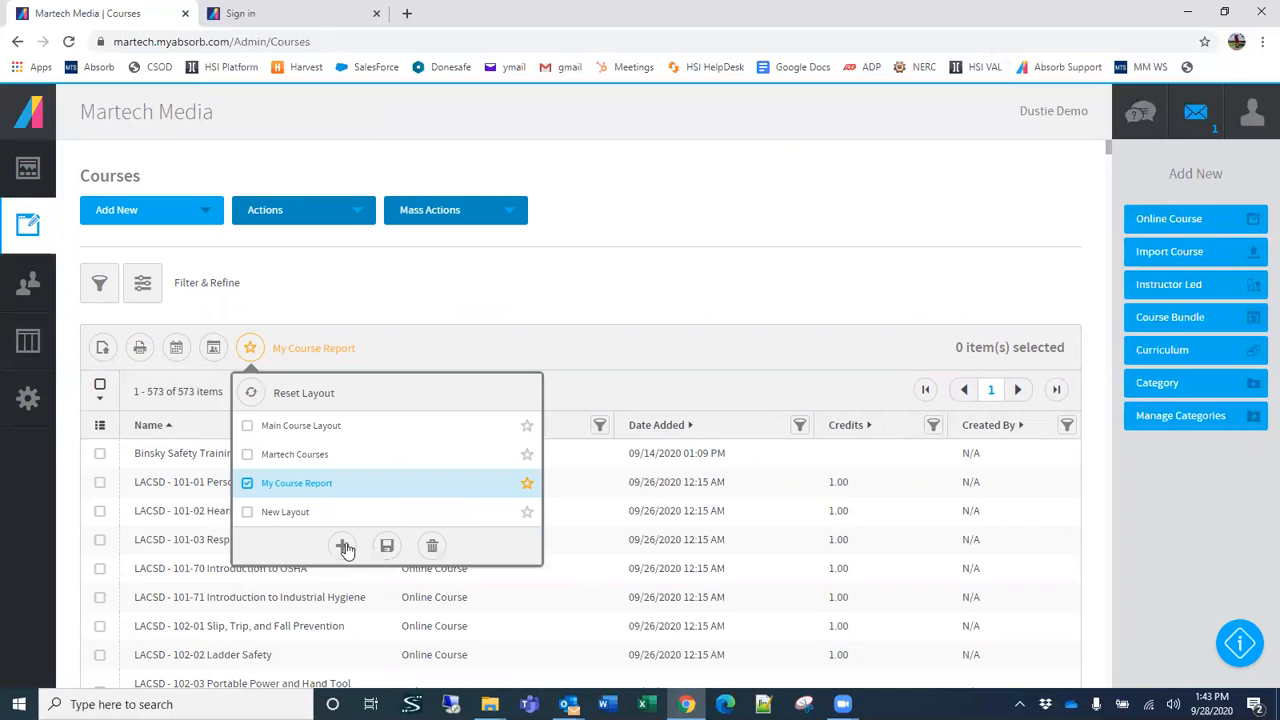
left_click(467, 298)
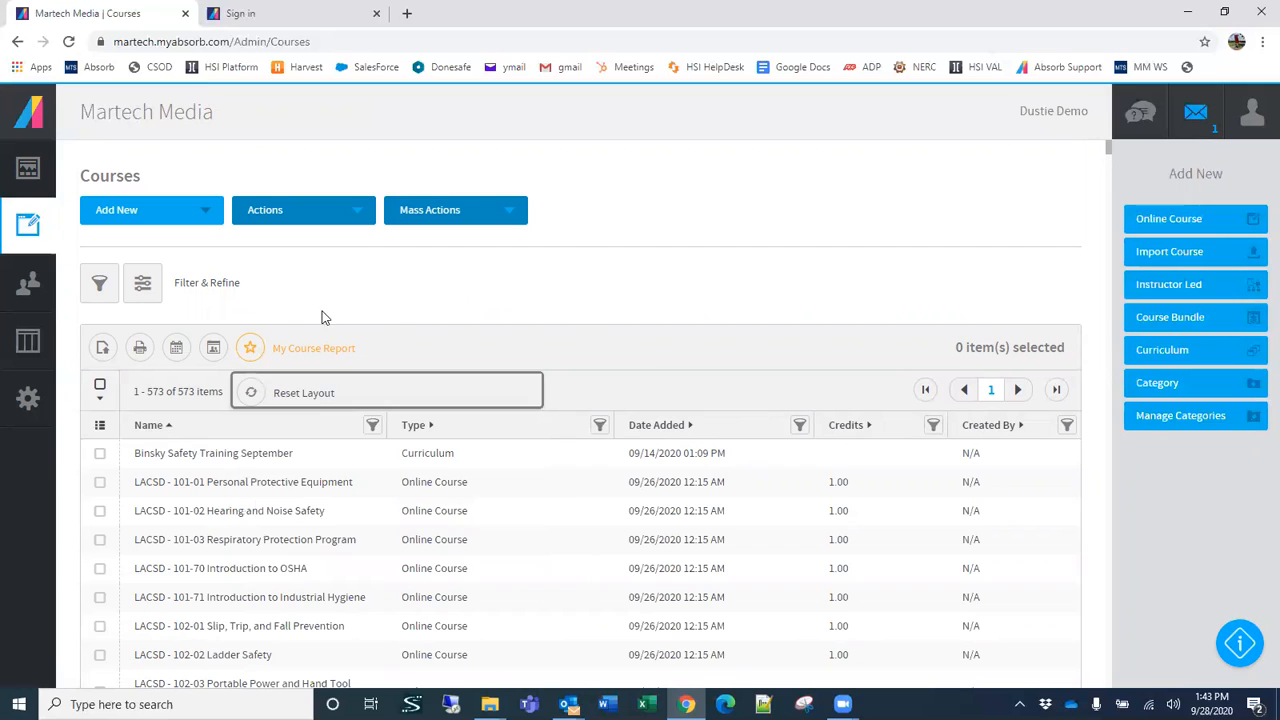
left_click(252, 347)
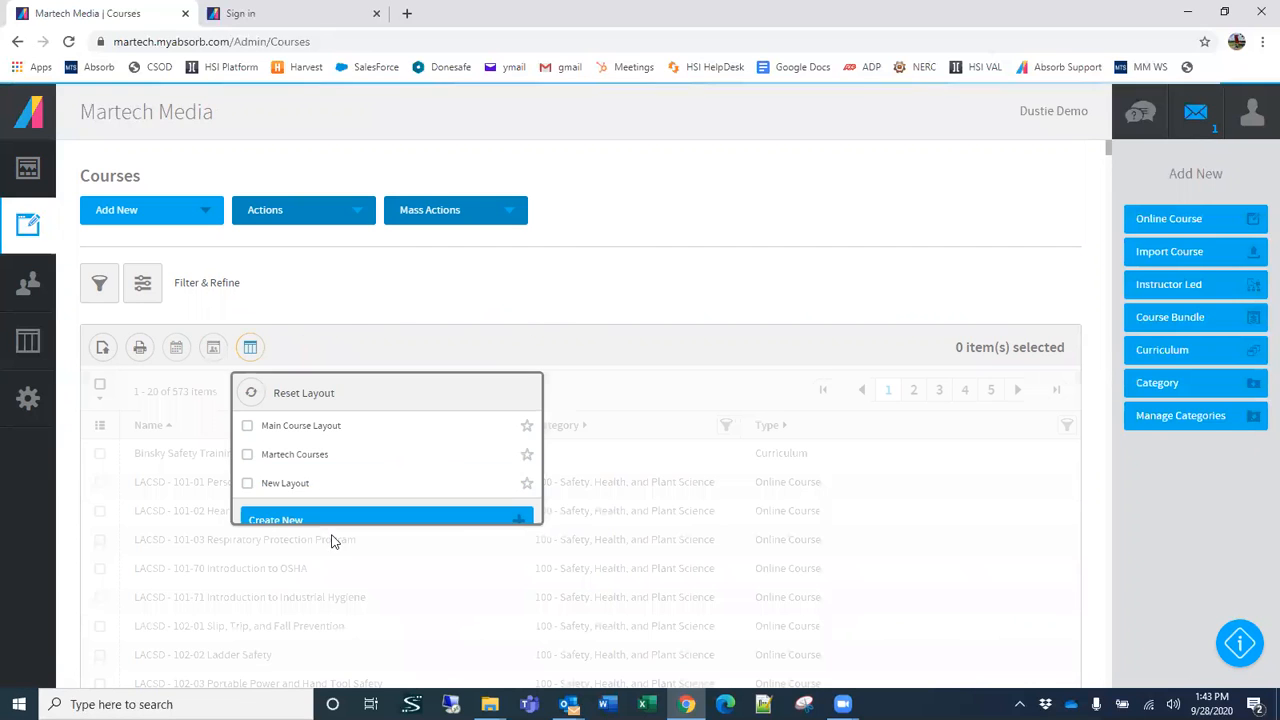
left_click(562, 295)
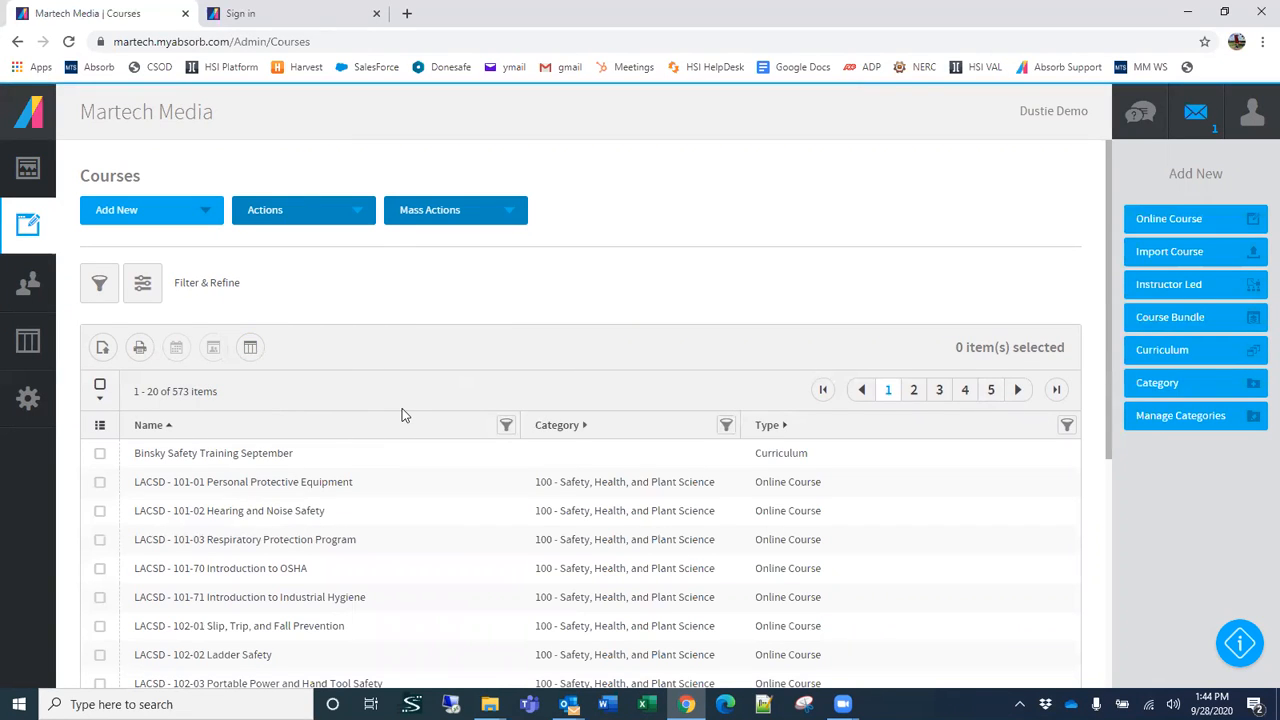
Step: Add the Date Added column to the Courses list
left_click(100, 426)
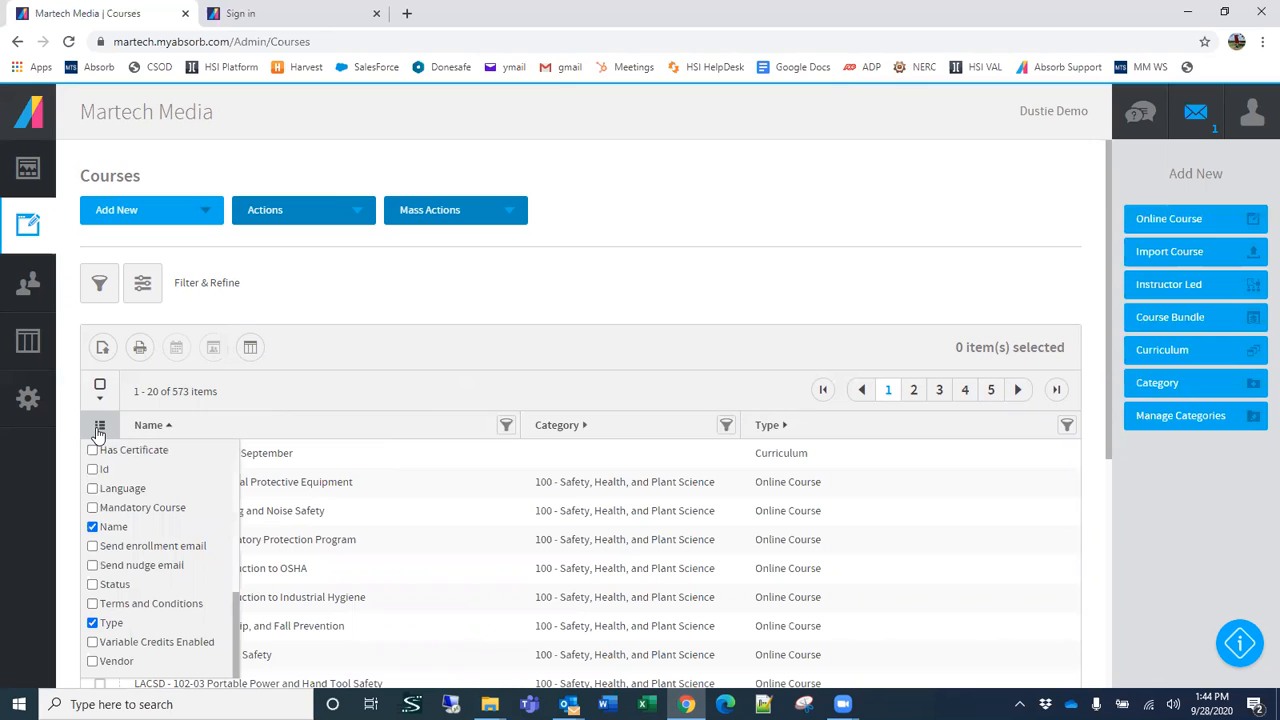
scroll(126, 590, "down", 2)
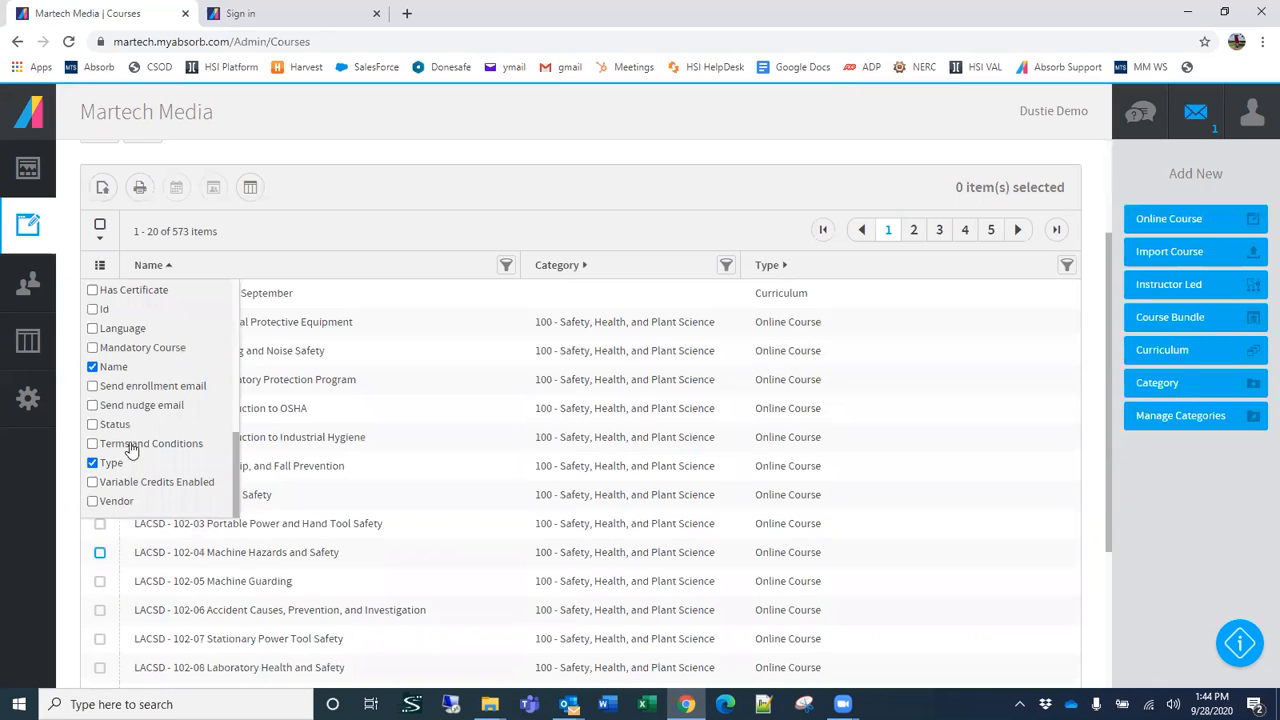
scroll(186, 426, "down", 1)
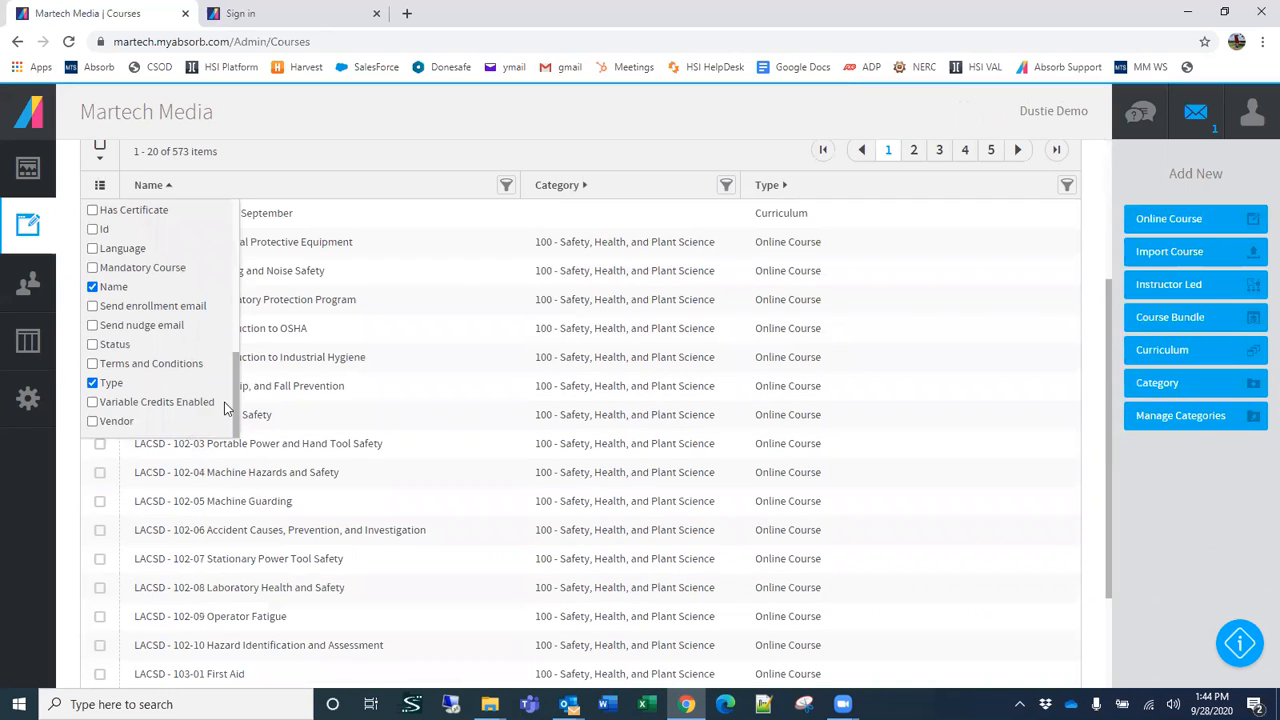
left_click_drag(233, 384, 235, 285)
left_click(92, 326)
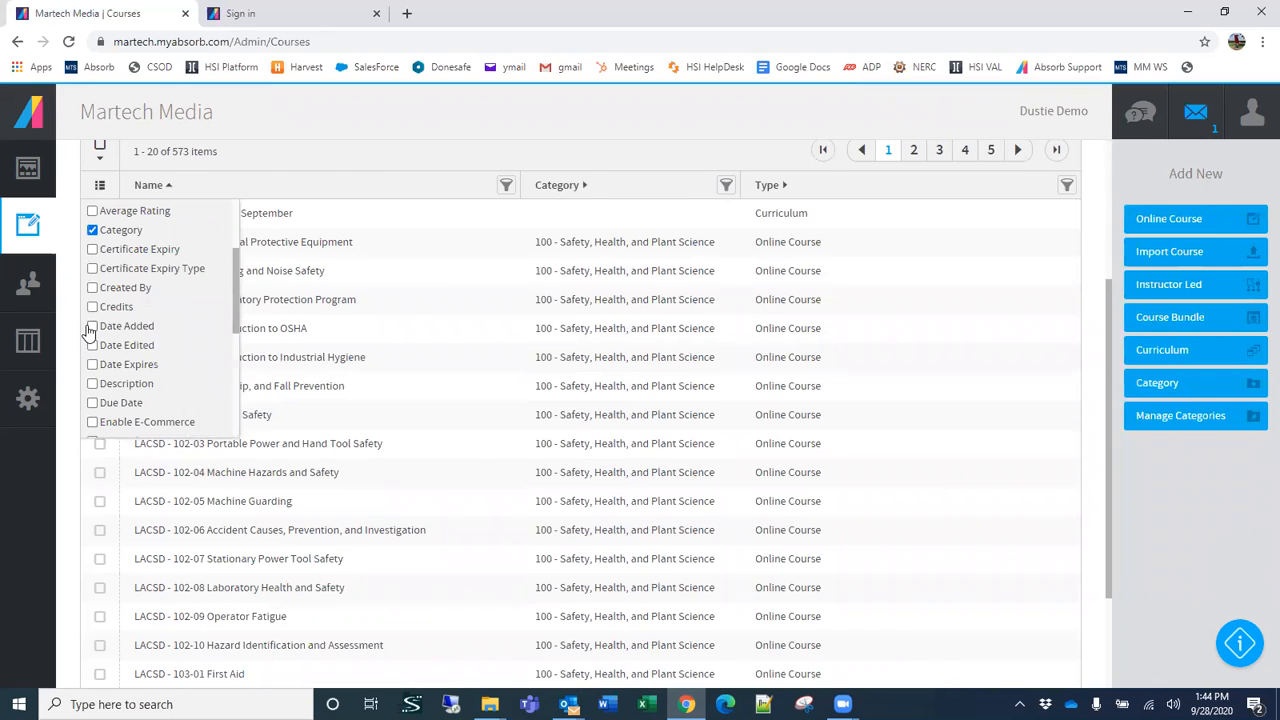
scroll(193, 342, "up", 4)
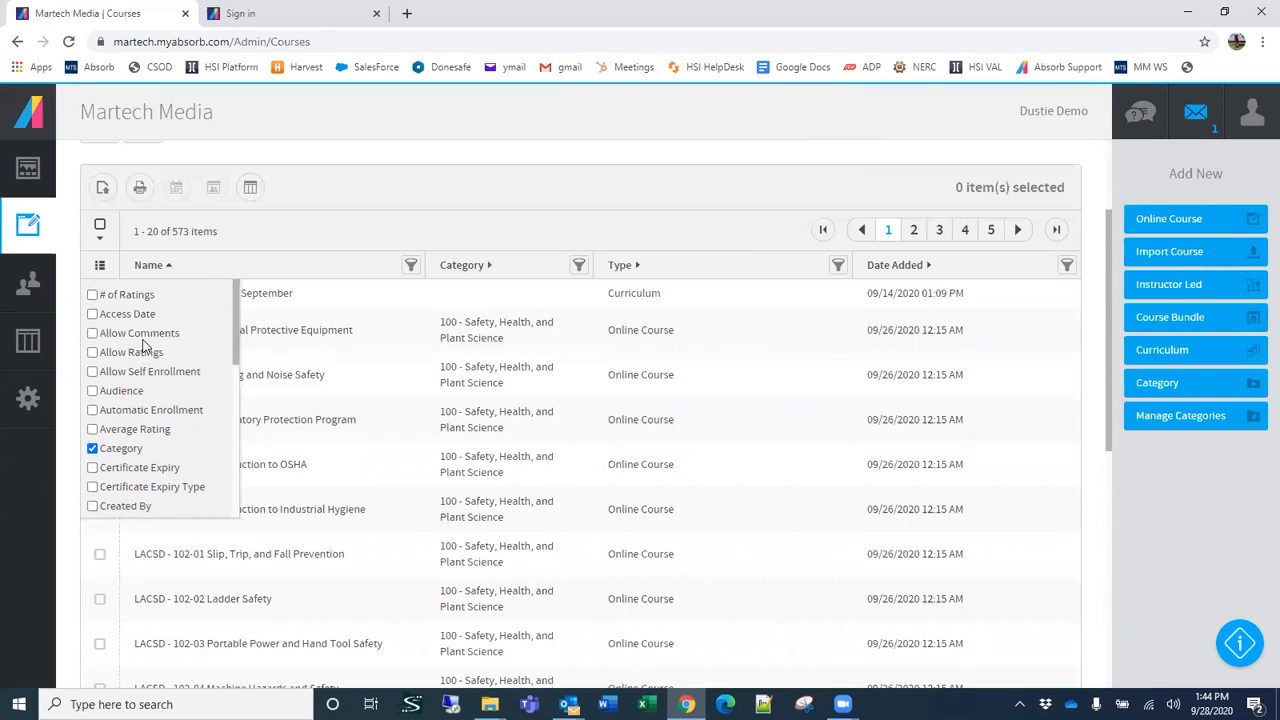
left_click(405, 162)
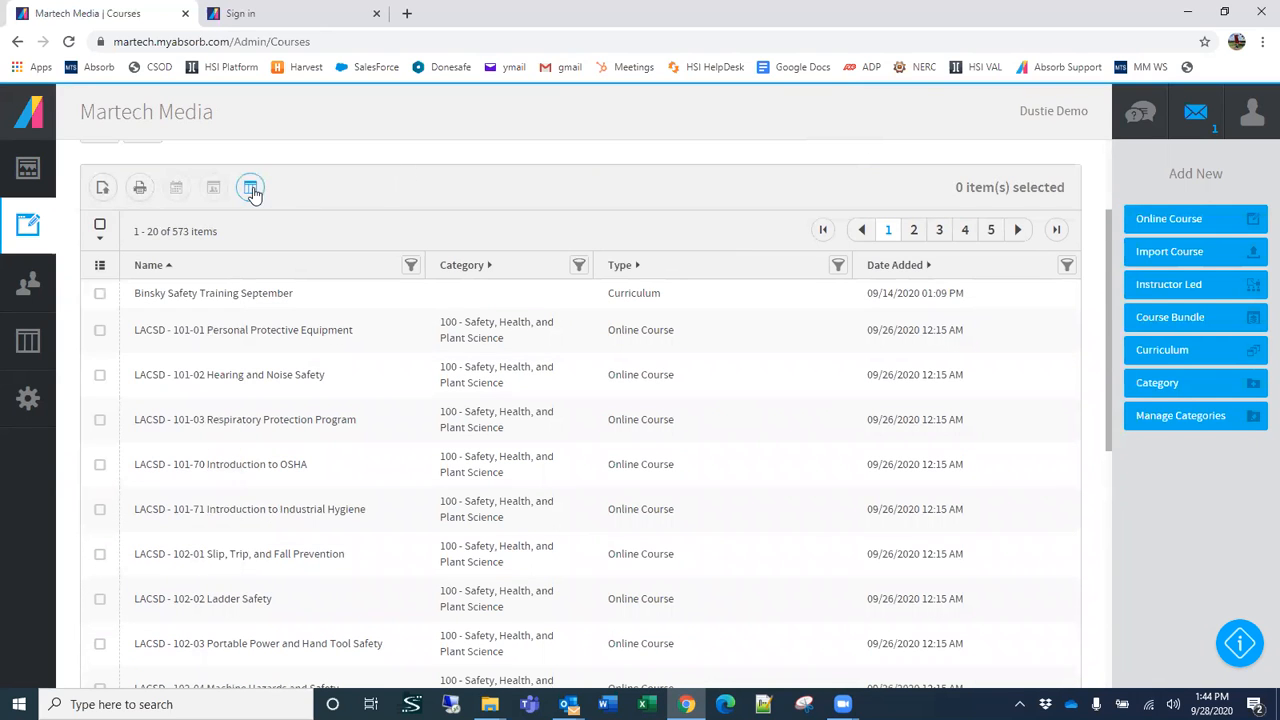
Step: Save the current Courses list columns as a new report layout nicknamed "My Report Layout"
left_click(250, 187)
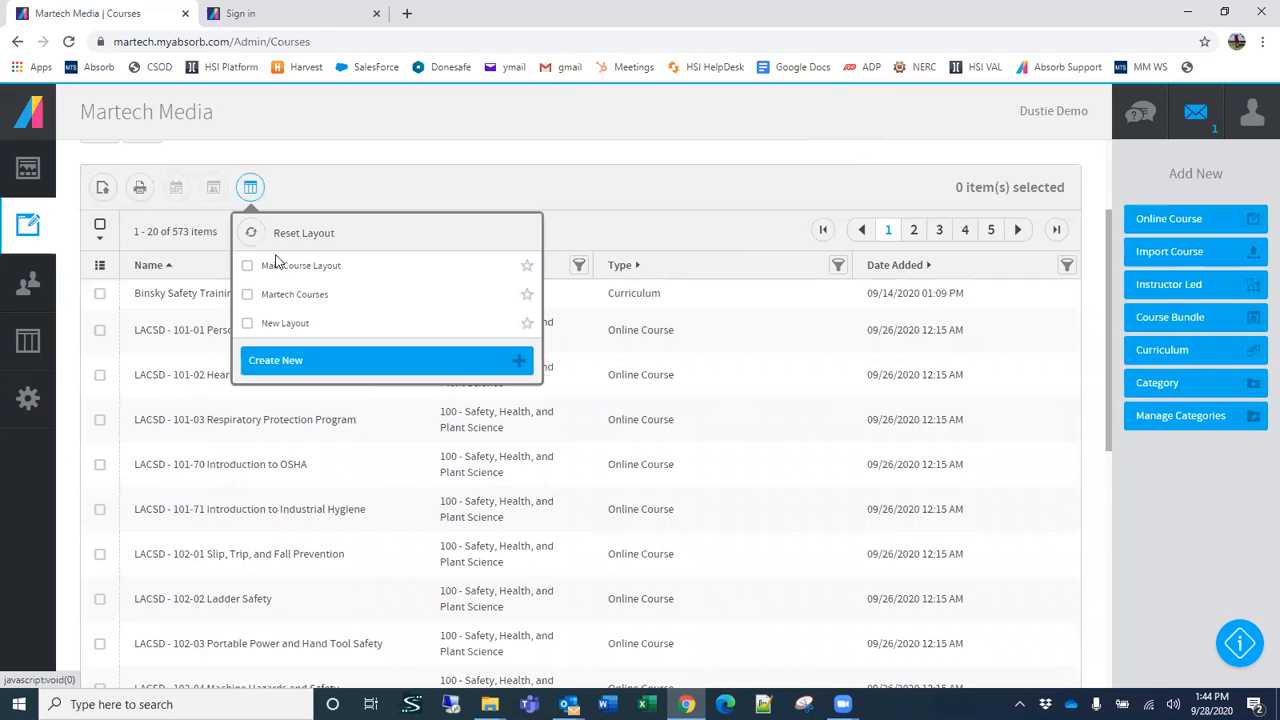
left_click(286, 362)
left_click(577, 409)
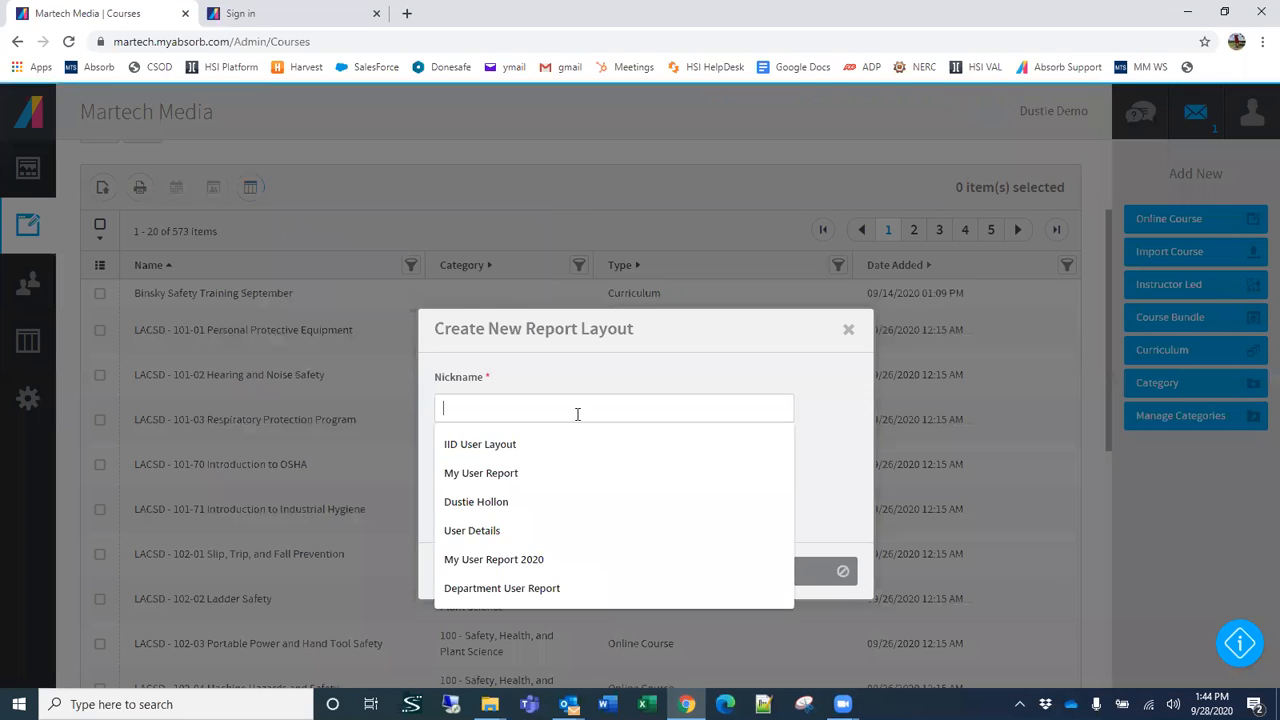
type("My")
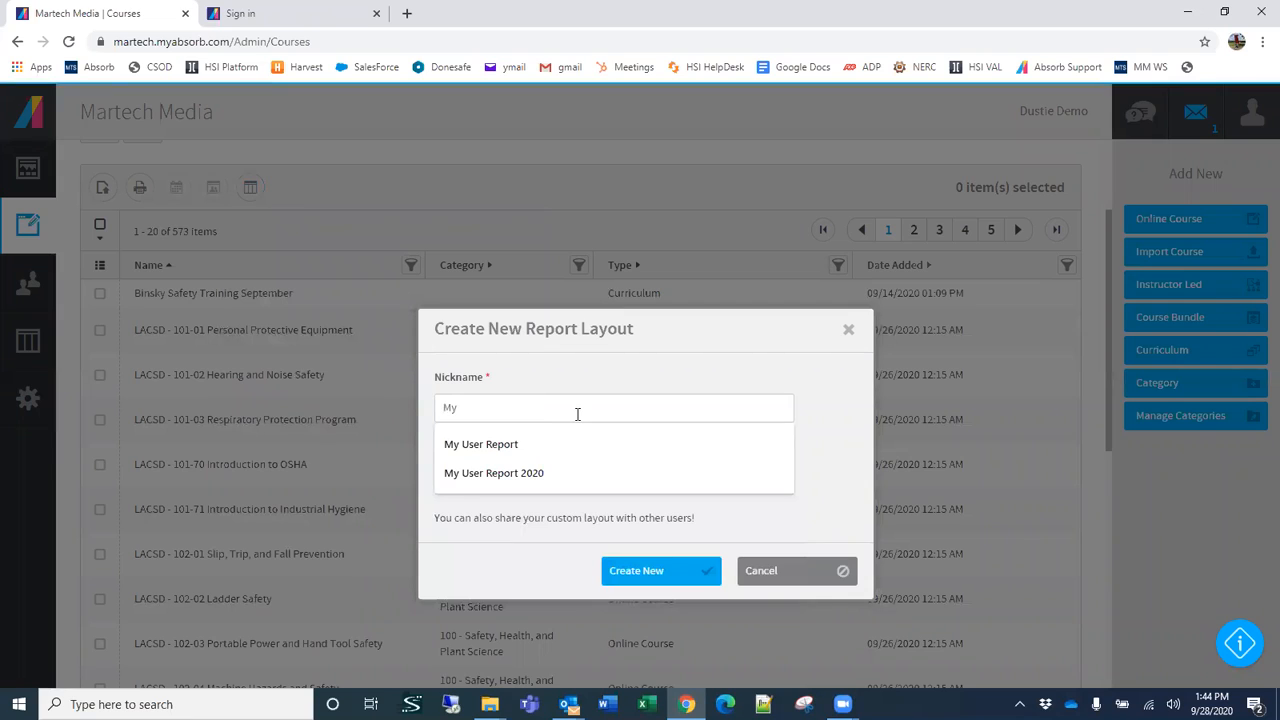
type(" Report L")
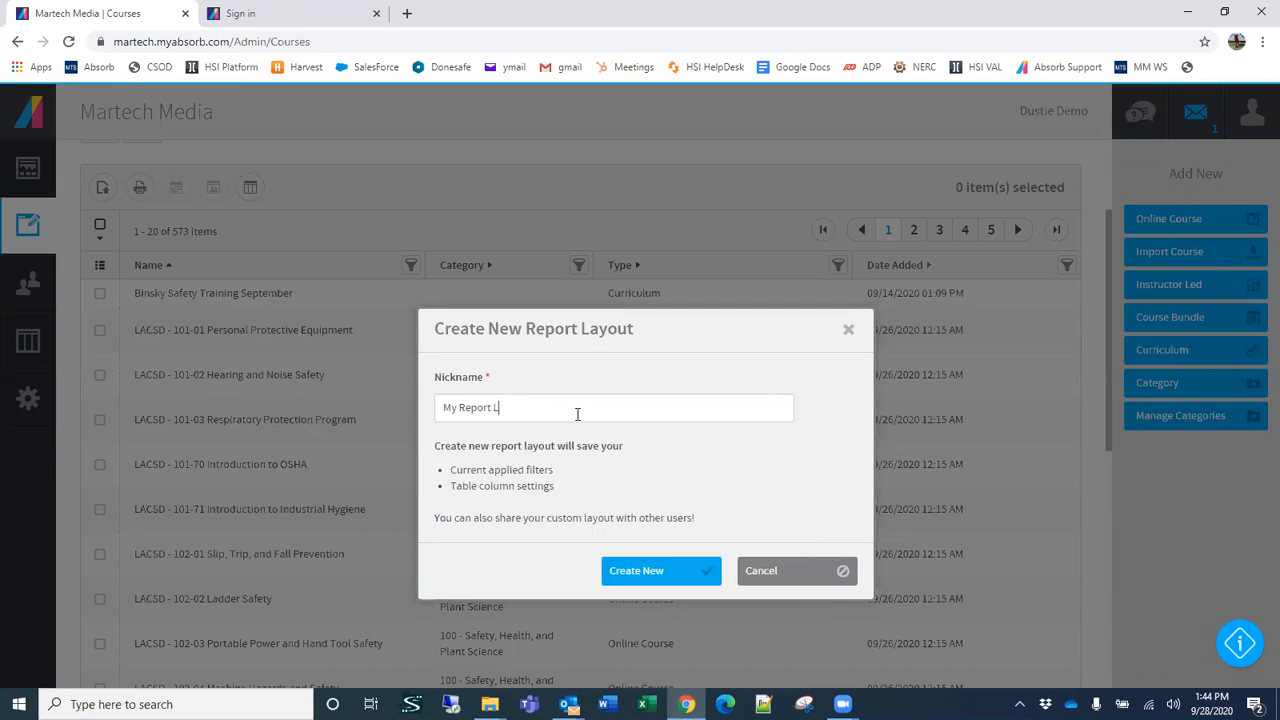
type("ayout")
left_click(663, 570)
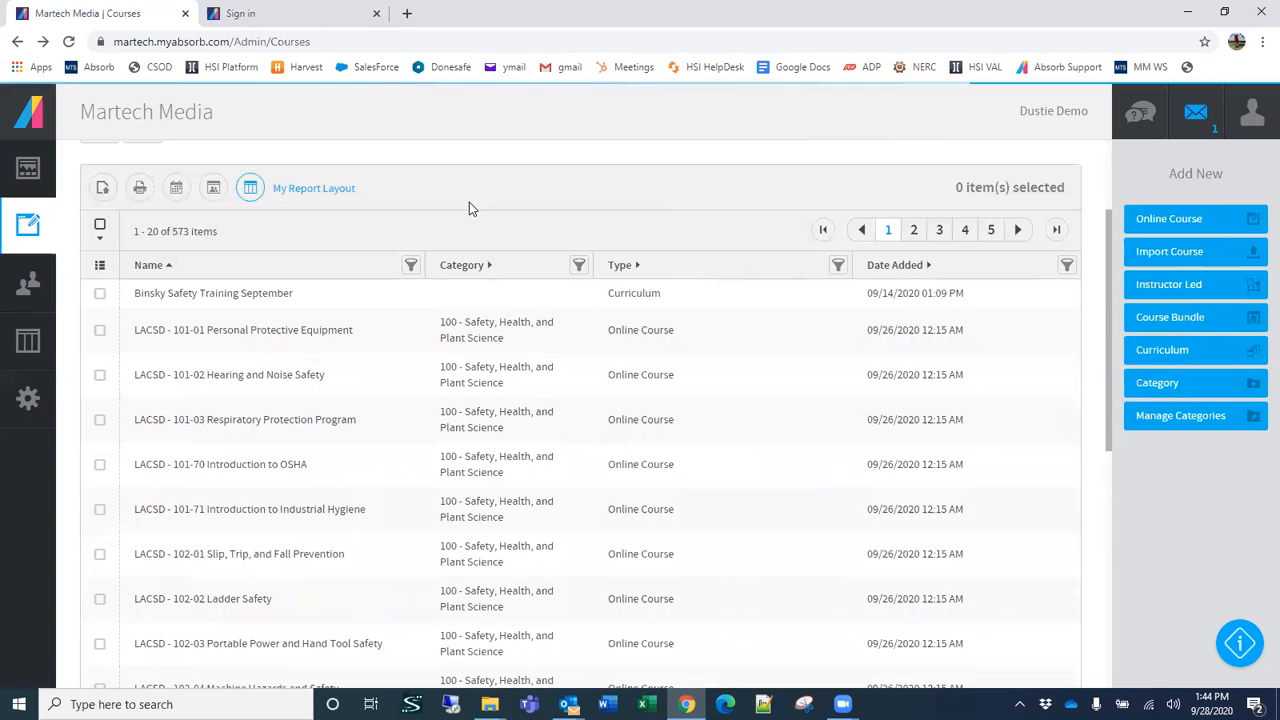
Step: Set My Report Layout as the favorite among the saved course layouts
scroll(466, 218, "up", 2)
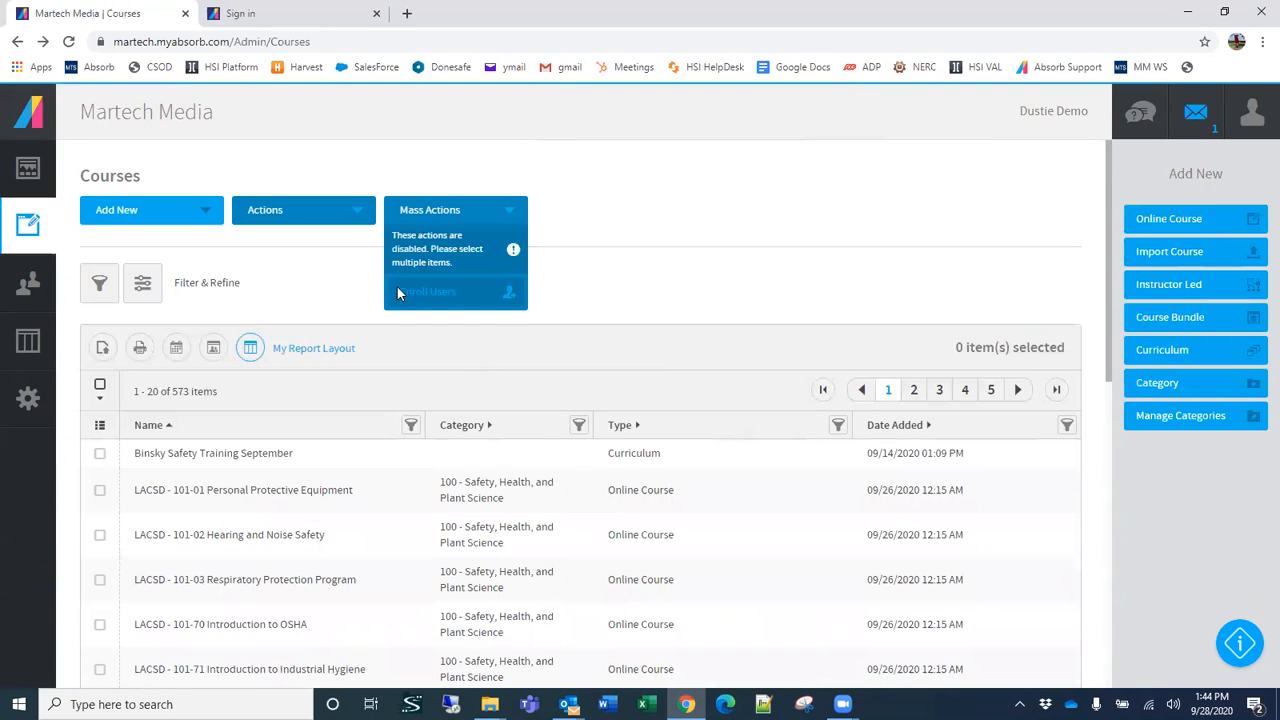
left_click(250, 350)
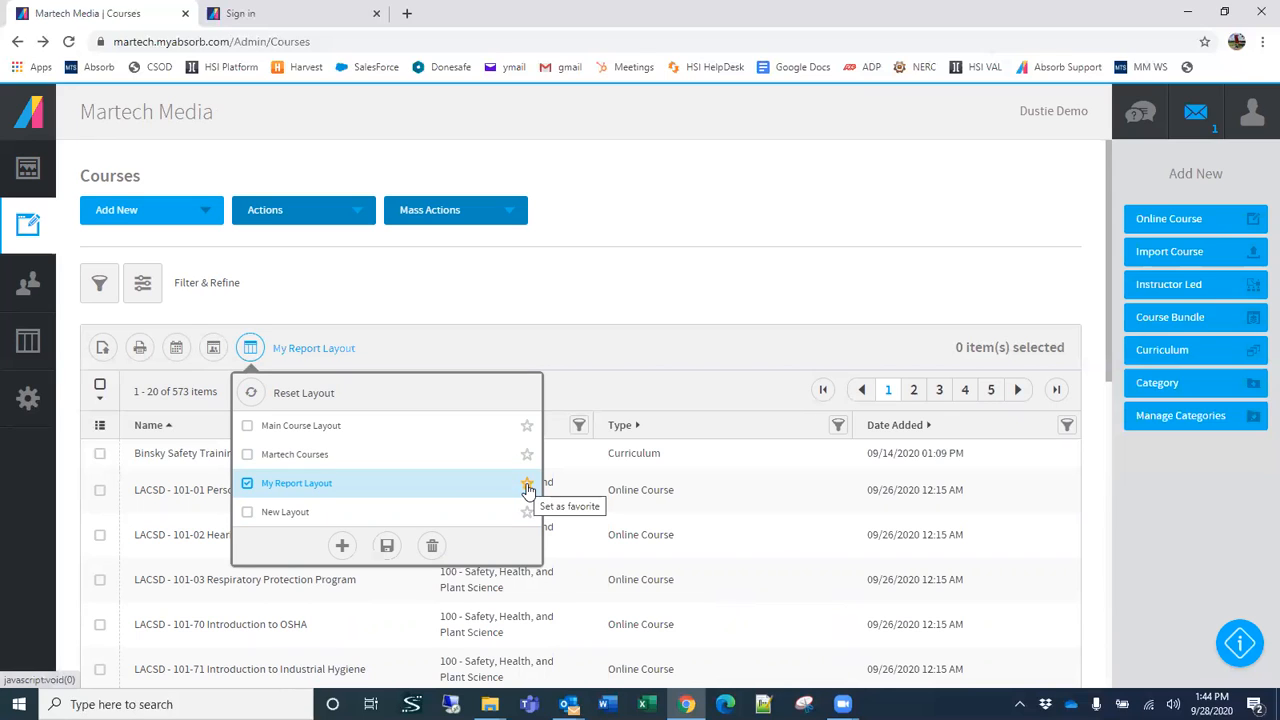
left_click(527, 486)
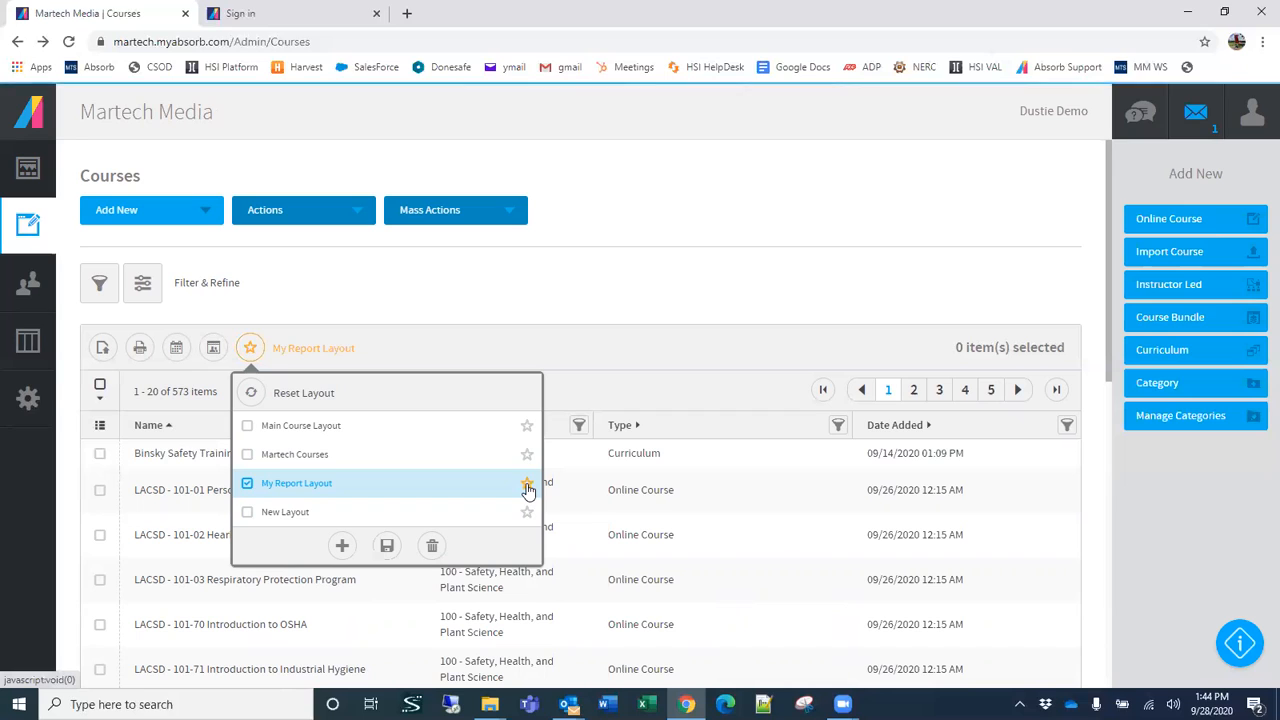
left_click(598, 318)
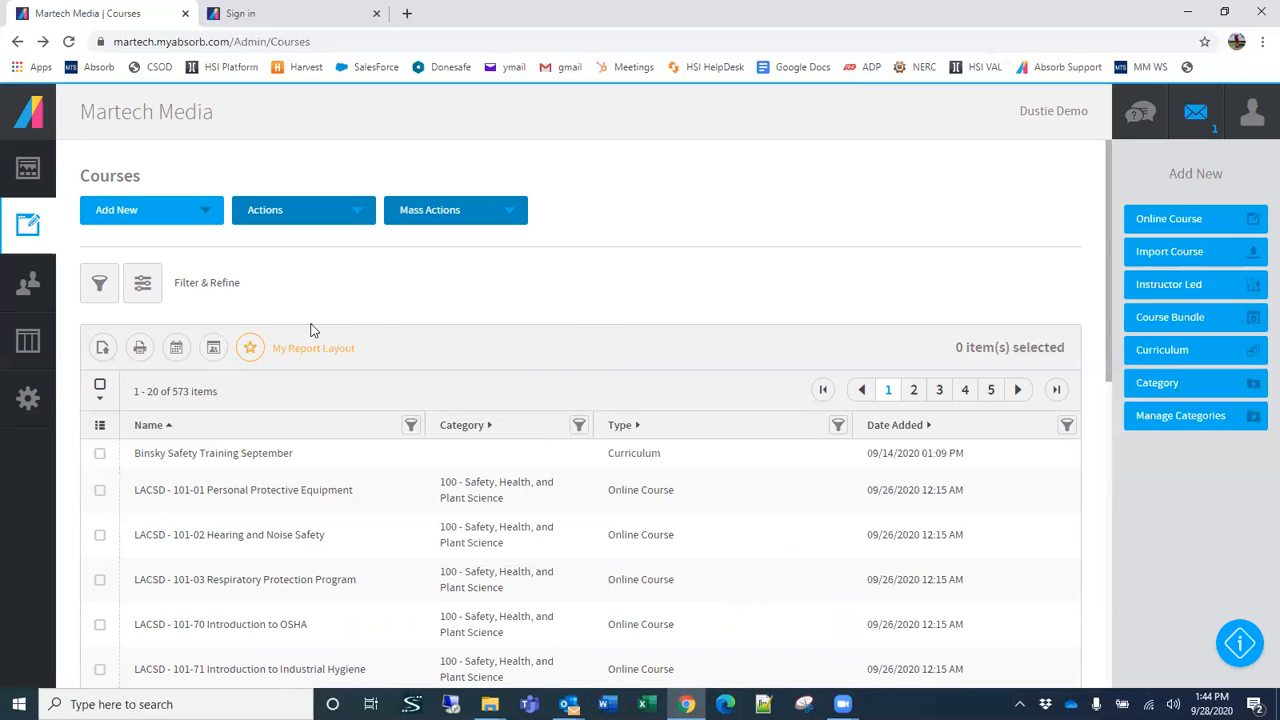
Step: Return to the Overview dashboard and open My Report Layout from the saved reports to review its course list
mouse_move(40, 166)
left_click(90, 168)
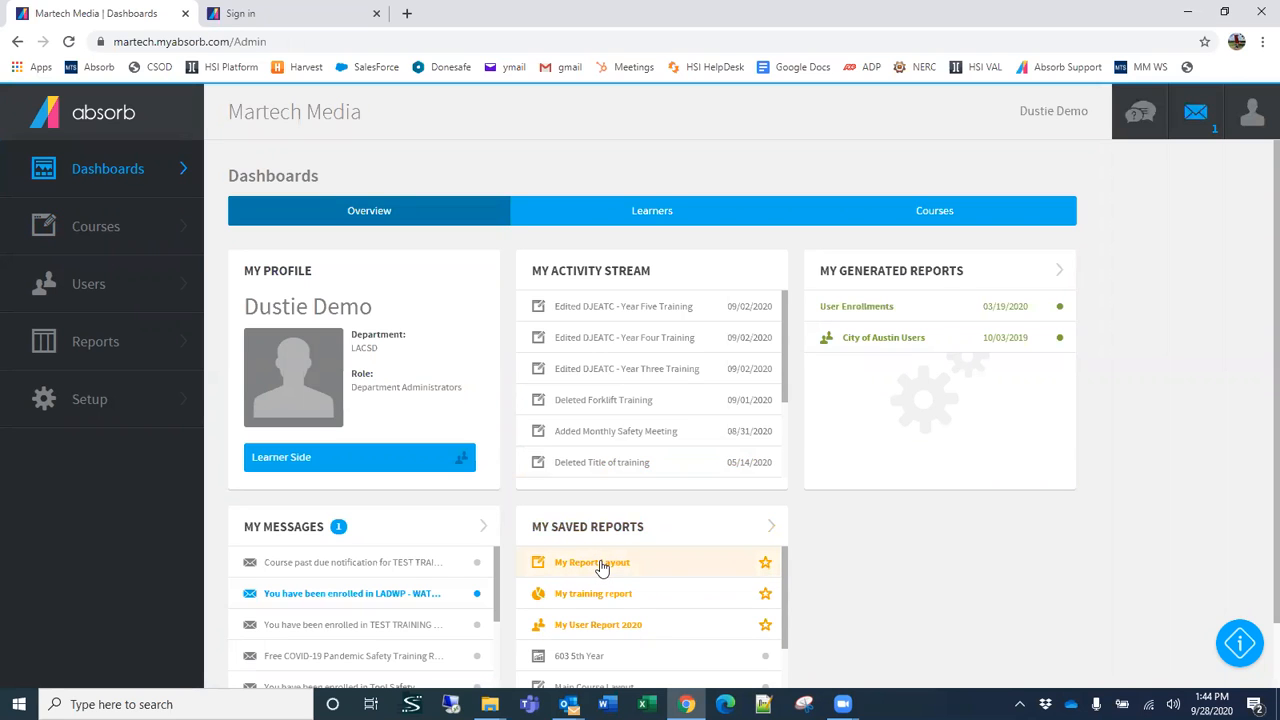
left_click(601, 563)
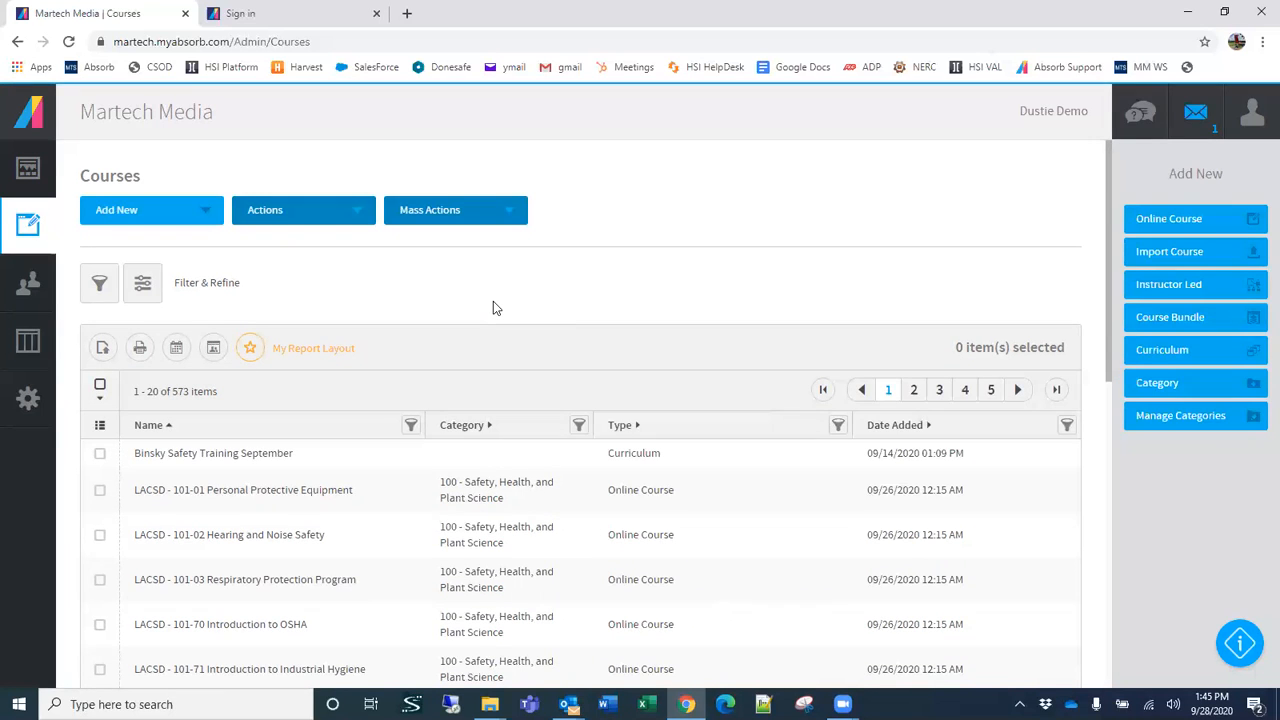
scroll(629, 300, "down", 1)
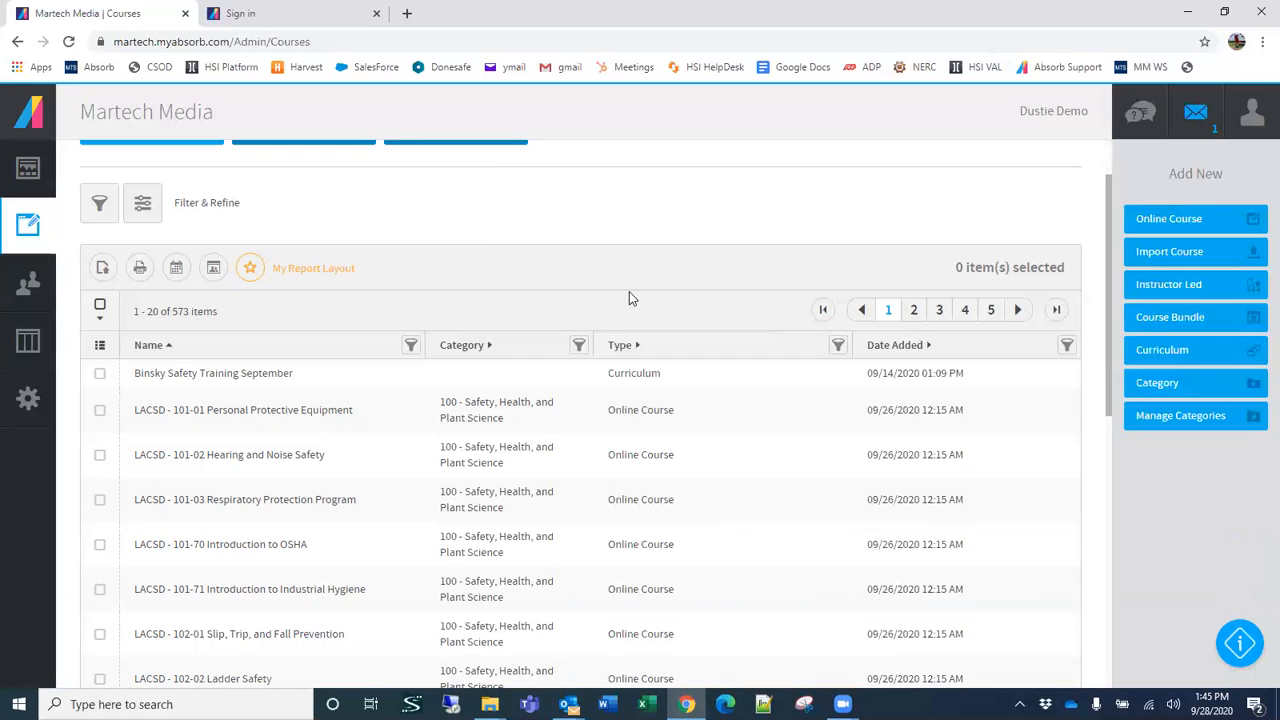
scroll(630, 328, "up", 1)
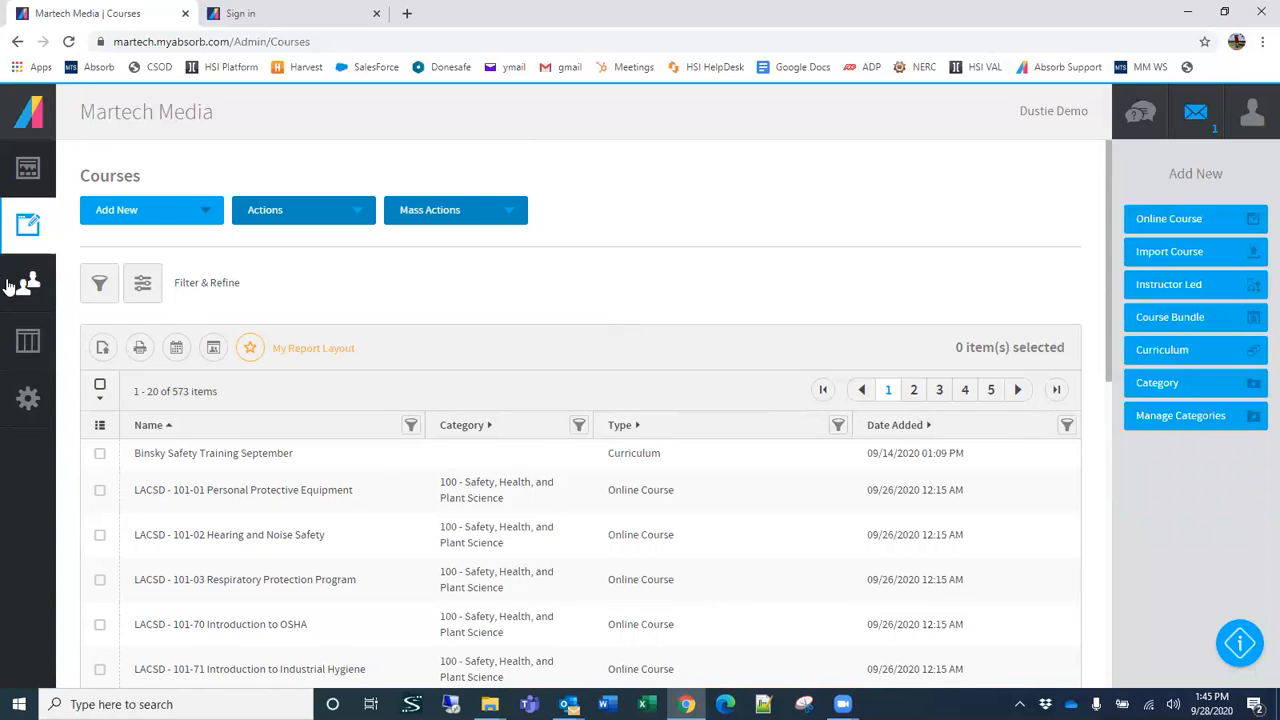
Step: Open the admin Users list and remove the filter for Notes starting with "third"
mouse_move(28, 283)
left_click(96, 167)
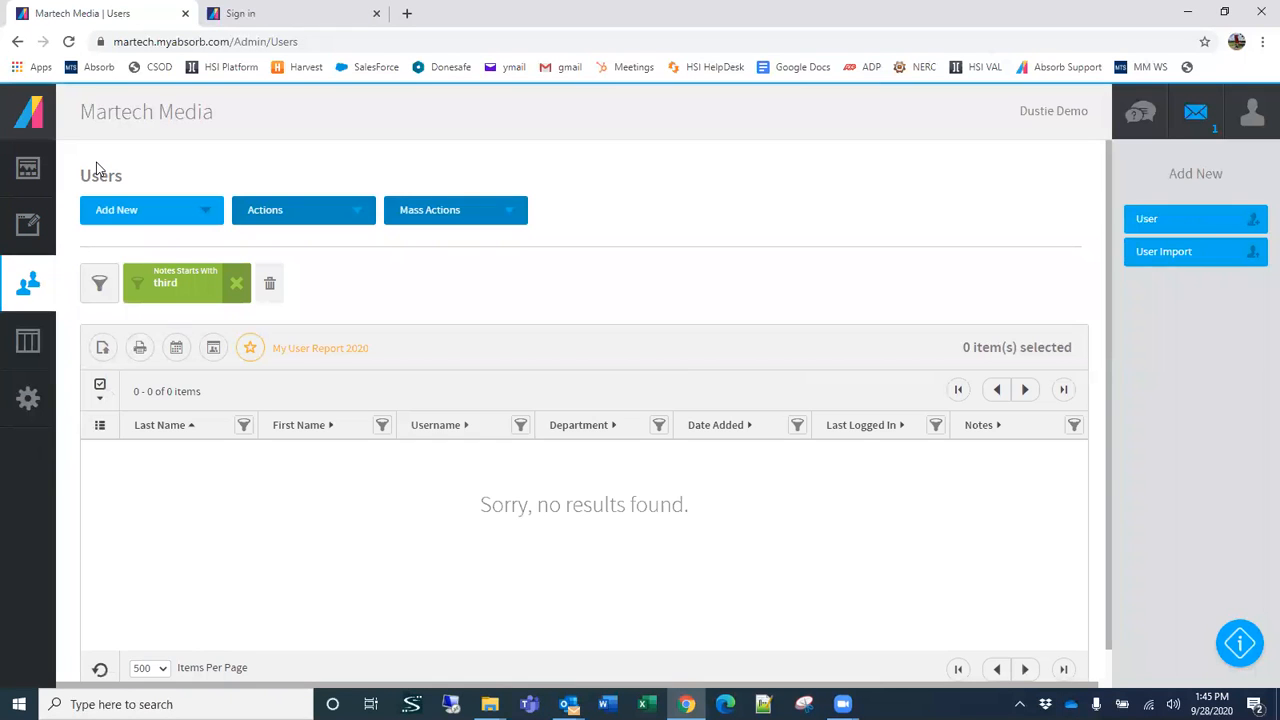
left_click(236, 284)
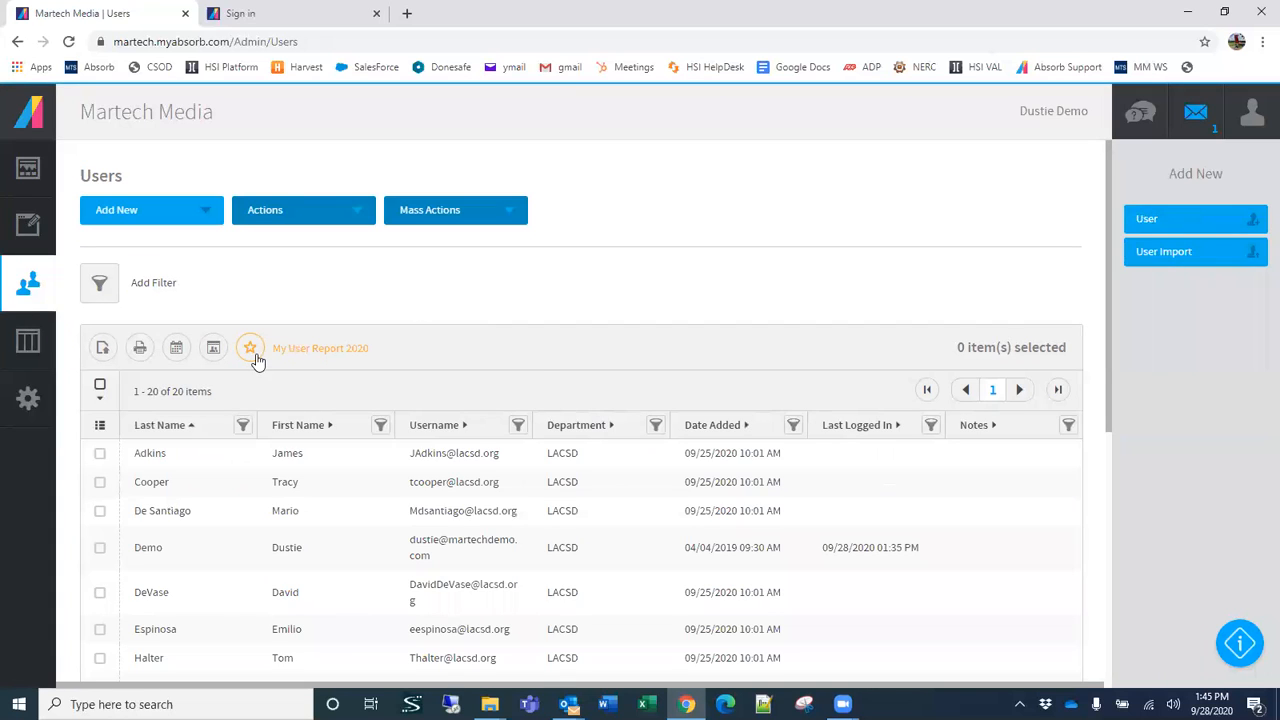
Step: Delete the saved layout My User Report 2020 and look over the Users list
left_click(252, 350)
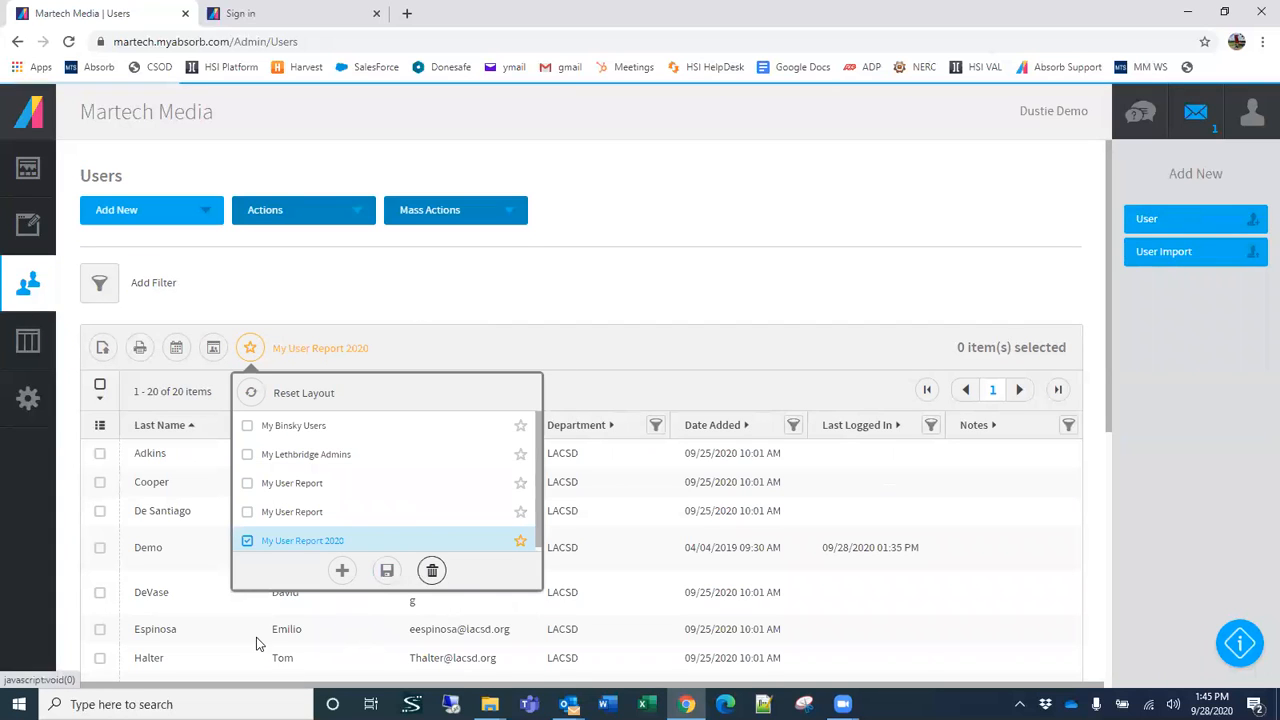
left_click(432, 570)
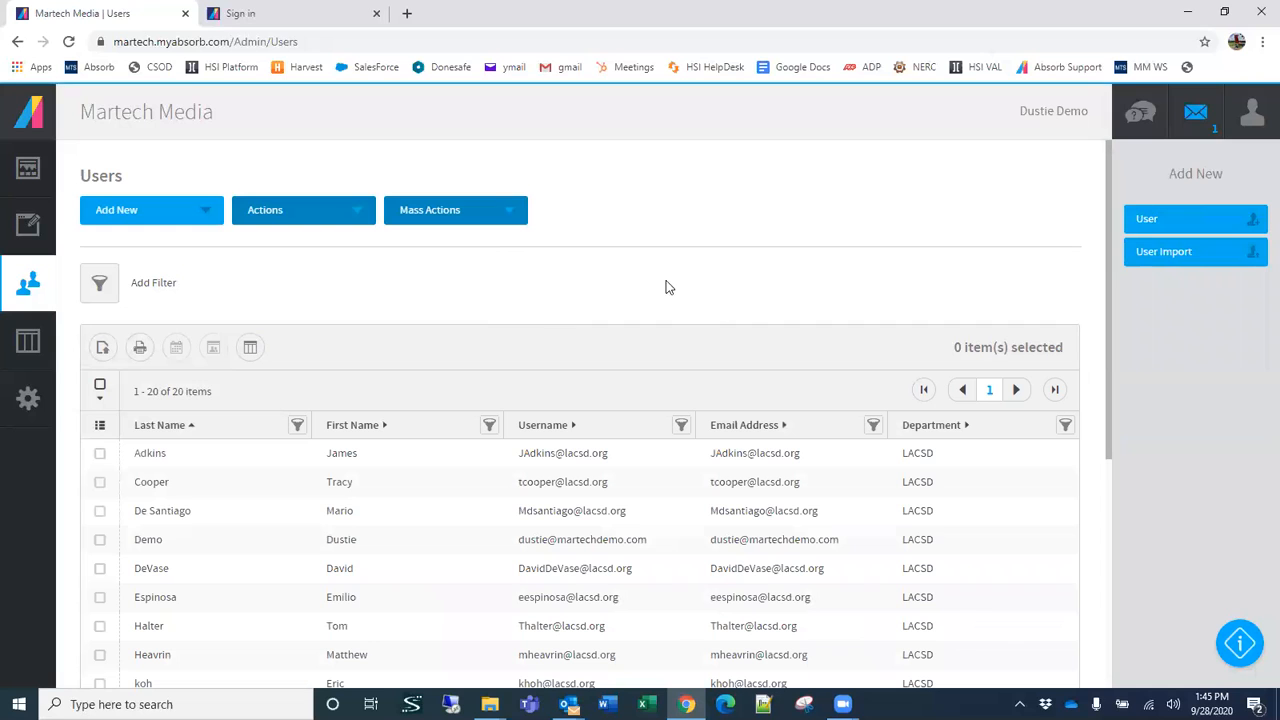
scroll(536, 532, "down", 3)
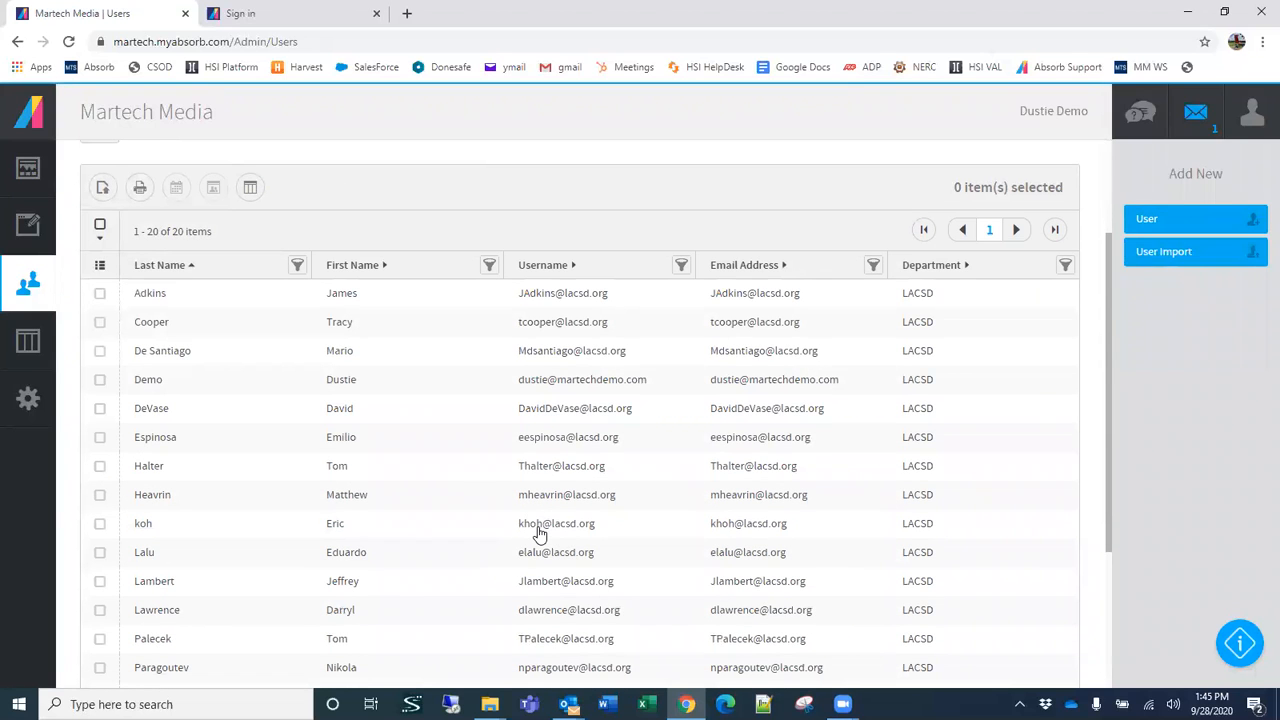
Step: Add the Middle Name column to the Users list
scroll(477, 460, "up", 1)
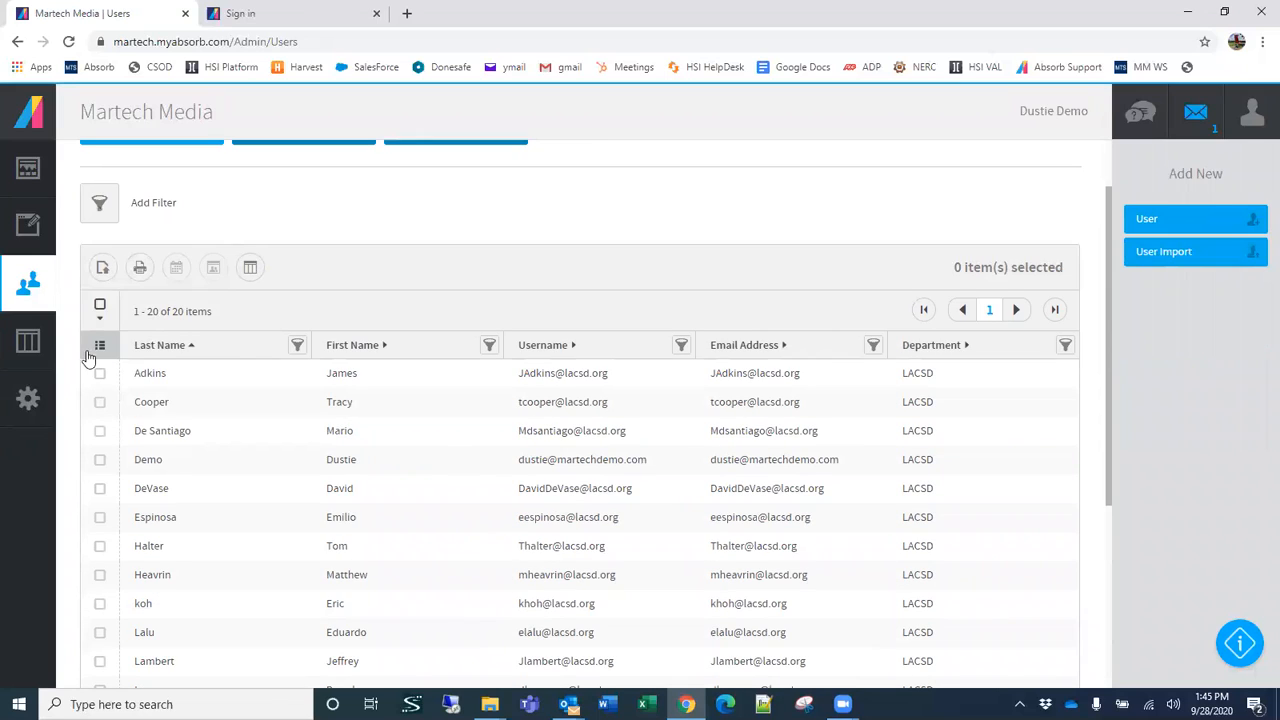
left_click(91, 352)
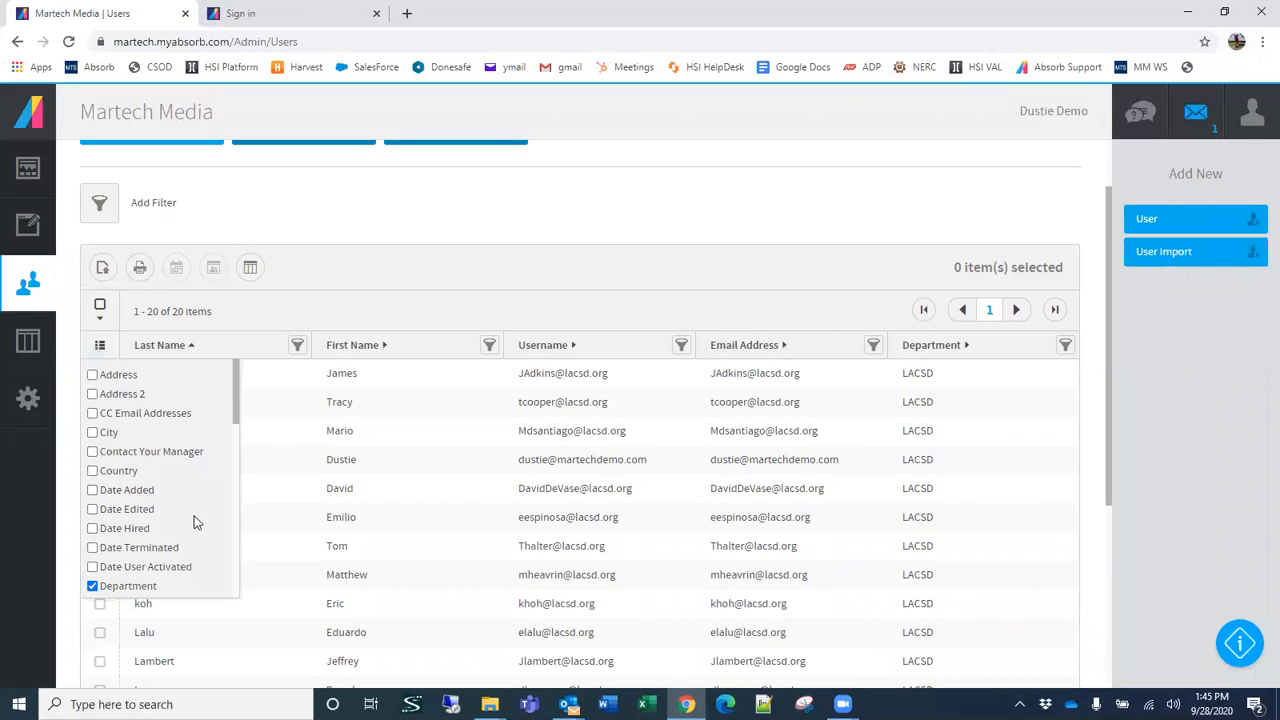
scroll(195, 521, "down", 5)
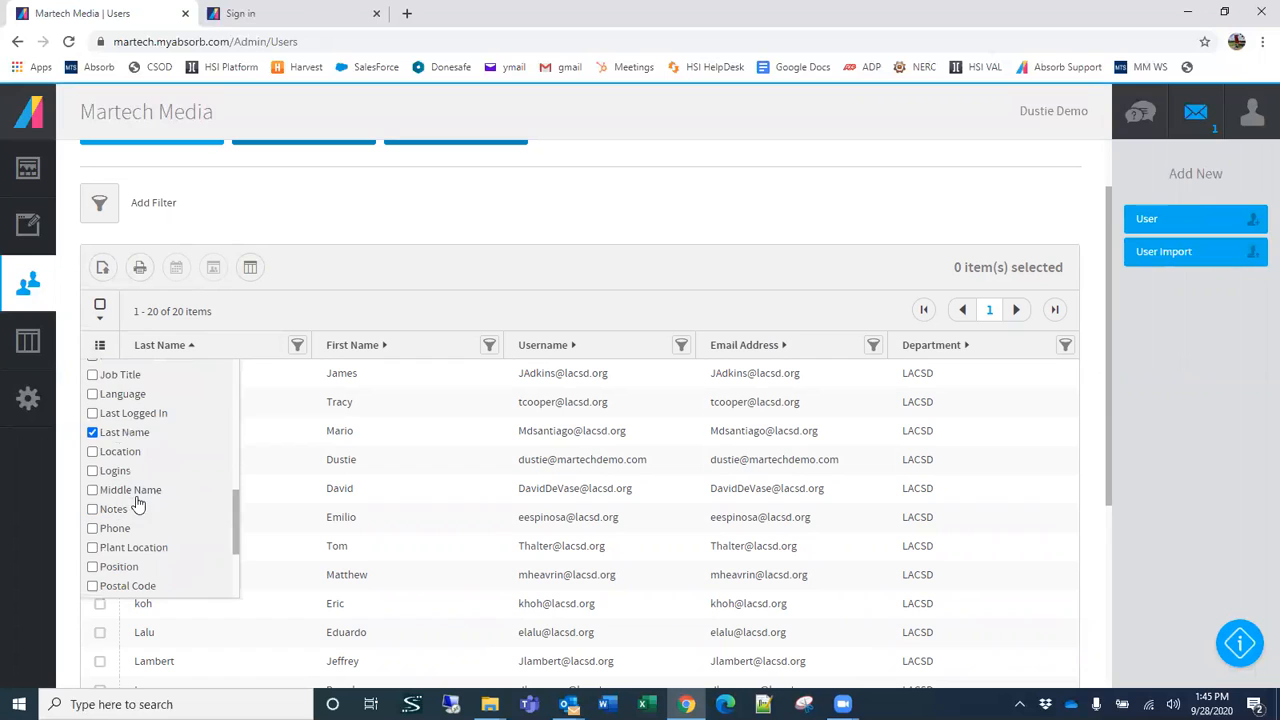
left_click(93, 490)
scroll(165, 540, "down", 3)
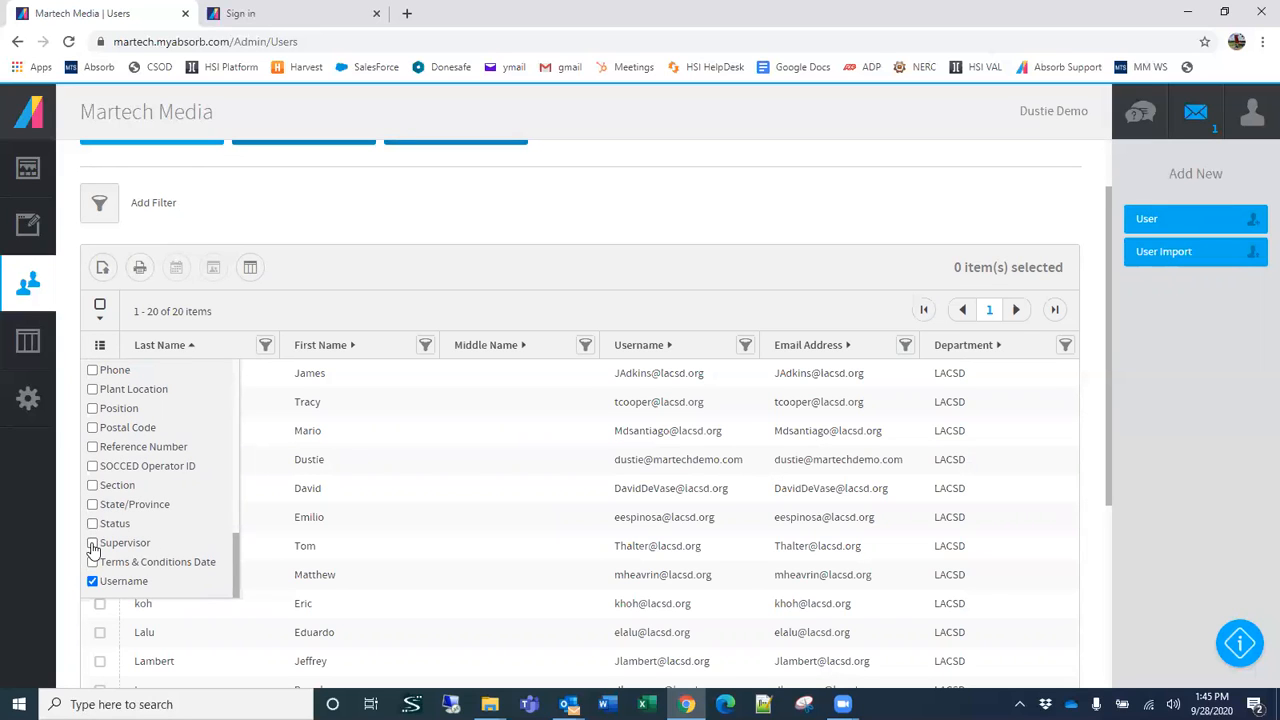
left_click(93, 545)
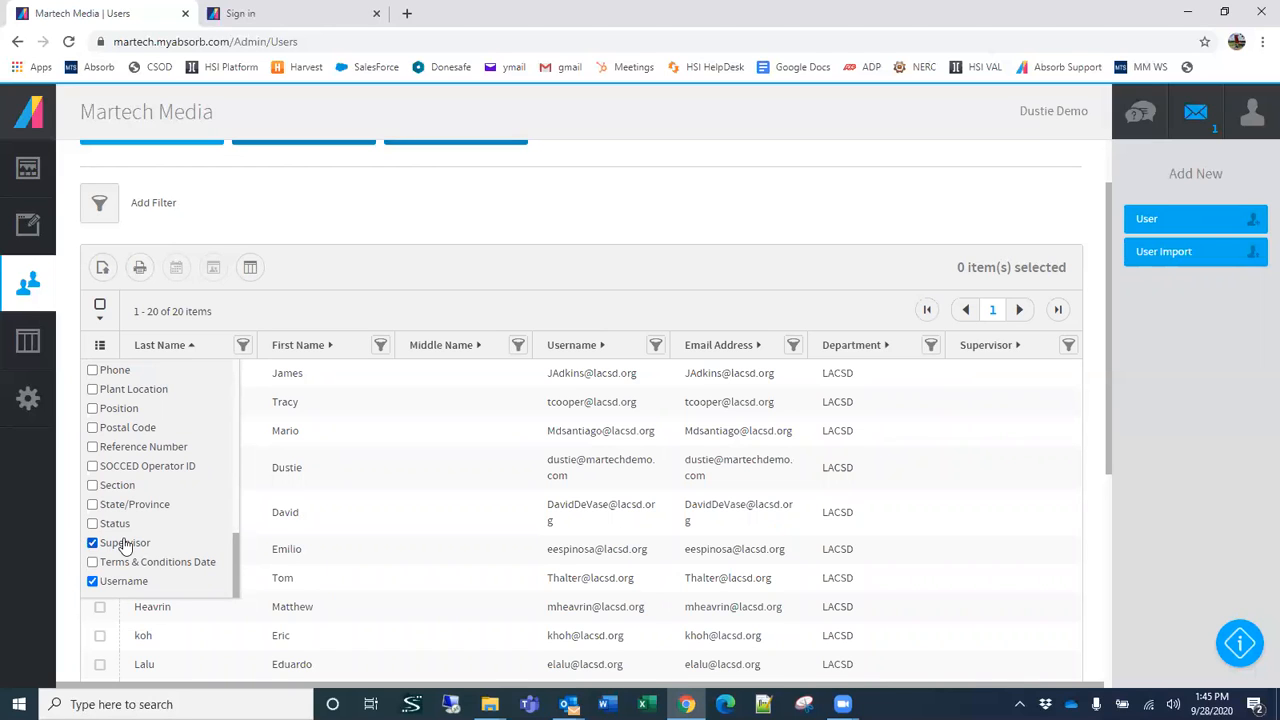
left_click(93, 542)
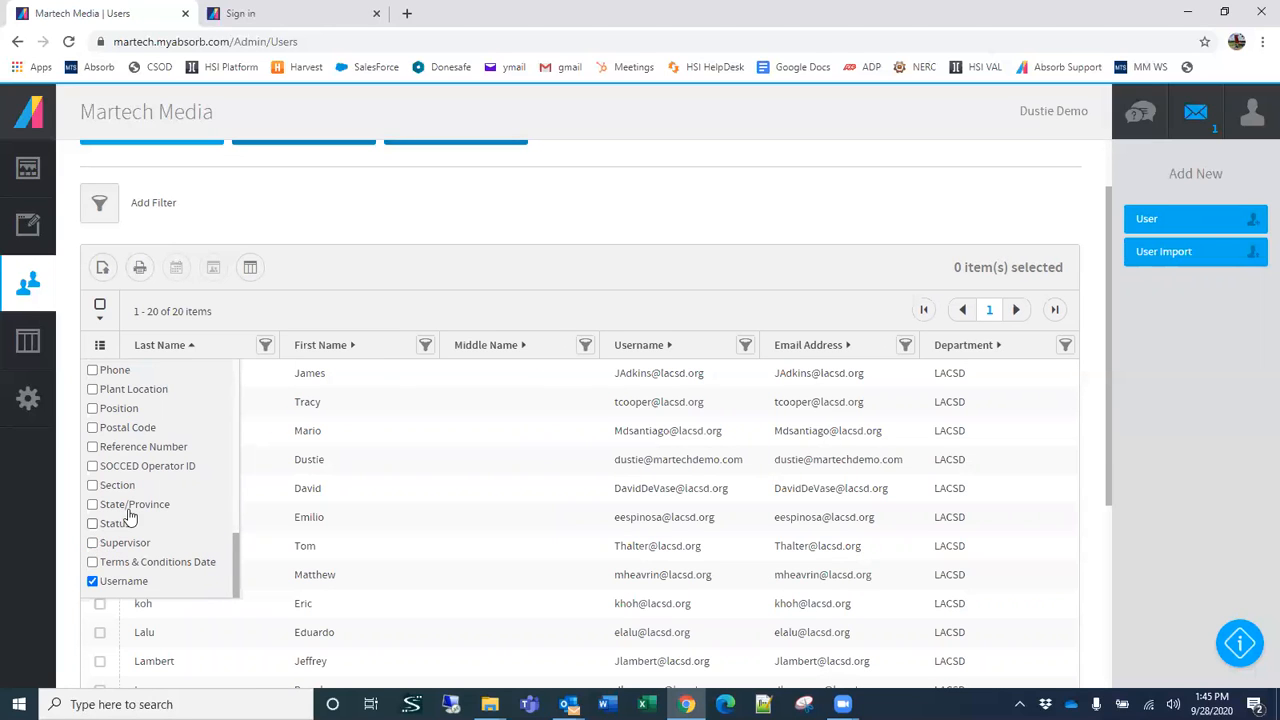
Step: Add the Date Added column to the Users list and close the column chooser
scroll(130, 515, "up", 5)
scroll(140, 517, "up", 4)
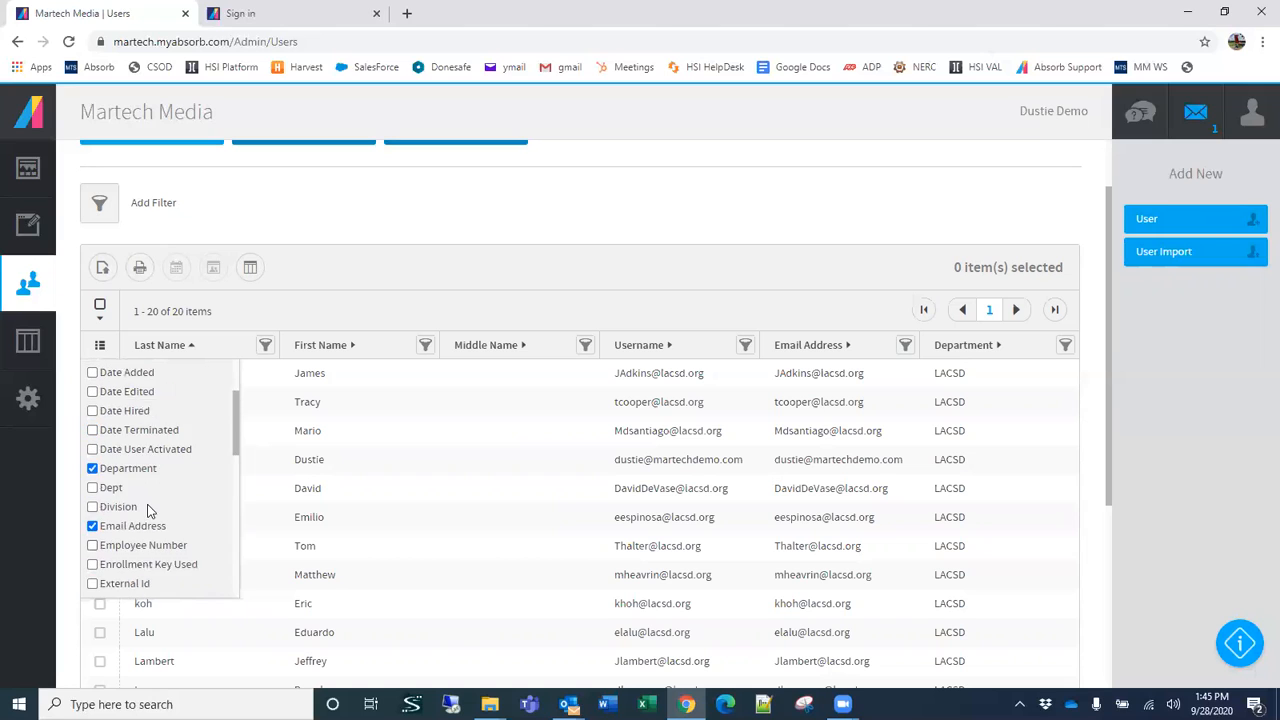
left_click(93, 490)
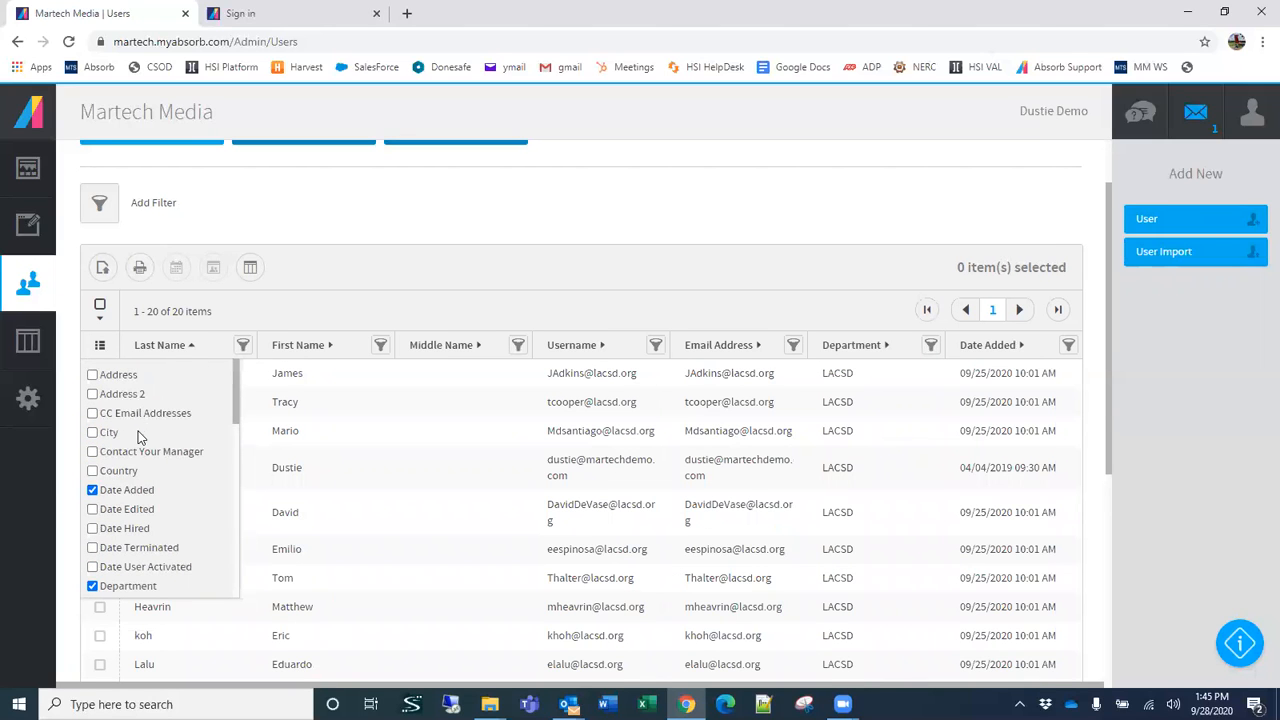
scroll(140, 432, "up", 2)
left_click(934, 290)
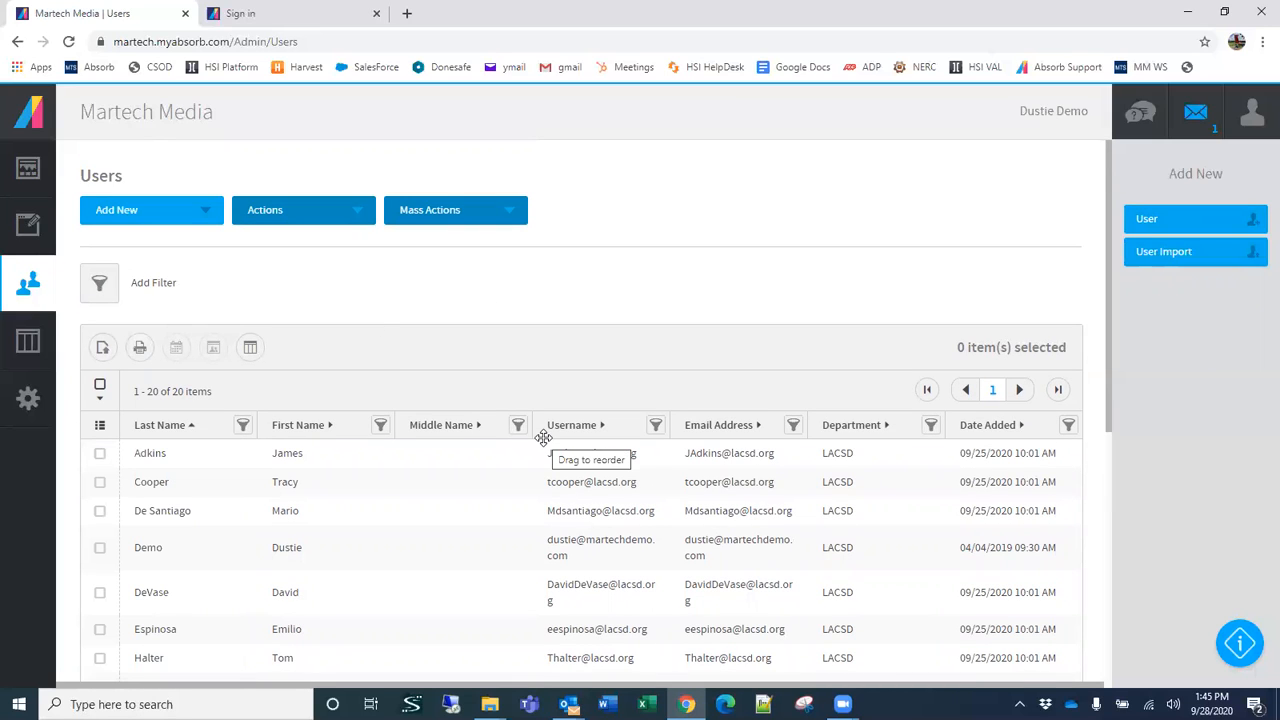
Step: Save the current Users list setup as a new report layout named My New Users Report and make it the favorite
left_click(247, 353)
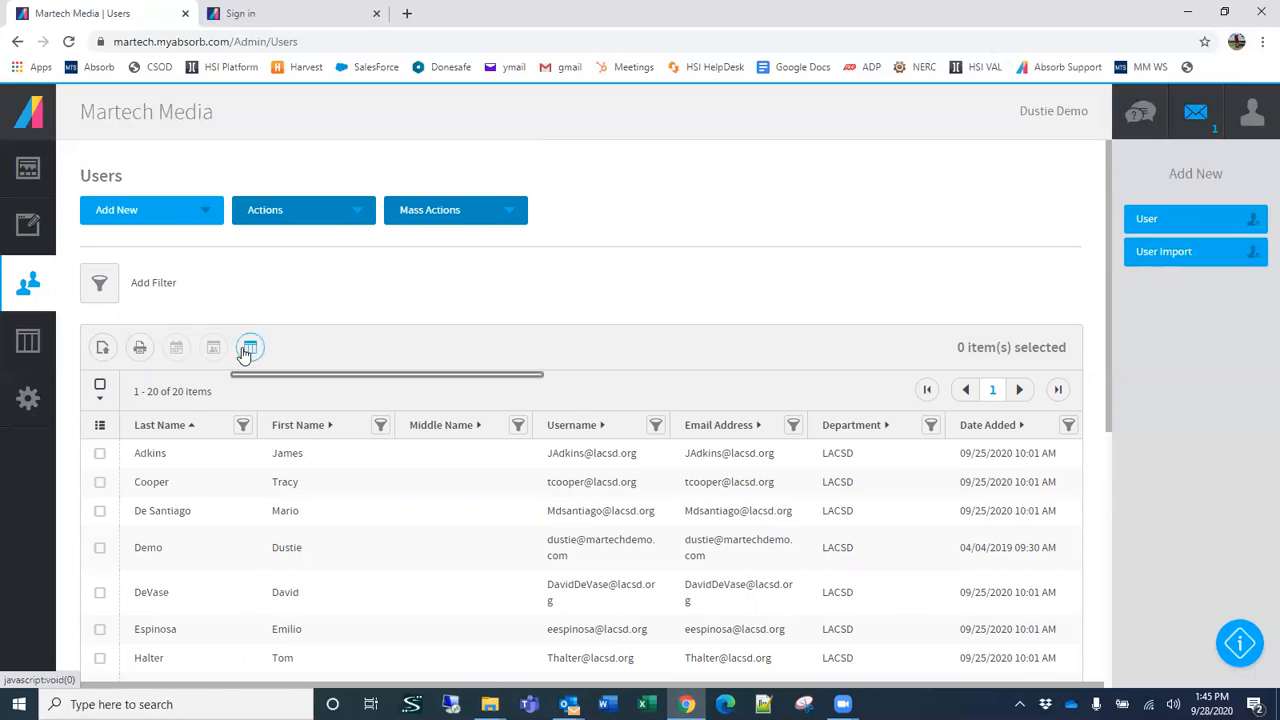
left_click(293, 552)
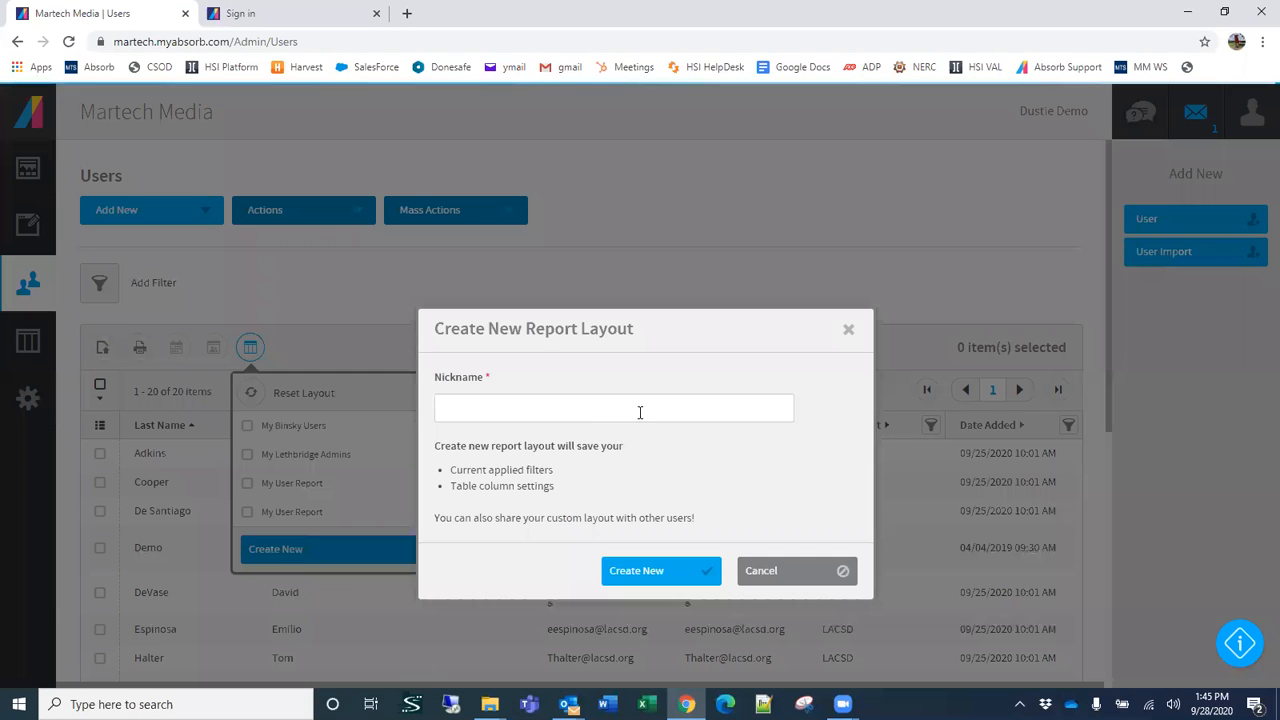
left_click(594, 410)
type("My New User")
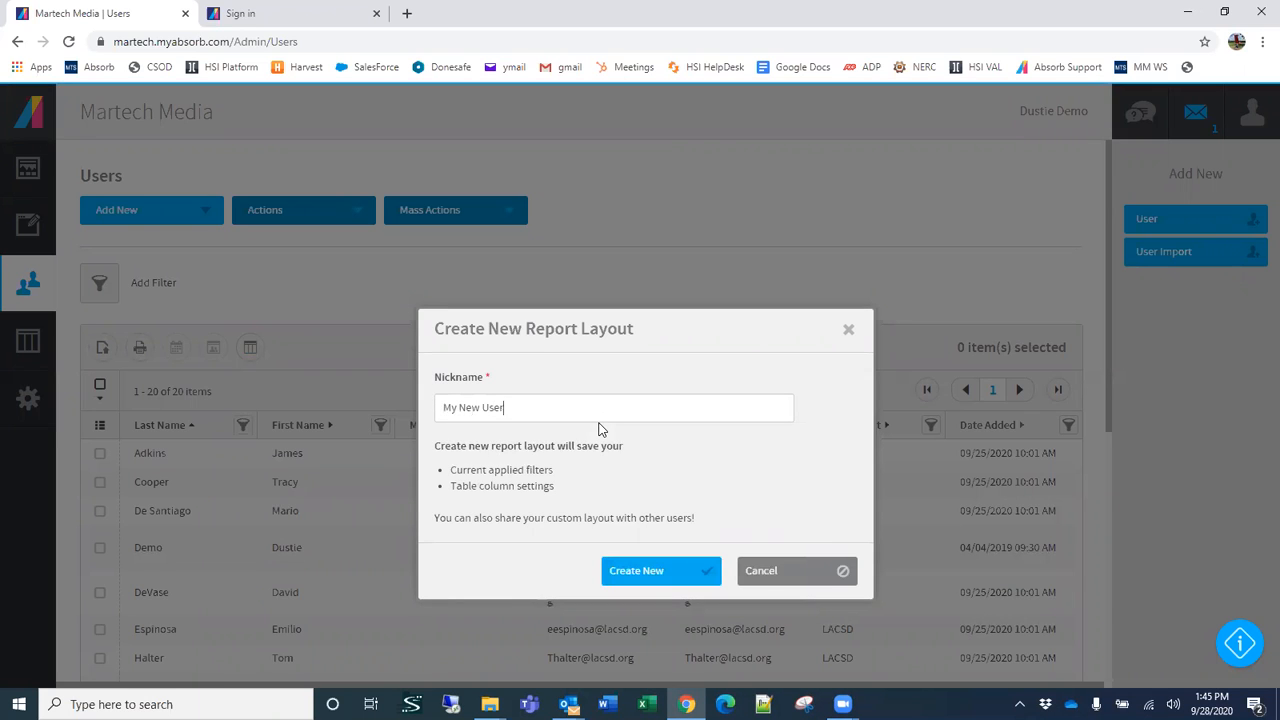
type("s Report")
left_click(662, 571)
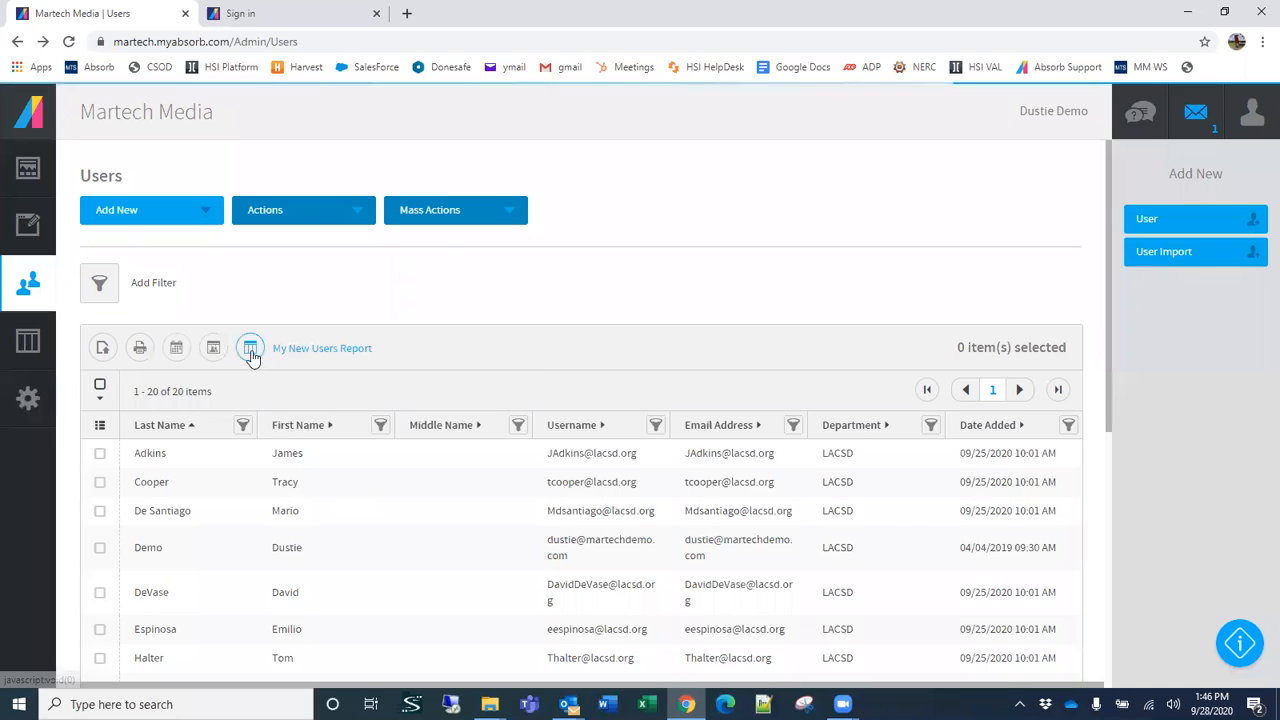
left_click(251, 352)
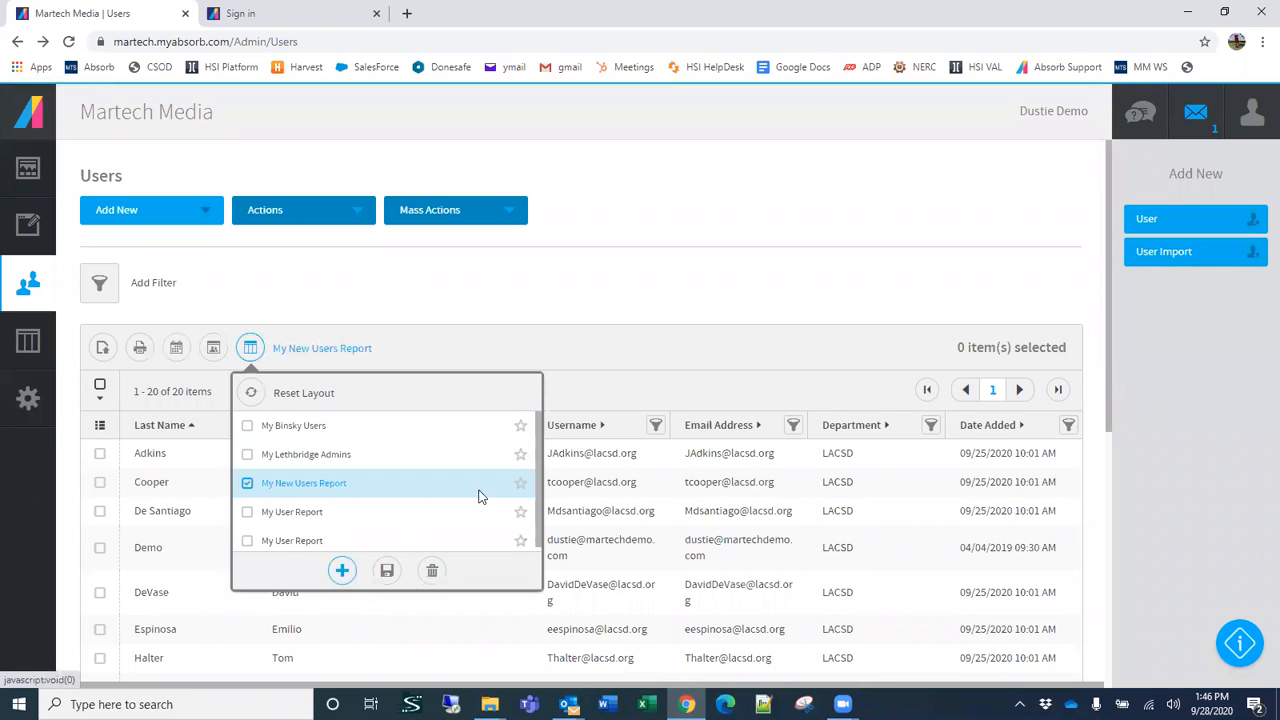
left_click(520, 483)
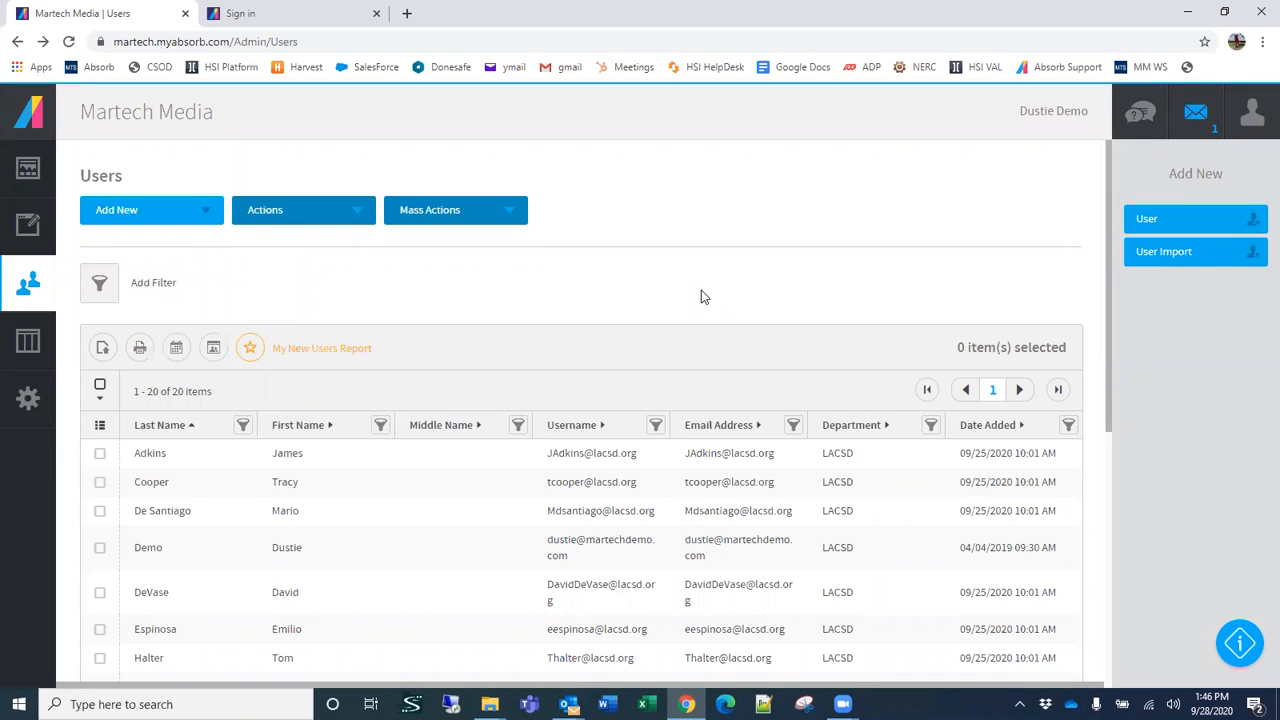
Step: Open the Course Summary report and look through its per-course enrollment, progress and time figures
left_click(33, 347)
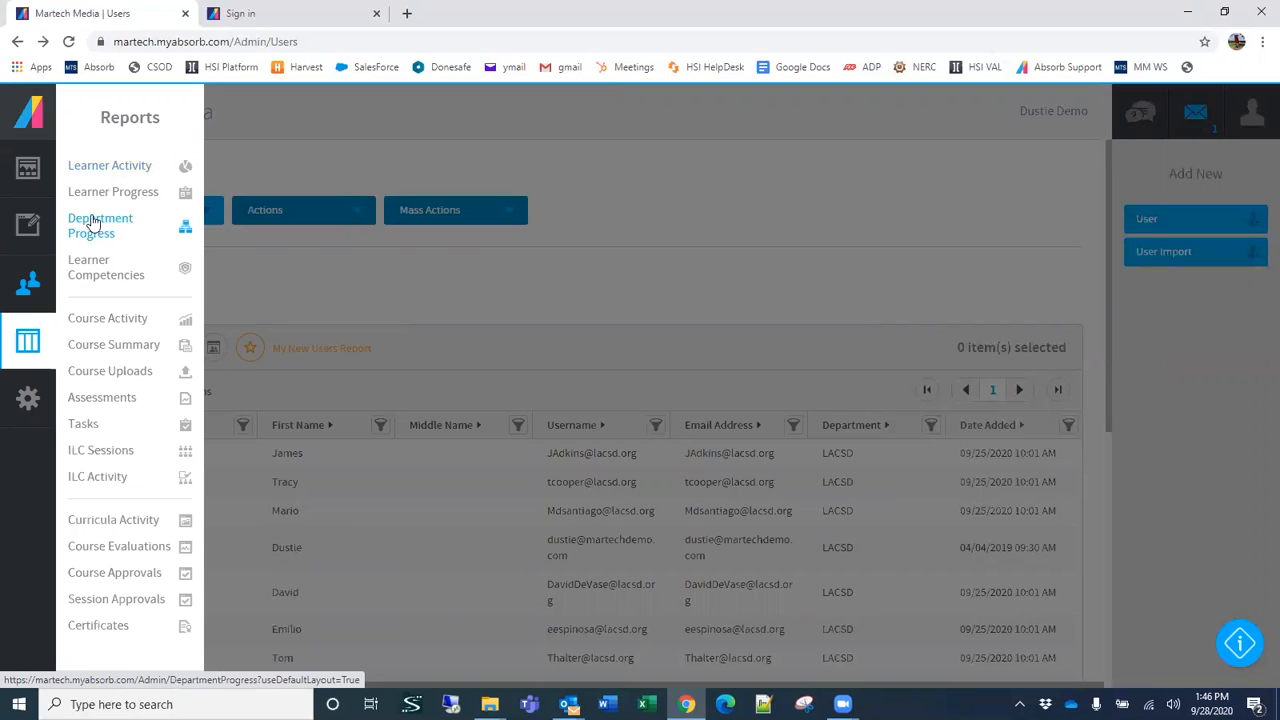
left_click(122, 350)
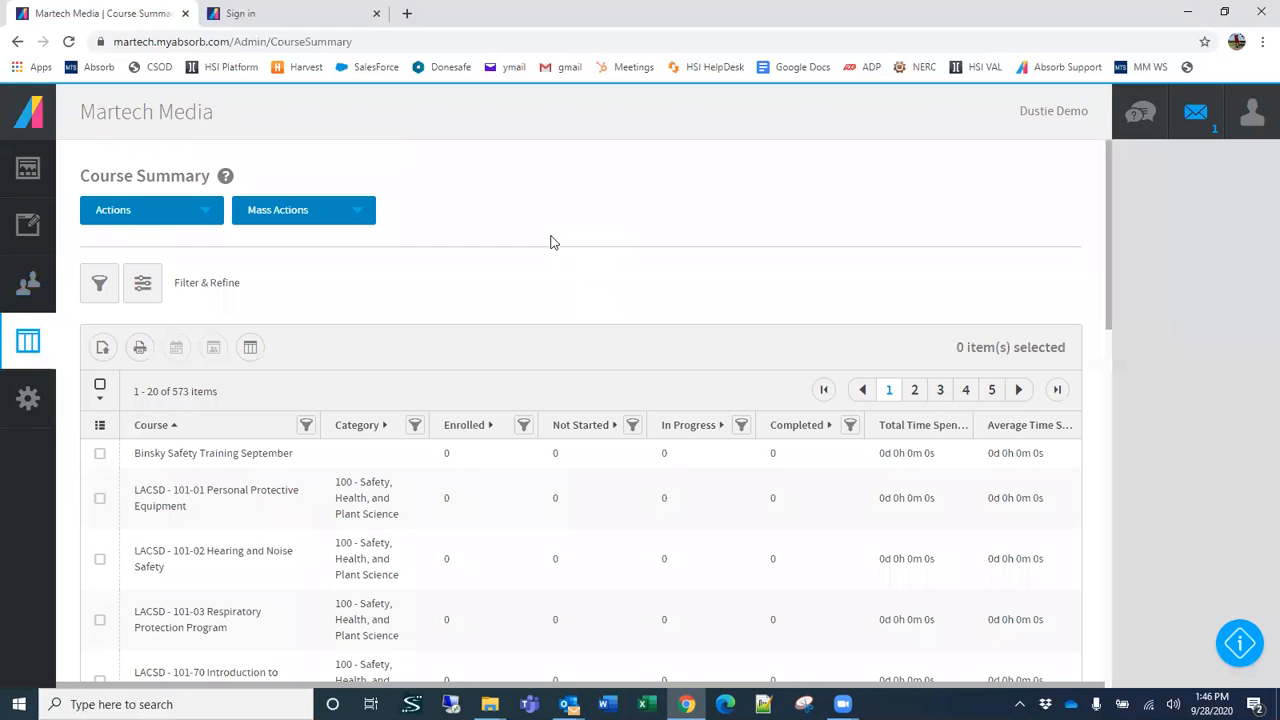
scroll(560, 265, "down", 3)
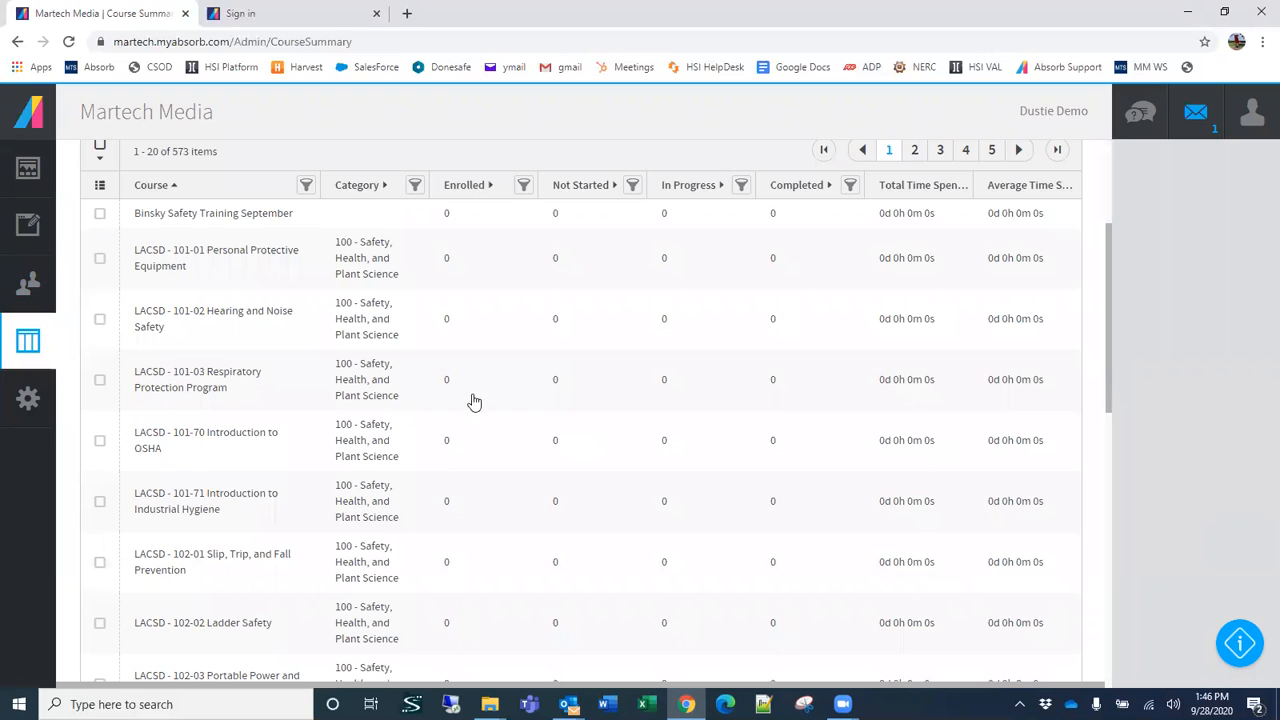
scroll(763, 457, "down", 6)
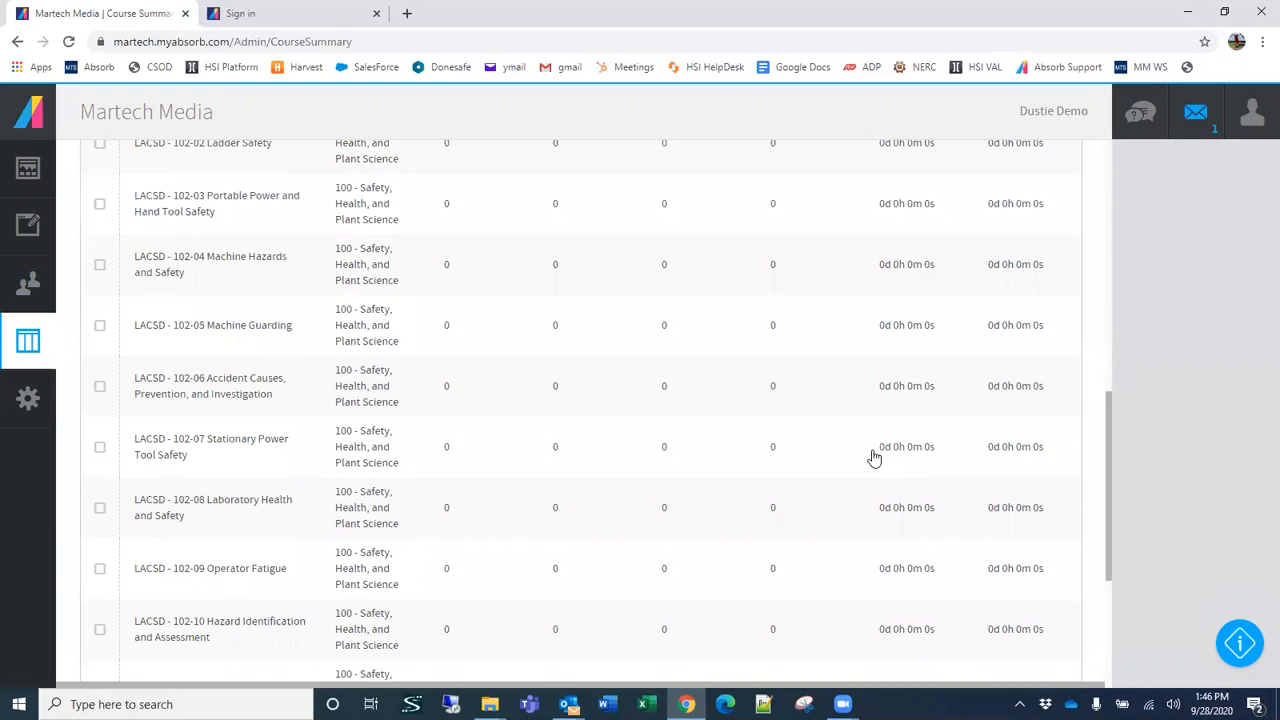
scroll(740, 528, "up", 7)
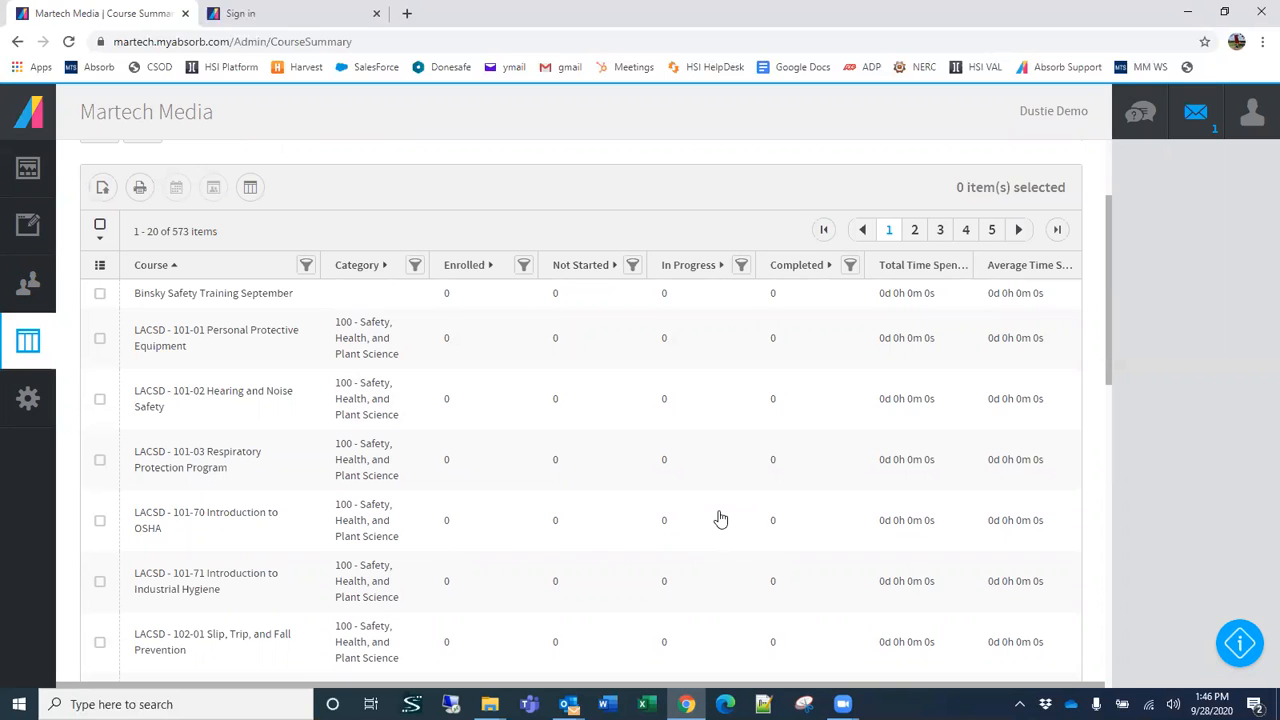
scroll(651, 474, "up", 2)
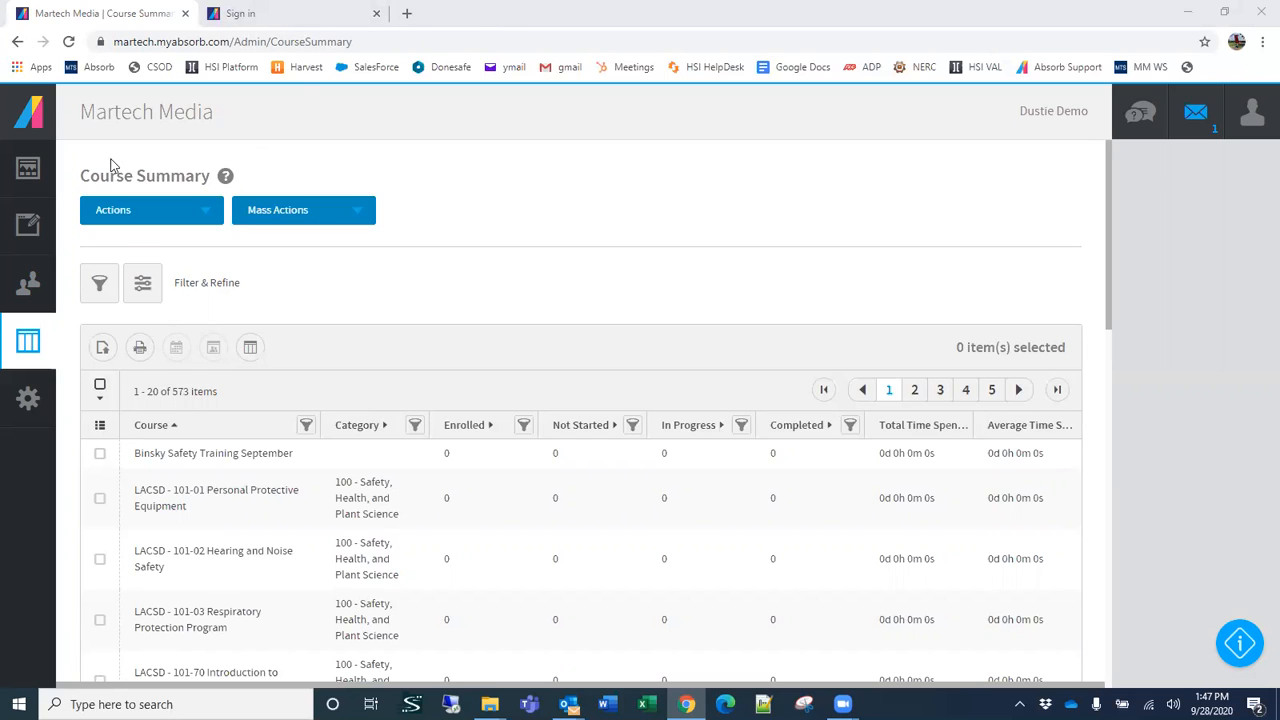
Step: Open the admin Courses list and check how the favorite layout displays the courses
left_click(33, 237)
left_click(109, 169)
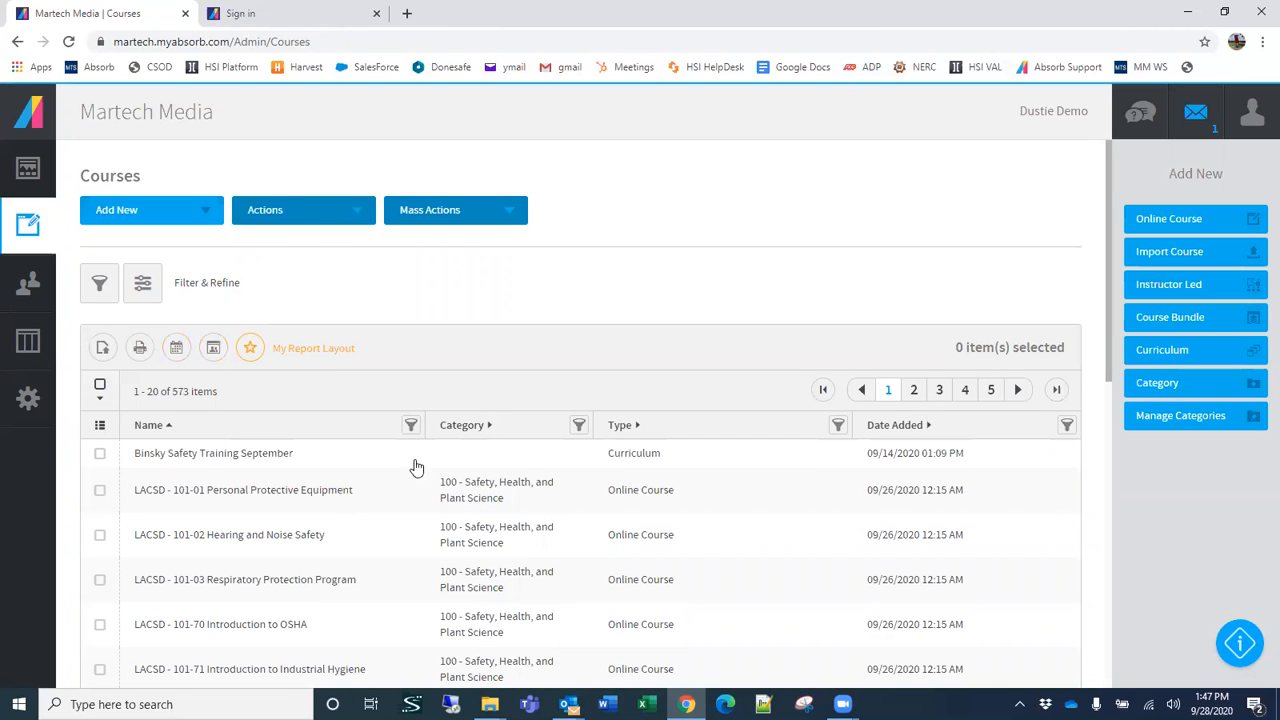
scroll(630, 280, "down", 2)
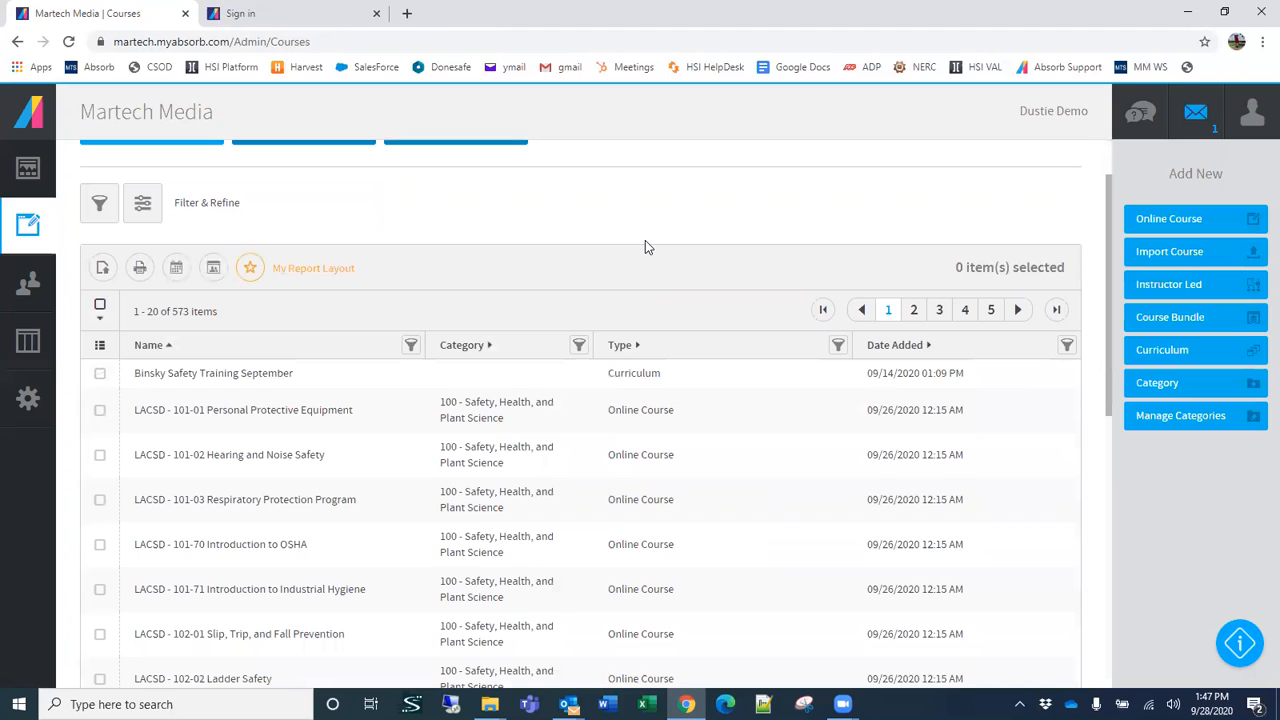
Step: Open the Users list and select the second and third users to review the individual and mass actions offered
left_click(28, 283)
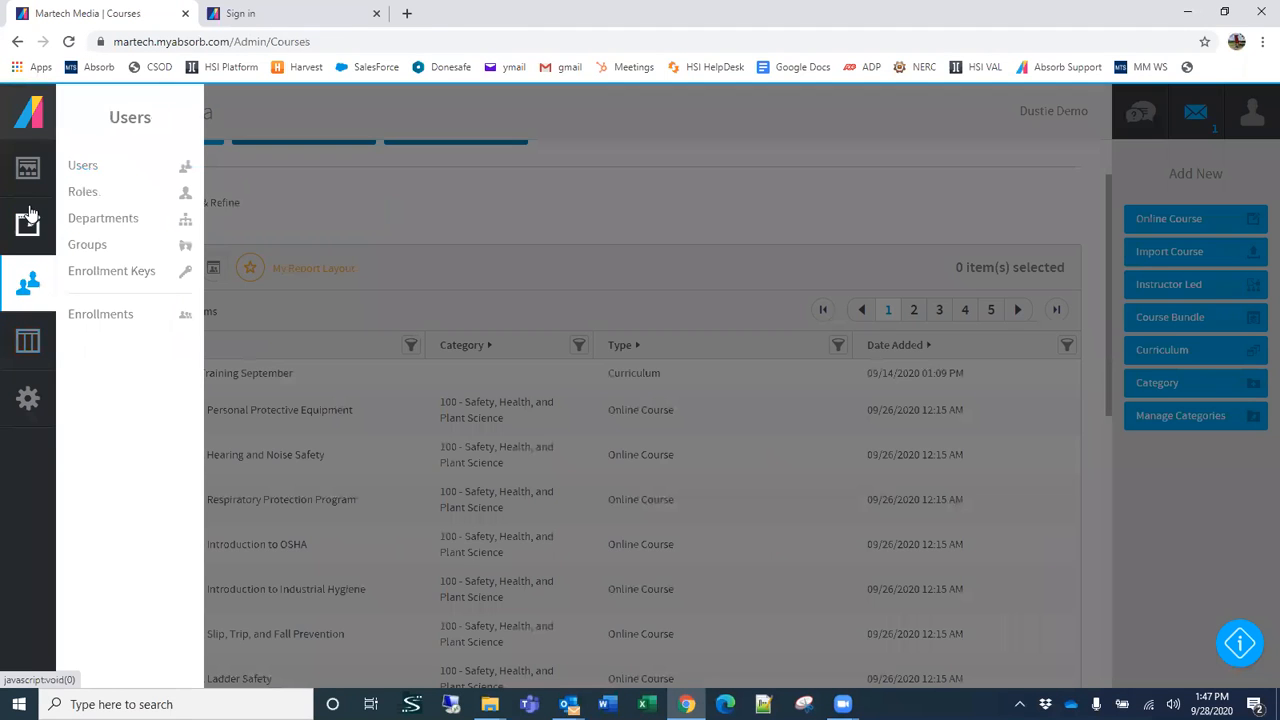
left_click(90, 168)
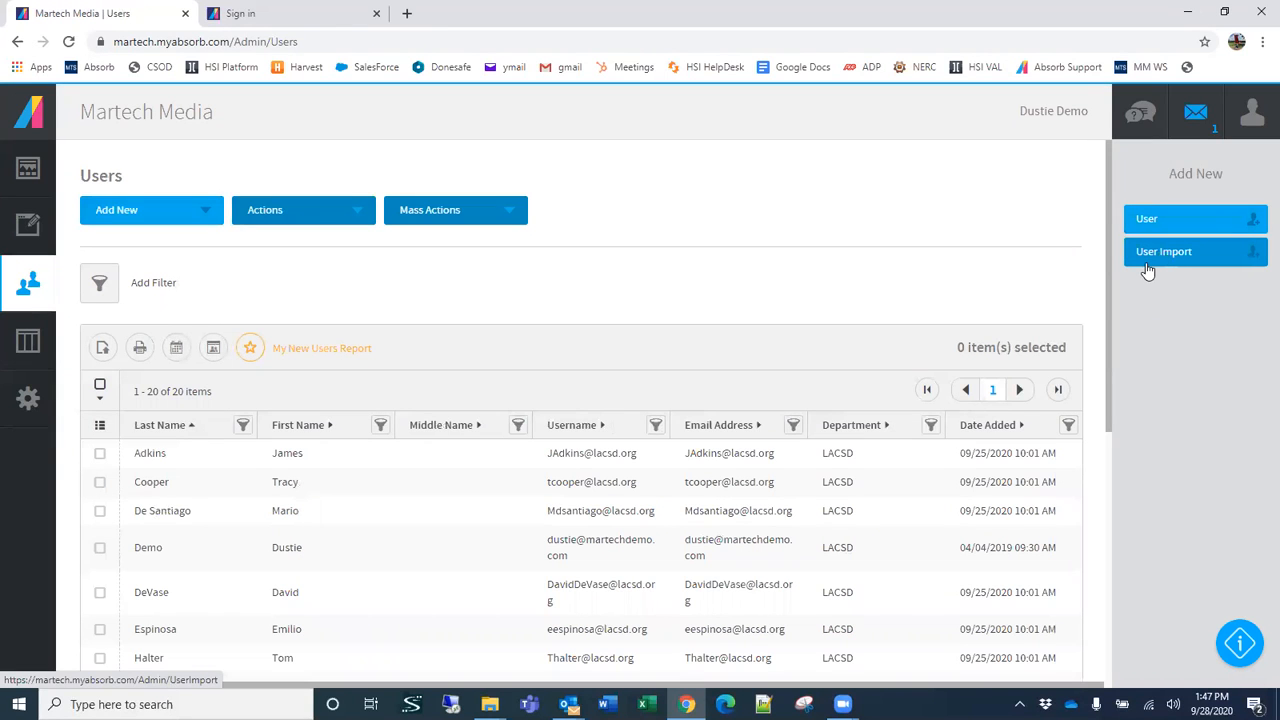
left_click(100, 483)
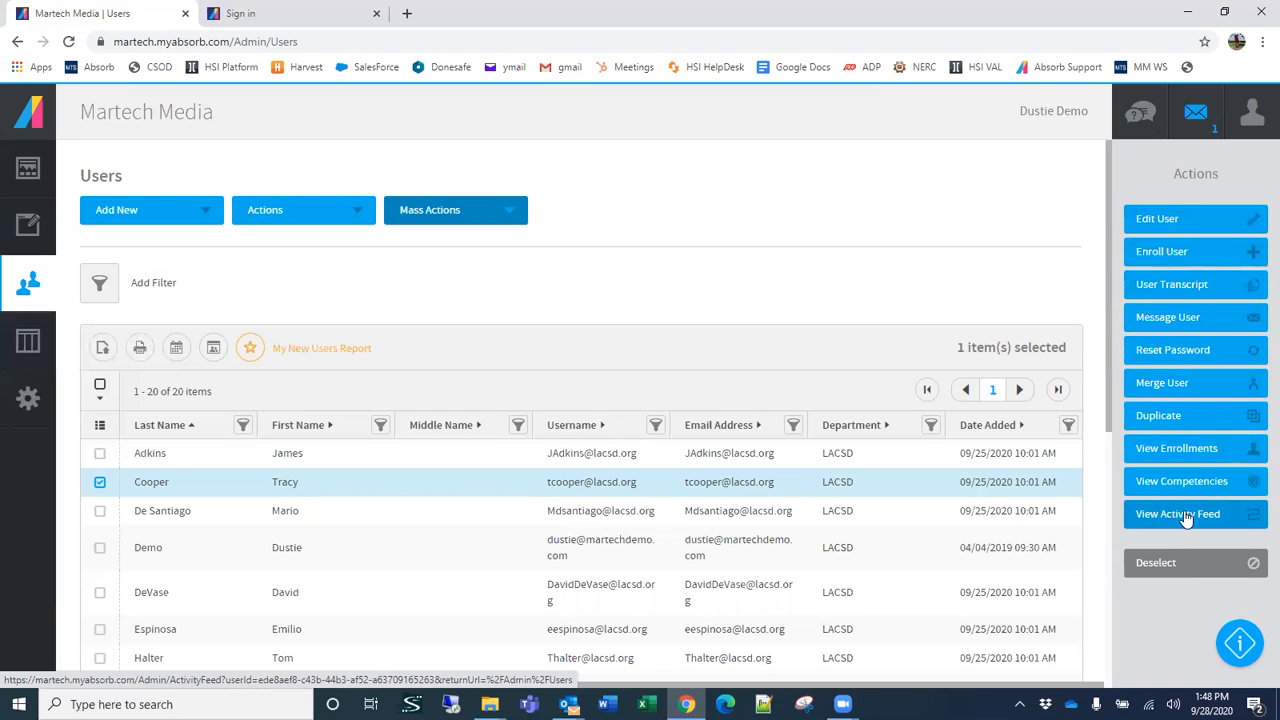
left_click(100, 513)
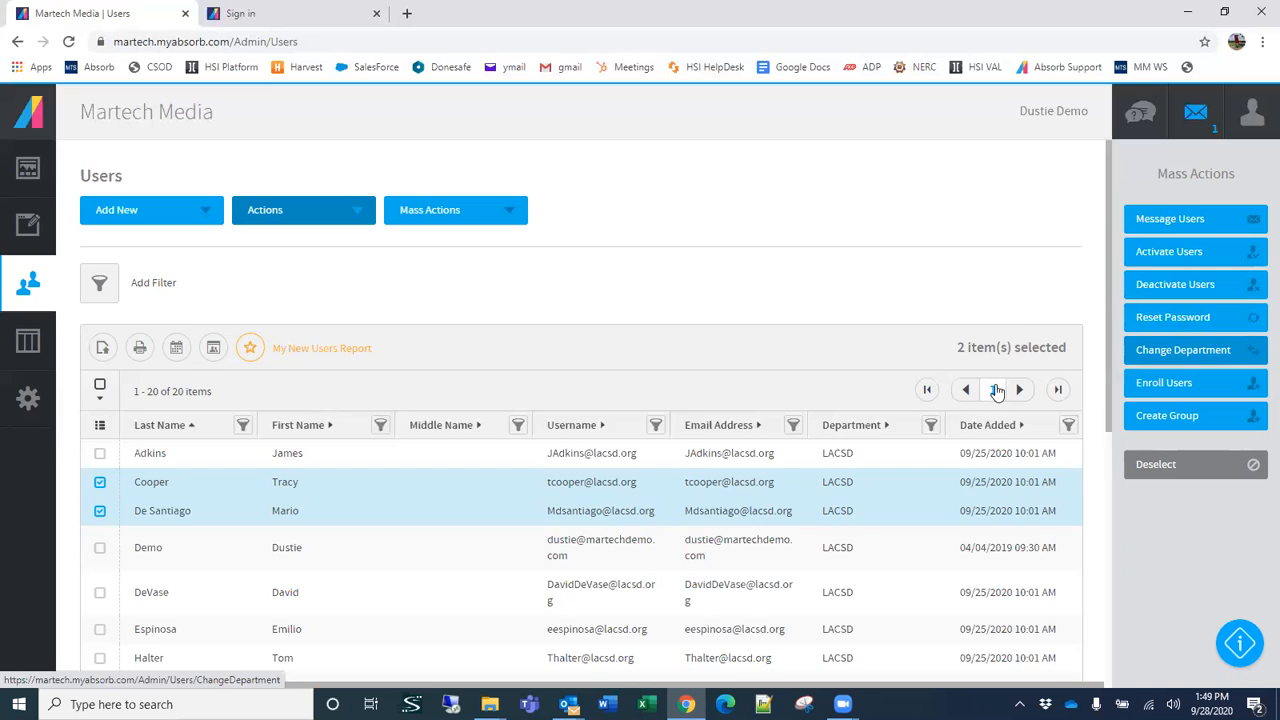
scroll(975, 392, "down", 2)
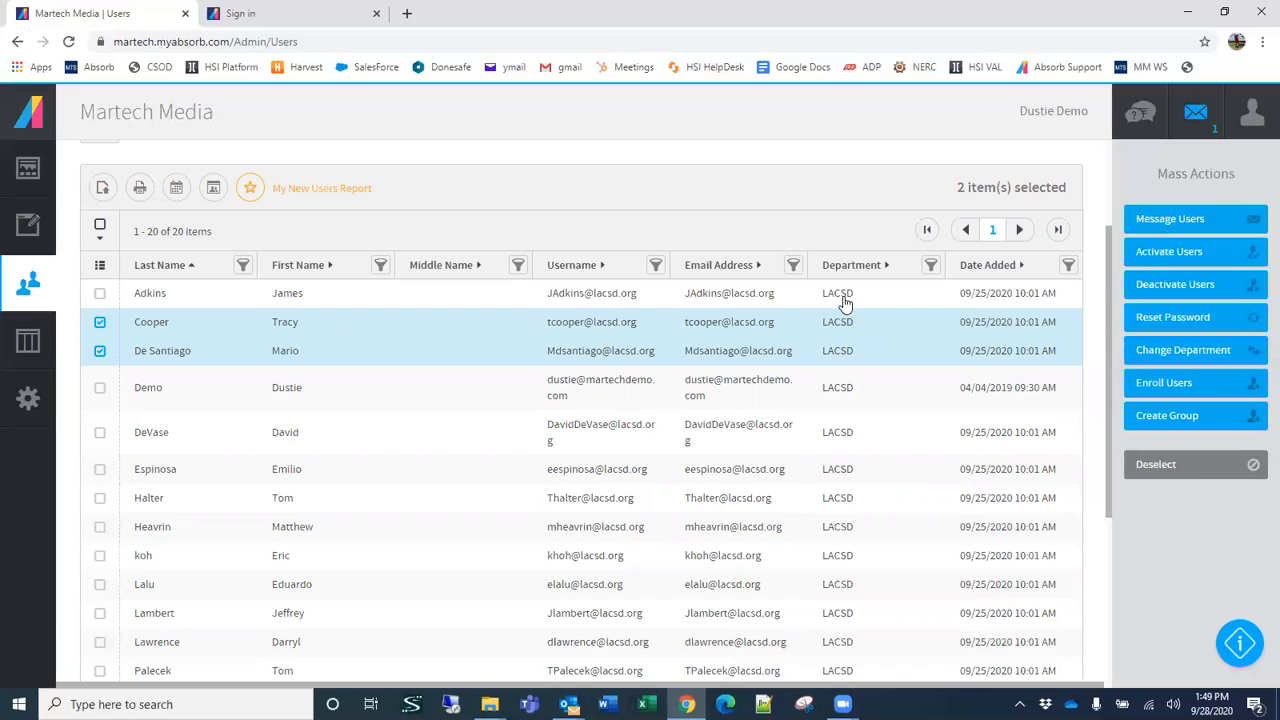
Step: Open the Departments list, then create and save a department named PPO1-PPOA under the parent department LACSD
left_click(26, 286)
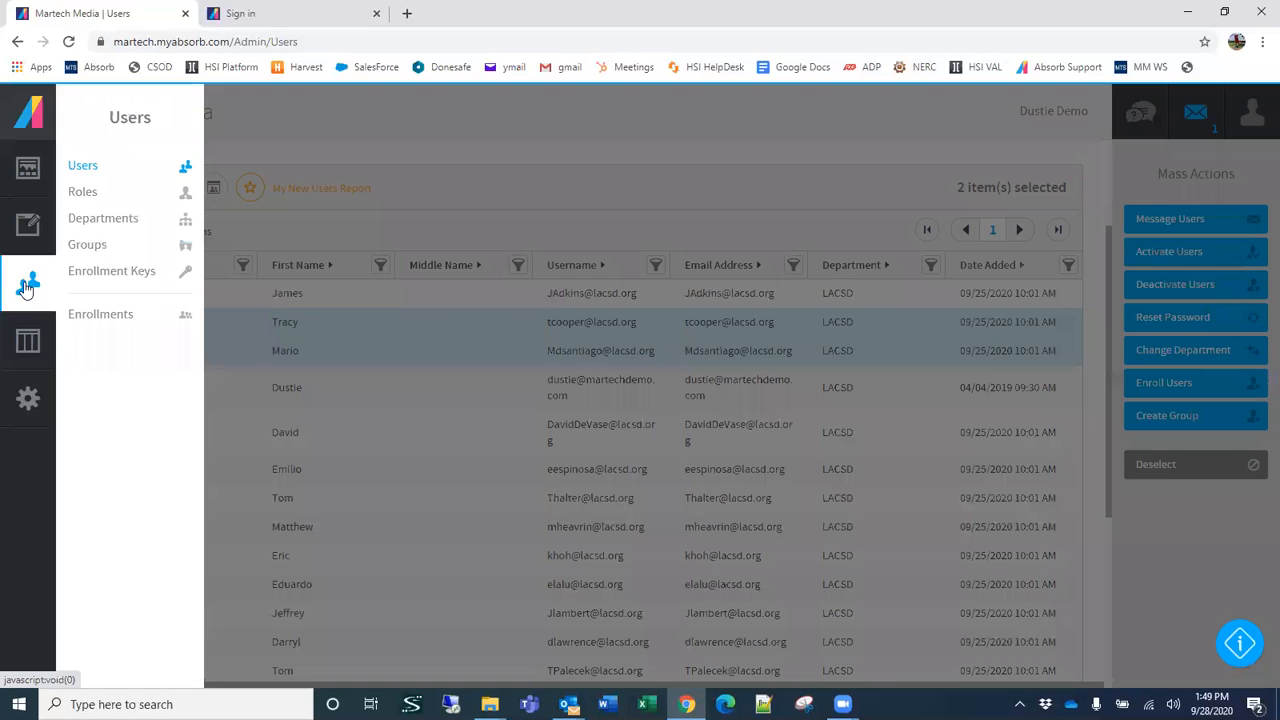
left_click(102, 222)
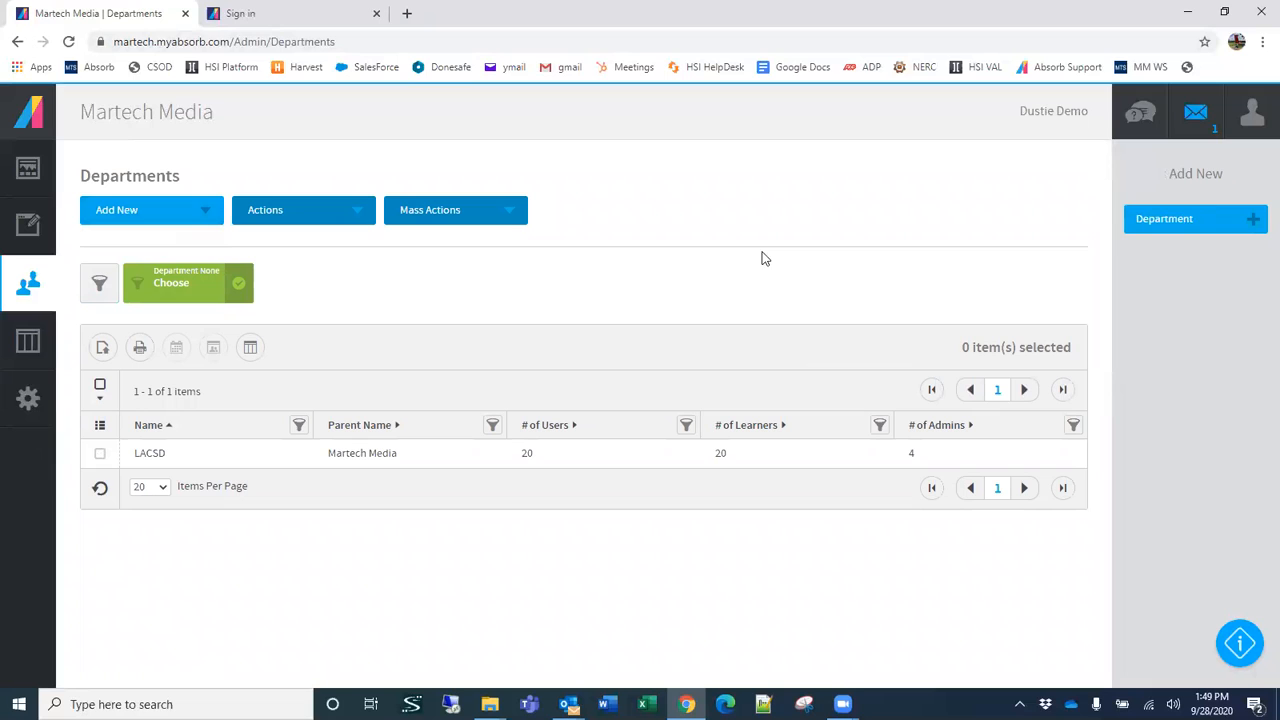
left_click(1187, 226)
left_click(200, 305)
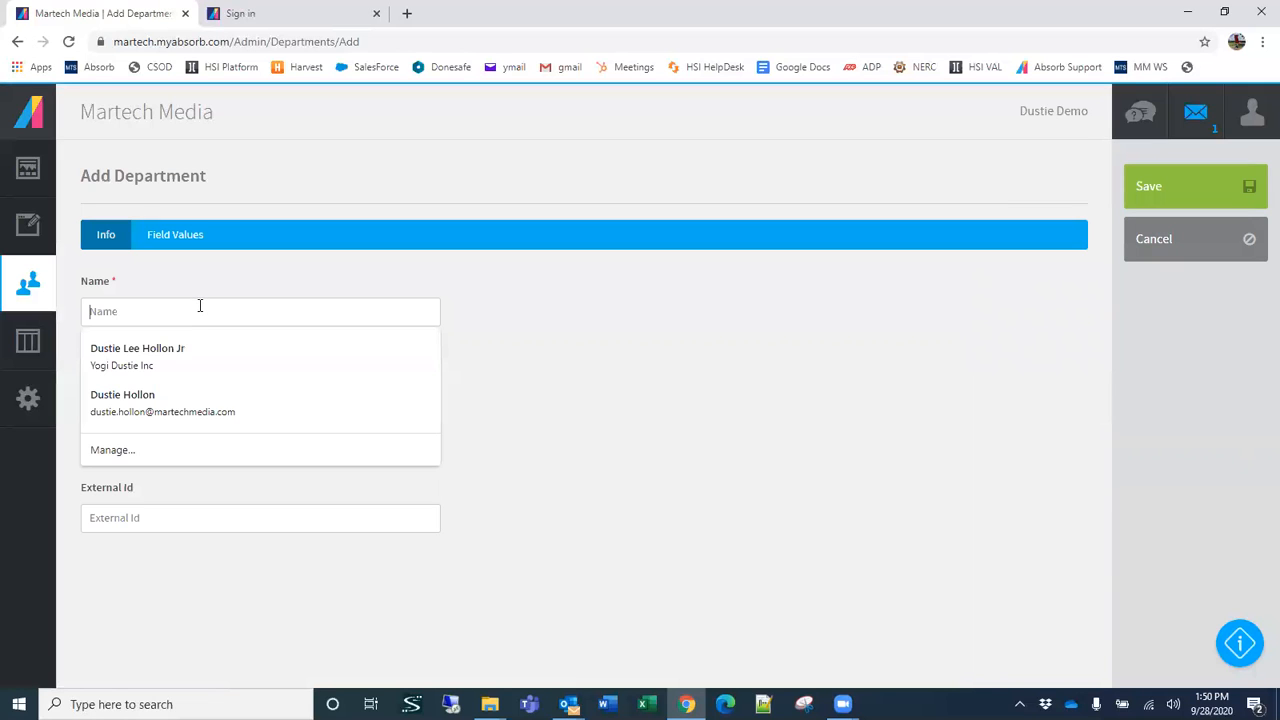
type("PPO1")
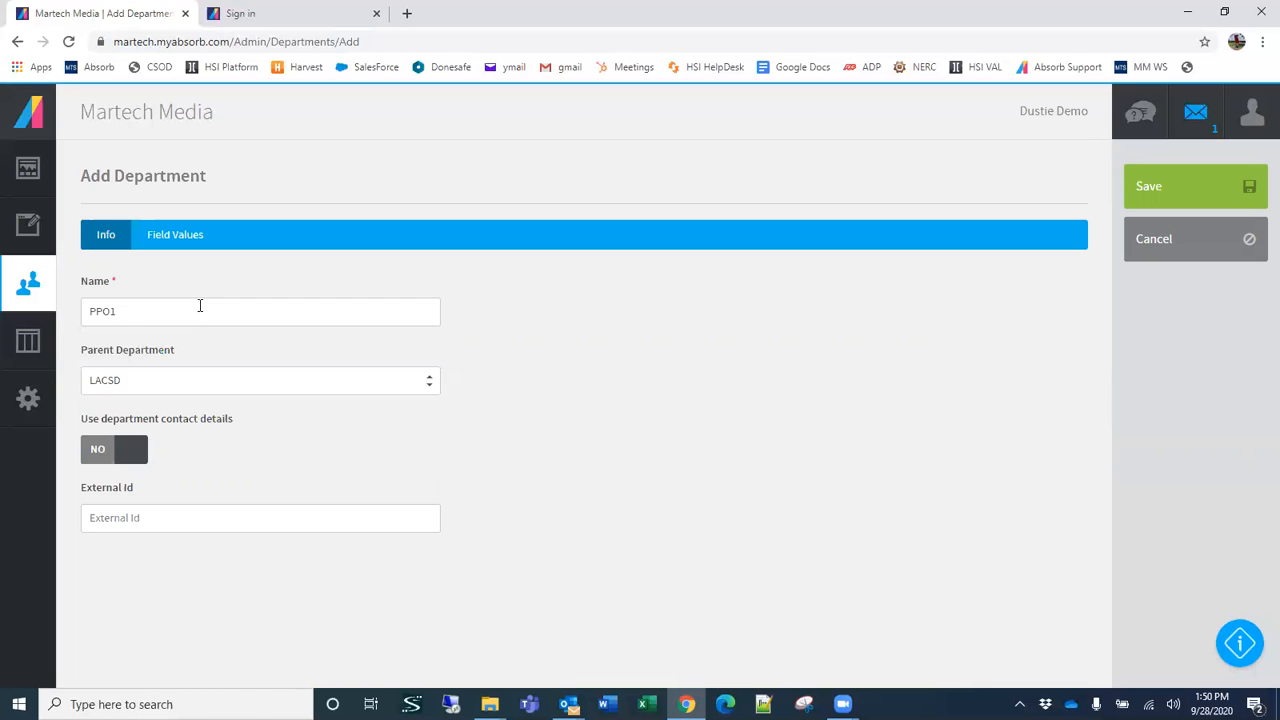
type("-PPOA")
left_click(1205, 180)
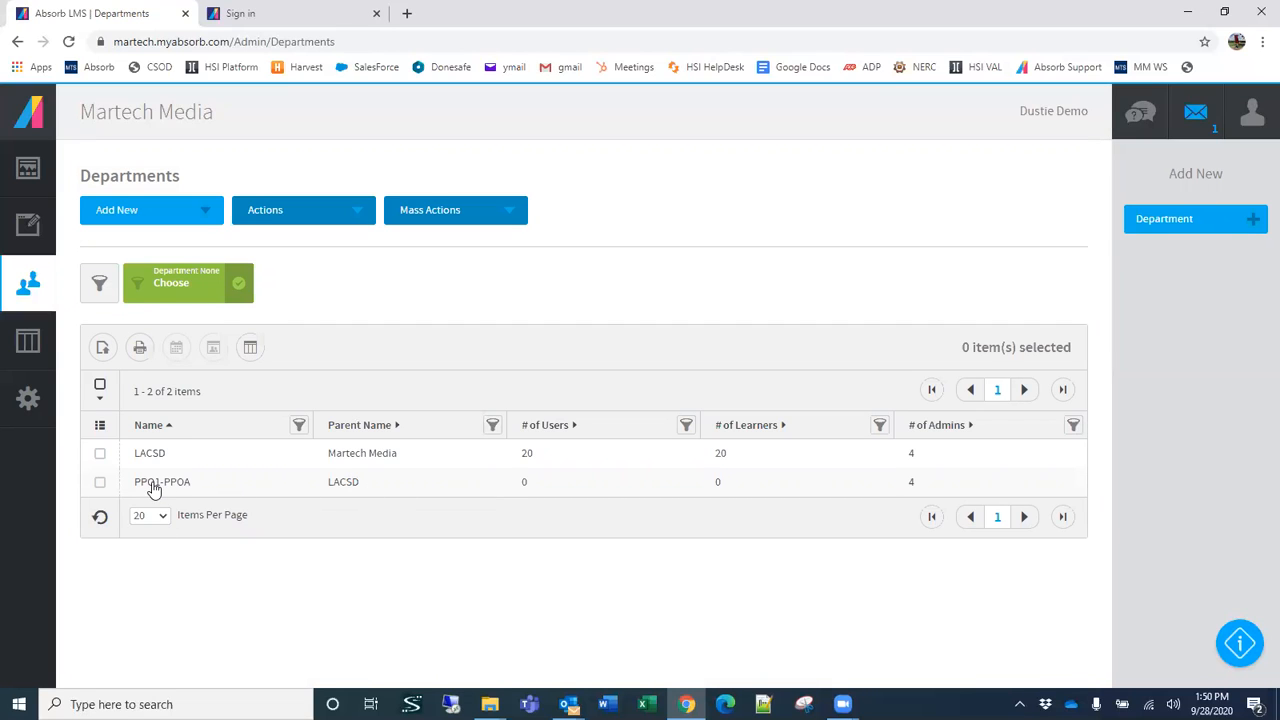
Step: Return to the Users list and look through the listed users and their departments
left_click(33, 287)
left_click(85, 167)
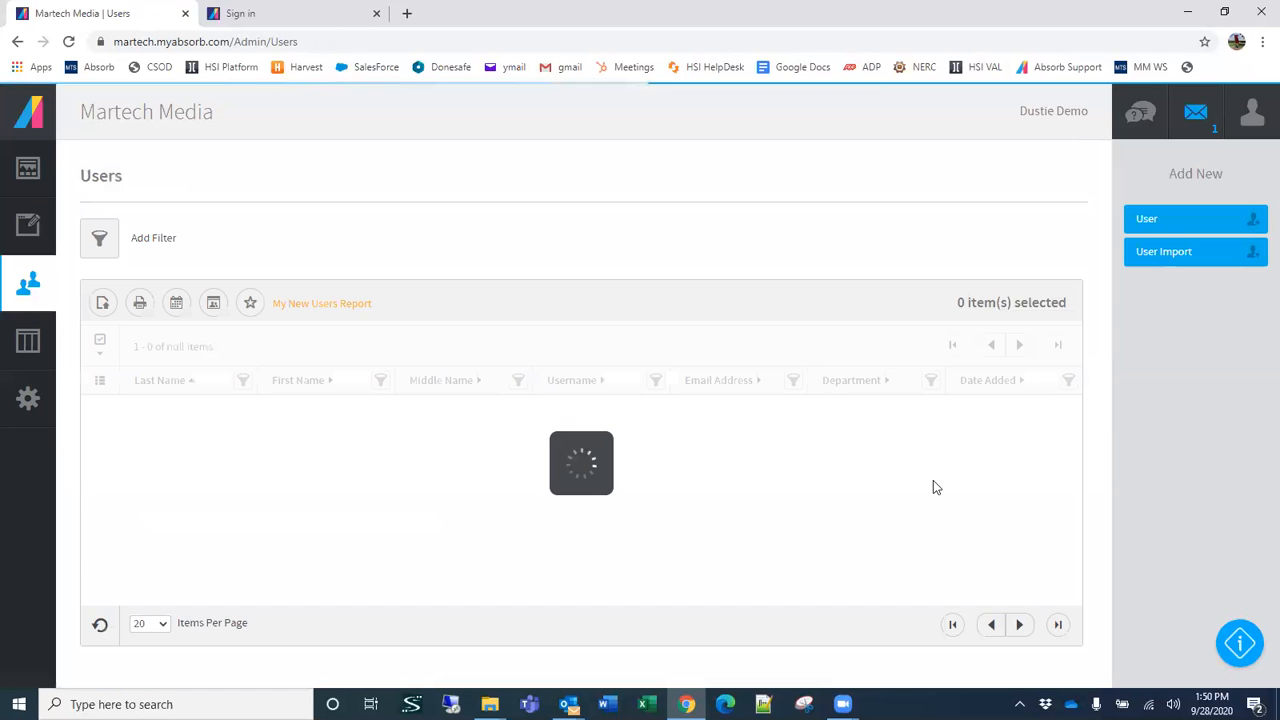
scroll(500, 354, "down", 3)
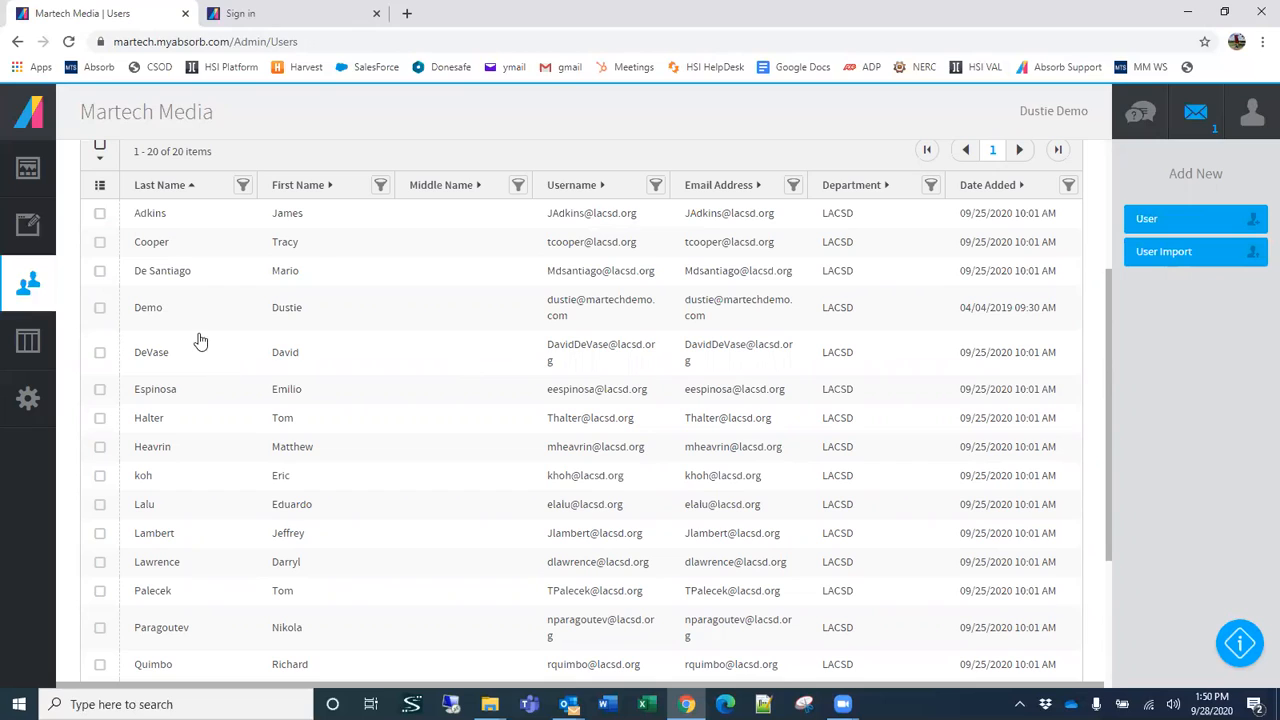
Step: Sort the Users list by last name in descending order and select the sixth, seventh and fifteenth users
left_click(163, 193)
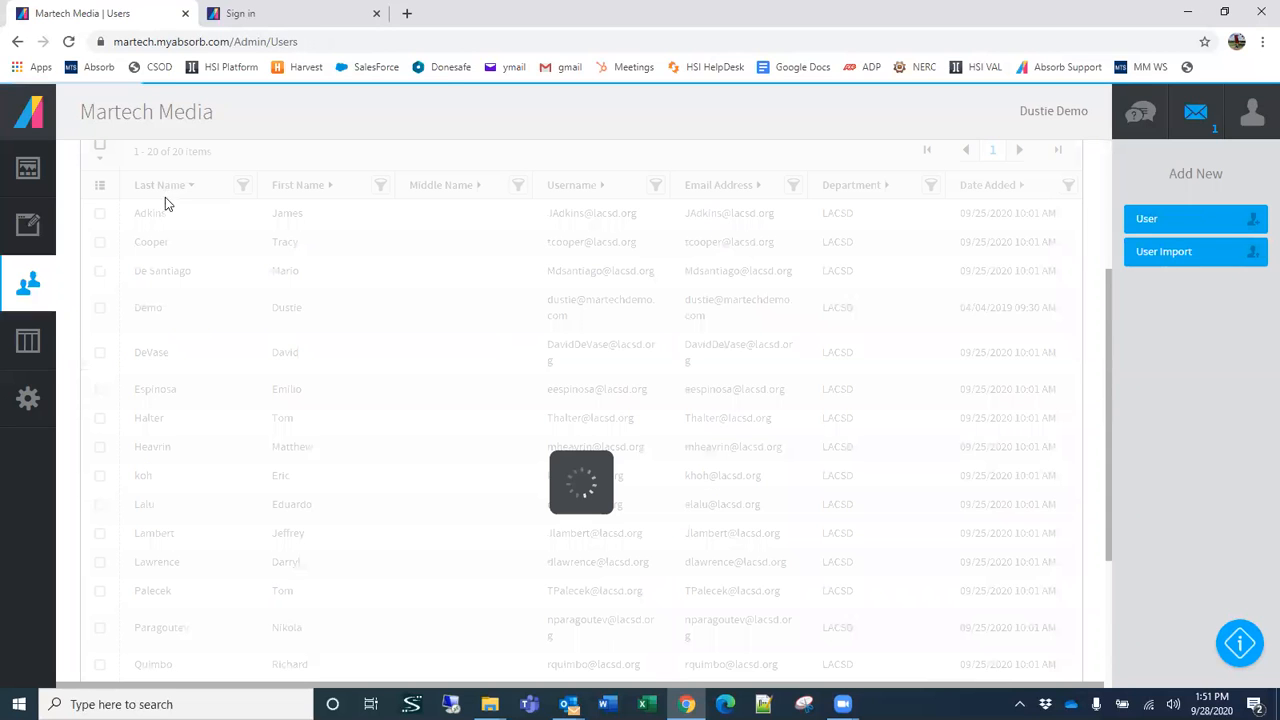
scroll(155, 398, "down", 2)
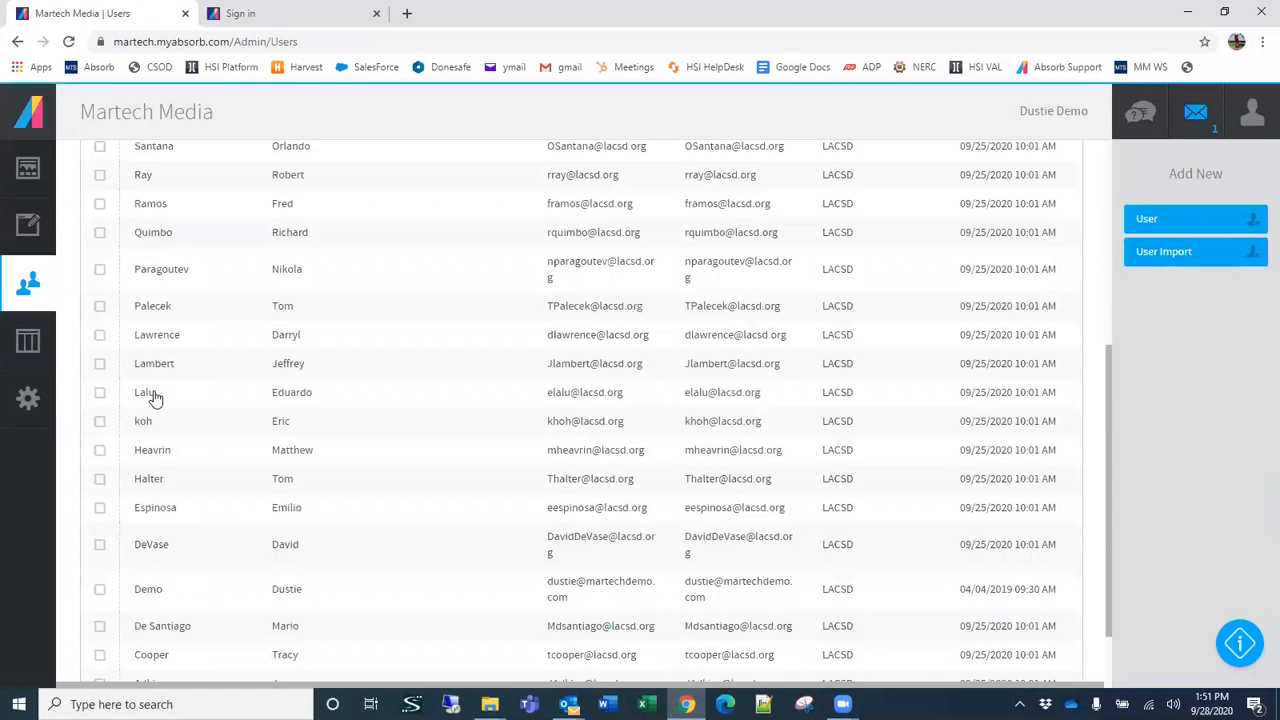
left_click(100, 489)
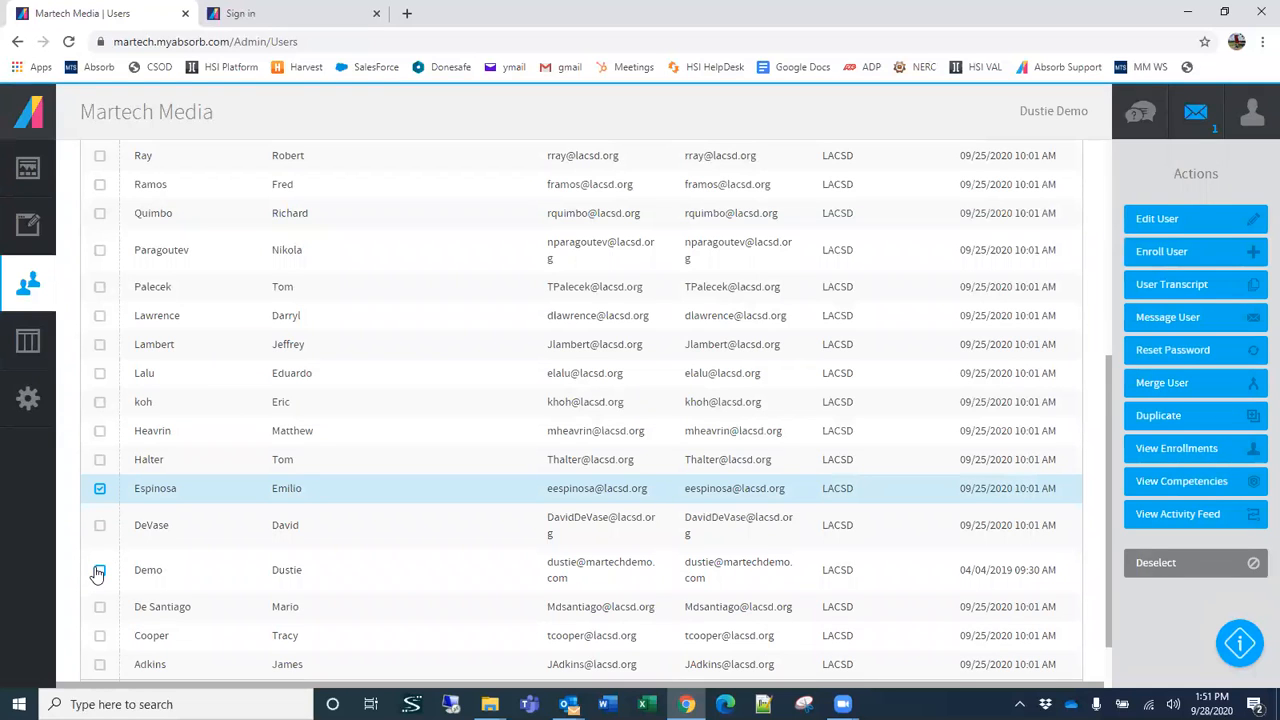
left_click(100, 252)
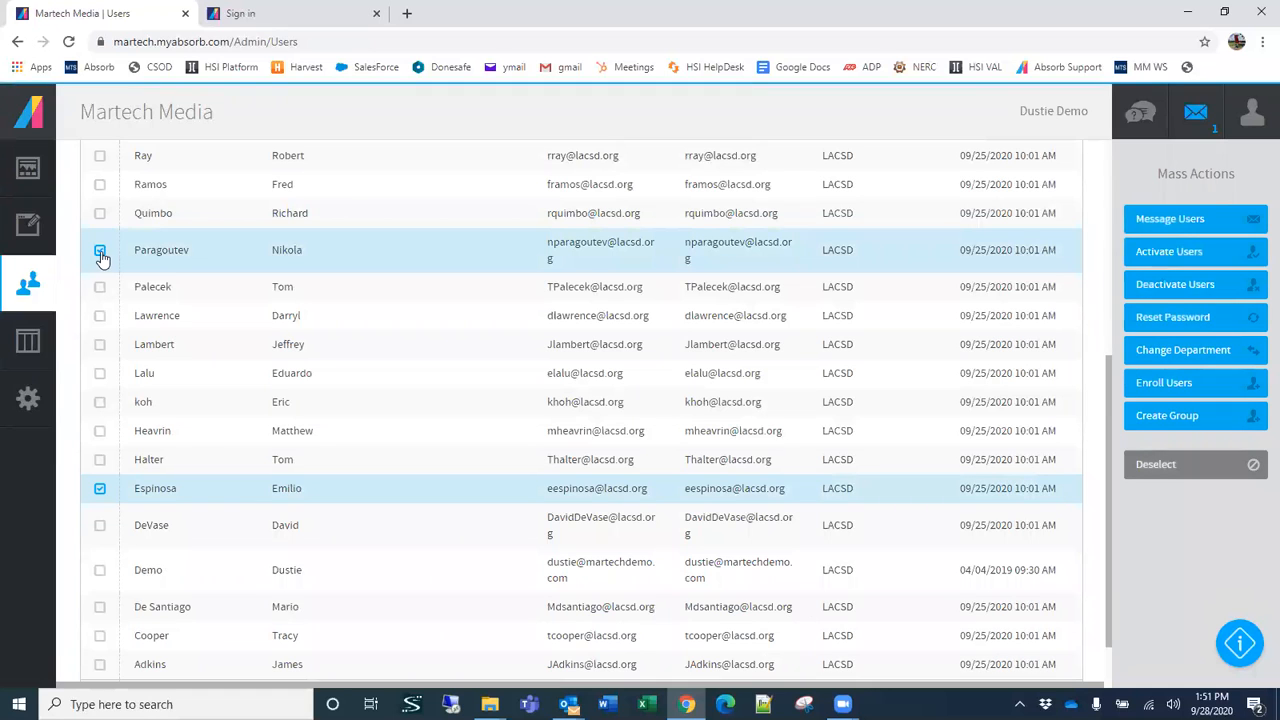
left_click(100, 213)
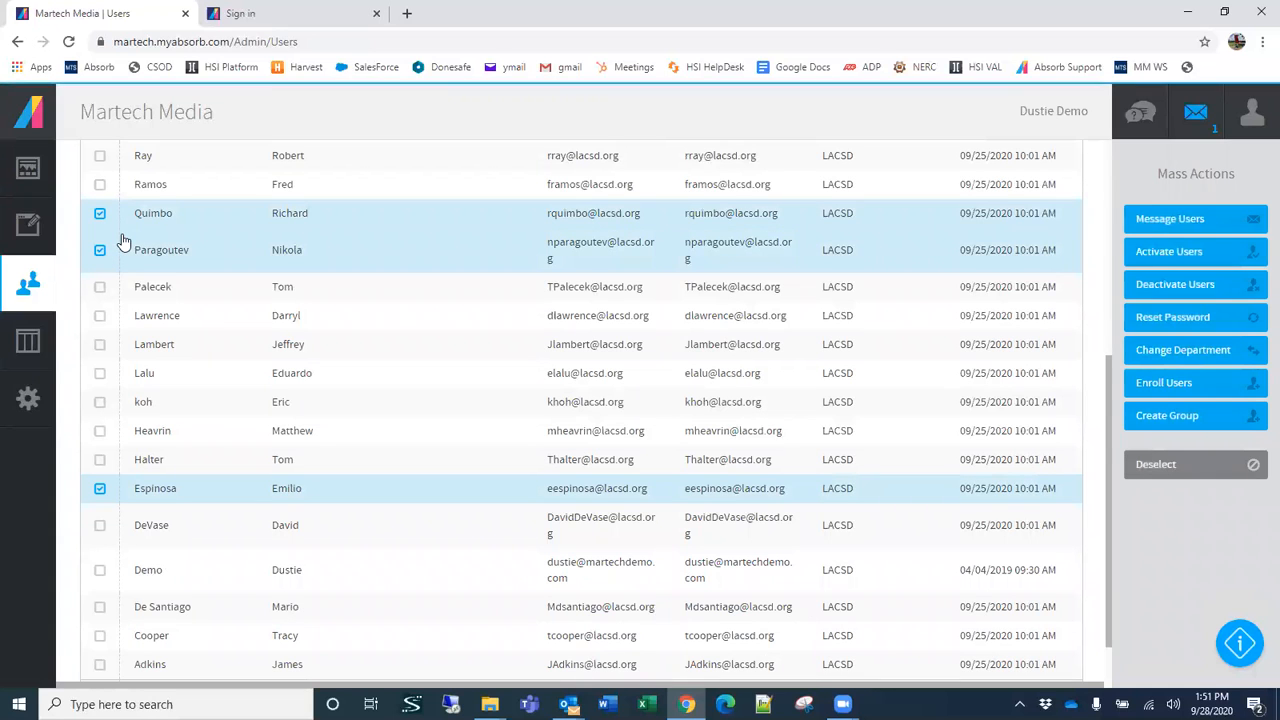
Step: Add the second, ninth, eleventh and twelfth listed users to the selection
scroll(178, 436, "down", 1)
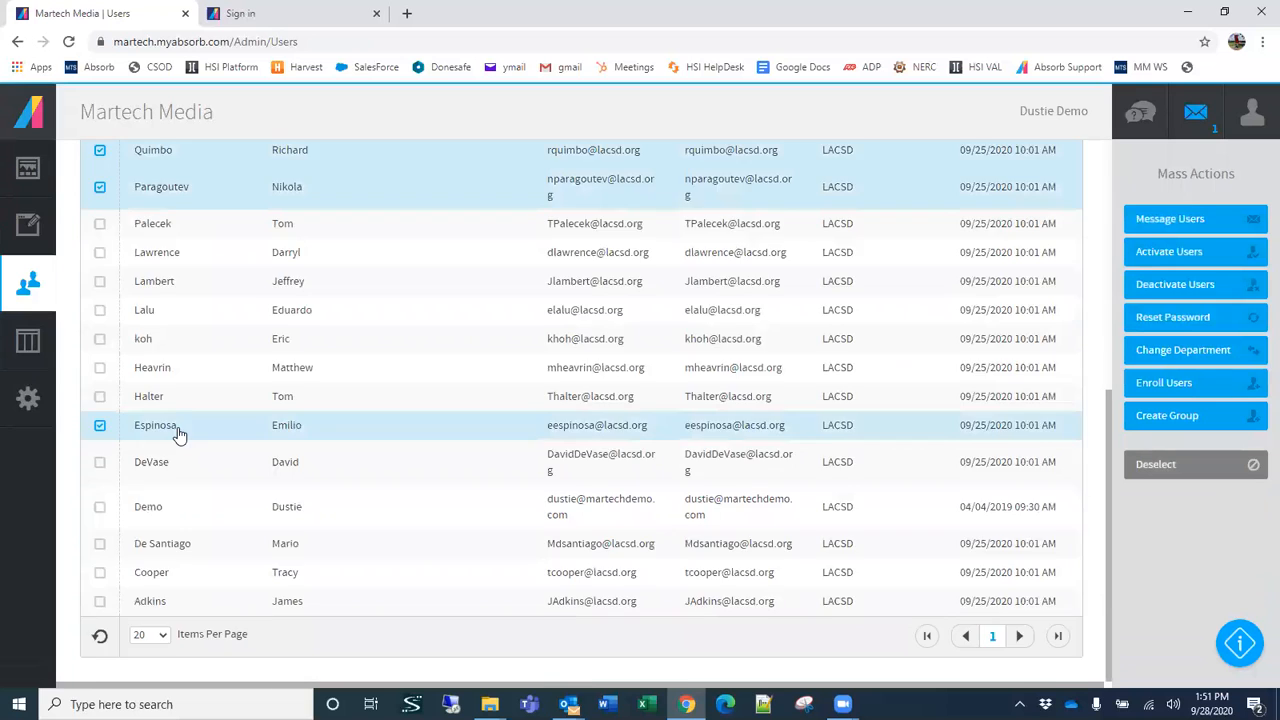
scroll(180, 430, "up", 4)
scroll(198, 402, "down", 1)
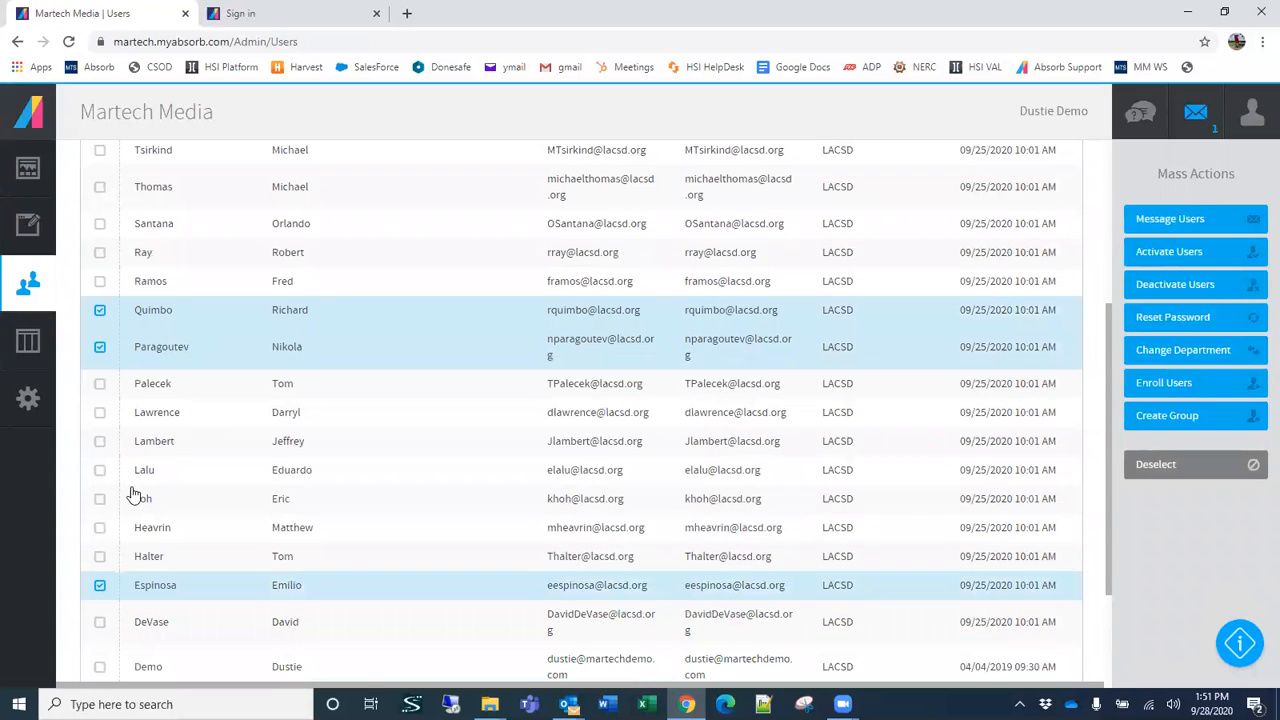
left_click(100, 498)
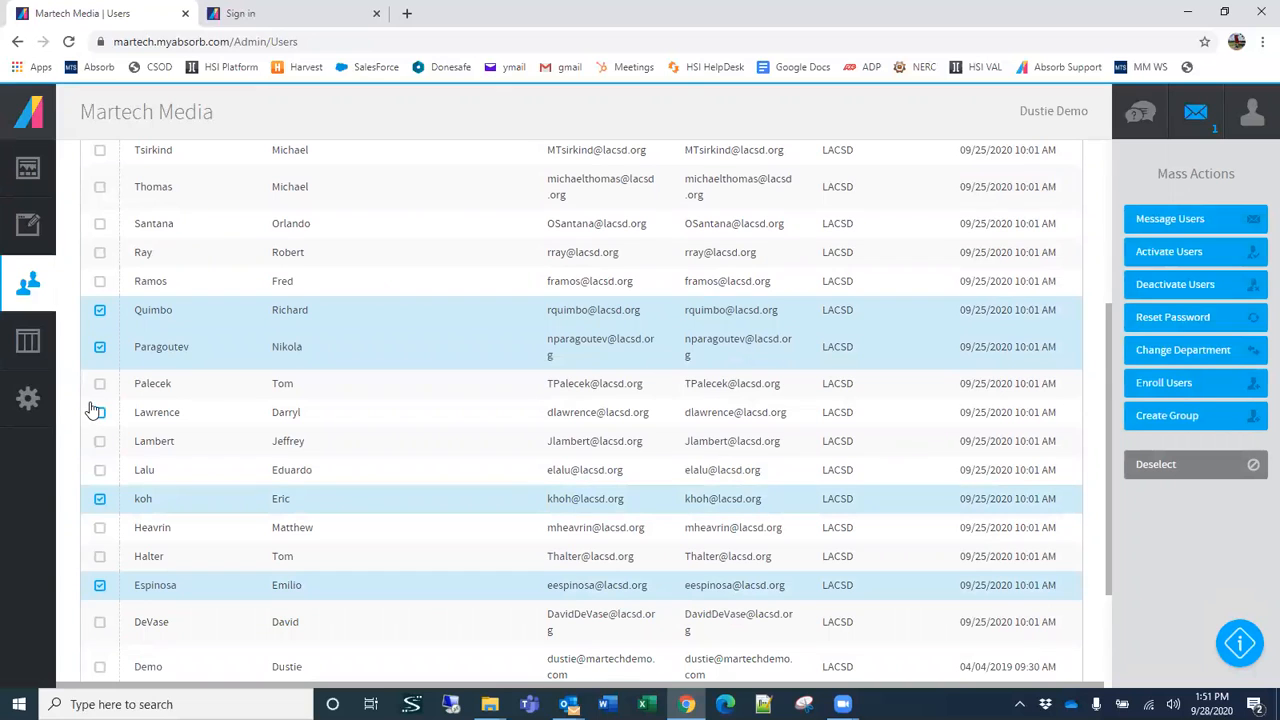
left_click(100, 470)
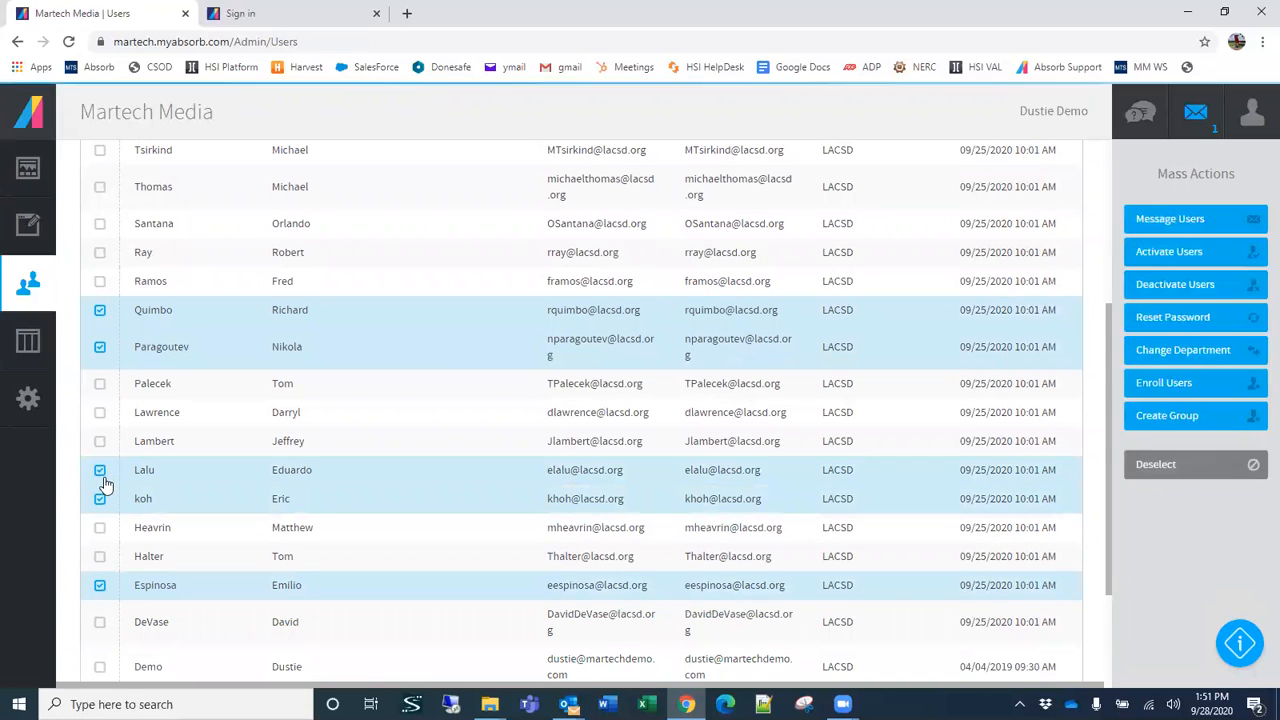
left_click(100, 413)
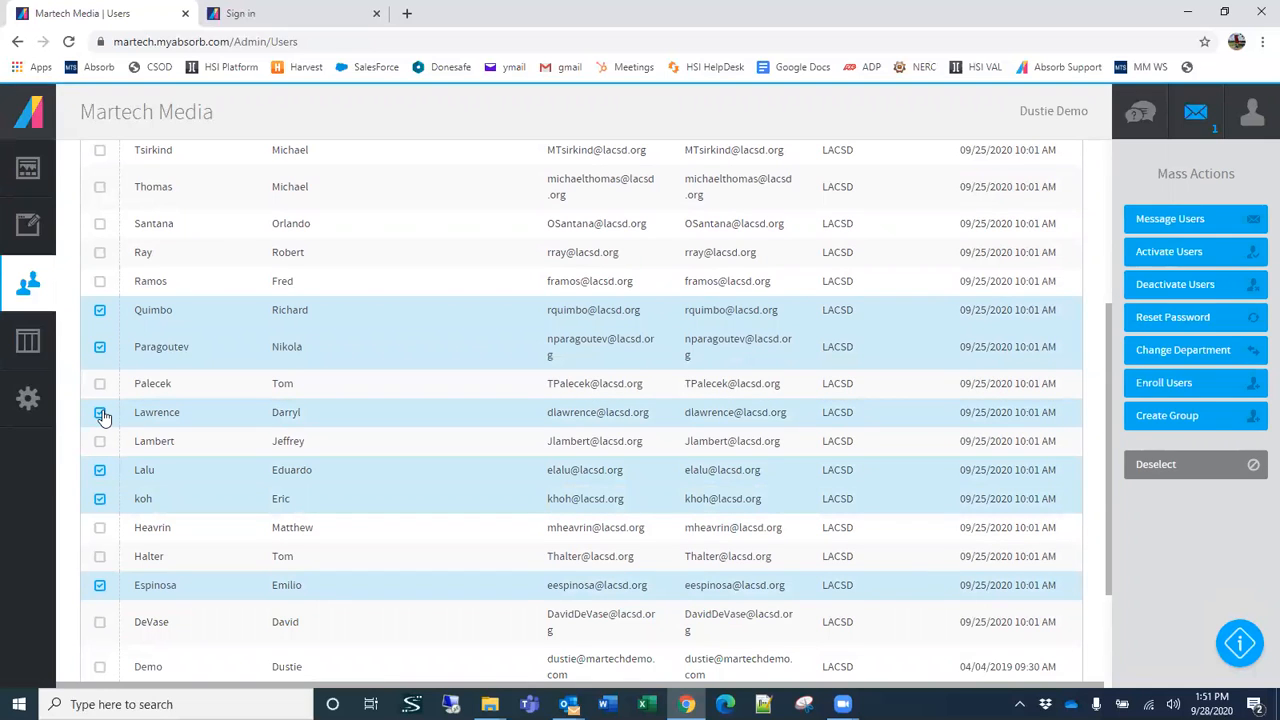
left_click(100, 187)
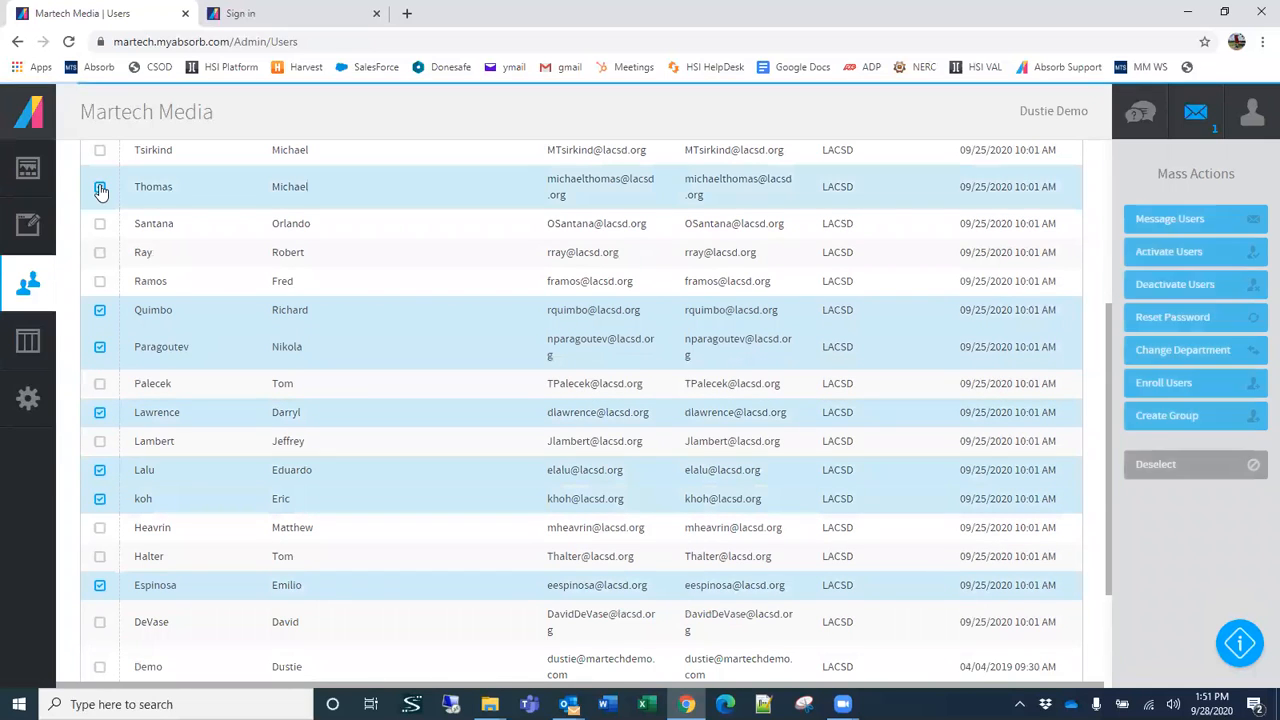
Step: Change the department of the seven selected users to PPO1-PPOA under LACSD and check the updated Users list
scroll(243, 275, "up", 2)
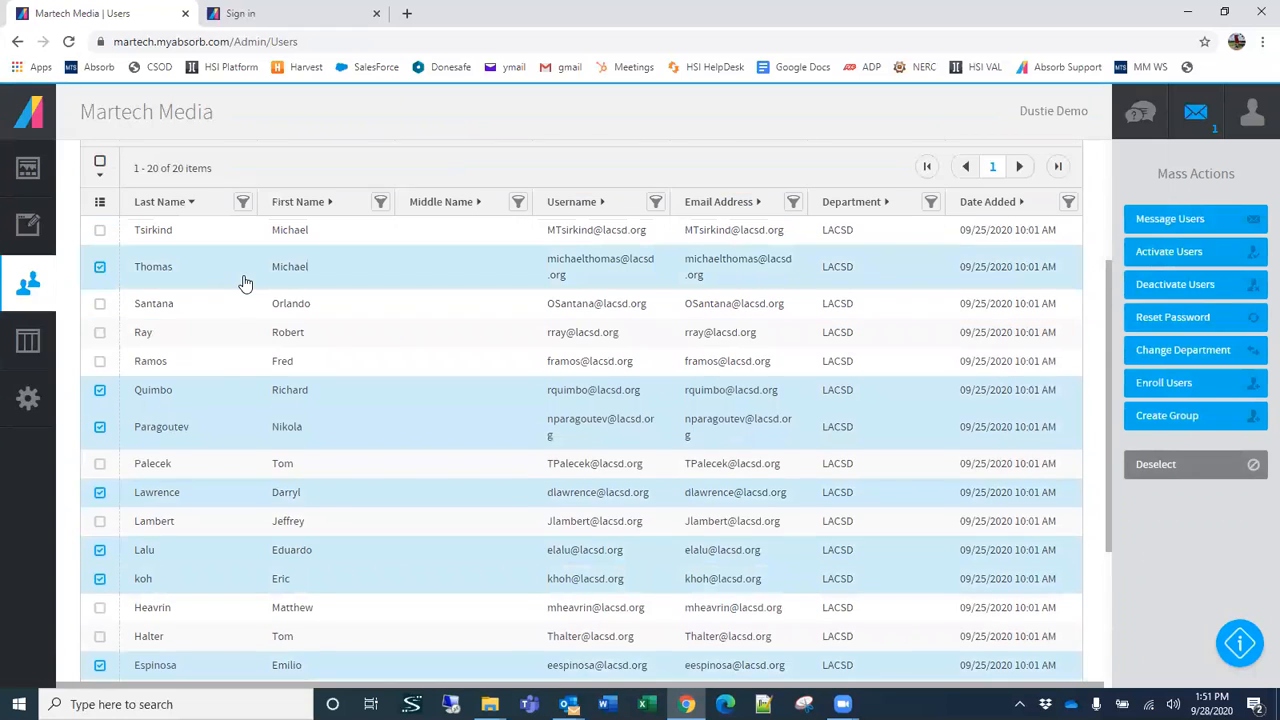
scroll(241, 285, "down", 1)
scroll(238, 285, "up", 1)
scroll(238, 284, "down", 2)
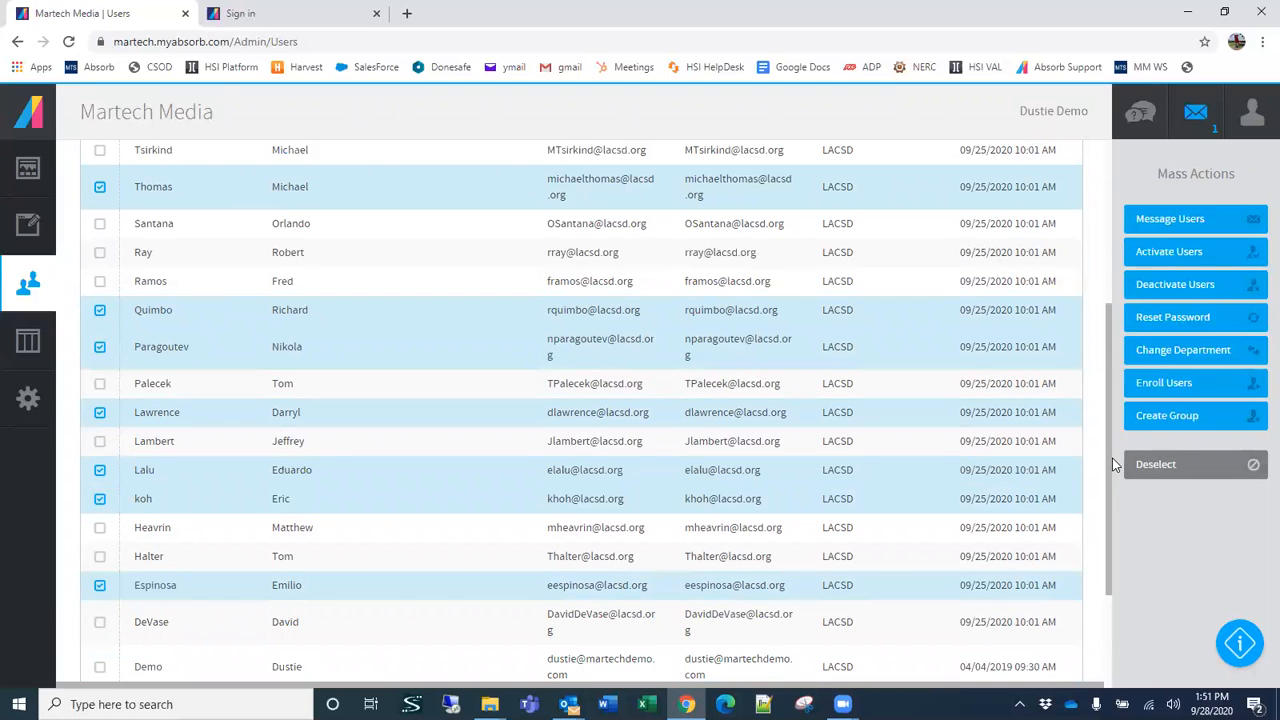
left_click_drag(1109, 480, 1094, 582)
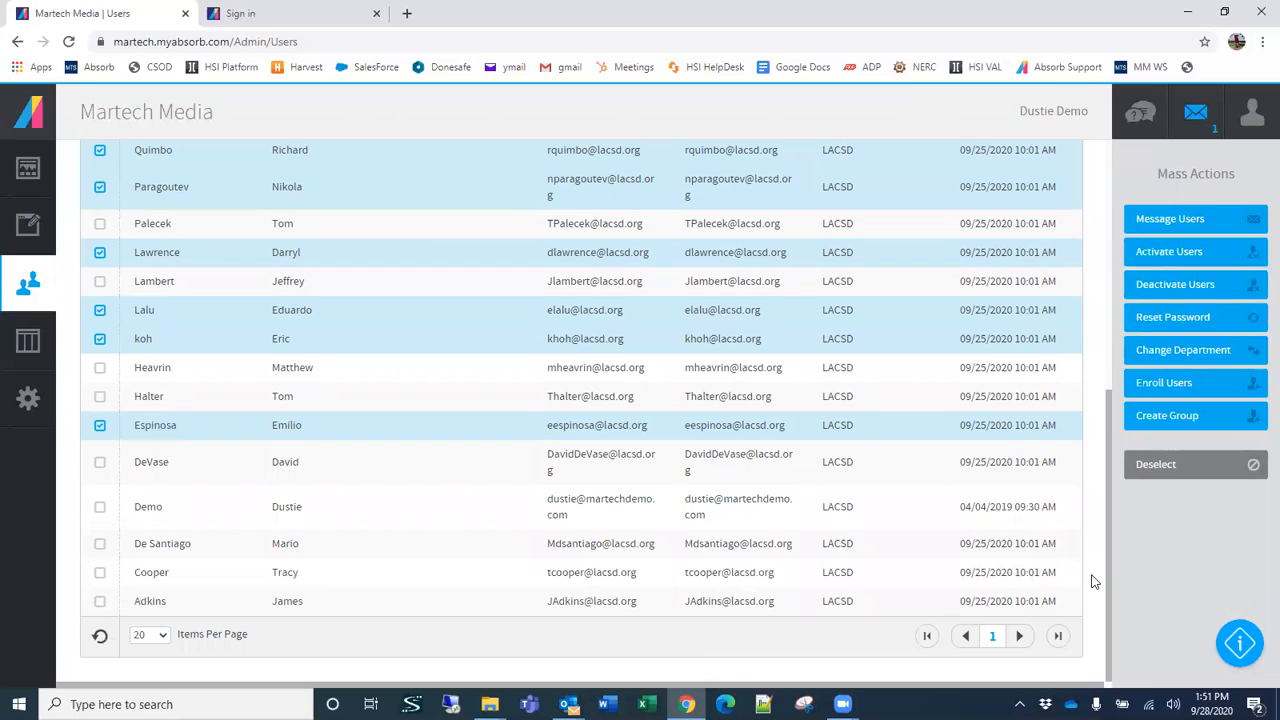
scroll(1092, 576, "up", 5)
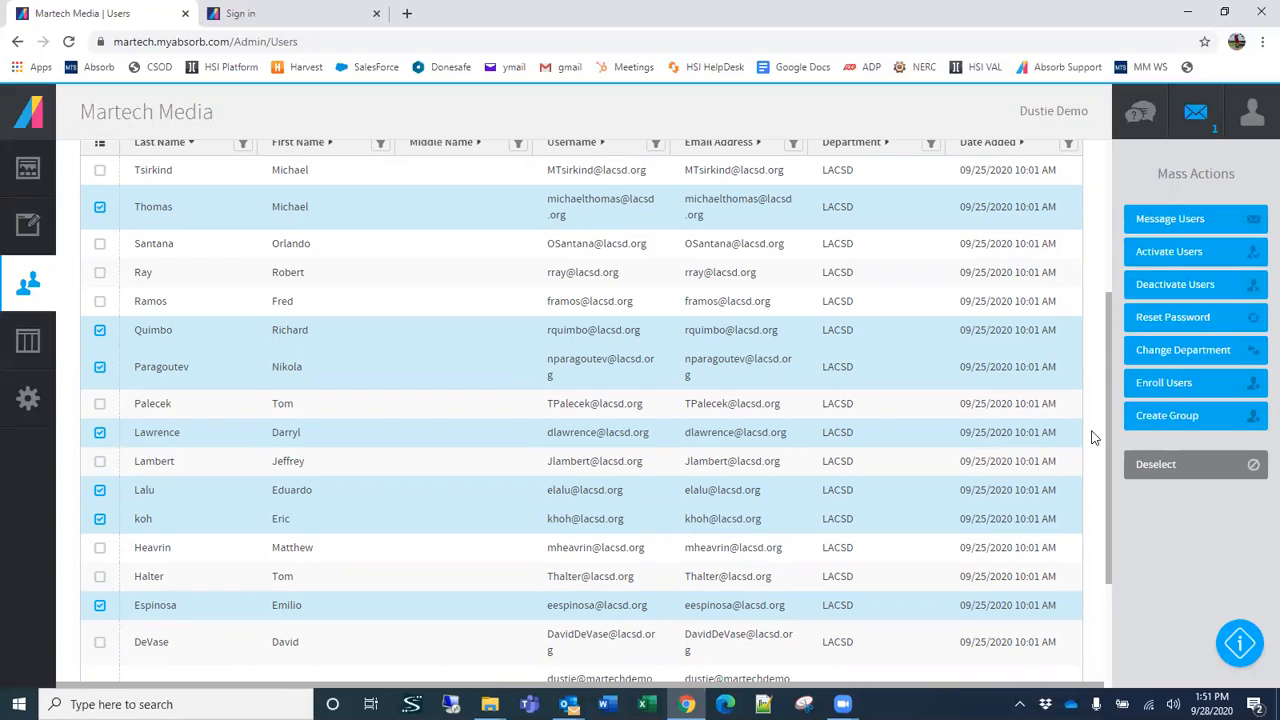
left_click(1143, 357)
left_click(172, 282)
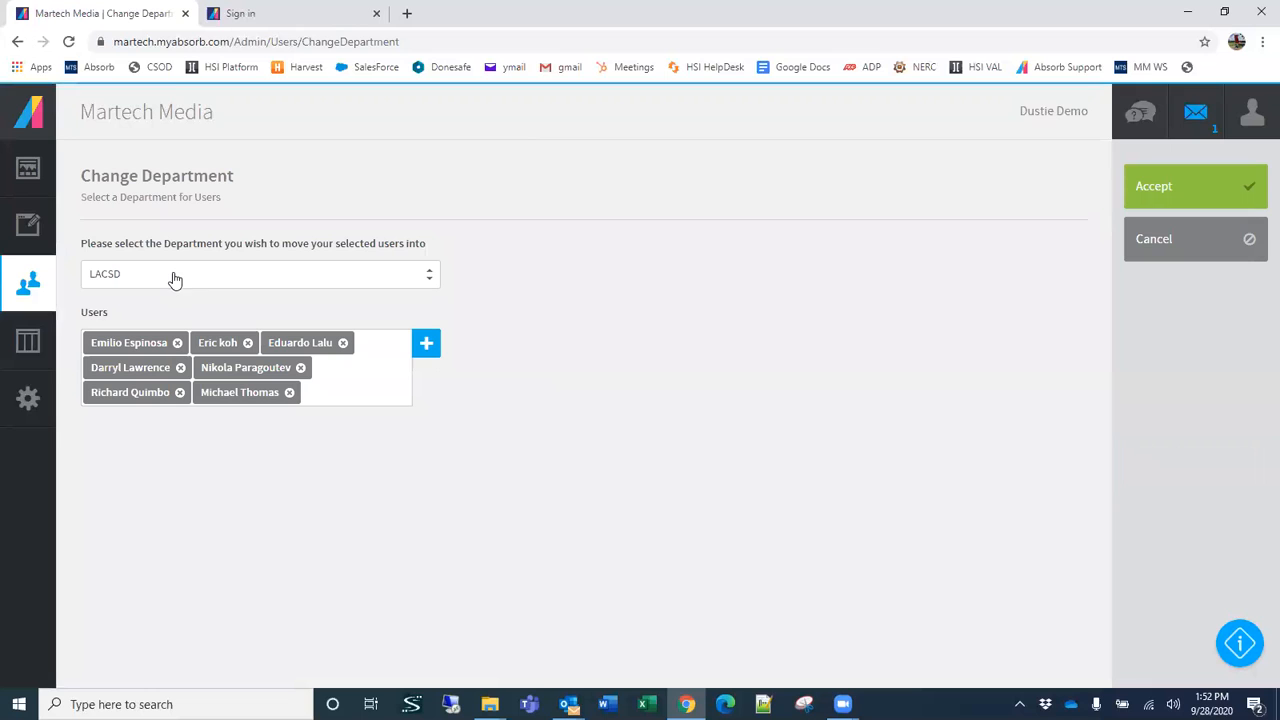
left_click(174, 278)
left_click(113, 304)
left_click(144, 328)
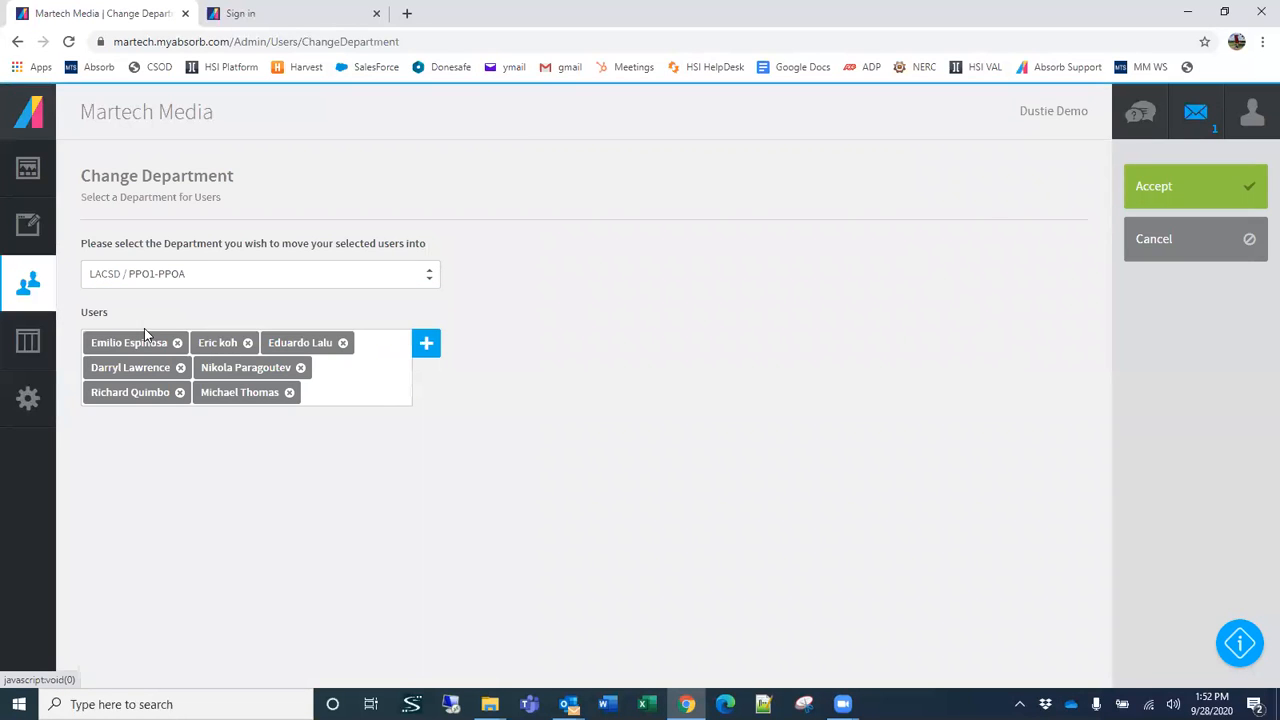
left_click(1156, 192)
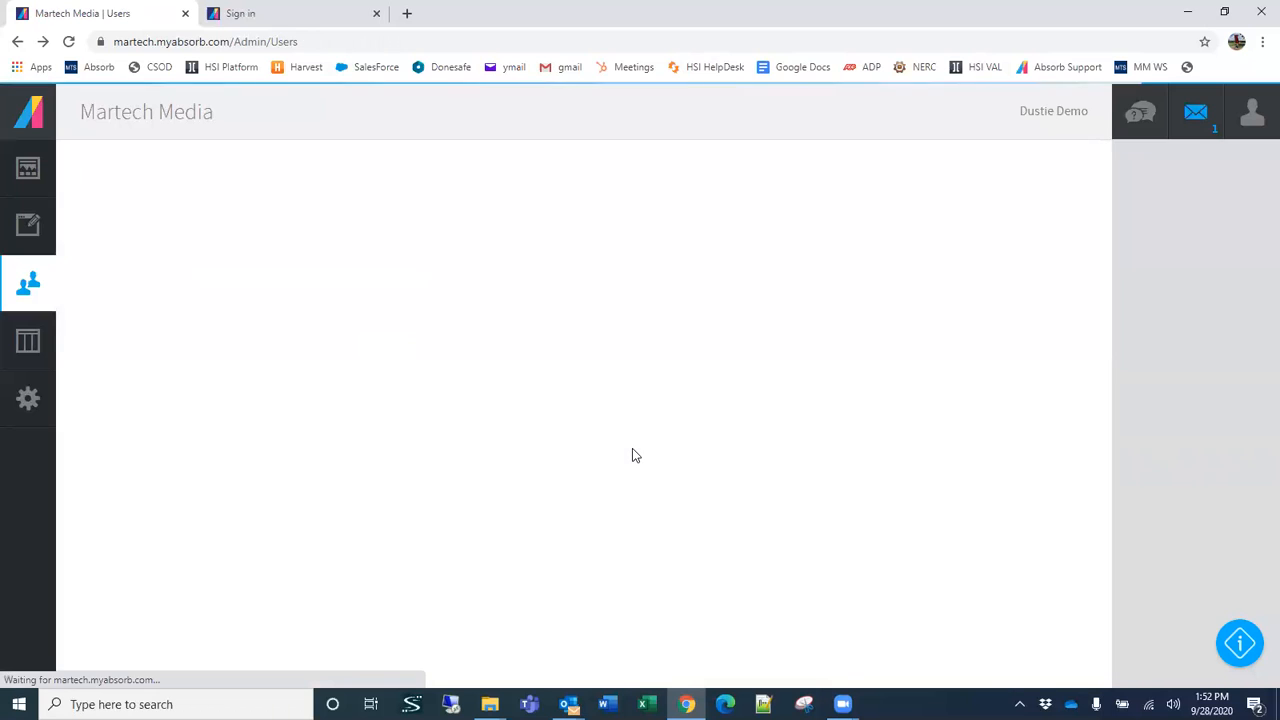
scroll(631, 460, "down", 3)
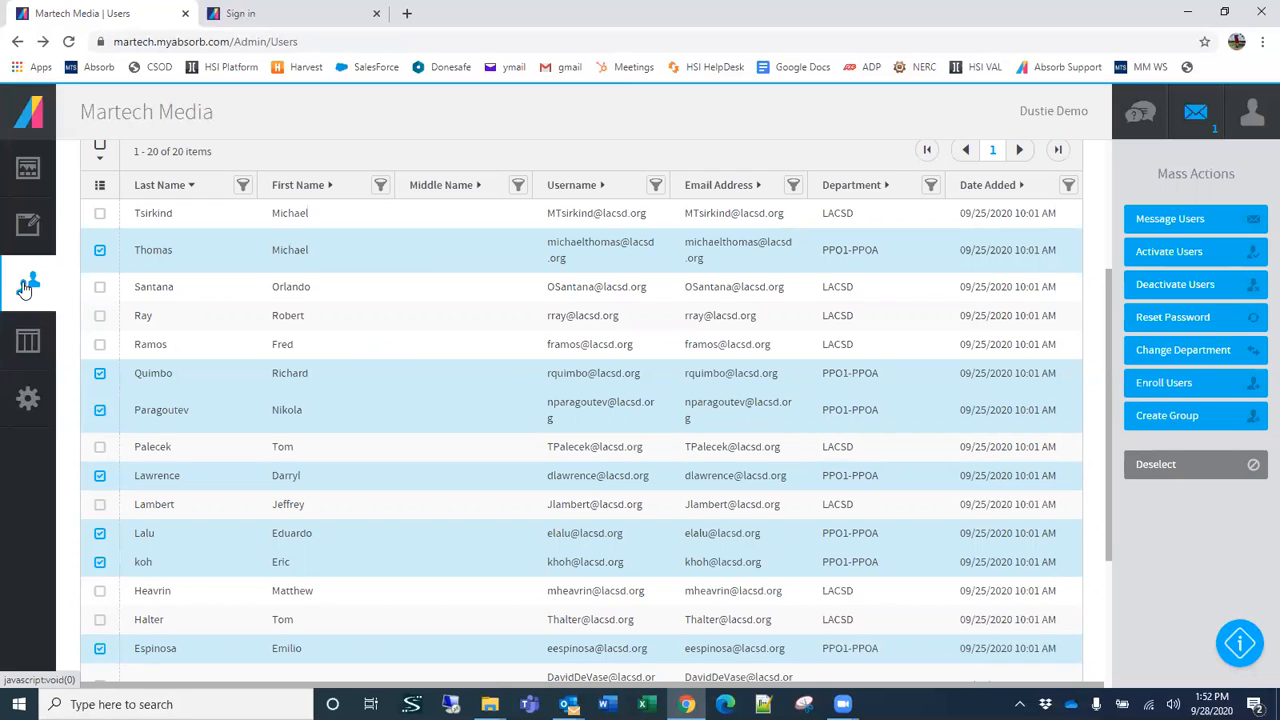
Step: Open the first listed user for editing and review the Info fields, including temporary password, department and active status
scroll(630, 490, "up", 3)
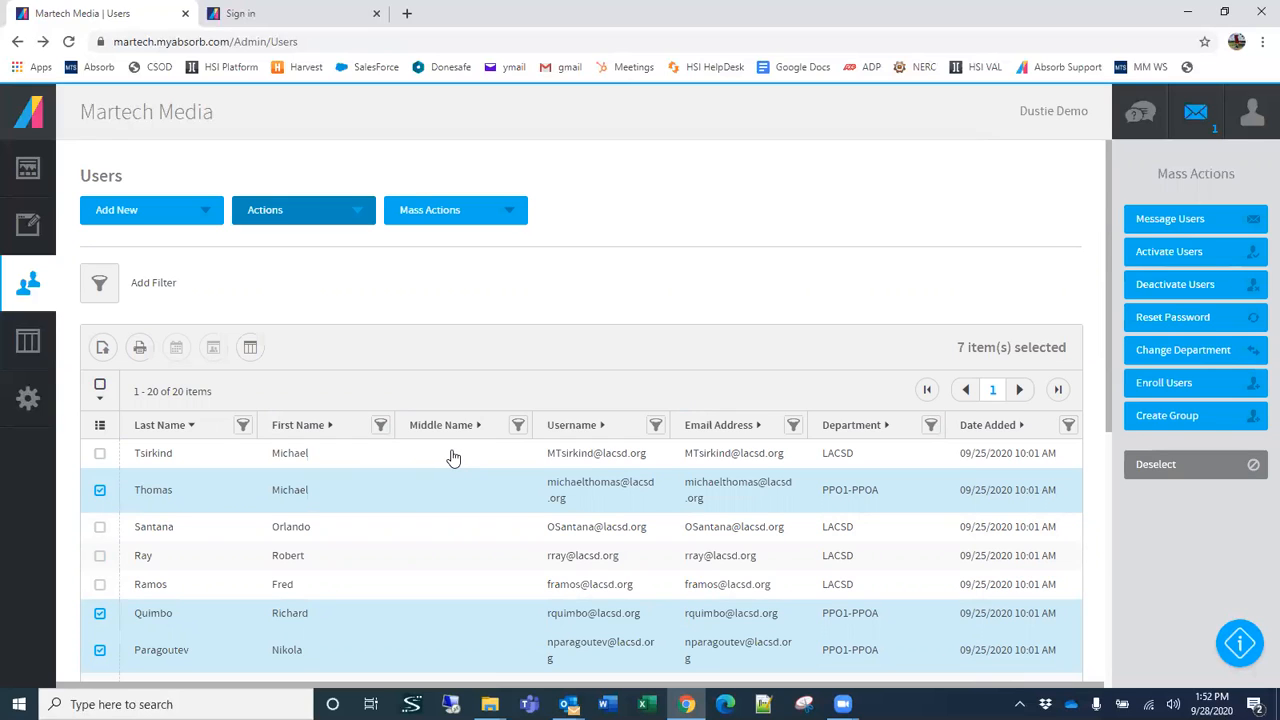
left_click(384, 458)
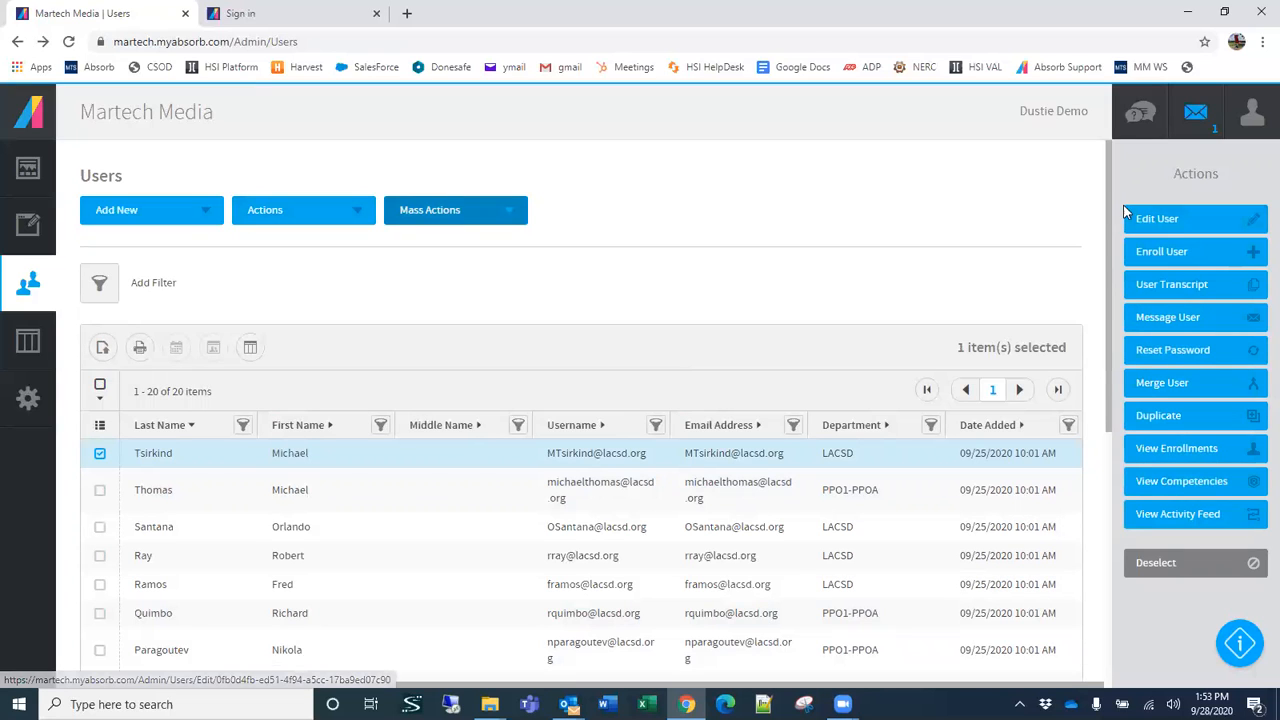
left_click(1185, 218)
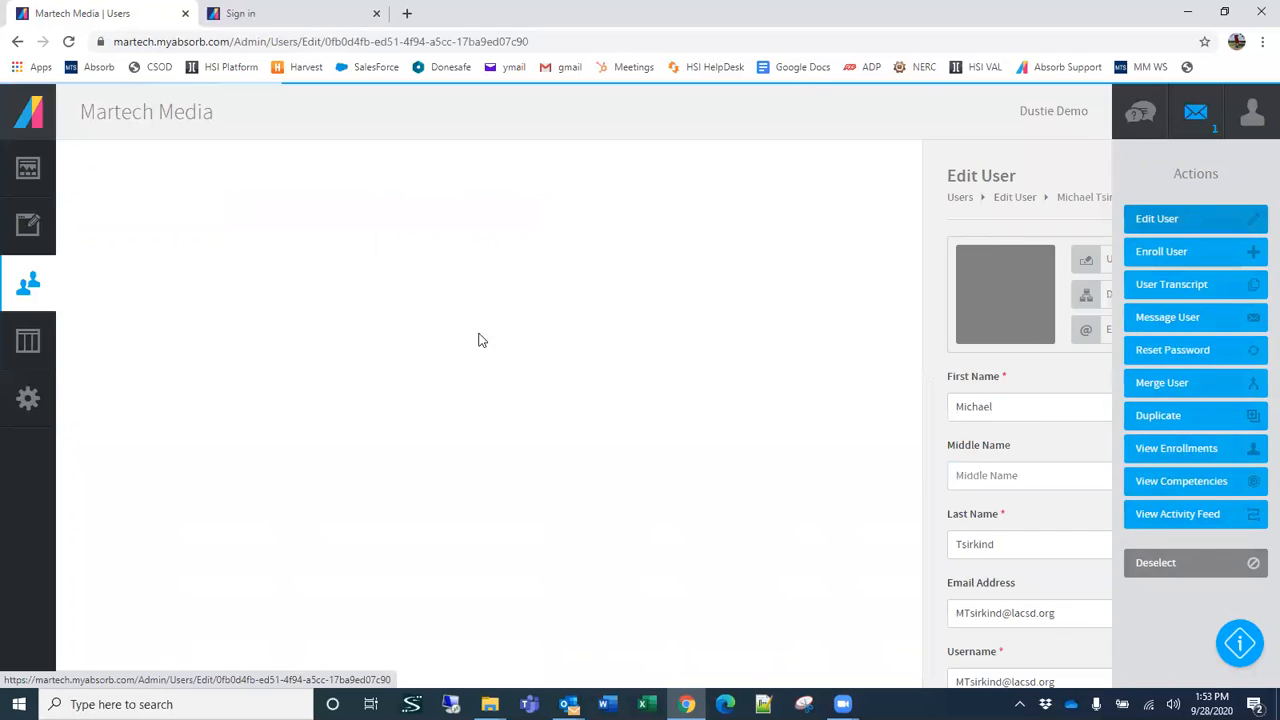
scroll(555, 472, "down", 1)
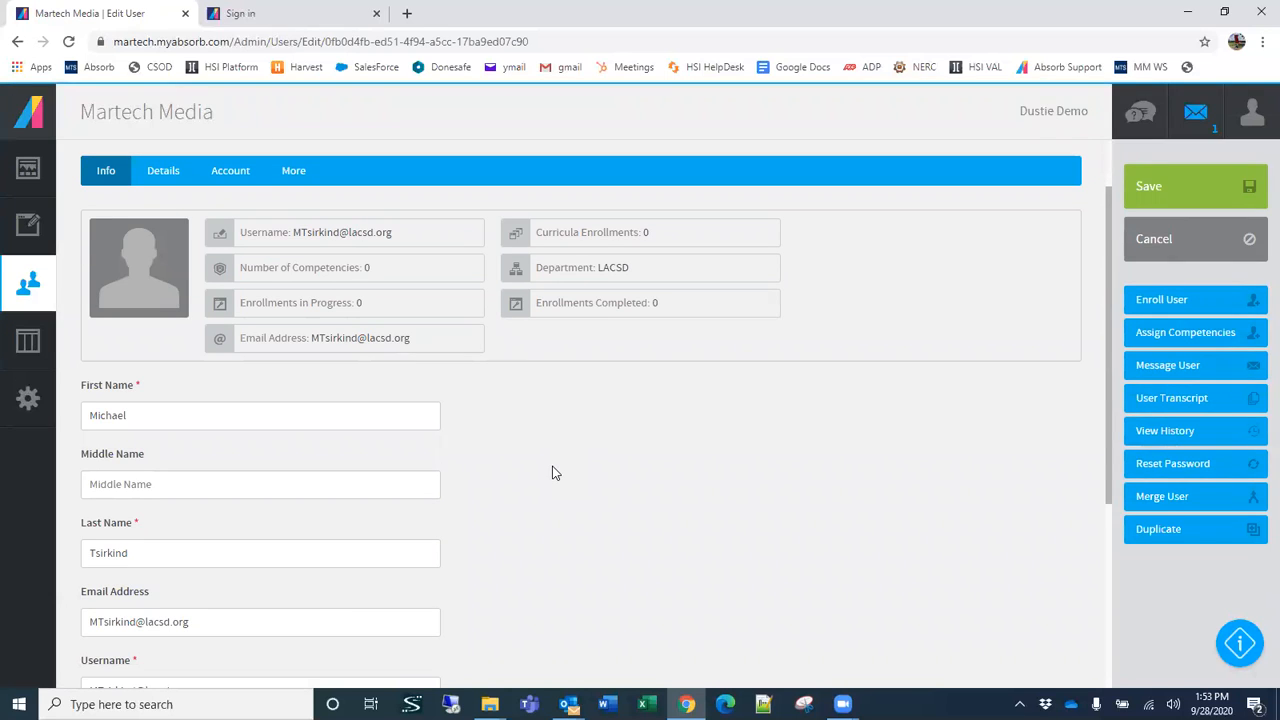
scroll(554, 480, "down", 1)
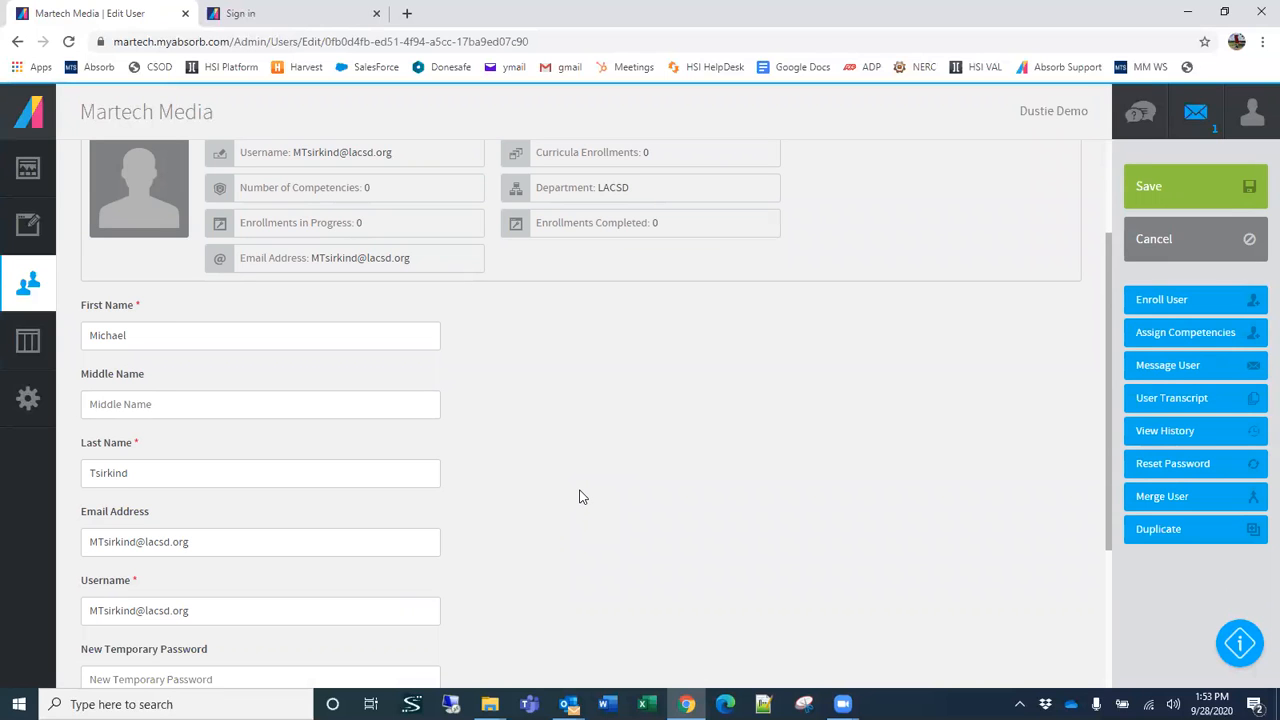
scroll(580, 498, "down", 2)
scroll(580, 497, "down", 1)
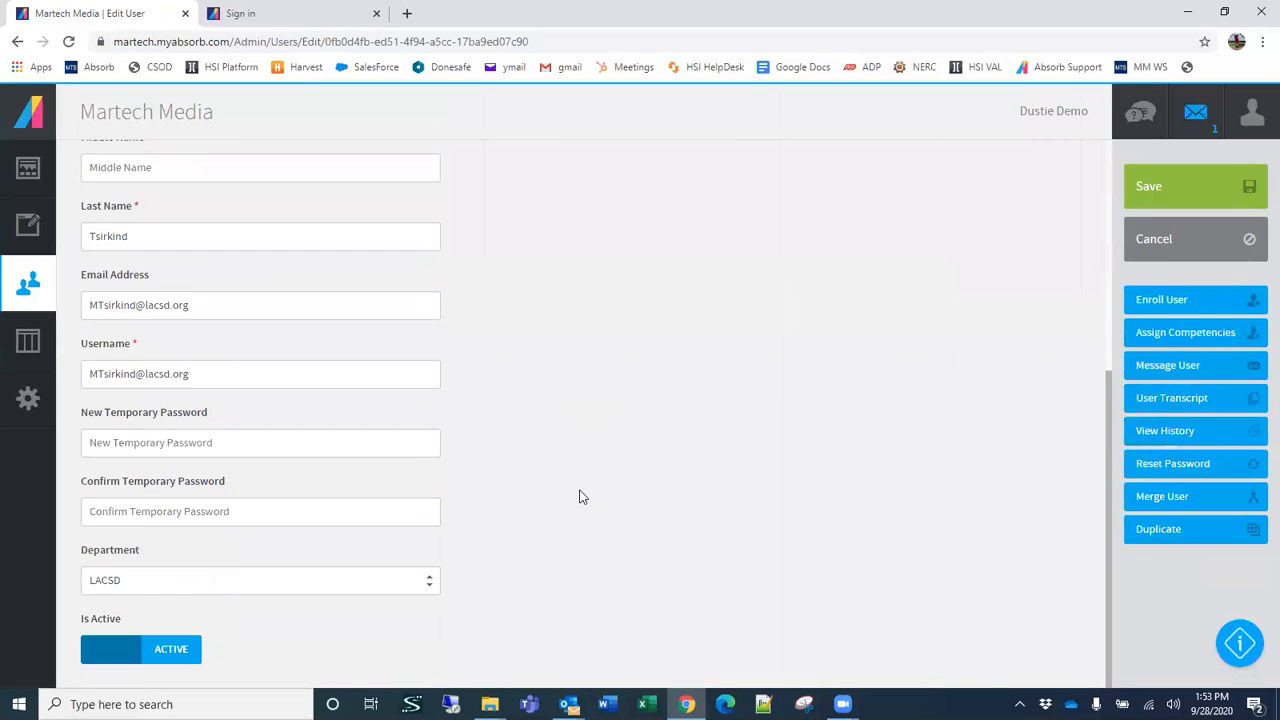
scroll(580, 497, "up", 5)
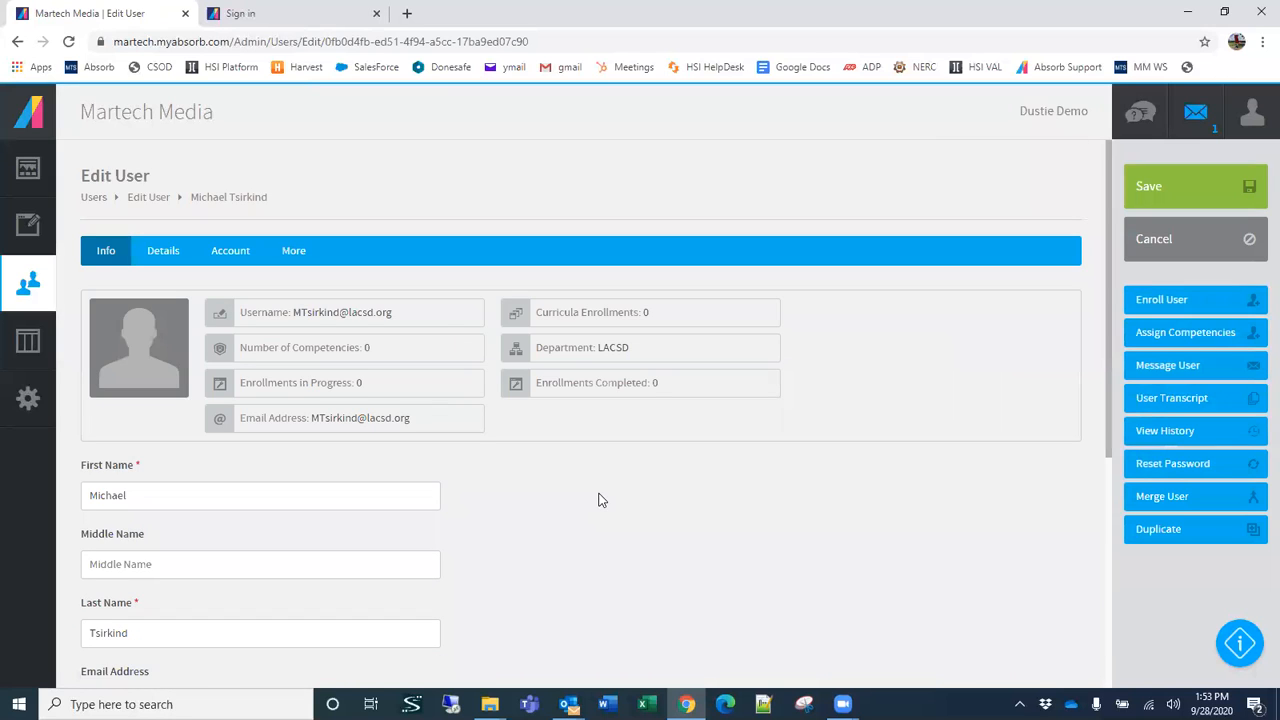
scroll(602, 490, "down", 2)
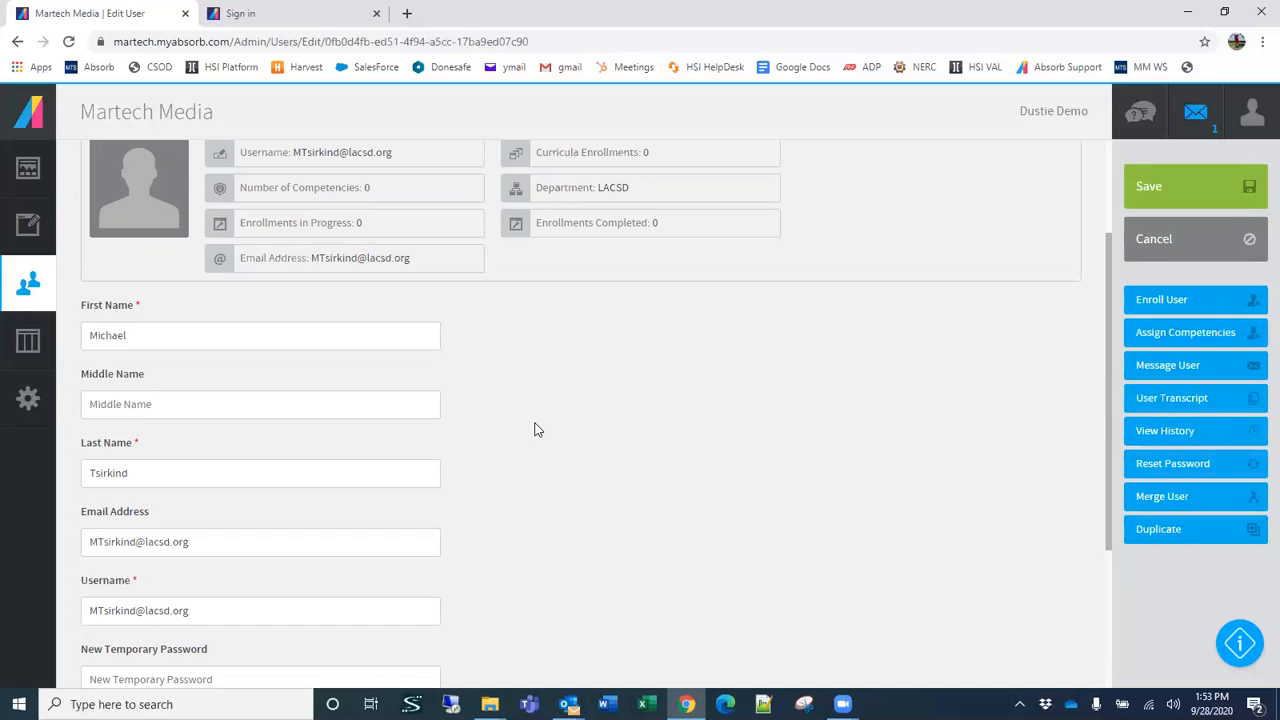
scroll(535, 430, "down", 3)
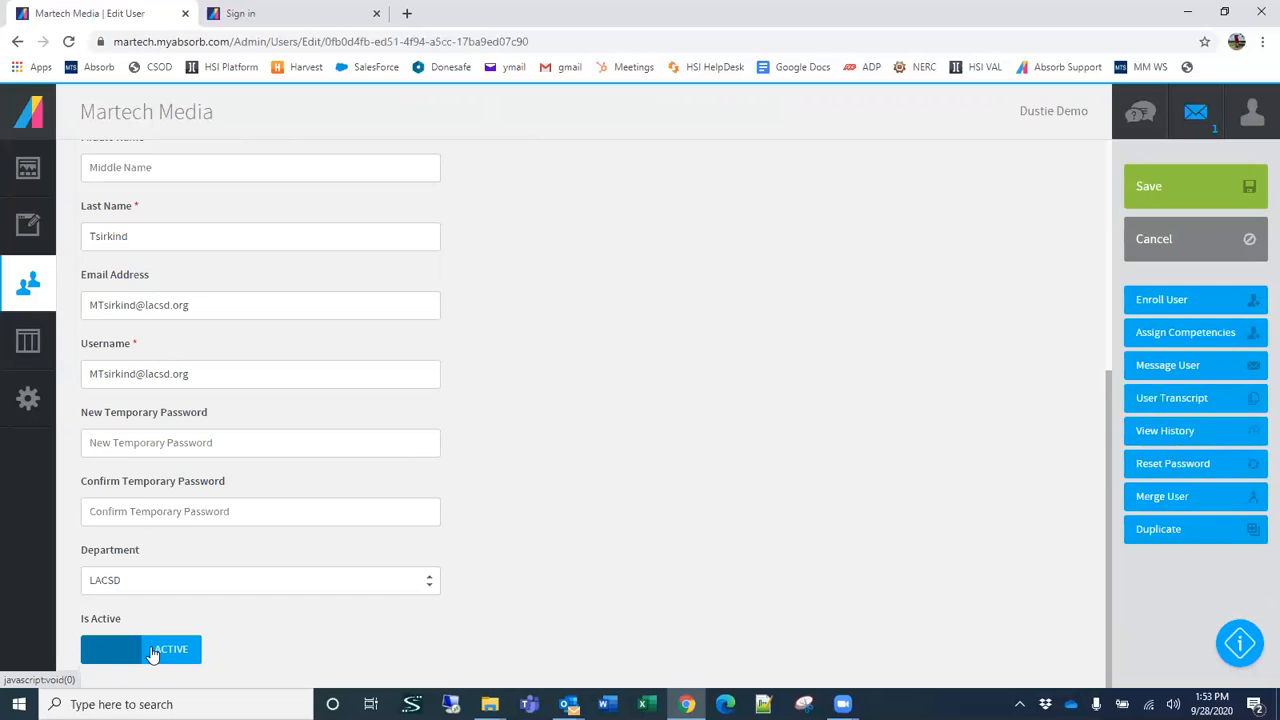
scroll(184, 611, "up", 4)
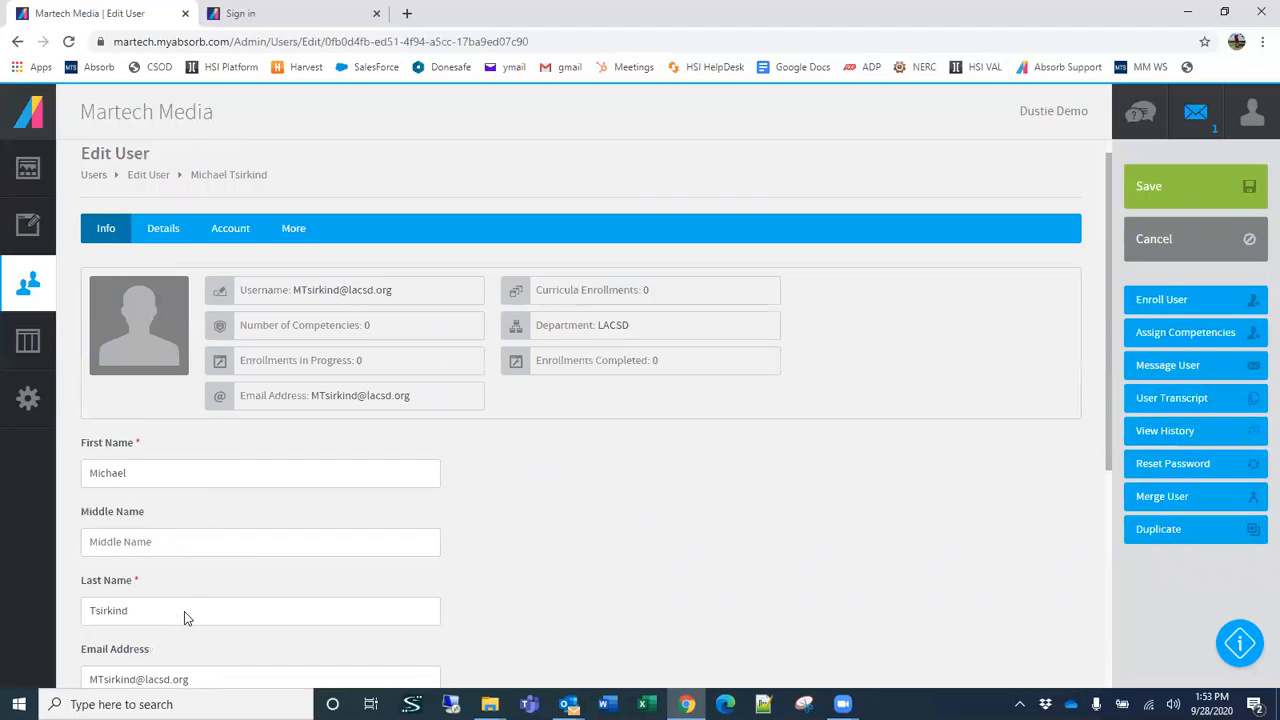
scroll(184, 611, "up", 1)
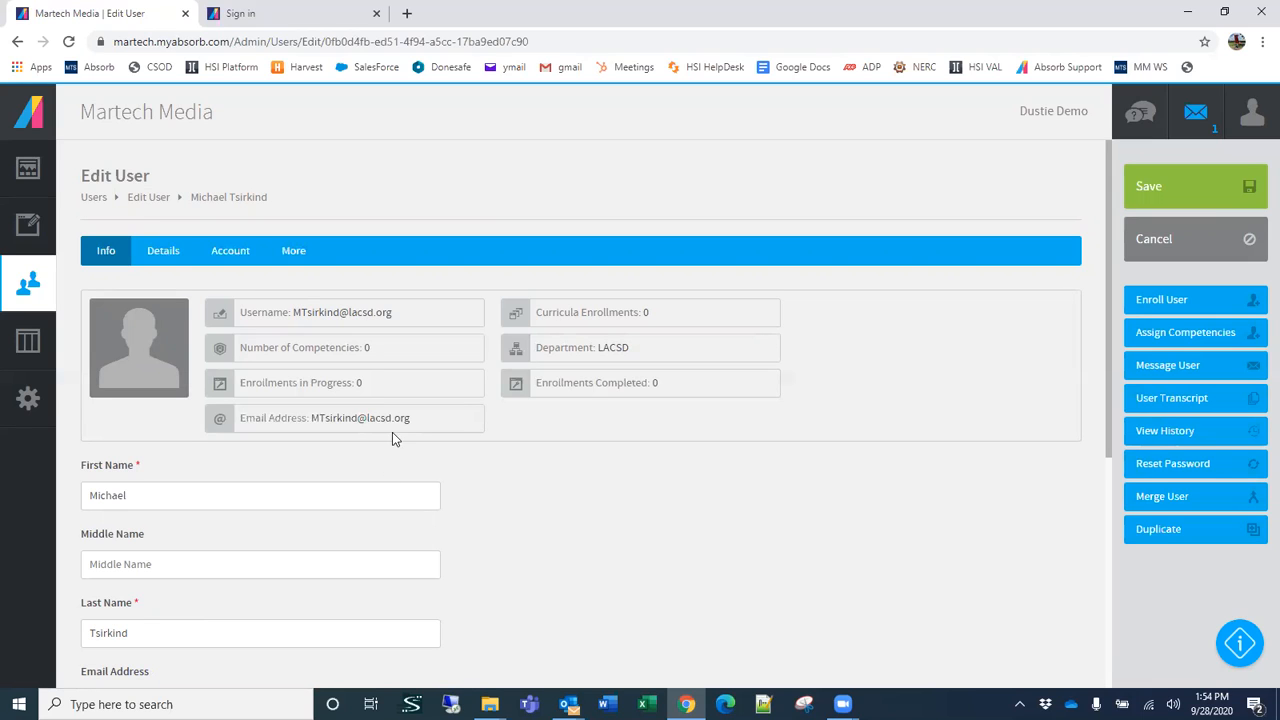
Step: Review the Details fields of the user's profile, from avatar, language and CC email addresses to job title, hire date and notes
left_click(155, 258)
scroll(450, 405, "down", 10)
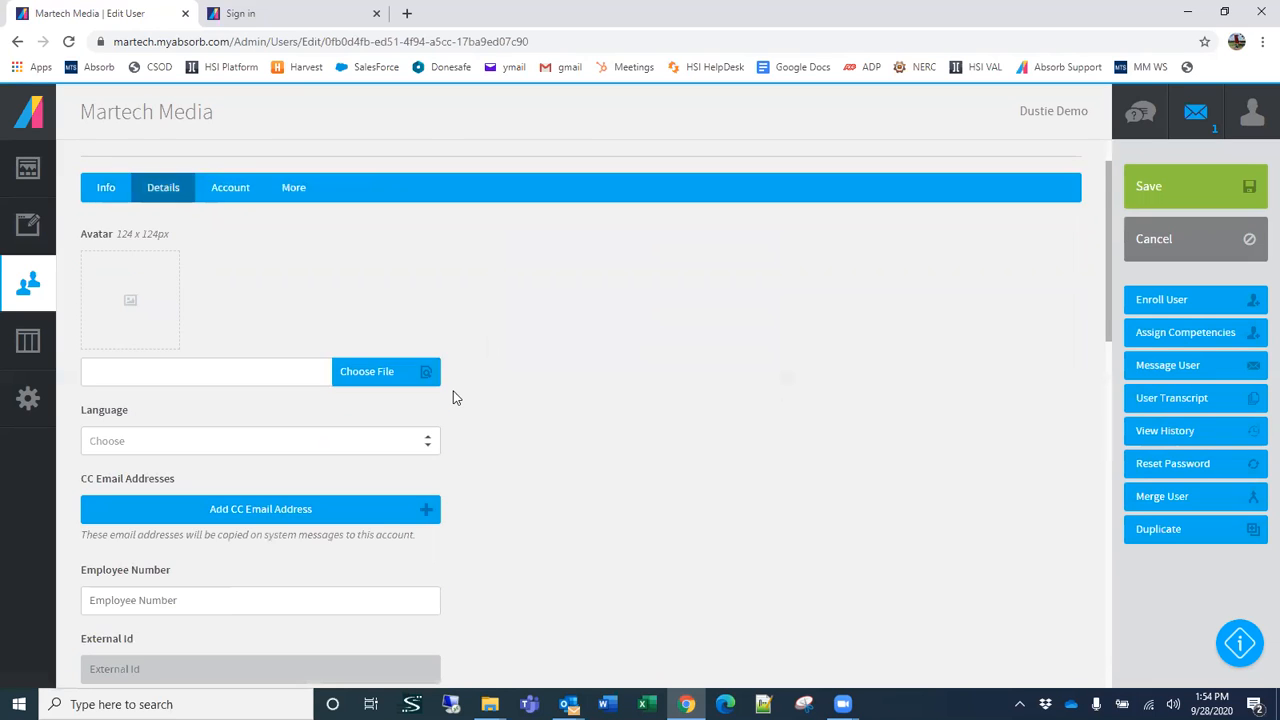
scroll(462, 425, "down", 1)
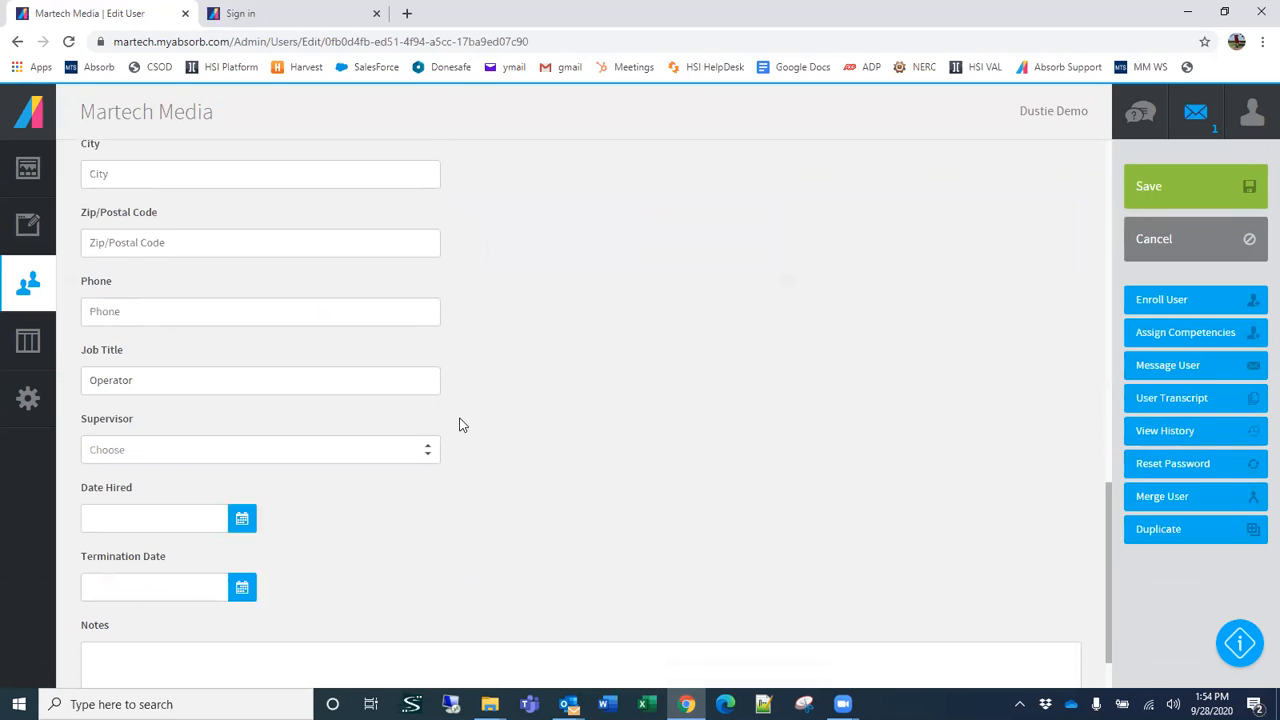
scroll(461, 425, "down", 1)
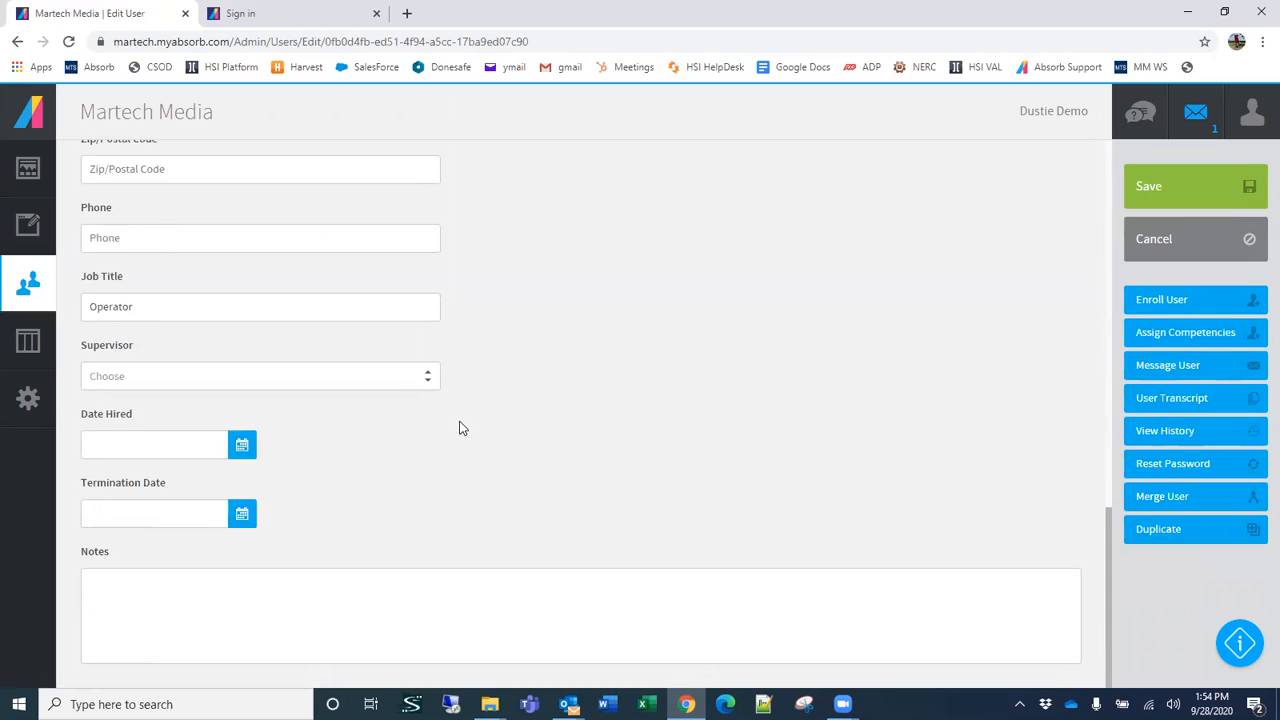
scroll(461, 425, "up", 4)
scroll(461, 418, "up", 5)
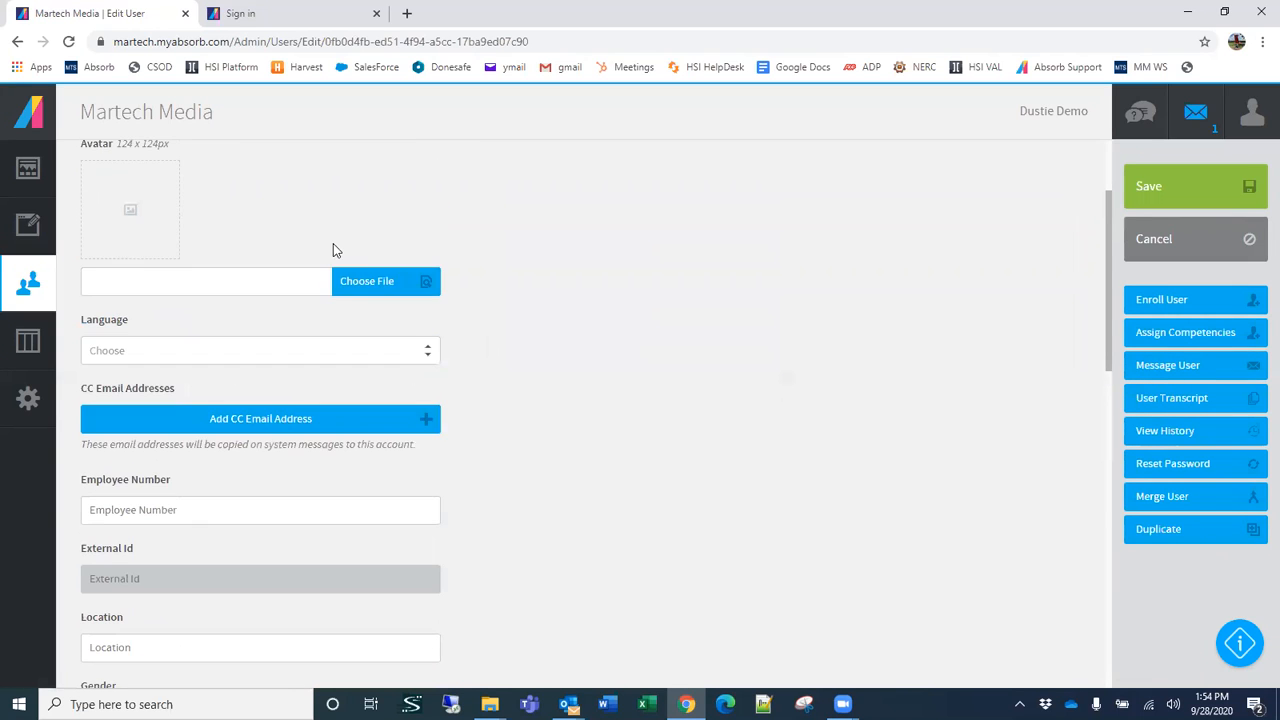
scroll(333, 249, "up", 2)
Step: Inspect the Supervisor choices in the profile's Details fields without picking anyone, and review the remaining fields
scroll(333, 249, "down", 2)
scroll(203, 524, "down", 8)
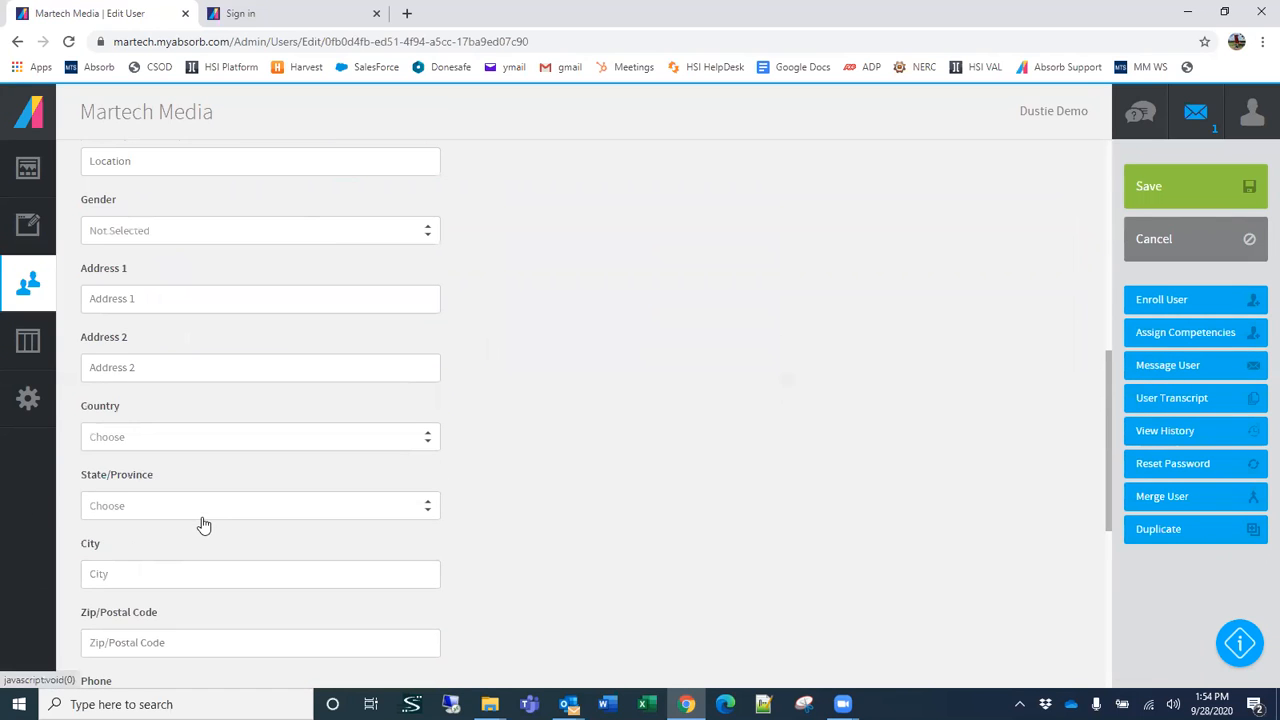
scroll(203, 524, "down", 1)
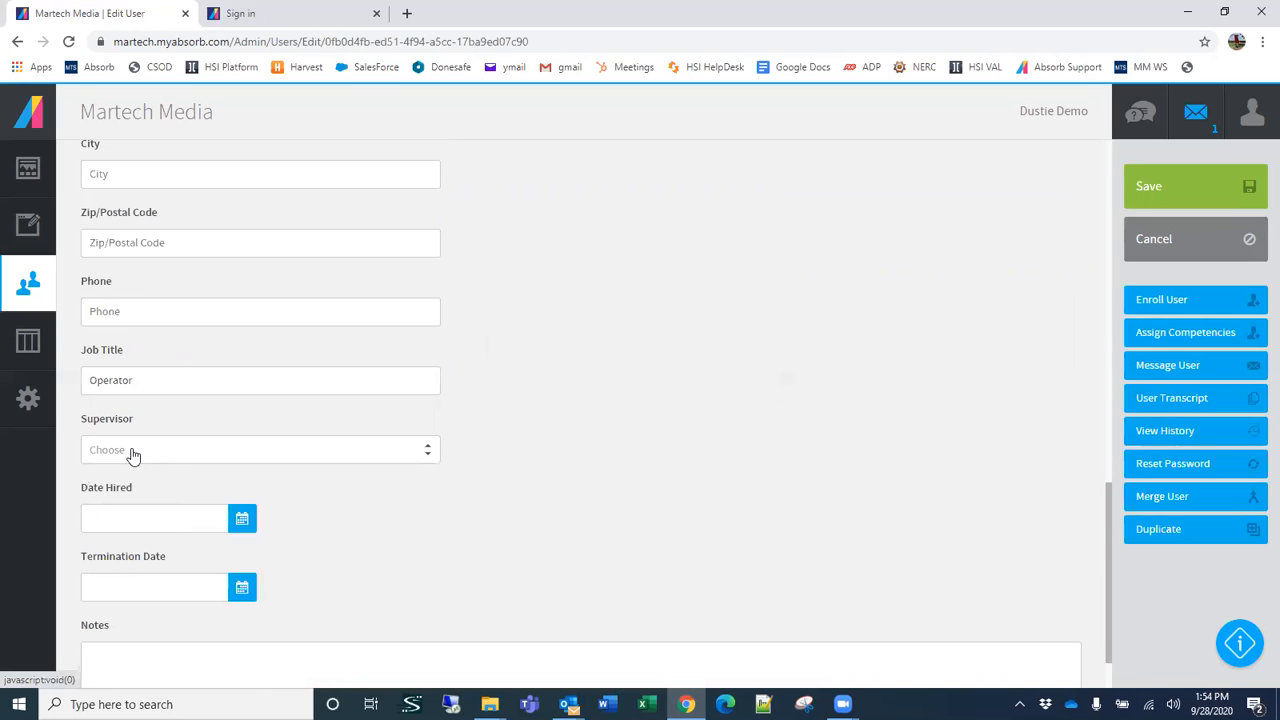
left_click(222, 452)
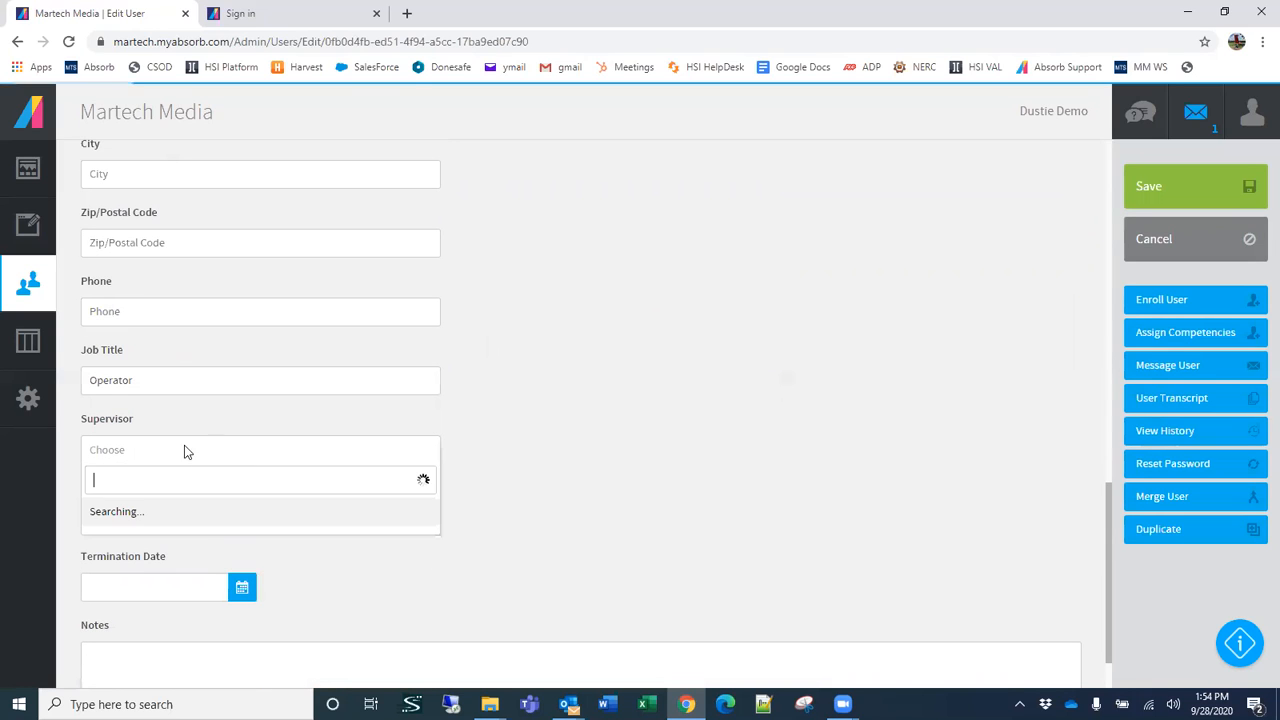
left_click(560, 461)
scroll(563, 463, "up", 5)
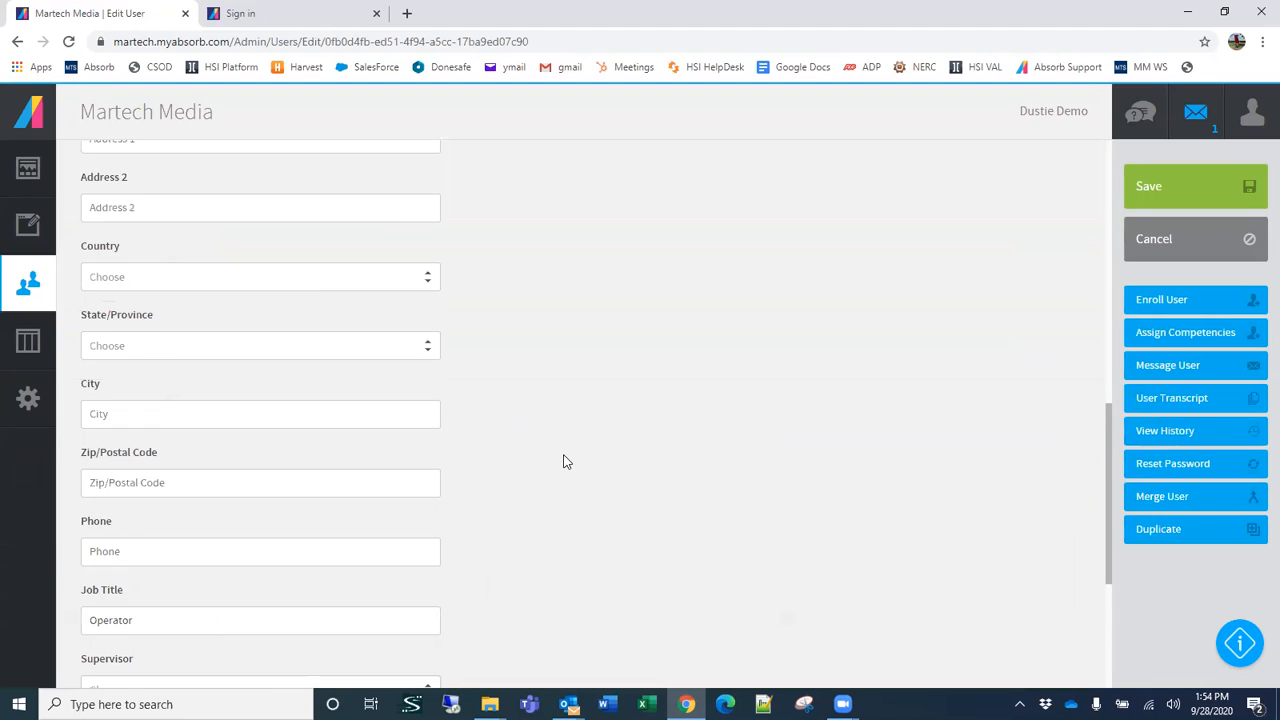
scroll(620, 449, "up", 5)
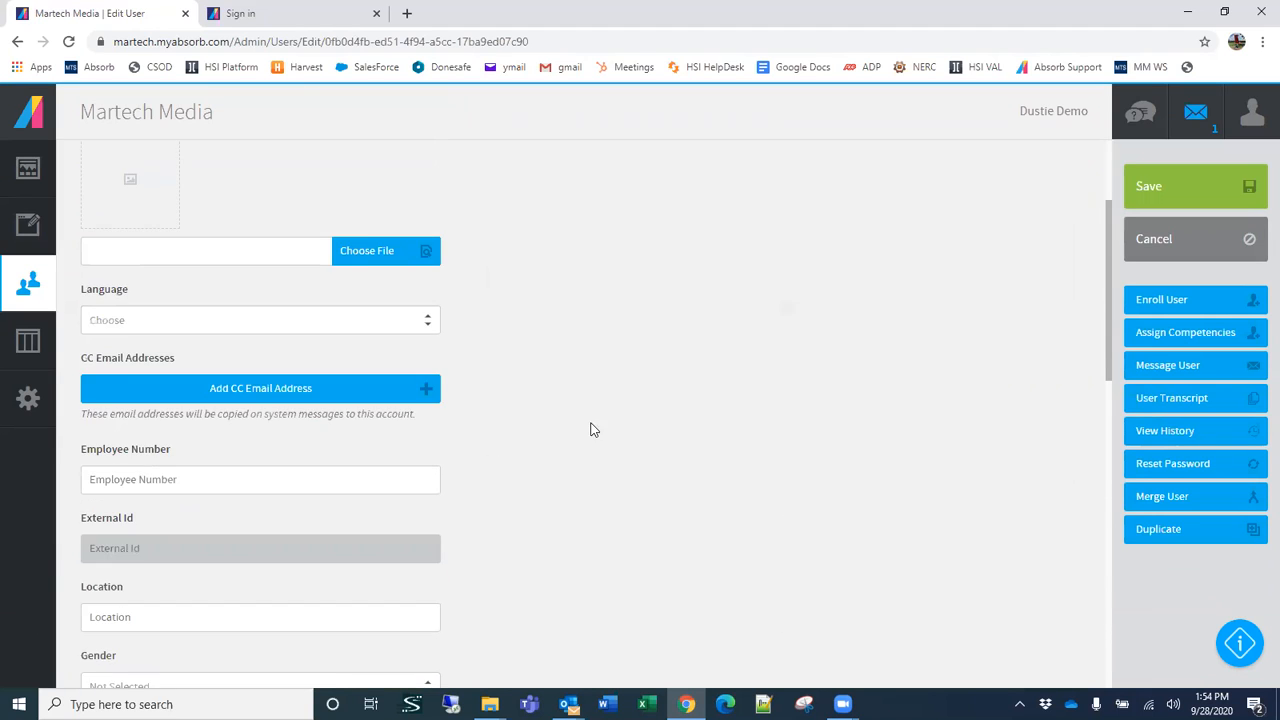
Step: Review the profile's Account access settings and its More fields, and leave the profile without saving changes
left_click(232, 258)
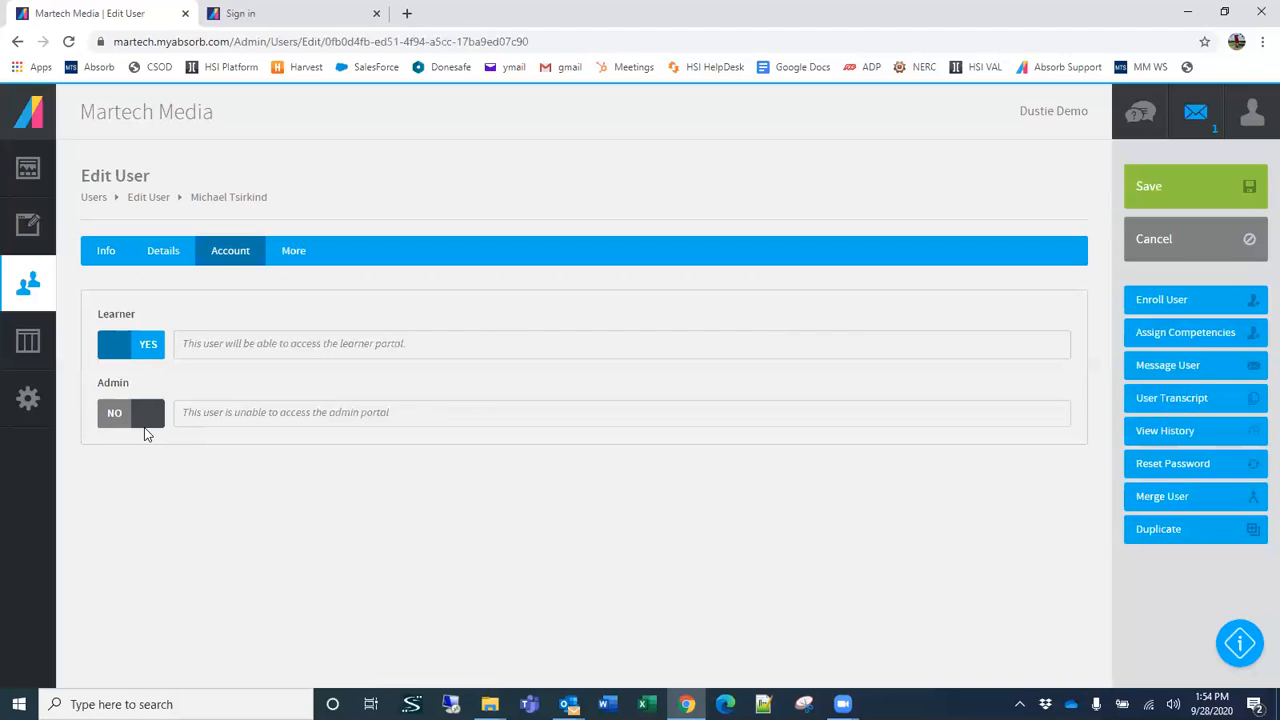
left_click(299, 252)
scroll(565, 405, "down", 2)
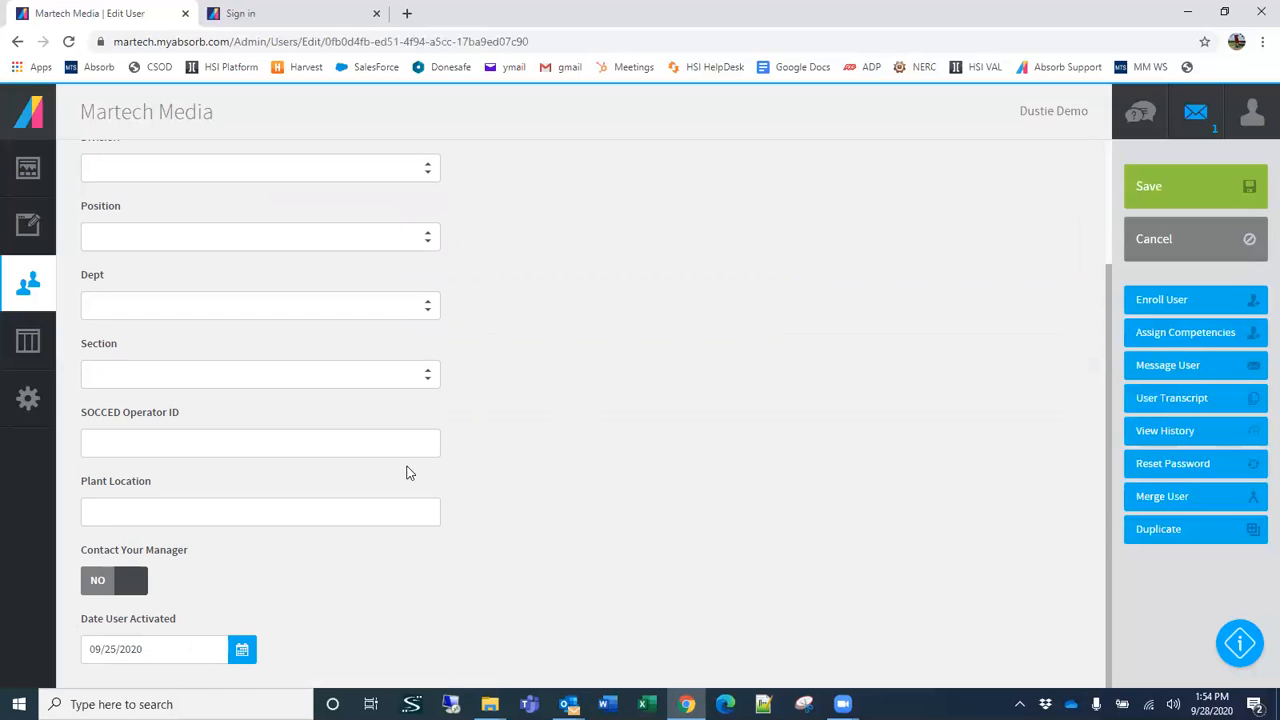
scroll(613, 394, "up", 3)
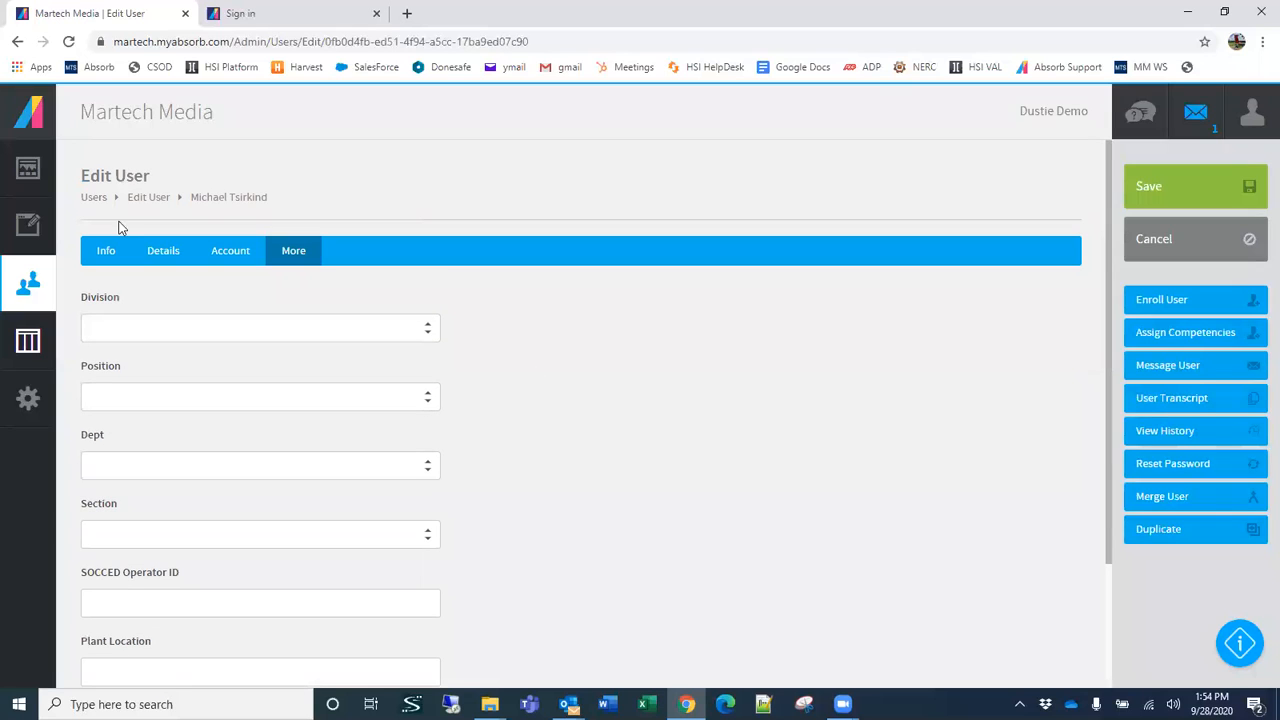
scroll(720, 469, "down", 1)
scroll(720, 469, "up", 1)
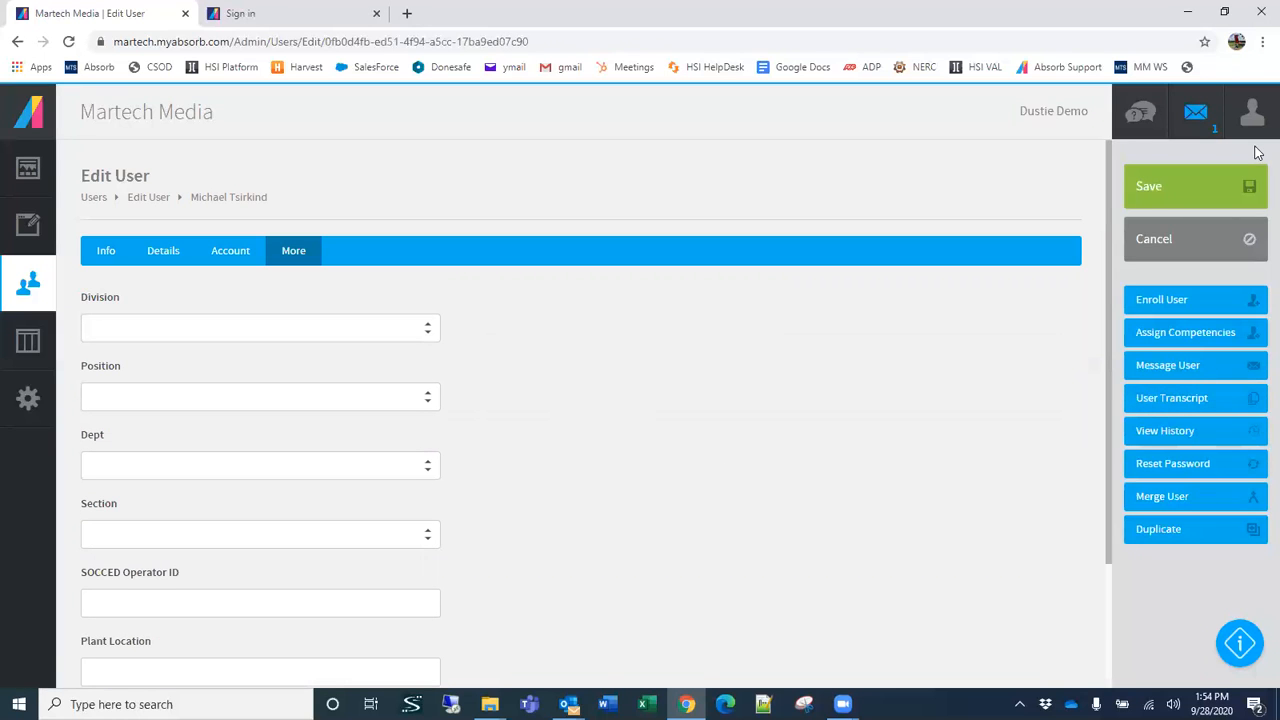
left_click(1178, 239)
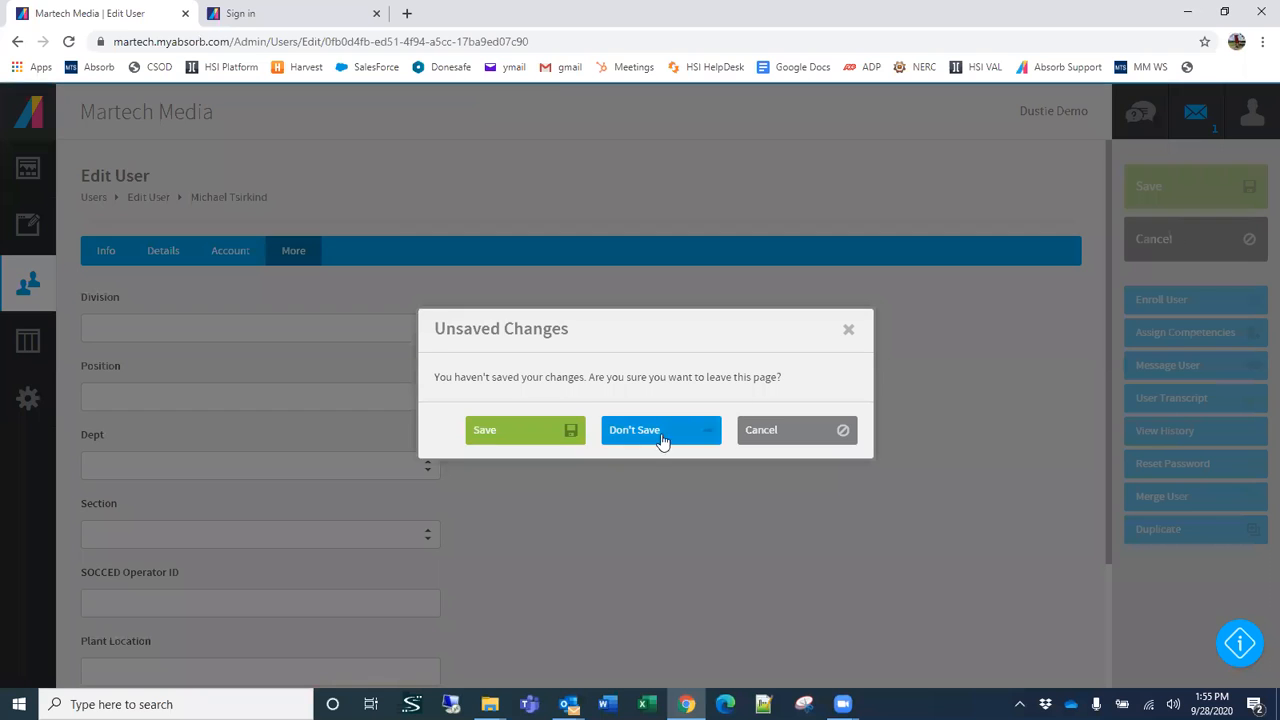
left_click(663, 441)
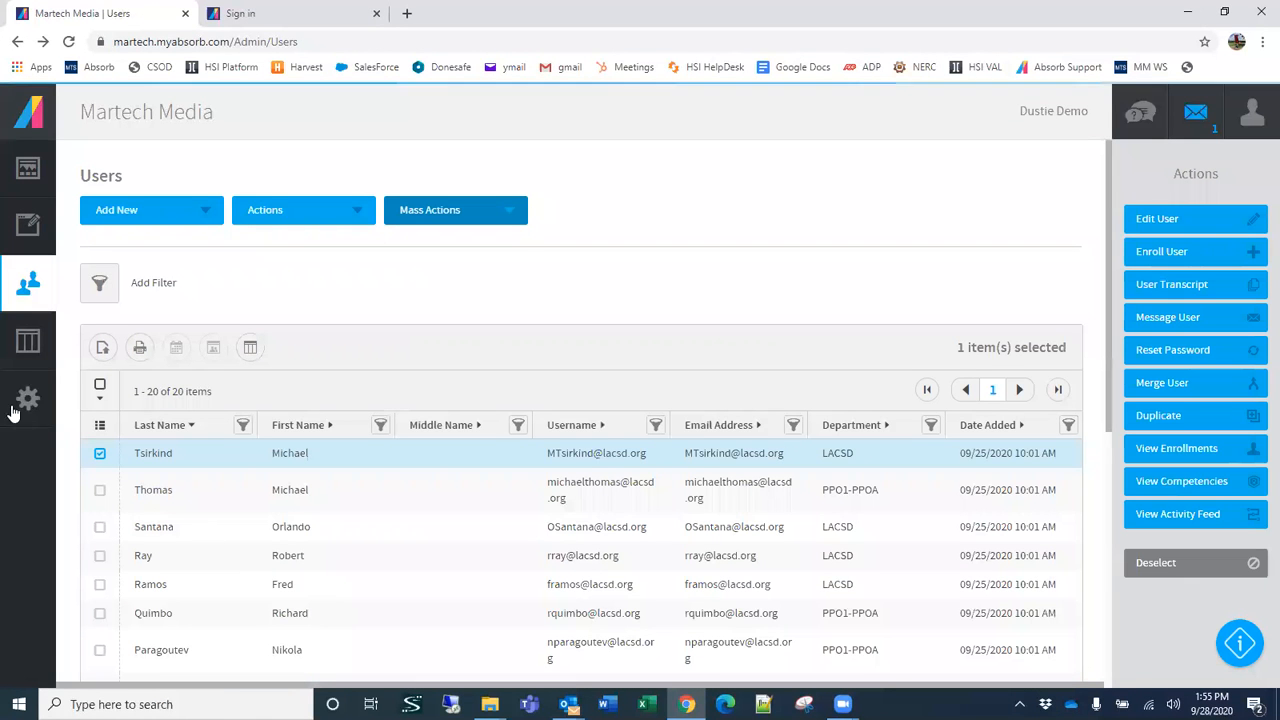
Step: Add the Is Admin column to the Users list and look over its values
left_click(97, 426)
scroll(121, 592, "down", 2)
scroll(123, 592, "down", 1)
left_click(92, 577)
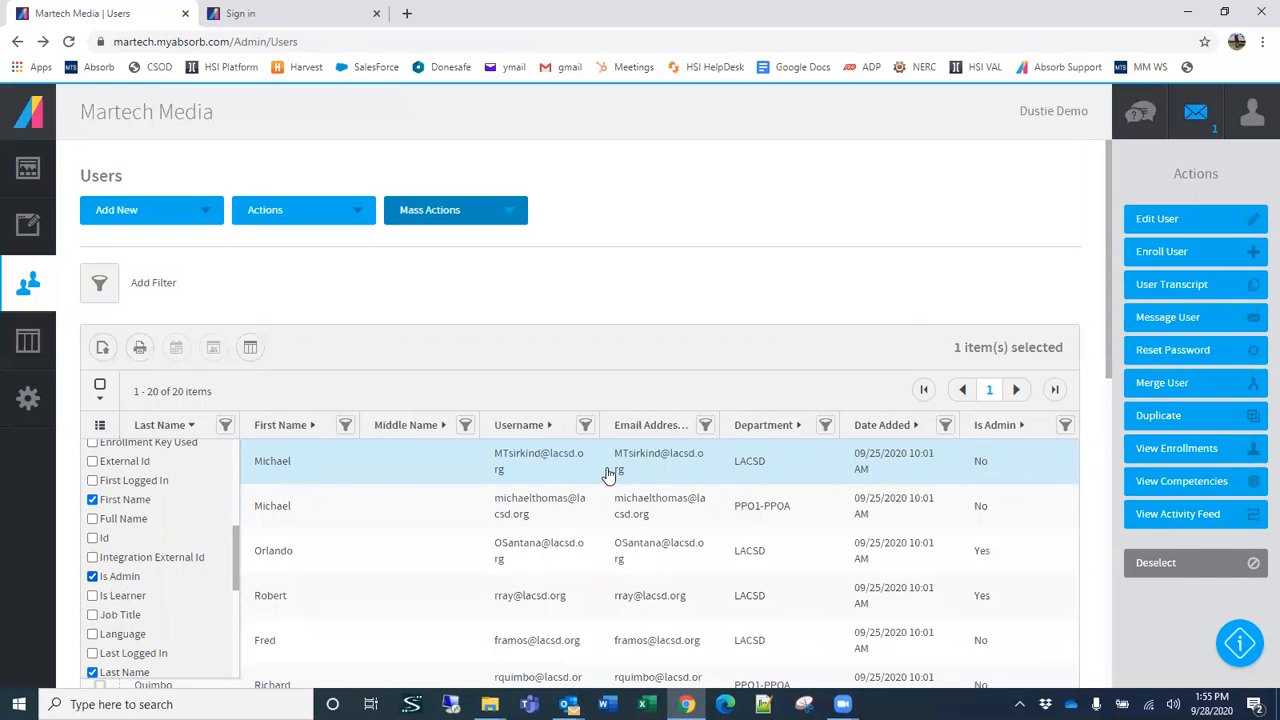
left_click(906, 277)
scroll(1028, 503, "down", 2)
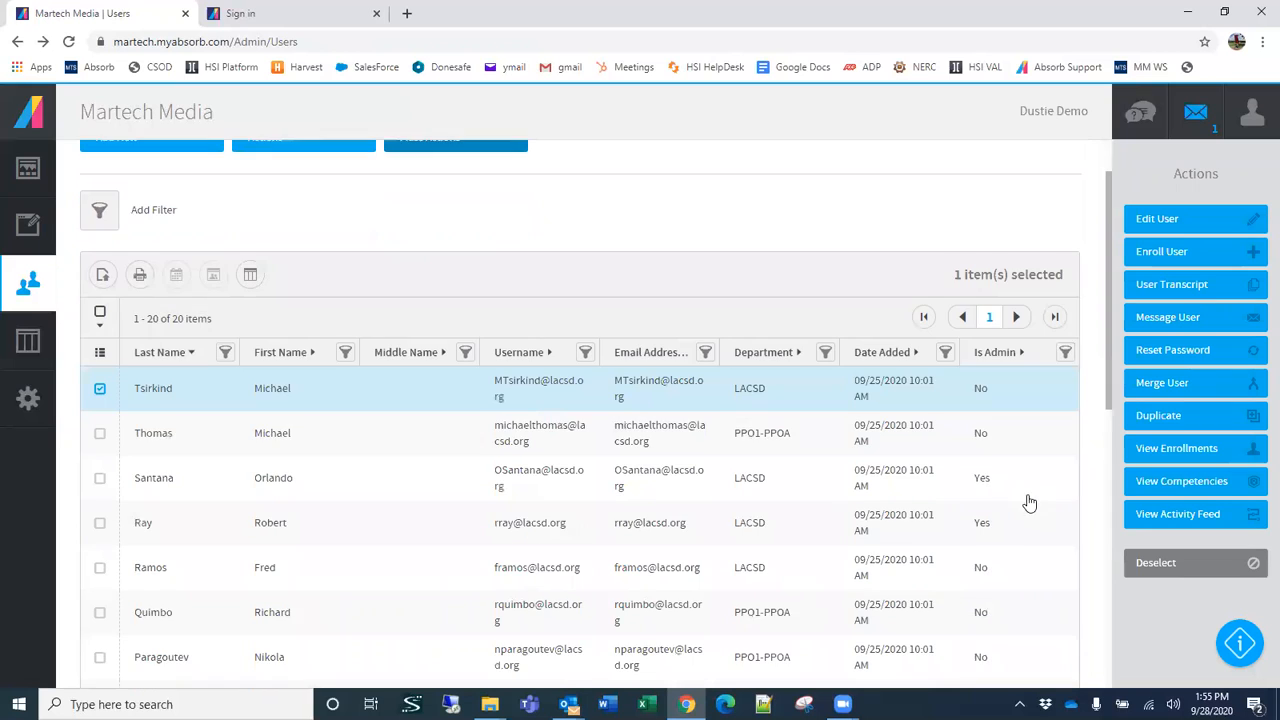
scroll(1006, 475, "up", 1)
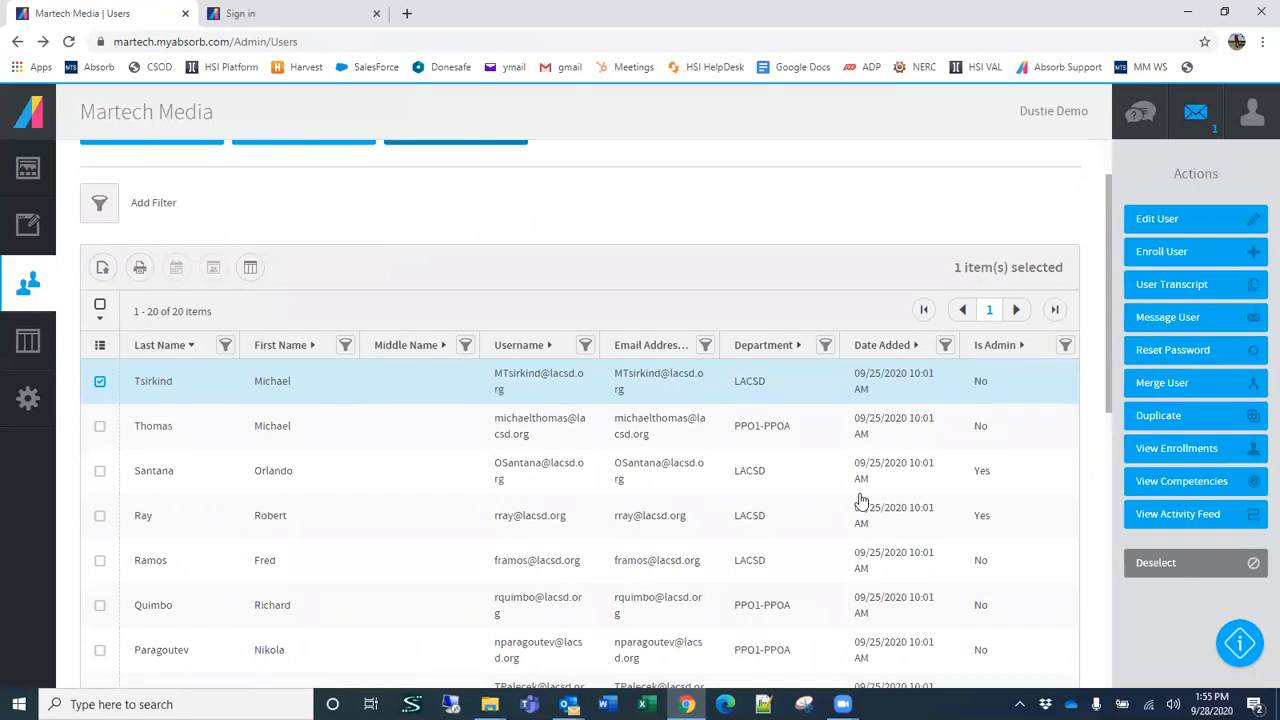
scroll(597, 365, "up", 1)
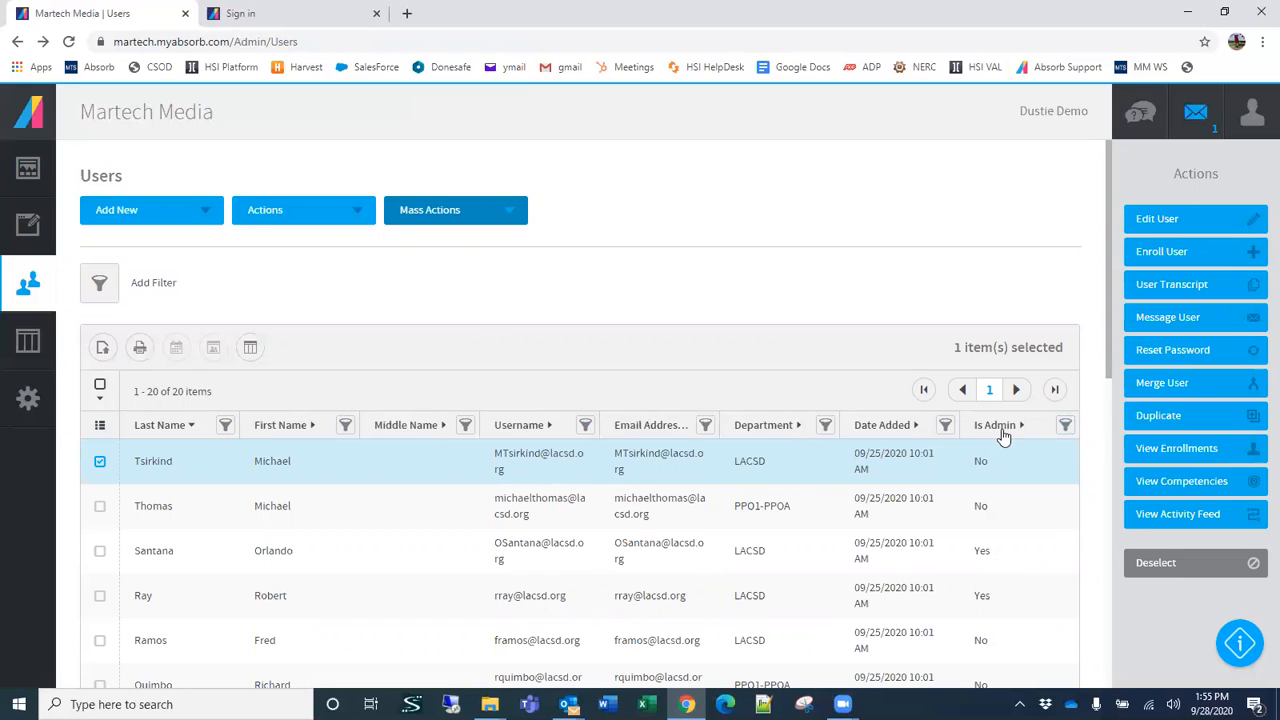
Step: Filter the Users list to users whose Is Admin value is Yes
left_click(1065, 427)
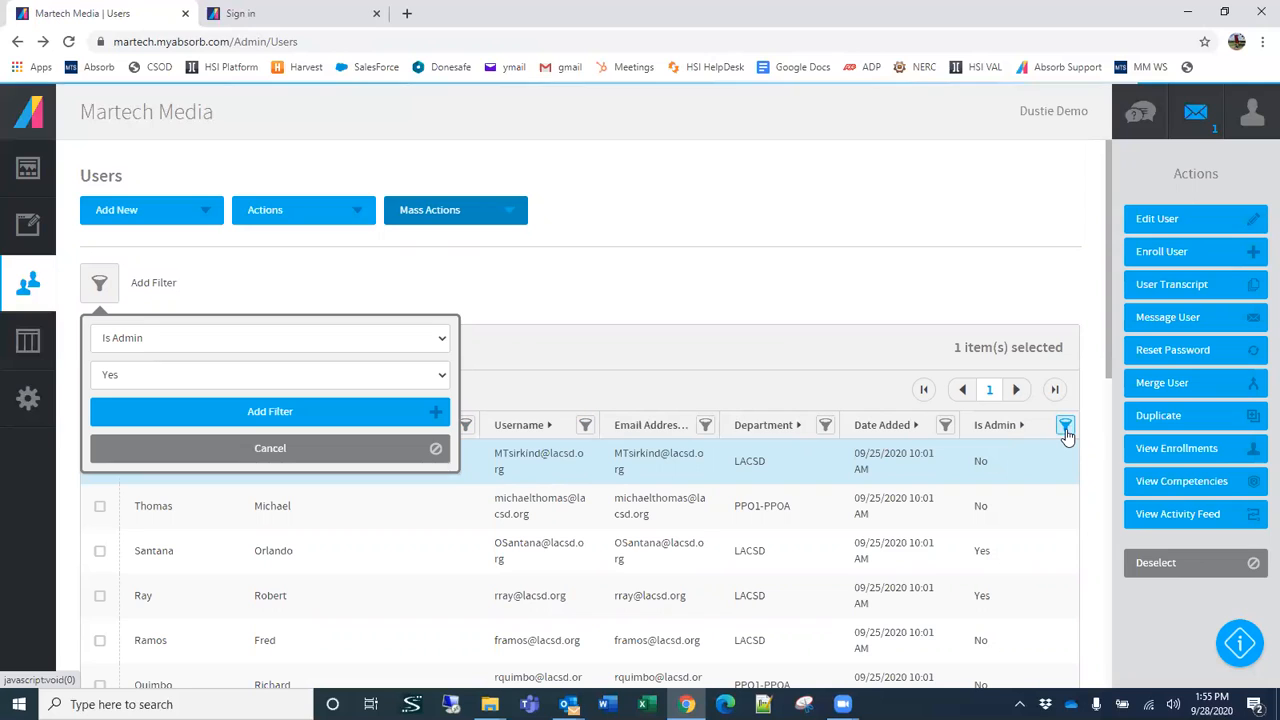
left_click(154, 372)
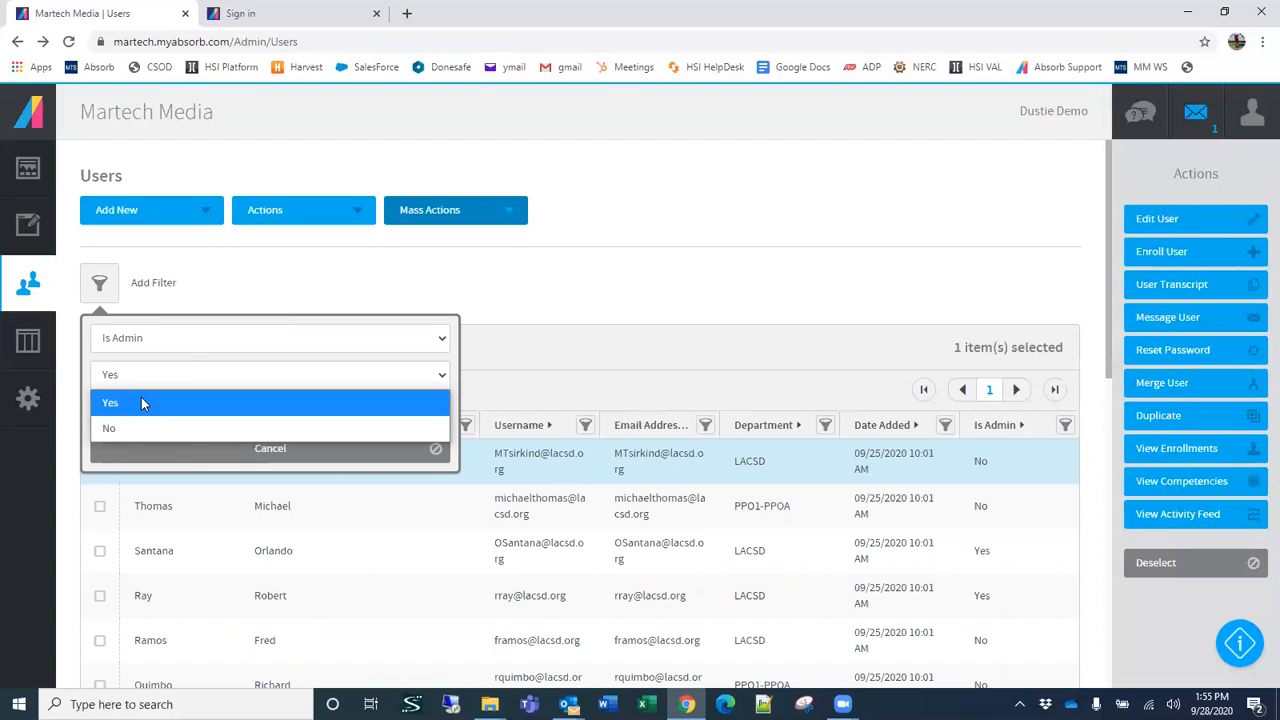
left_click(142, 403)
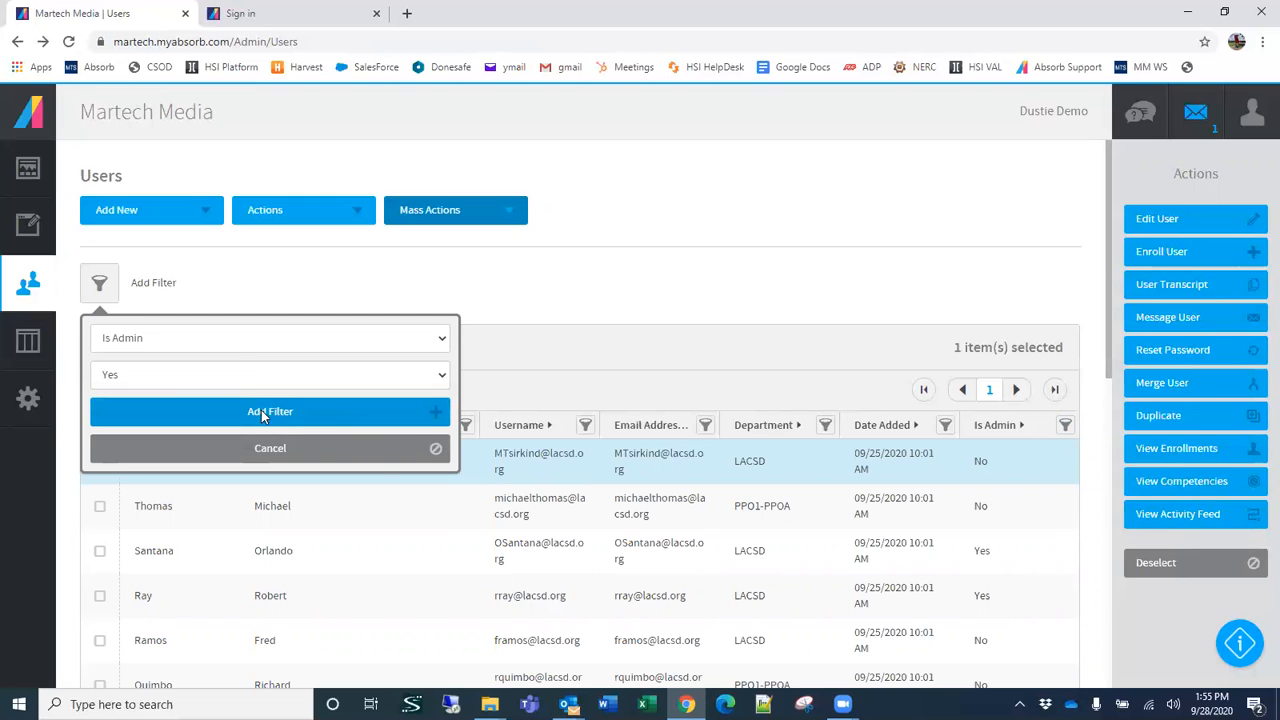
left_click(263, 412)
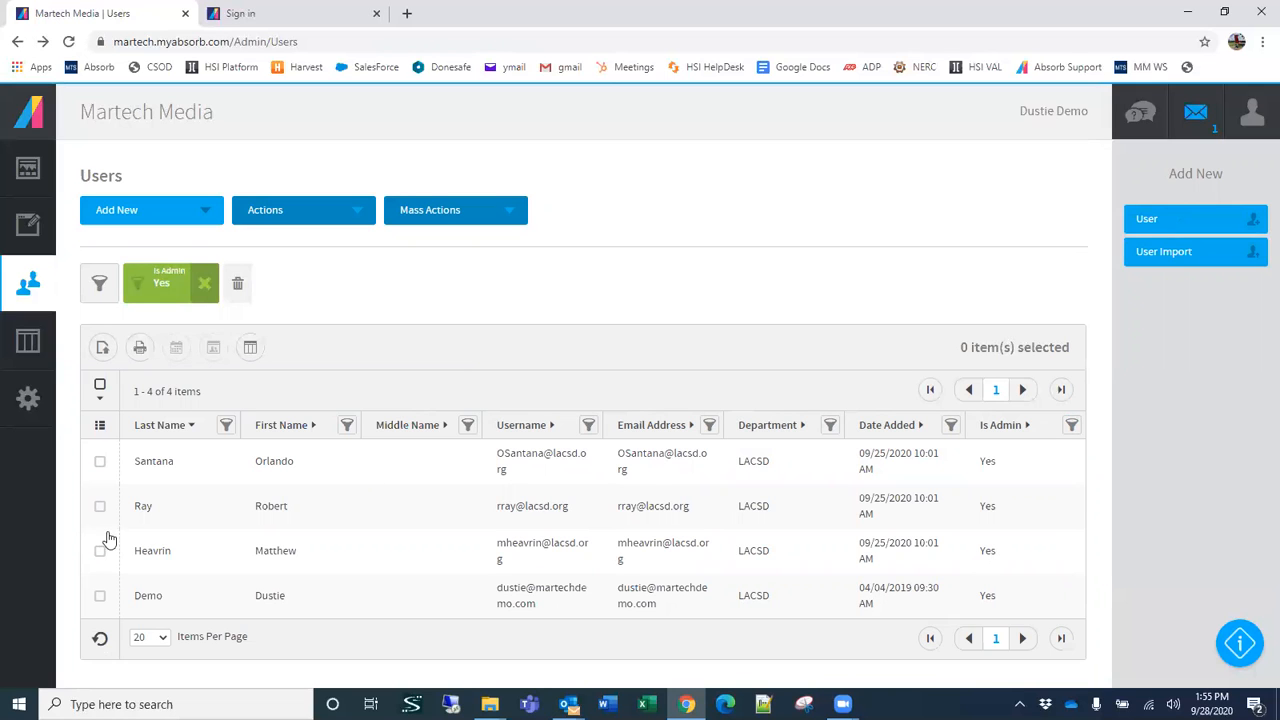
Step: Select all four filtered admin users and dismiss the Lenovo Vantage update prompt
left_click(99, 461)
left_click(100, 506)
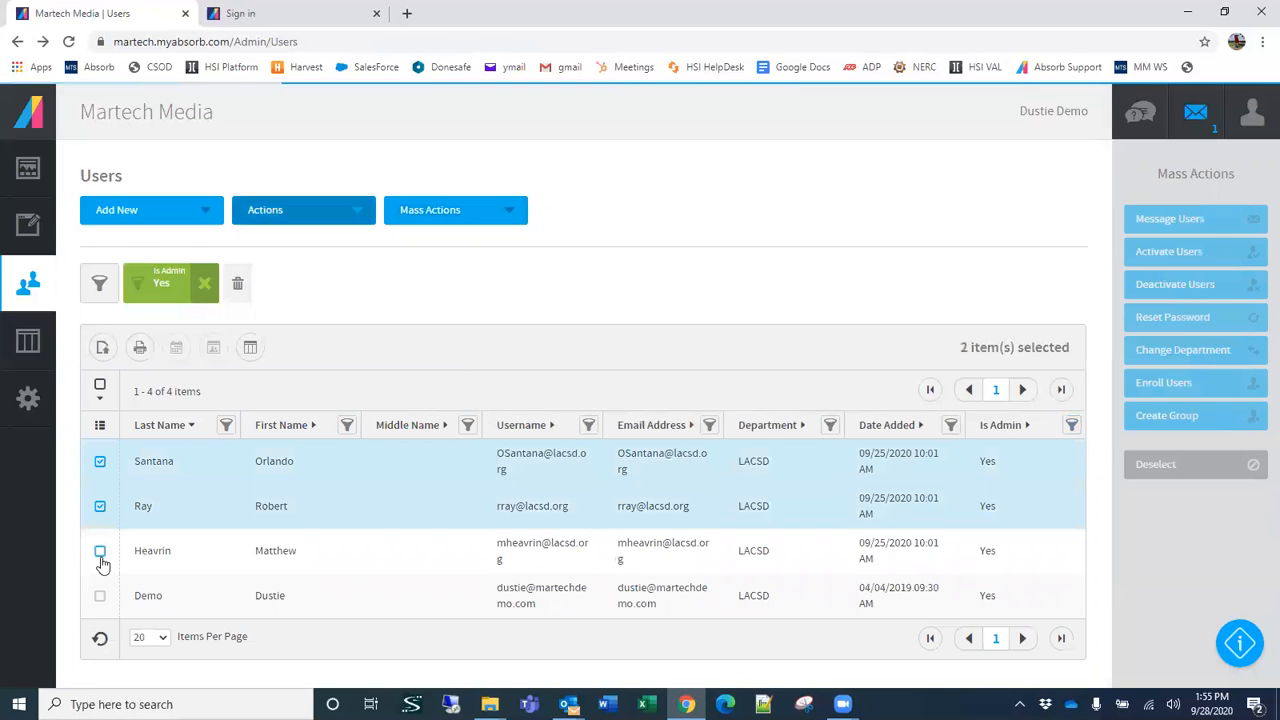
left_click(99, 551)
left_click(99, 598)
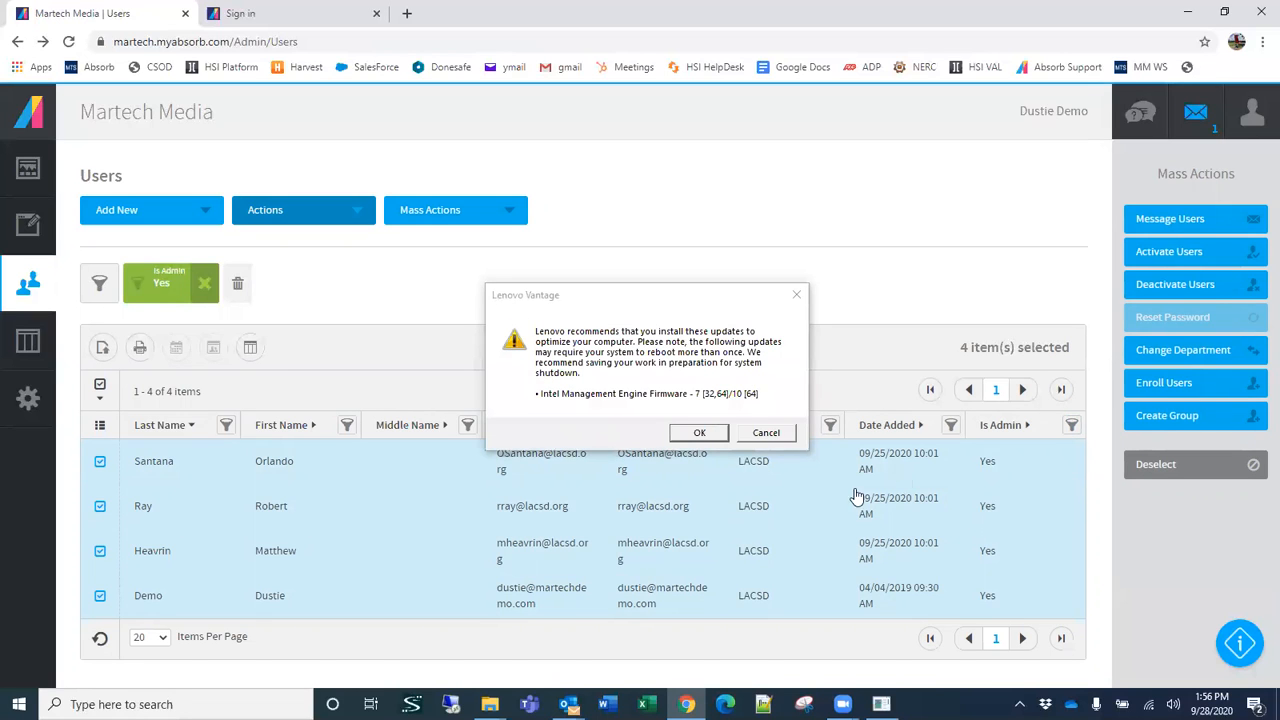
left_click(768, 433)
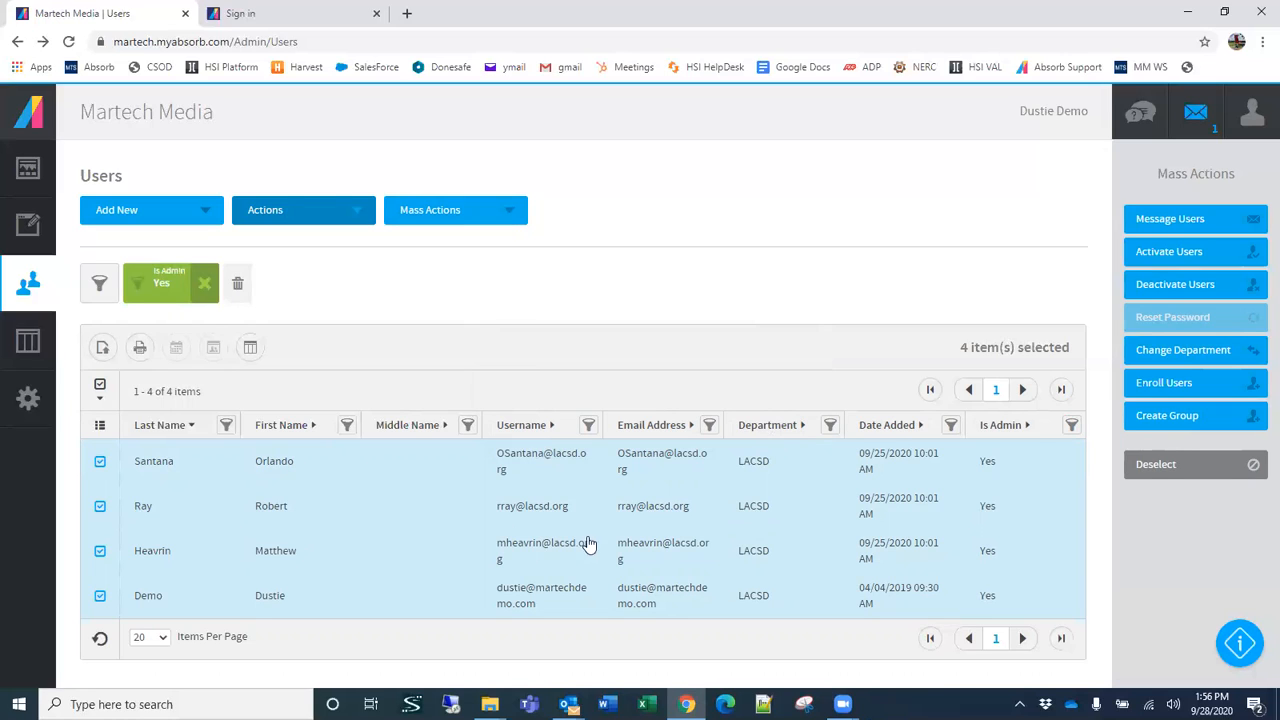
Step: Start a new group from the four selected admins and enter Admin as its name
left_click(1163, 420)
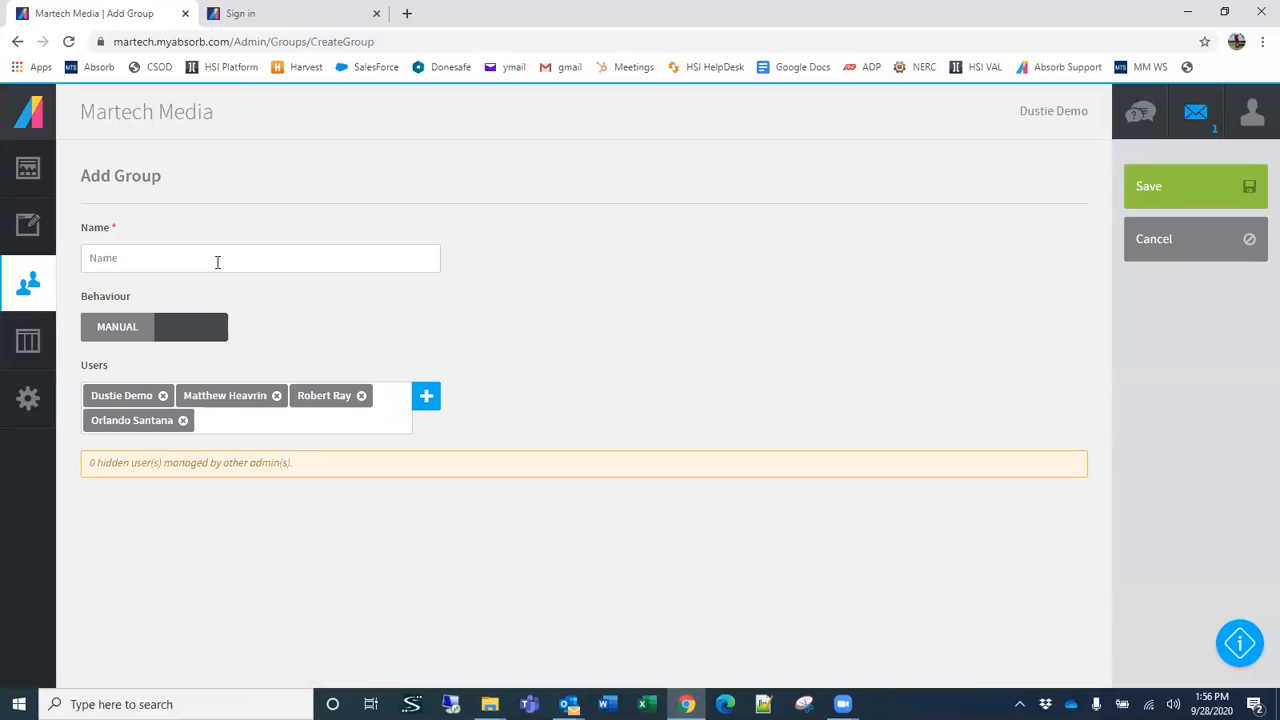
type("Admins")
key("BackSpace")
key("BackSpace")
key("BackSpace")
key("BackSpace")
key("BackSpace")
type("LASD")
double_click(163, 253)
left_click(111, 258)
left_click_drag(102, 259, 134, 259)
left_click(132, 258)
double_click(147, 259)
type("Admin")
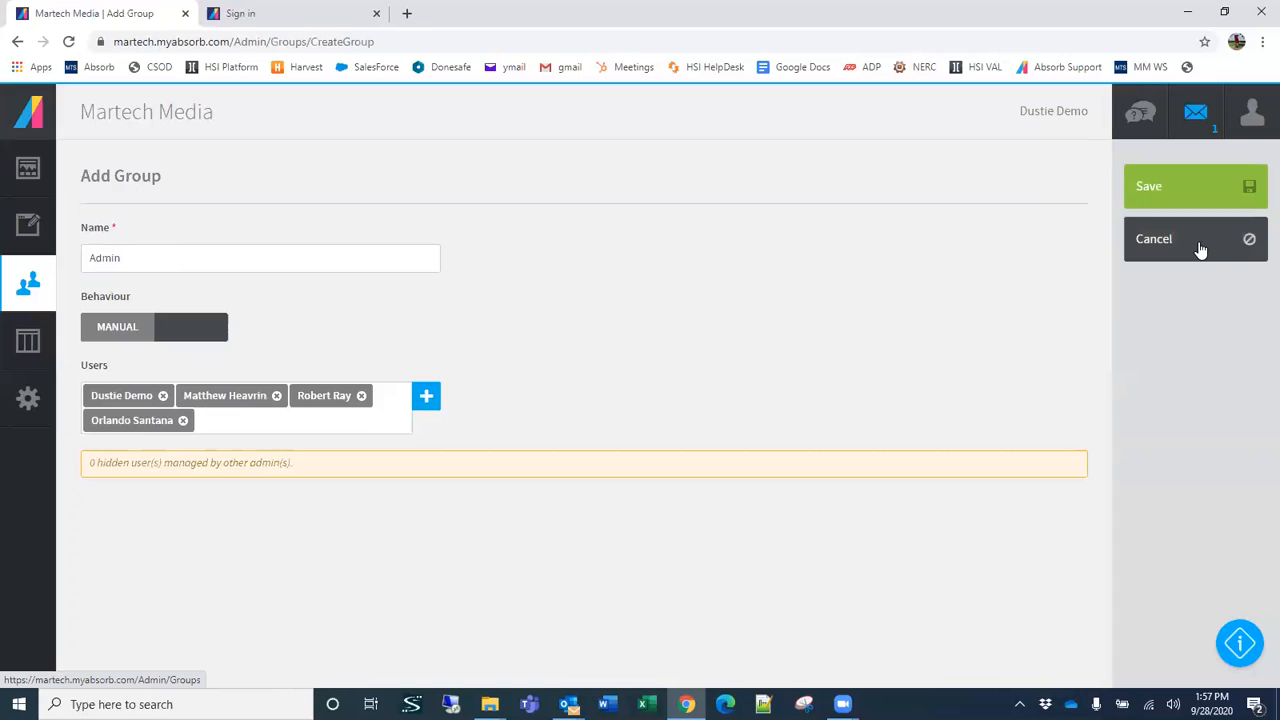
Step: Extend the new group's name to Energy Recovery Admin and save the group
double_click(136, 258)
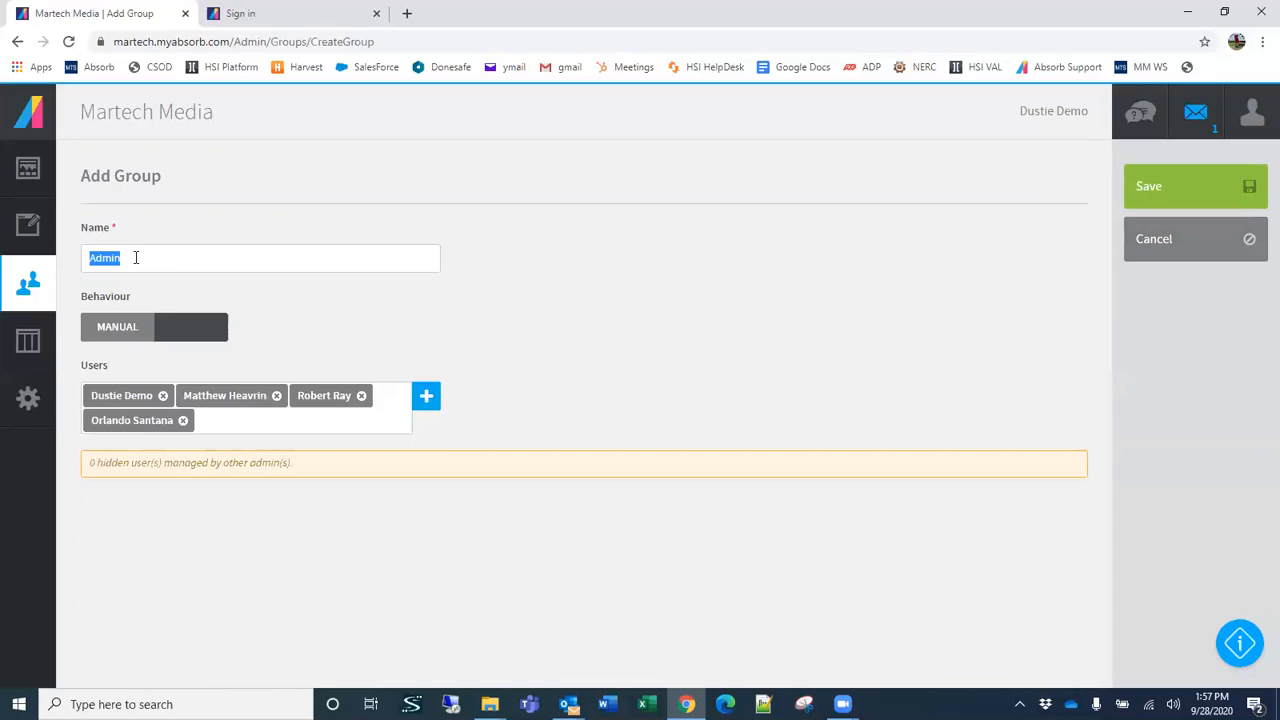
key("Home")
type("Energy Recovery")
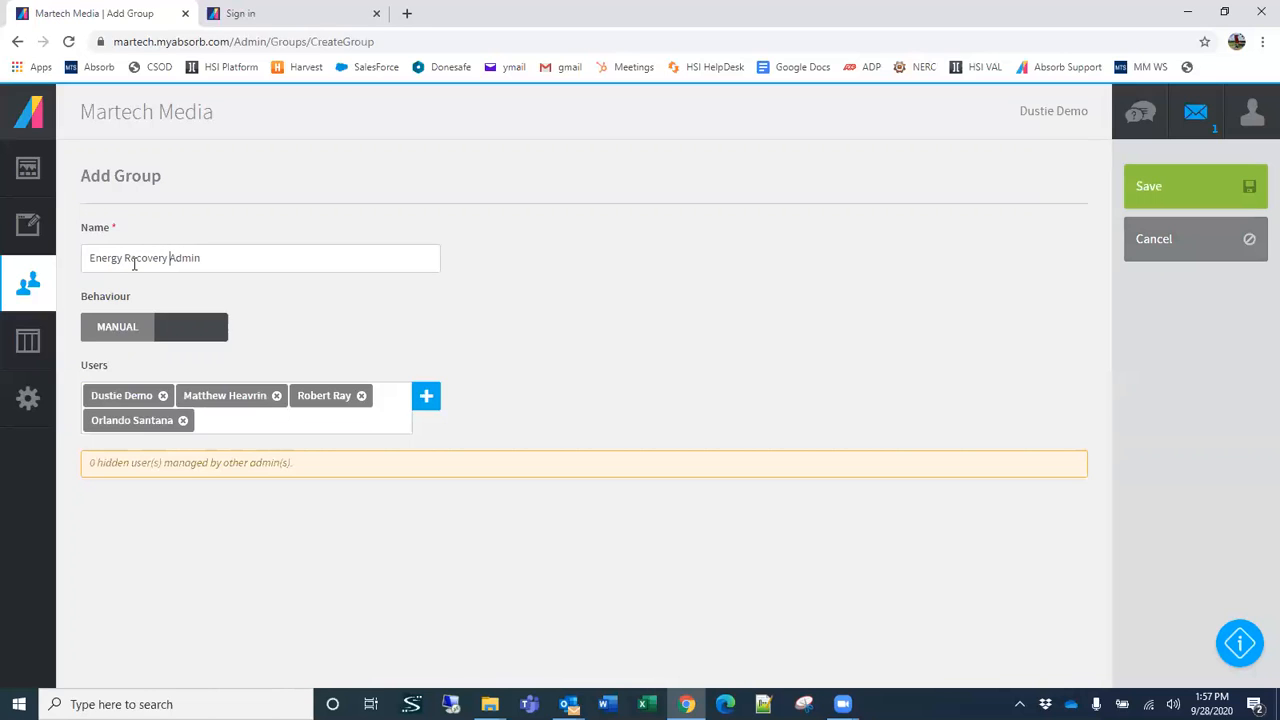
left_click(1196, 188)
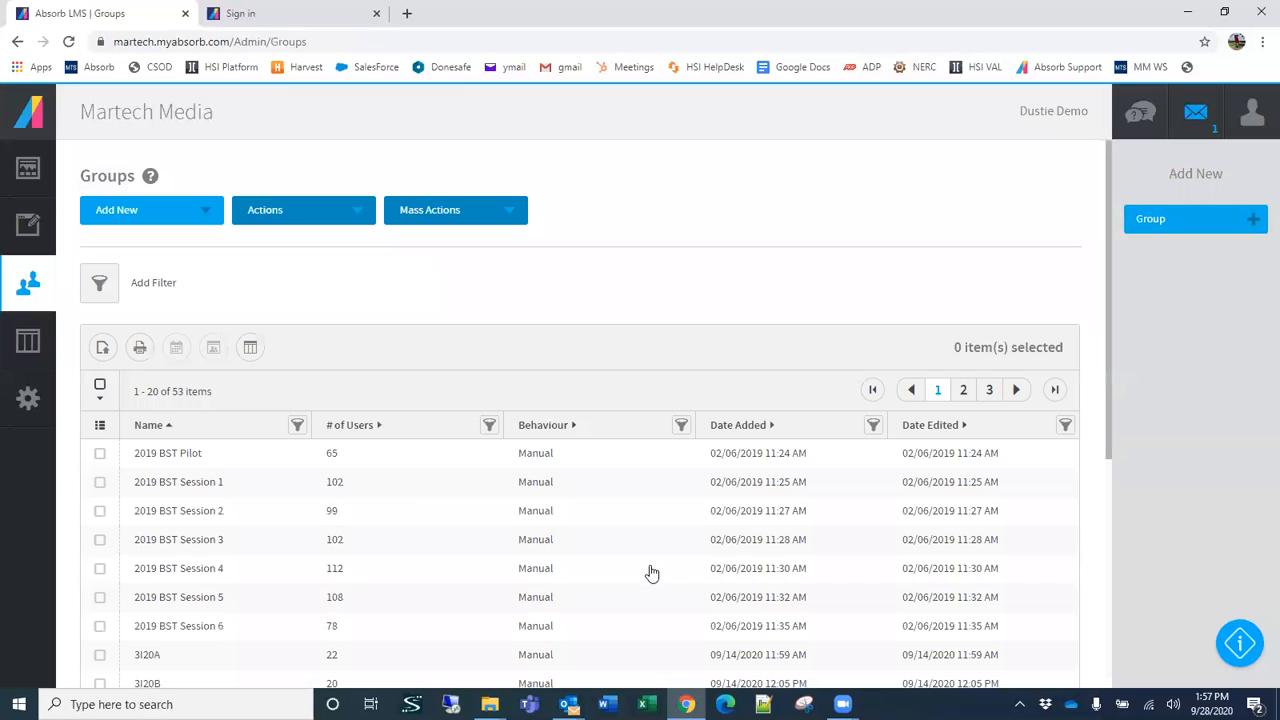
Step: Look through the first page of the Groups list and select the group 2019 BST Session 4
scroll(577, 408, "down", 2)
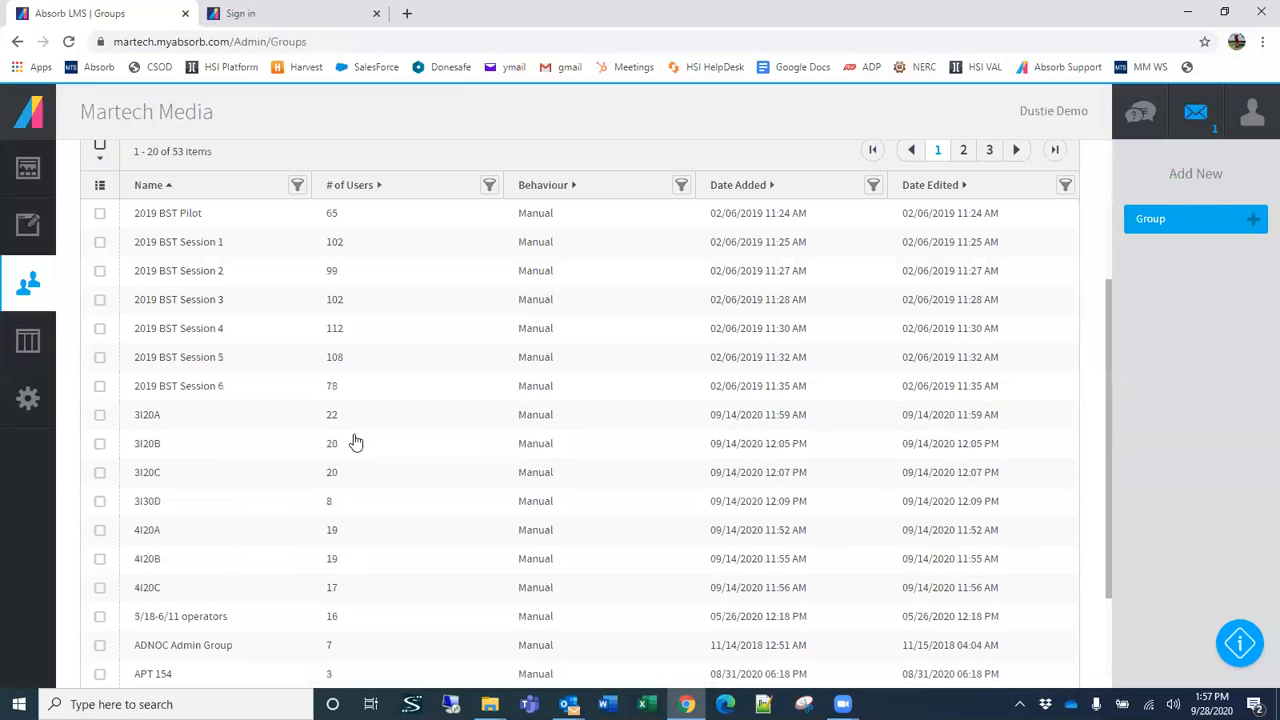
scroll(470, 518, "down", 2)
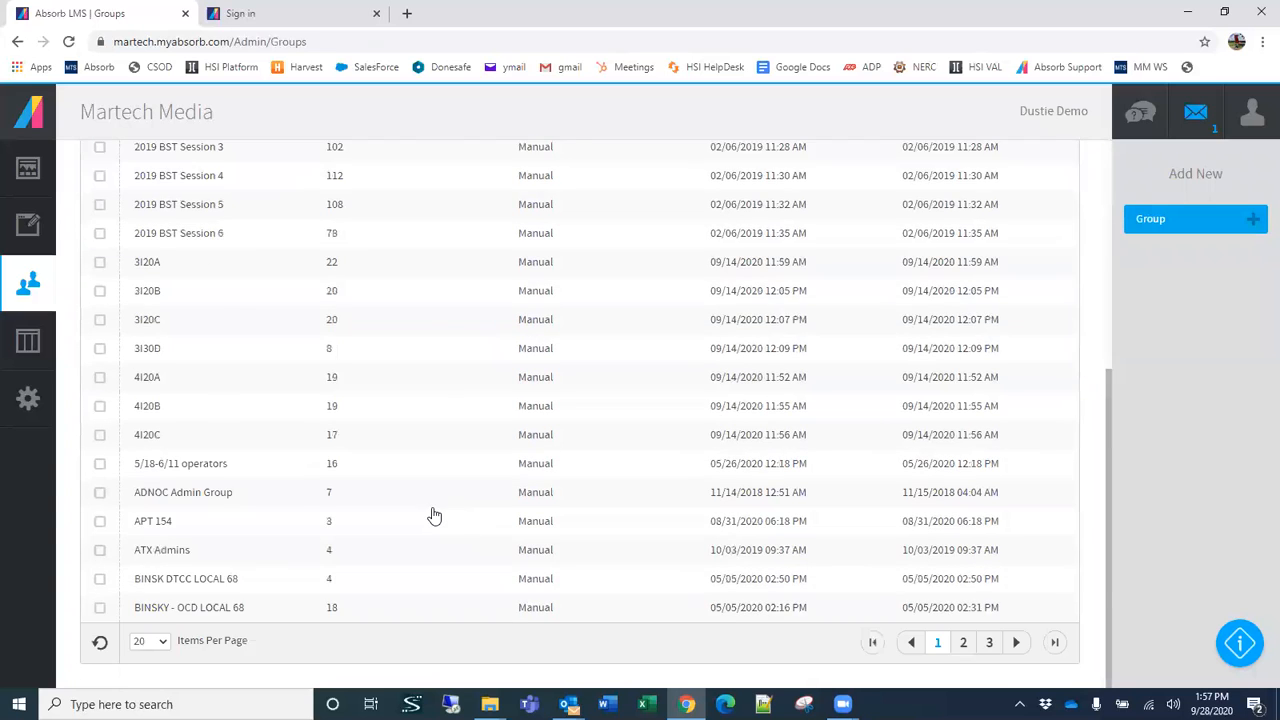
scroll(434, 516, "up", 3)
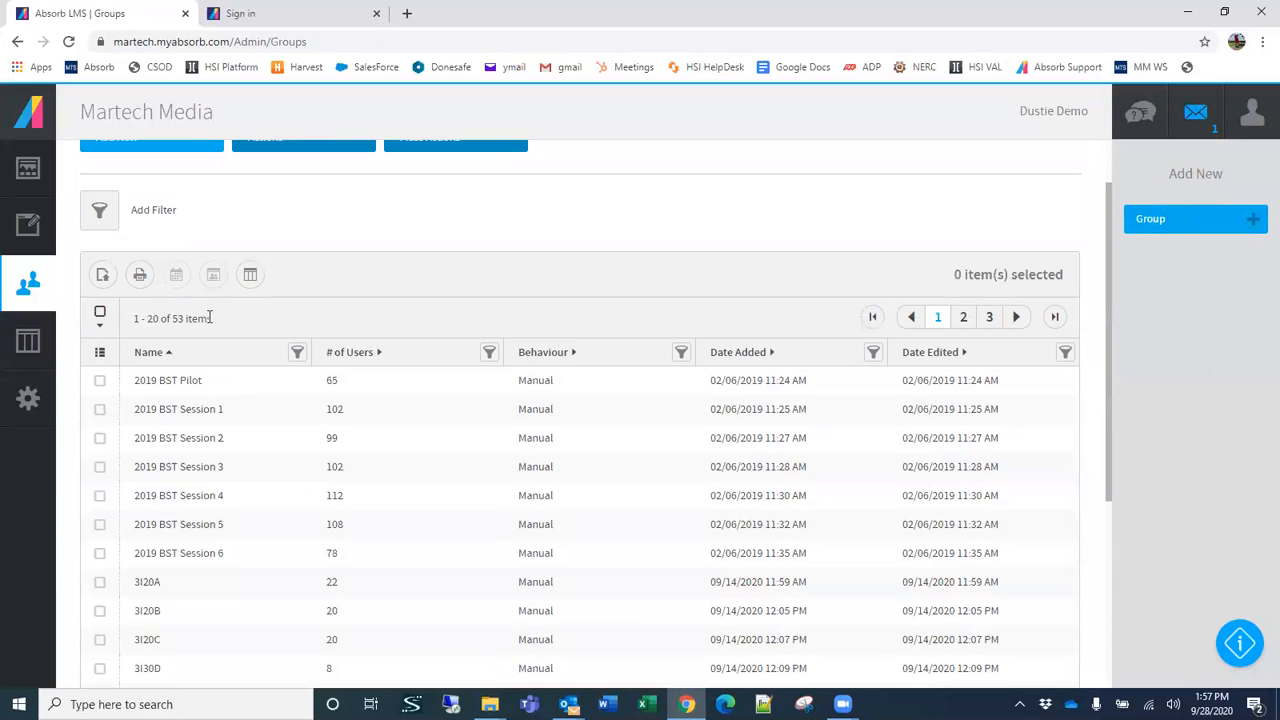
left_click(212, 495)
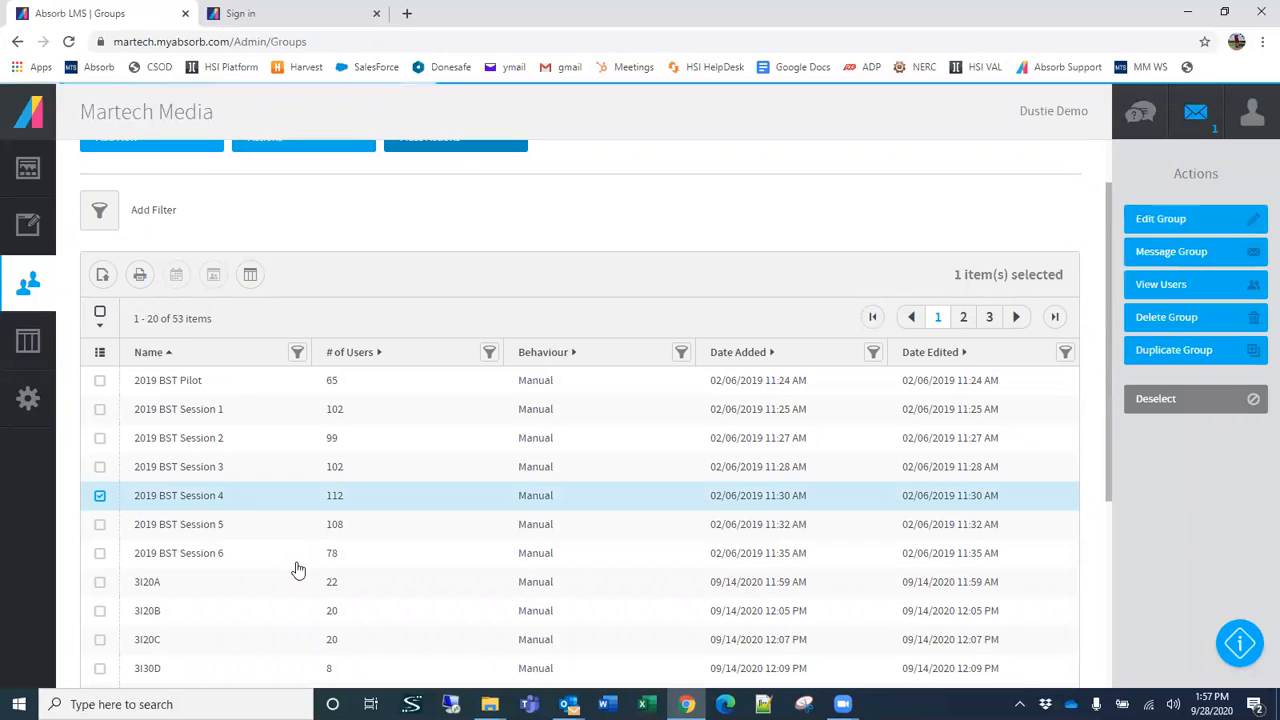
Step: View the users of the selected group 2019 BST Session 4 and return to the Groups list
left_click(1182, 280)
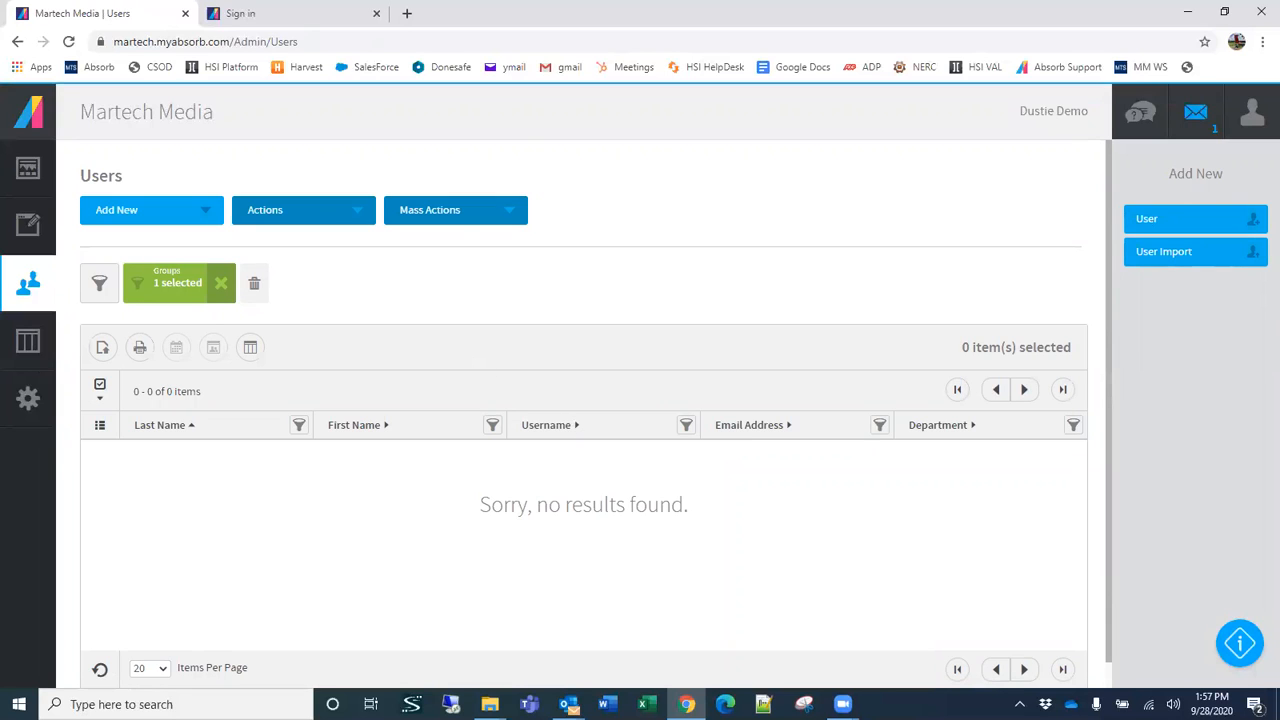
mouse_move(35, 290)
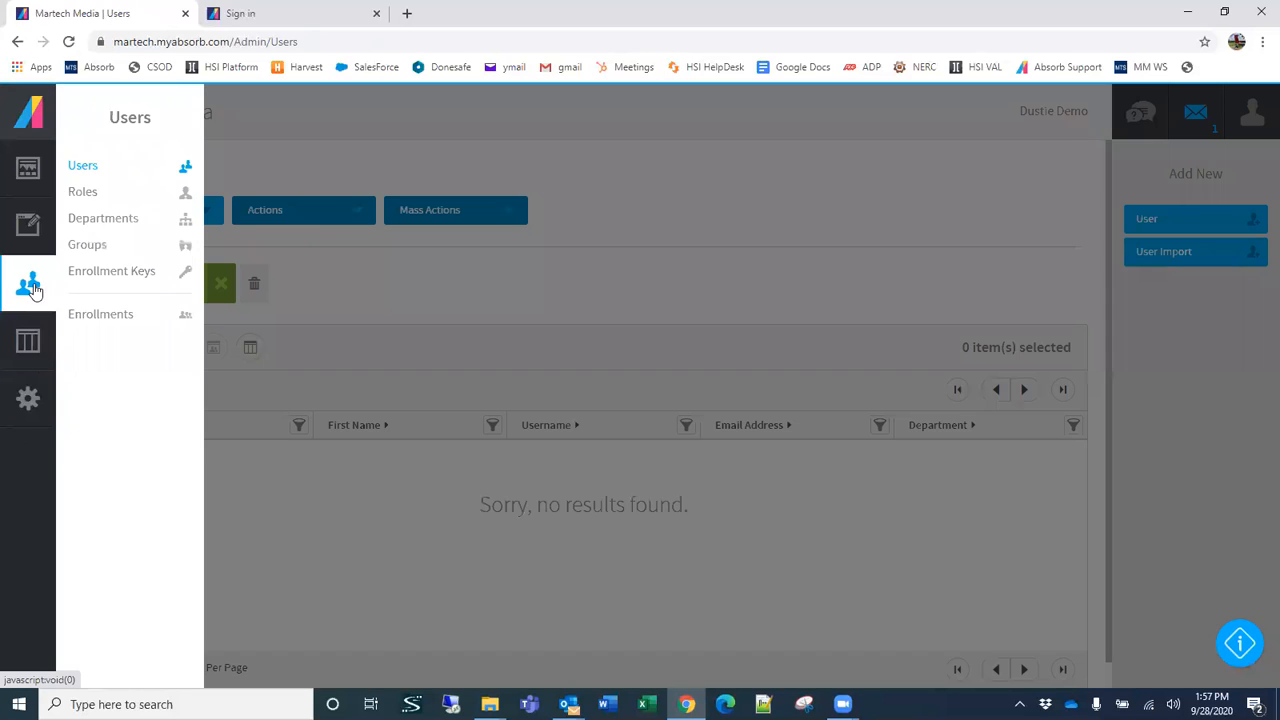
left_click(84, 248)
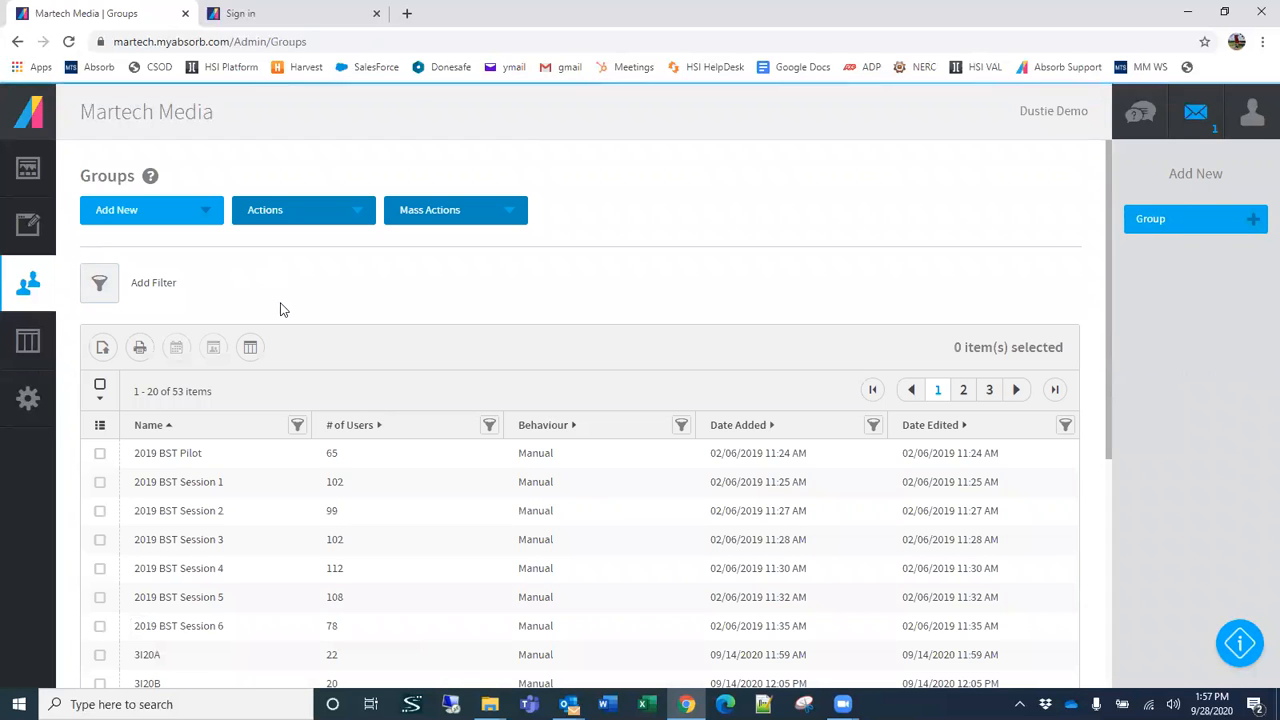
Step: Look through the first page of groups, opening the Name filter and closing it without applying any condition
scroll(548, 345, "down", 3)
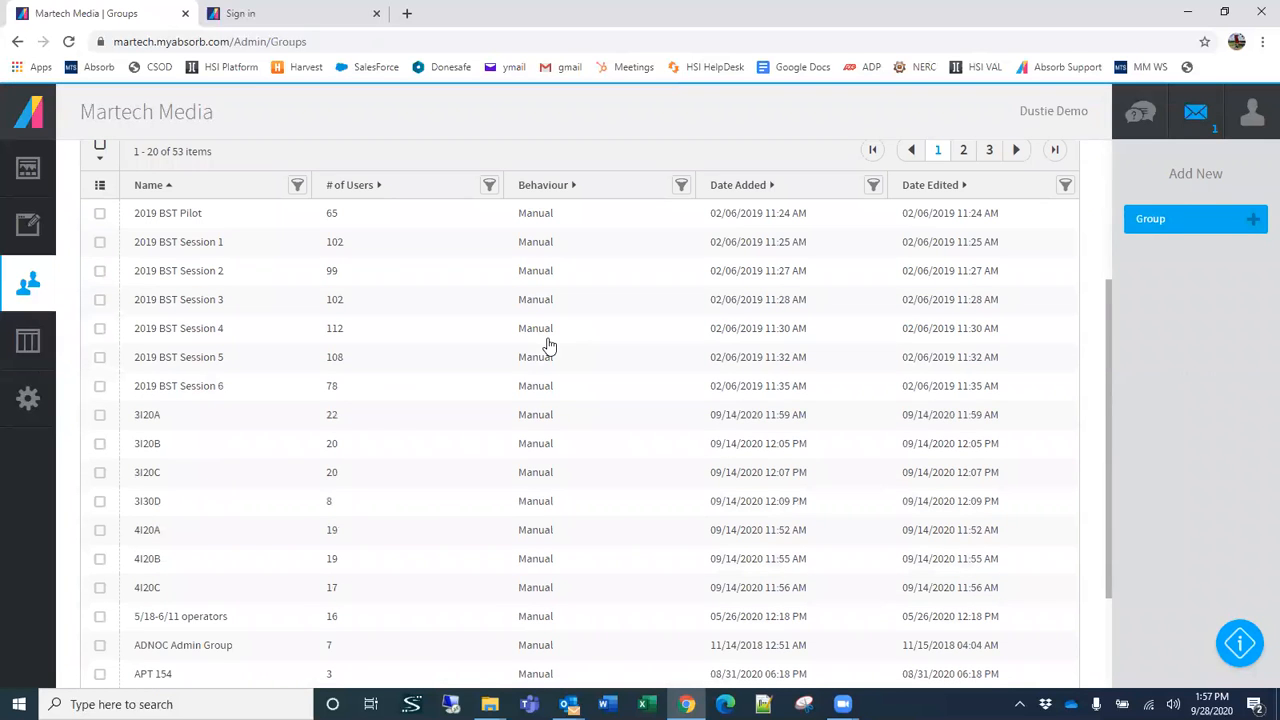
scroll(405, 373, "down", 2)
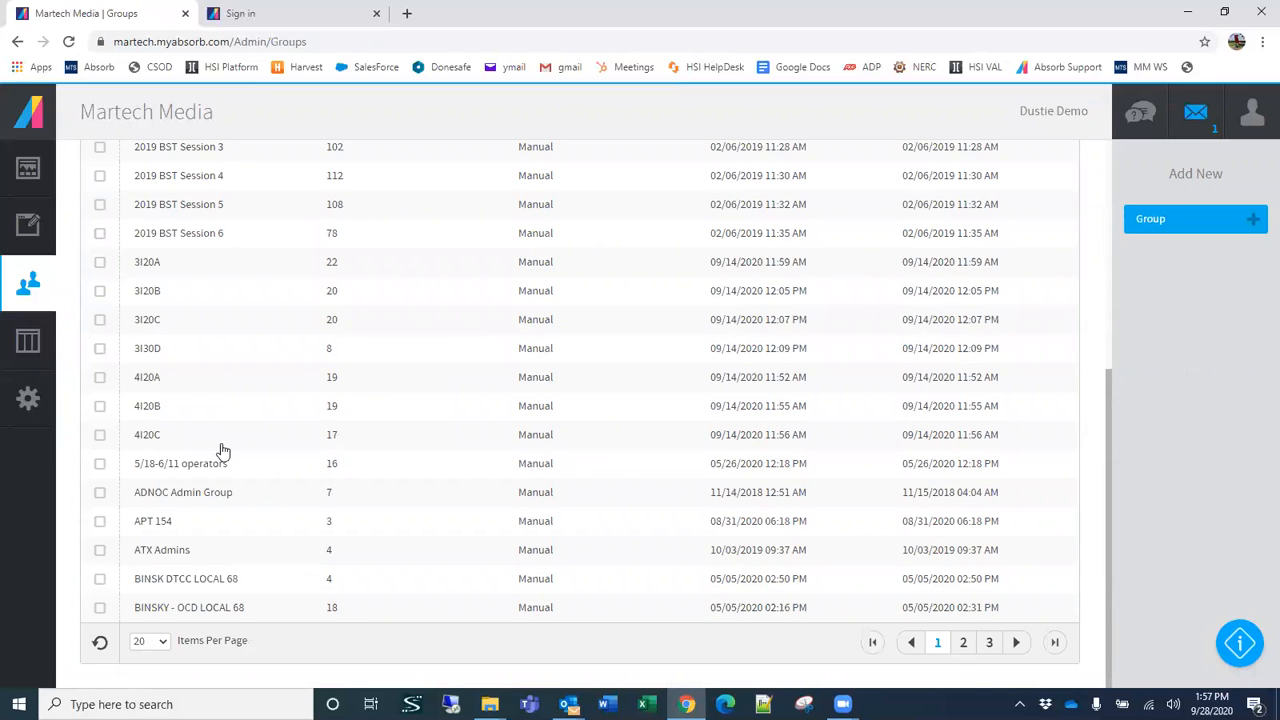
scroll(280, 430, "up", 4)
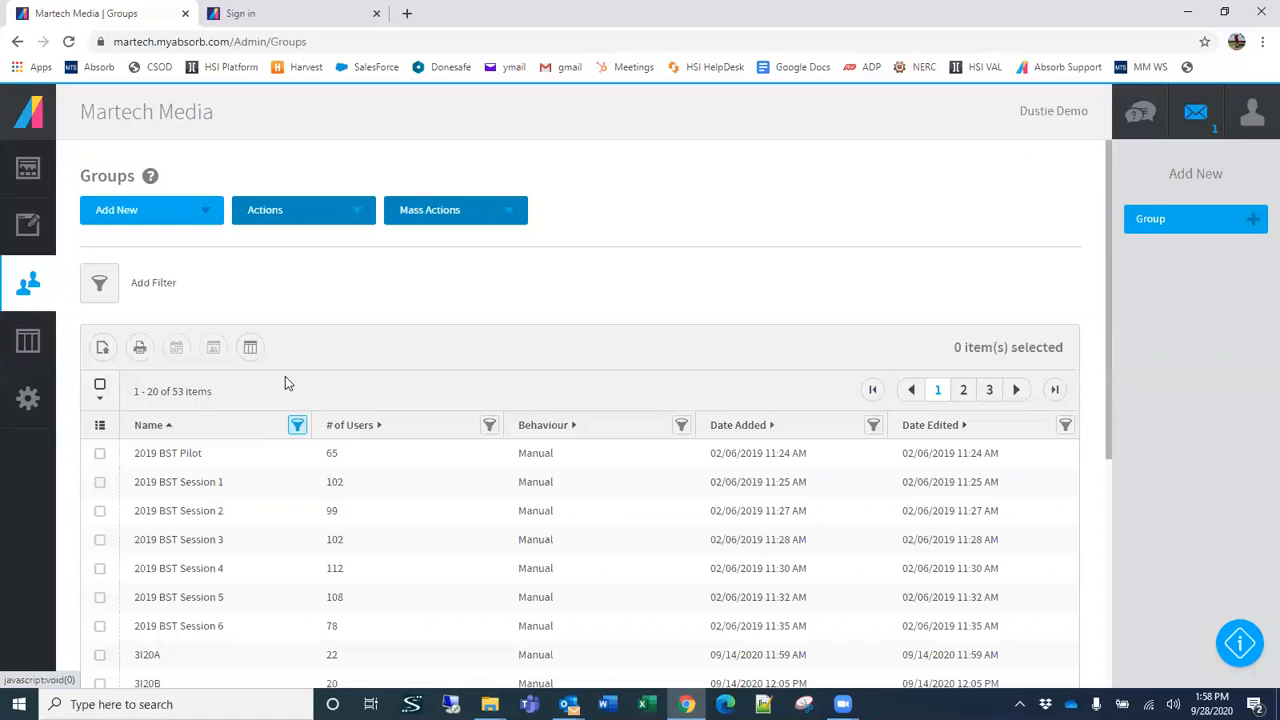
left_click(296, 428)
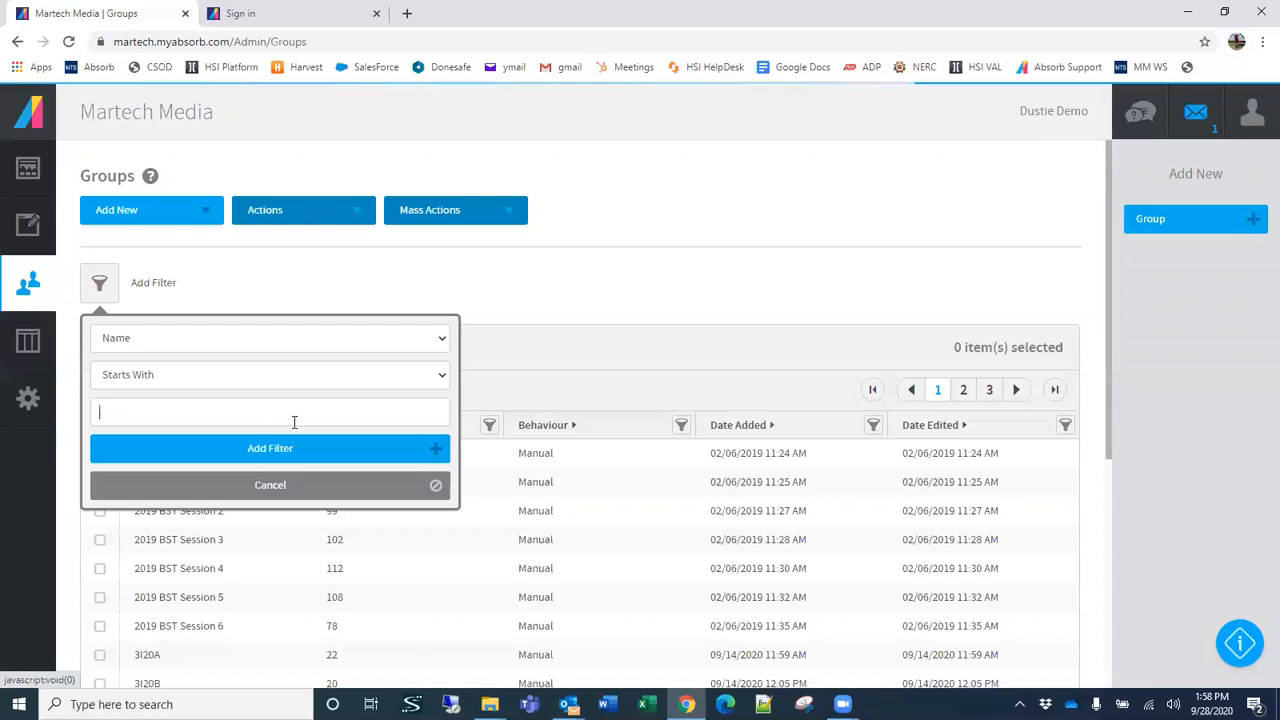
left_click(191, 514)
scroll(191, 514, "down", 4)
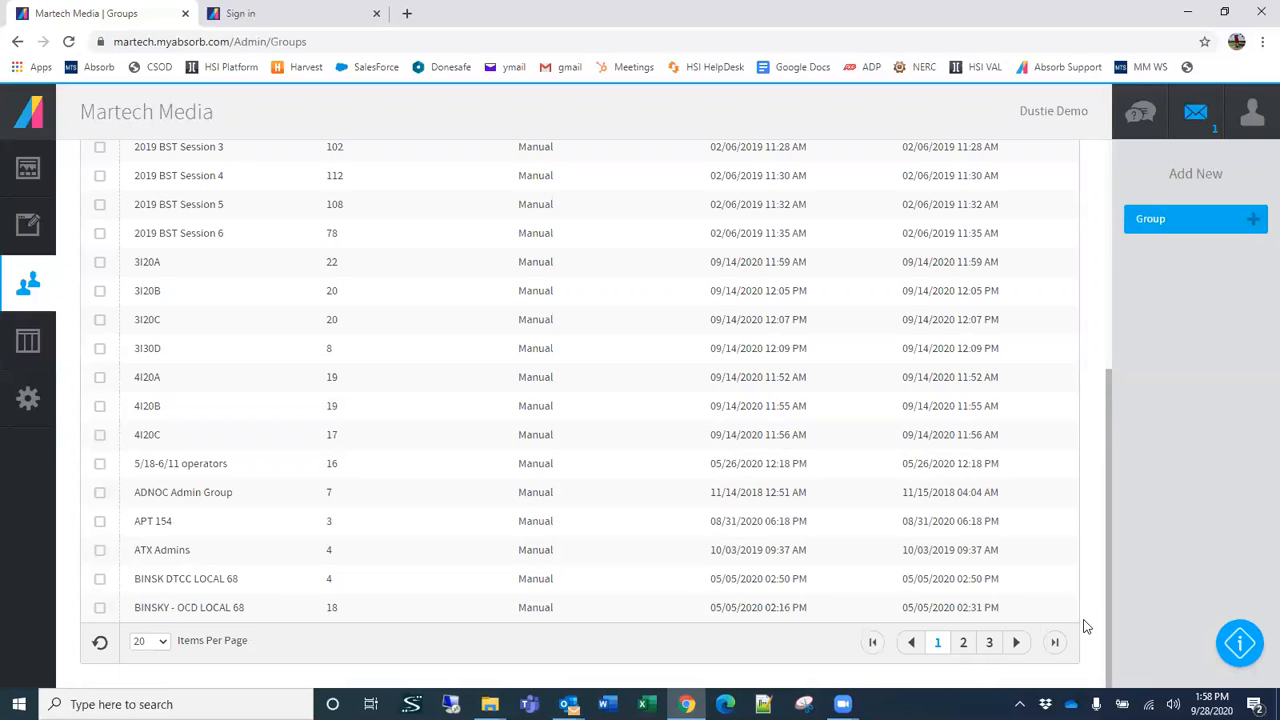
Step: Examine the groups listed on pages 2 and 3 of the Groups list
left_click(963, 642)
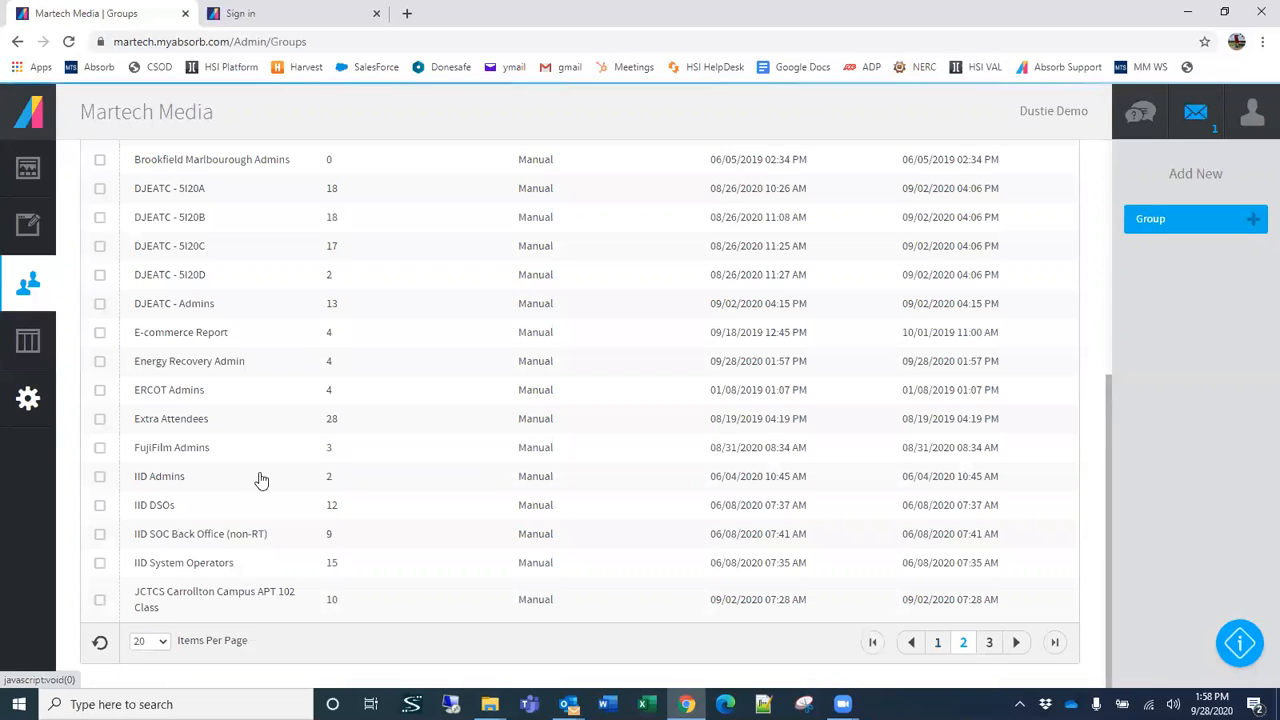
scroll(270, 368, "up", 2)
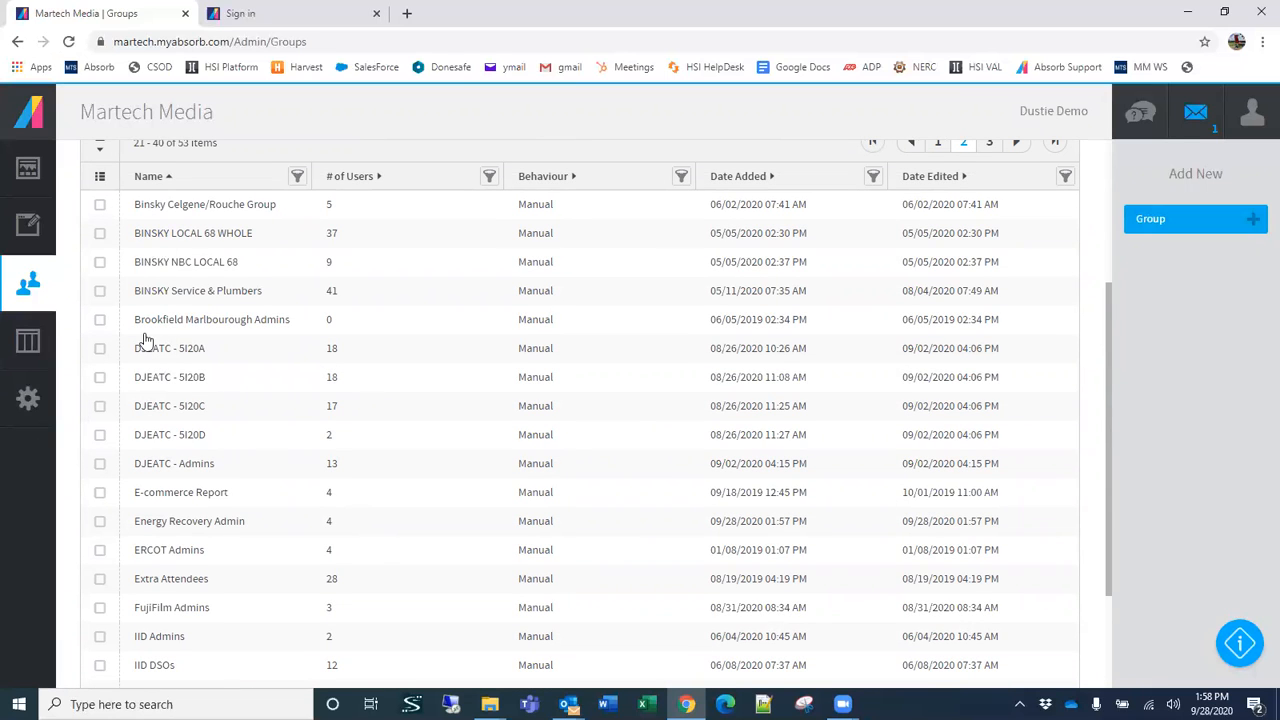
scroll(146, 582, "down", 2)
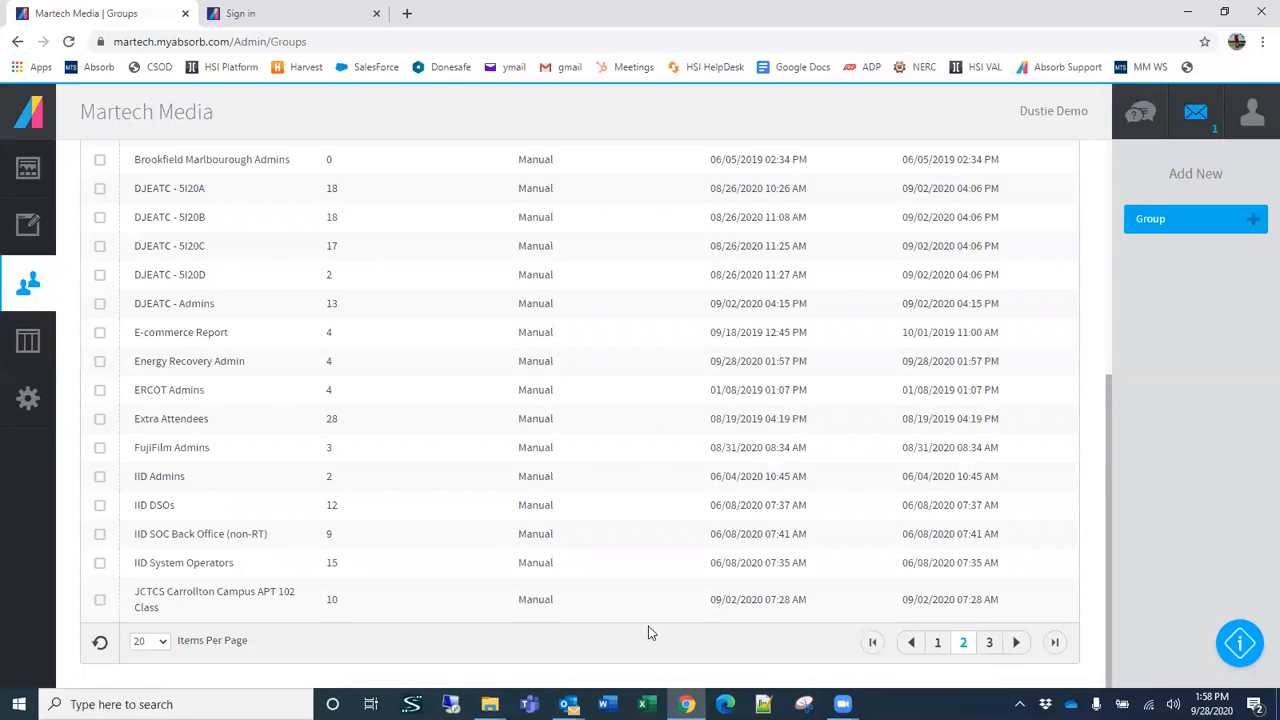
left_click(989, 642)
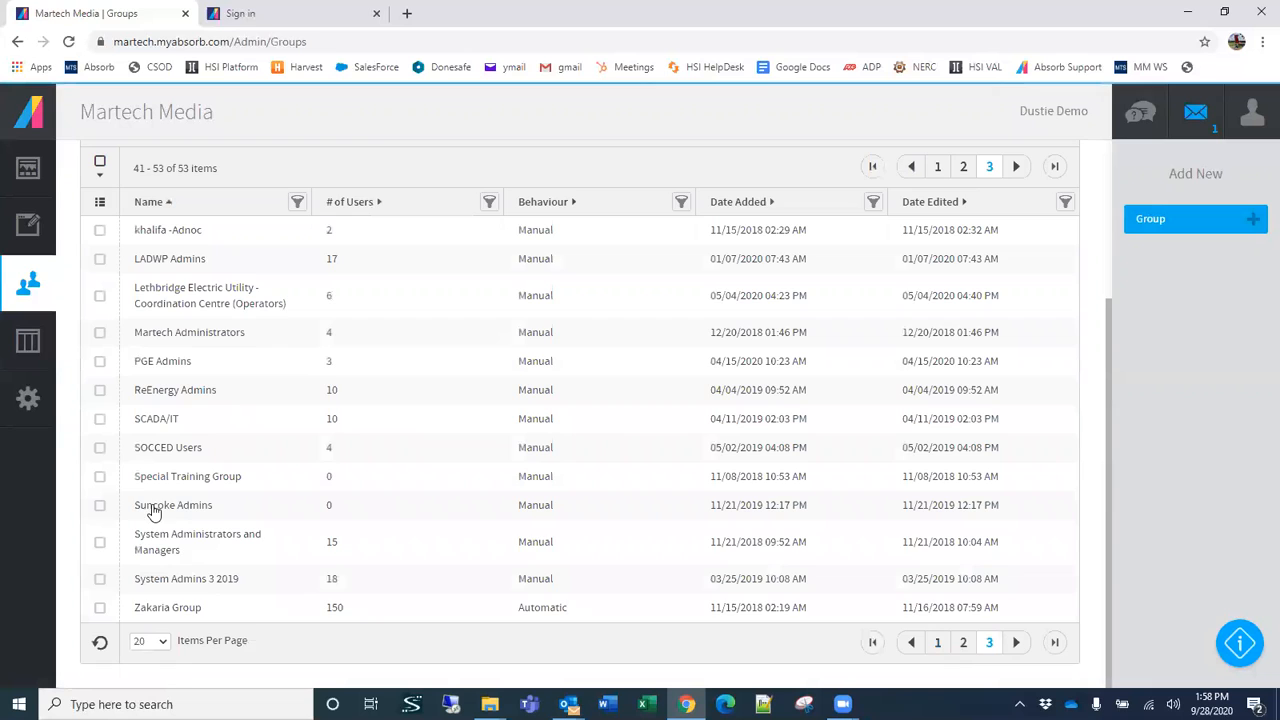
scroll(143, 503, "up", 2)
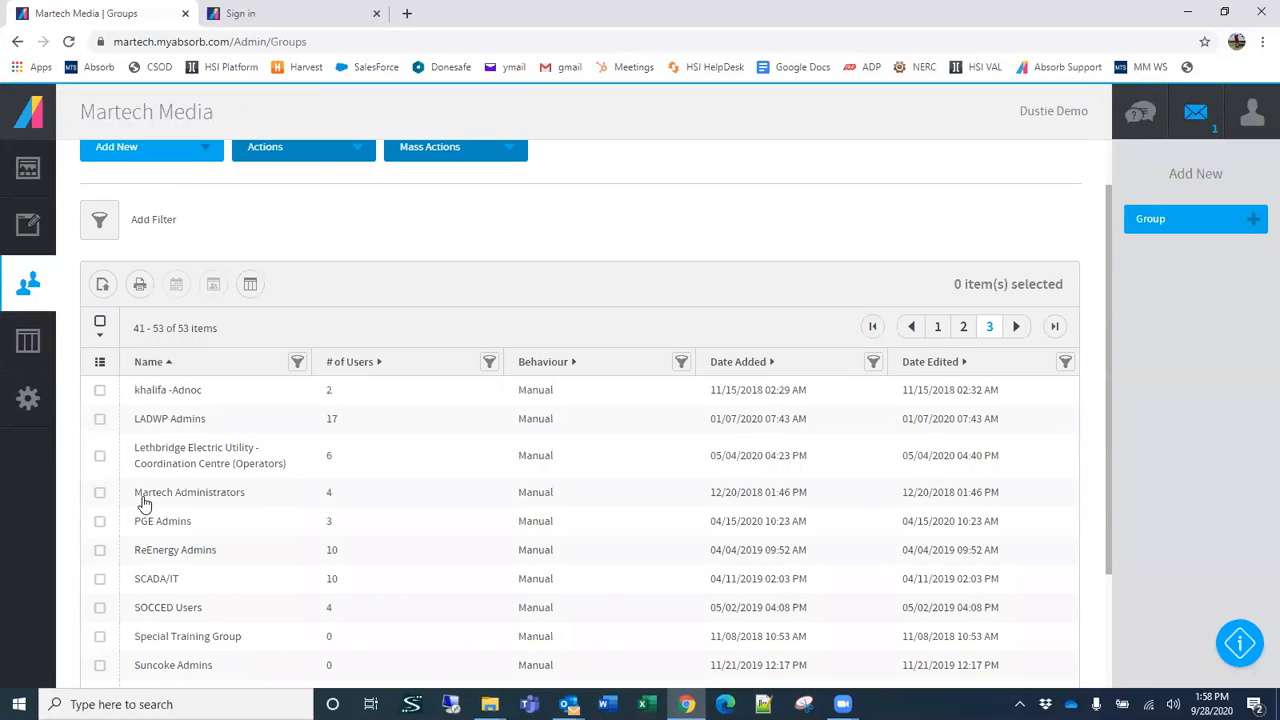
scroll(252, 465, "down", 2)
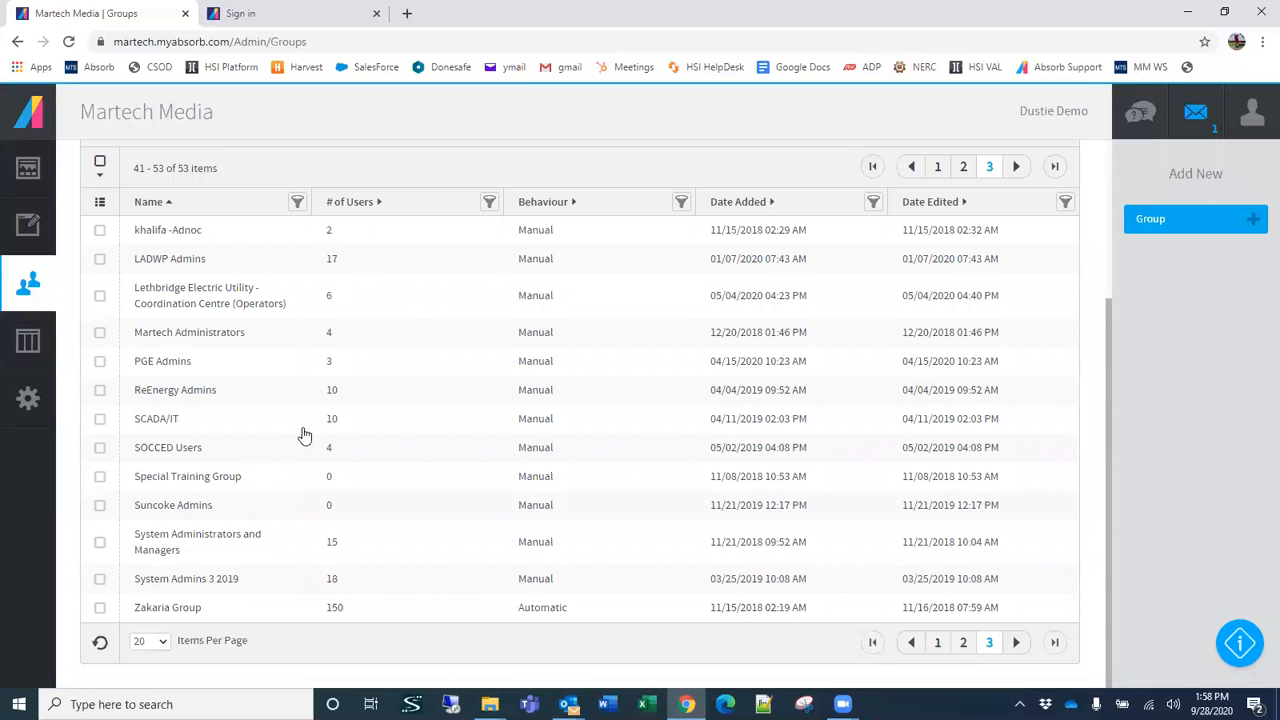
scroll(322, 444, "up", 3)
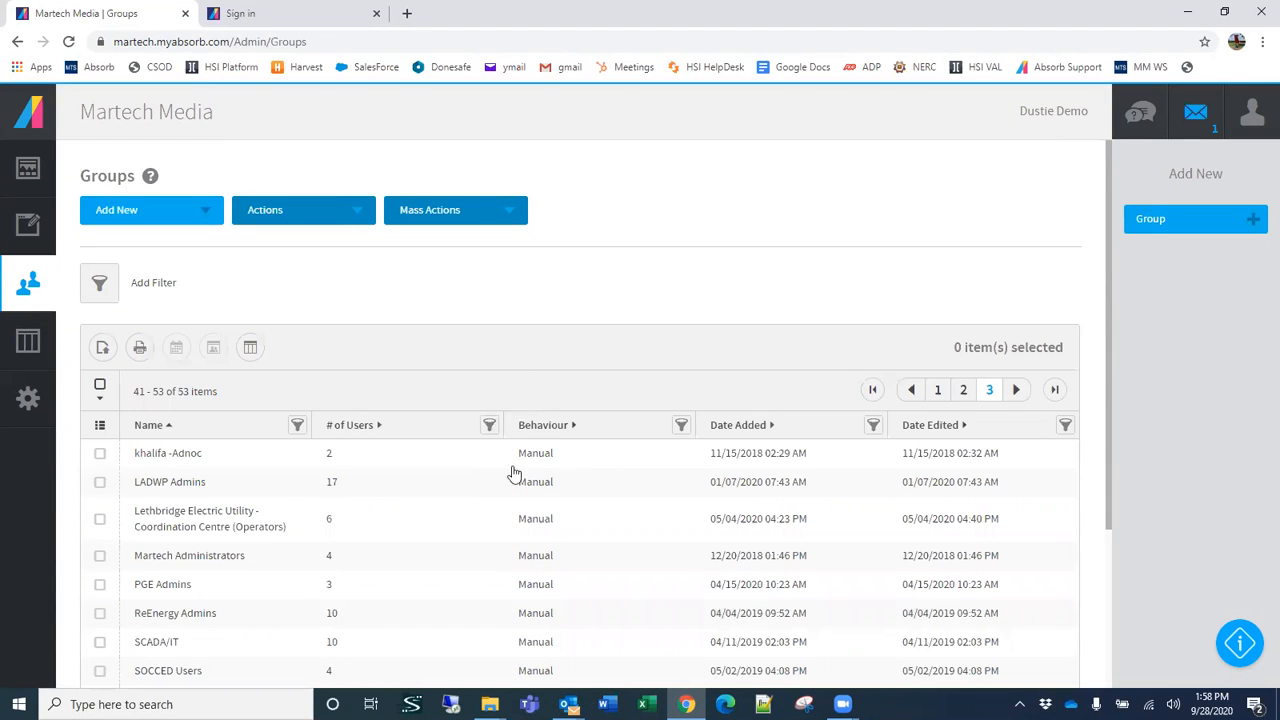
Step: Open and dismiss the group name filter, and select the LADWP Admins group
left_click(297, 430)
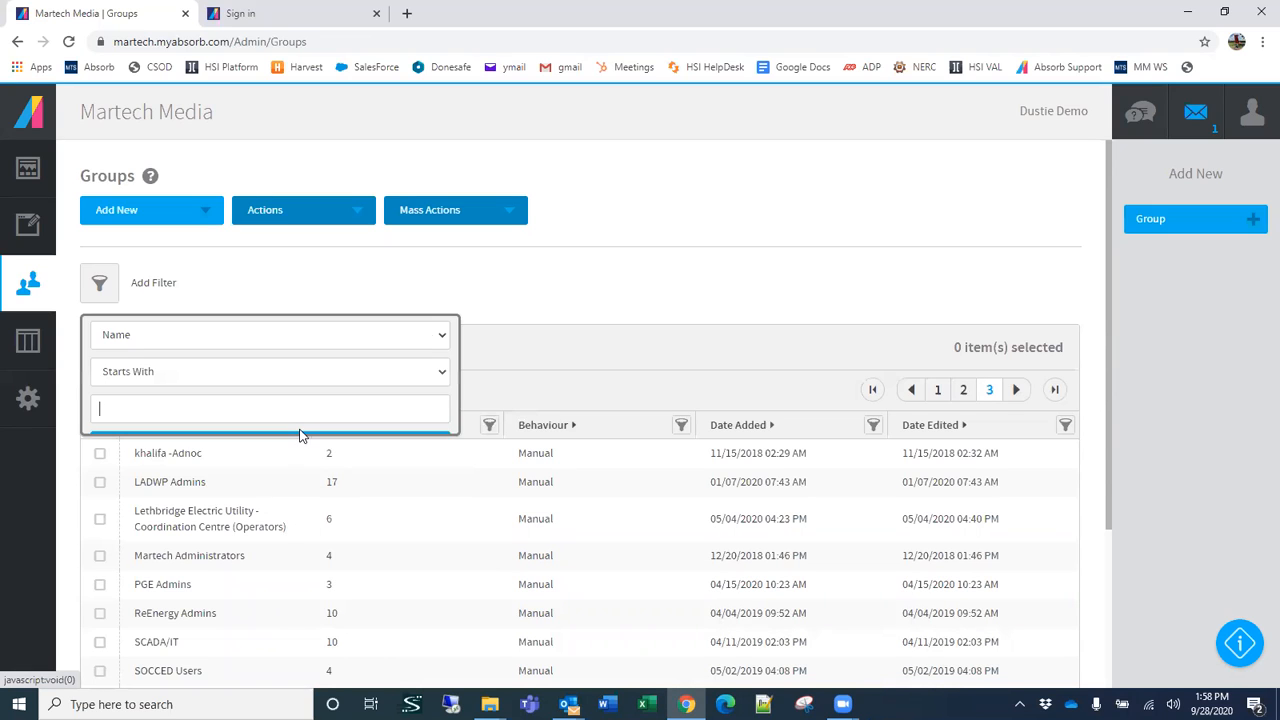
left_click(688, 248)
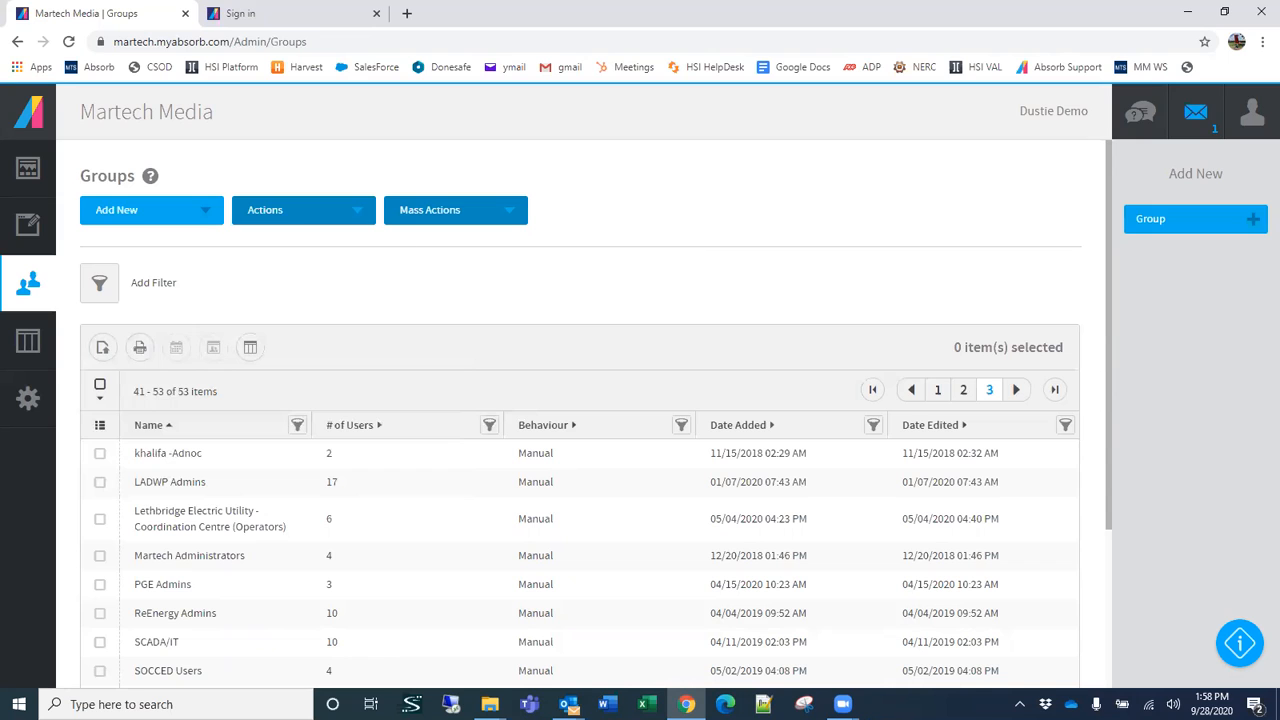
left_click(200, 483)
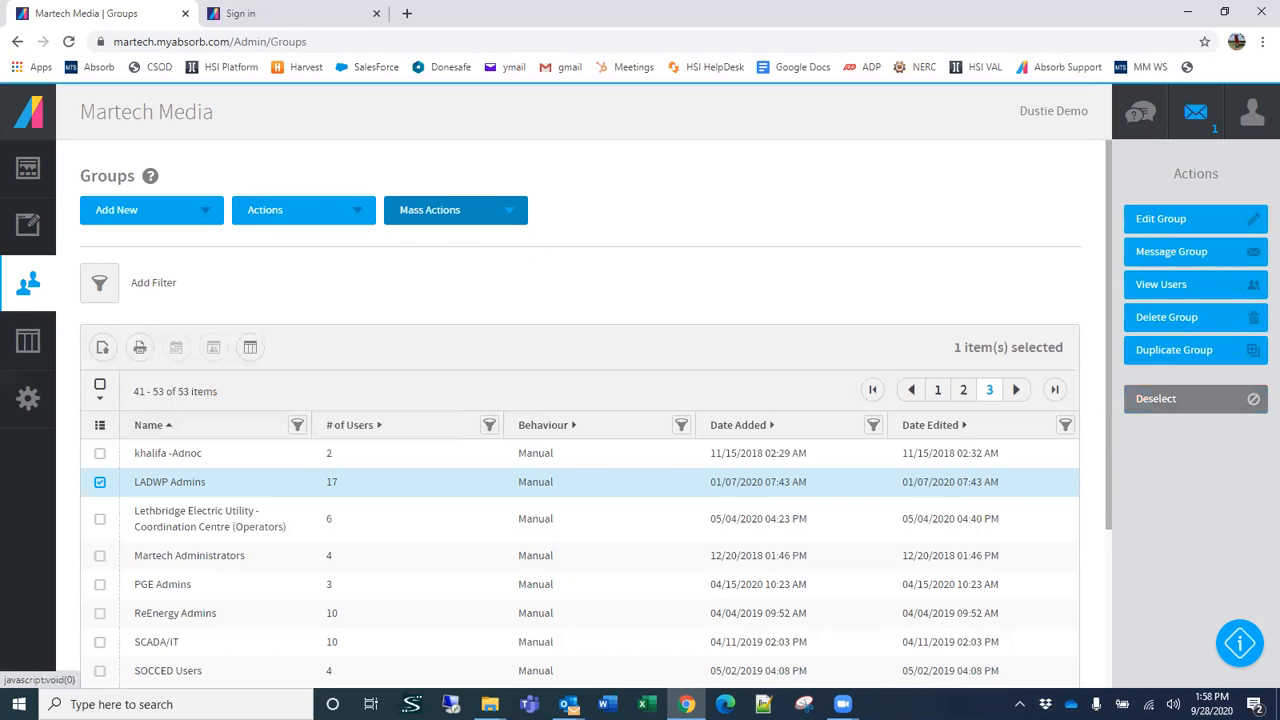
Step: Open the Users list and select its first three users plus the fifth, skipping the demo account
left_click(30, 276)
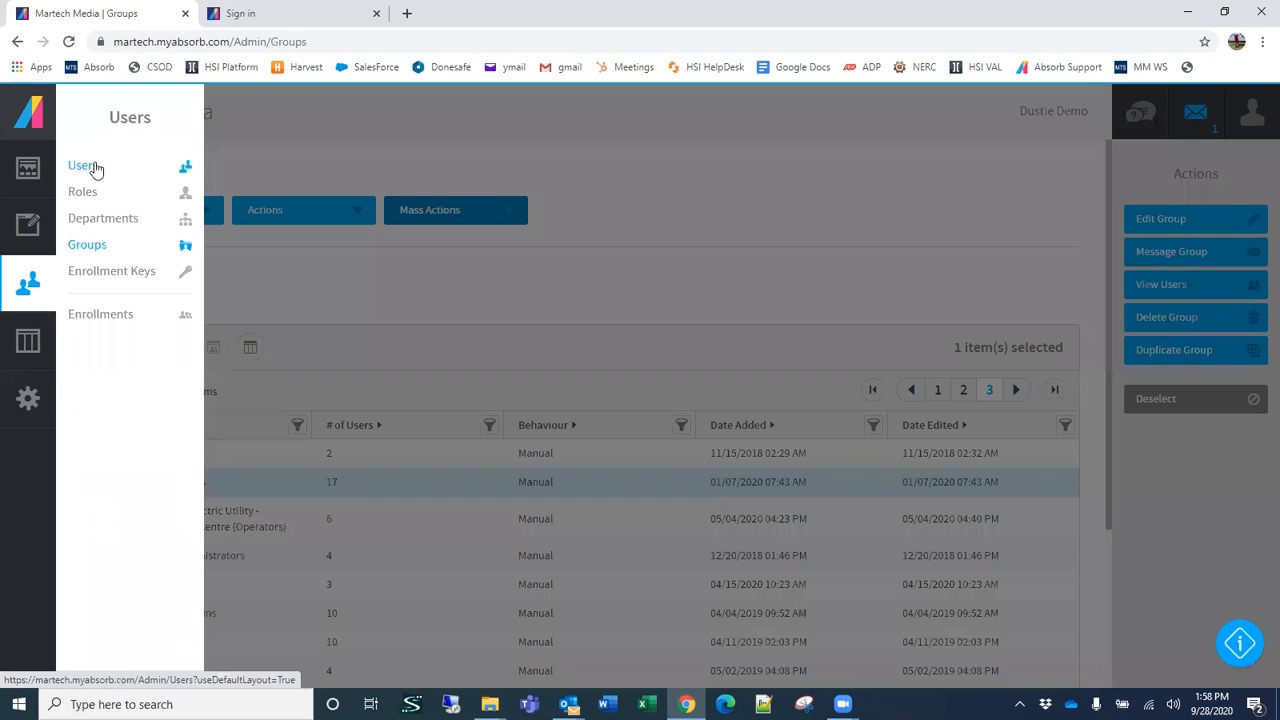
left_click(96, 169)
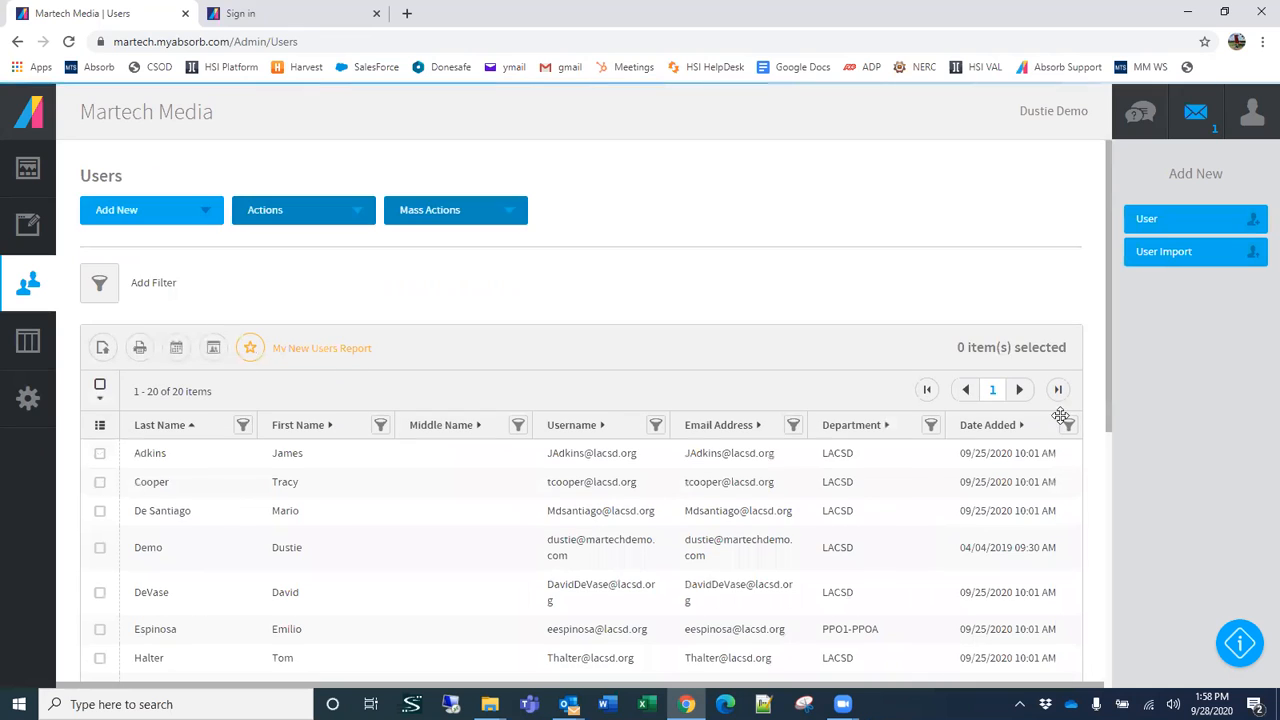
left_click(446, 456)
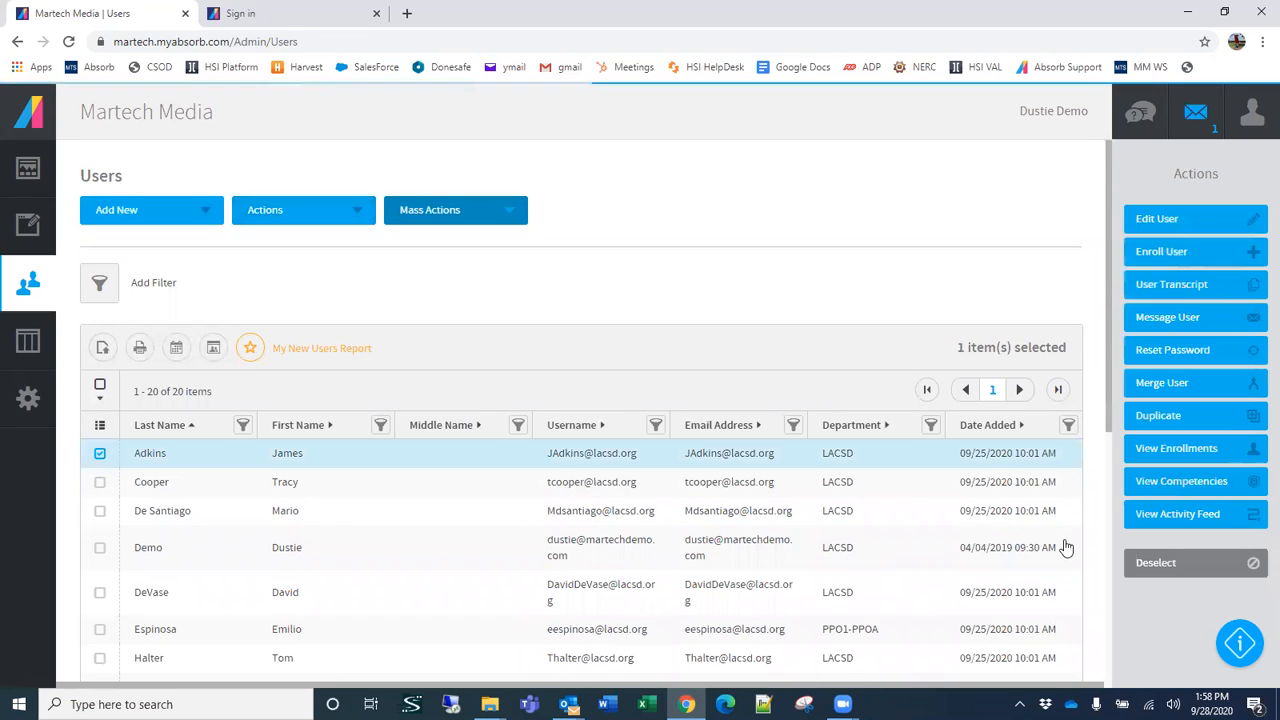
left_click(218, 483)
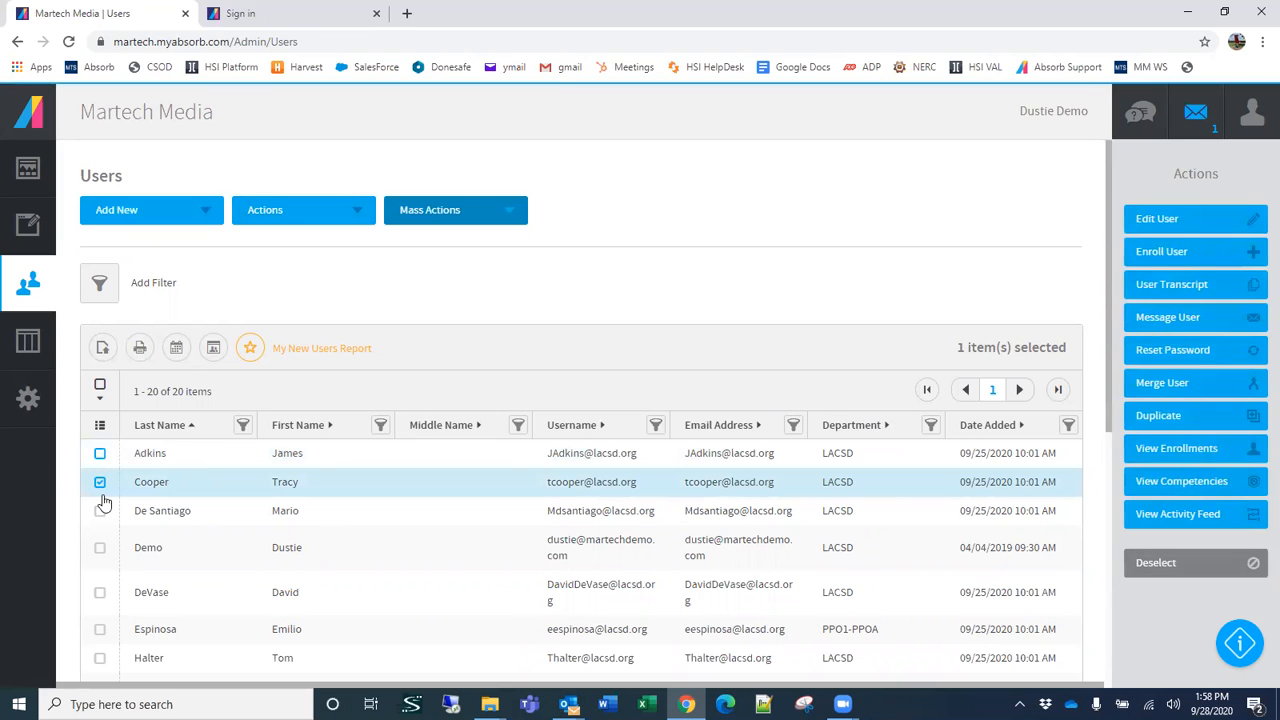
left_click(100, 453)
left_click(100, 510)
left_click(100, 592)
Step: Add the sixth through ninth users in the list to the selection
scroll(489, 508, "down", 2)
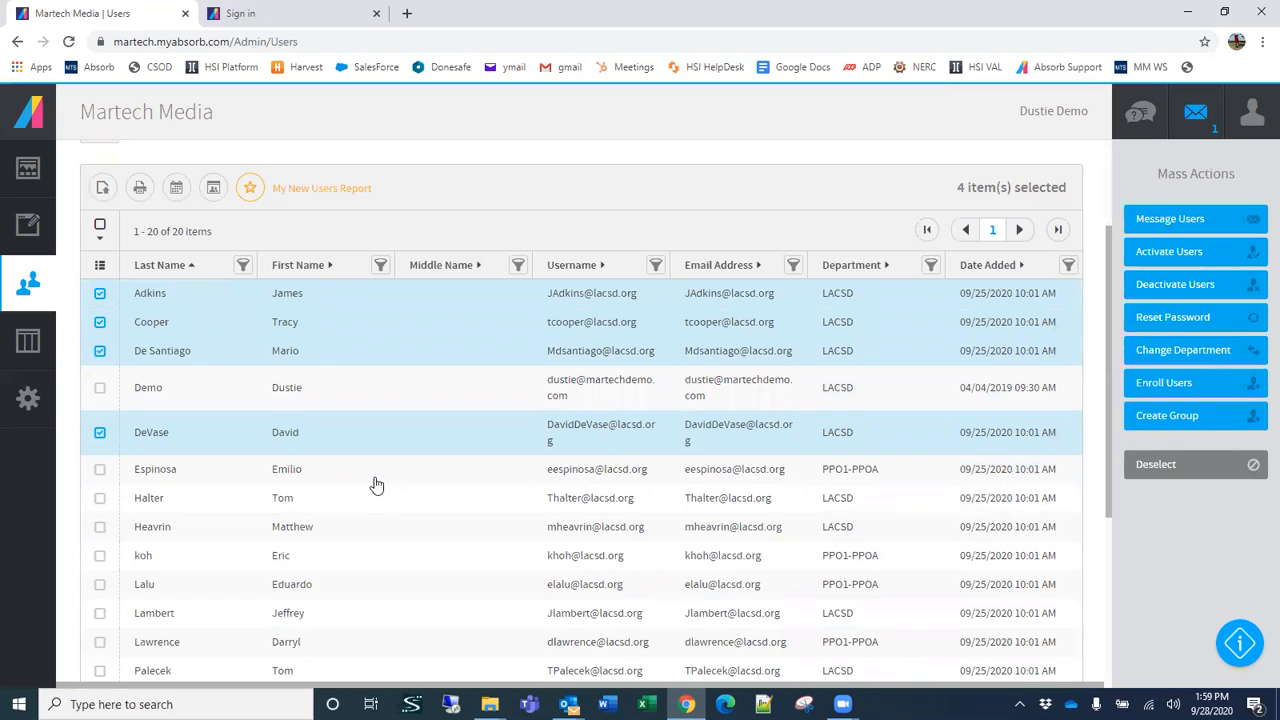
left_click(100, 469)
left_click(100, 499)
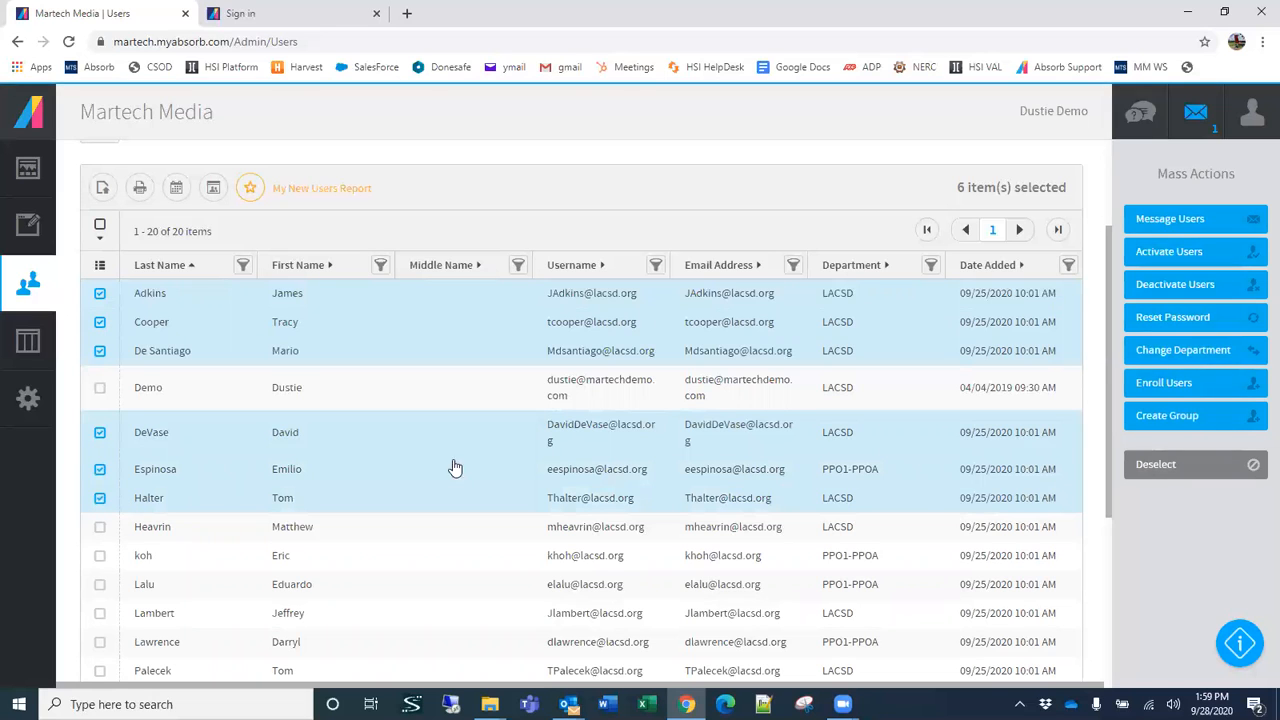
left_click(100, 556)
left_click(100, 530)
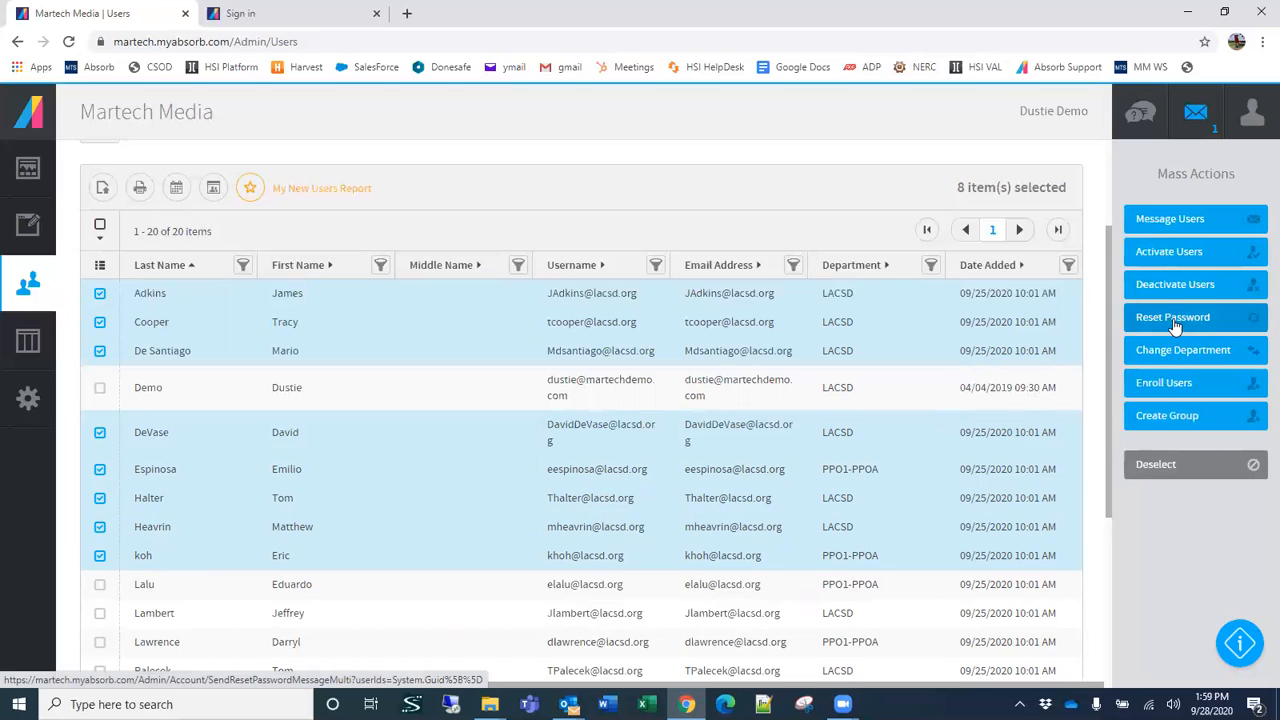
Step: Start a Reset Password message for the eight selected users and switch it to Send New User Message
left_click(1137, 329)
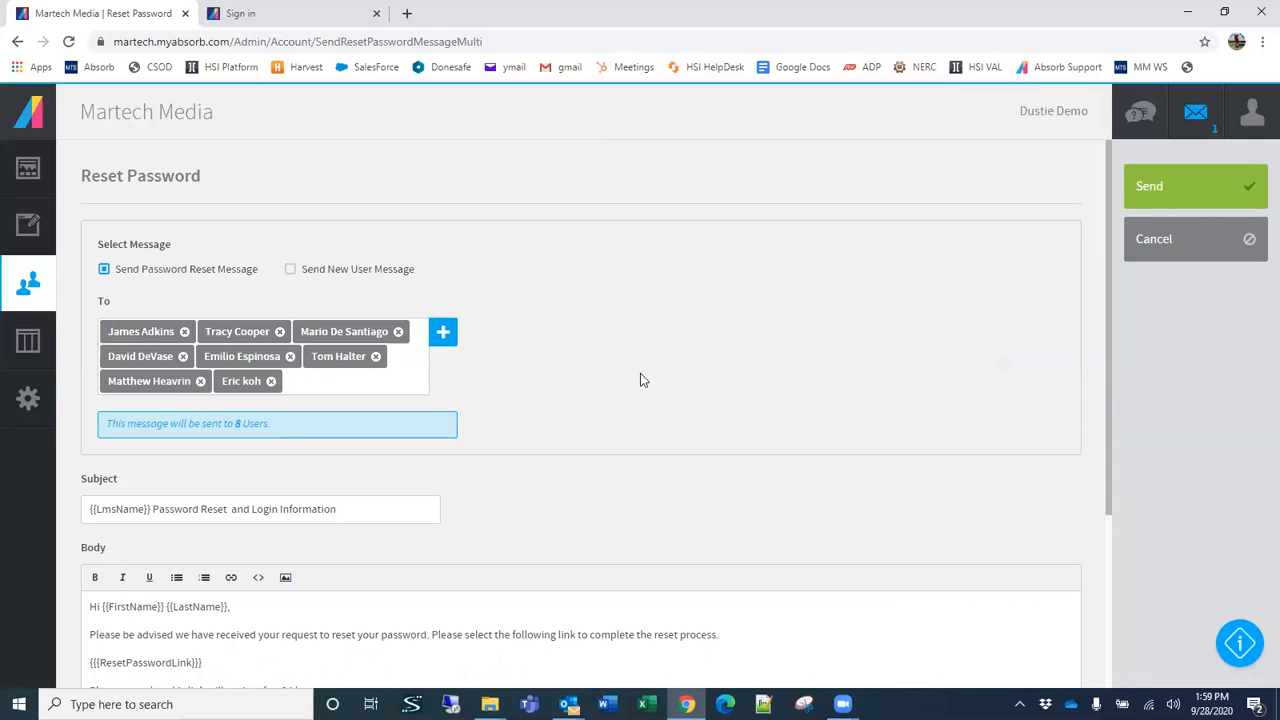
scroll(645, 390, "down", 1)
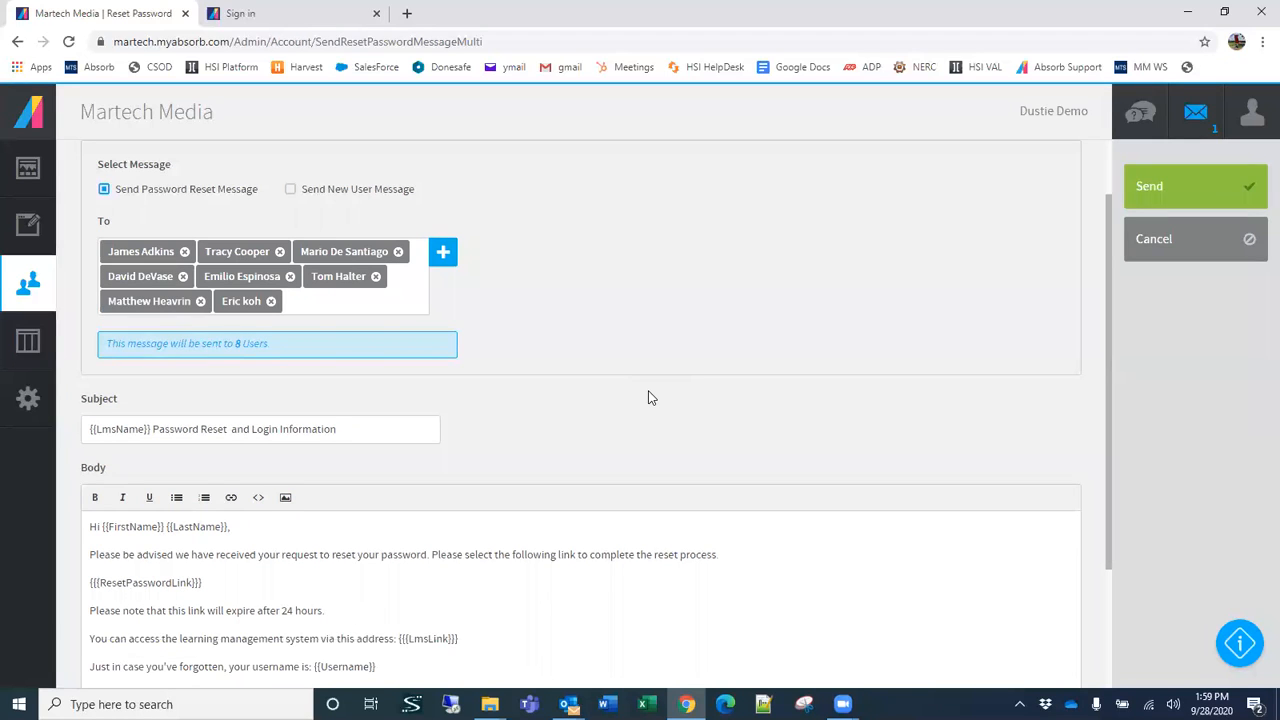
left_click(334, 192)
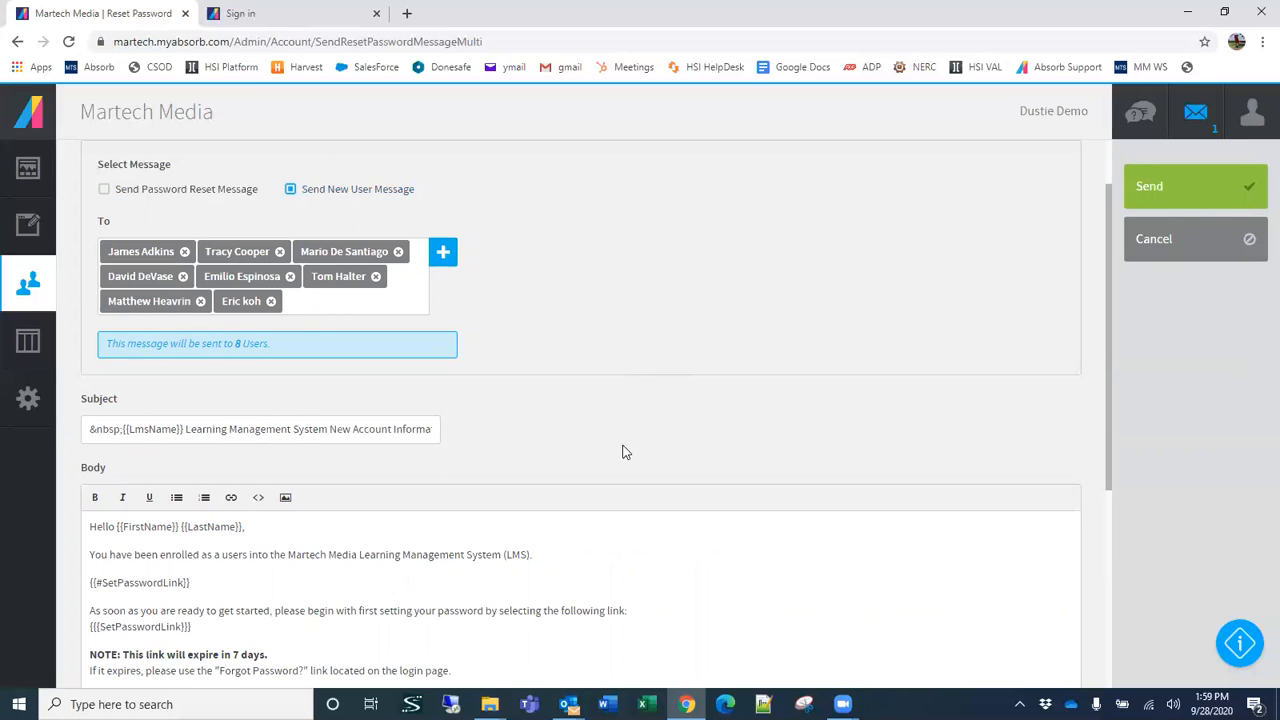
scroll(634, 400, "down", 3)
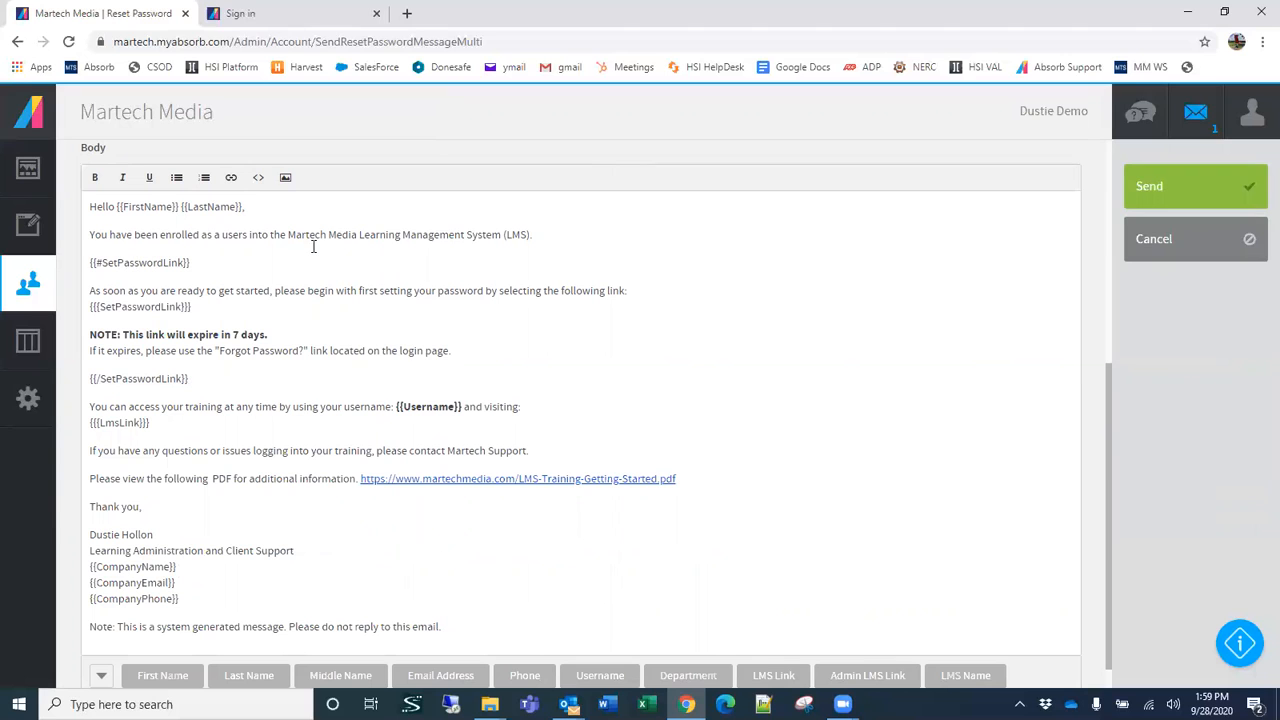
left_click(404, 235)
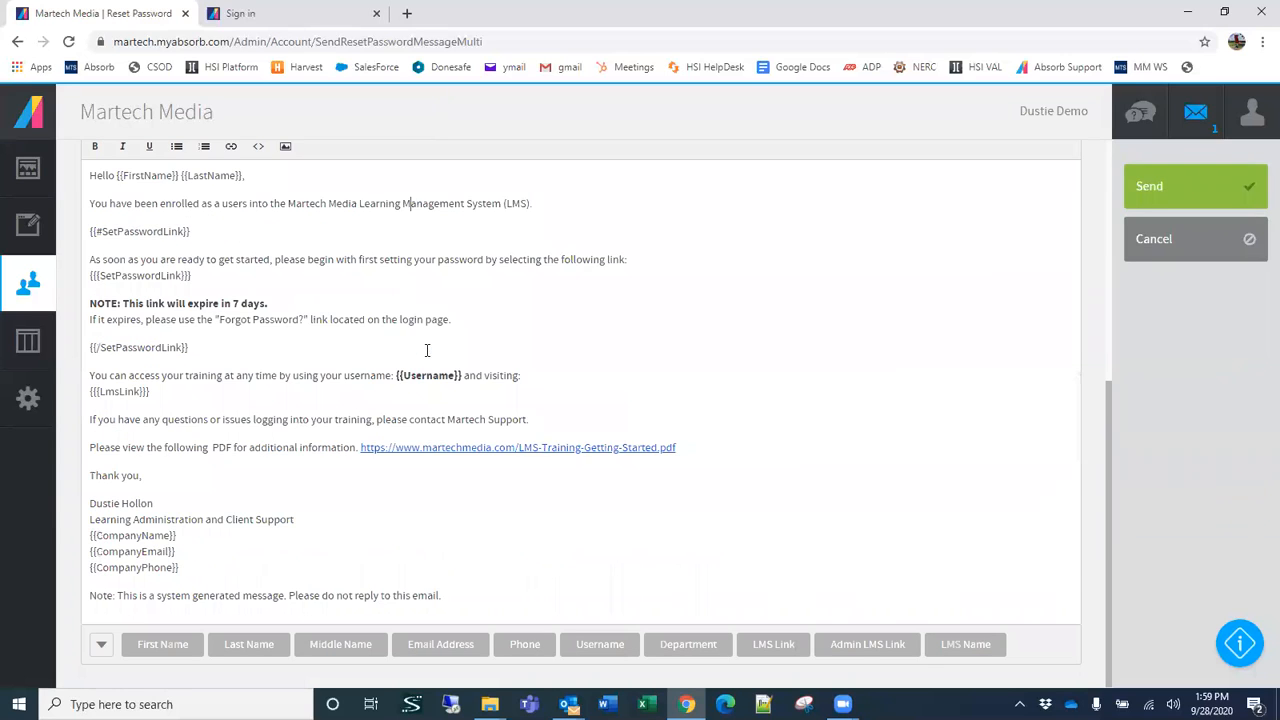
Step: Copy the LMS-Training-Getting-Started.pdf link from the message body, open it in a new browser tab, and return to the message
scroll(409, 326, "up", 1)
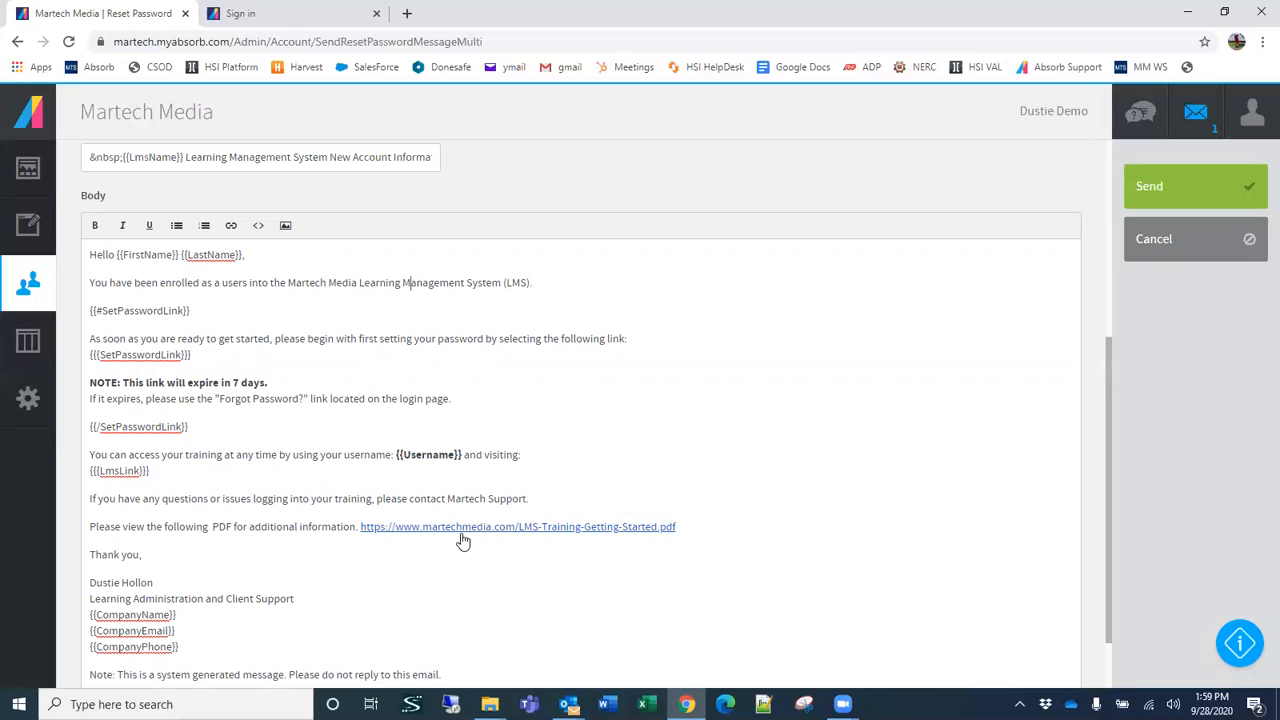
left_click_drag(692, 525, 360, 528)
key("ctrl+c")
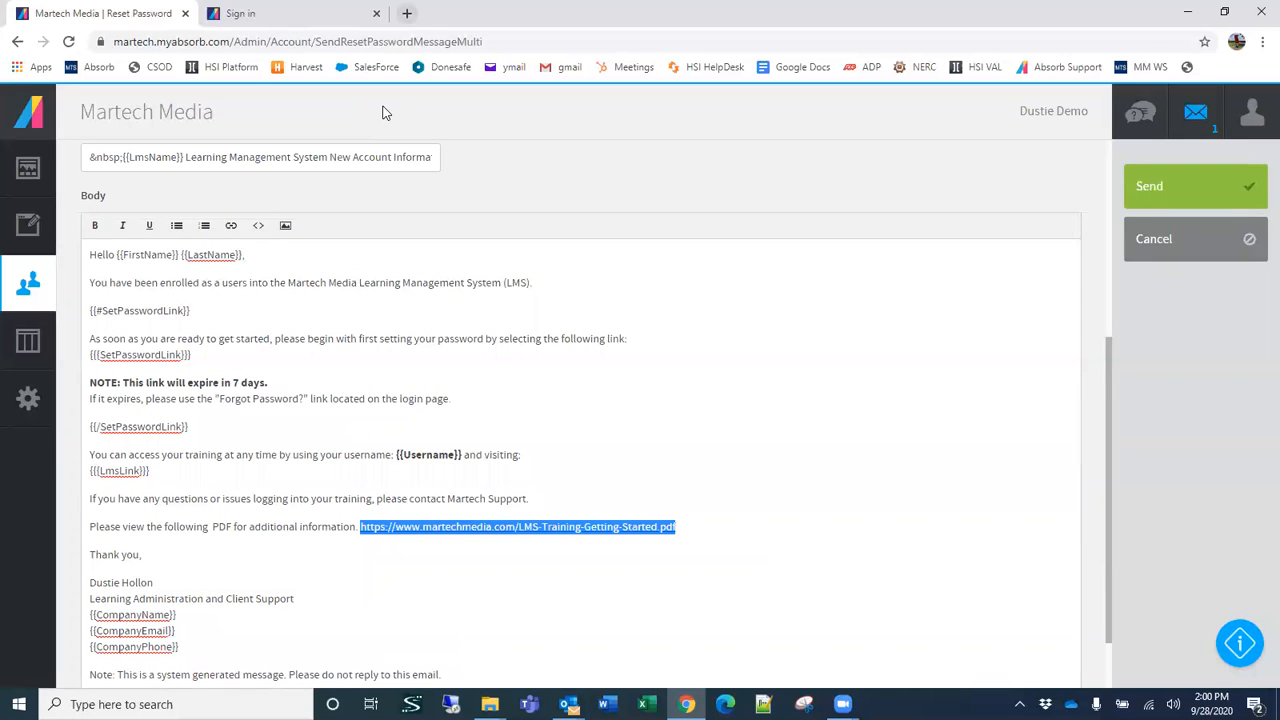
left_click(407, 13)
left_click(408, 42)
key("ctrl+v")
key("Return")
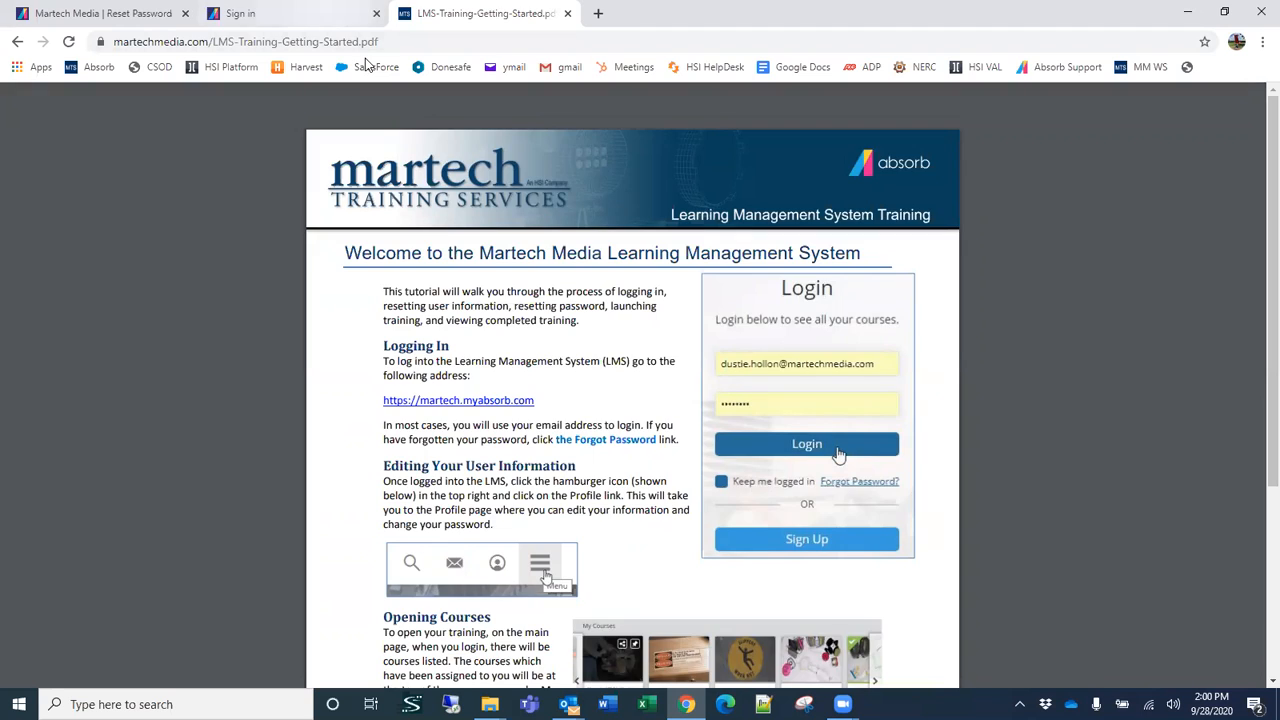
key("ctrl+shift+Tab")
key("ctrl+shift+Tab")
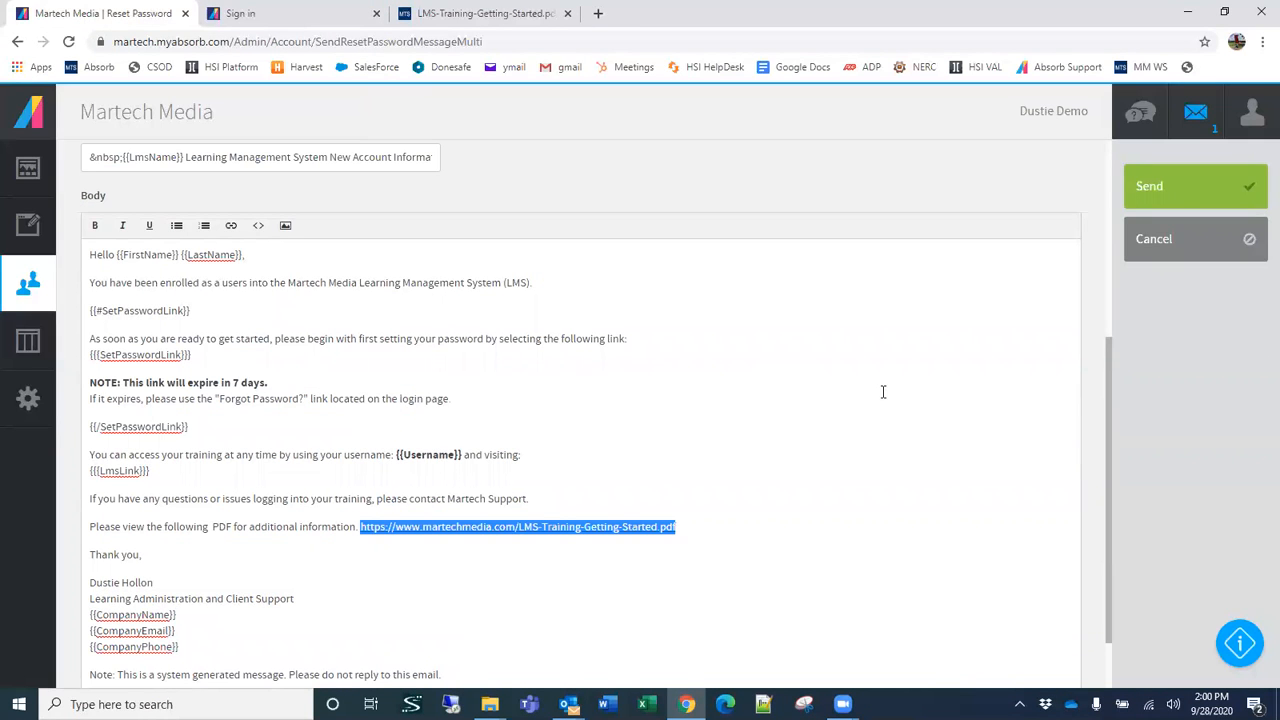
Step: Review the rest of the new user message and cancel it without sending
scroll(567, 460, "down", 1)
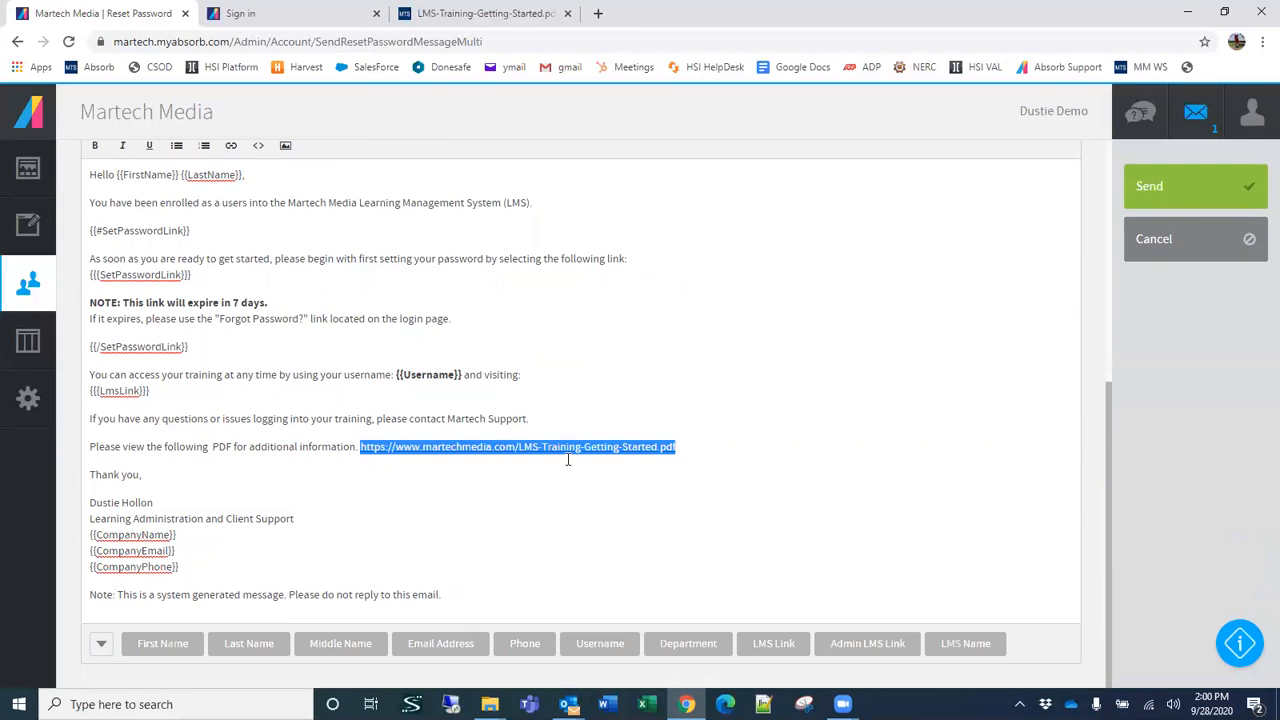
scroll(619, 478, "up", 2)
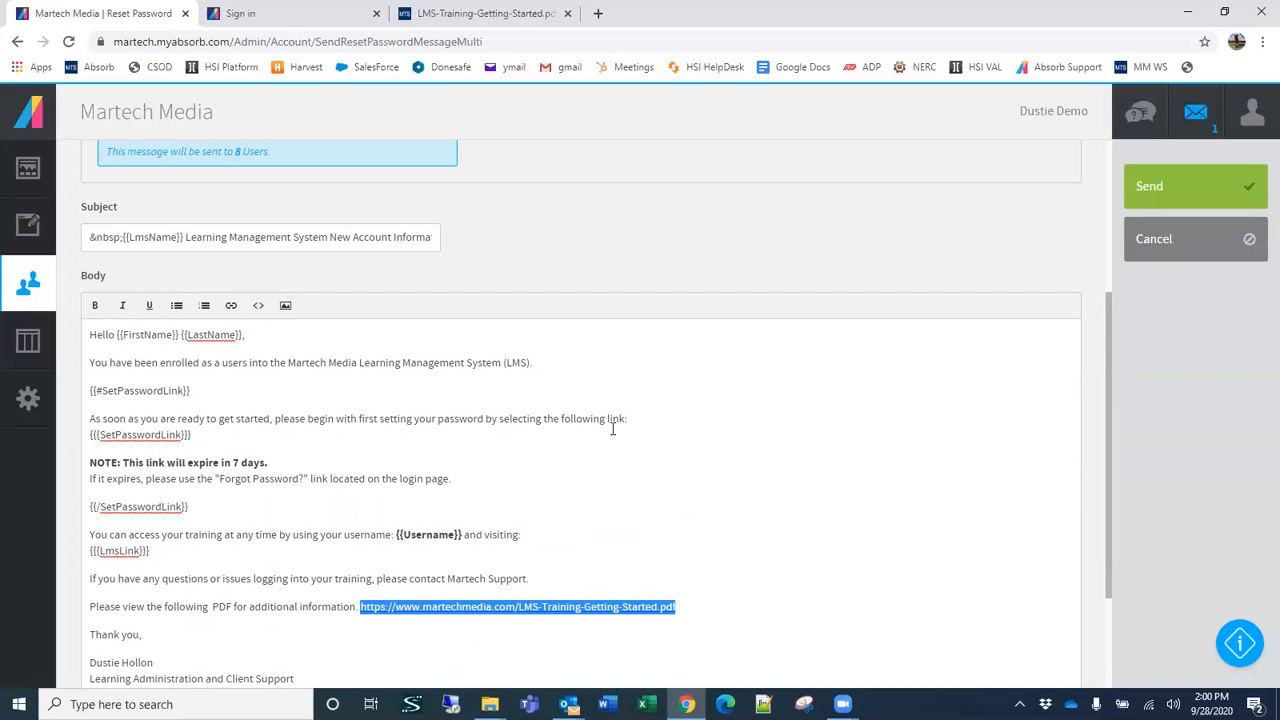
scroll(645, 432, "down", 1)
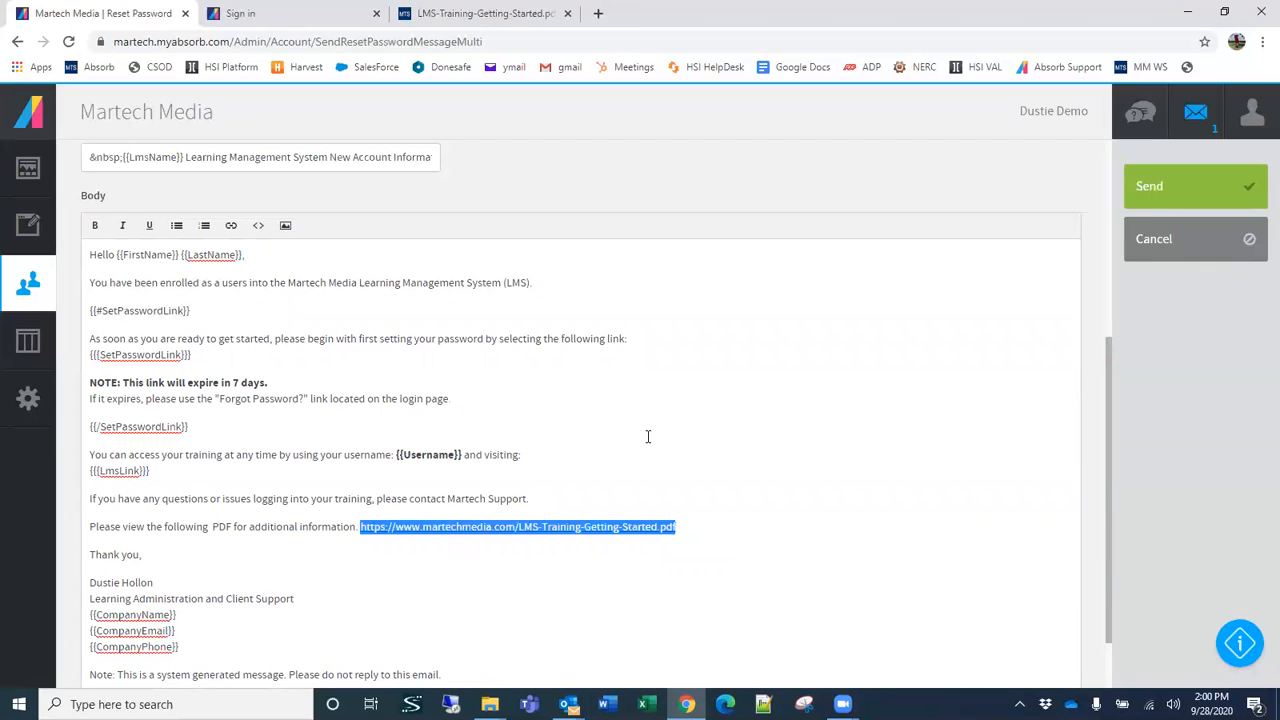
left_click(1163, 244)
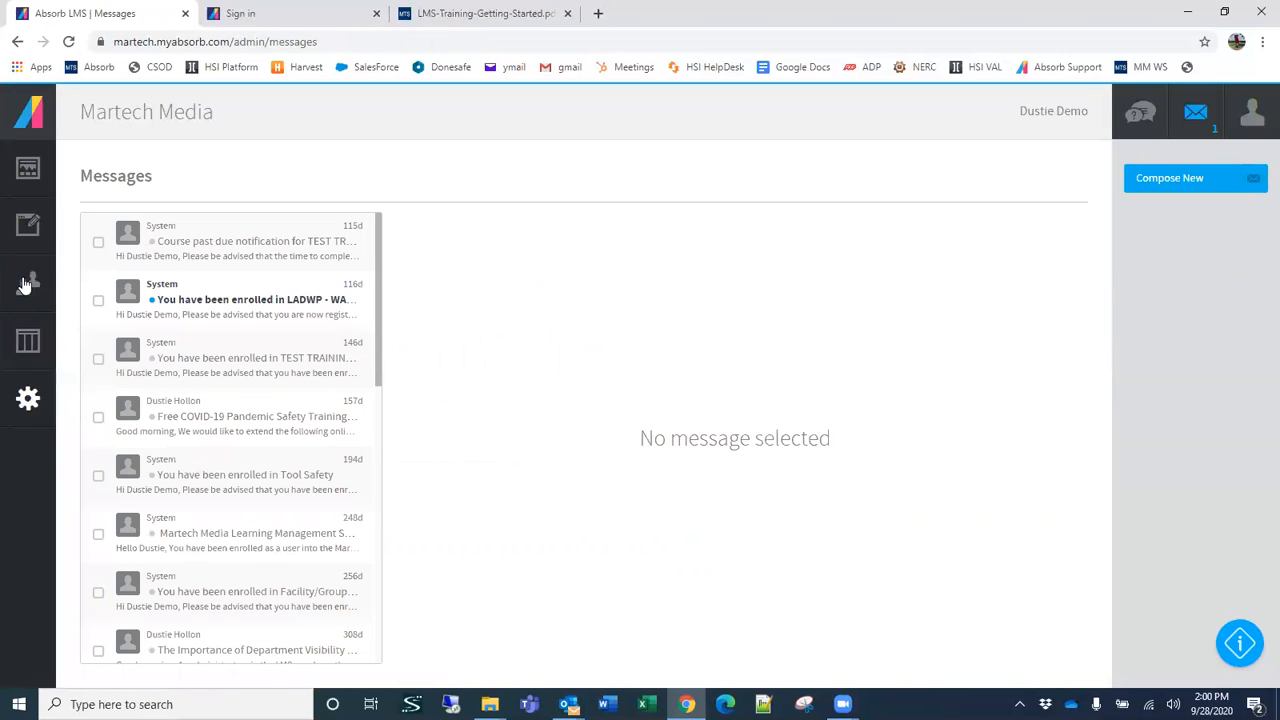
Step: Return to the Users list and select the demo user account
mouse_move(28, 290)
left_click(83, 167)
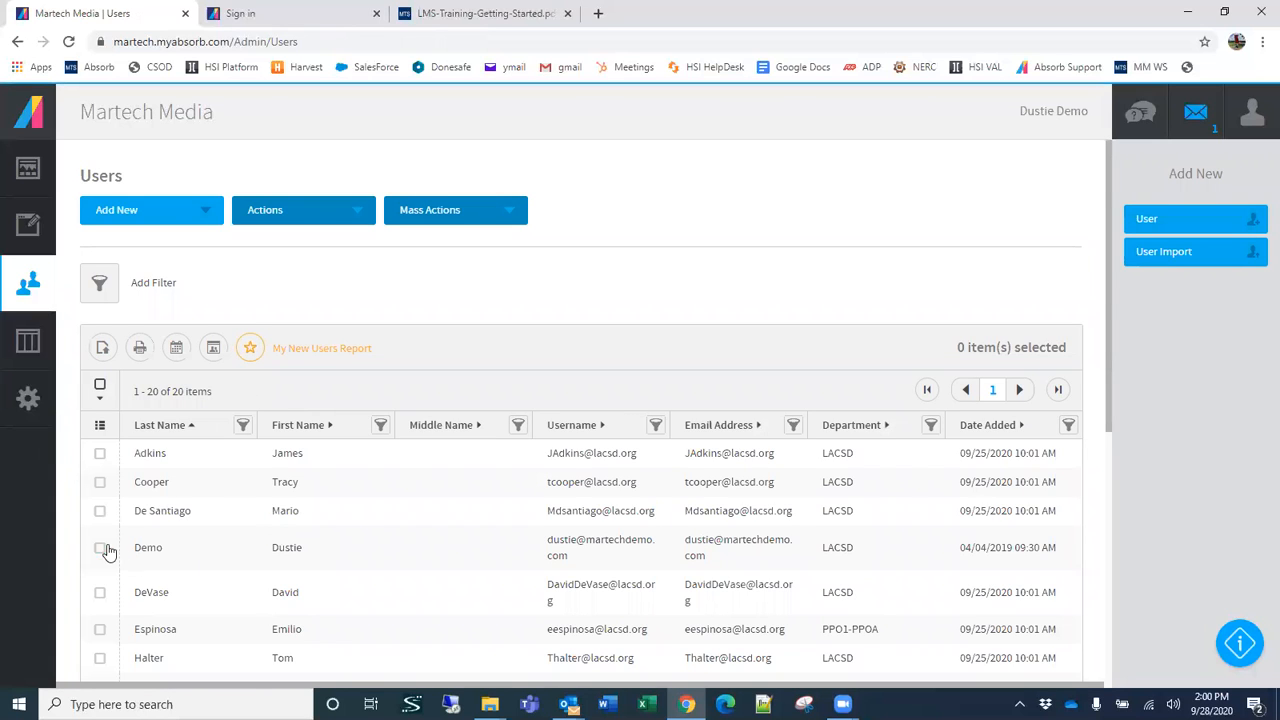
left_click(196, 543)
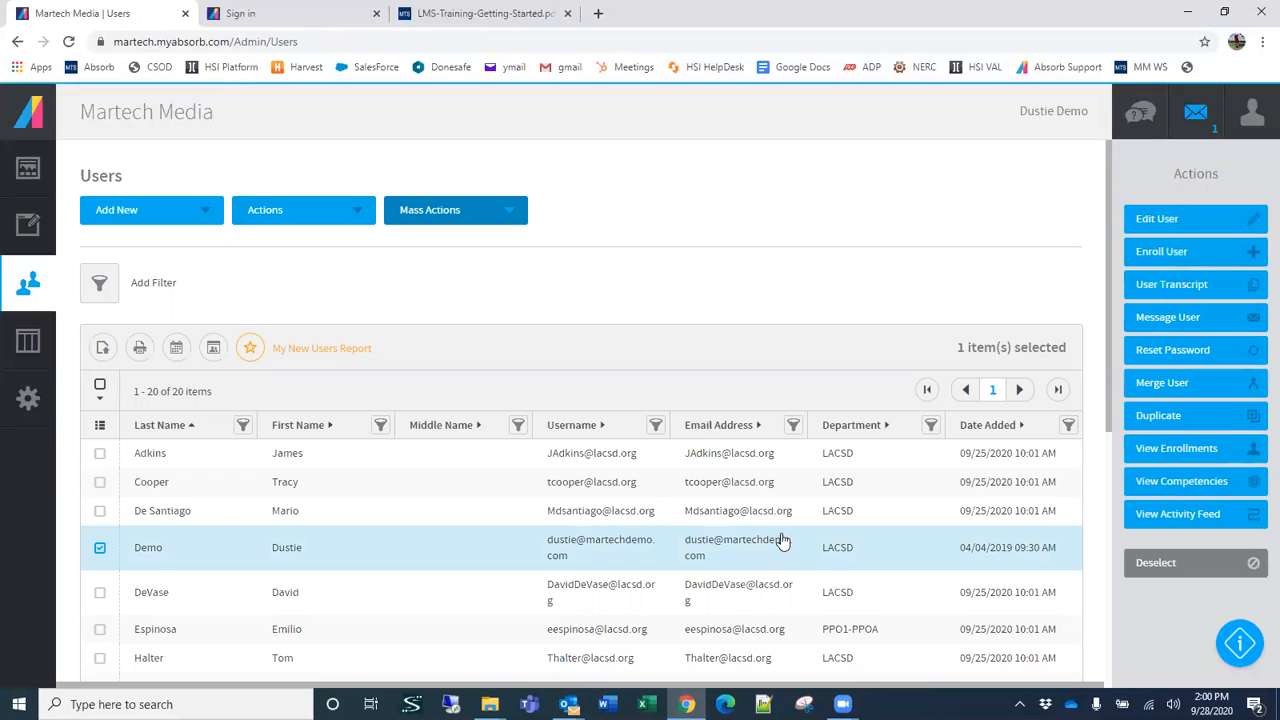
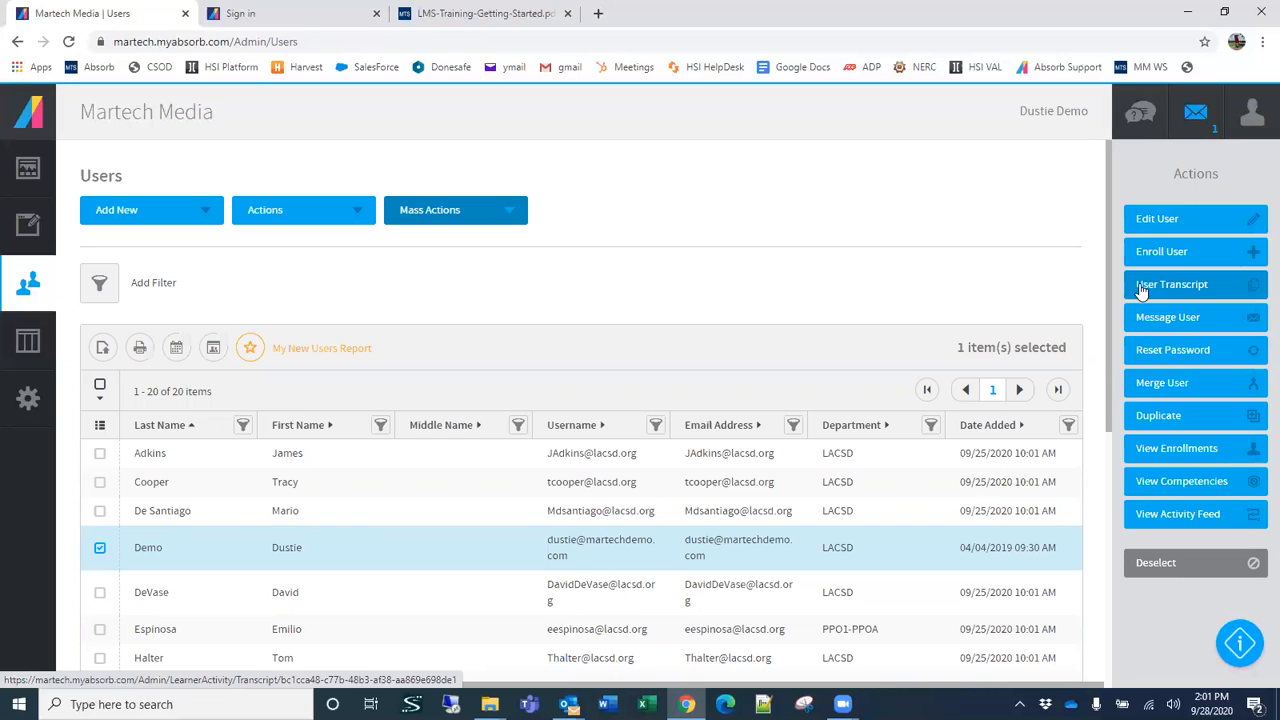
Step: Open the demo user's enrollments and select the Pandemics: Slowing the Spread enrollment to view its actions, then deselect it
left_click(1194, 449)
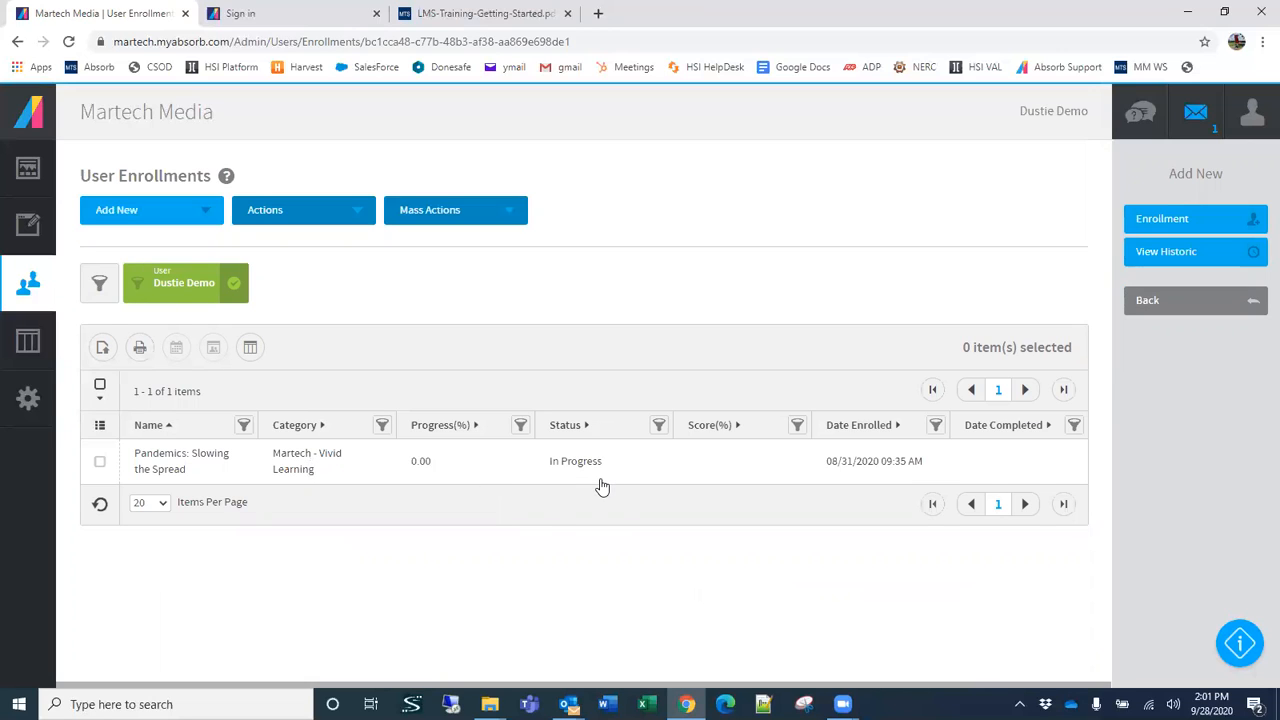
left_click(353, 477)
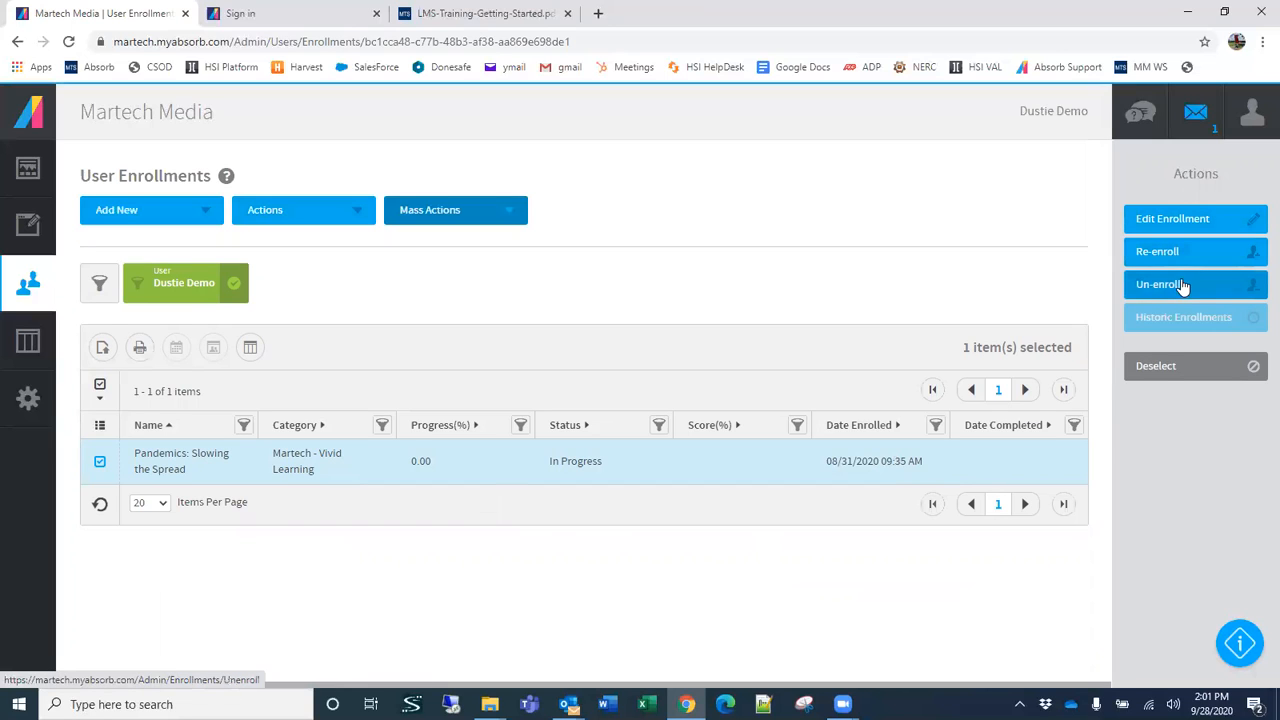
left_click(99, 463)
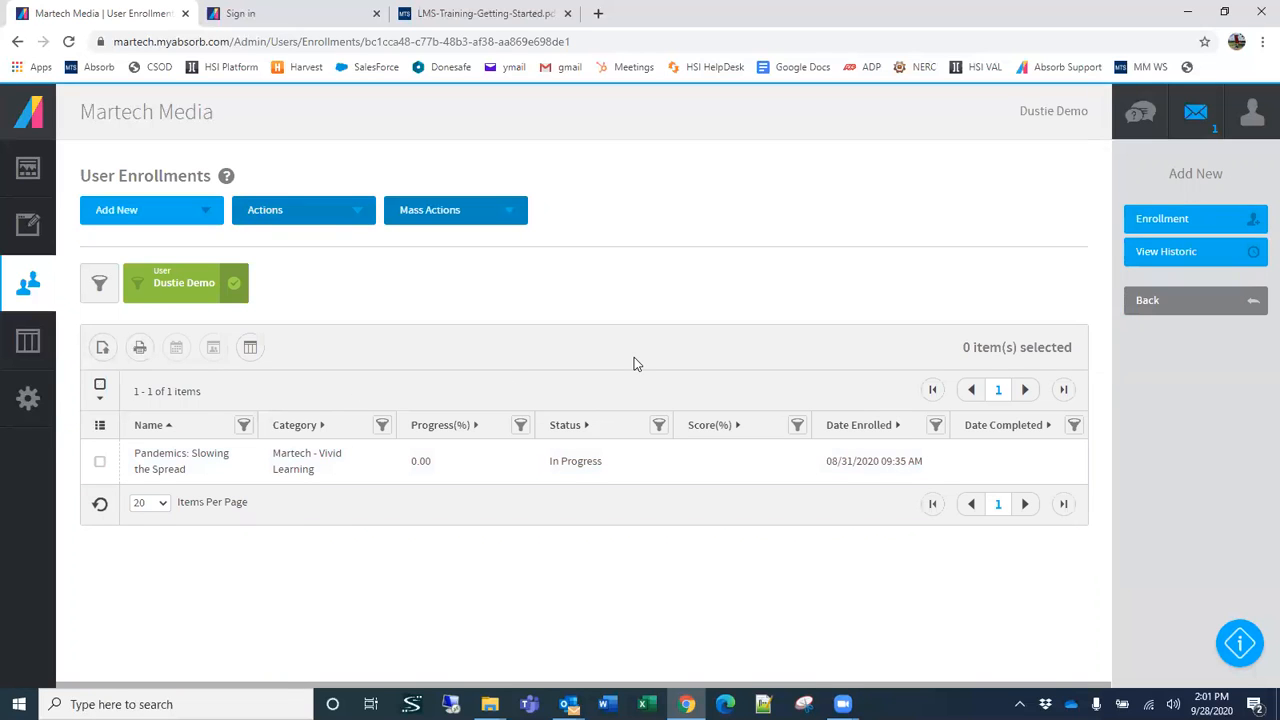
Step: Start a new enrollment for the demo user and add LACSD - 201-02 Hand Tools I and LACSD - 201-04 Portable Power Tools
left_click(1188, 222)
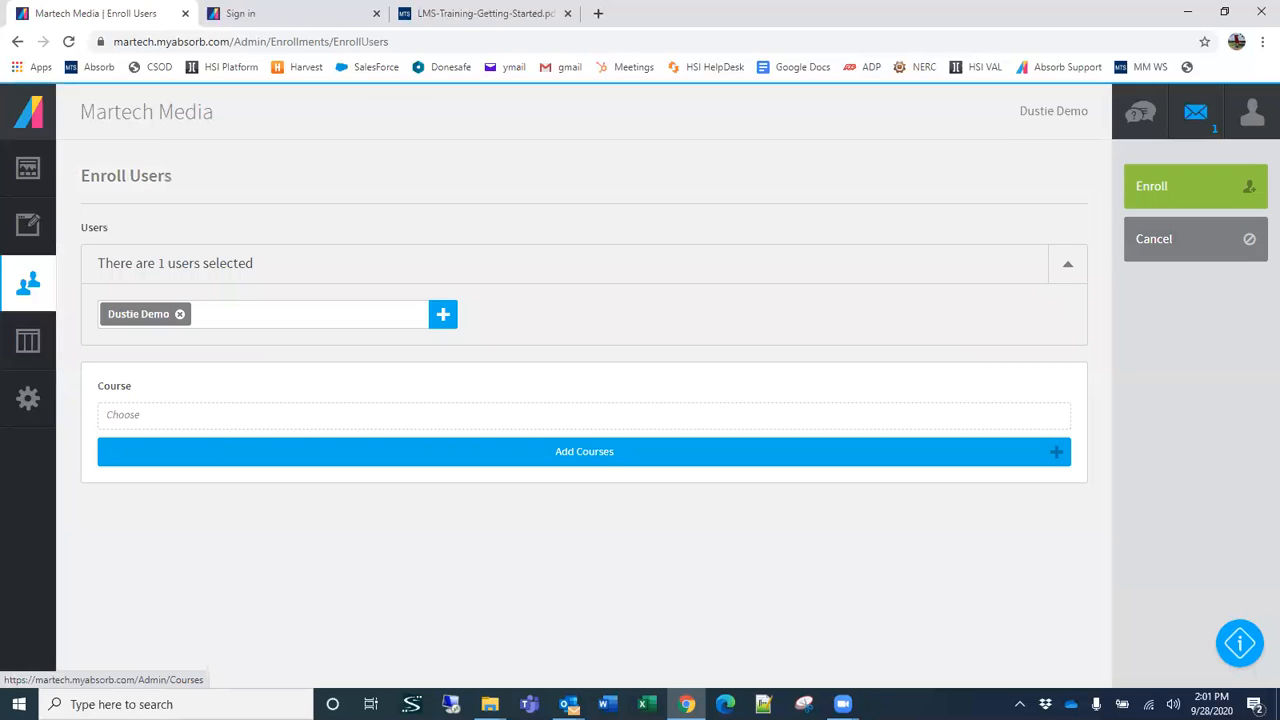
left_click(614, 459)
left_click(390, 312)
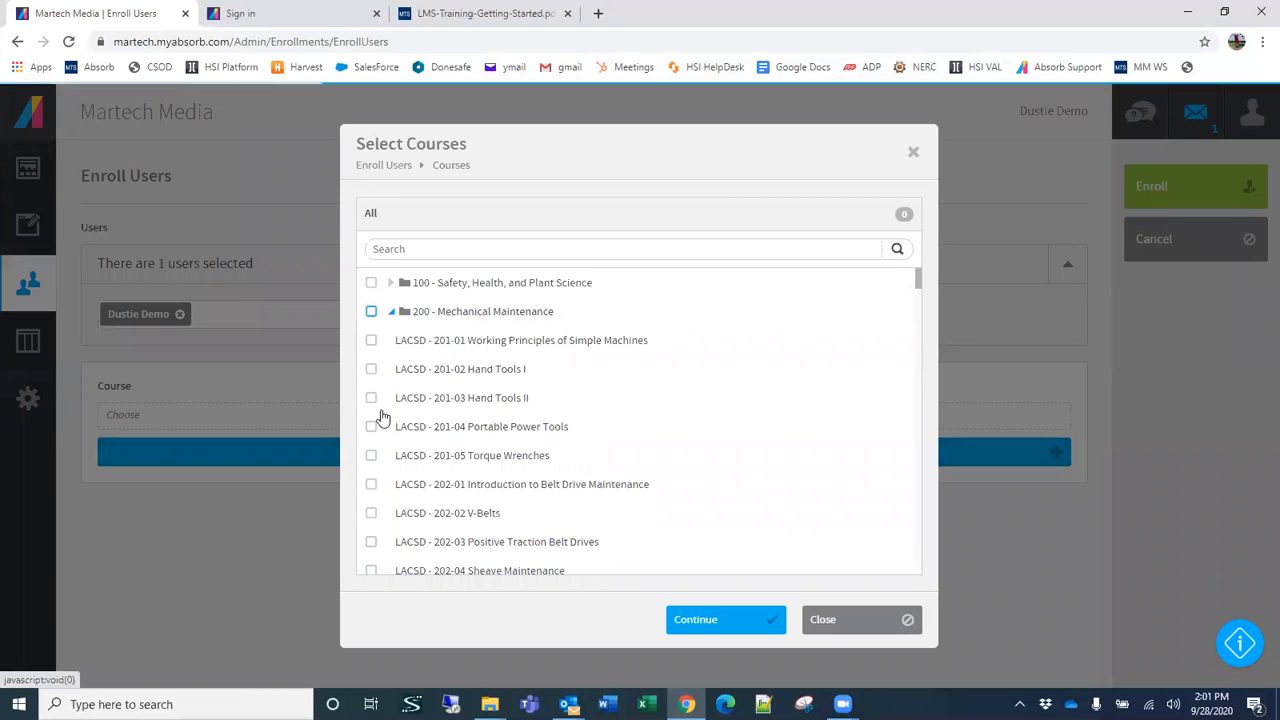
left_click(371, 369)
left_click(371, 428)
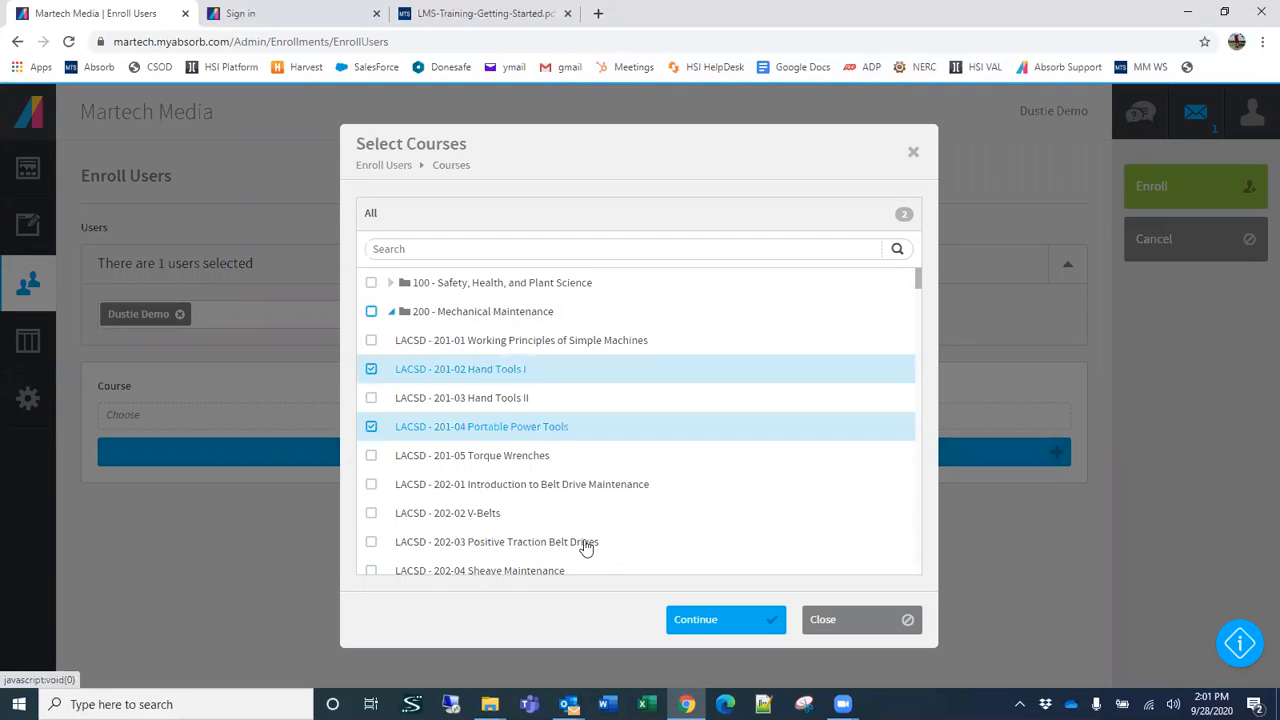
left_click(692, 626)
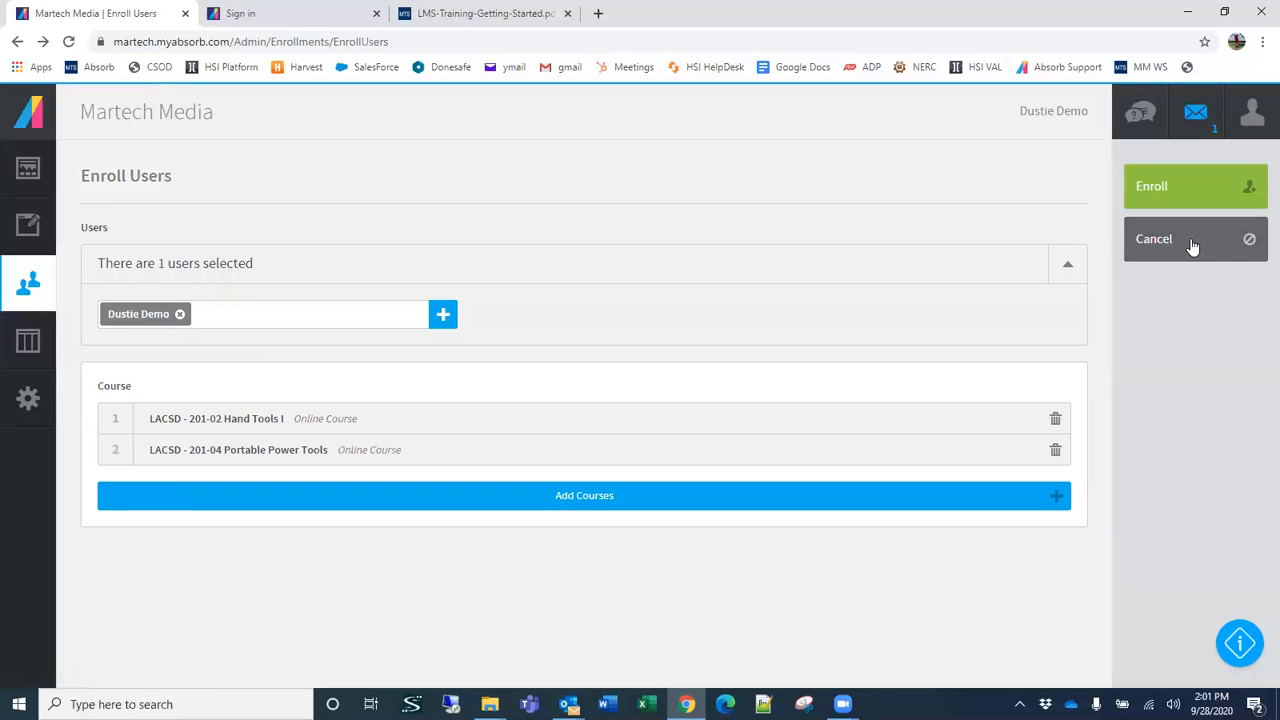
Step: Discard the demo user's unsaved enrollment and return to the Users list
left_click(1186, 264)
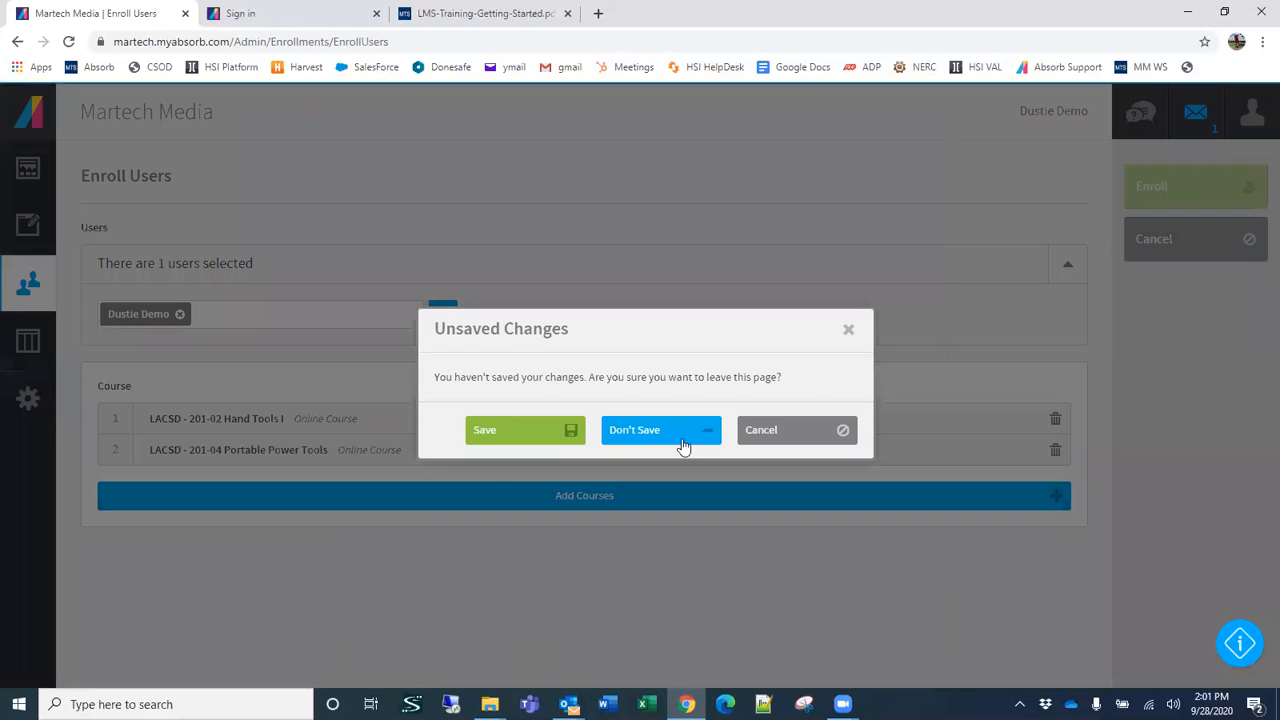
left_click(684, 431)
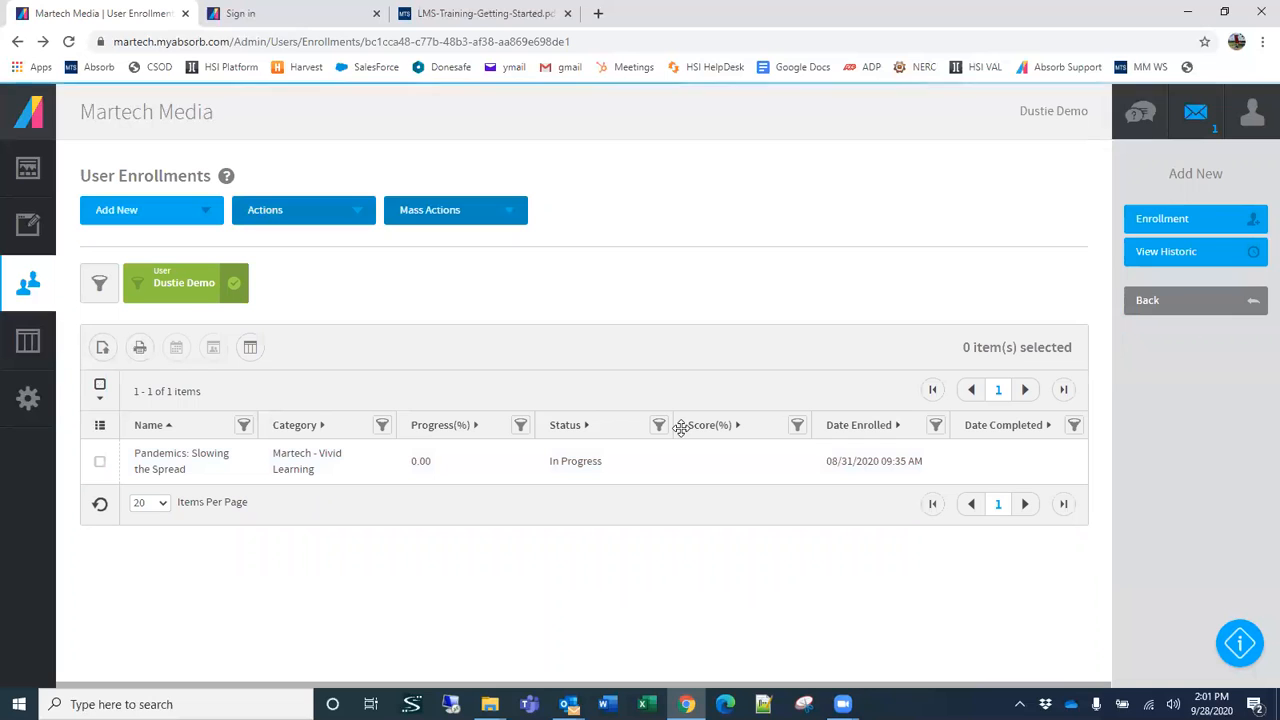
left_click(22, 282)
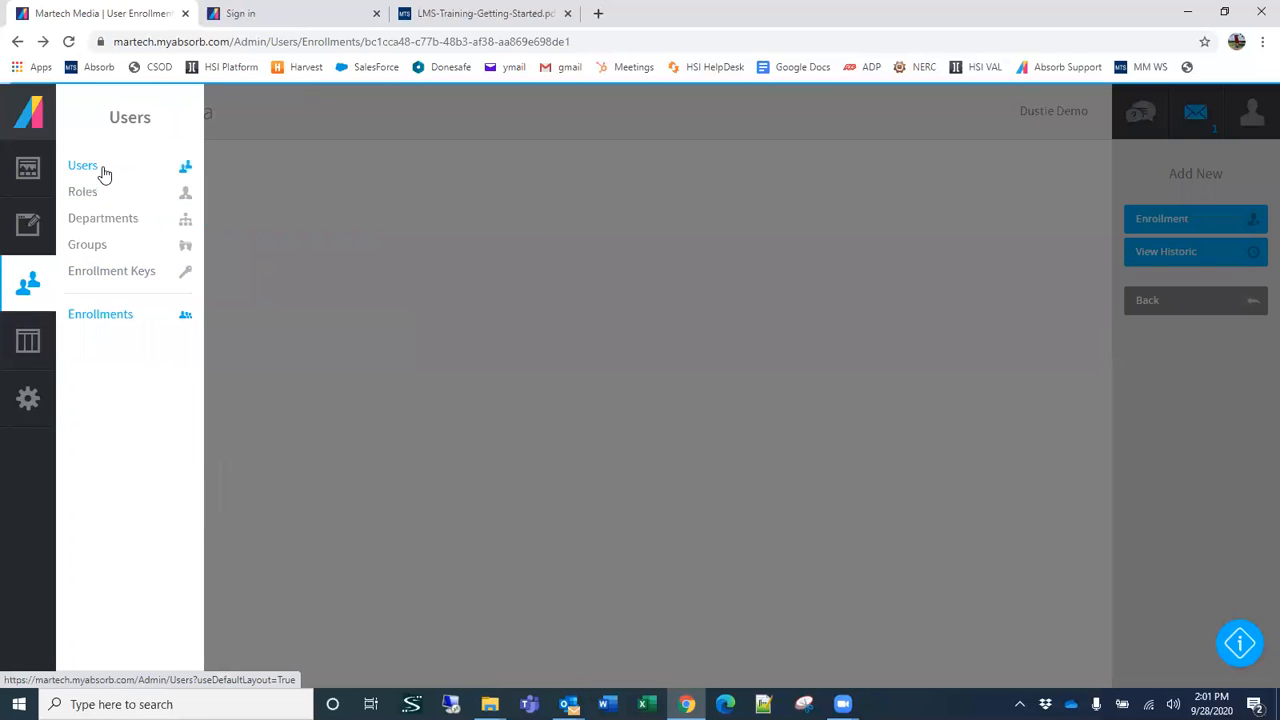
left_click(104, 174)
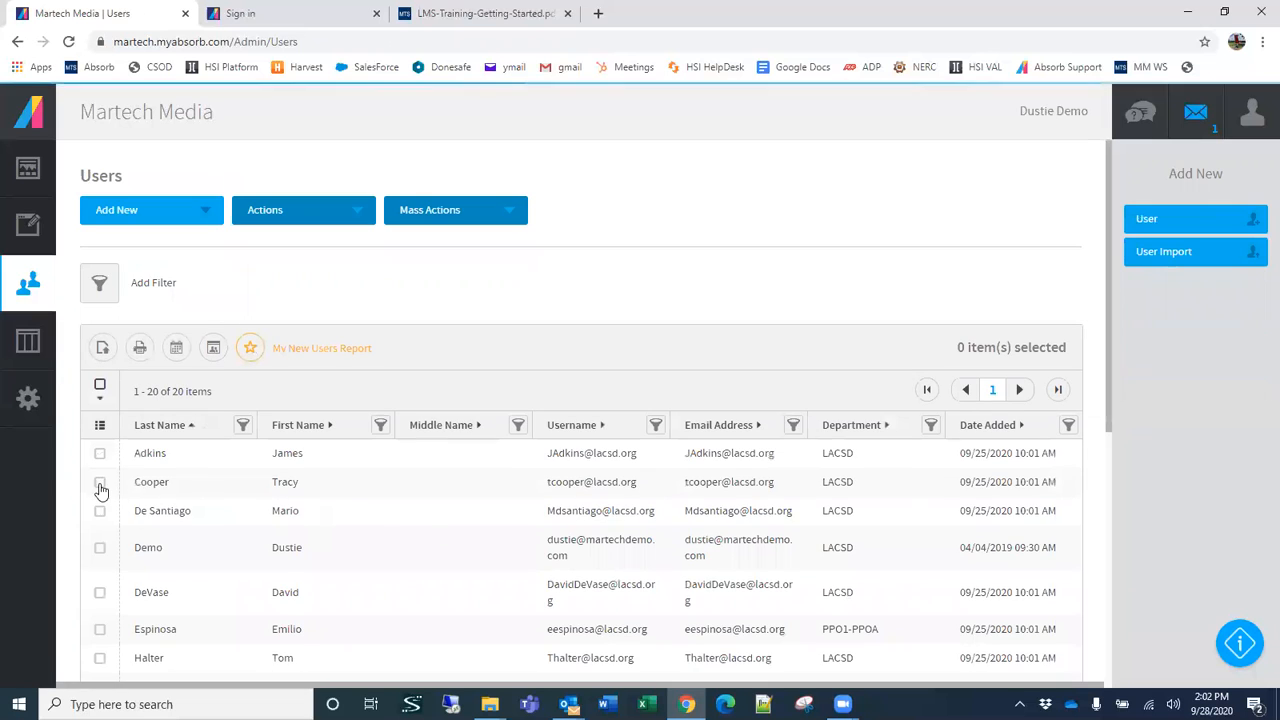
Step: Select the two users directly above and the one directly below the demo account, and start a mass enrollment for all four
left_click(100, 482)
left_click(100, 511)
left_click(100, 592, "shift")
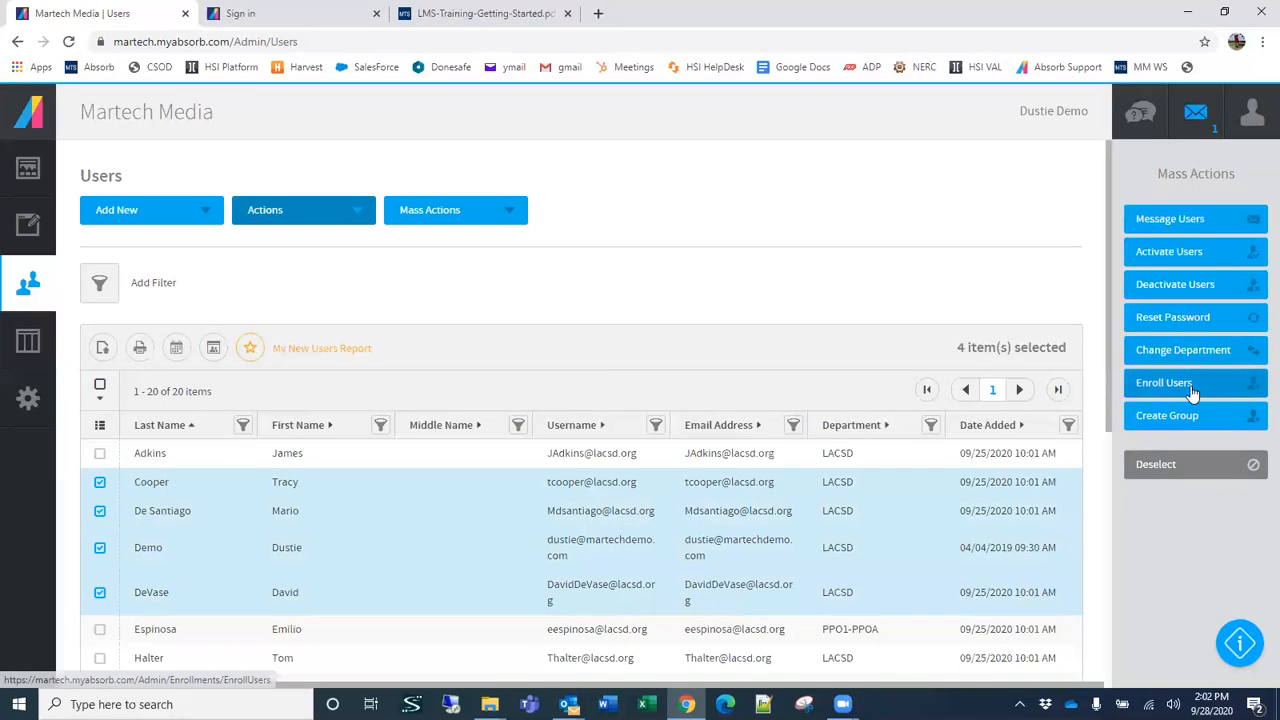
left_click(1192, 388)
Step: Choose courses LACSD - 301-05 Characteristics of Distribution Switchgear and 301-02 Electrical Distribution System Fundamentals from the 300 - Electrical Distribution category
left_click(363, 480)
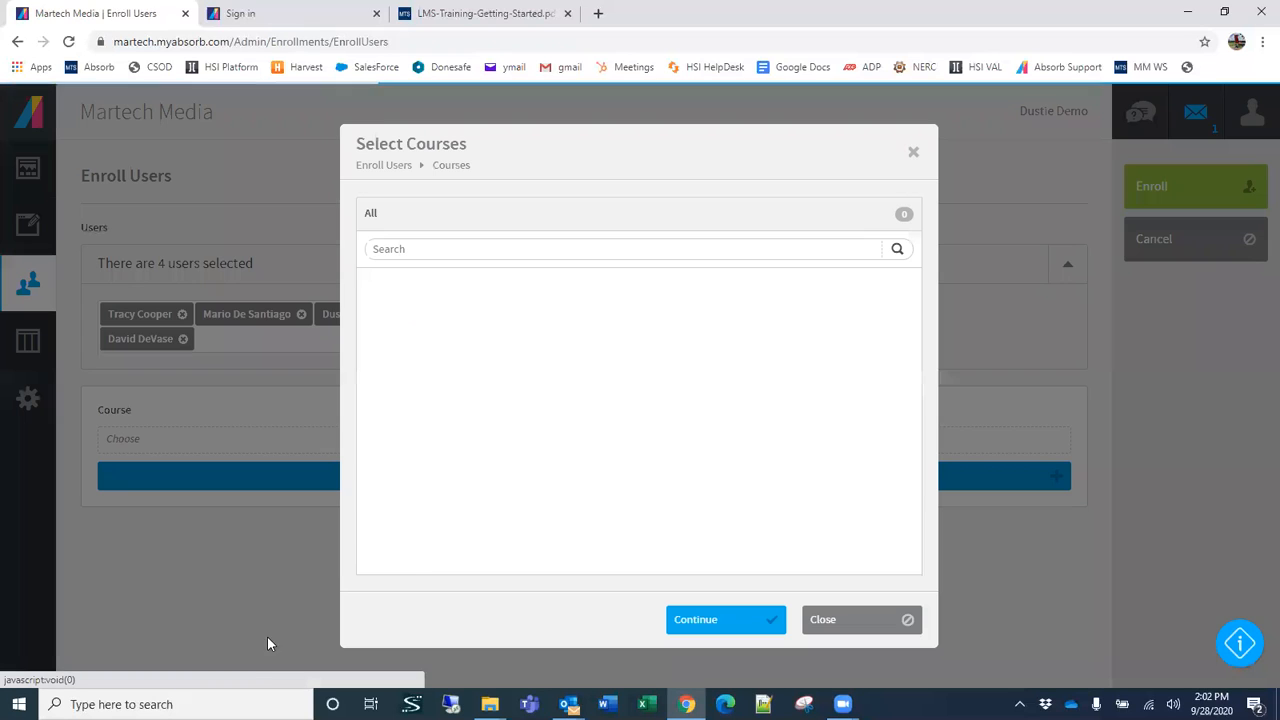
left_click(390, 340)
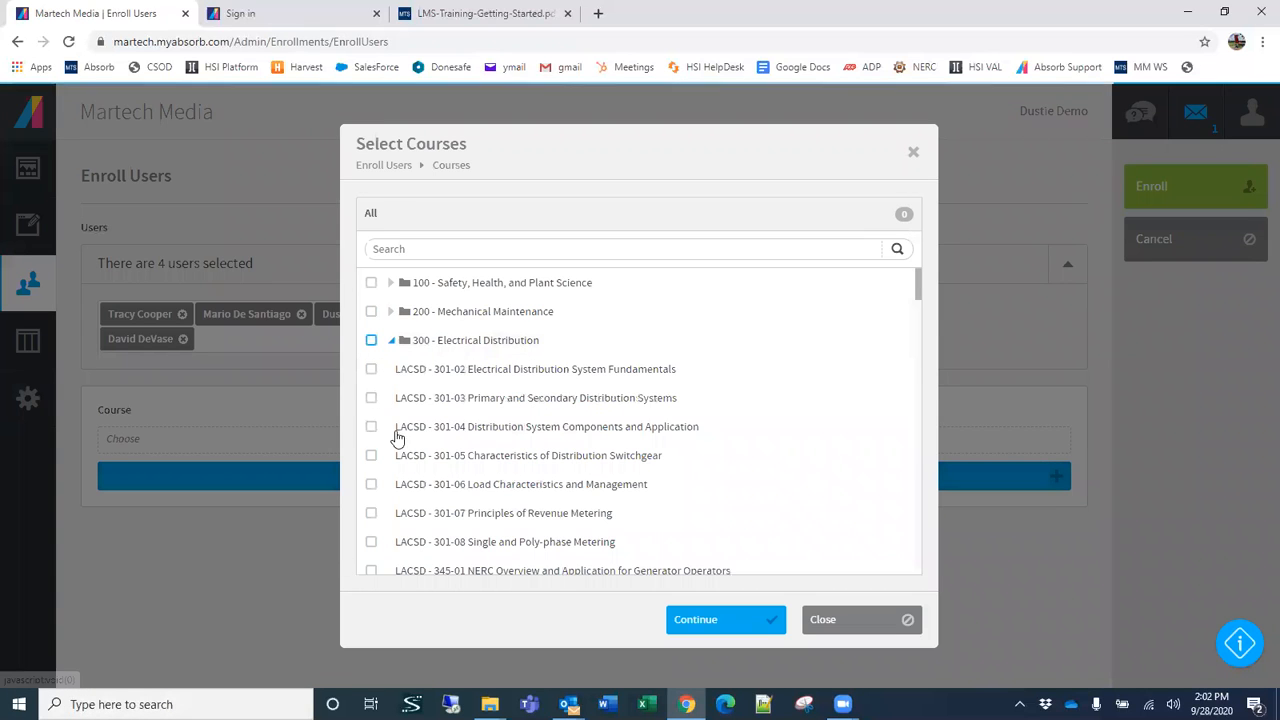
left_click(371, 455)
left_click(371, 369)
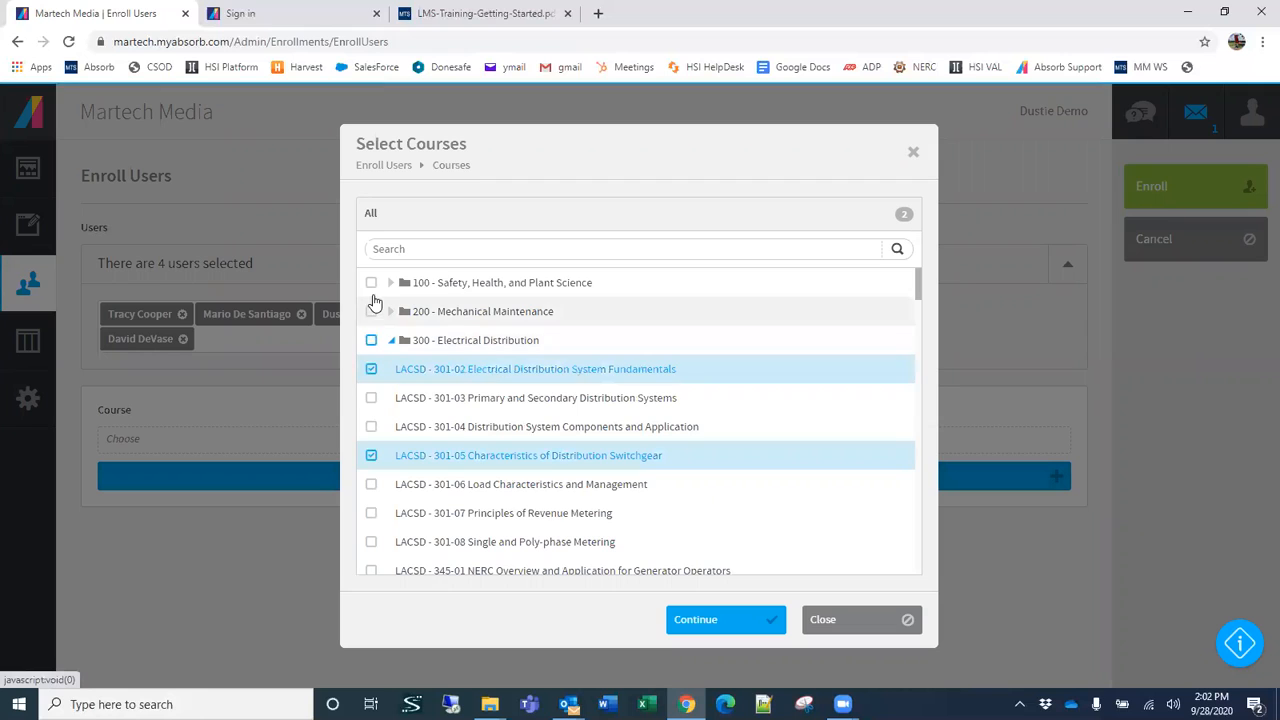
Step: Choose 101-03 Respiratory Protection Program and 101-71 Introduction to Industrial Hygiene from the 100 - Safety, Health, and Plant Science category, and recheck the selected courses
left_click(391, 283)
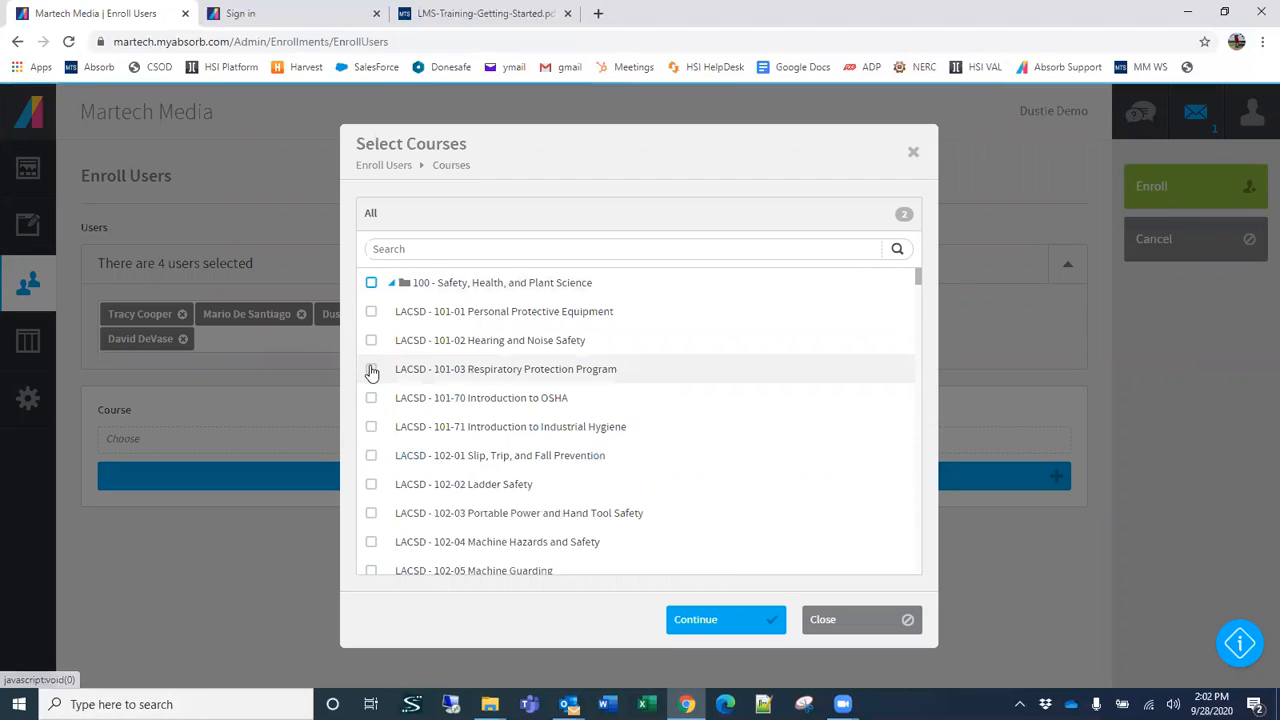
left_click(371, 369)
left_click(371, 426)
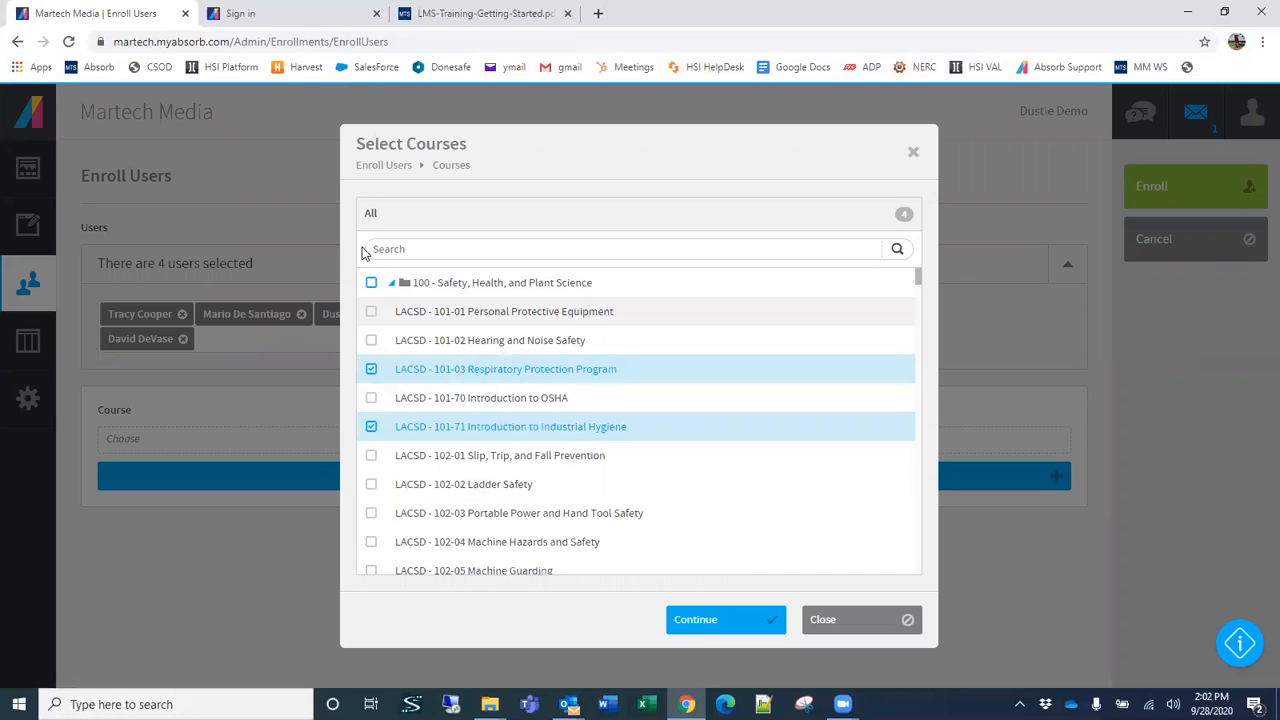
left_click(392, 288)
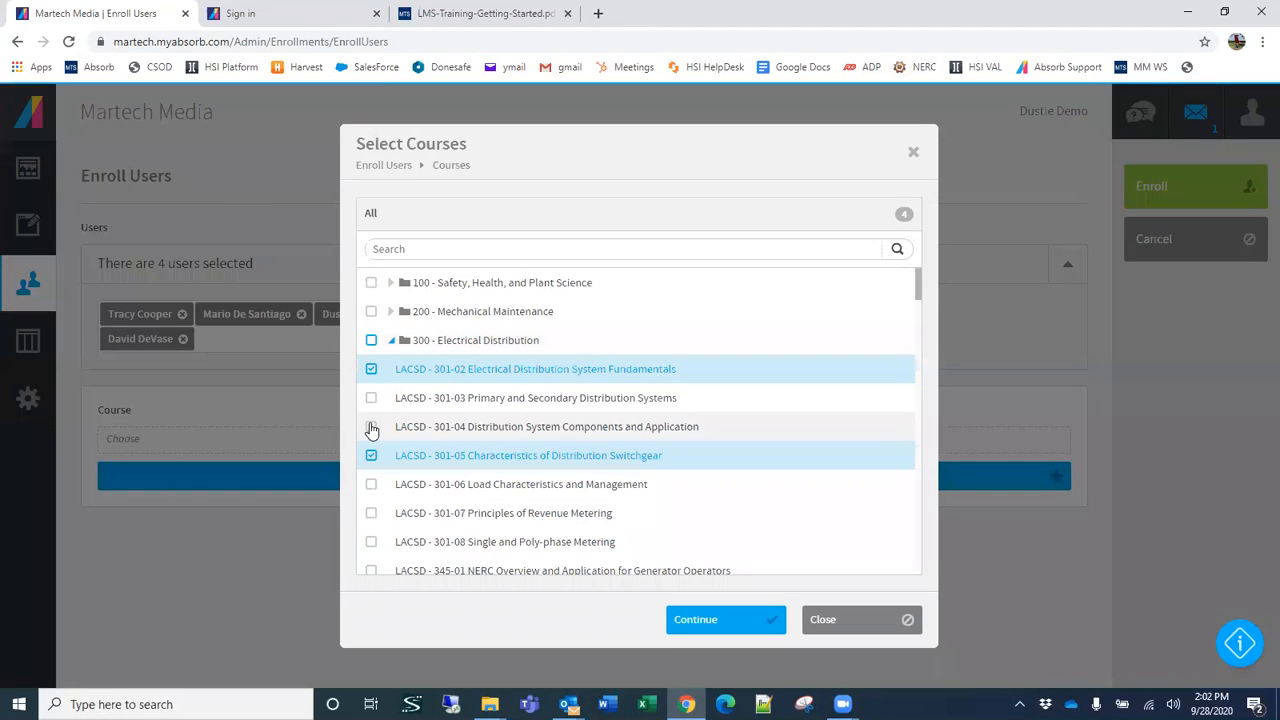
left_click(398, 283)
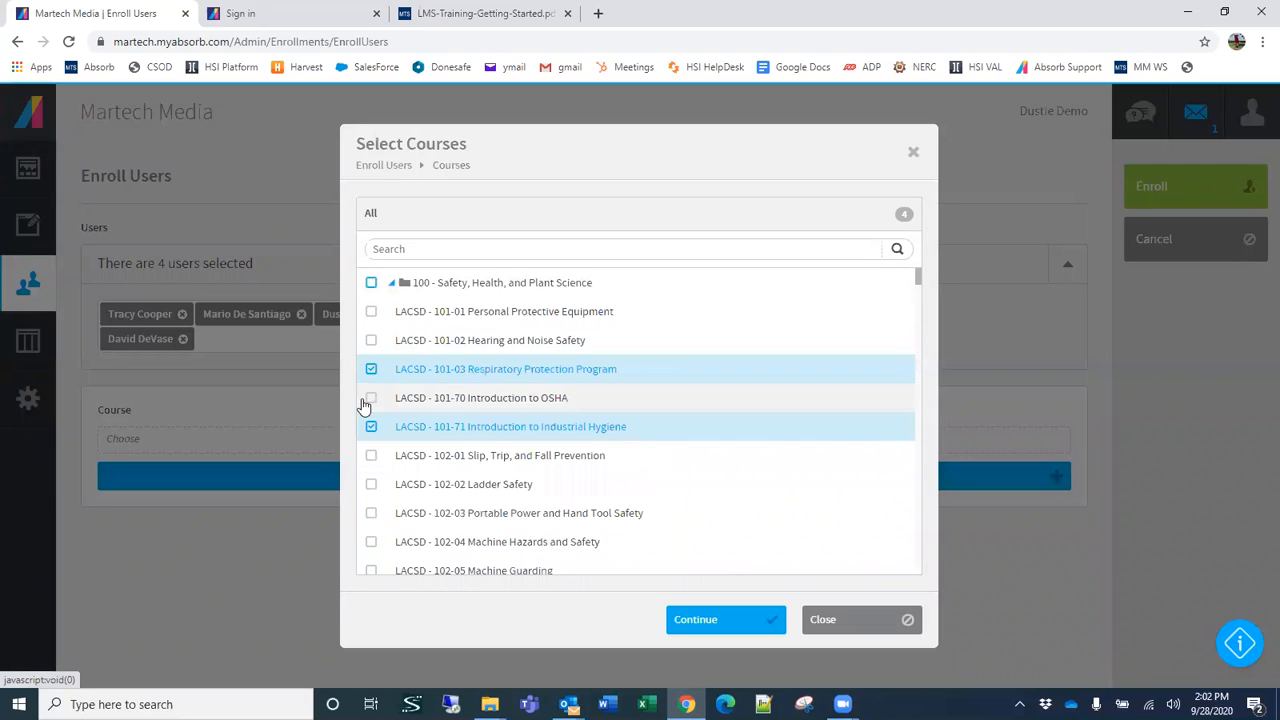
scroll(400, 443, "down", 2)
scroll(440, 451, "up", 2)
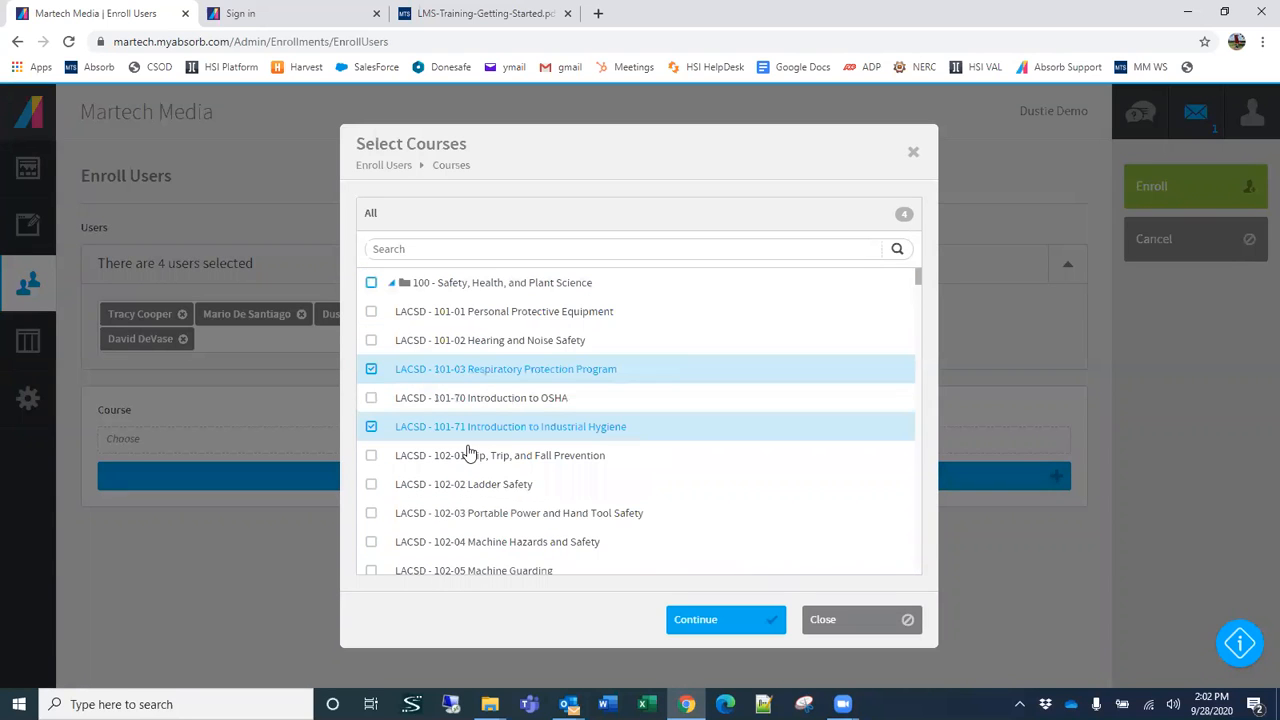
Step: Search the courses for "safety" and add 101-02 Hearing and Noise Safety, 102-08 Laboratory Health and Safety, and 108-01 Materials Handling and Storing Safety
left_click(486, 247)
type("safert")
key("BackSpace")
key("BackSpace")
type("ty")
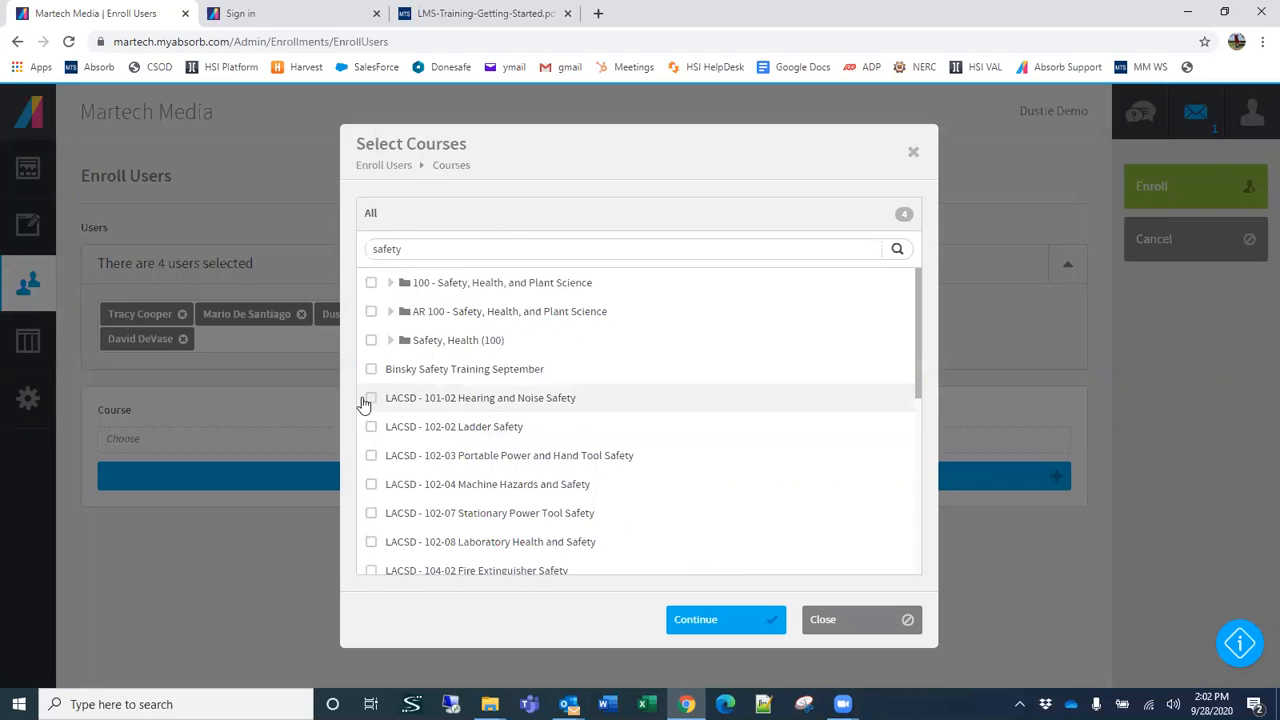
left_click(370, 399)
left_click(370, 543)
scroll(591, 443, "down", 2)
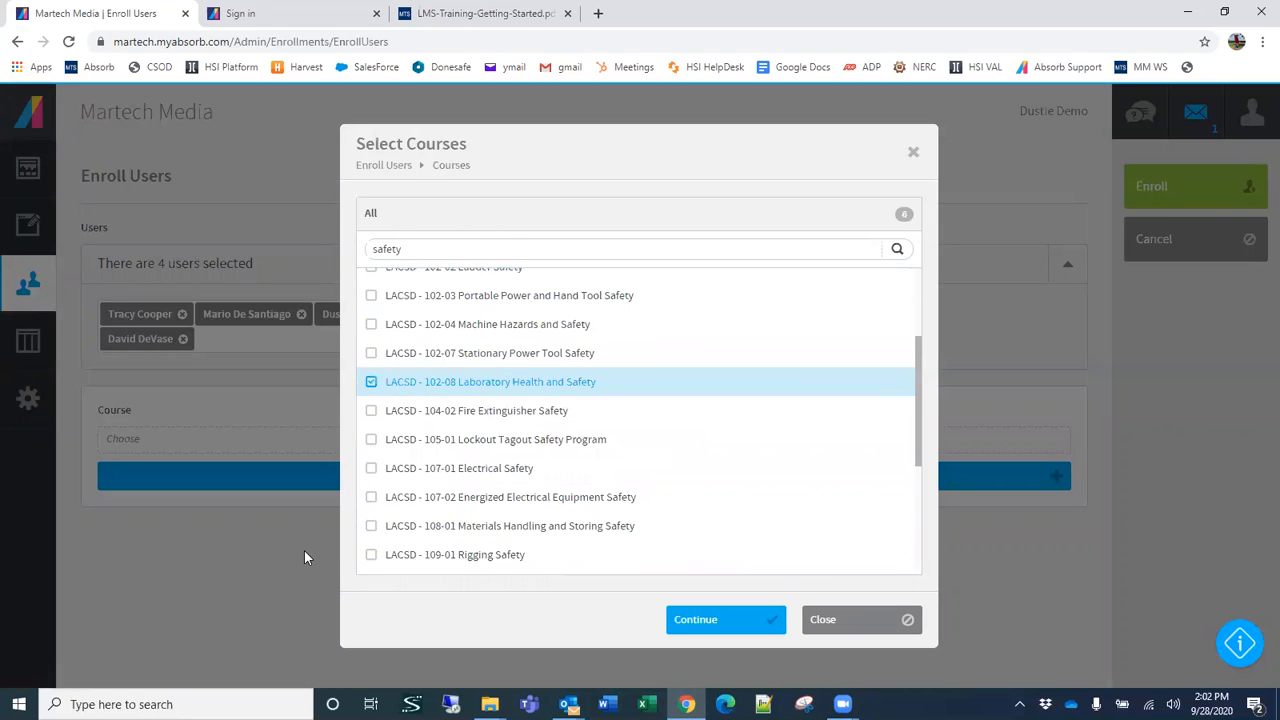
left_click(371, 526)
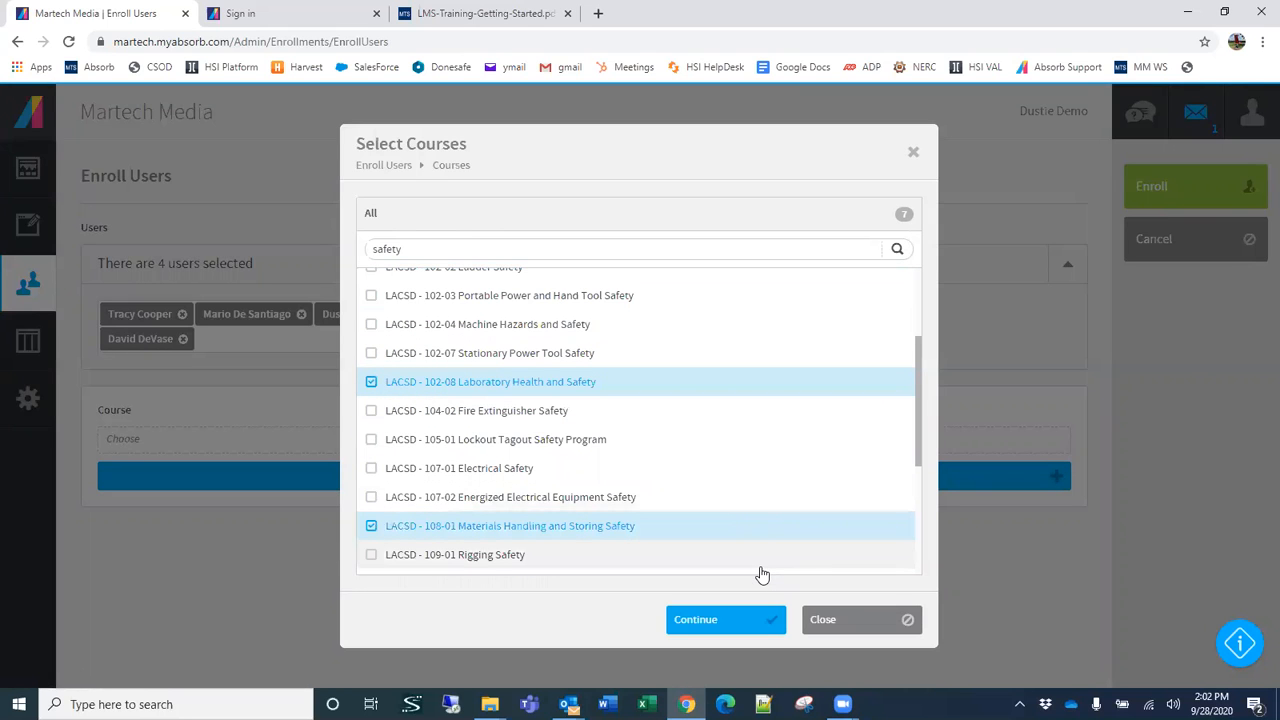
left_click(714, 619)
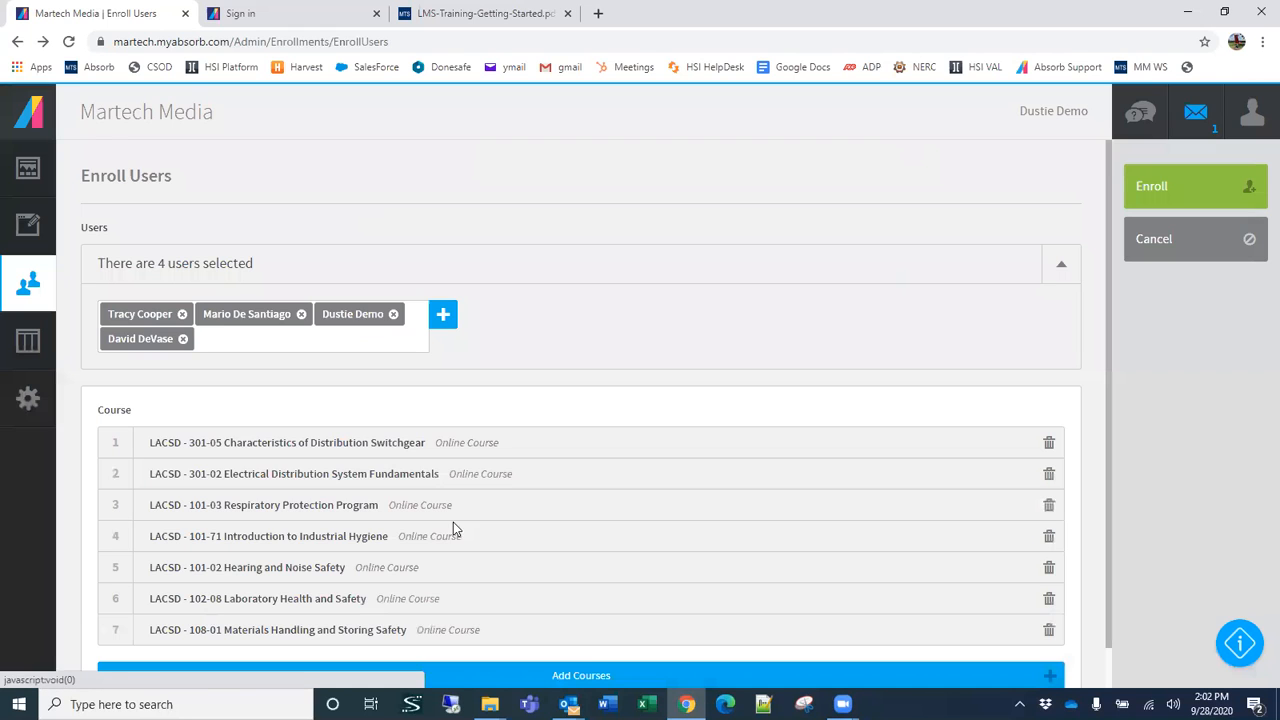
Step: Remove LACSD - 101-02 Hearing and Noise Safety from the enrollment's course list and discard the enrollment without saving
scroll(297, 488, "down", 1)
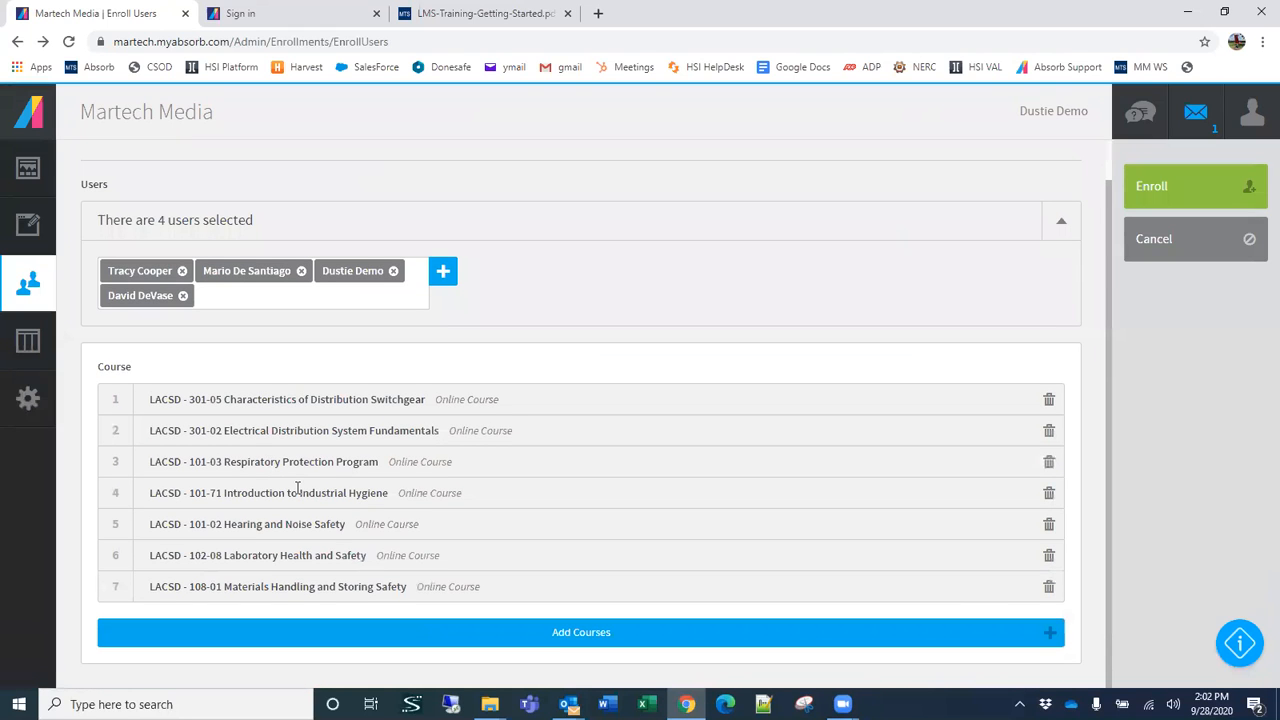
left_click(1049, 524)
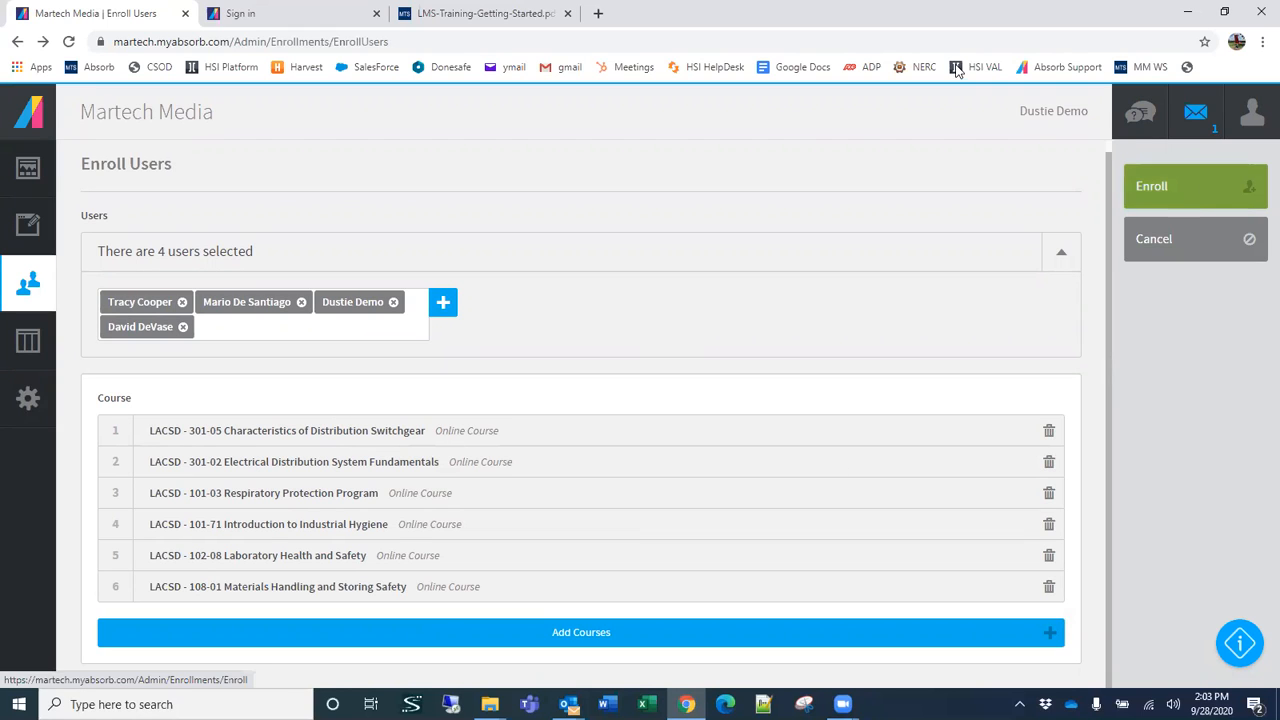
left_click(1170, 256)
left_click(660, 431)
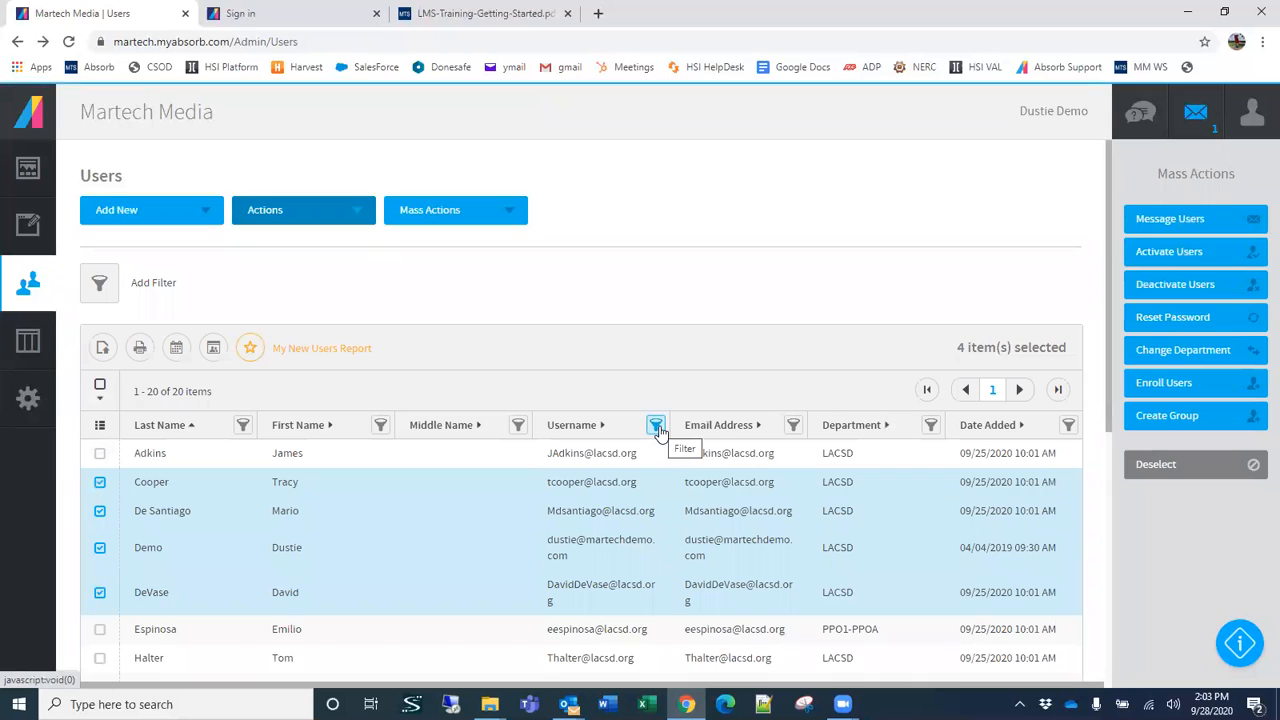
Step: Open the Courses list and look through the available courses
left_click(28, 224)
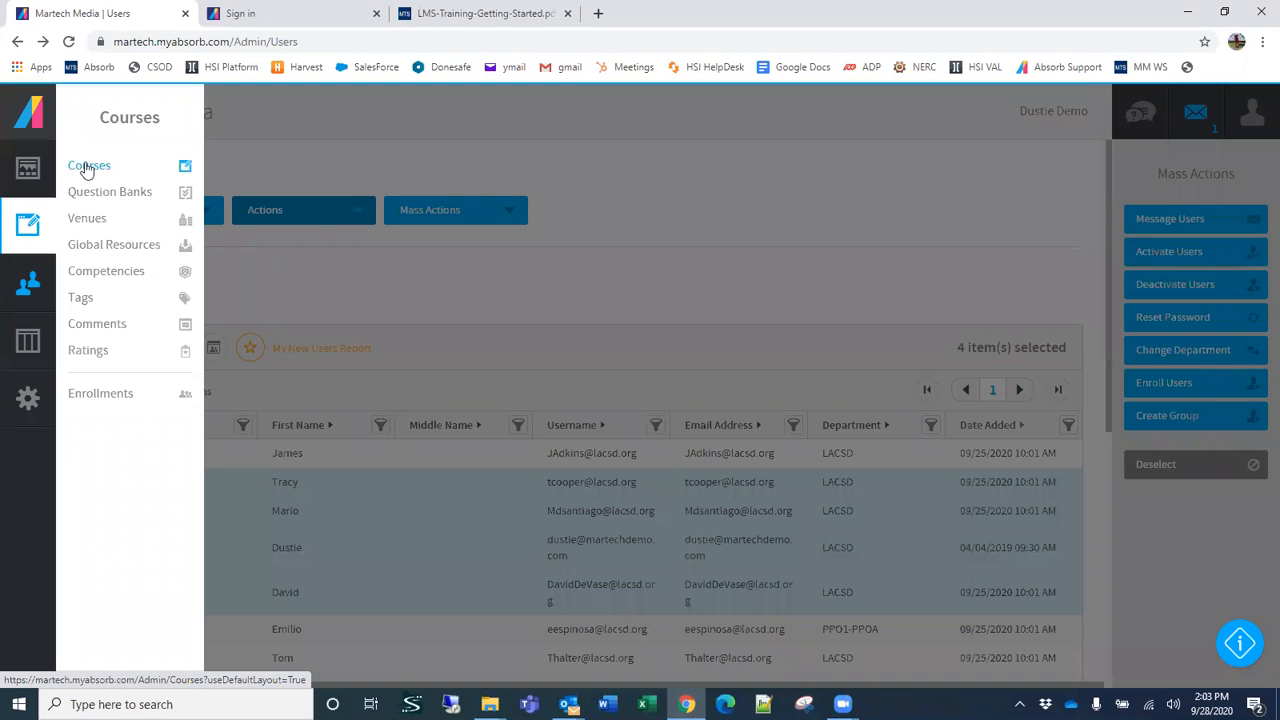
left_click(89, 168)
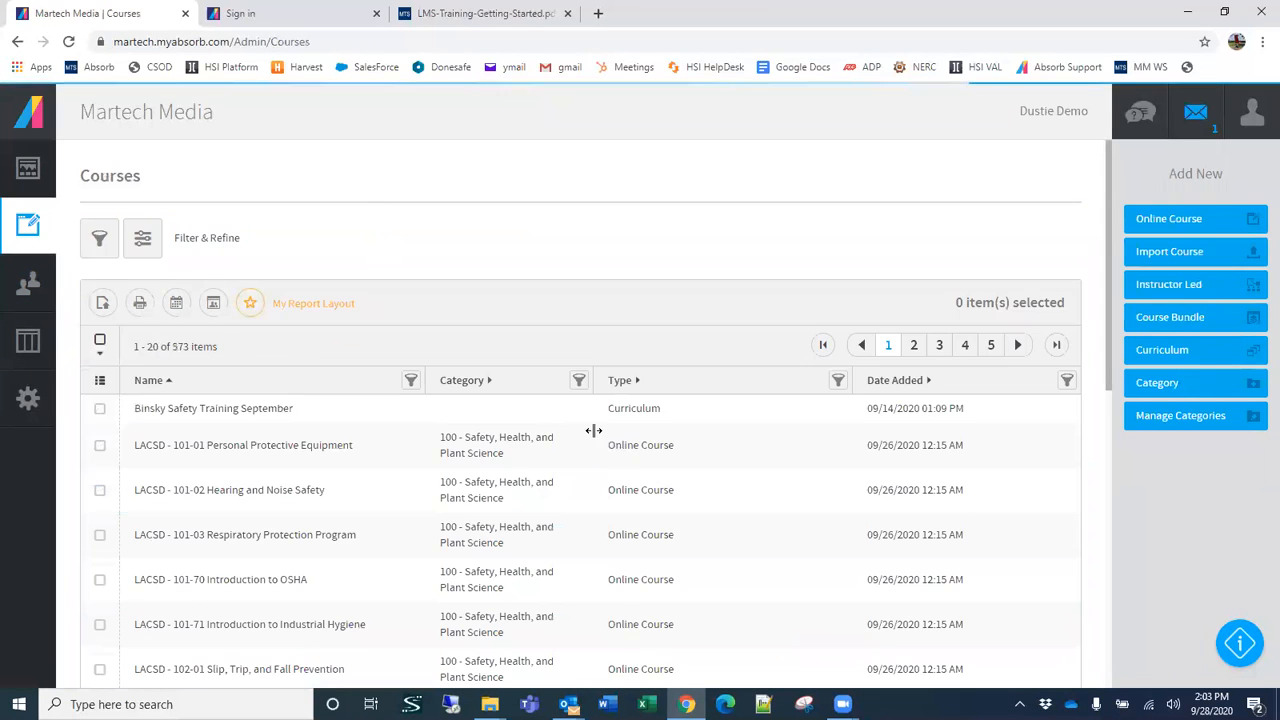
scroll(372, 516, "down", 2)
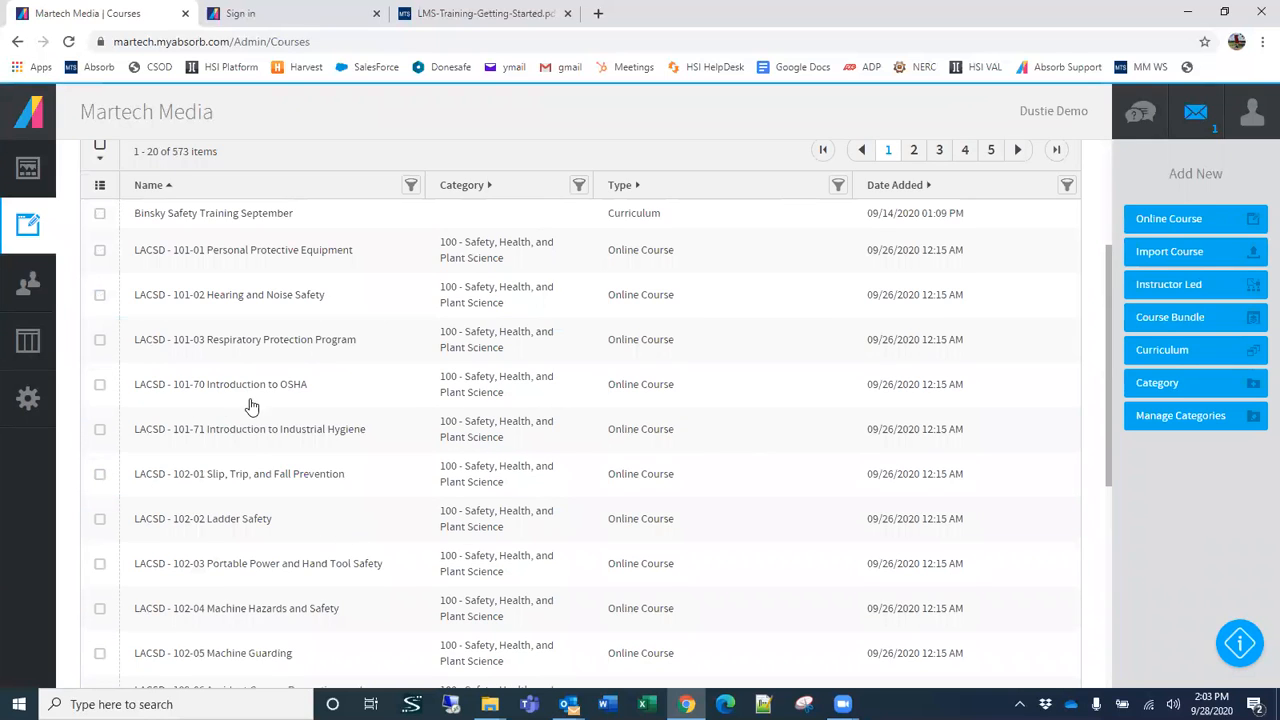
scroll(345, 505, "up", 2)
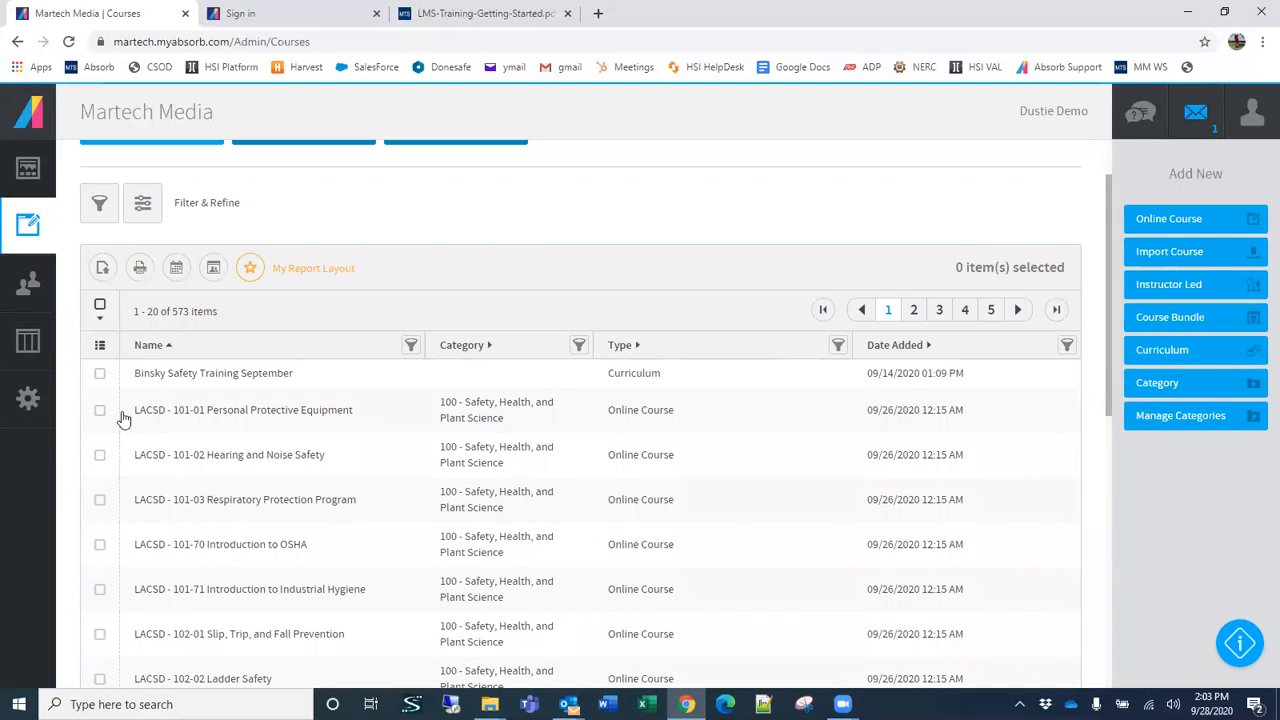
Step: Open the LACSD - 101-01 Personal Protective Equipment course for editing and review its general settings
left_click(100, 411)
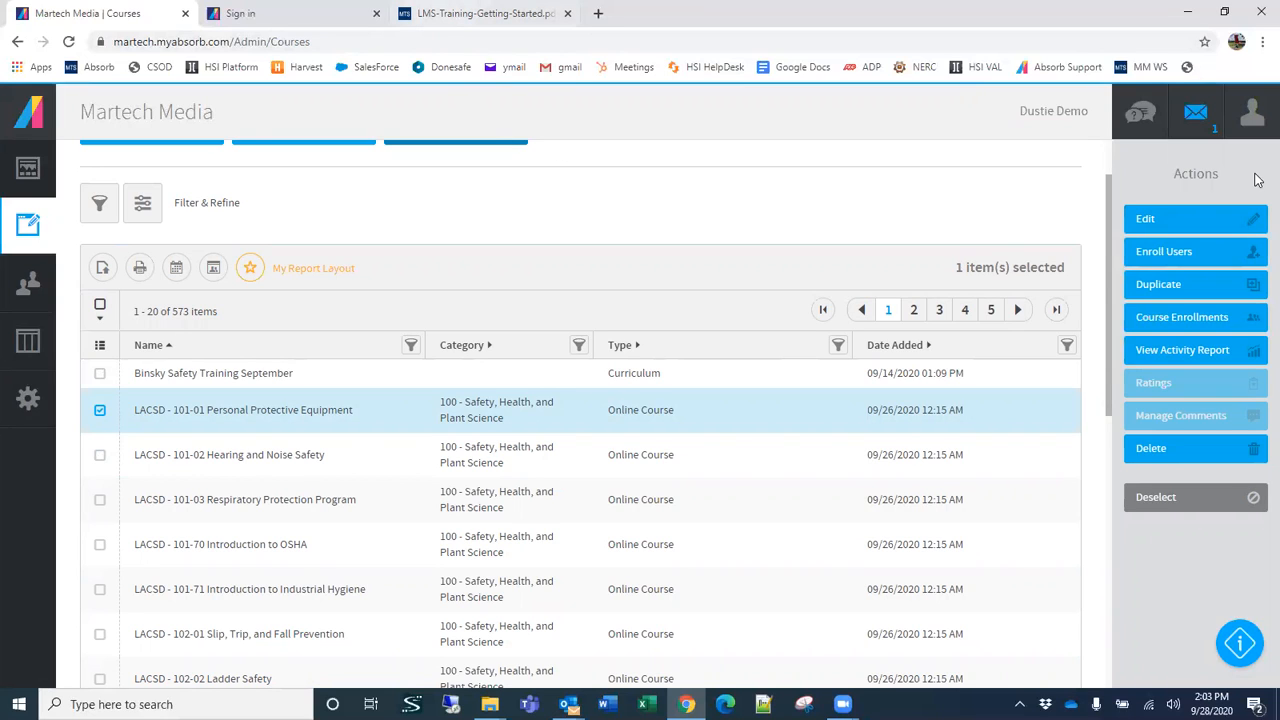
double_click(600, 429)
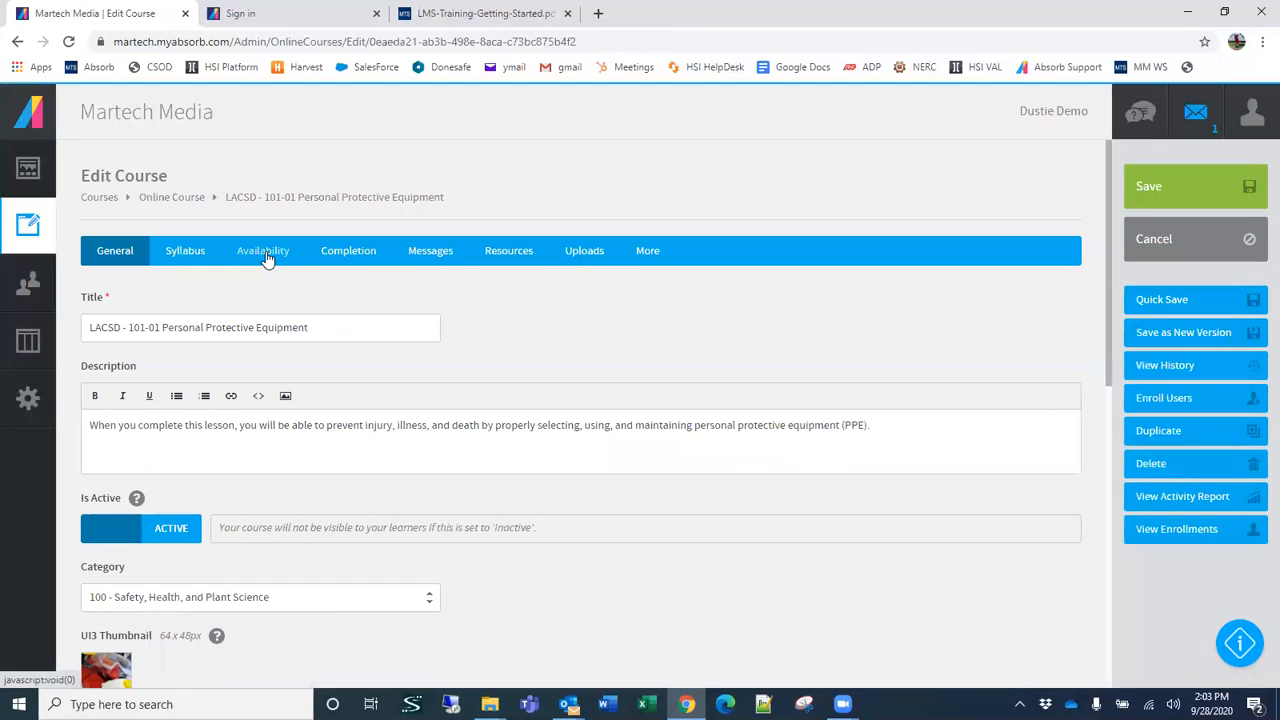
scroll(304, 517, "down", 1)
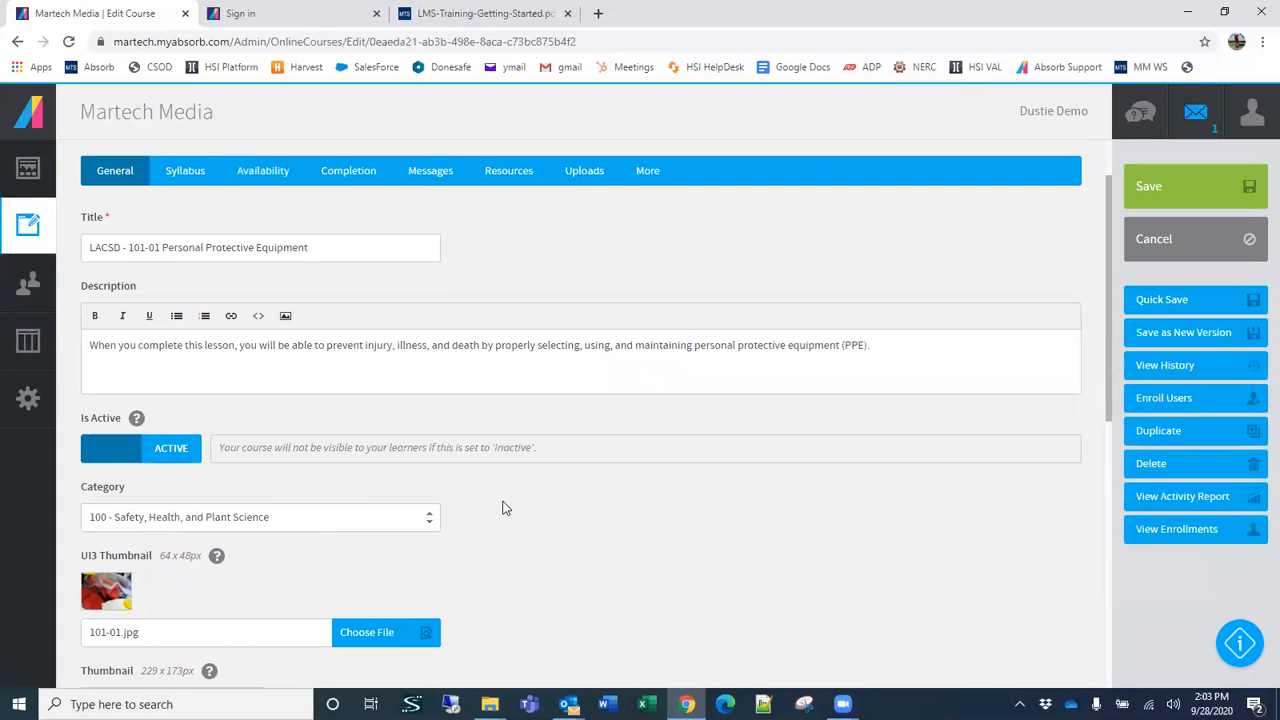
scroll(505, 508, "down", 3)
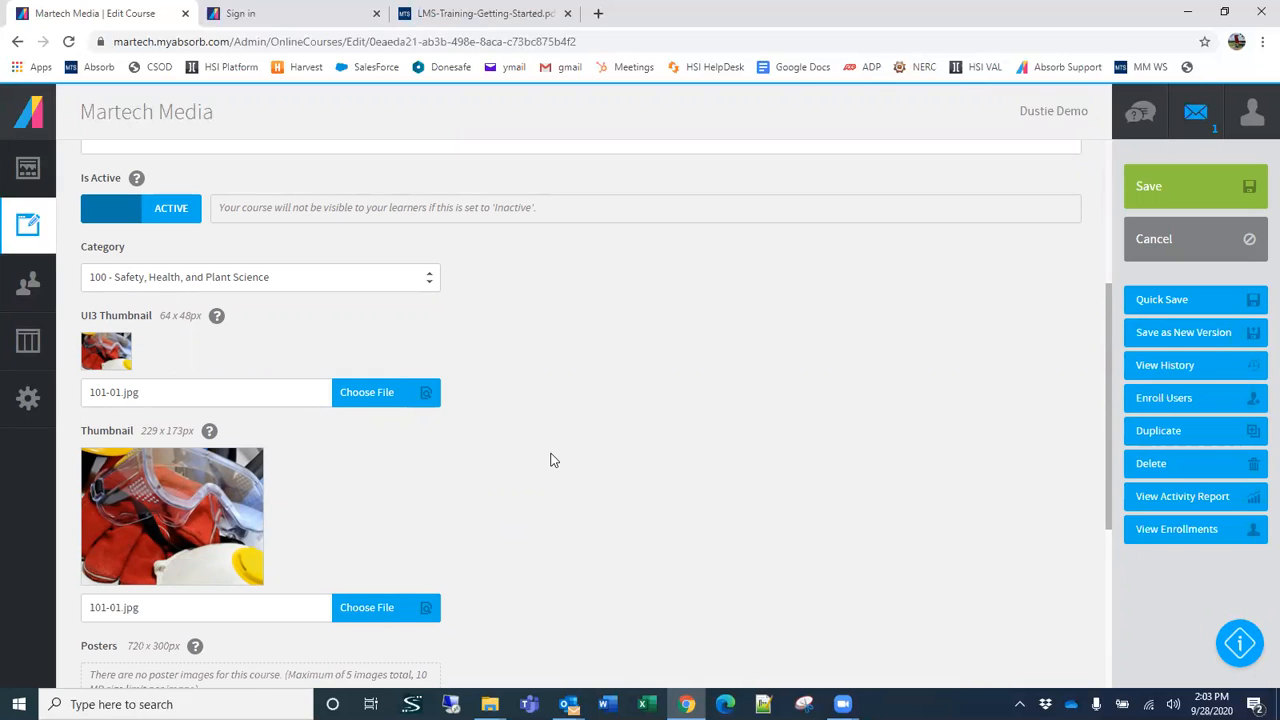
scroll(588, 470, "up", 4)
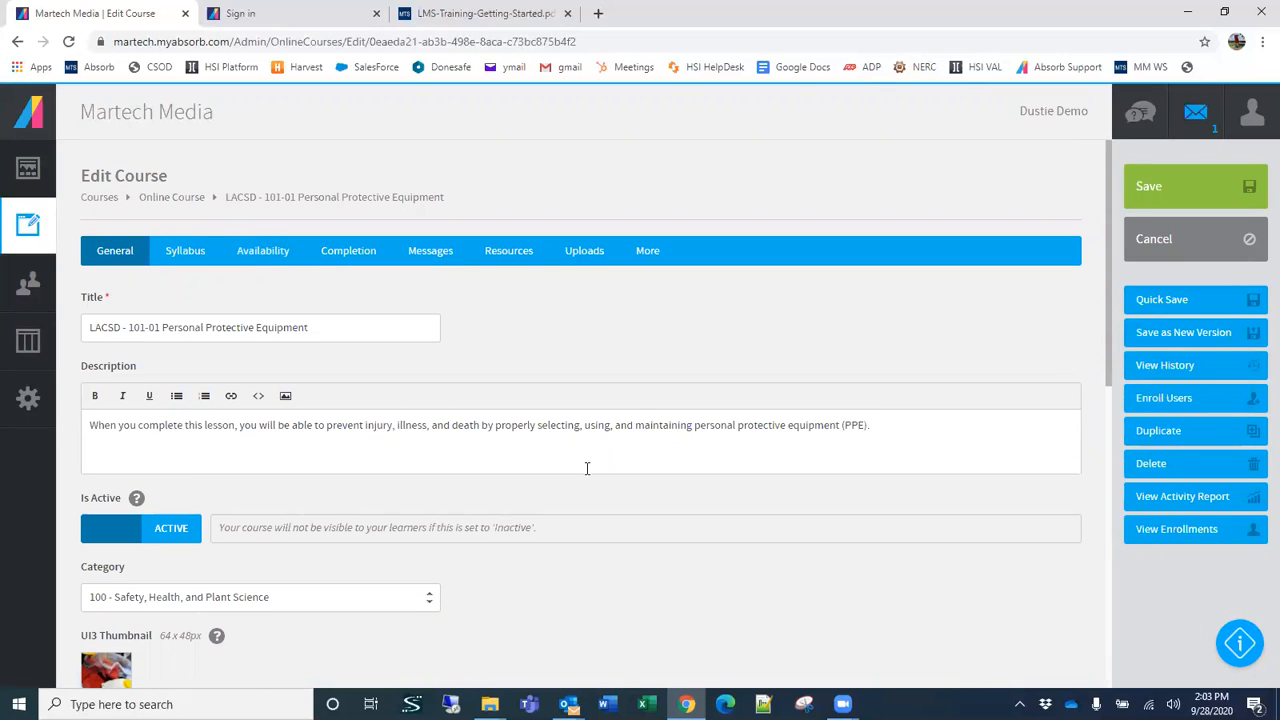
Step: Examine the course's Availability settings, including expiration, due date, prerequisites and administrator visibility, and leave the course without saving
left_click(279, 259)
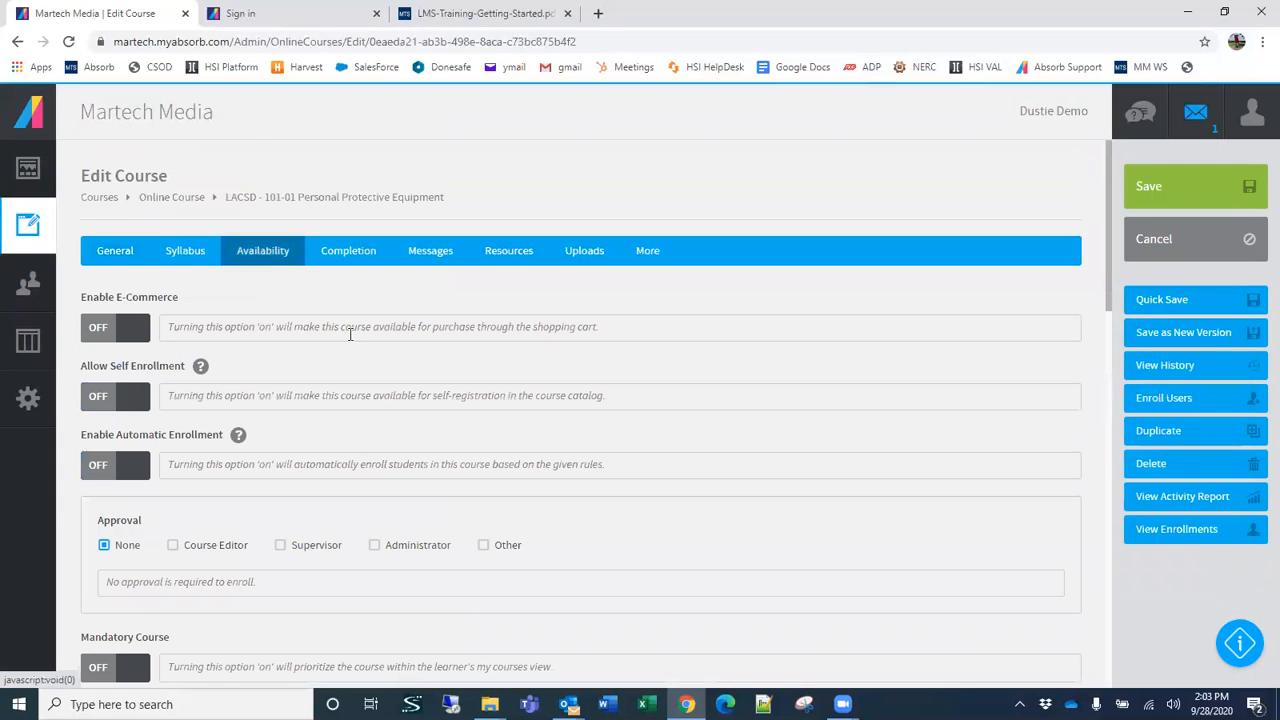
scroll(214, 436, "down", 1)
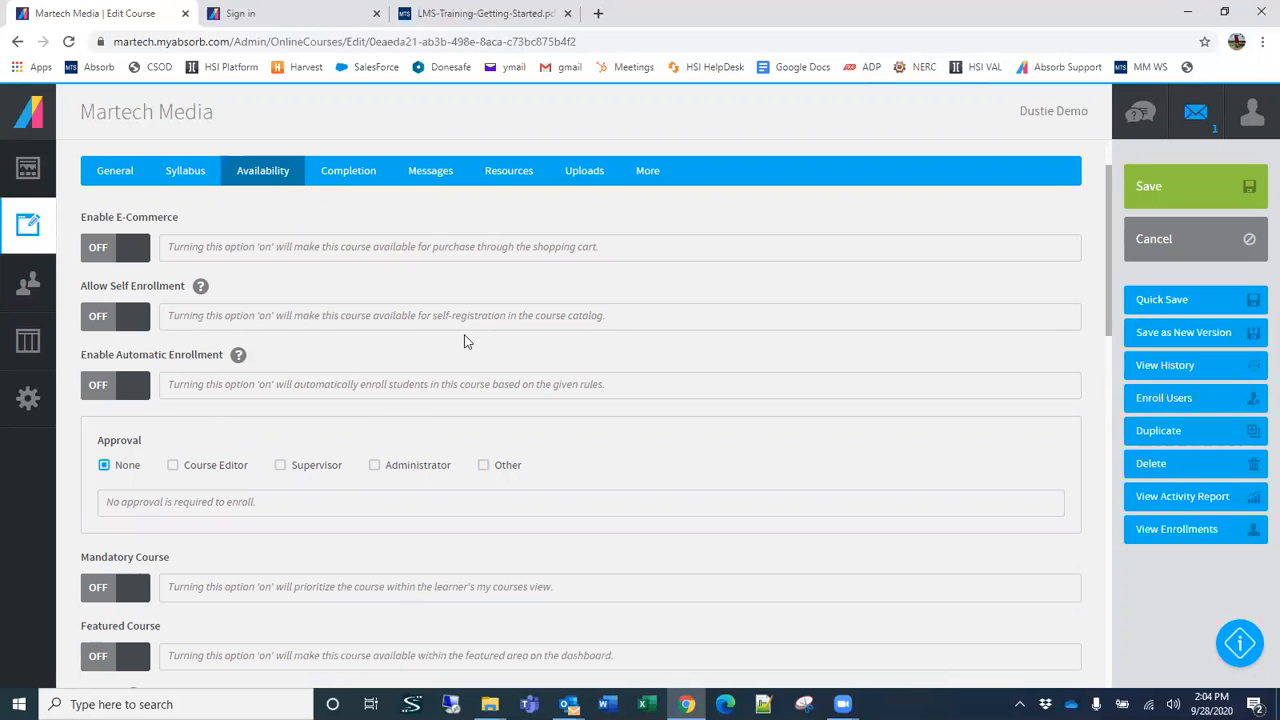
scroll(499, 338, "down", 10)
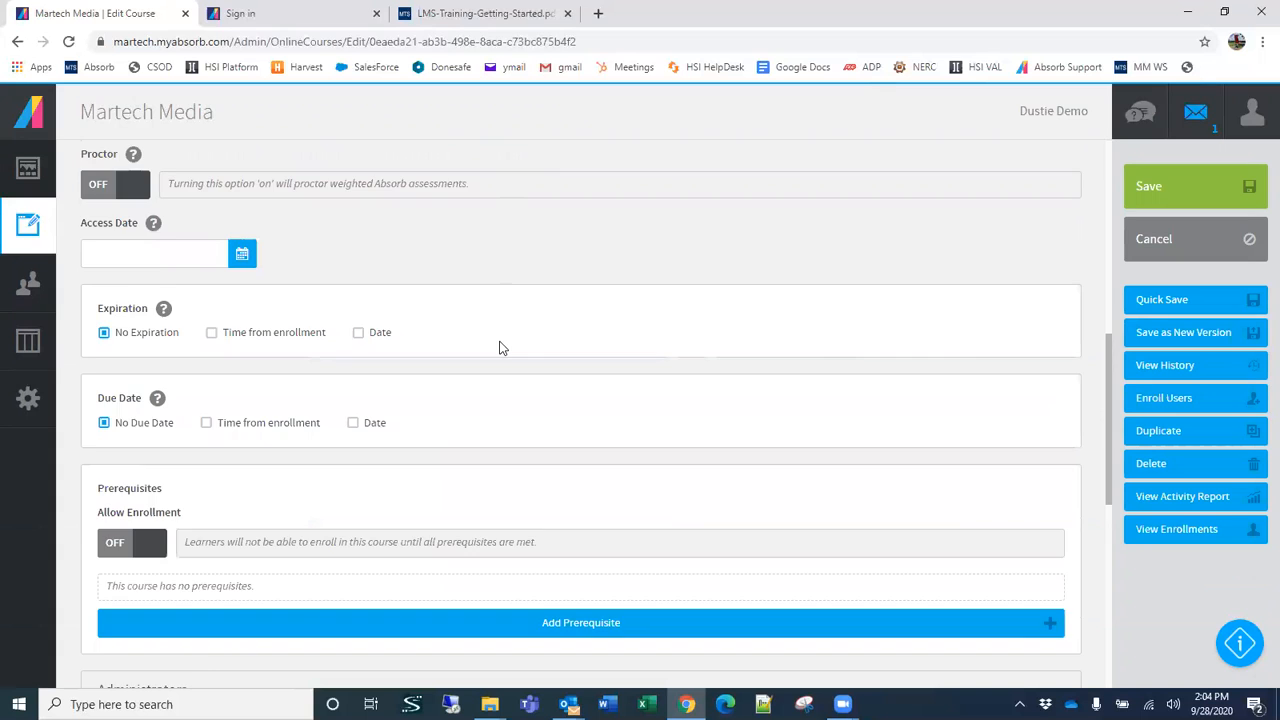
scroll(501, 349, "down", 2)
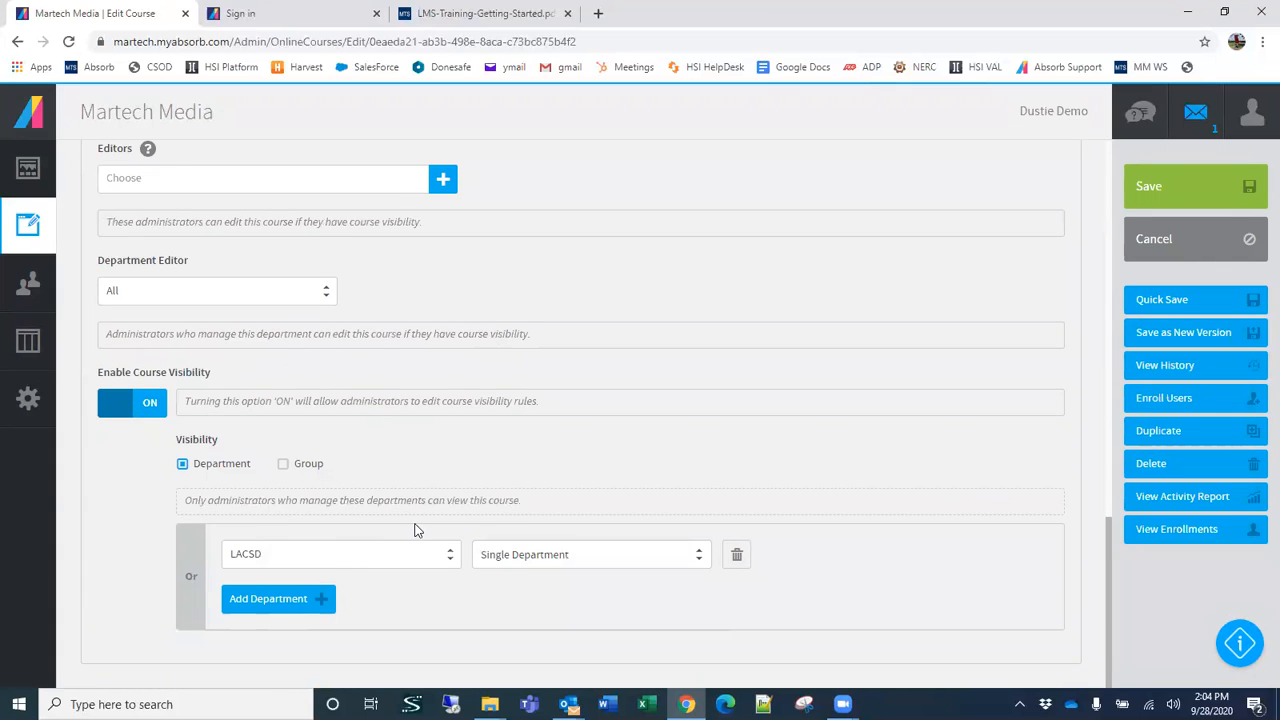
scroll(416, 521, "up", 1)
scroll(257, 309, "down", 1)
scroll(256, 302, "up", 1)
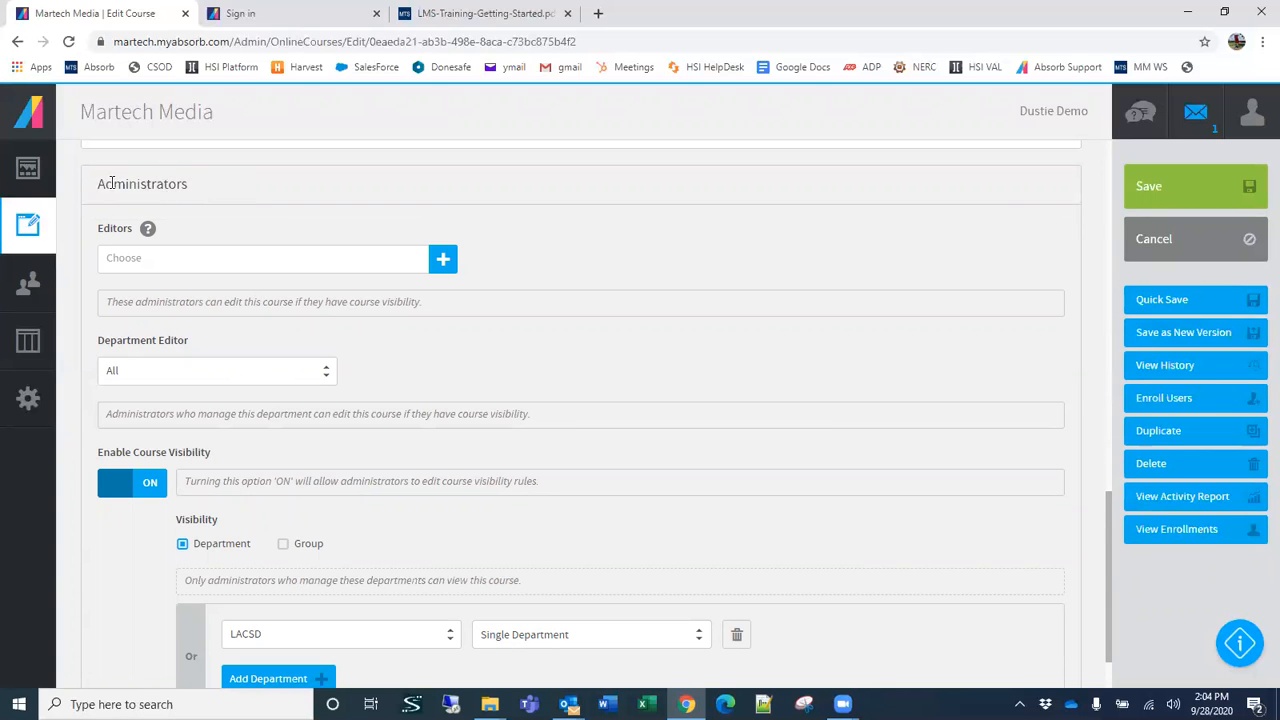
scroll(258, 203, "up", 10)
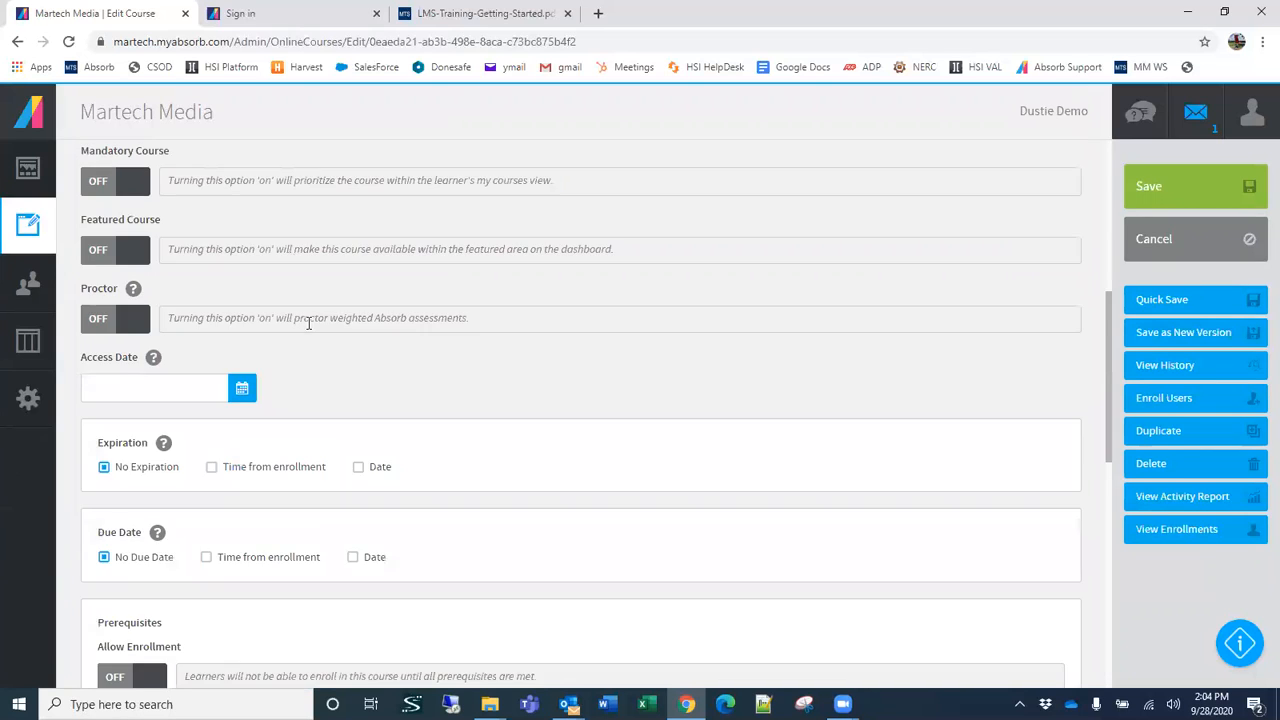
scroll(270, 322, "down", 12)
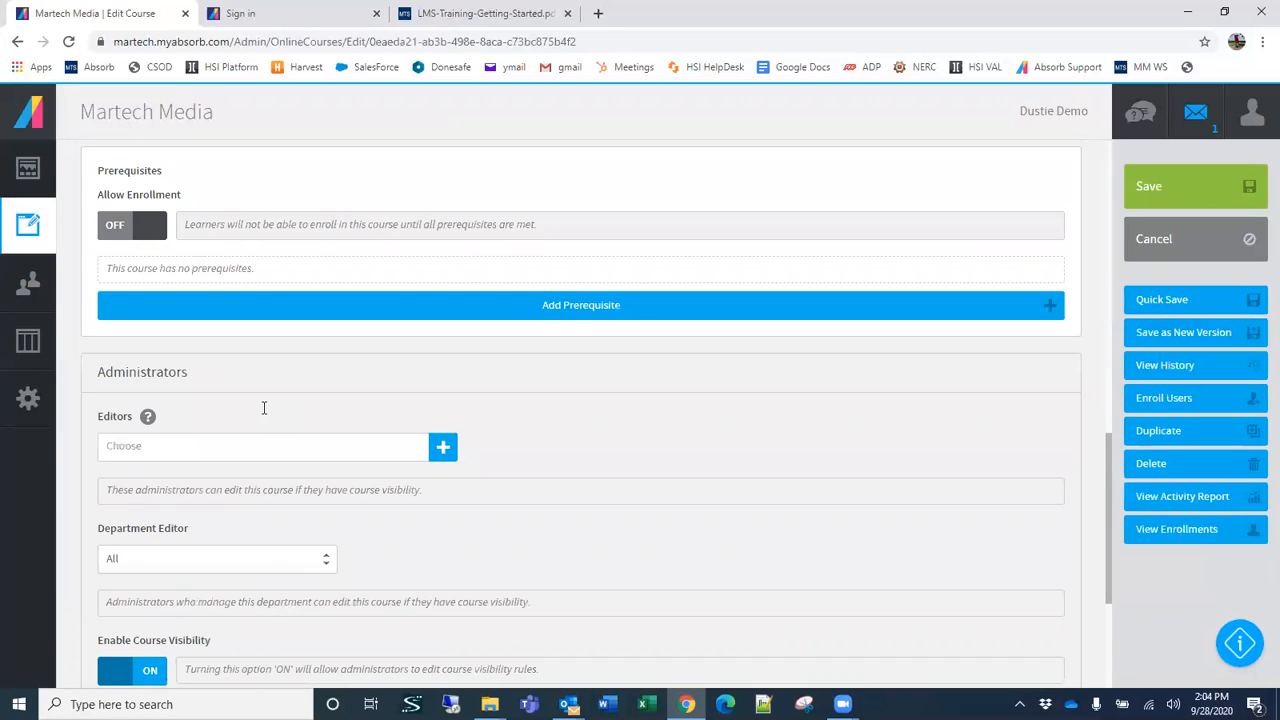
scroll(264, 407, "up", 1)
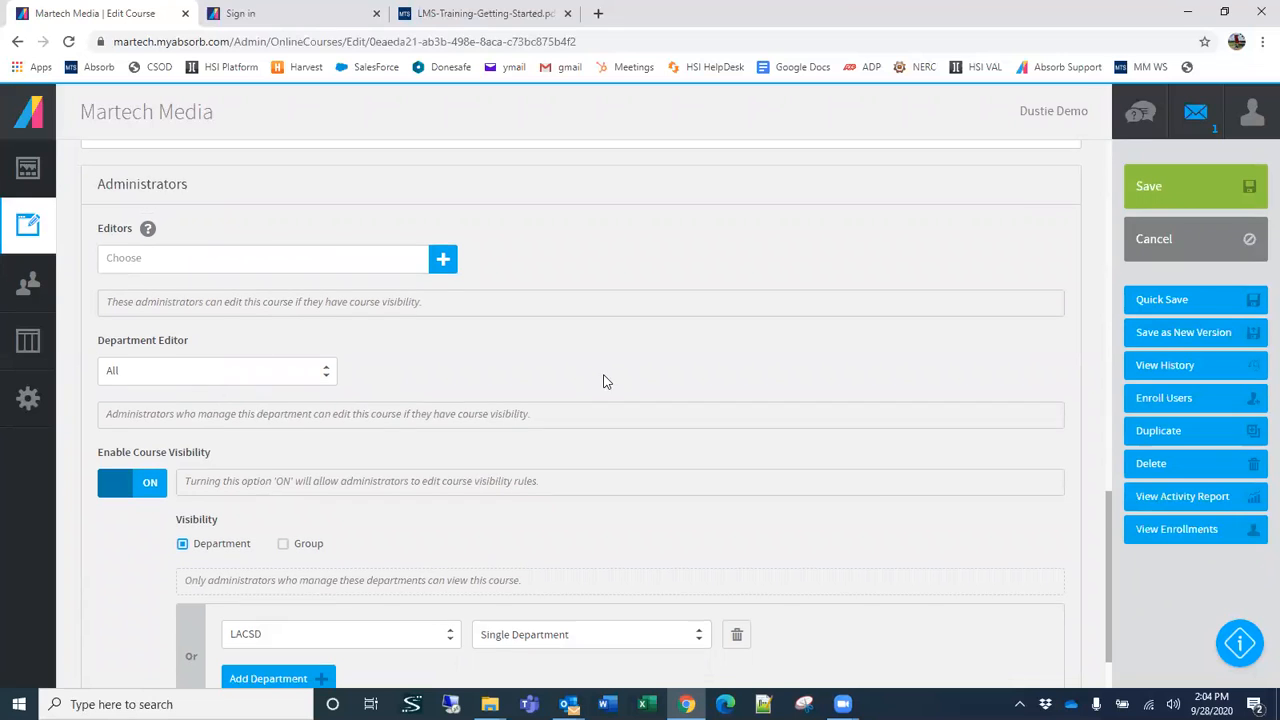
scroll(500, 453, "down", 1)
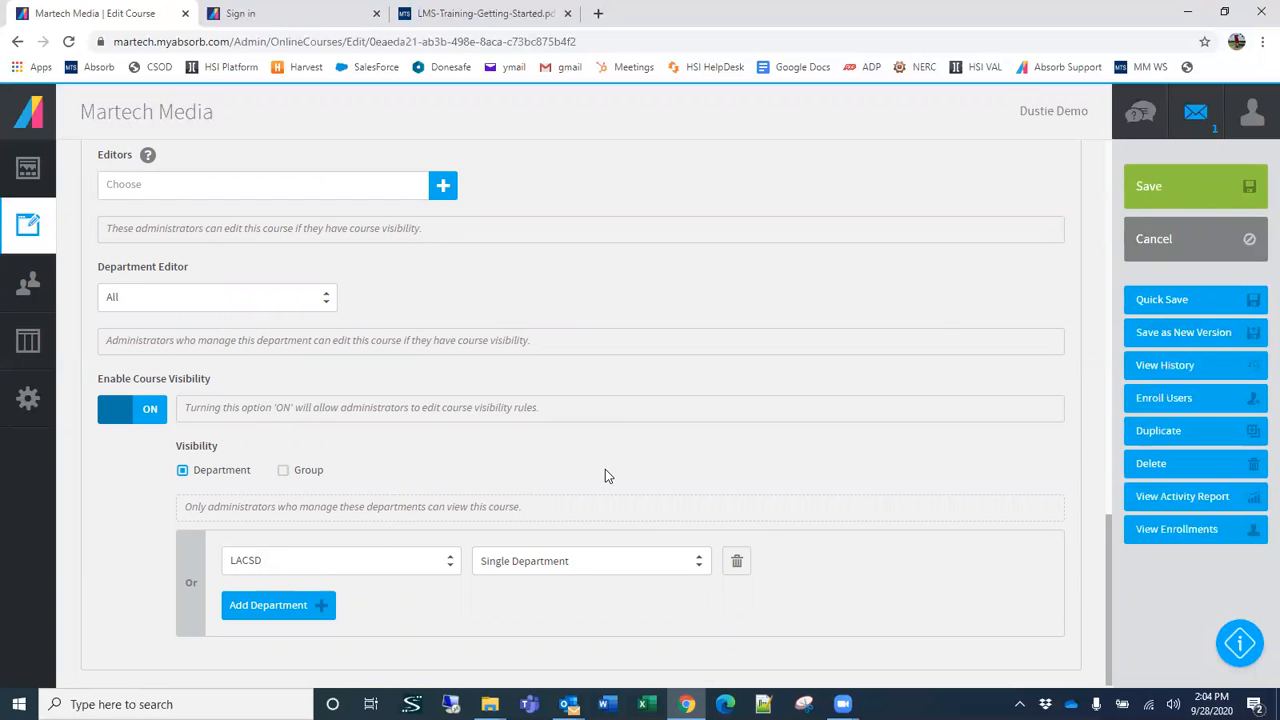
left_click(1204, 251)
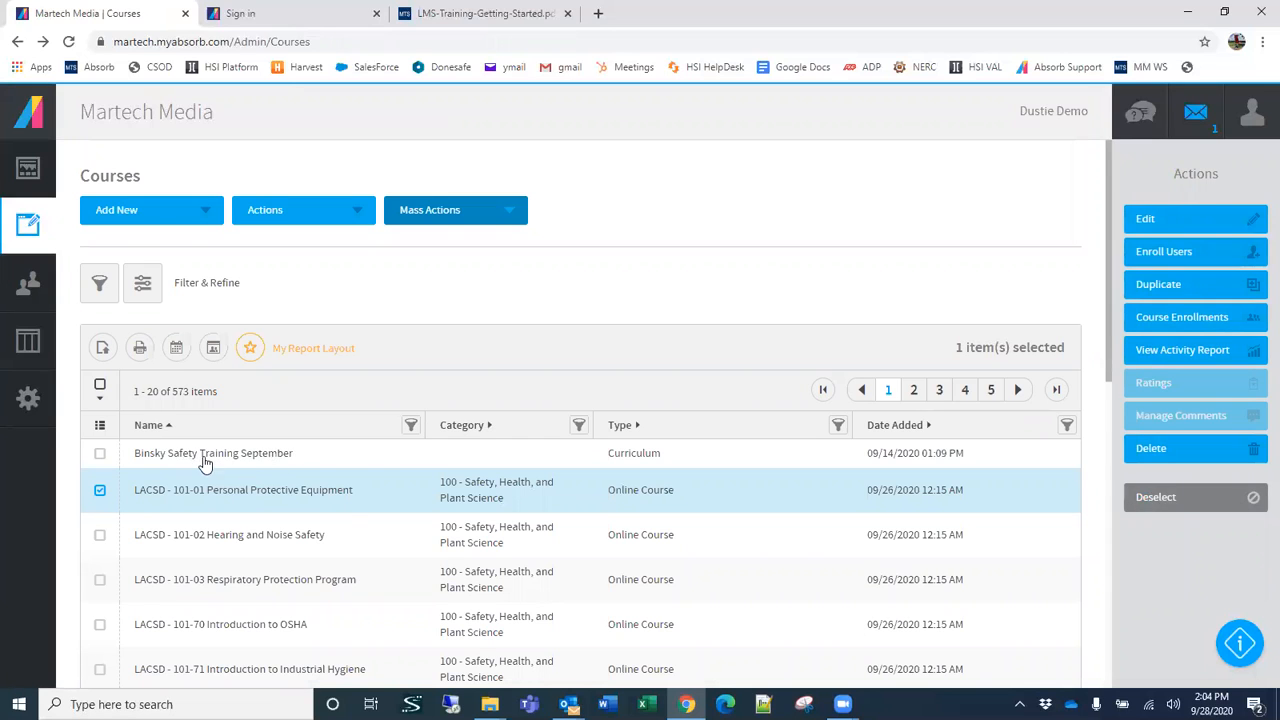
Step: Reopen LACSD - 101-01 Personal Protective Equipment for editing and review the department visibility in its Availability settings
left_click(205, 456)
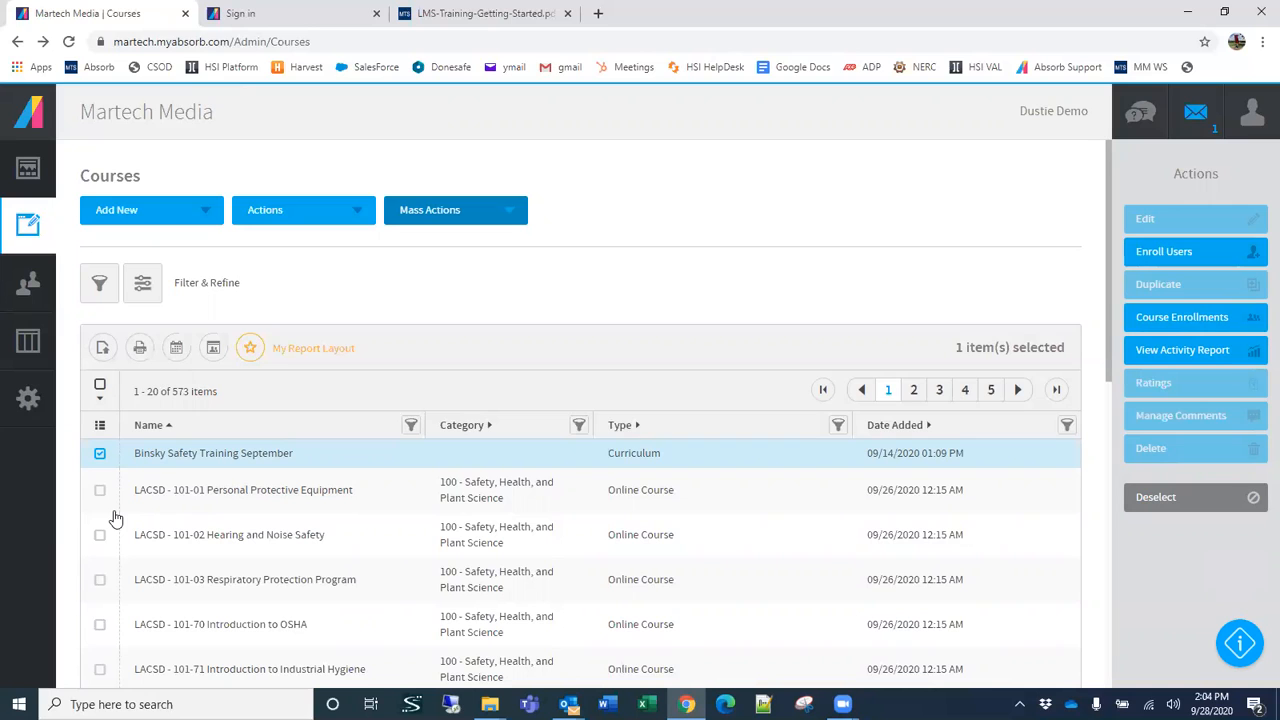
left_click(237, 496)
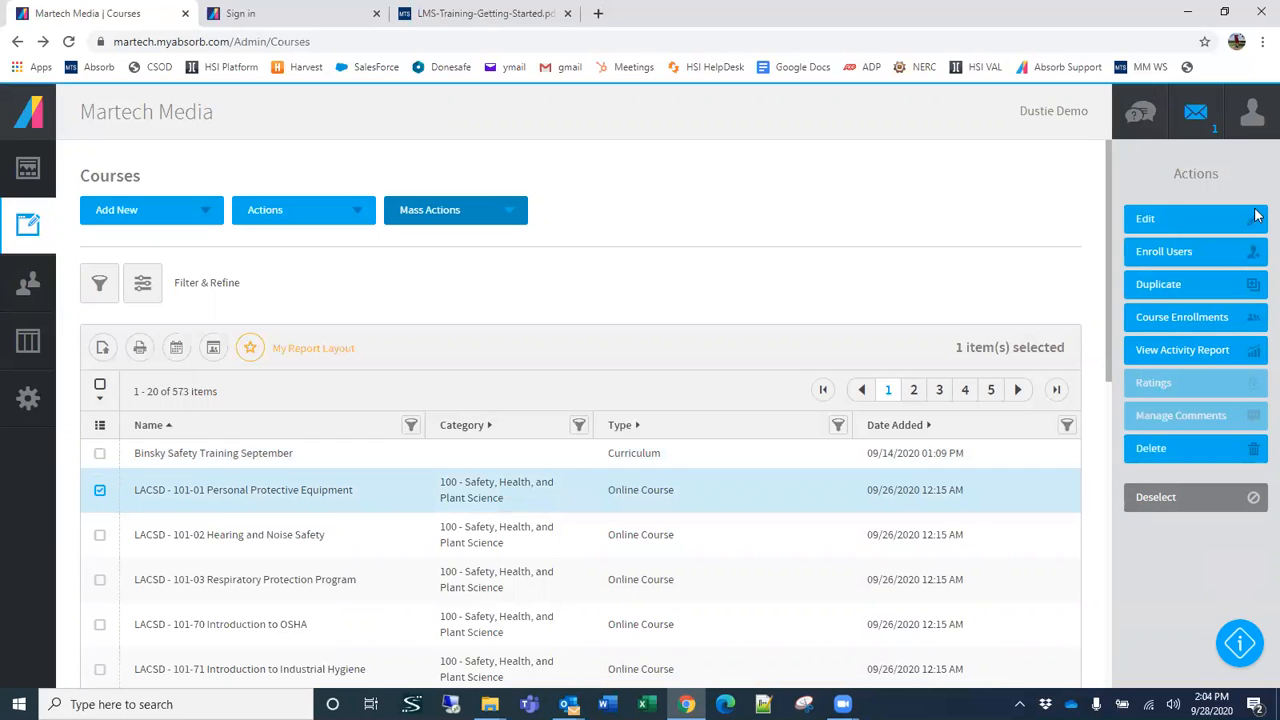
left_click(1192, 224)
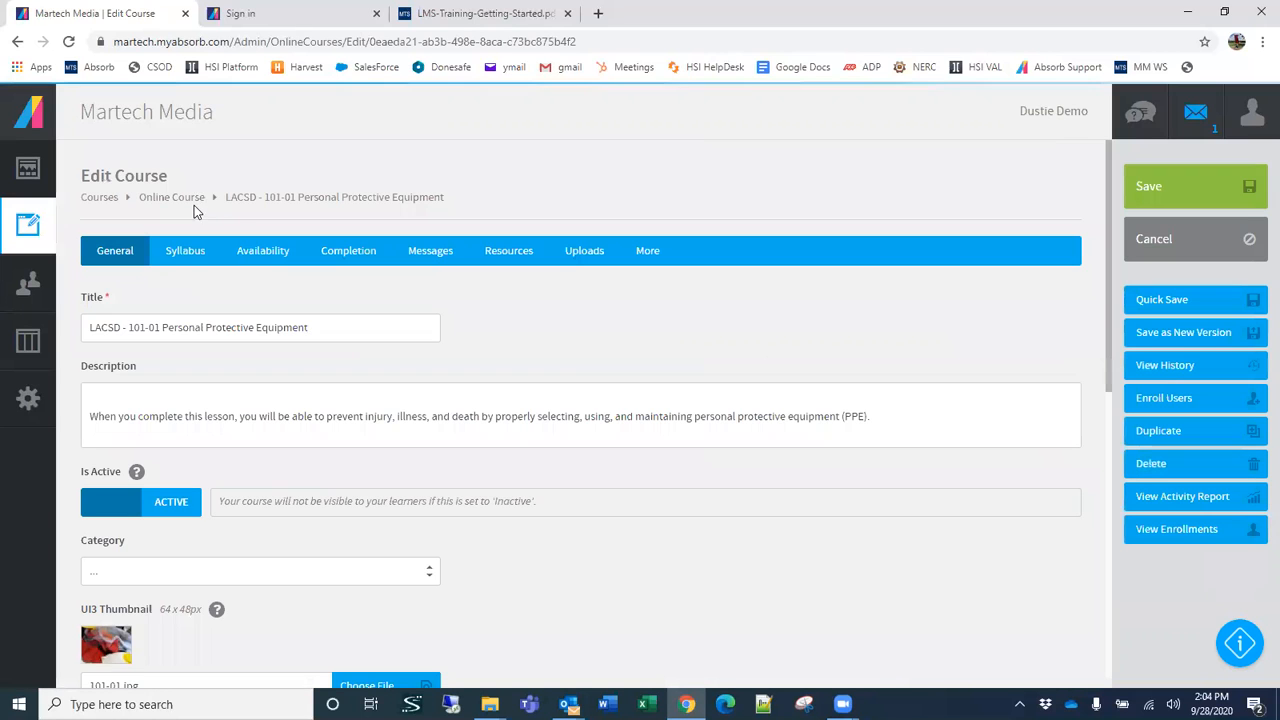
left_click(265, 252)
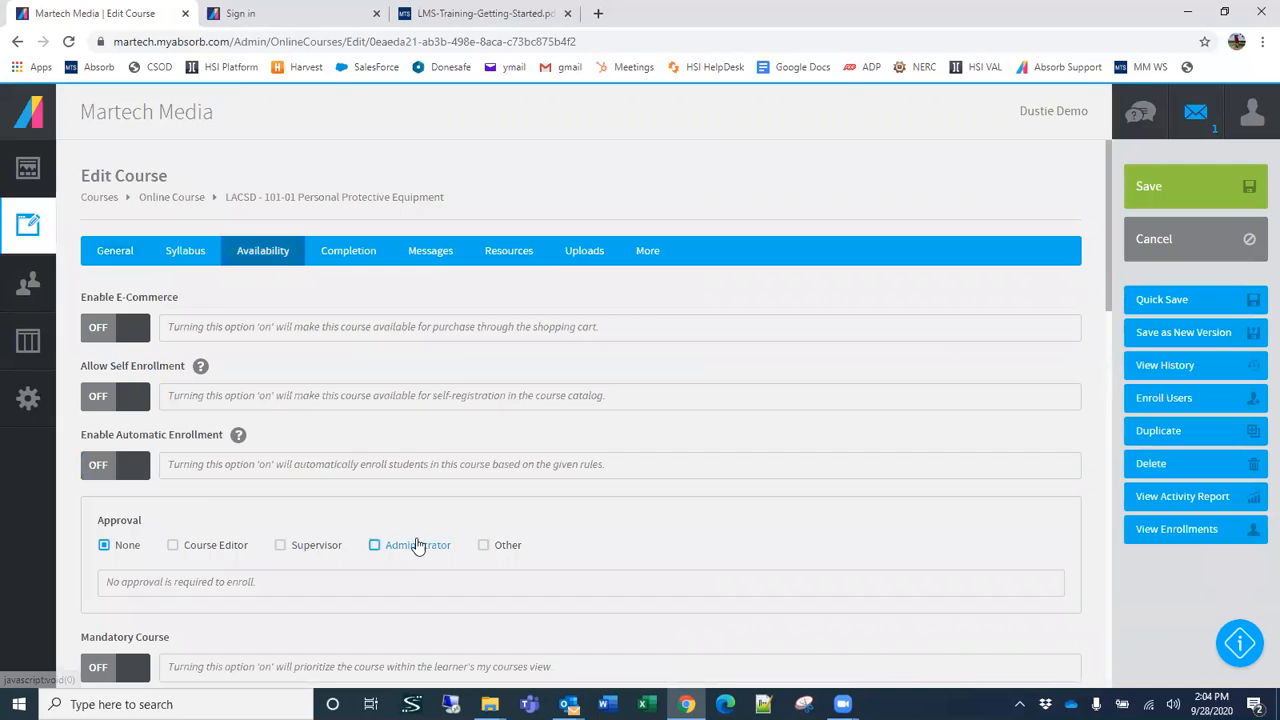
scroll(415, 538, "down", 4)
scroll(410, 541, "down", 10)
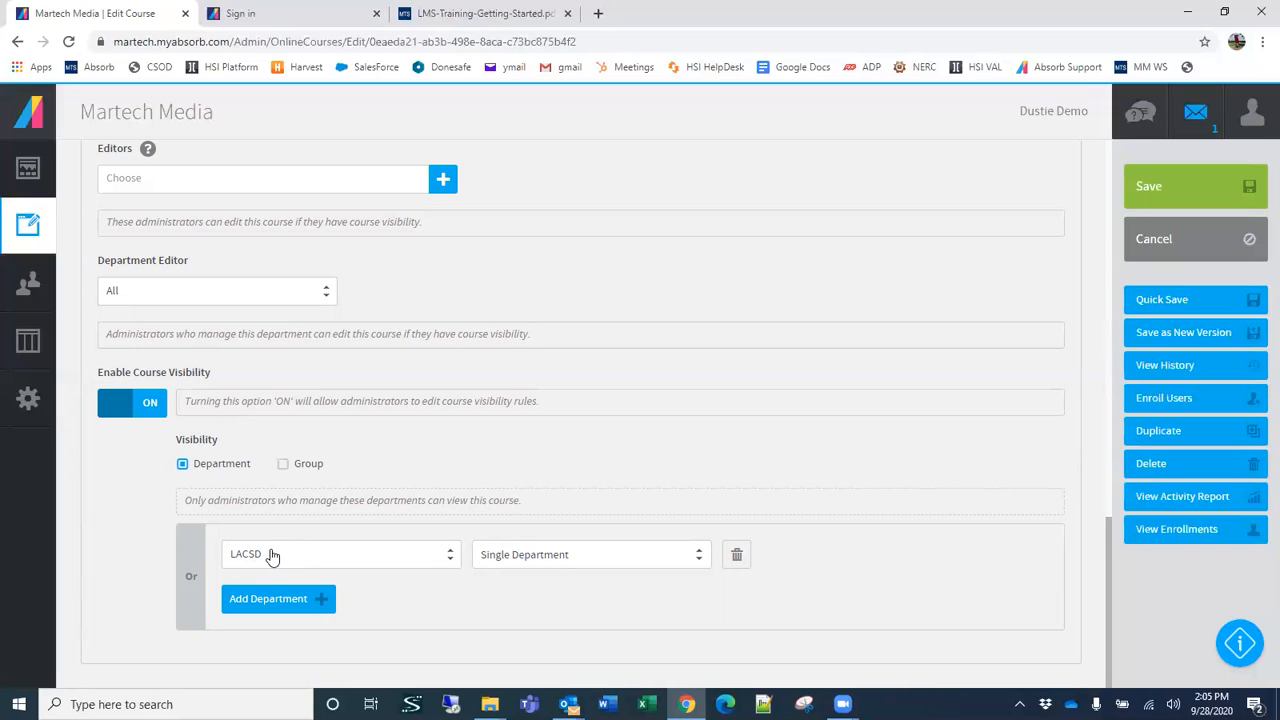
scroll(294, 554, "up", 1)
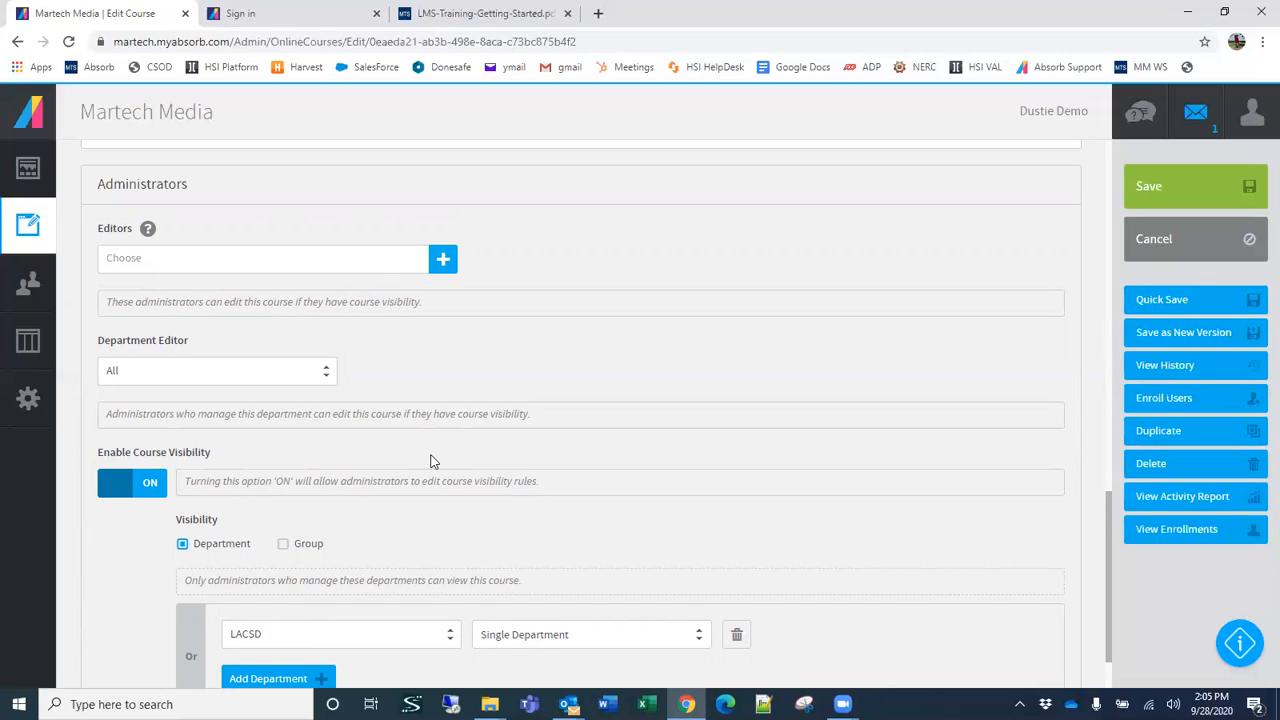
Step: Try adding the first listed administrator as a course editor, and remove that editor again
left_click(443, 259)
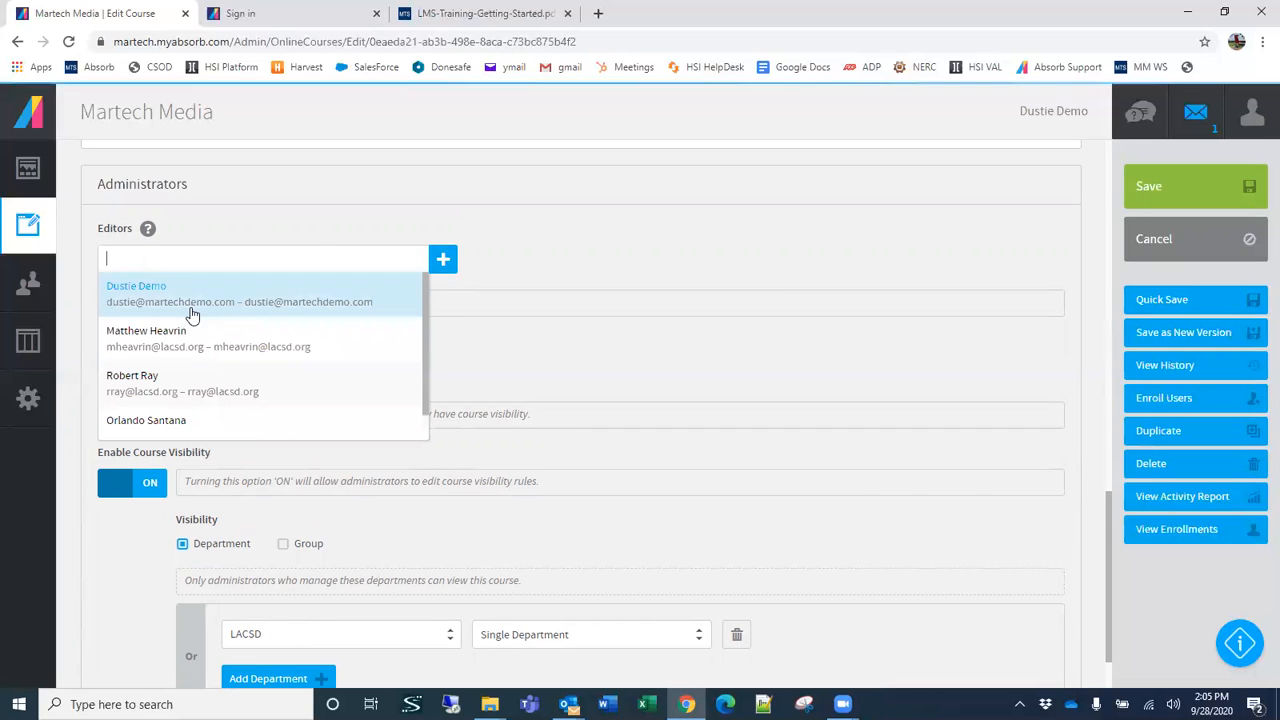
left_click(200, 301)
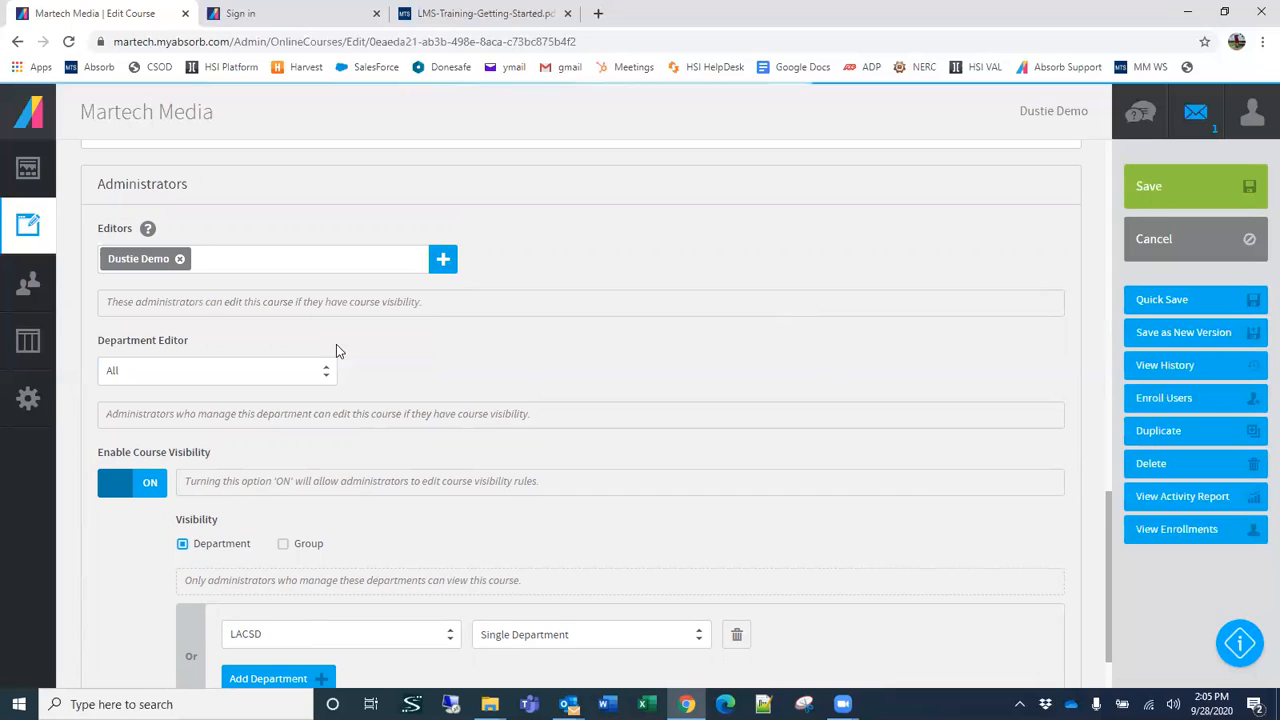
scroll(560, 383, "down", 1)
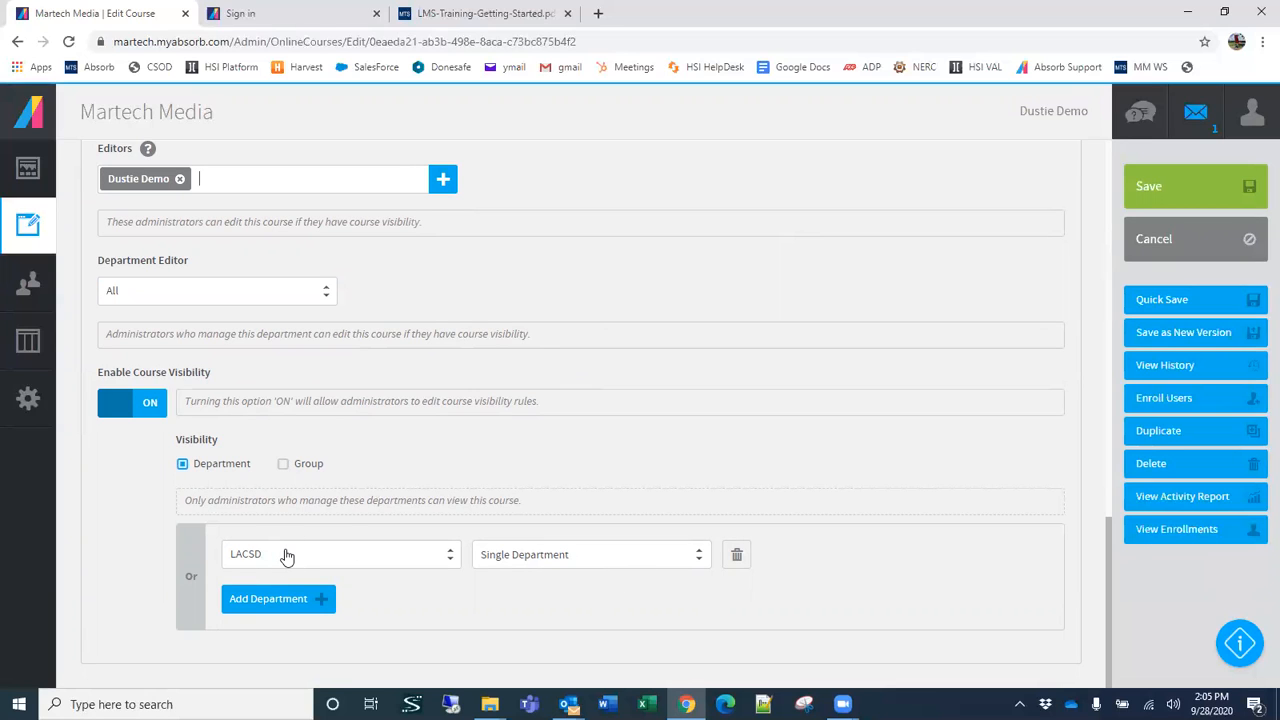
scroll(287, 556, "up", 3)
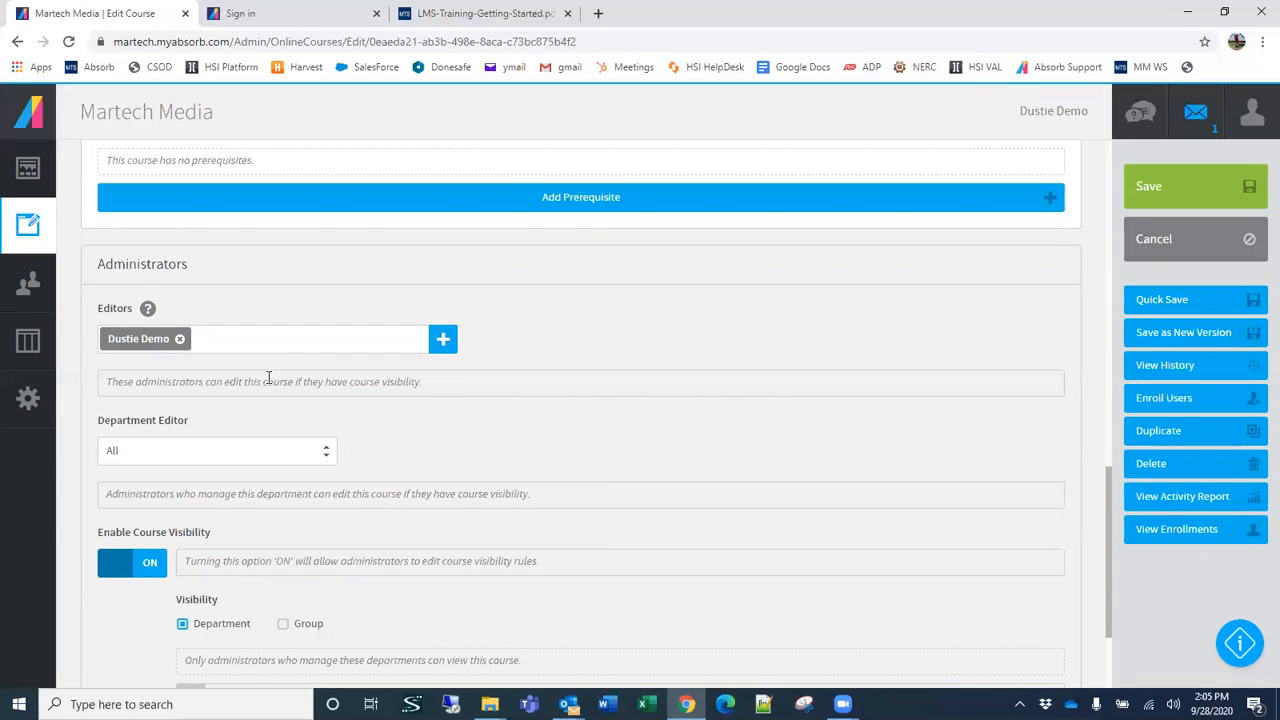
left_click(180, 340)
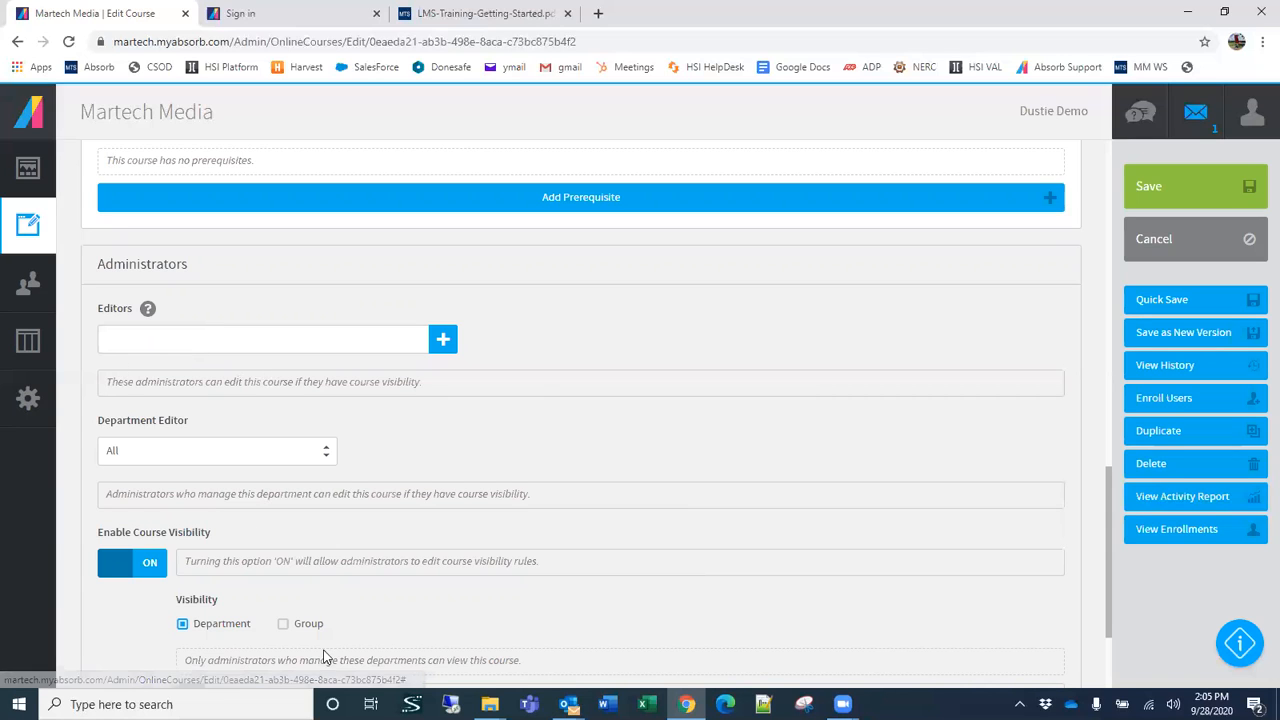
Step: Turn on Allow Self Enrollment and base its rule on Department, And Sub-Departments of, LACSD
scroll(770, 381, "up", 10)
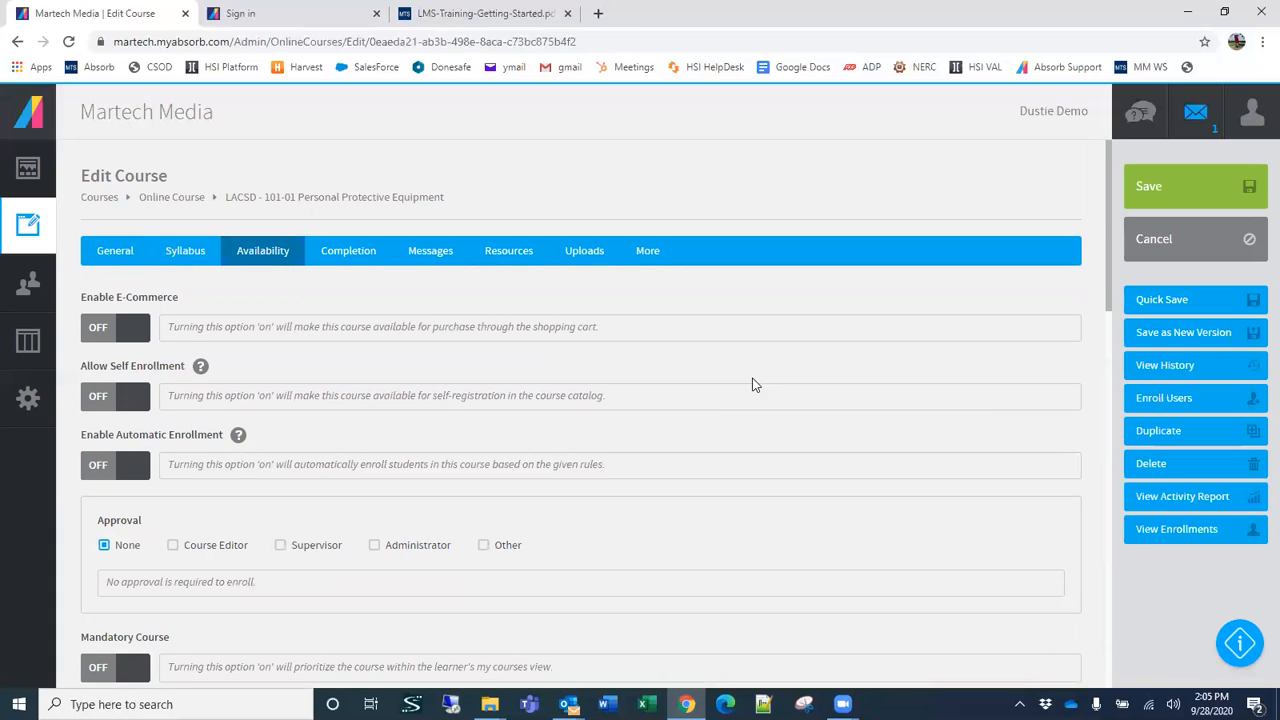
left_click(128, 400)
left_click(248, 483)
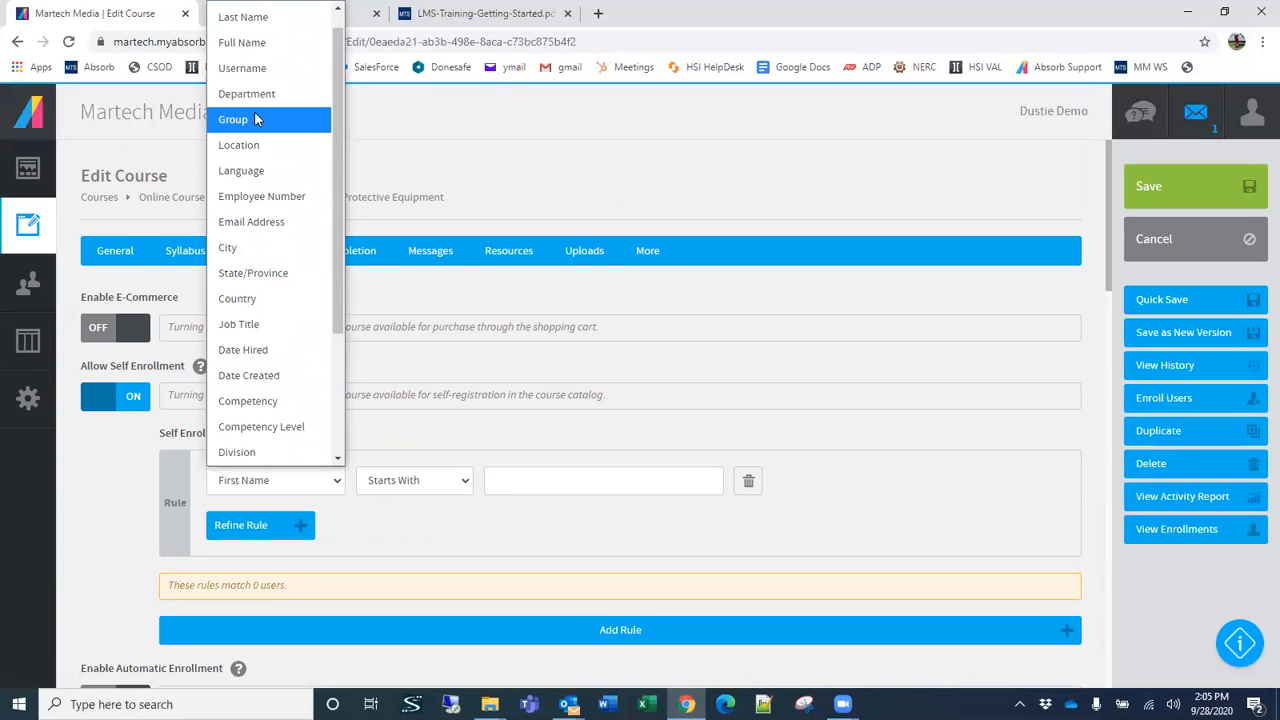
left_click(246, 93)
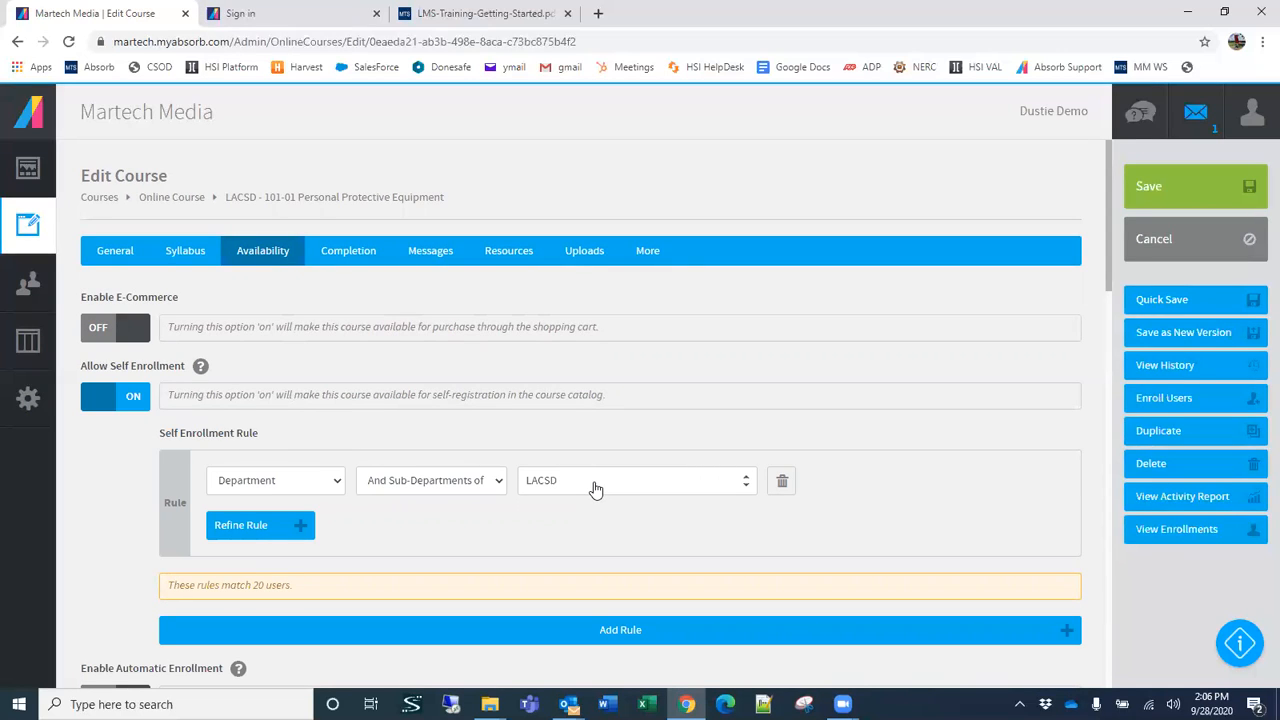
Step: Try the Is Only operator in the self enrollment rule and switch back to And Sub-Departments of
left_click(424, 482)
left_click(399, 536)
left_click(415, 484)
left_click(396, 510)
Step: Expand LACSD in the rule's department choices, set the operator to Is Only, and check the matching users
left_click(566, 481)
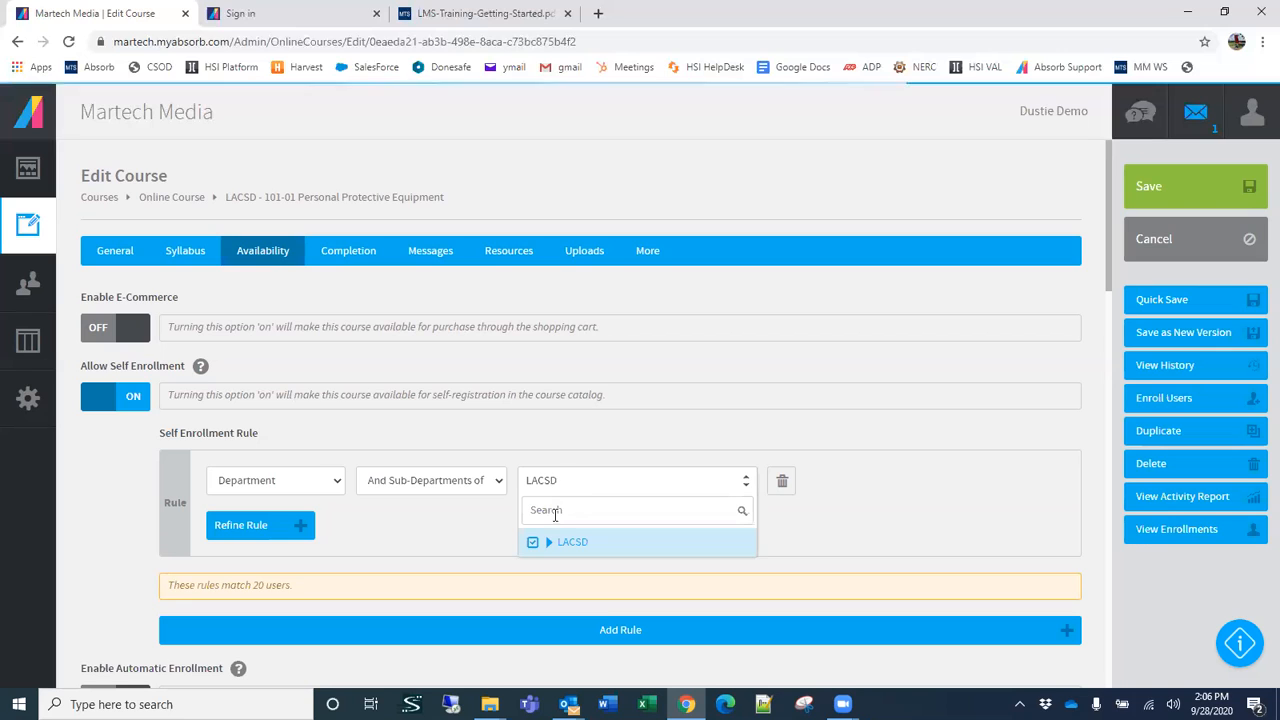
left_click(550, 543)
scroll(650, 535, "down", 1)
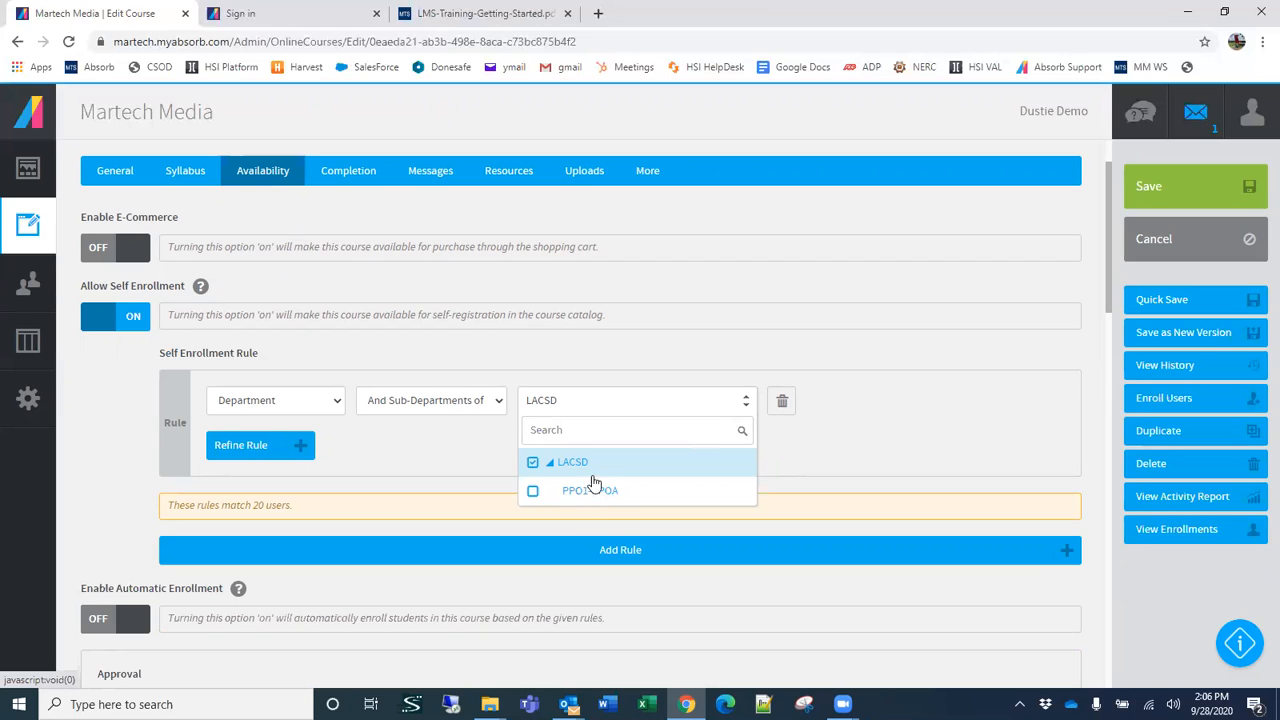
left_click(450, 402)
left_click(418, 453)
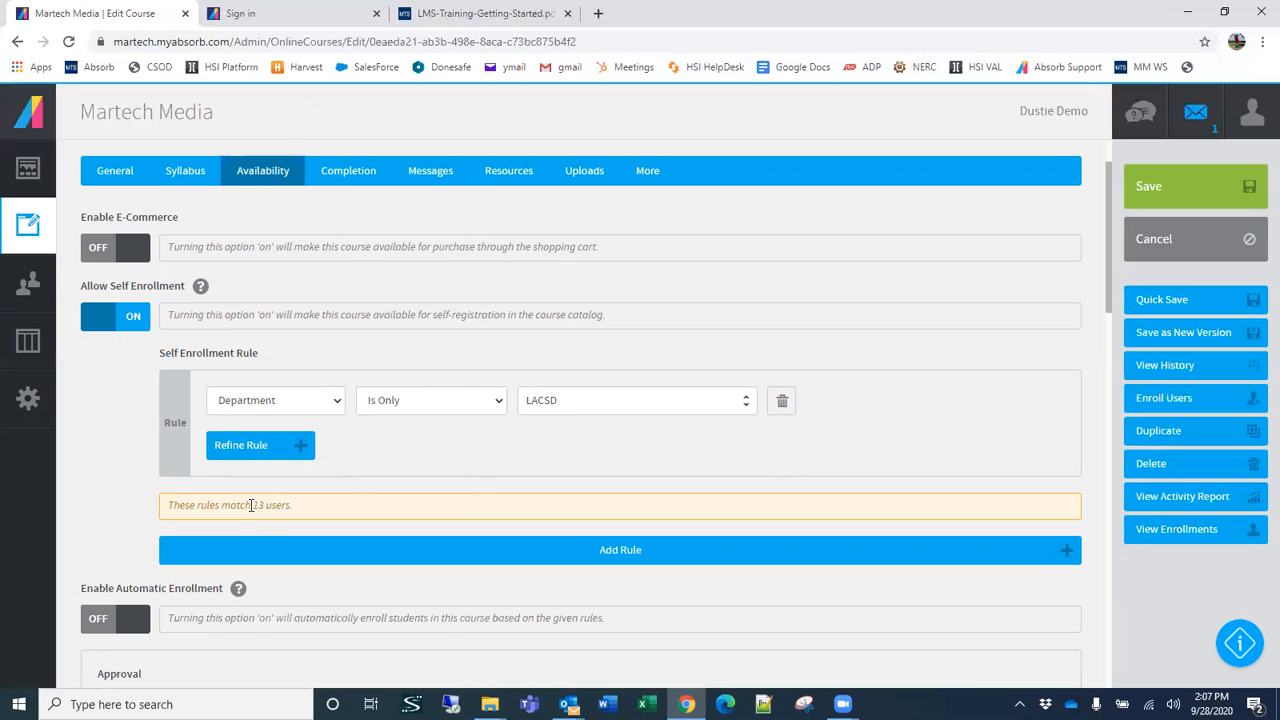
left_click_drag(253, 506, 312, 508)
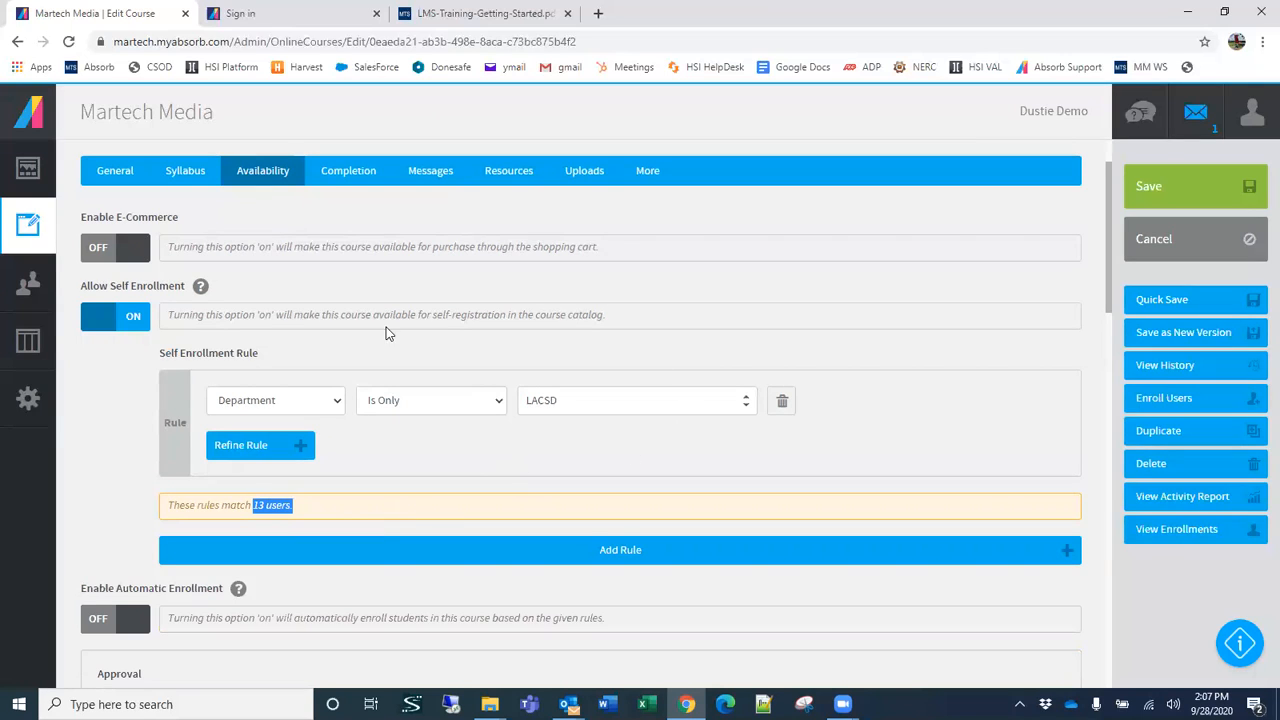
Step: Set the self enrollment rule's department to LACSD / PPO1-PPOA, check the matching users, and keep the Is Only operator
left_click(578, 410)
left_click(582, 491)
left_click_drag(253, 505, 301, 506)
left_click(410, 445)
left_click(417, 405)
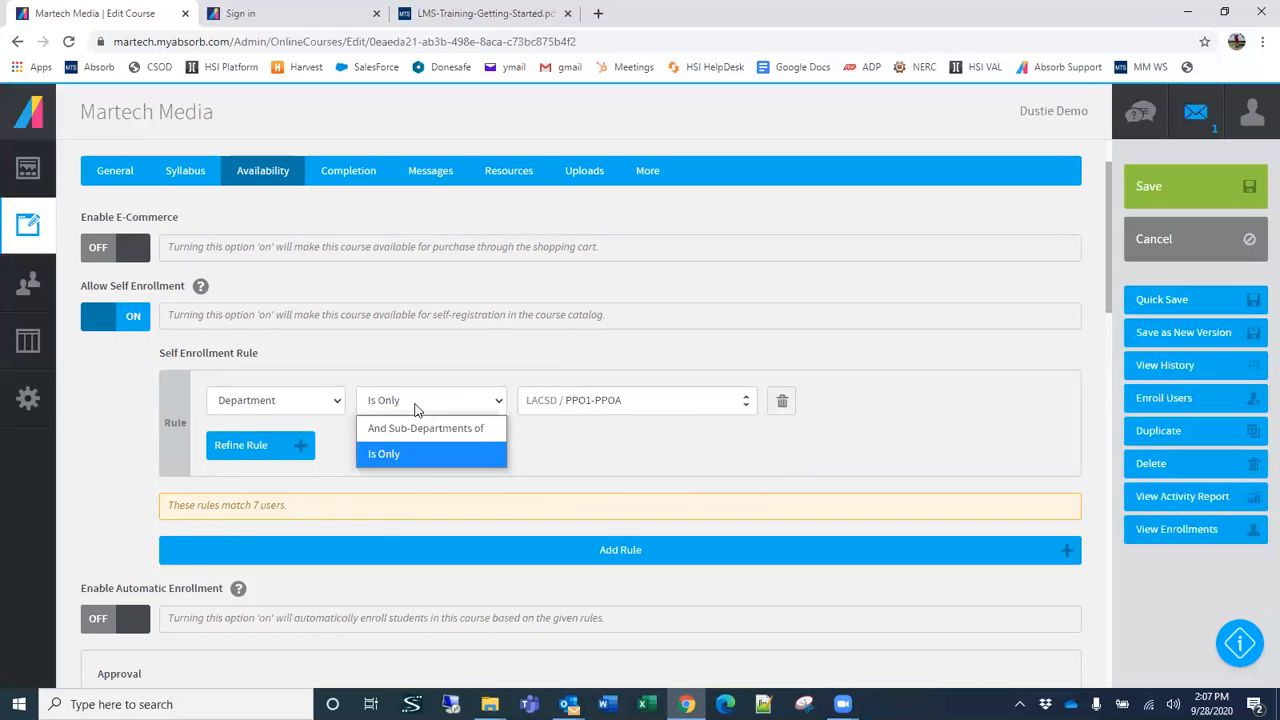
left_click(788, 454)
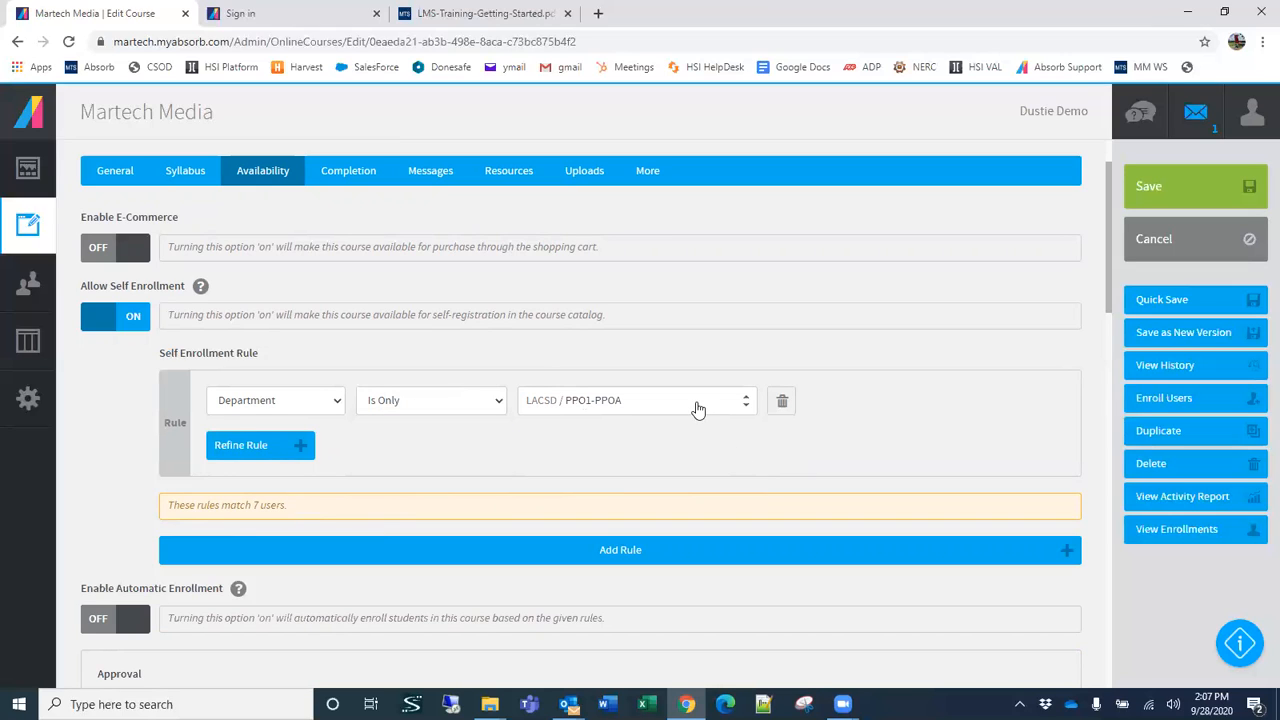
Step: Pick another department in the self enrollment rule and leave the course without saving its changes
left_click(690, 406)
left_click(584, 461)
left_click(1250, 242)
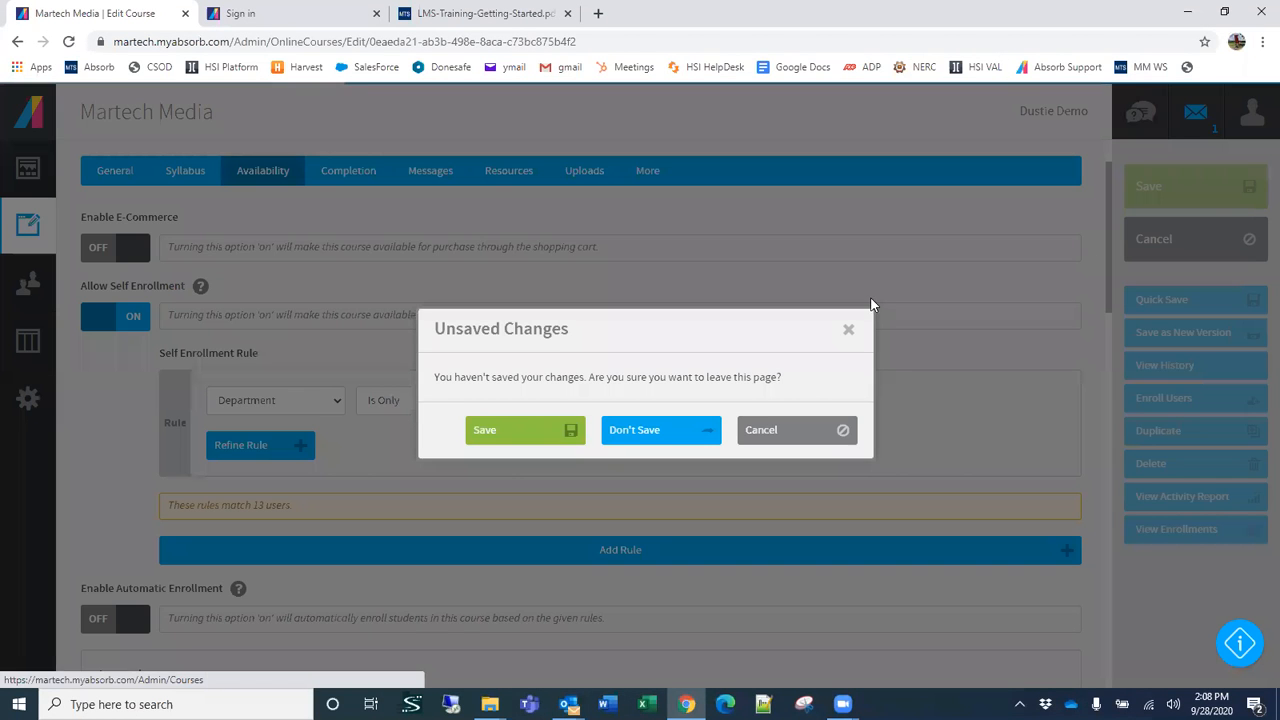
left_click(642, 438)
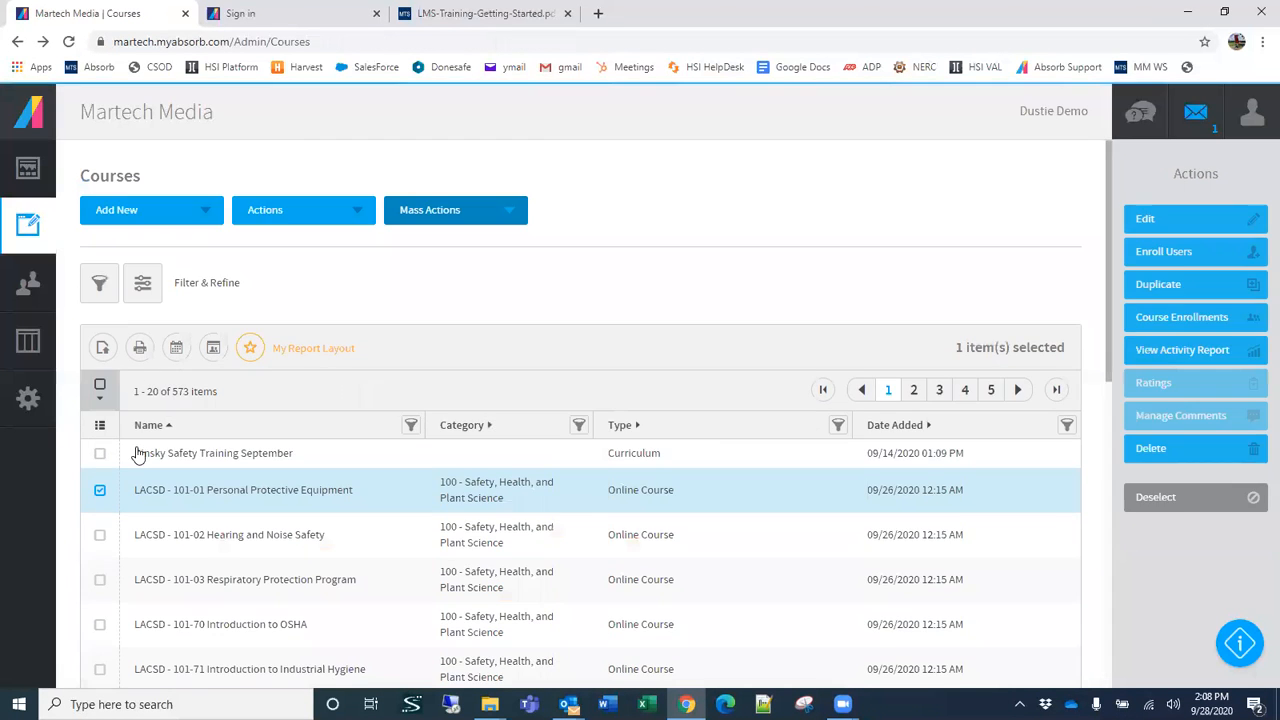
Step: Look through the columns available for the course list without changing the layout
left_click(106, 428)
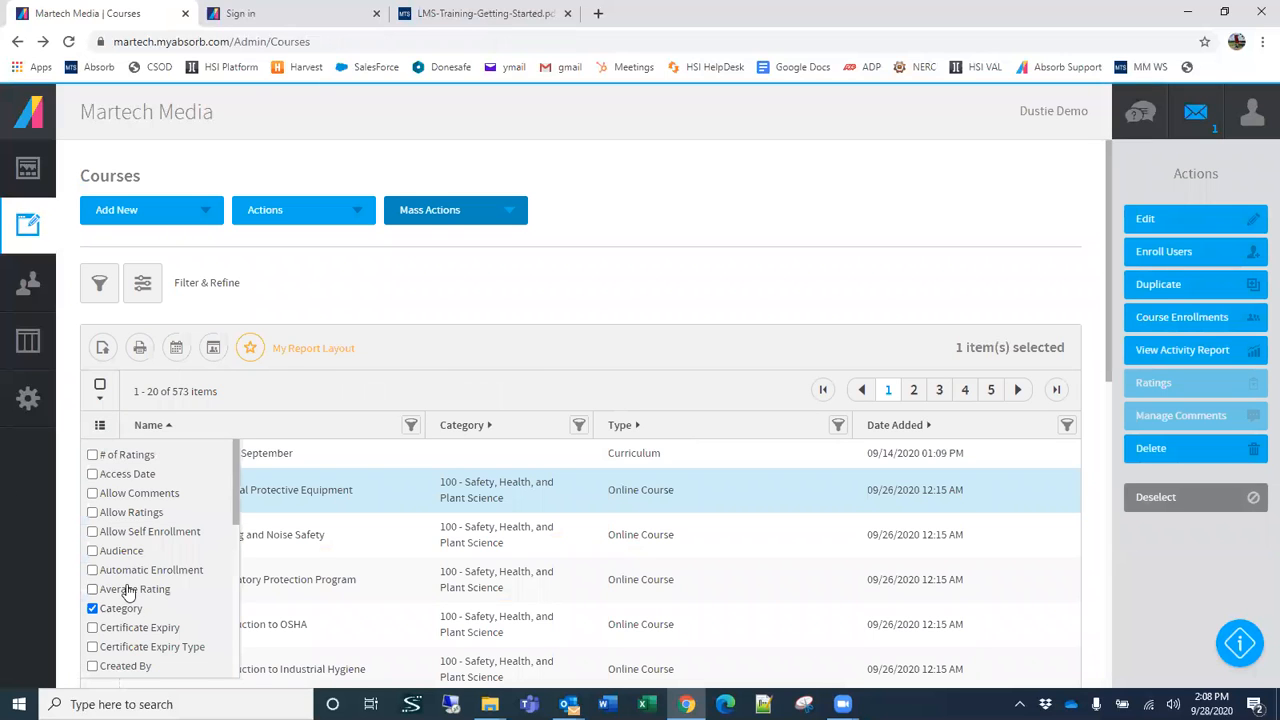
scroll(160, 580, "down", 5)
left_click(740, 322)
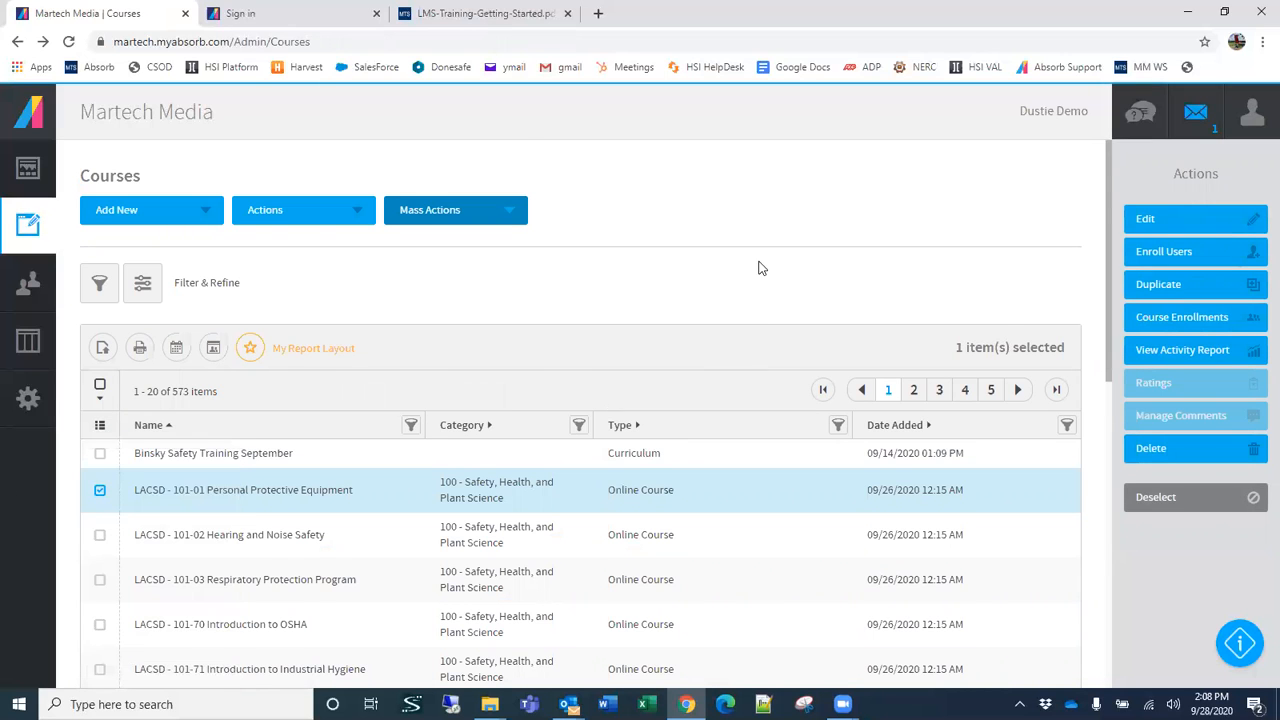
Step: Add LACSD - 102-01 Slip, Trip, and Fall Prevention and LACSD - 102-03 Portable Power and Hand Tool Safety to the course selection
scroll(757, 262, "down", 2)
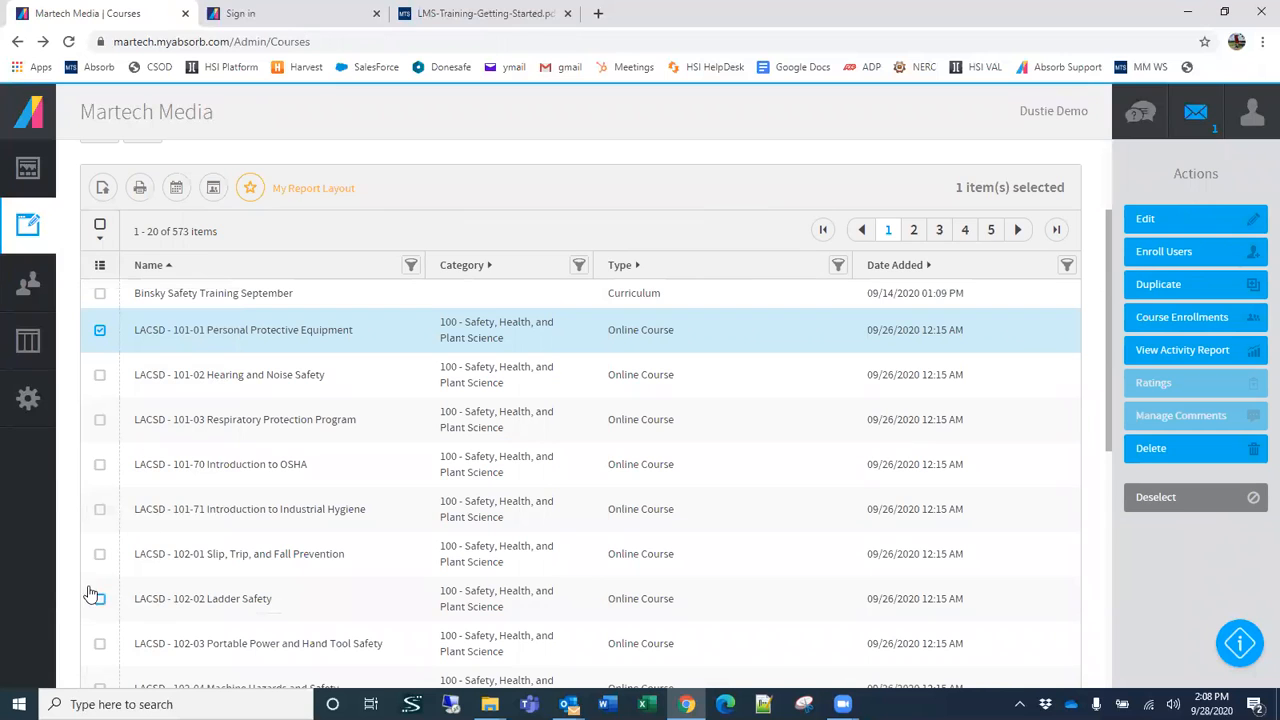
left_click(100, 554)
left_click(100, 643)
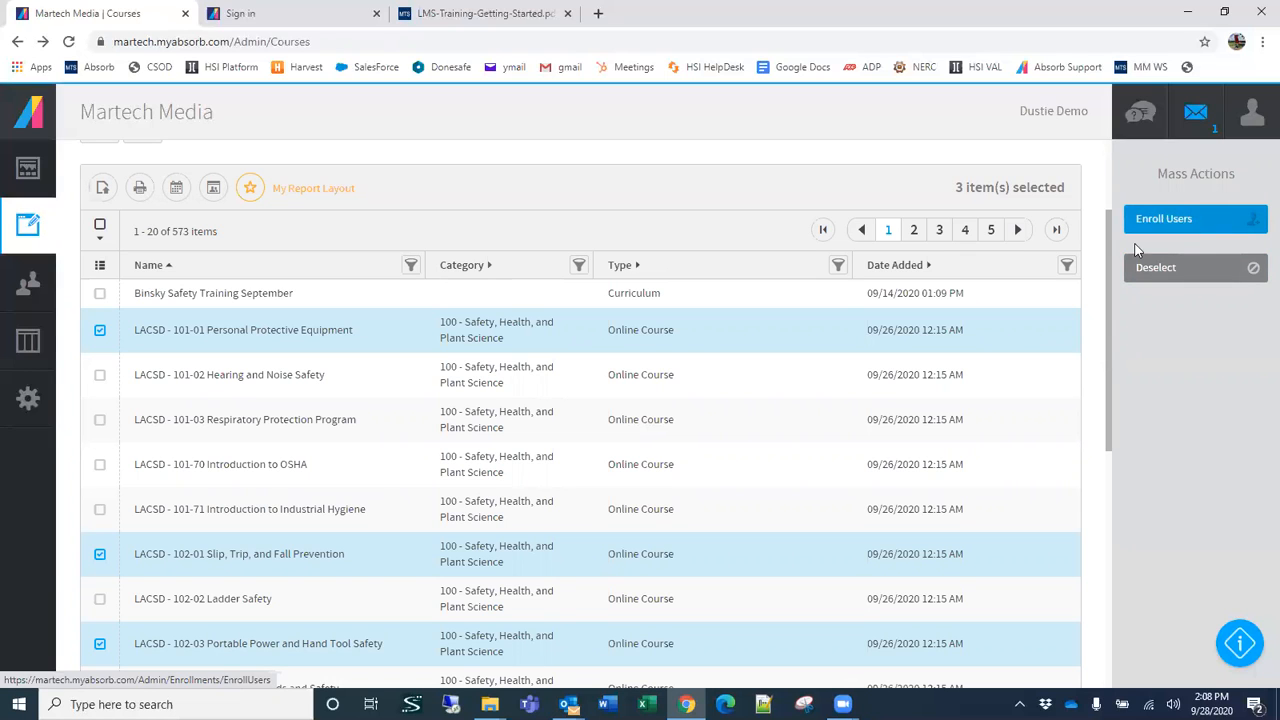
scroll(686, 203, "up", 1)
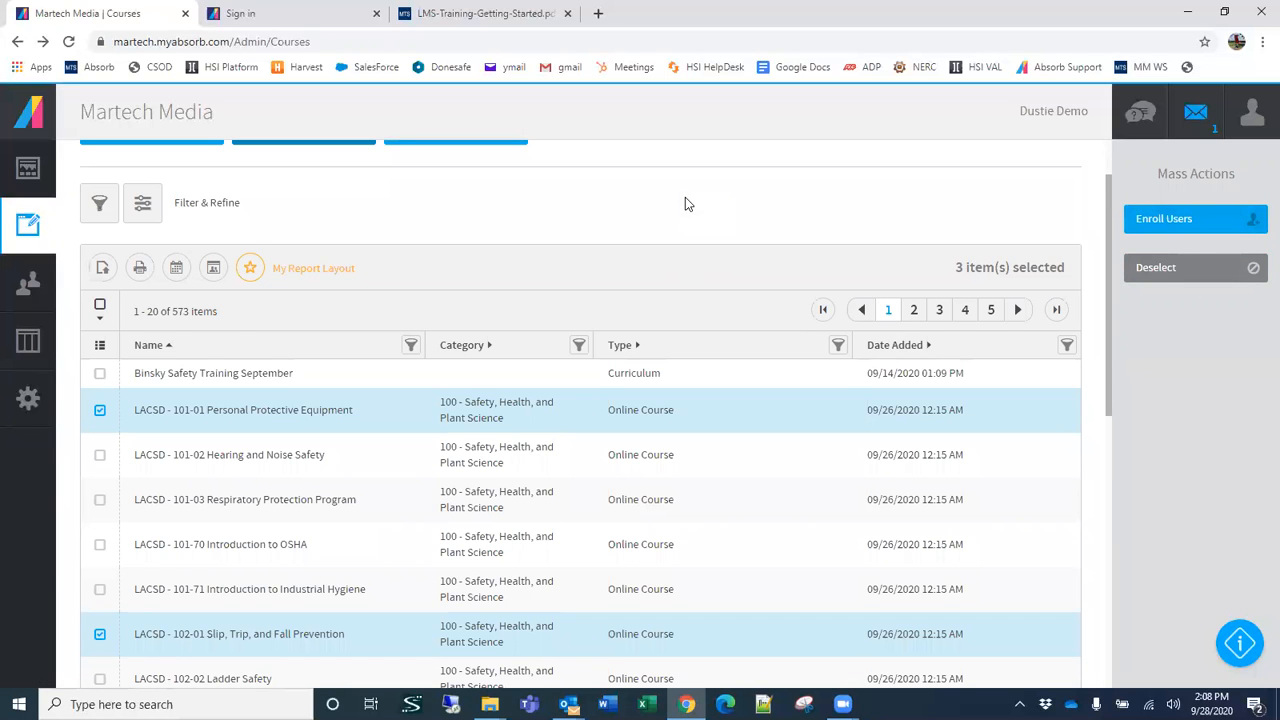
scroll(685, 203, "up", 1)
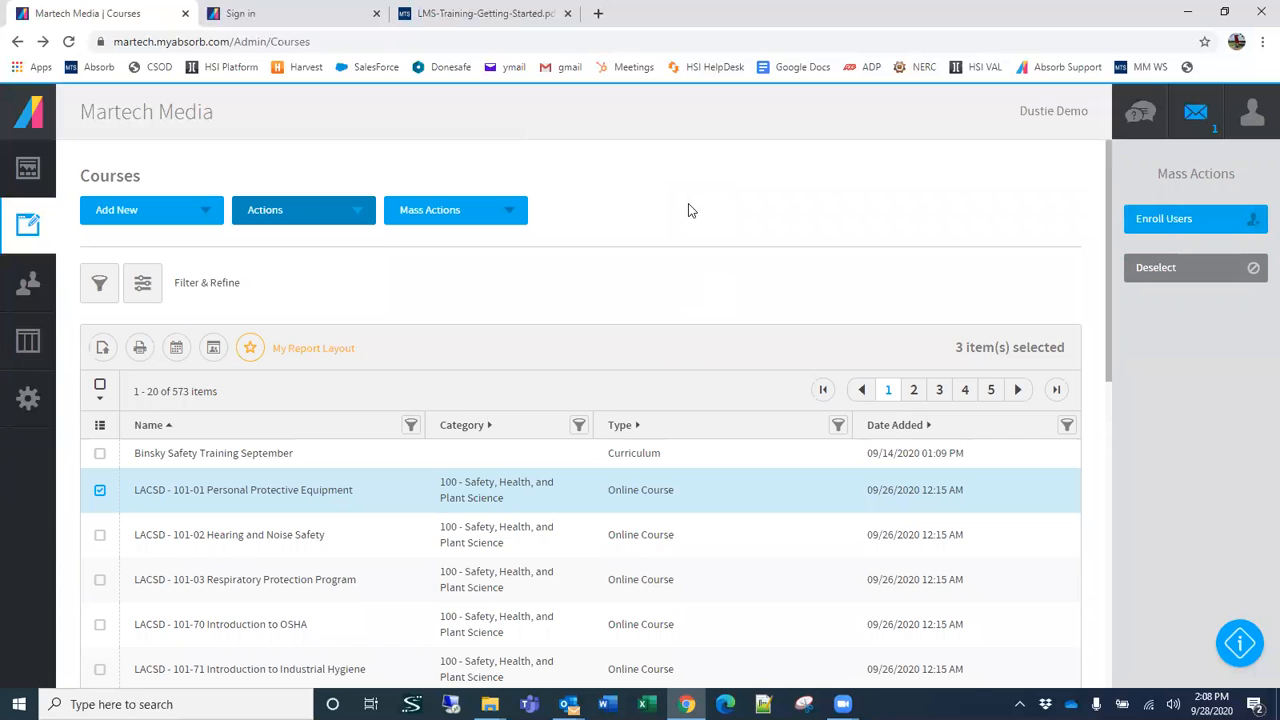
Step: Set the course list to show 1000 items per page
scroll(447, 416, "down", 2)
scroll(447, 416, "down", 1)
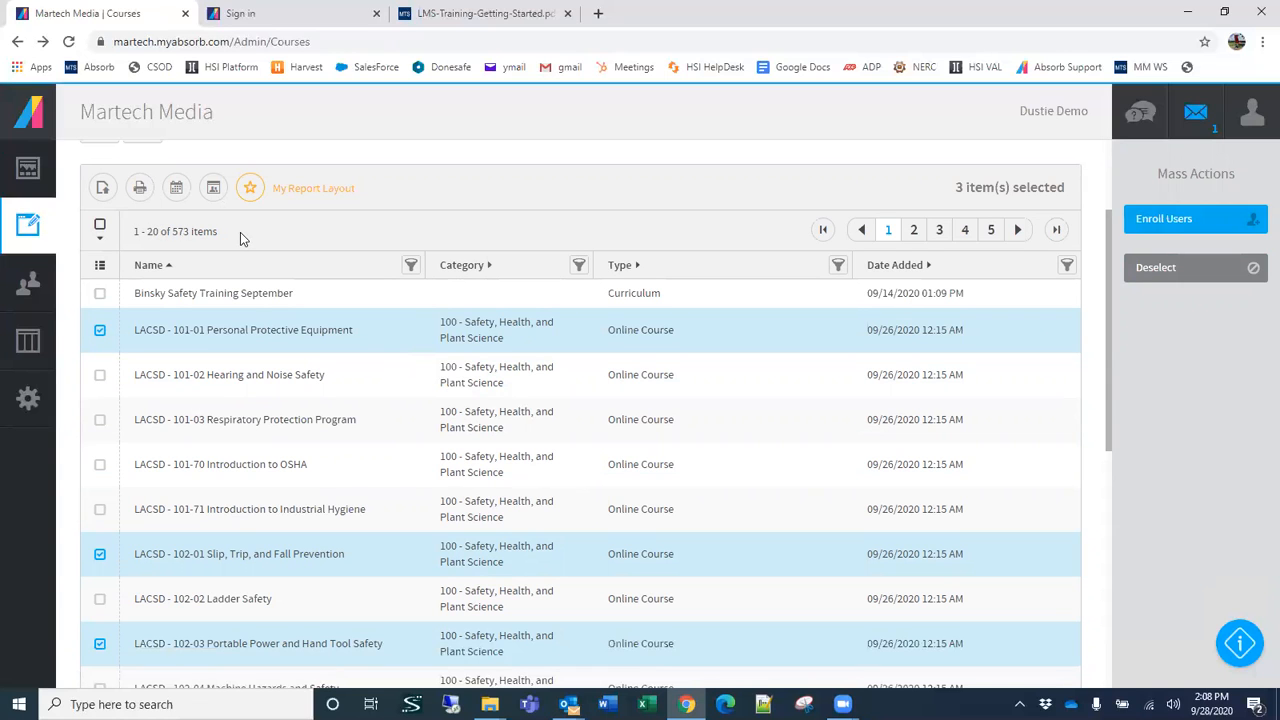
scroll(246, 345, "down", 5)
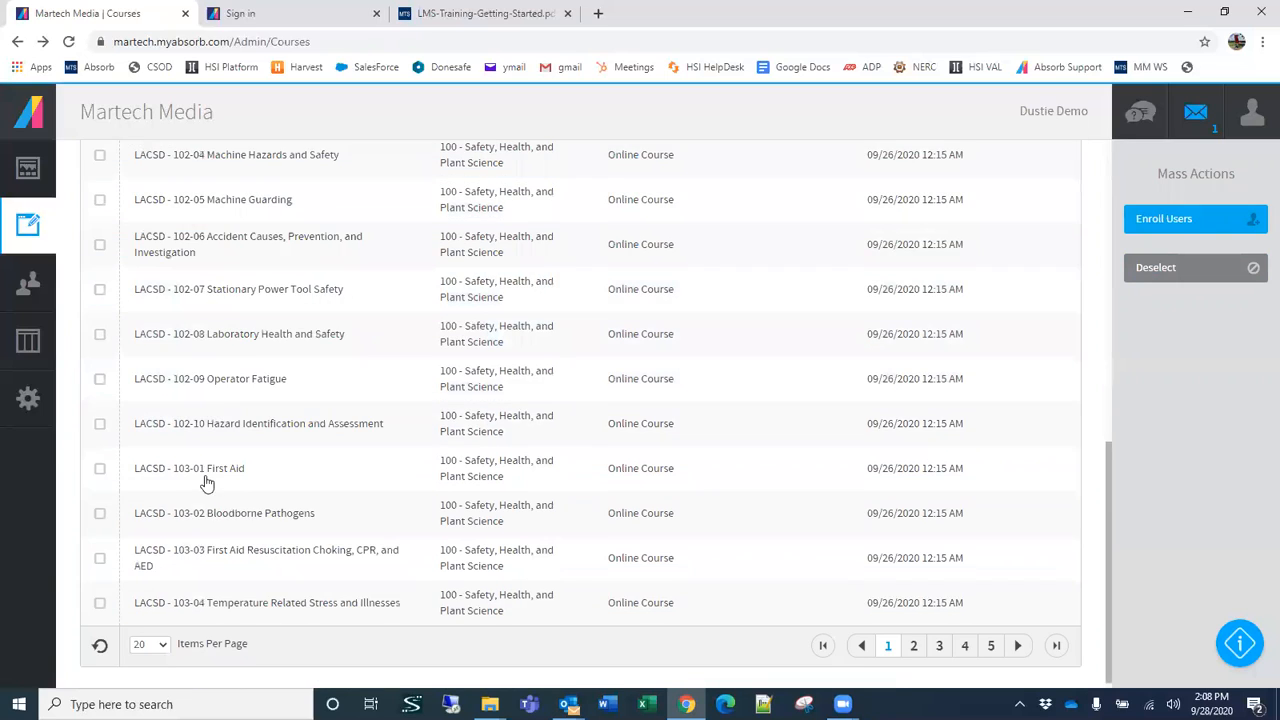
left_click(155, 641)
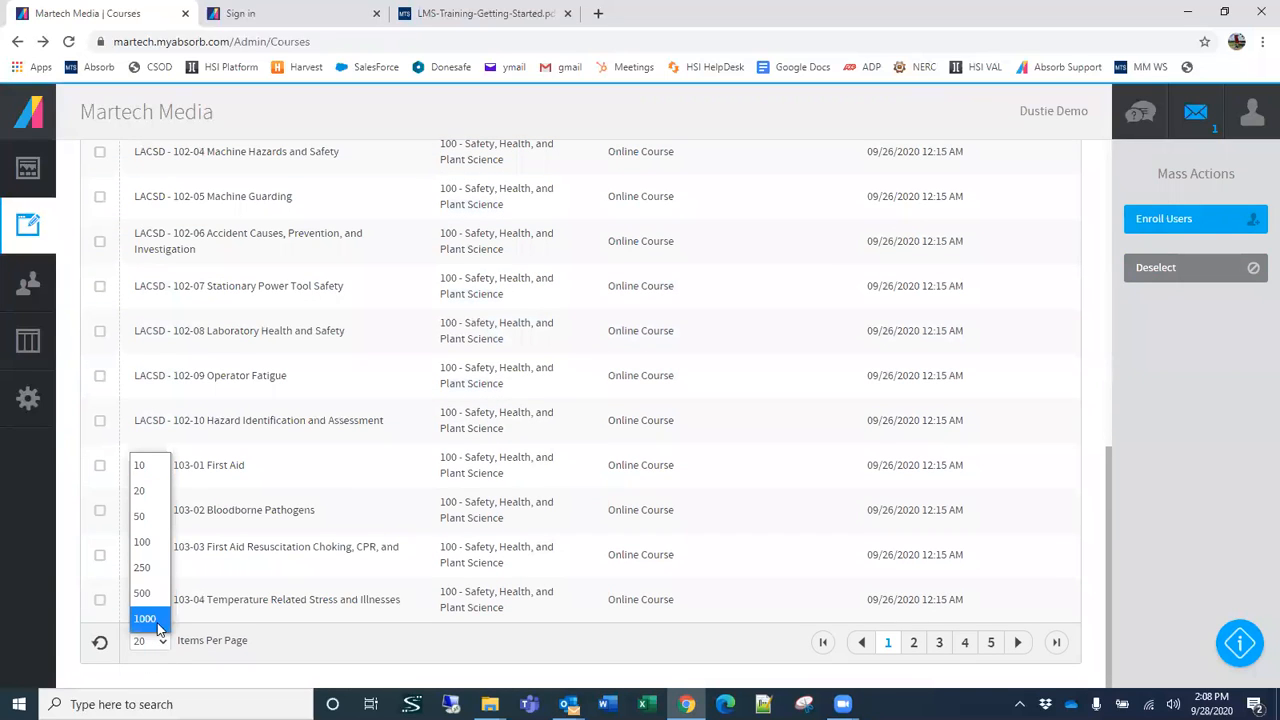
left_click(145, 619)
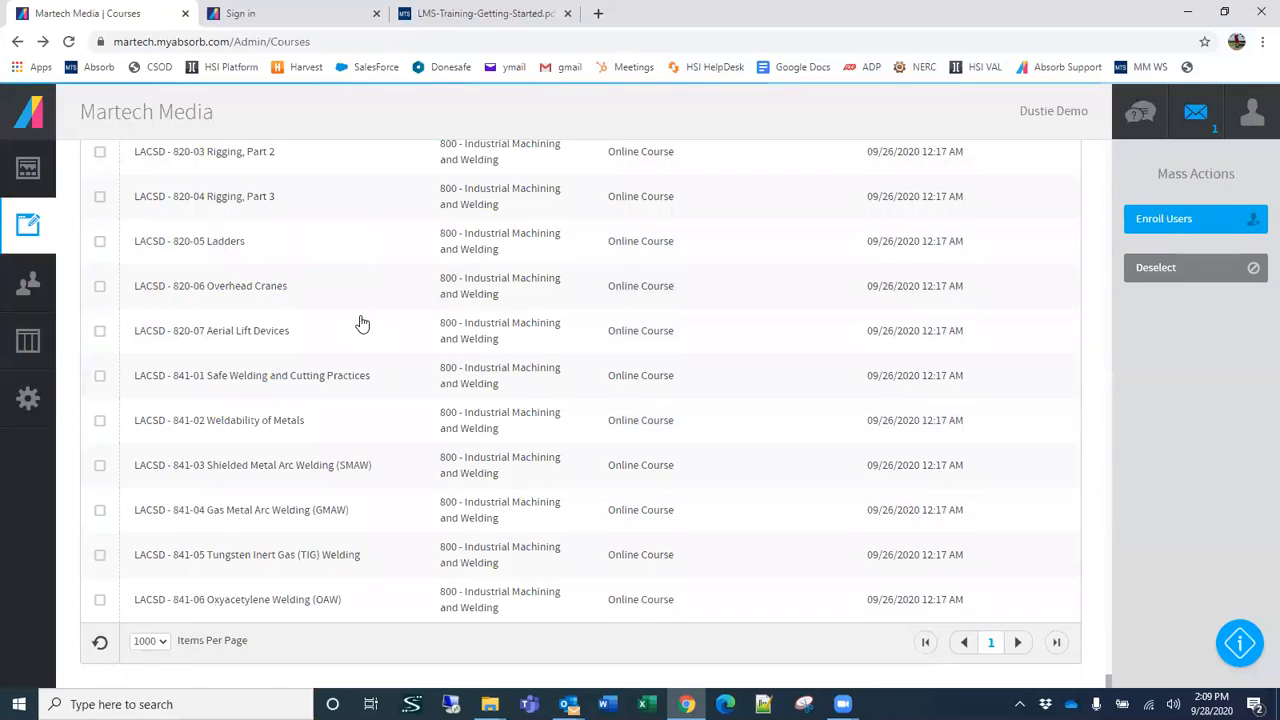
Step: Add LACSD - 103-03 First Aid Resuscitation Choking, CPR, and AED and one course further down the list to the selection
scroll(359, 318, "up", 20)
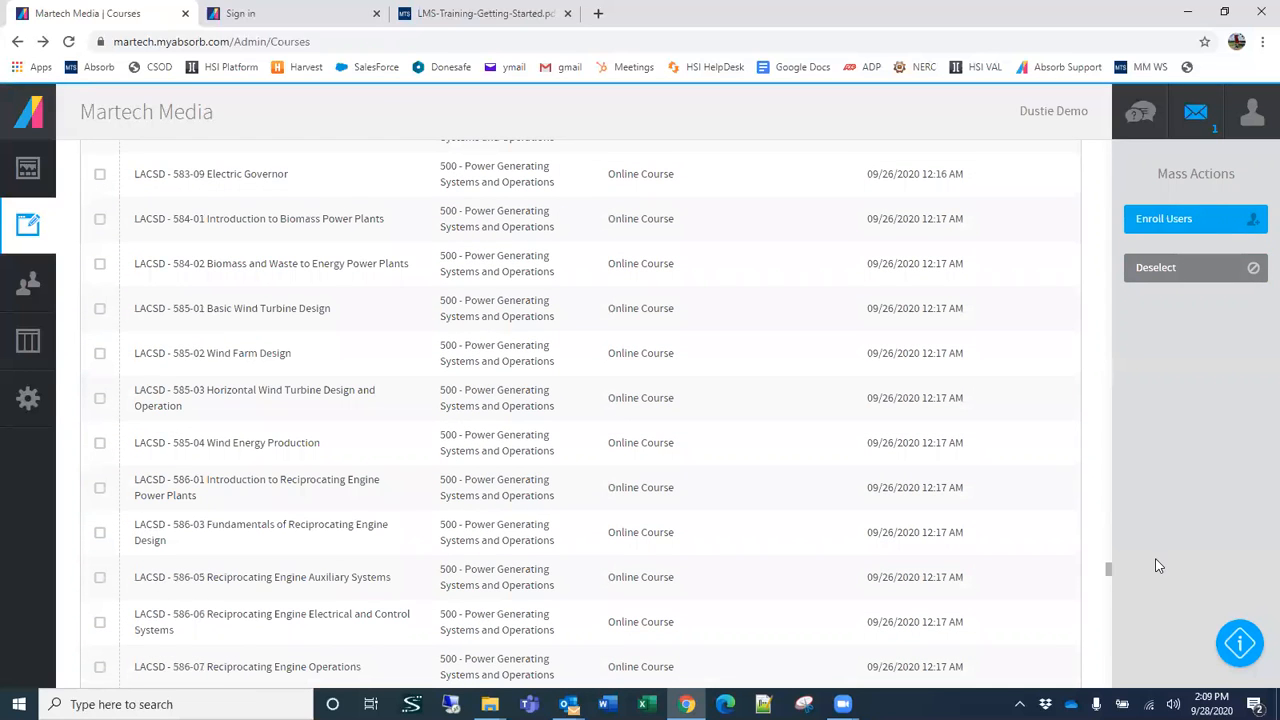
left_click_drag(1096, 417, 1089, 85)
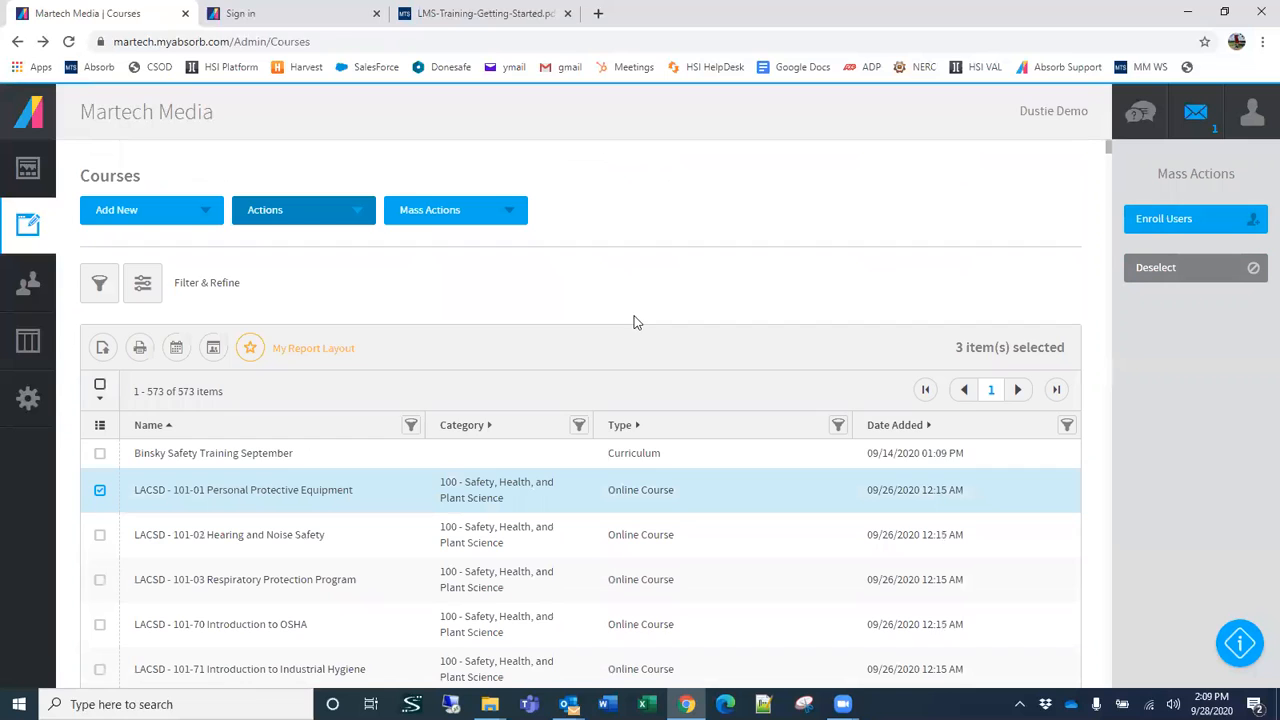
scroll(424, 448, "down", 3)
scroll(150, 510, "down", 5)
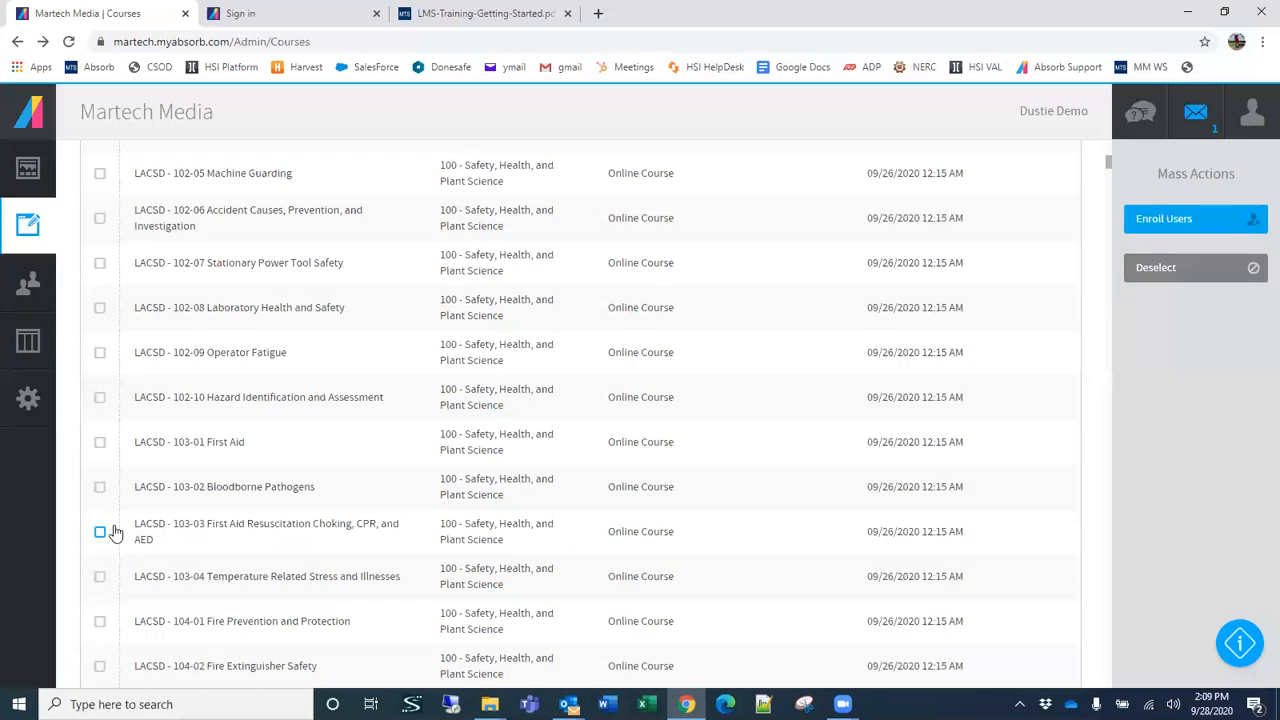
left_click(100, 531)
left_click_drag(1109, 160, 1108, 295)
left_click(99, 555)
Step: Reload the course list page and review which courses are selected
scroll(674, 471, "up", 2)
scroll(676, 470, "up", 8)
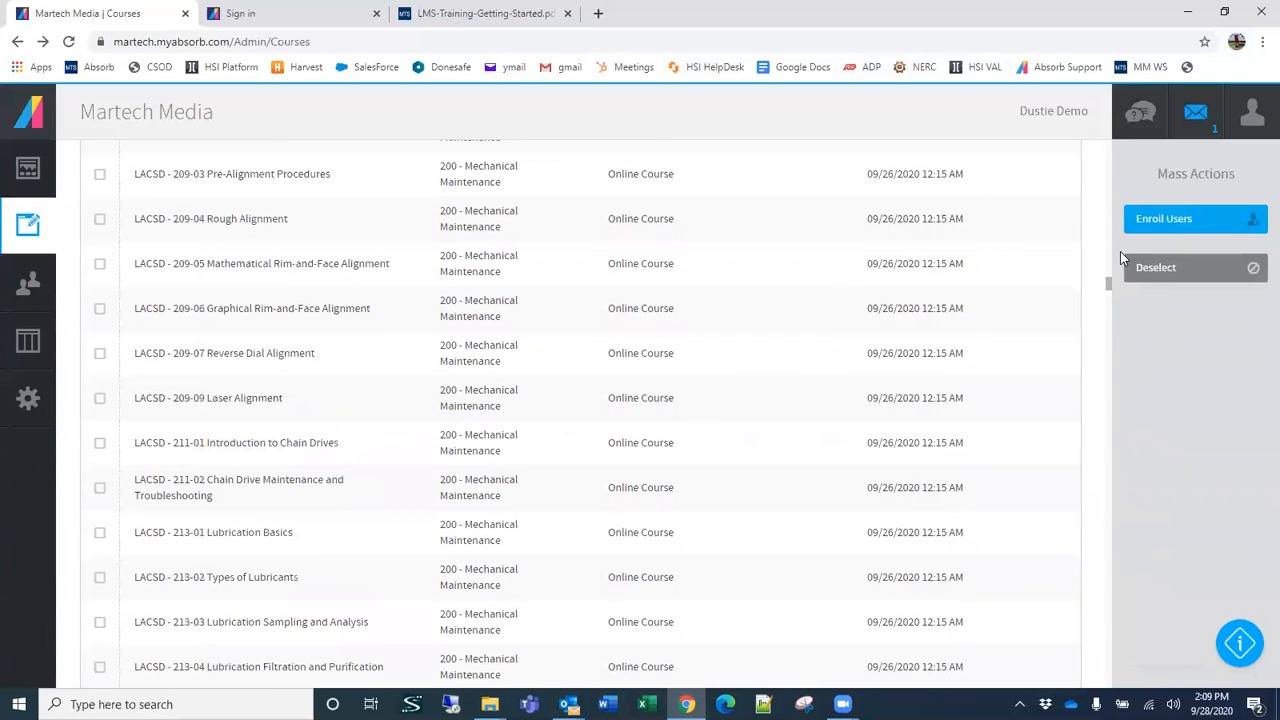
scroll(289, 420, "up", 12)
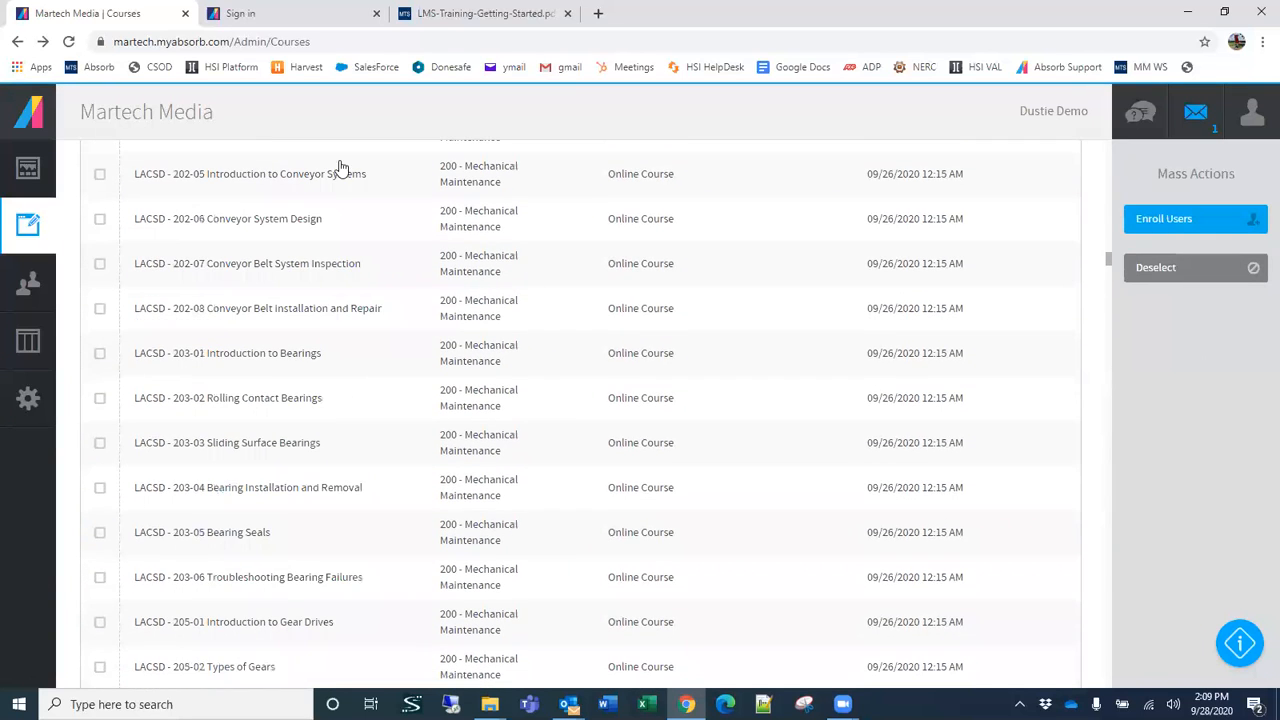
scroll(369, 462, "up", 7)
scroll(369, 462, "up", 10)
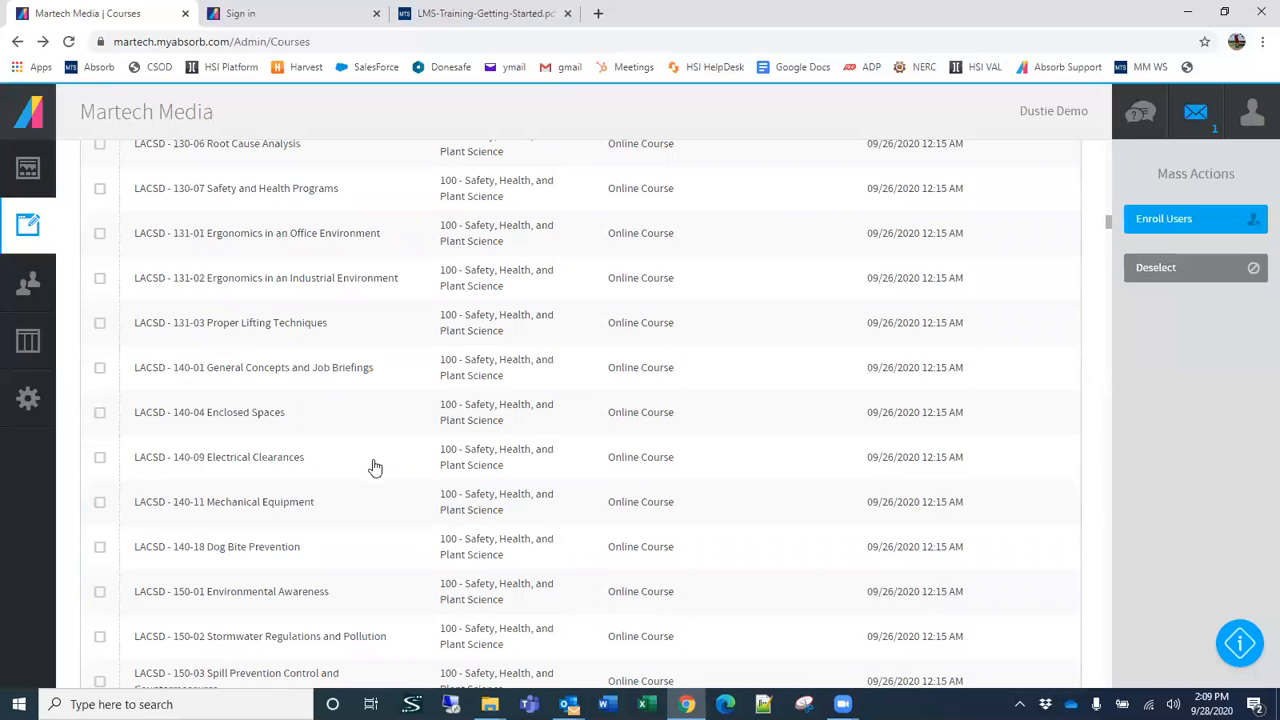
scroll(358, 441, "up", 8)
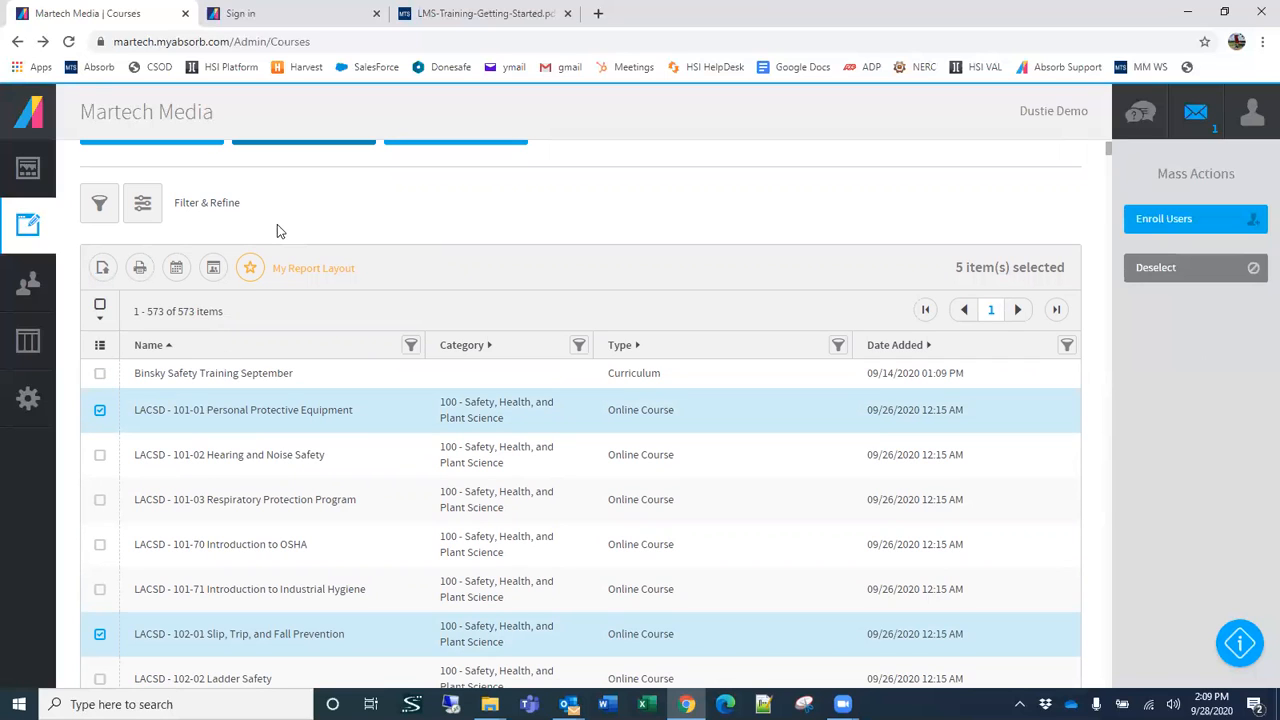
left_click(68, 42)
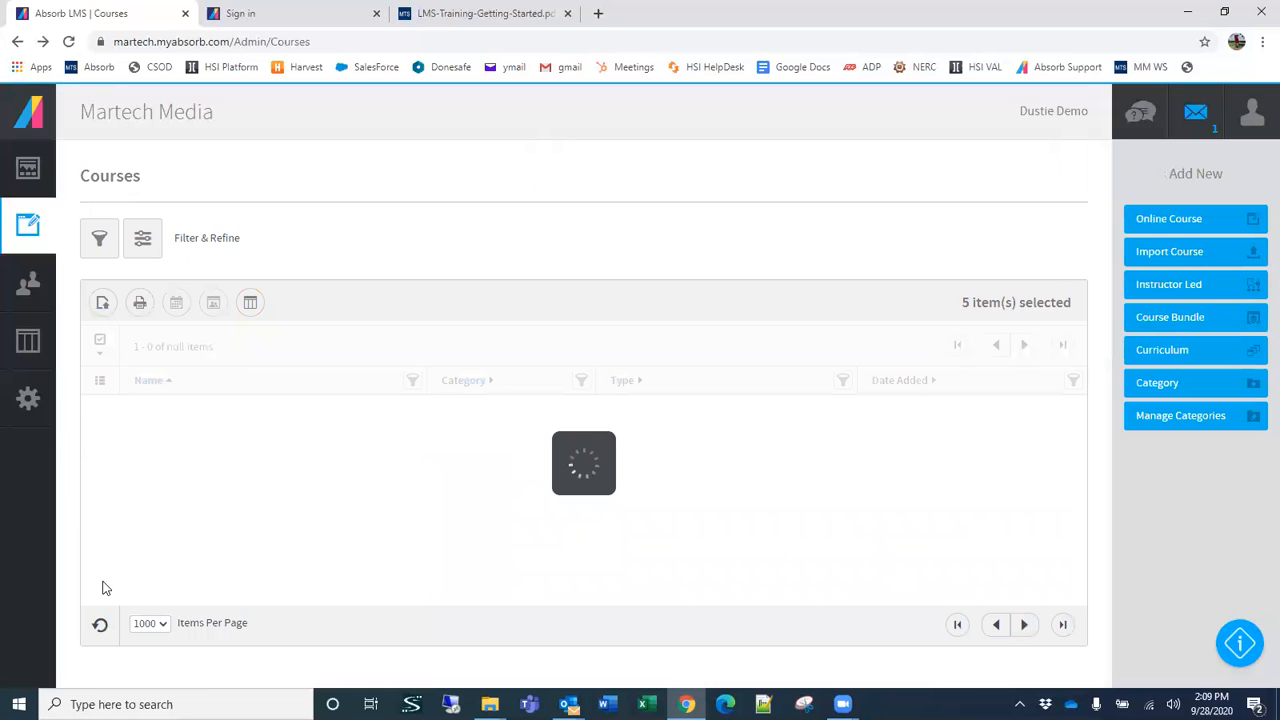
scroll(106, 551, "down", 2)
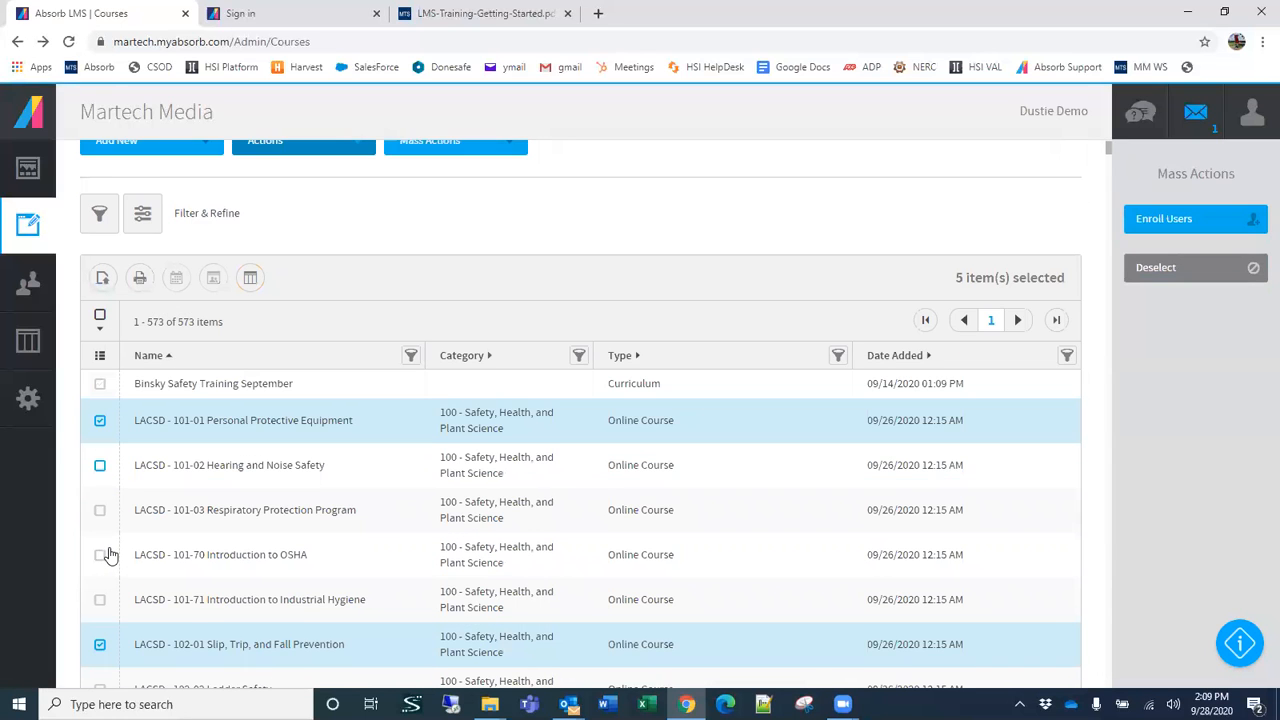
scroll(380, 432, "down", 1)
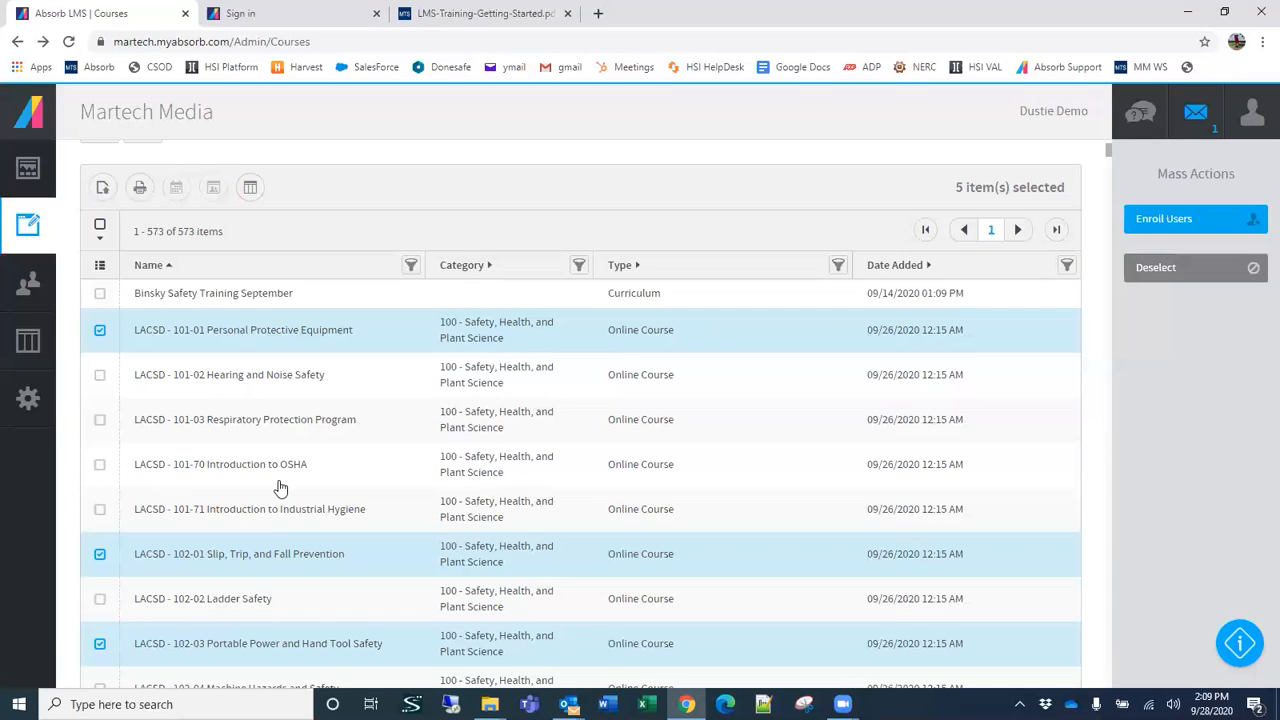
scroll(519, 457, "down", 3)
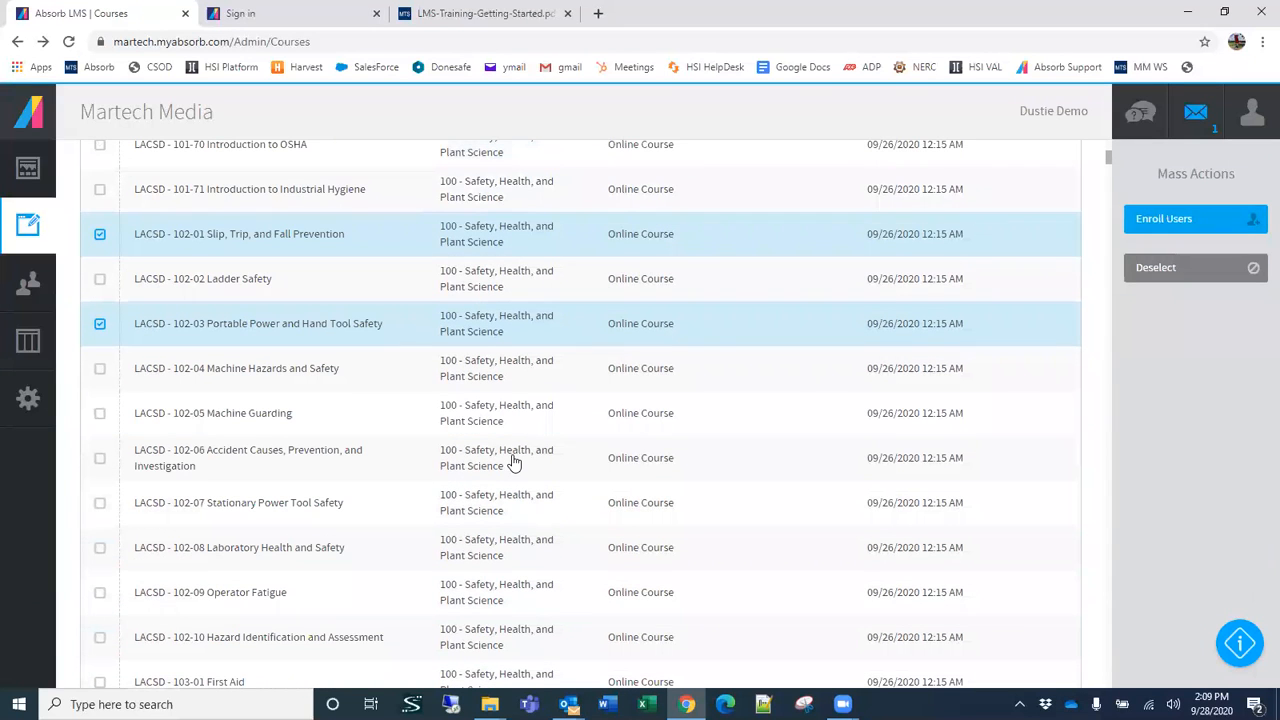
scroll(623, 462, "up", 3)
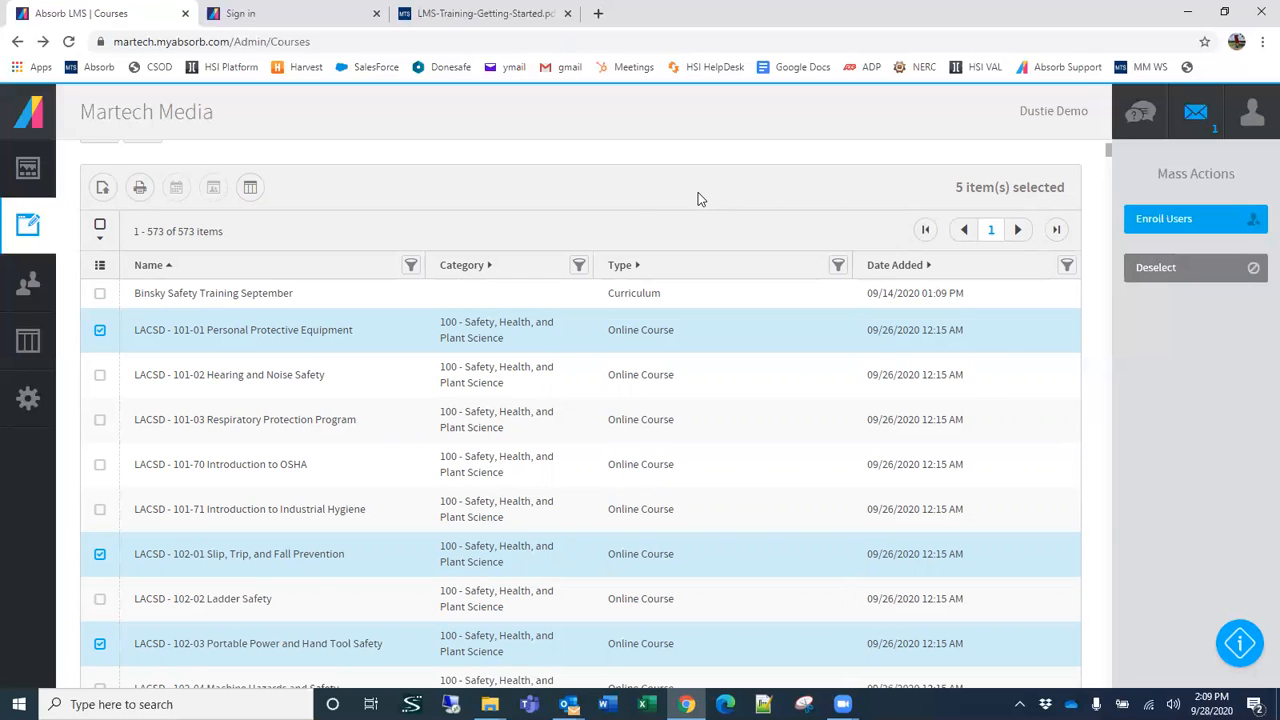
scroll(700, 198, "up", 2)
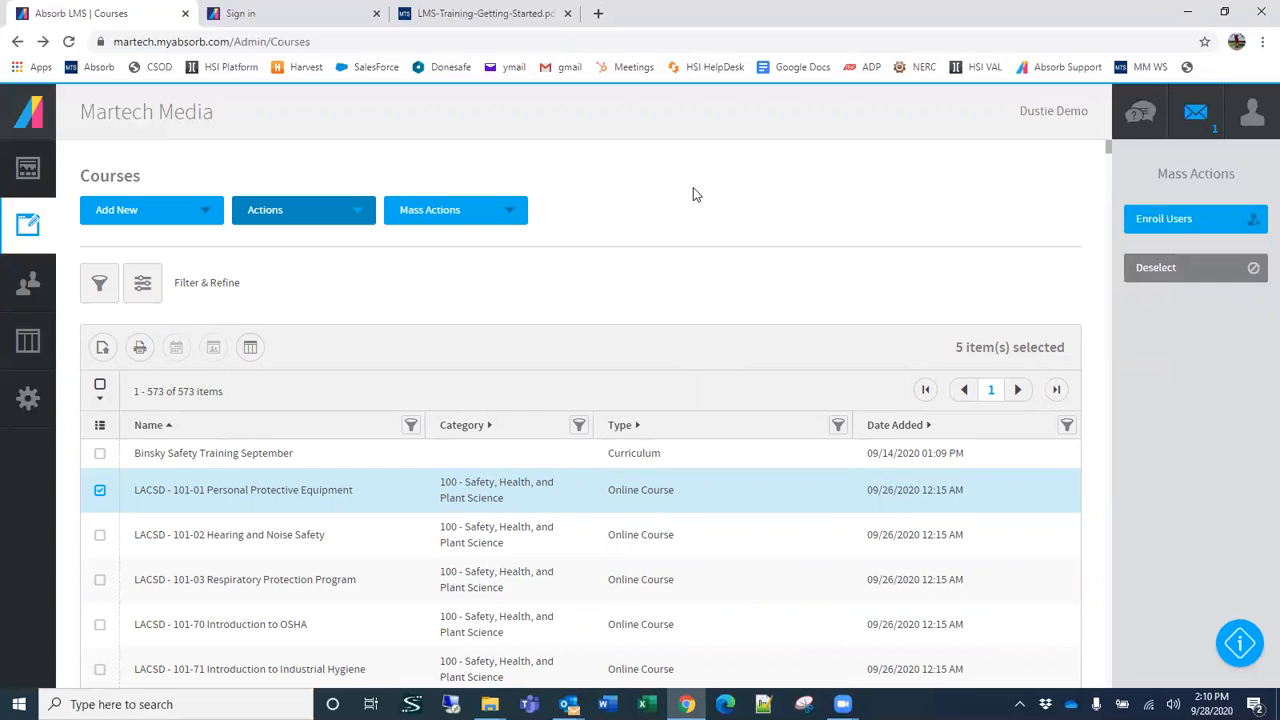
Step: Start a new curriculum titled Tool Safety and look over its general settings
left_click(88, 214)
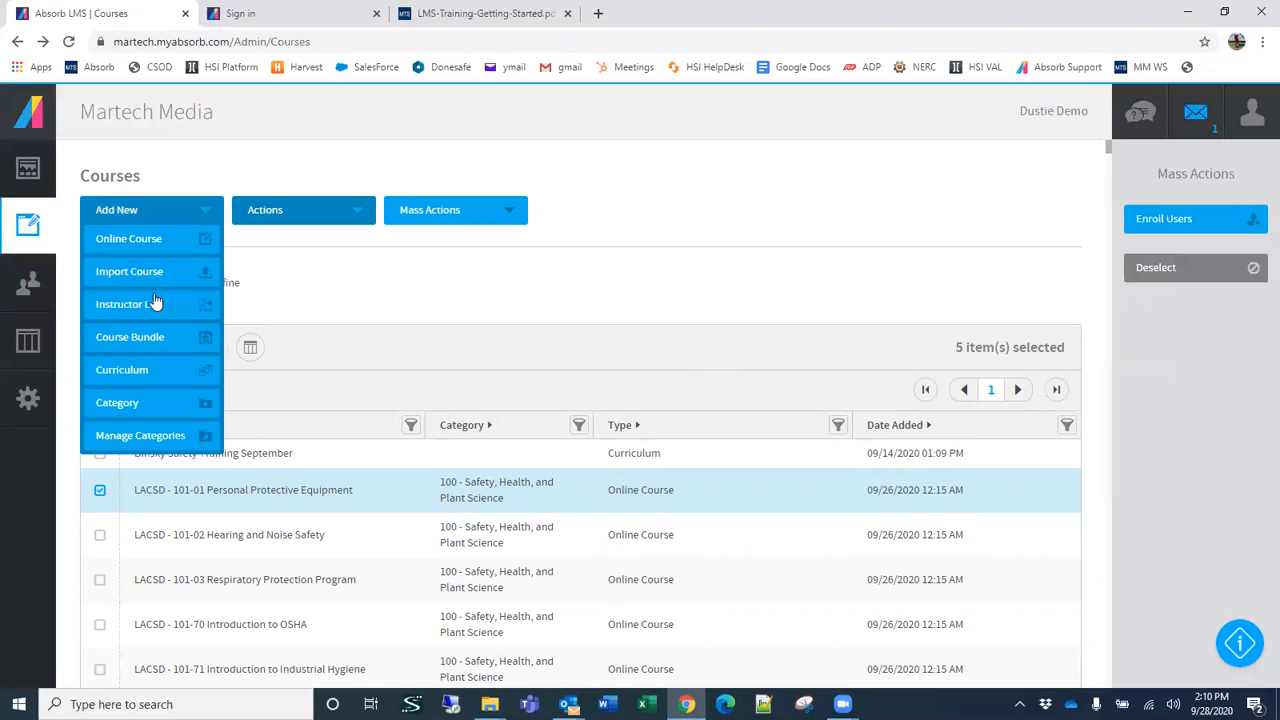
left_click(149, 373)
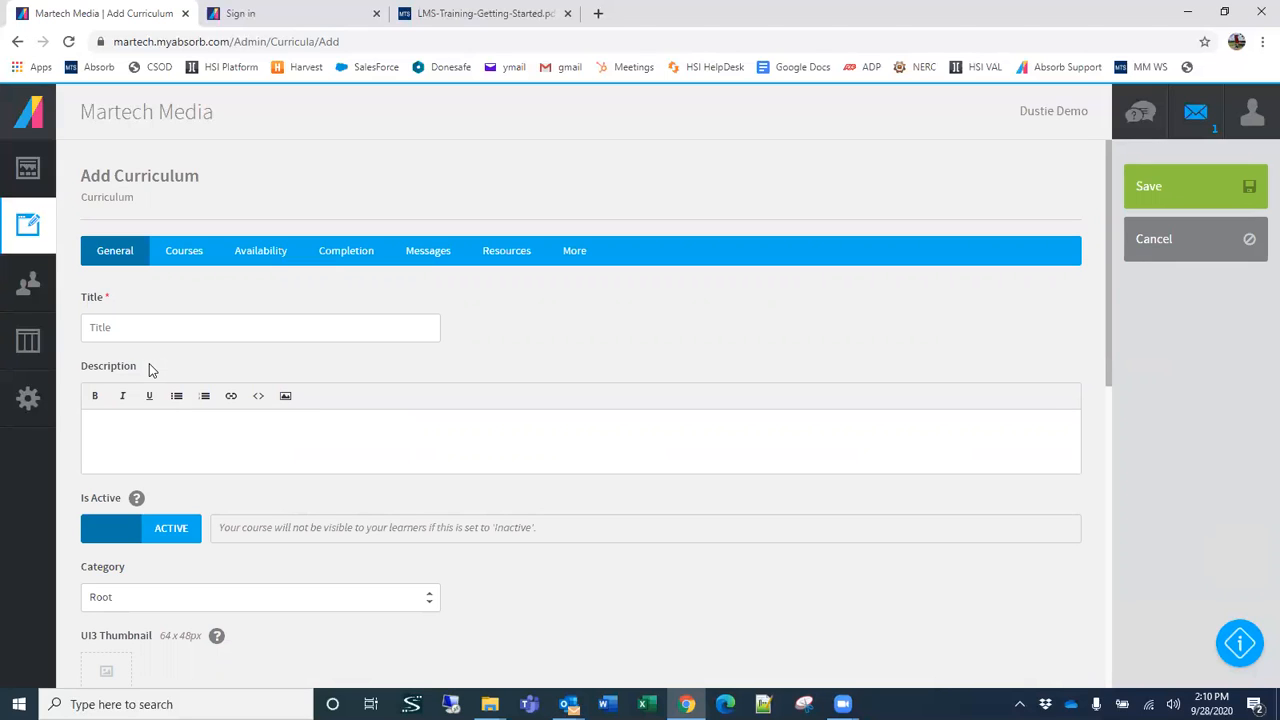
left_click(151, 333)
type("Tool Safety")
scroll(429, 496, "down", 2)
scroll(437, 497, "down", 4)
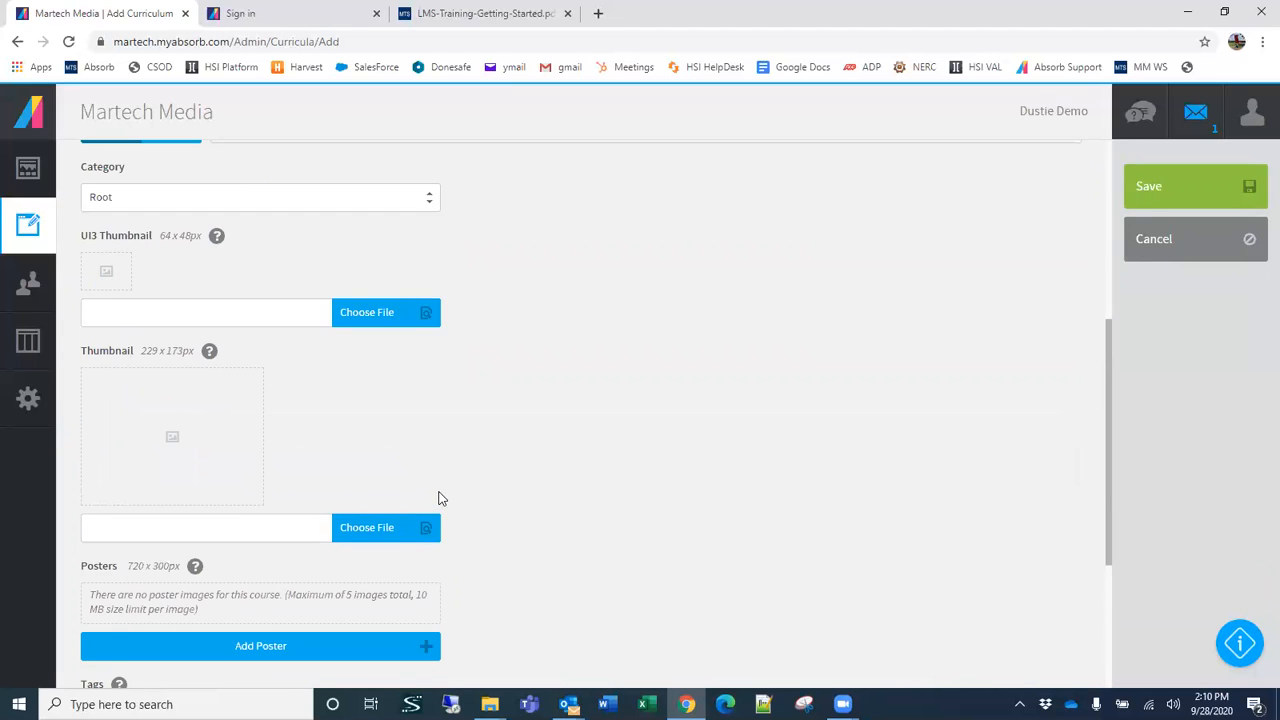
scroll(440, 500, "up", 3)
scroll(489, 489, "up", 2)
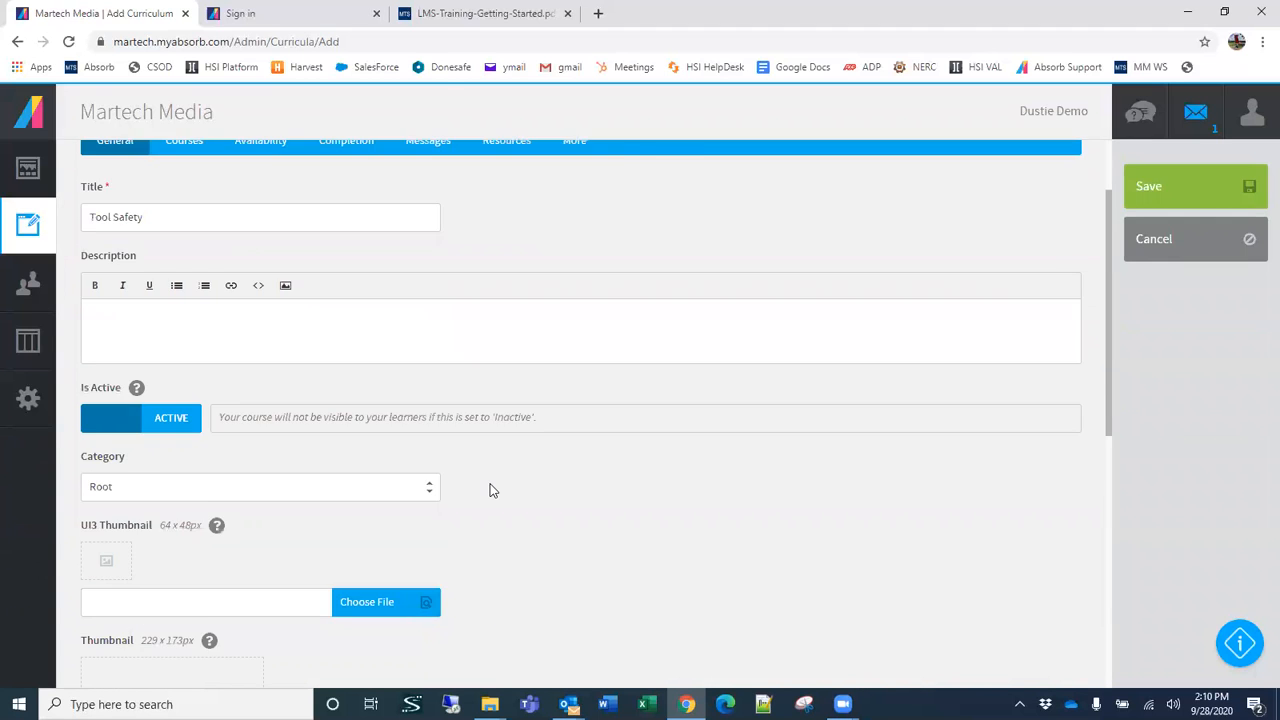
scroll(397, 480, "down", 3)
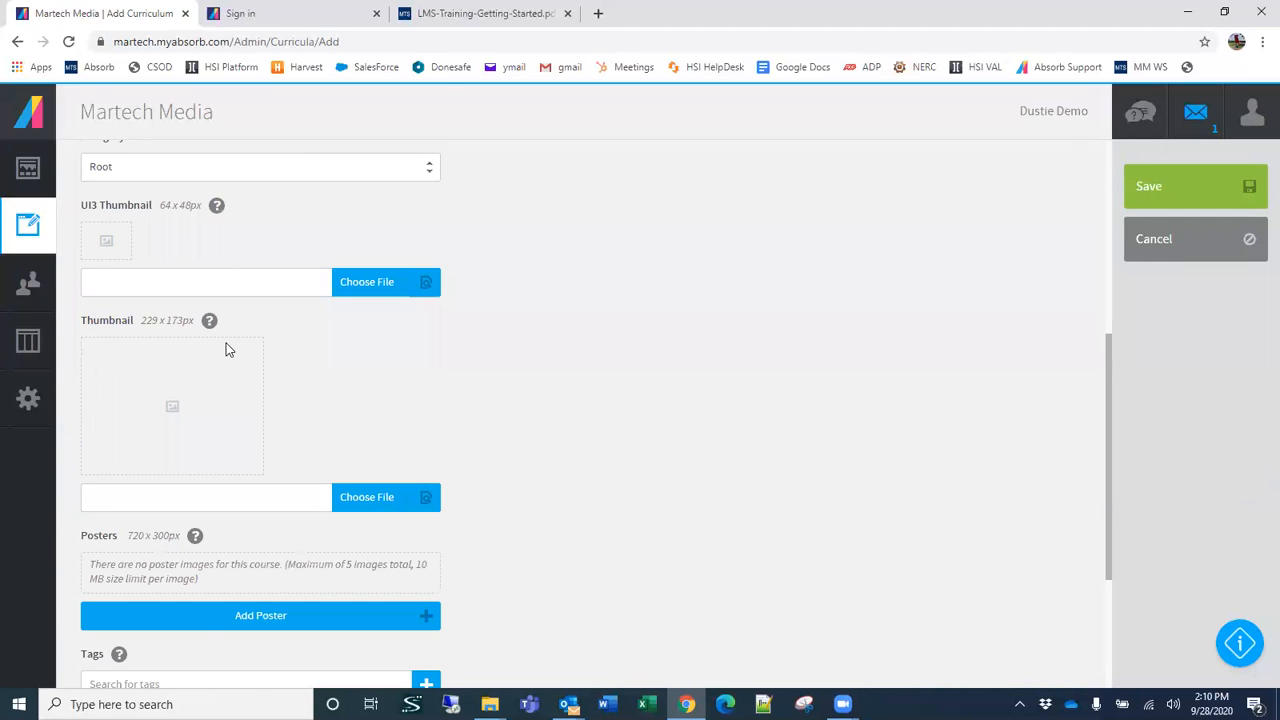
scroll(151, 331, "up", 4)
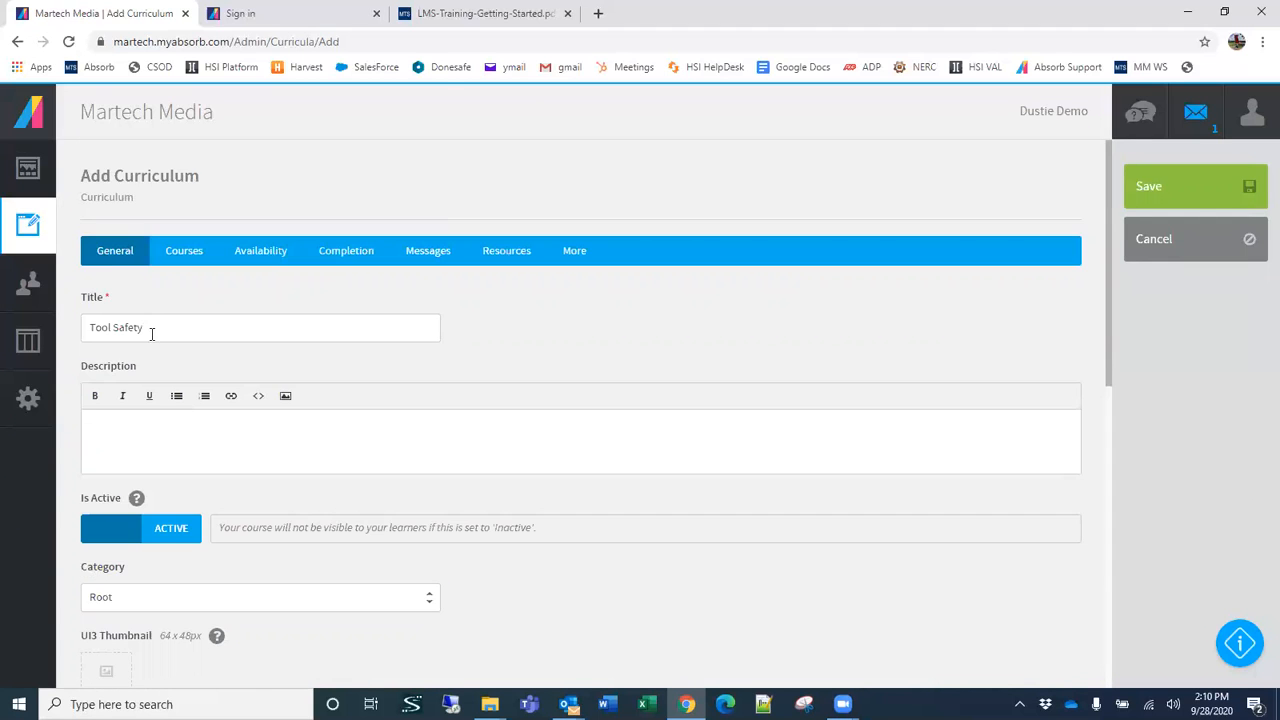
Step: Add a second course group to the curriculum and rename the first group PPE
left_click(183, 252)
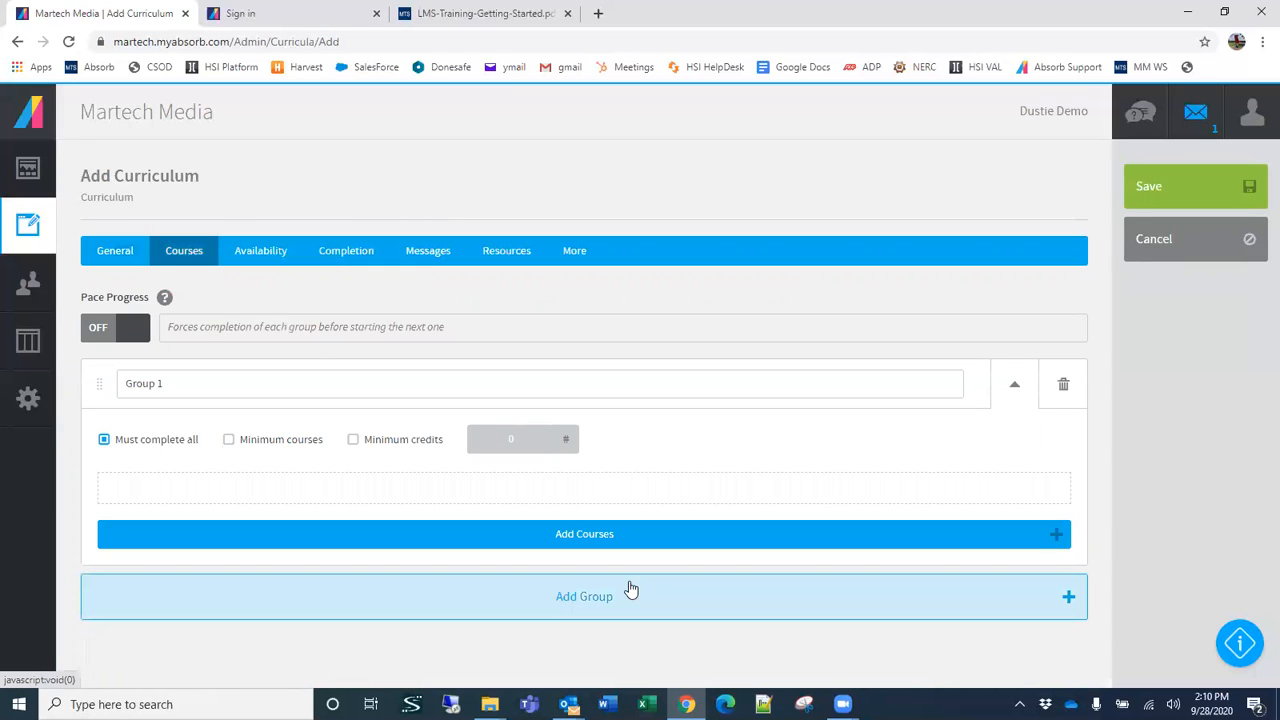
left_click(572, 598)
scroll(574, 583, "down", 2)
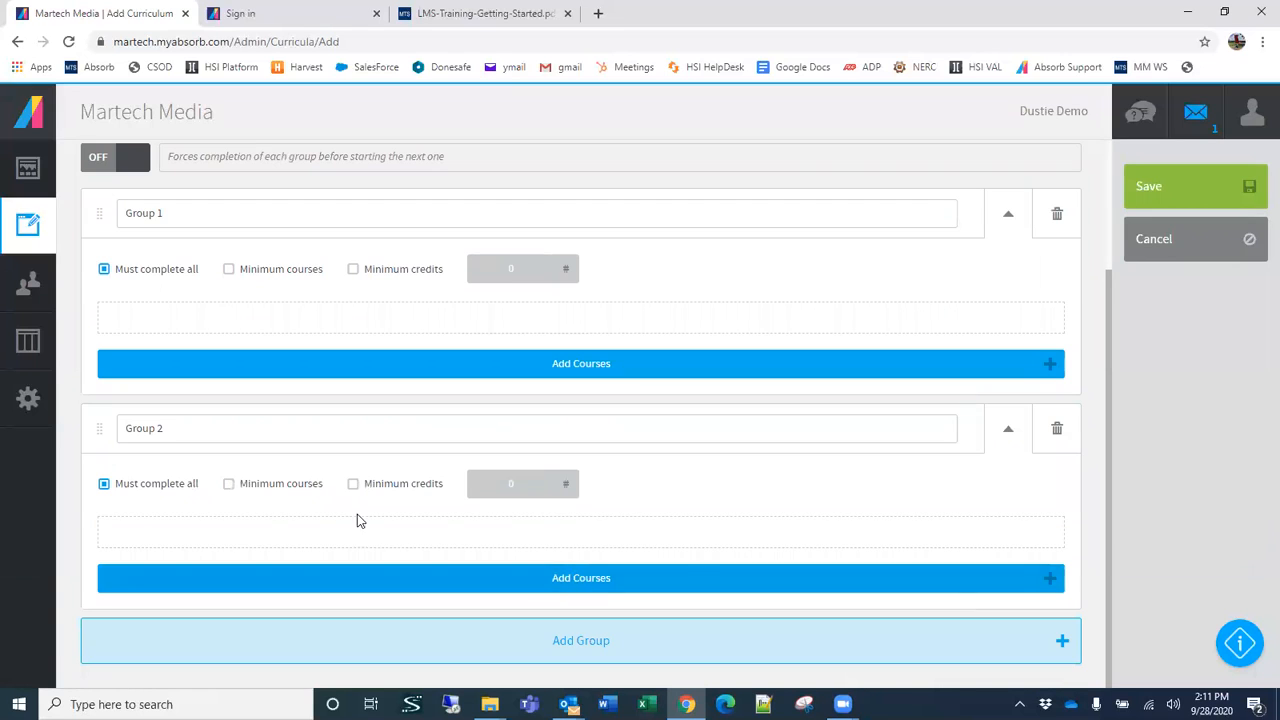
triple_click(188, 214)
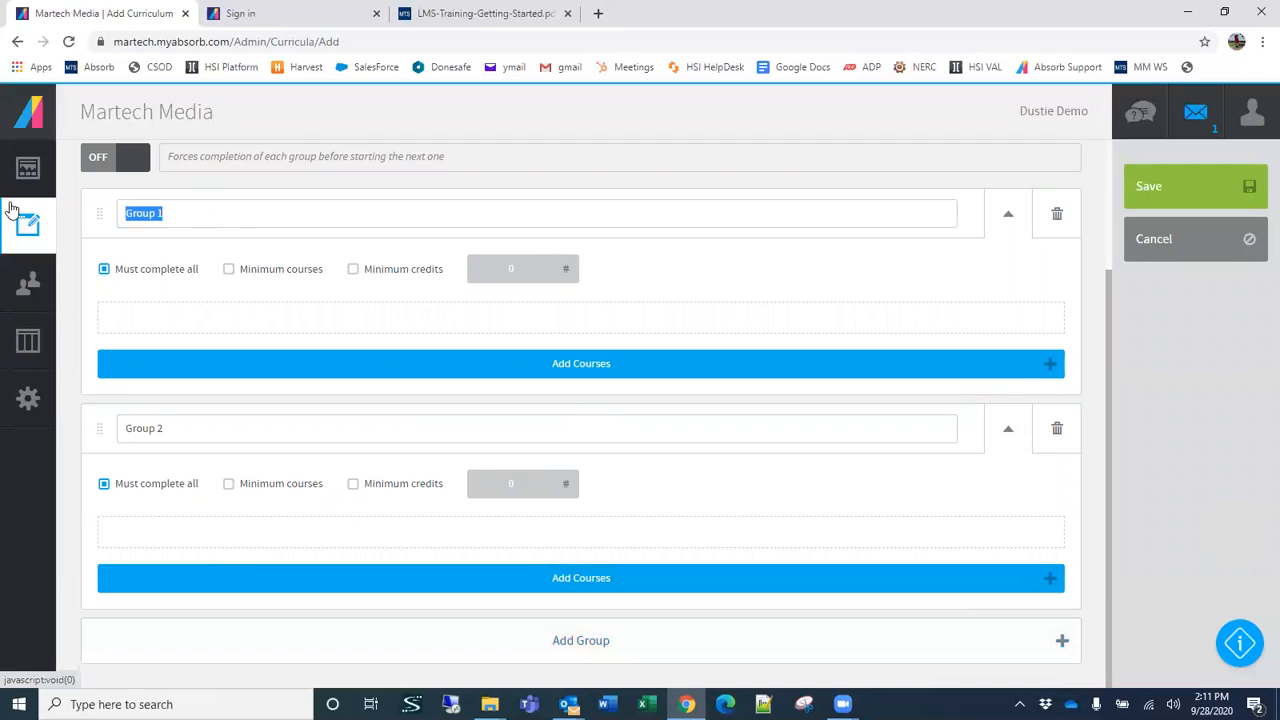
type("PPE")
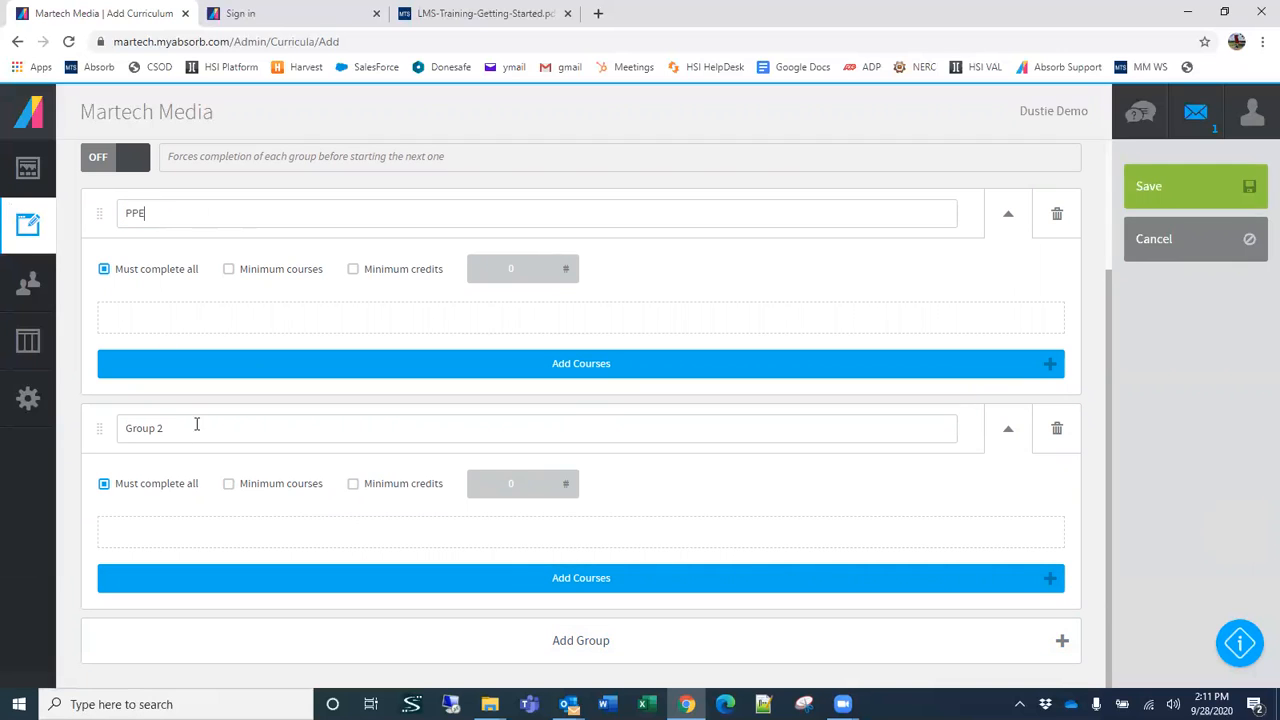
Step: Rename the curriculum's second course group as Tools
left_click_drag(191, 428, 61, 425)
type("Tools")
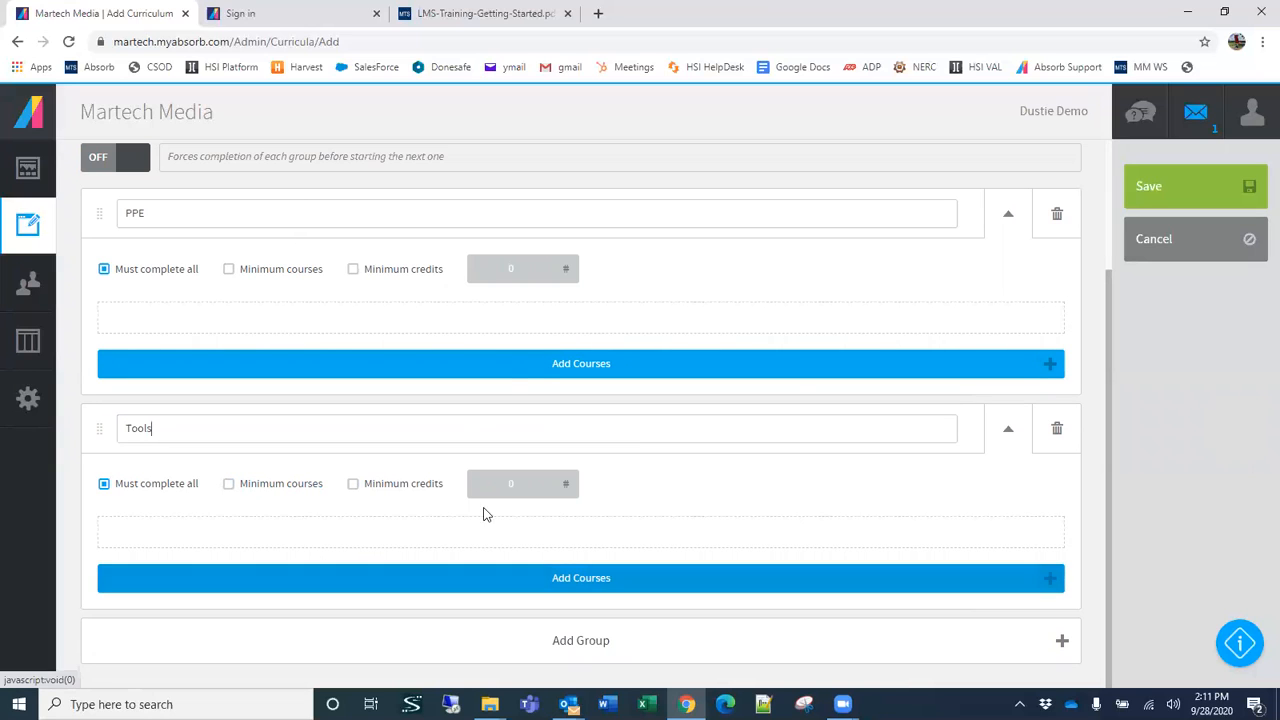
Step: Add LACSD courses 101-01 Personal Protective Equipment, 101-02 Hearing and Noise Safety, and 101-03 Respiratory Protection Program to the PPE group
scroll(461, 393, "up", 1)
scroll(461, 393, "up", 2)
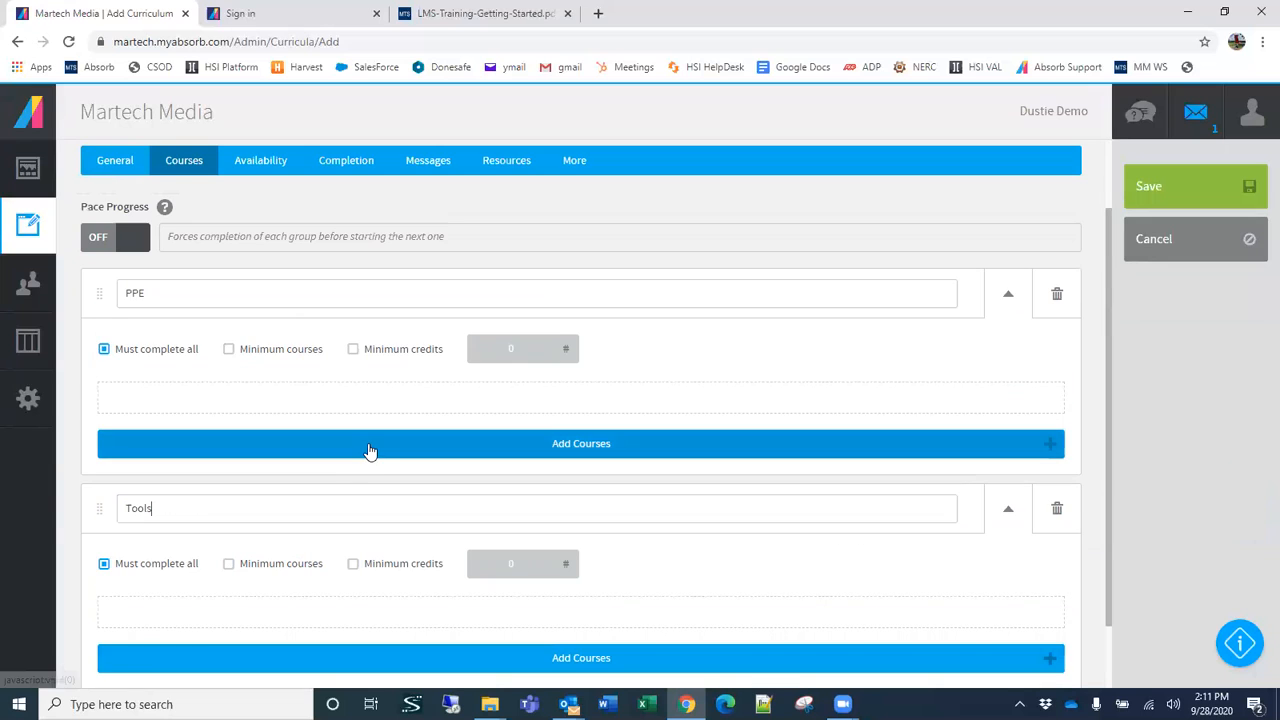
left_click(371, 448)
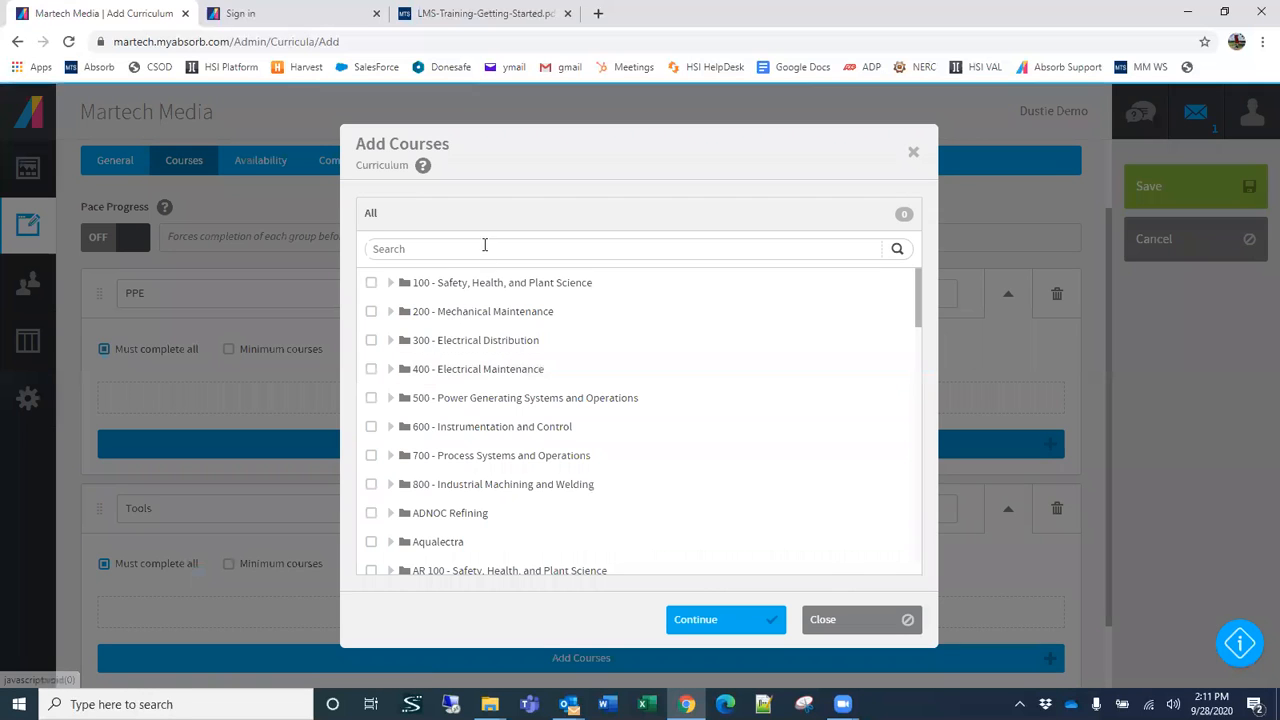
left_click(390, 284)
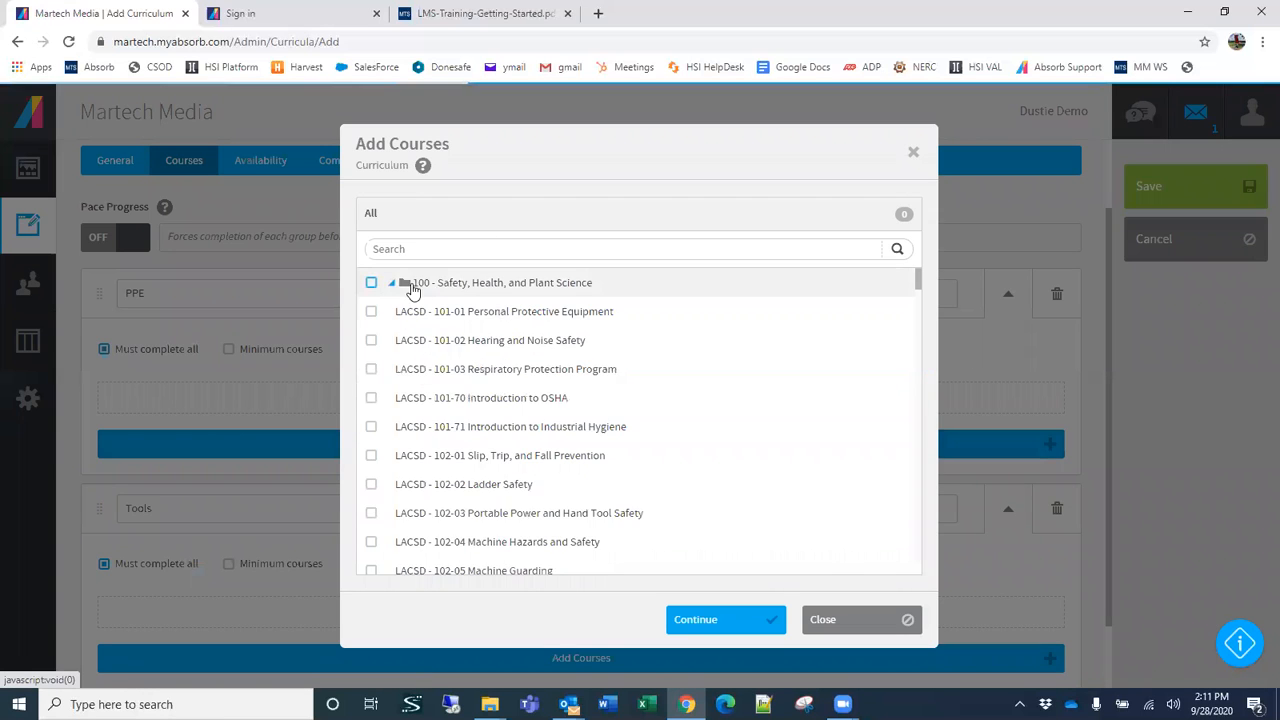
left_click(372, 313)
left_click(371, 341)
left_click(371, 370)
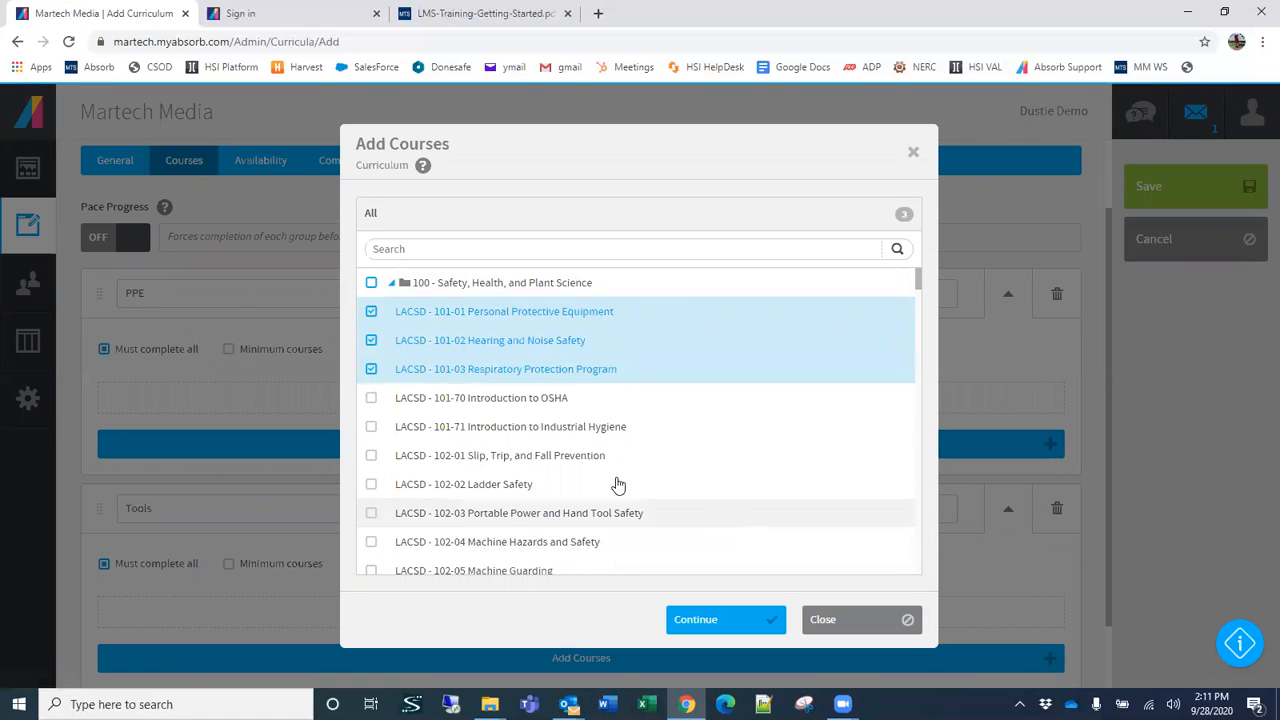
left_click(698, 620)
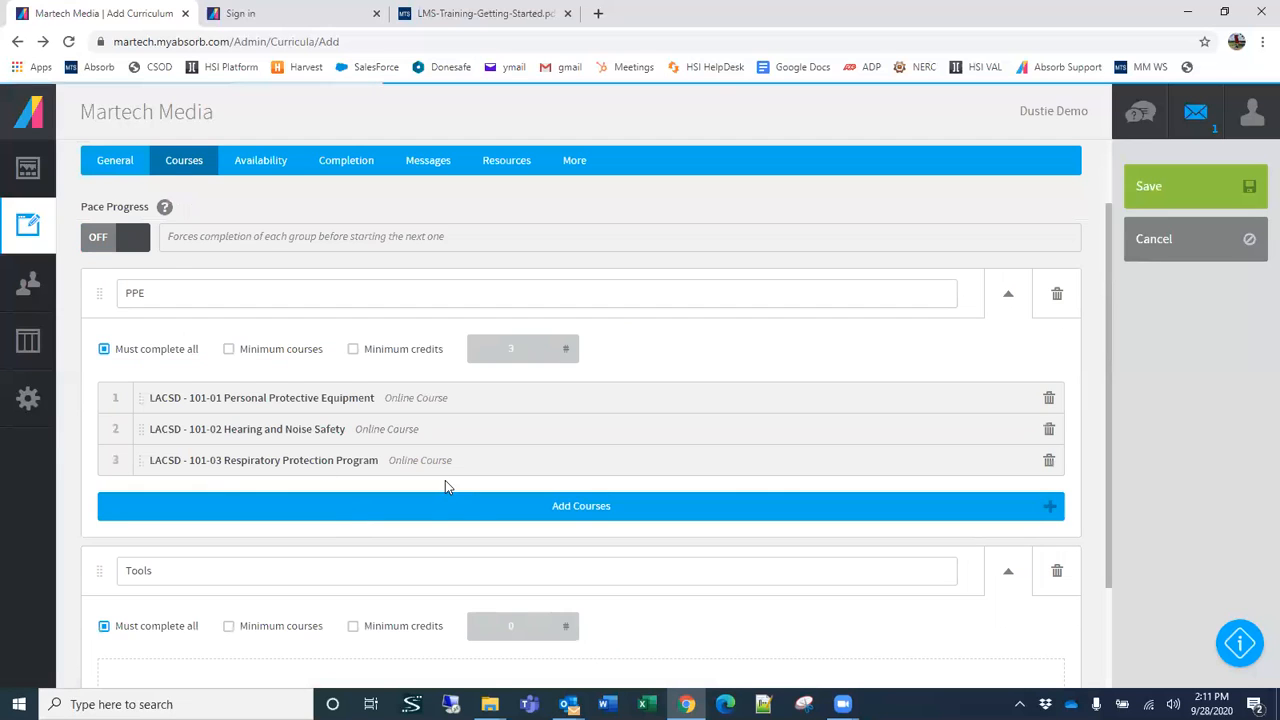
Step: Search the courses for "tools" and add 201-02 Hand Tools I, 201-03 Hand Tools II, and 201-04 Portable Power Tools to the Tools group
scroll(257, 471, "down", 3)
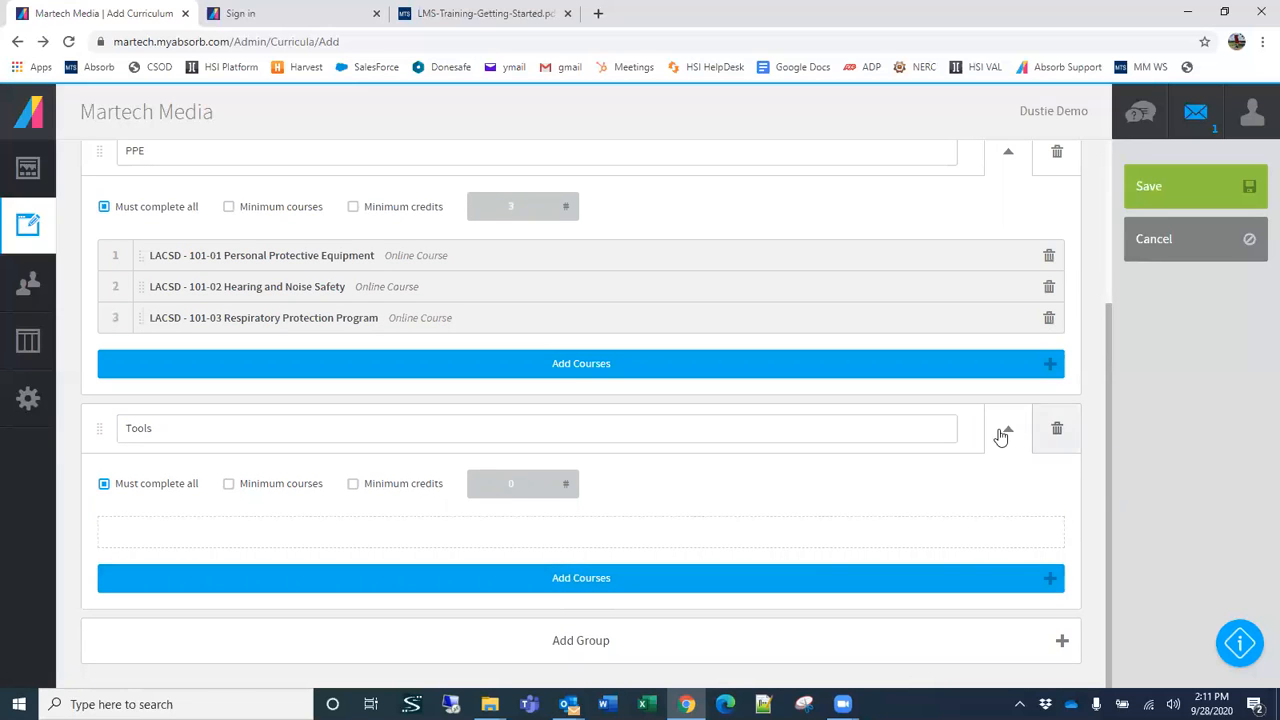
left_click(1053, 588)
left_click(409, 250)
type("tools")
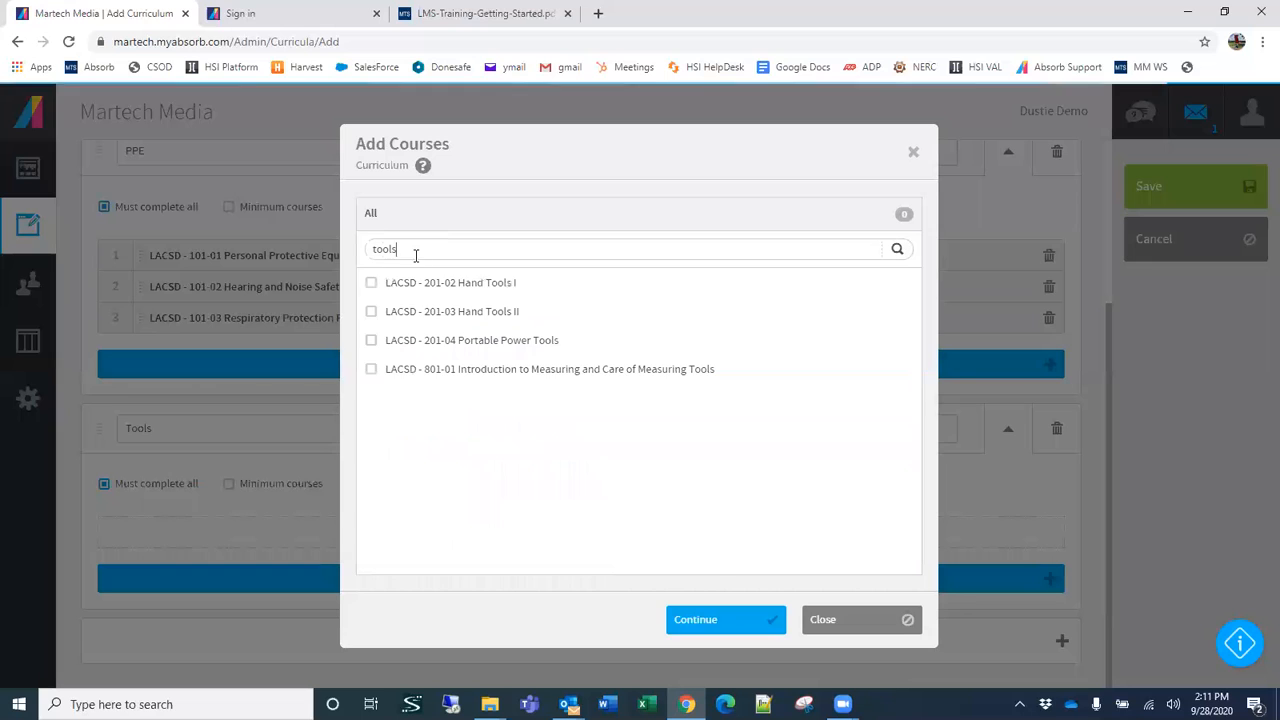
left_click(371, 283)
left_click(371, 311)
left_click(371, 340)
left_click(717, 620)
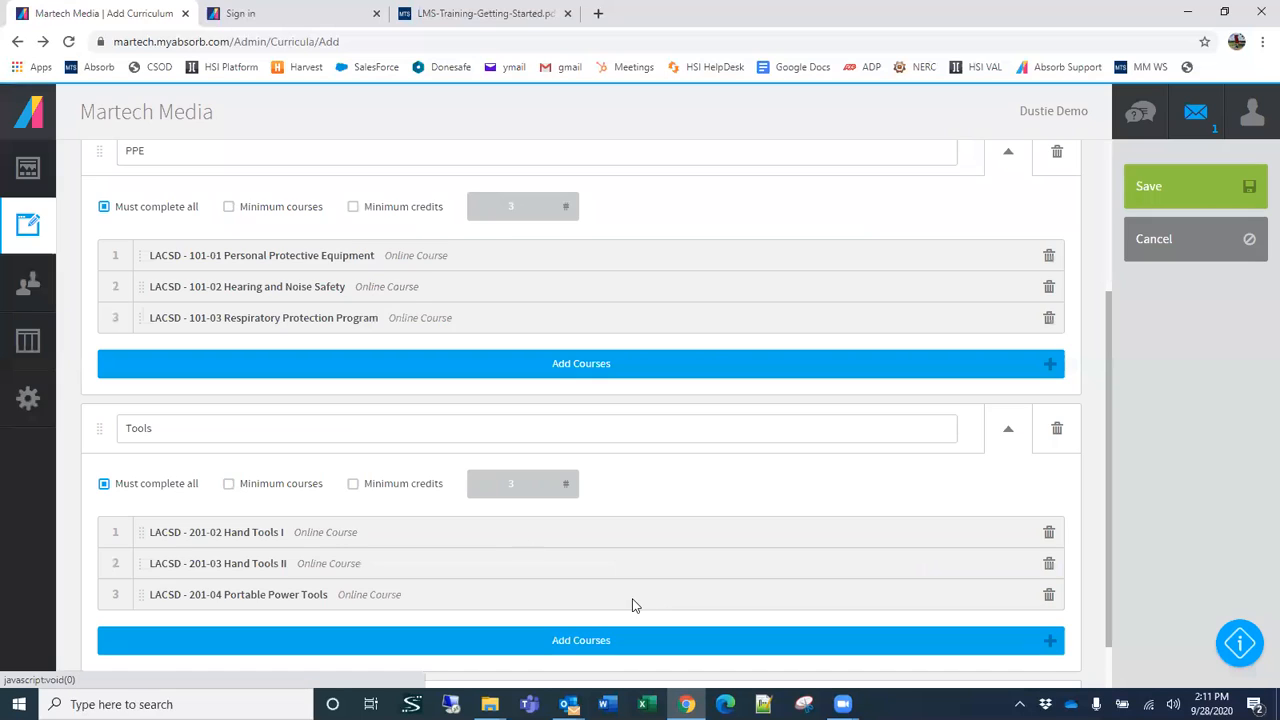
Step: Look over both course groups and turn on Pace Progress for the curriculum
scroll(503, 531, "down", 1)
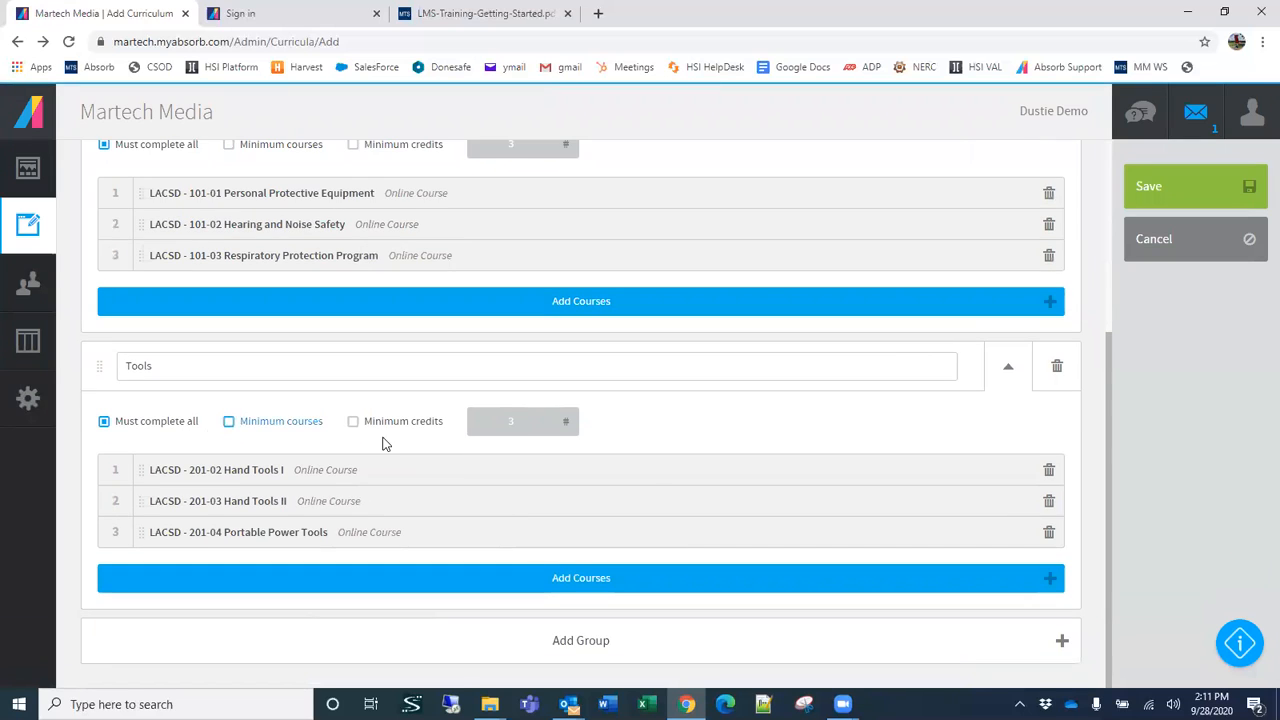
scroll(482, 445, "up", 1)
scroll(578, 432, "down", 1)
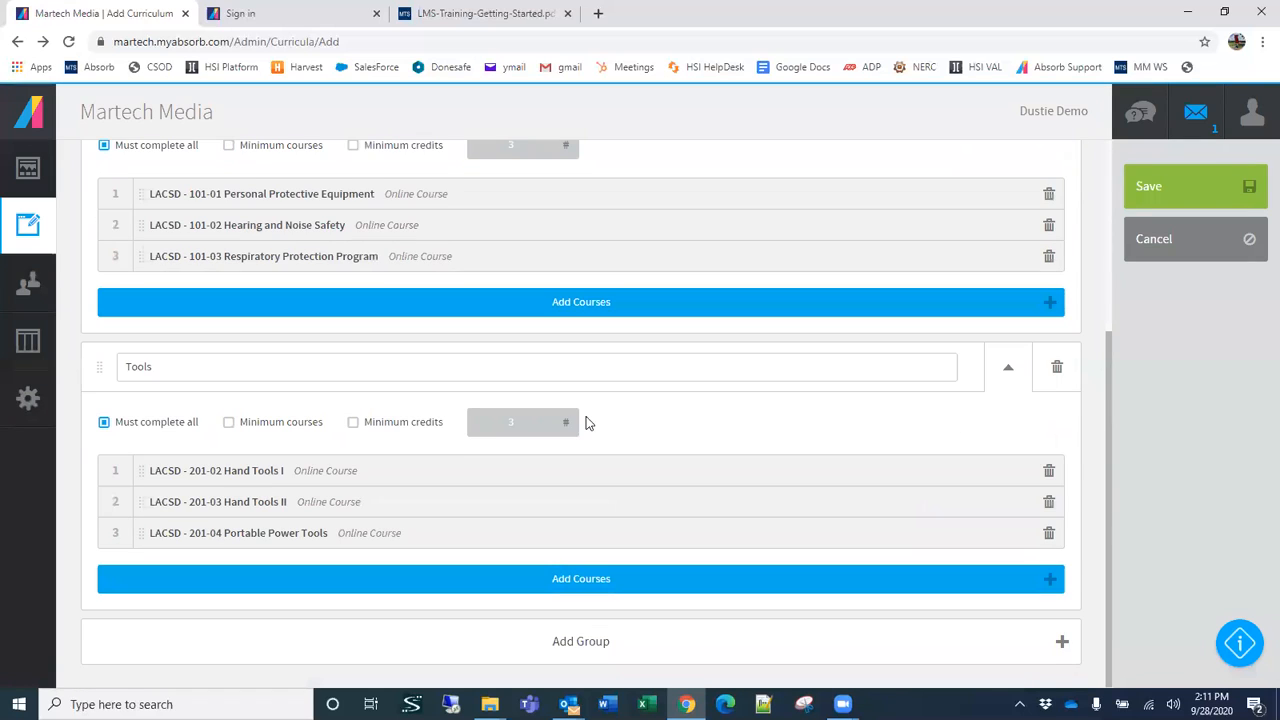
scroll(651, 358, "up", 1)
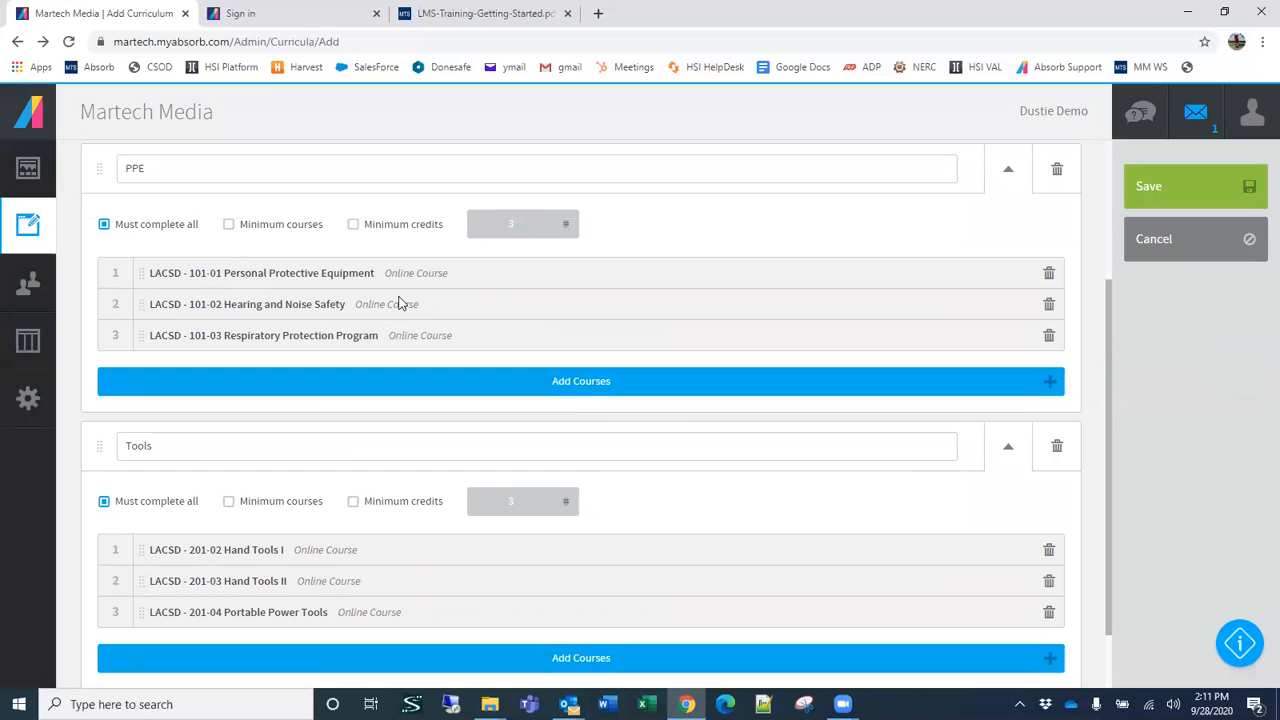
scroll(542, 488, "down", 1)
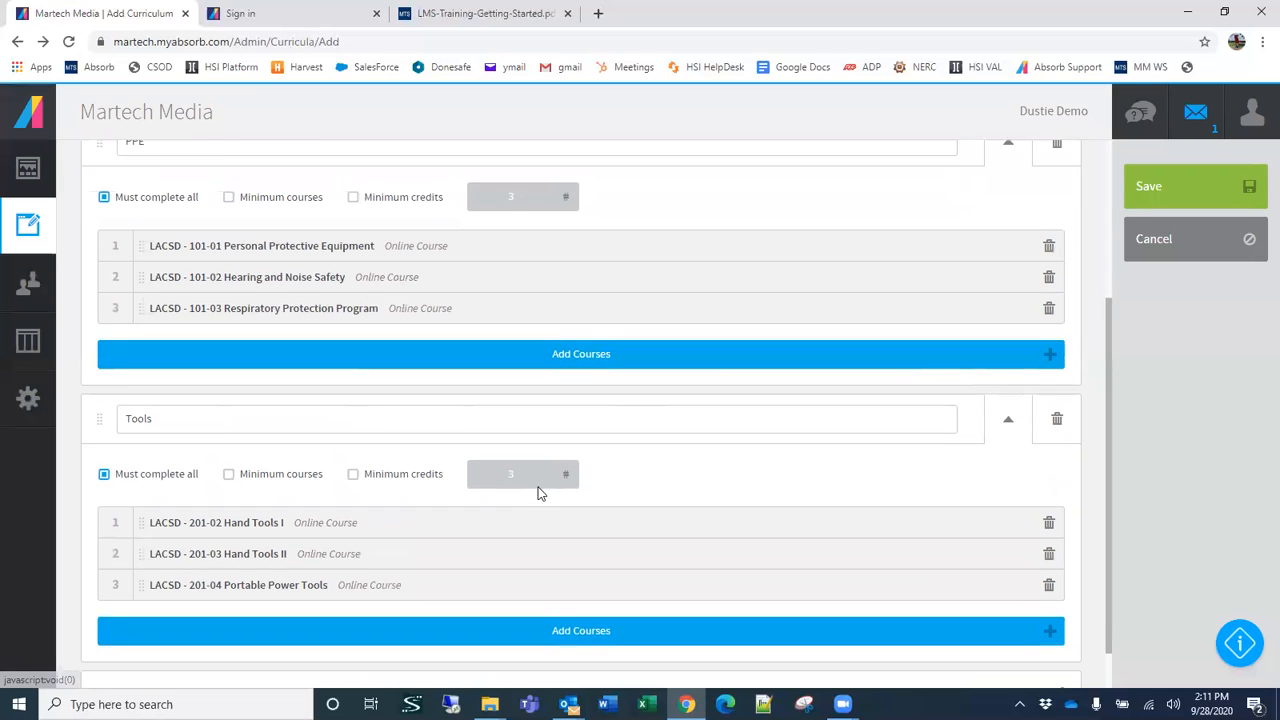
scroll(538, 492, "down", 1)
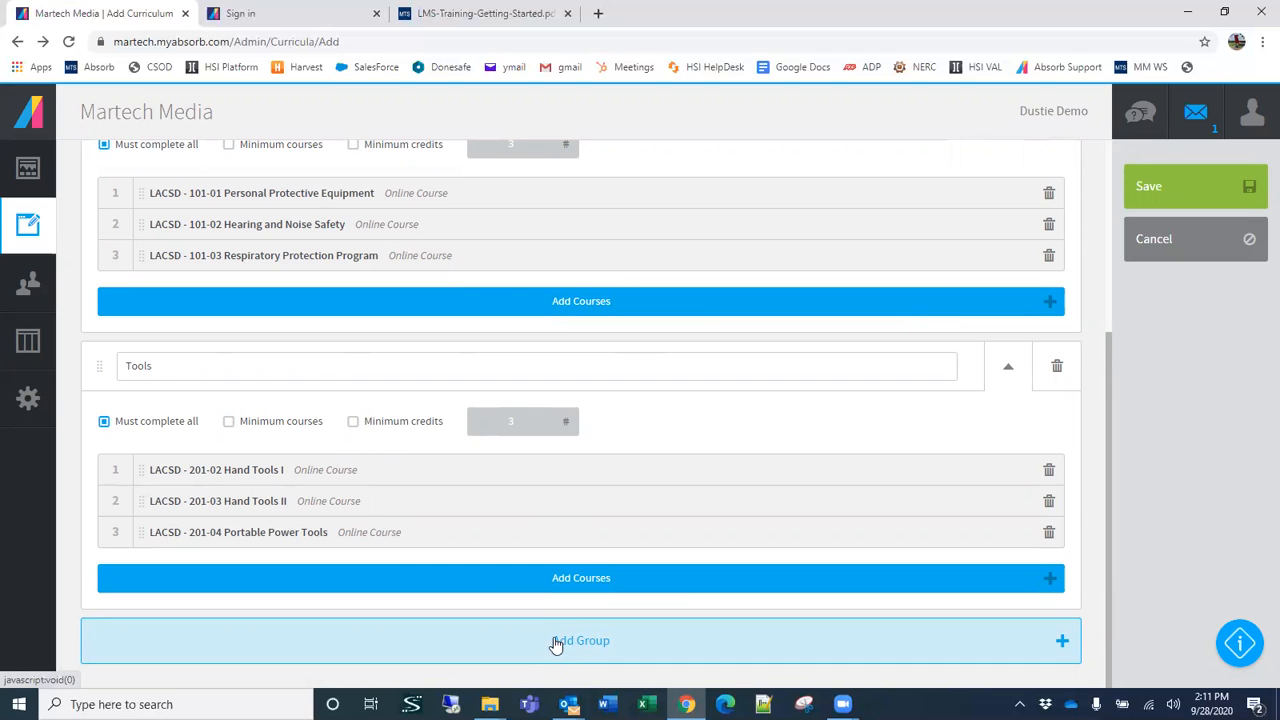
scroll(394, 420, "up", 3)
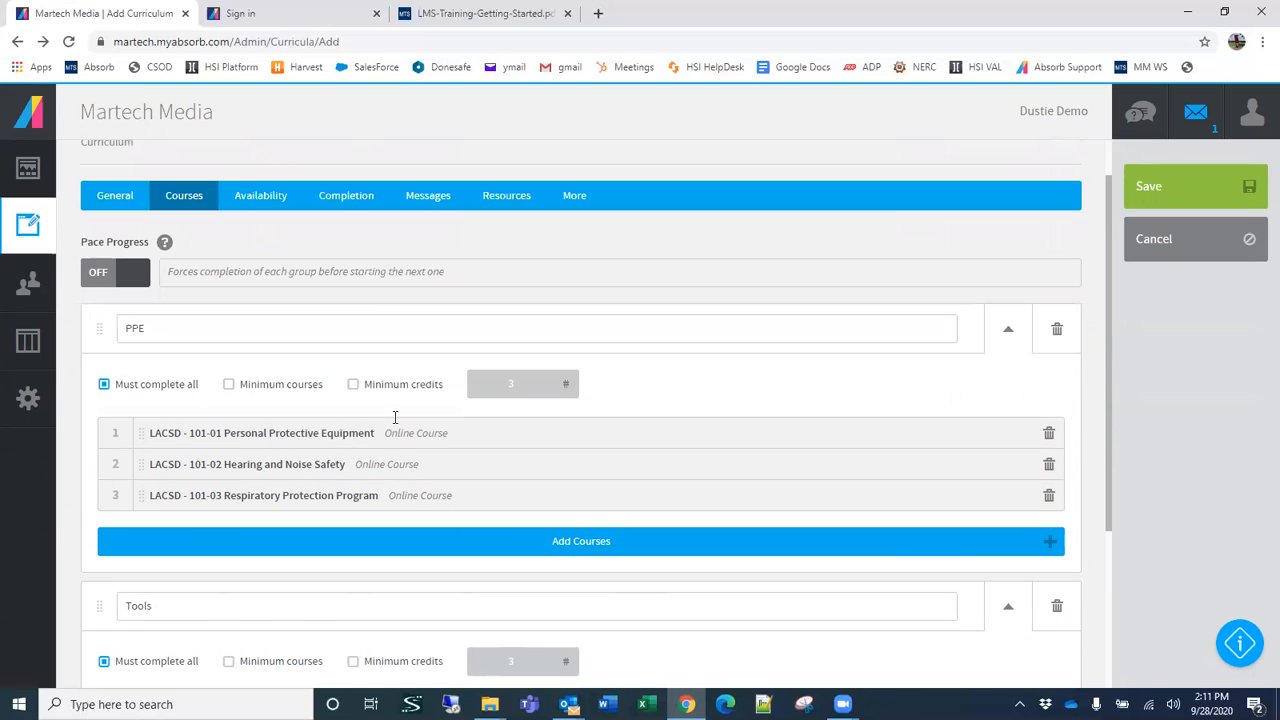
left_click(138, 279)
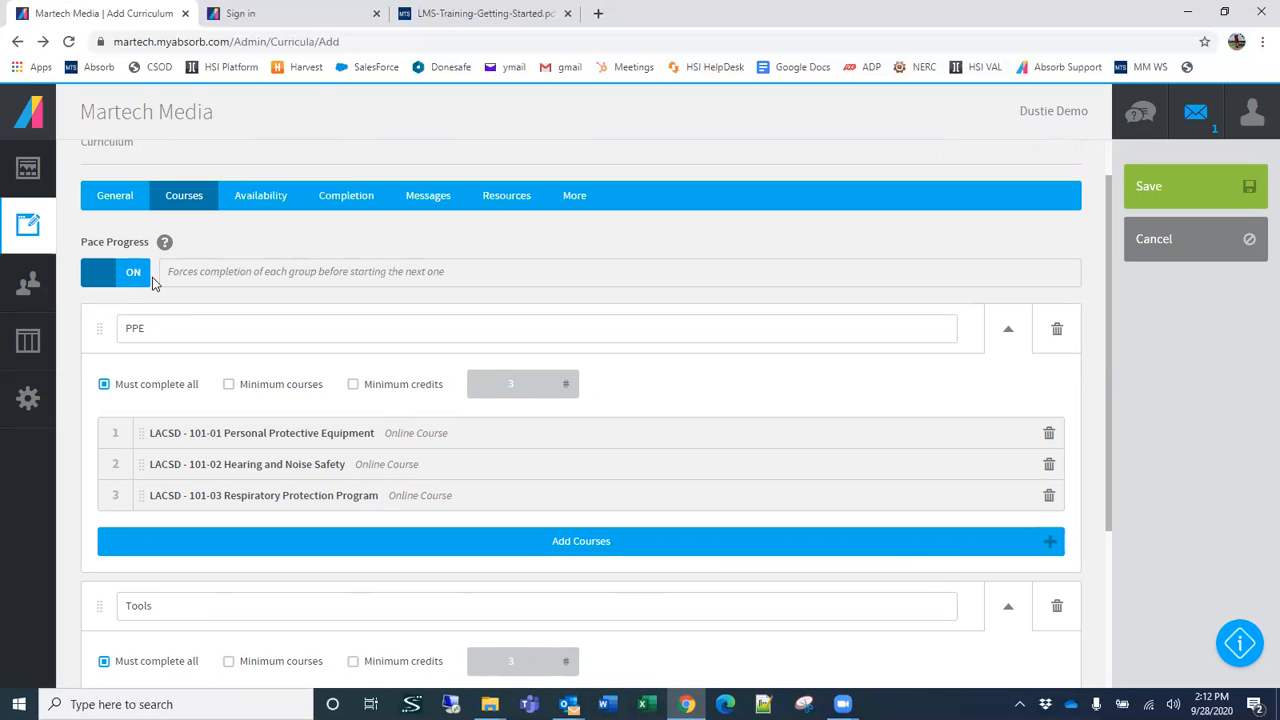
Step: Try a minimum of 2 courses for the PPE group and restore its Must complete all requirement
scroll(403, 363, "down", 2)
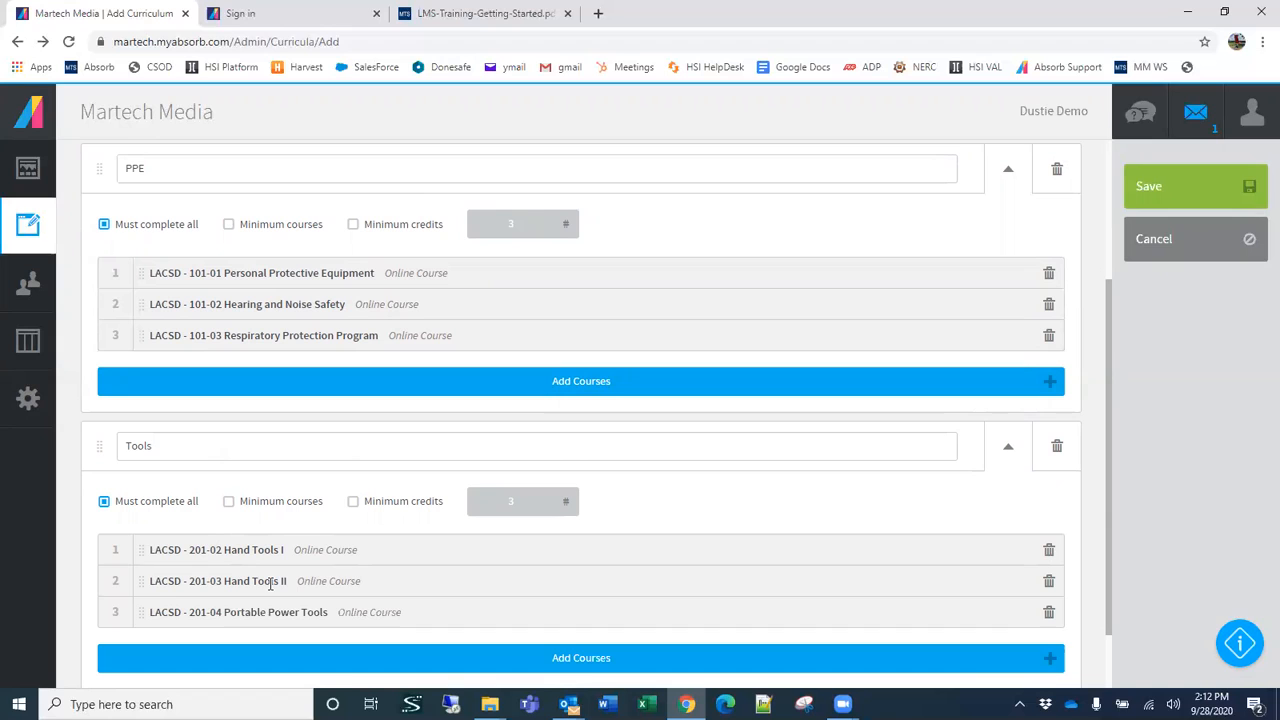
left_click(228, 225)
double_click(511, 221)
type("2")
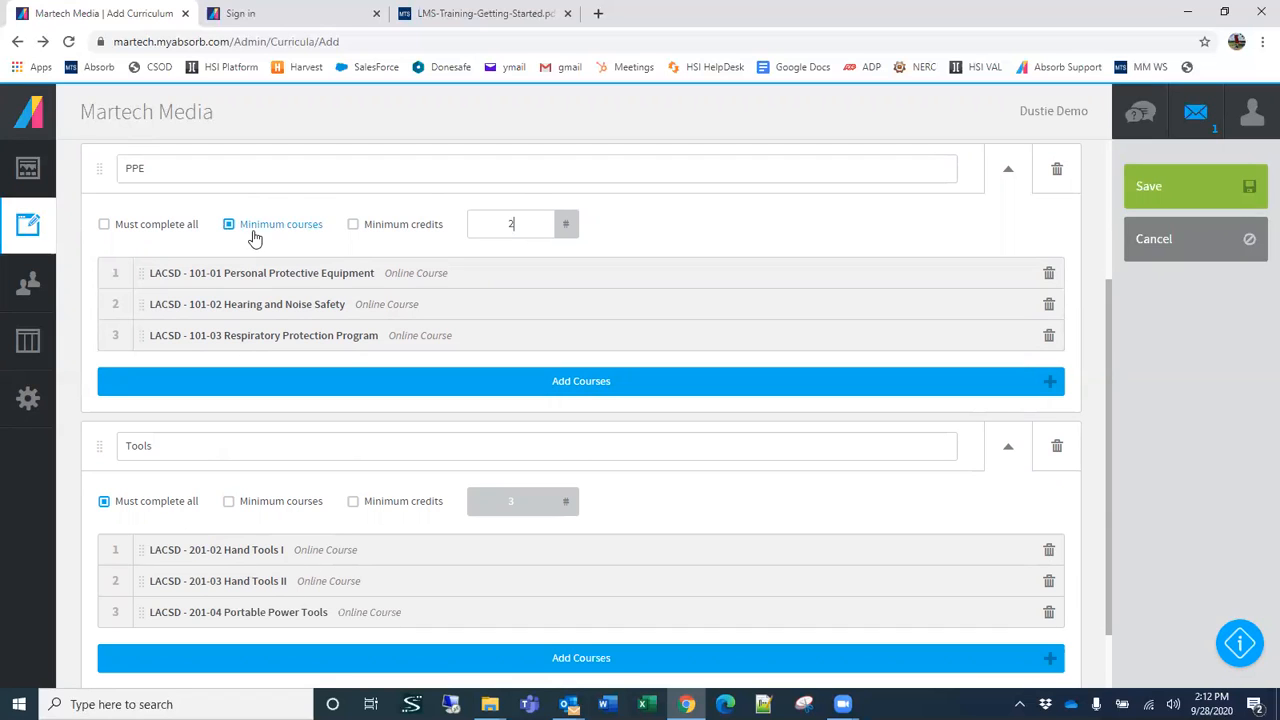
left_click(105, 224)
Step: Review the Pace Progress setting and the completion rules and course order of the PPE and Tools groups
scroll(86, 333, "up", 1)
scroll(86, 333, "up", 2)
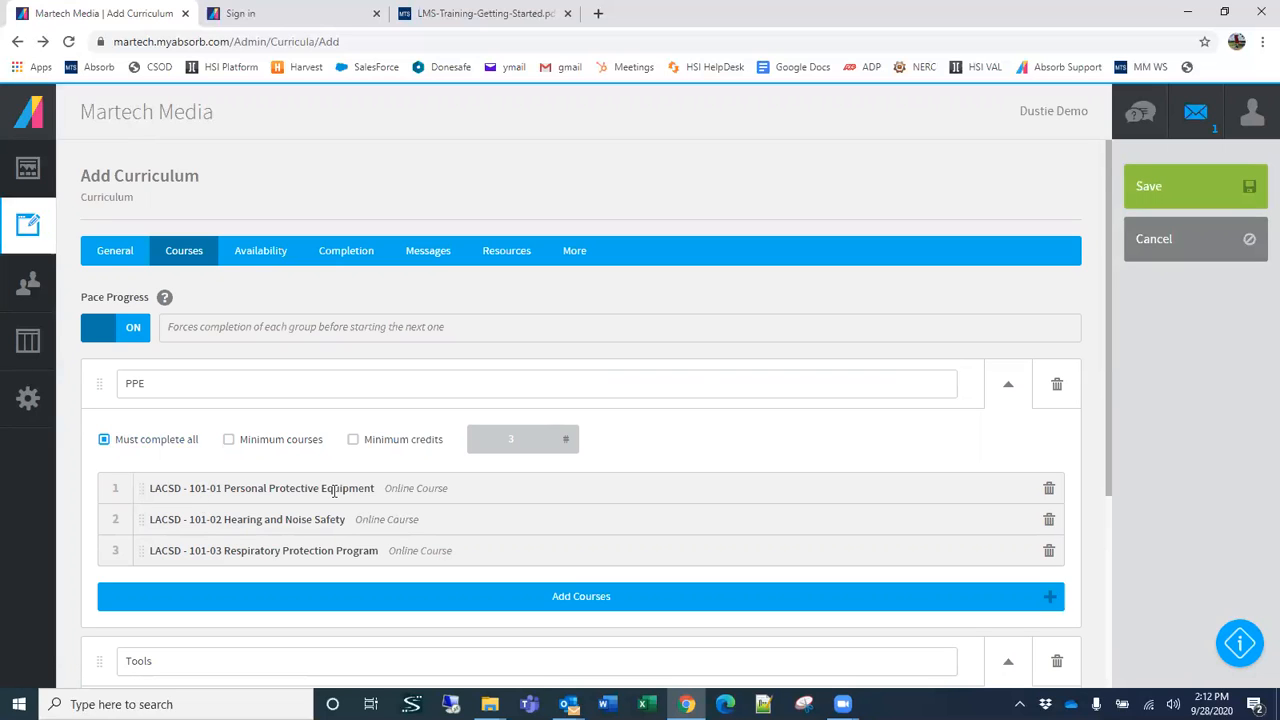
scroll(300, 505, "down", 3)
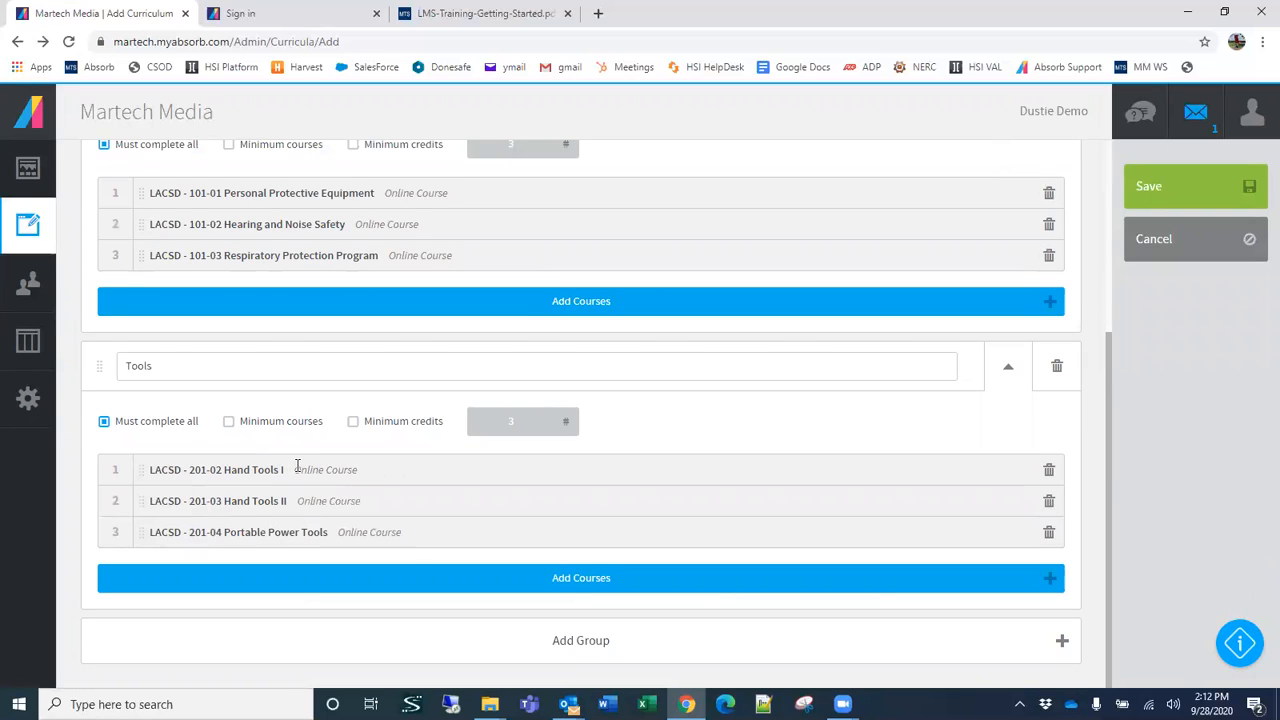
scroll(297, 465, "up", 1)
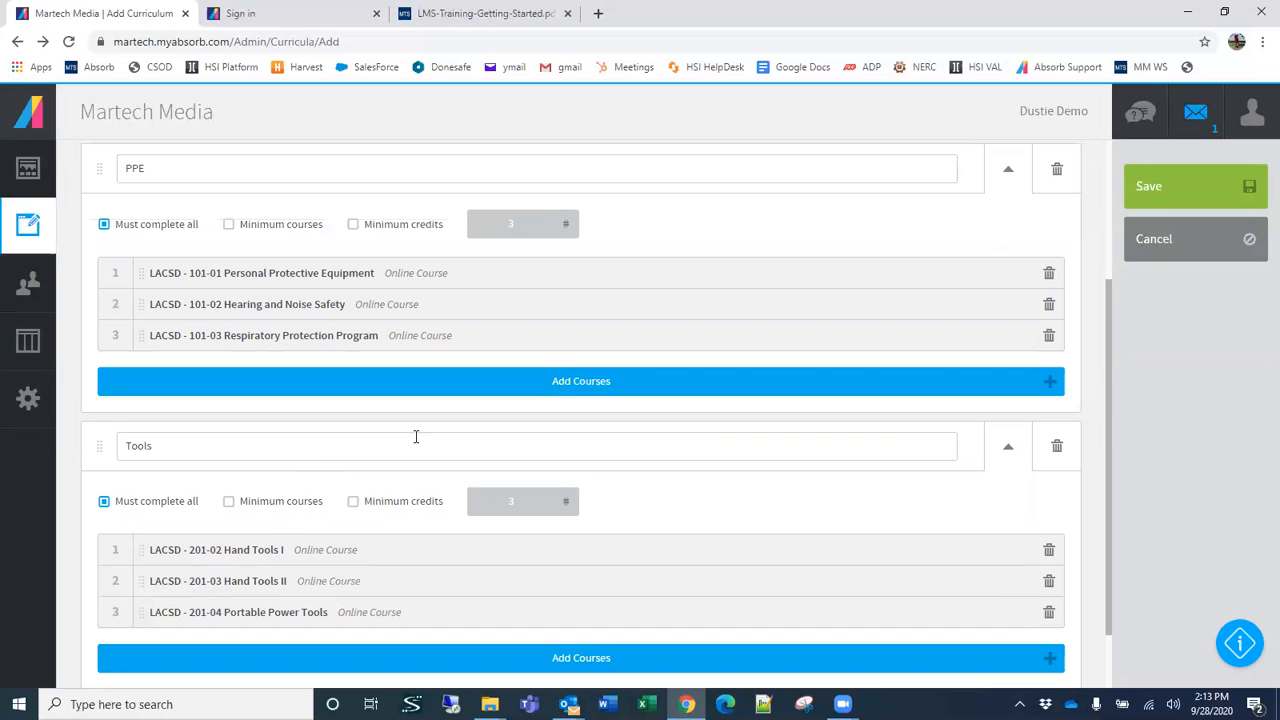
scroll(440, 437, "up", 2)
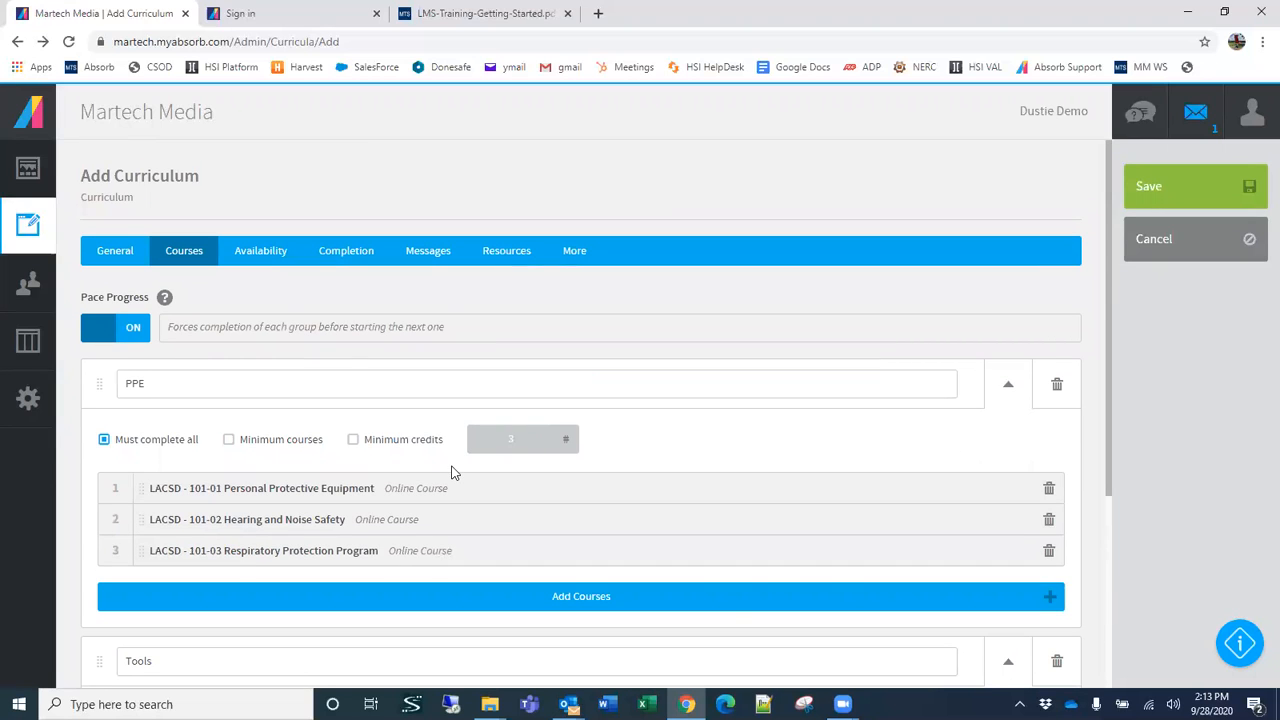
scroll(420, 470, "down", 2)
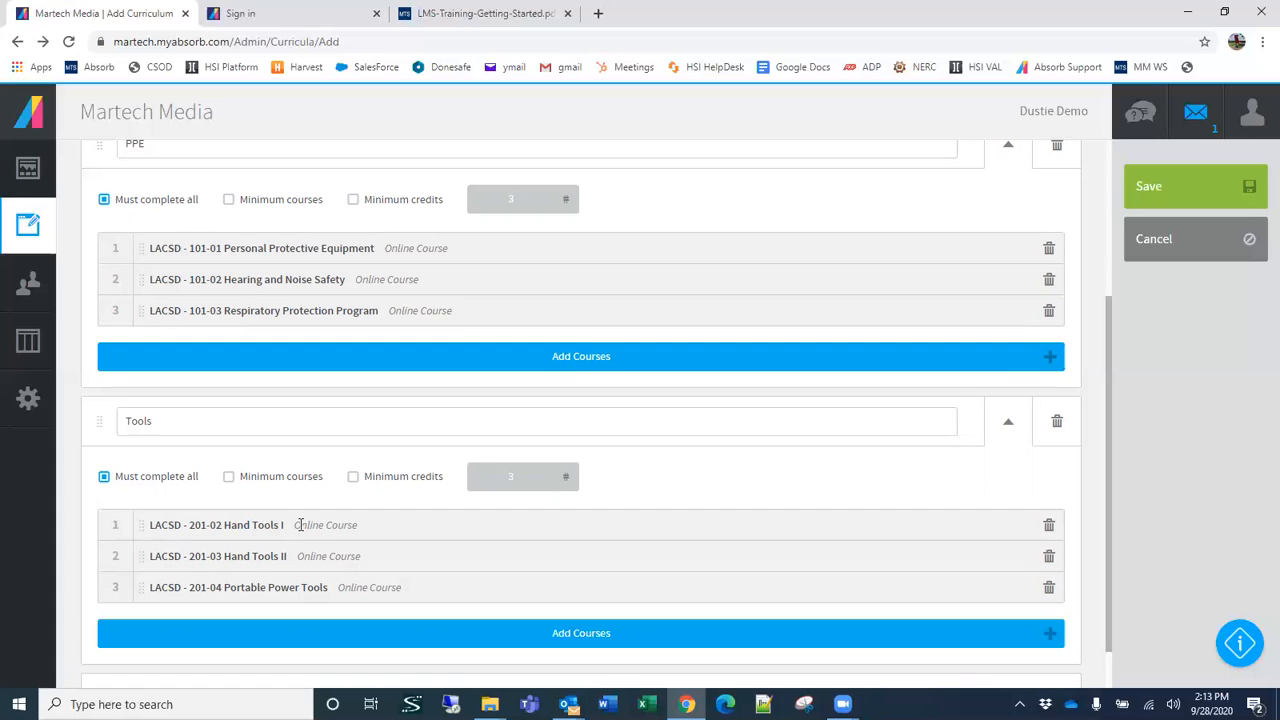
scroll(371, 477, "up", 3)
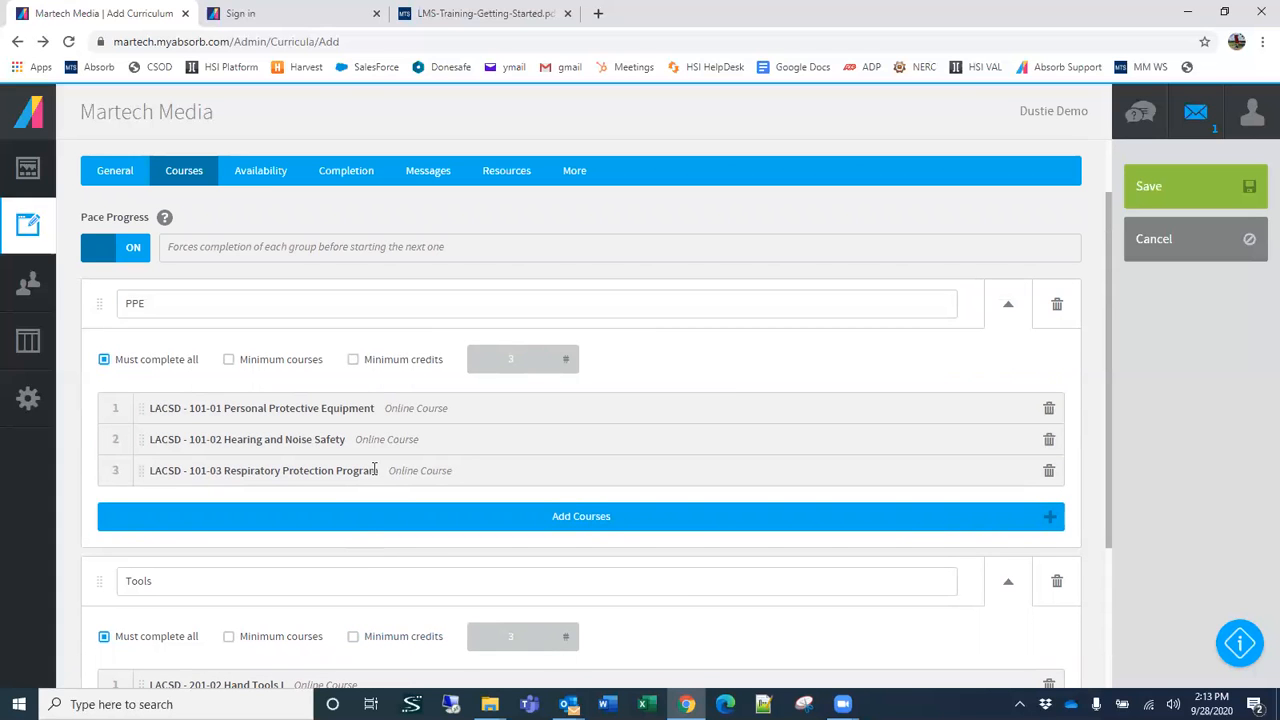
scroll(354, 469, "down", 3)
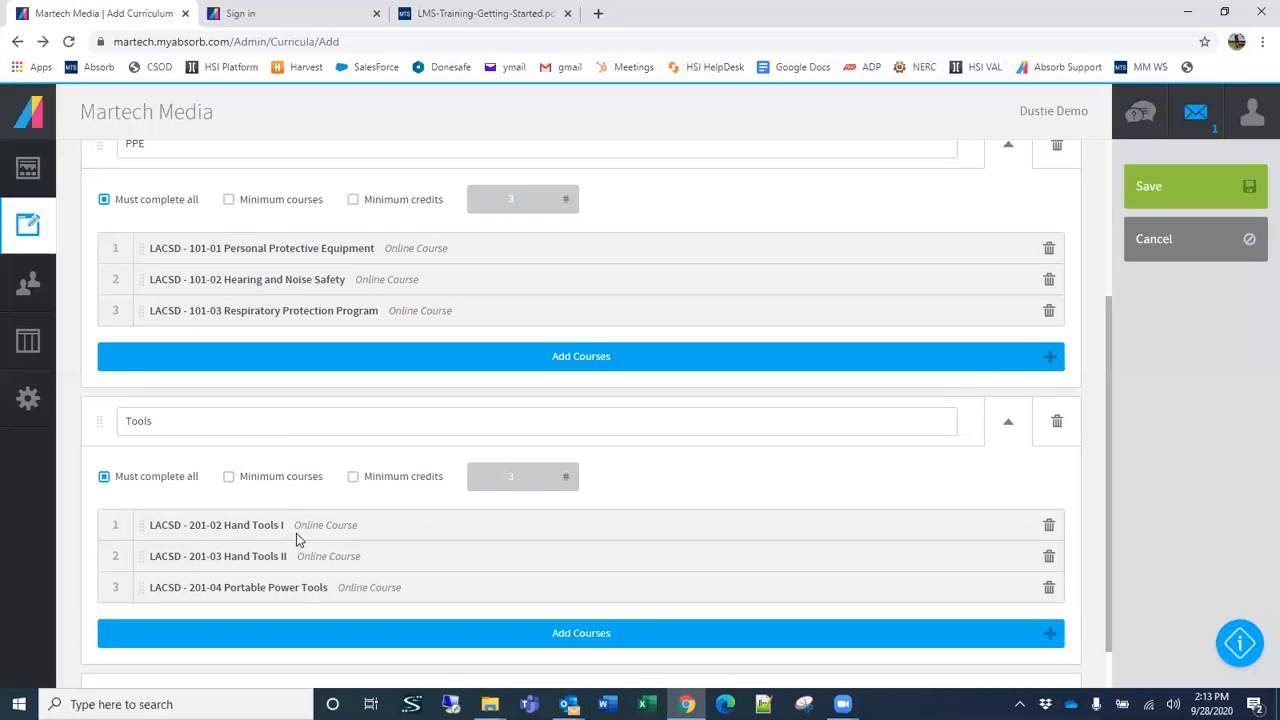
scroll(300, 357, "up", 3)
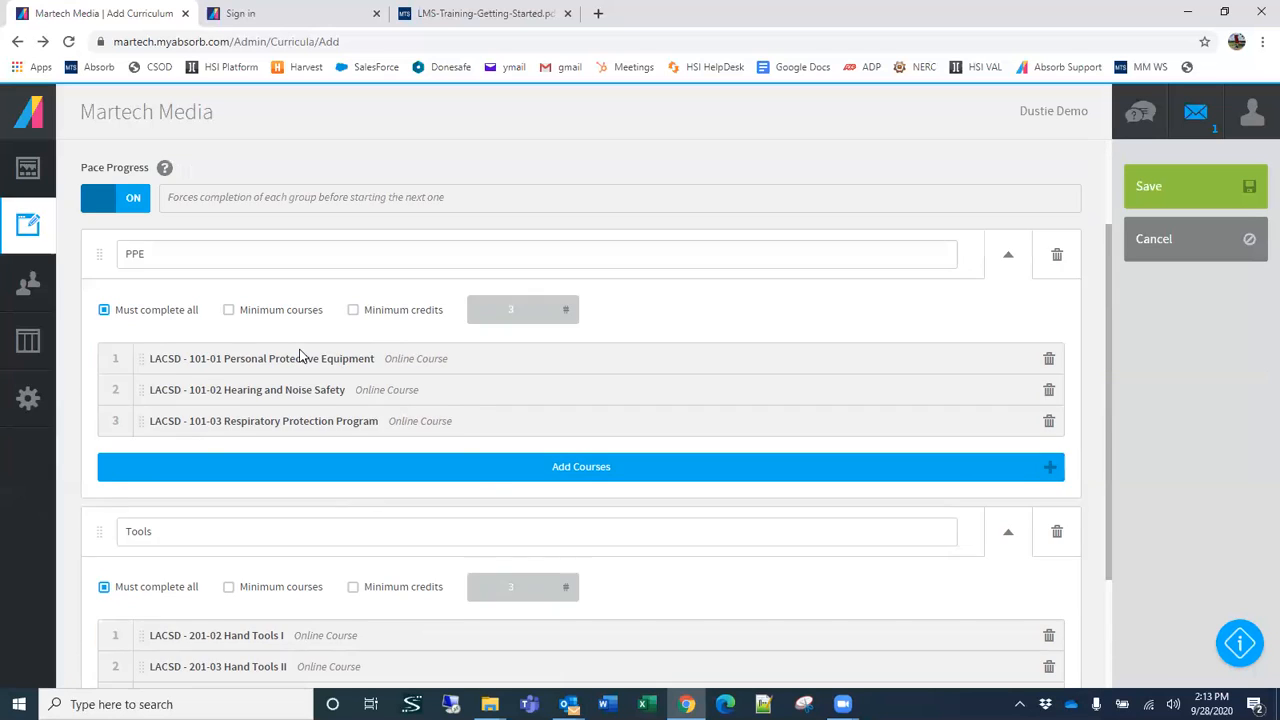
Step: Turn on Allow Self Enrollment in the curriculum's availability settings
left_click(249, 268)
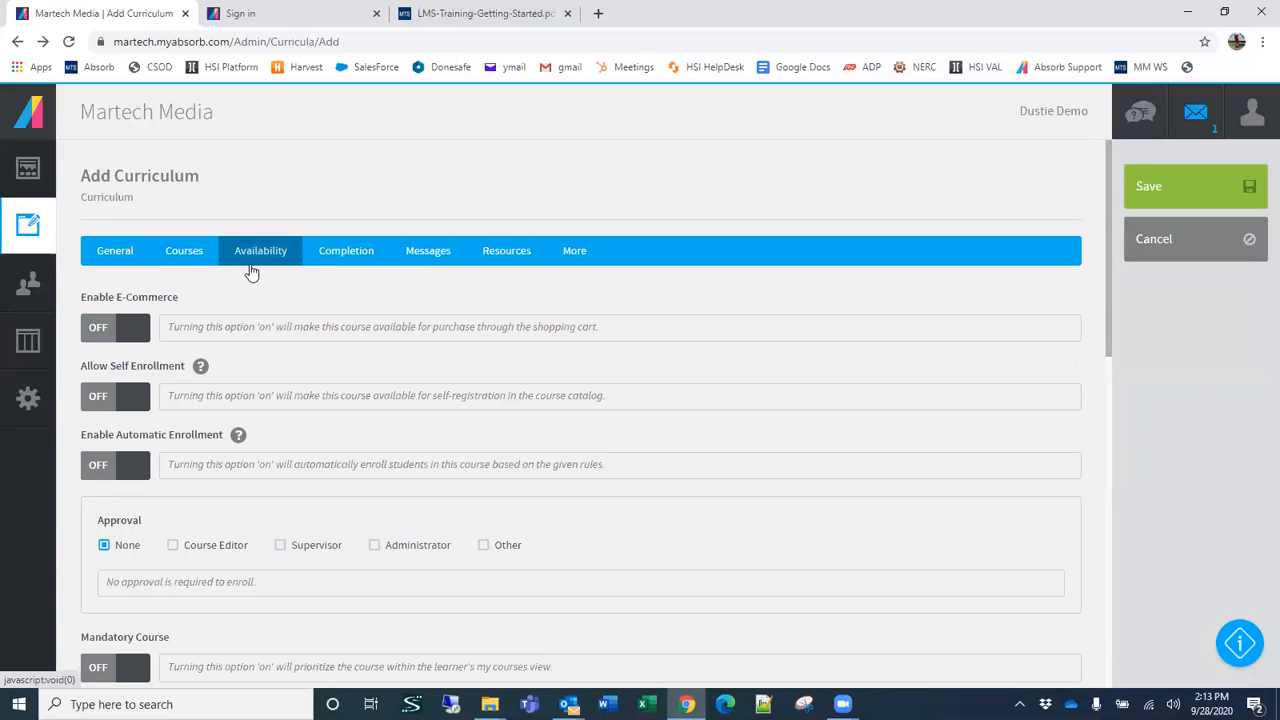
scroll(317, 429, "down", 2)
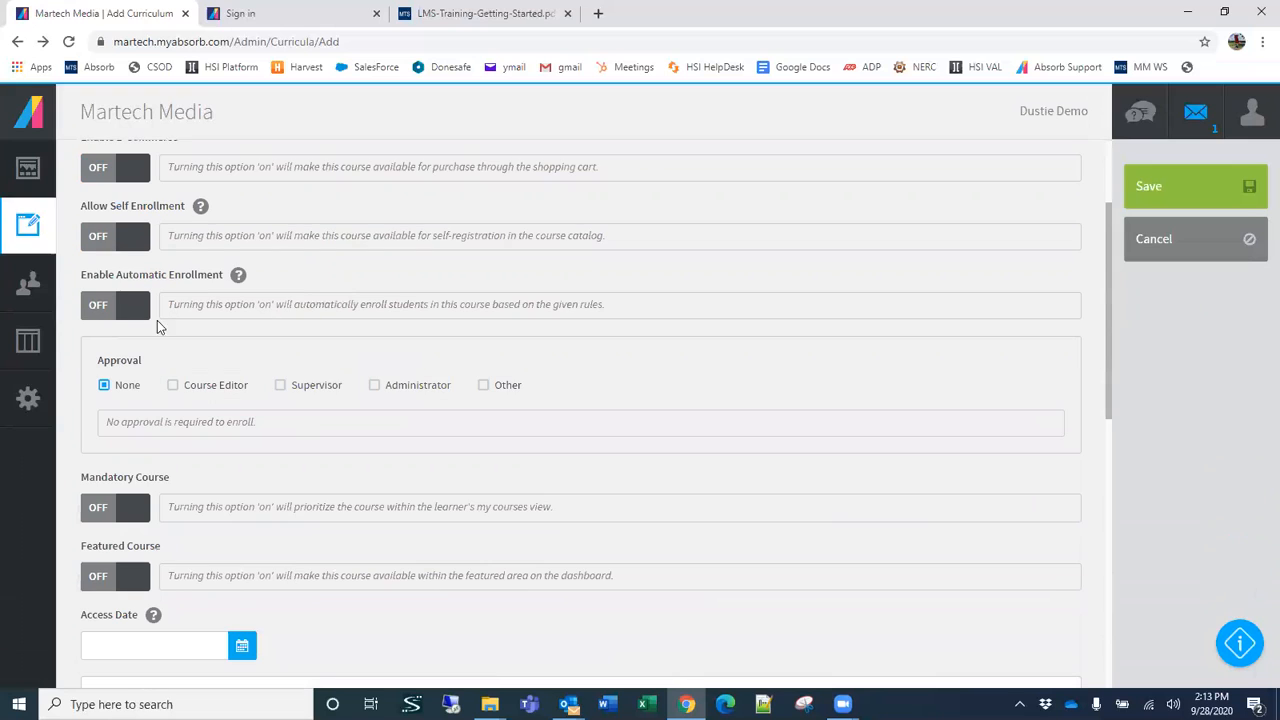
left_click(129, 240)
Step: Base the self-enrollment rule on Group and look through the groups it can use
left_click(255, 318)
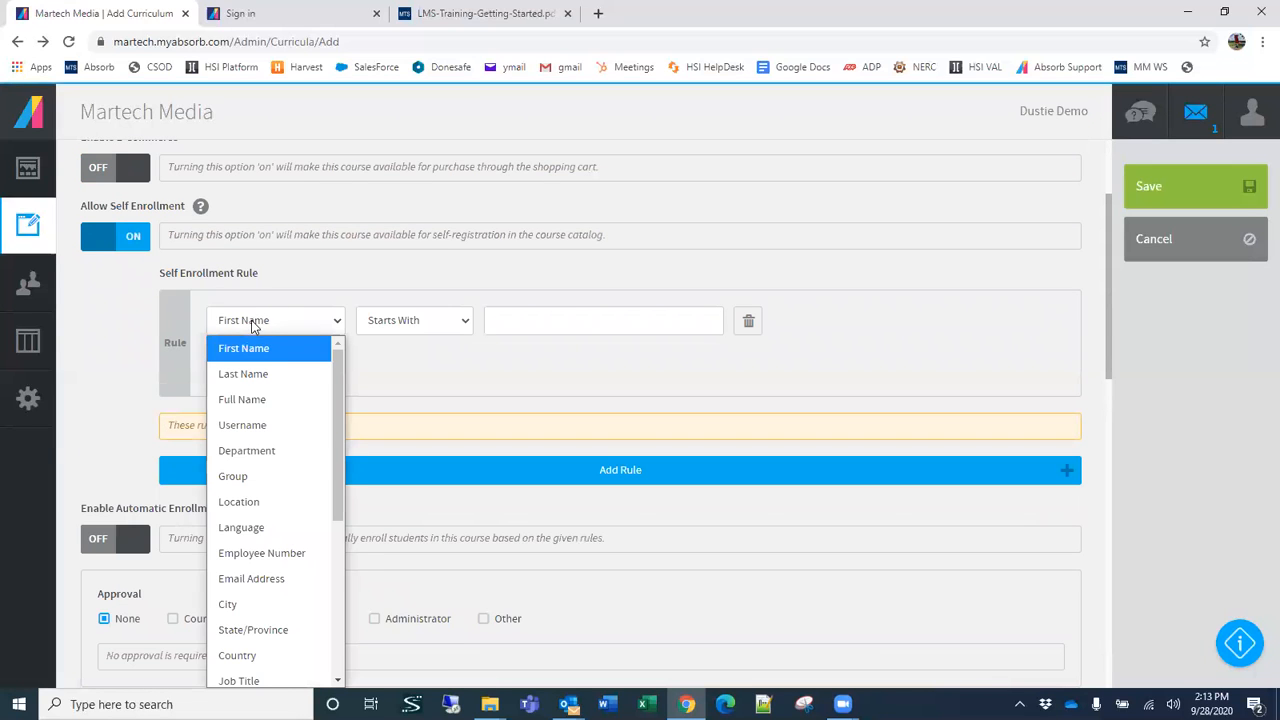
scroll(335, 483, "down", 1)
mouse_move(335, 483)
left_mouse_down()
mouse_move(339, 640)
mouse_move(330, 496)
left_mouse_up()
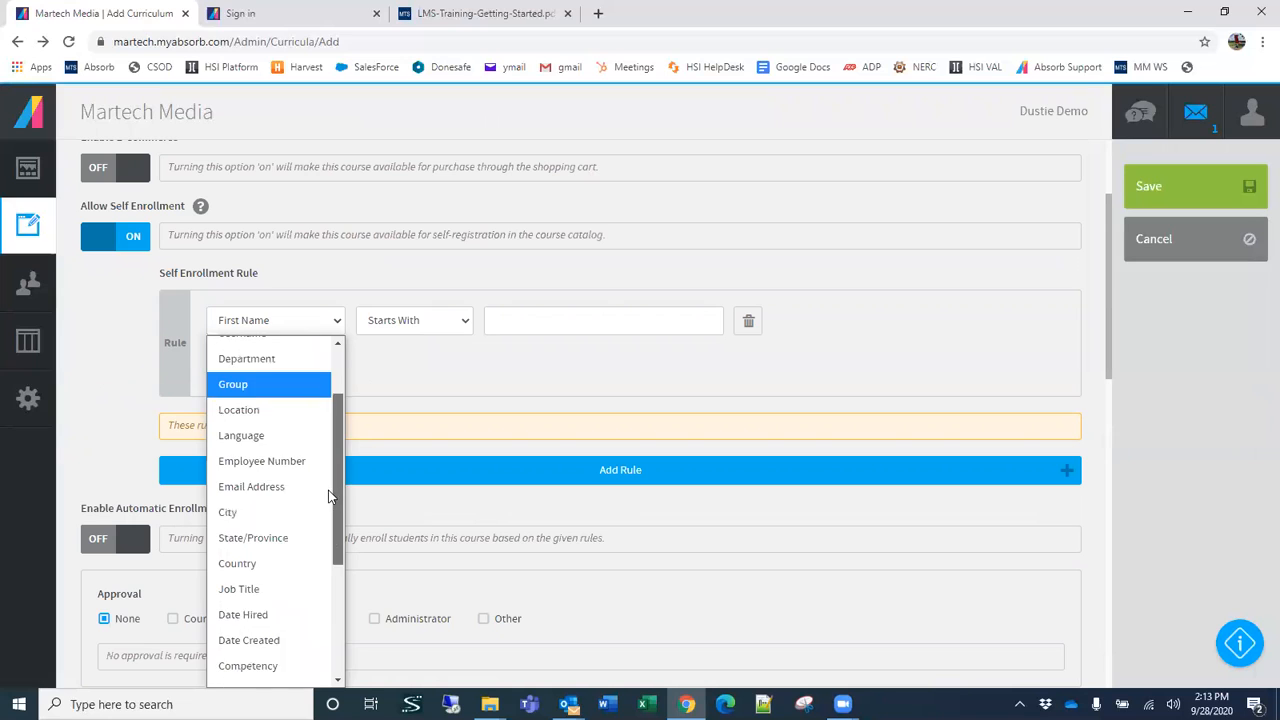
left_click(253, 397)
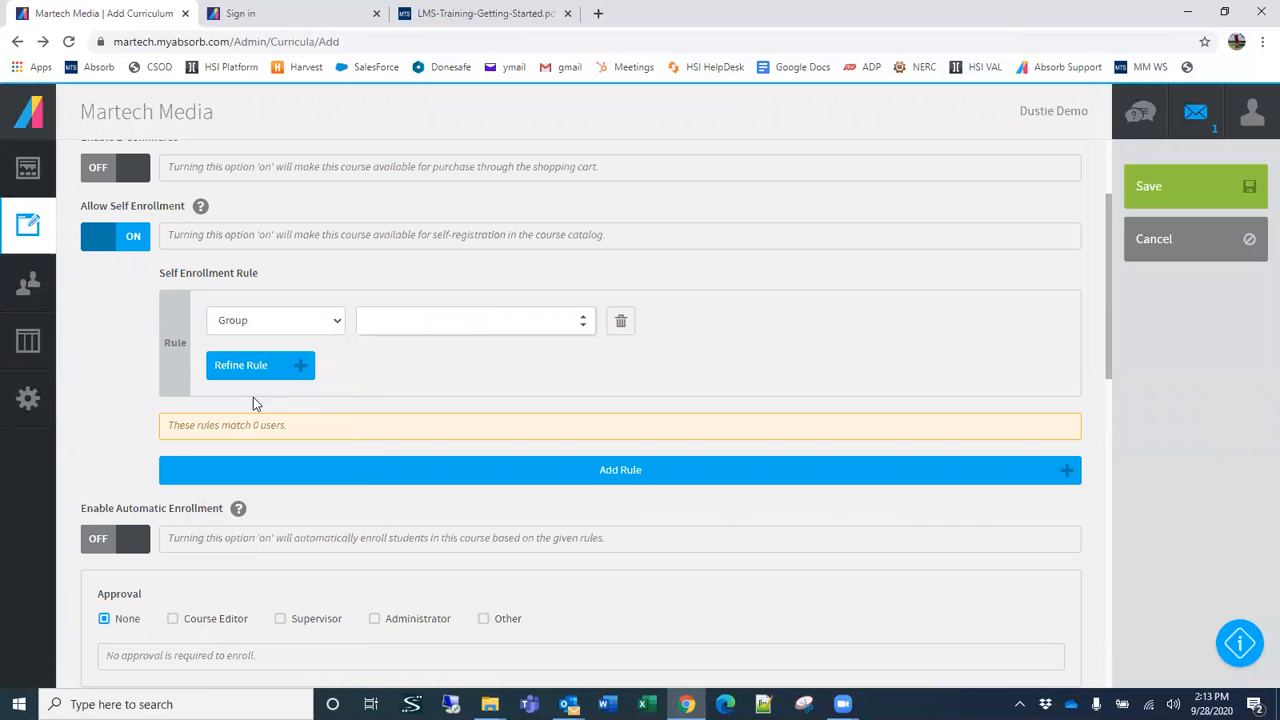
left_click(386, 320)
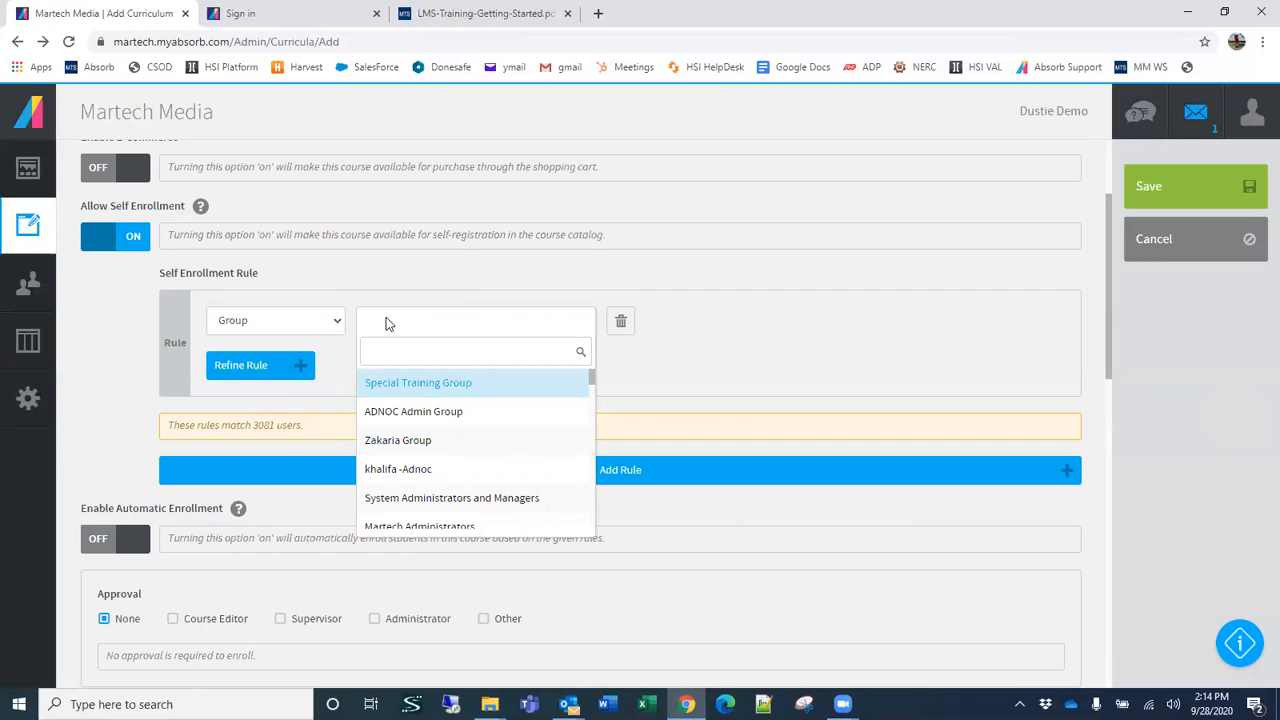
type("e")
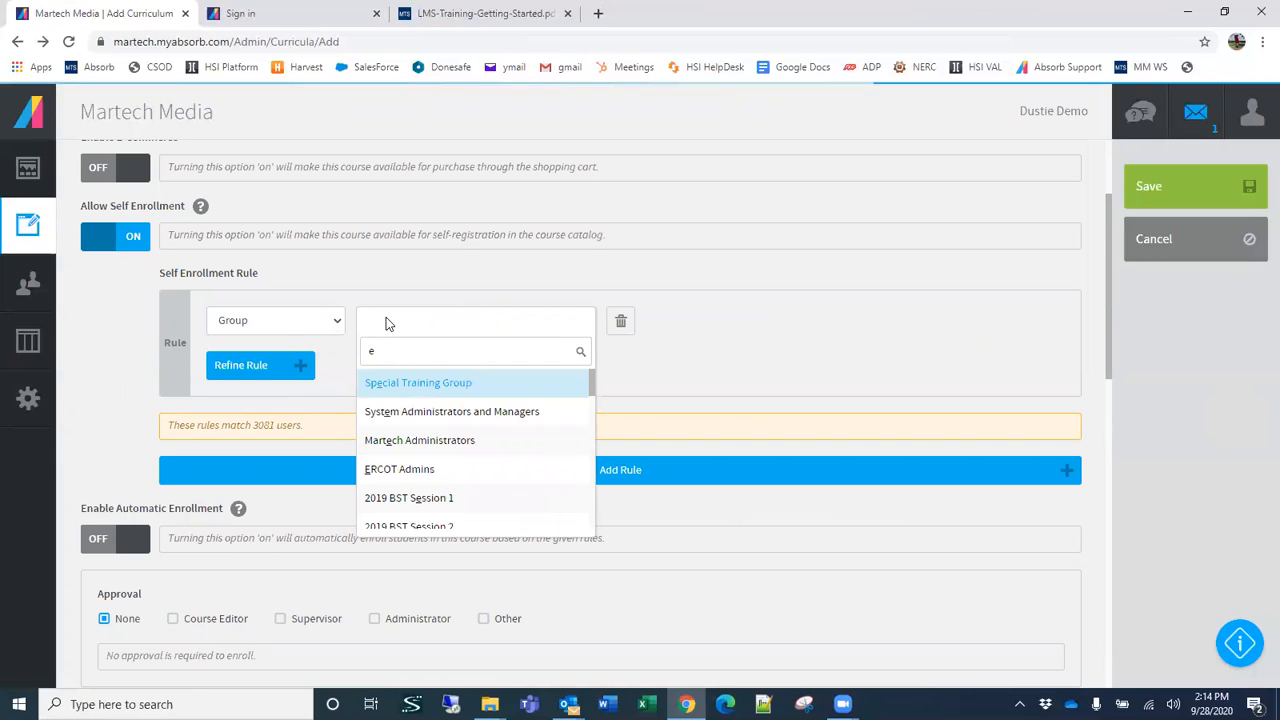
key("BackSpace")
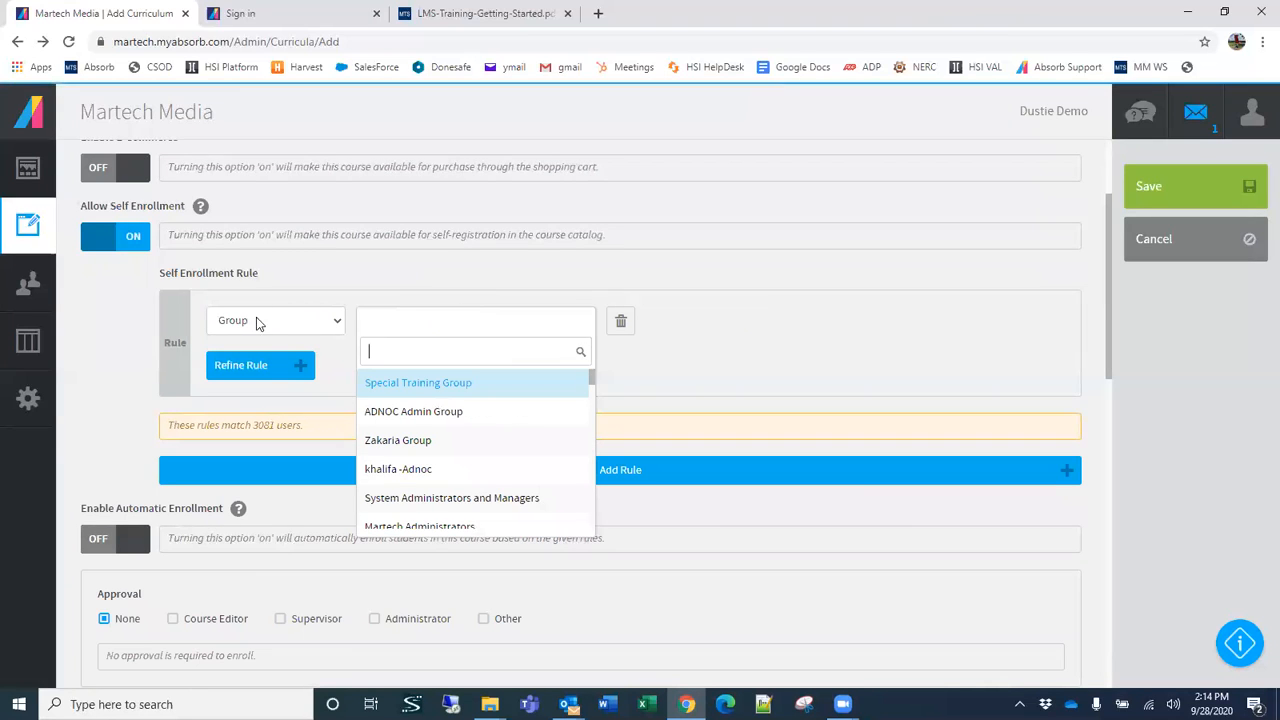
Step: Base the self-enrollment rule on Department, choose PPO1-PPOA under LACSD, and set the condition to Is Only
left_click(264, 320)
left_click(268, 324)
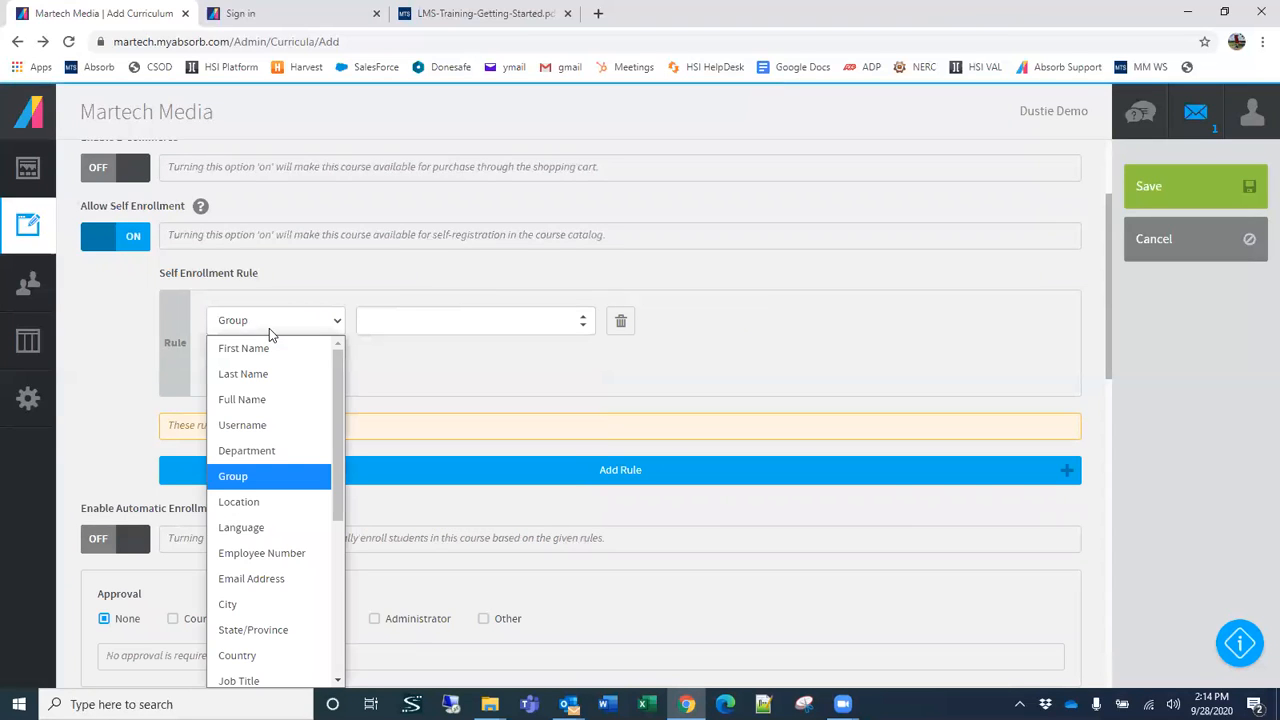
left_click(268, 450)
left_click(613, 325)
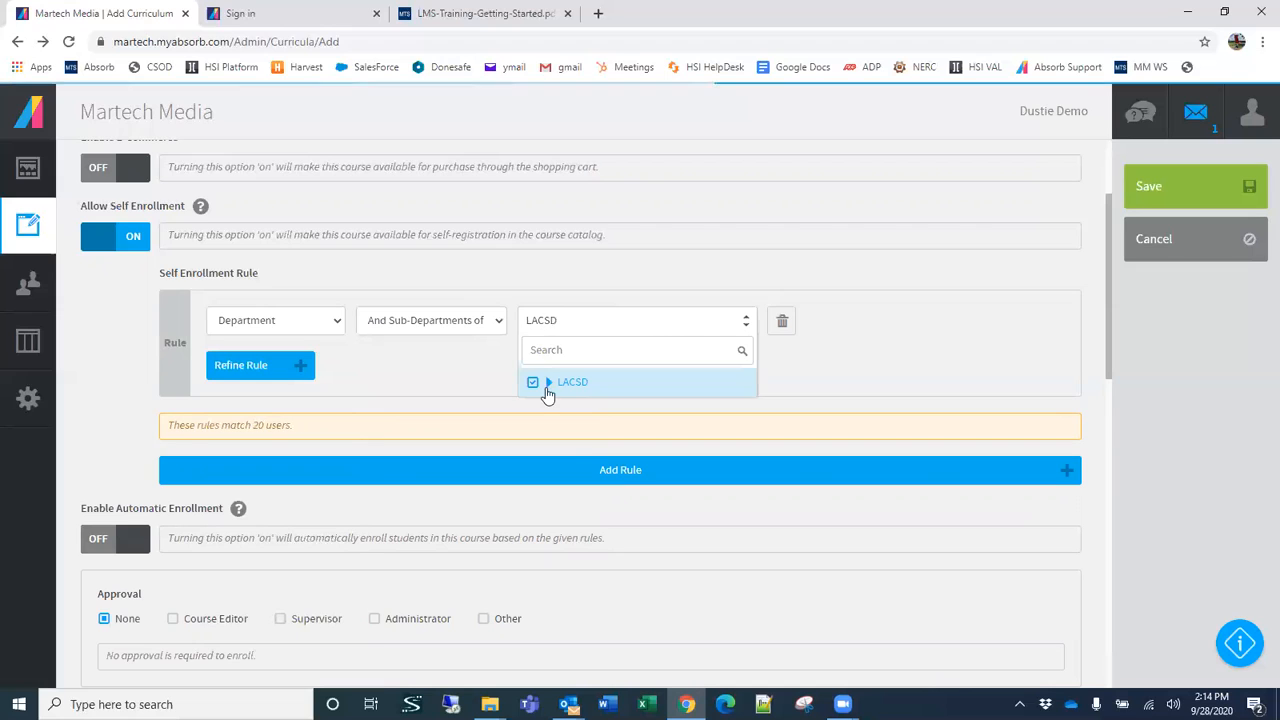
left_click(540, 382)
left_click(575, 409)
left_click(432, 328)
left_click(400, 373)
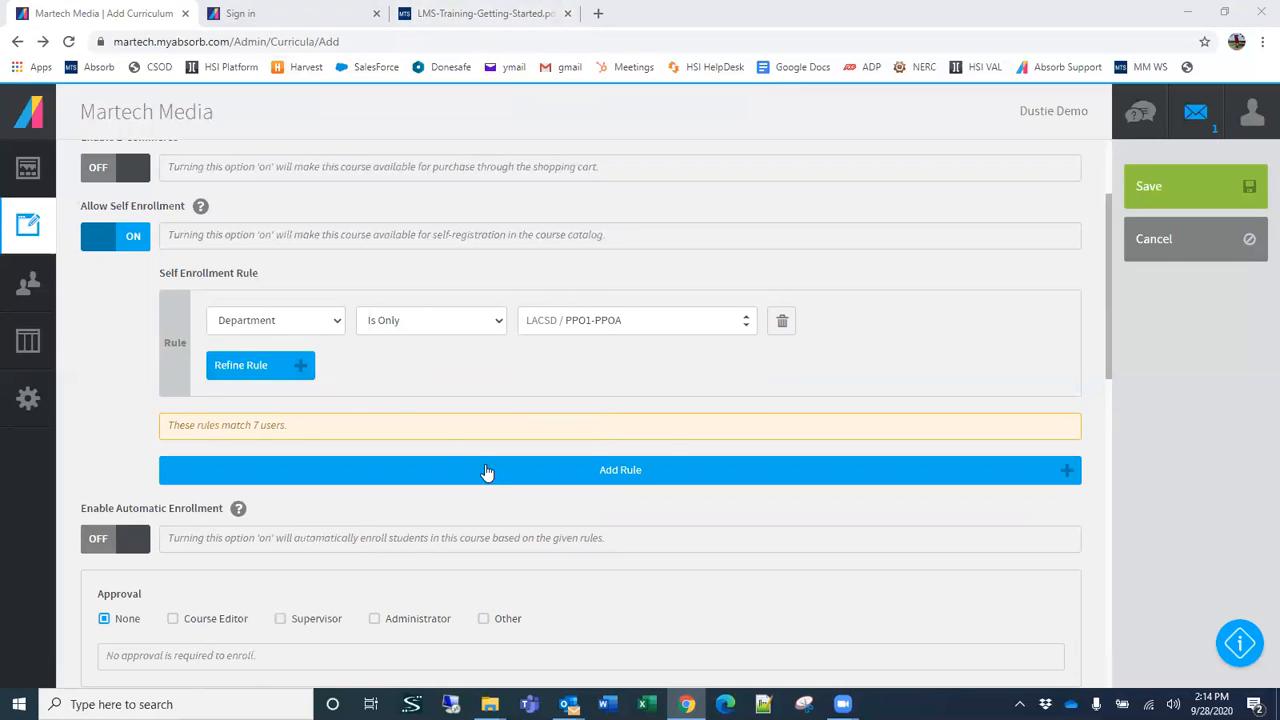
Step: Review the self-enrollment rule among the availability settings and turn off Allow Self Enrollment
scroll(487, 471, "down", 1)
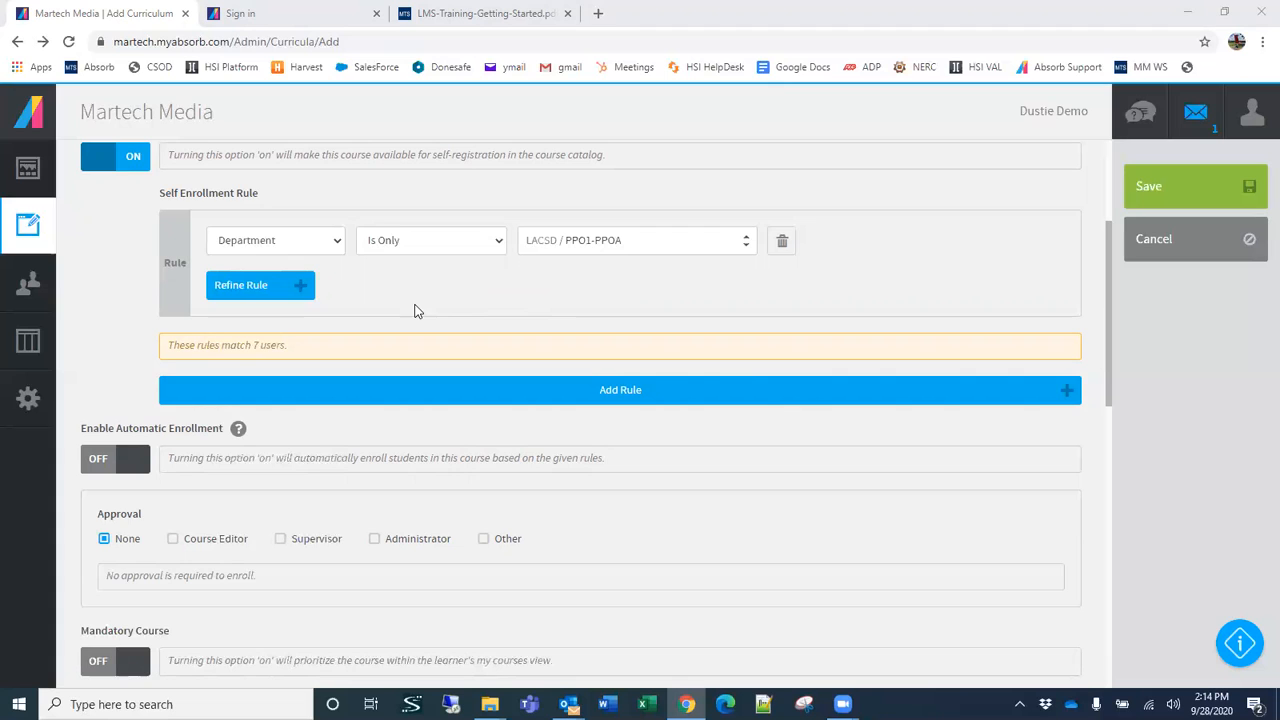
scroll(729, 380, "up", 3)
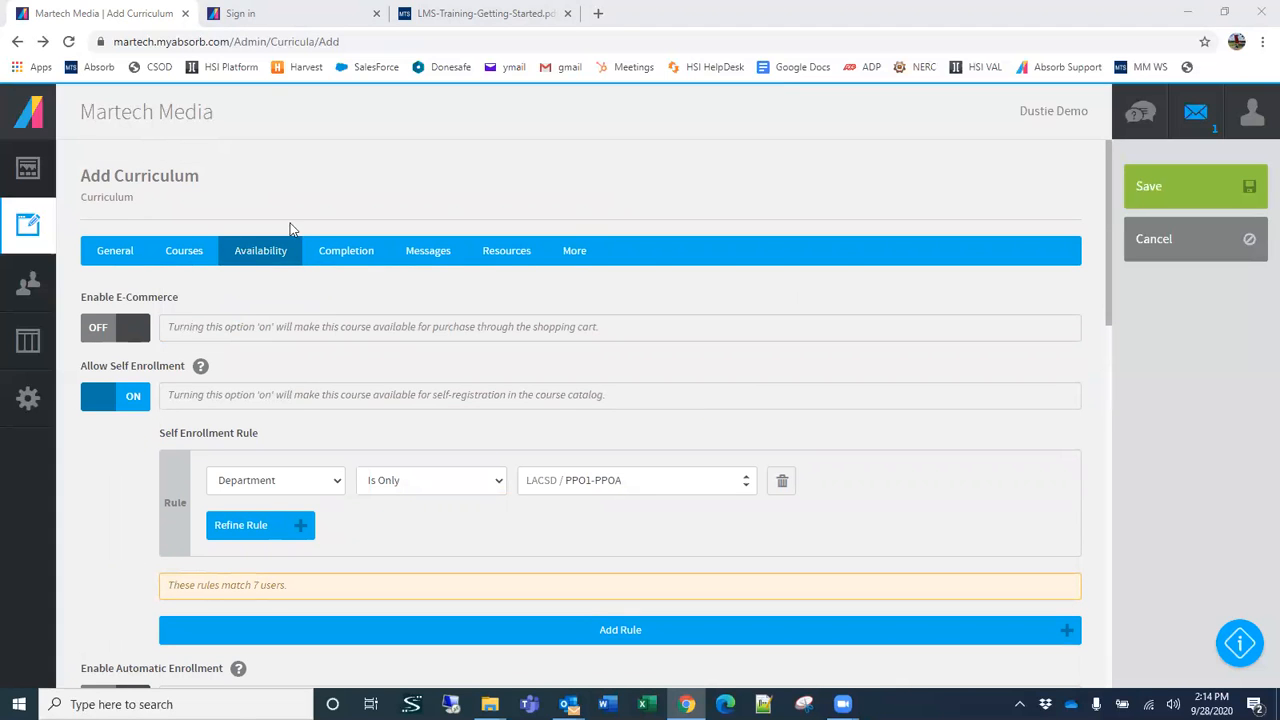
scroll(640, 550, "down", 1)
scroll(629, 540, "down", 1)
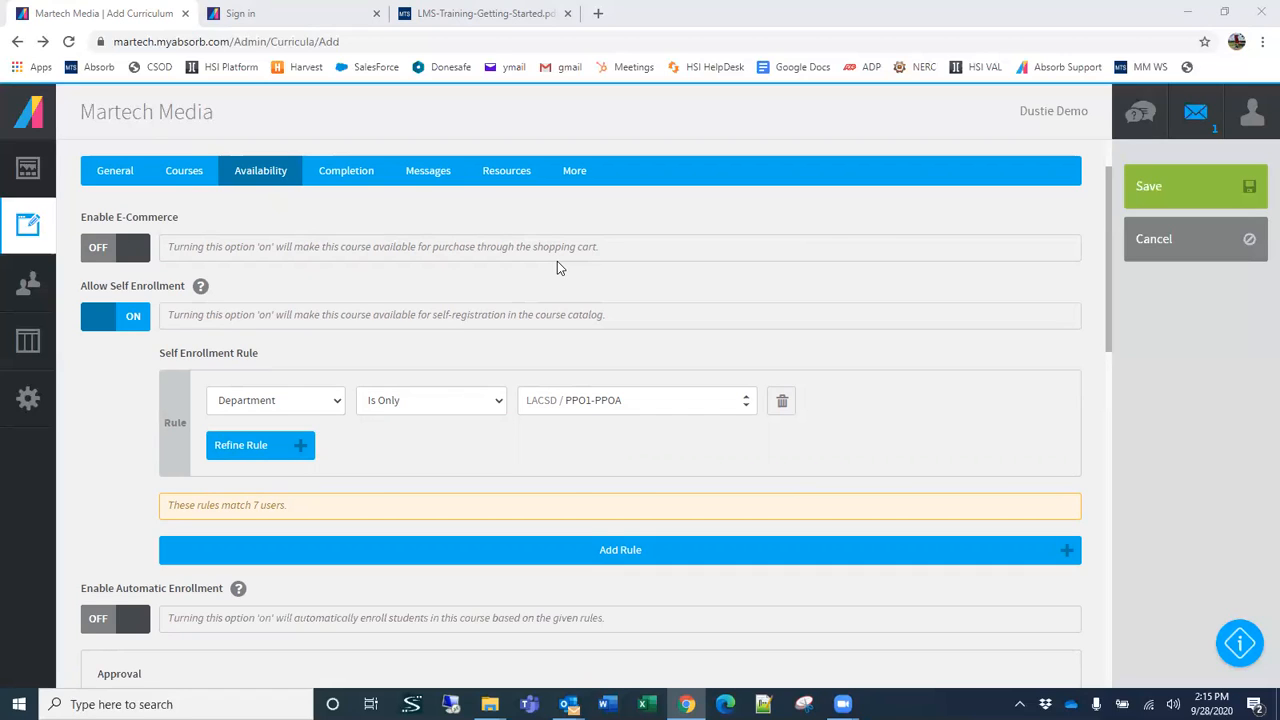
scroll(447, 330, "down", 3)
scroll(447, 330, "up", 3)
left_click(127, 321)
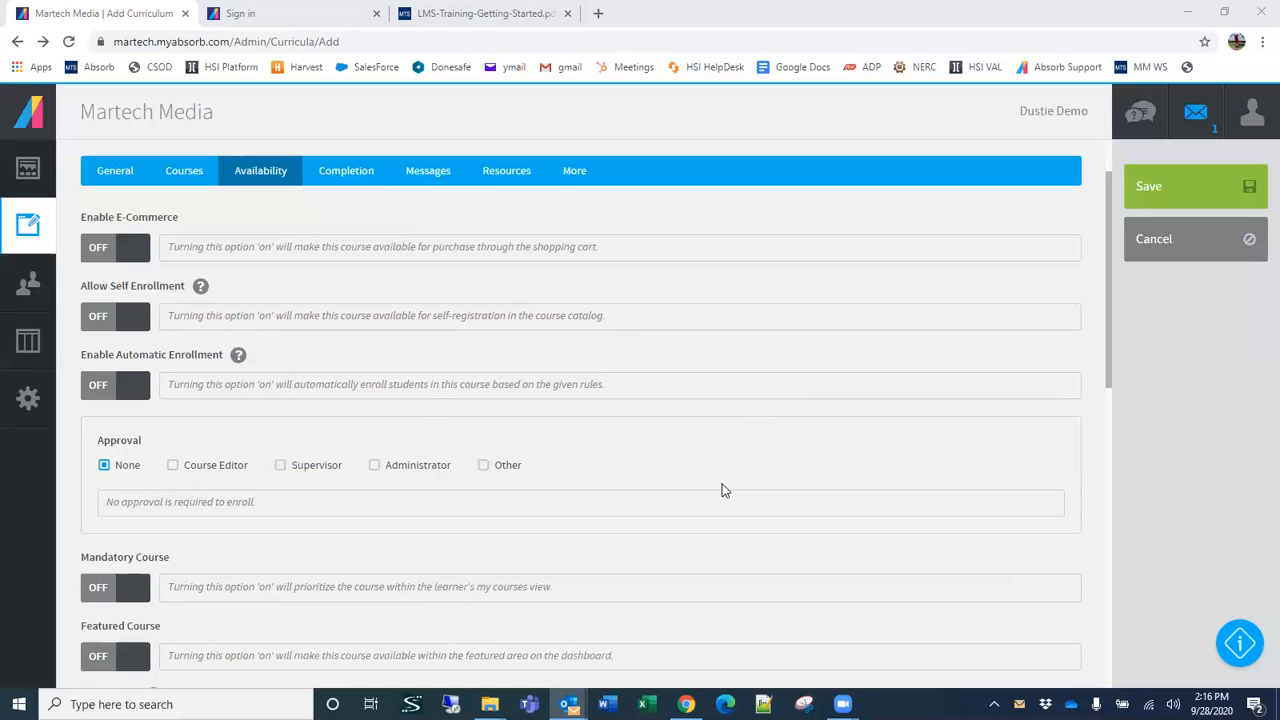
Step: Review the availability settings, try Administrator as the enrollment approval, and restore the approval to None
scroll(722, 491, "down", 3)
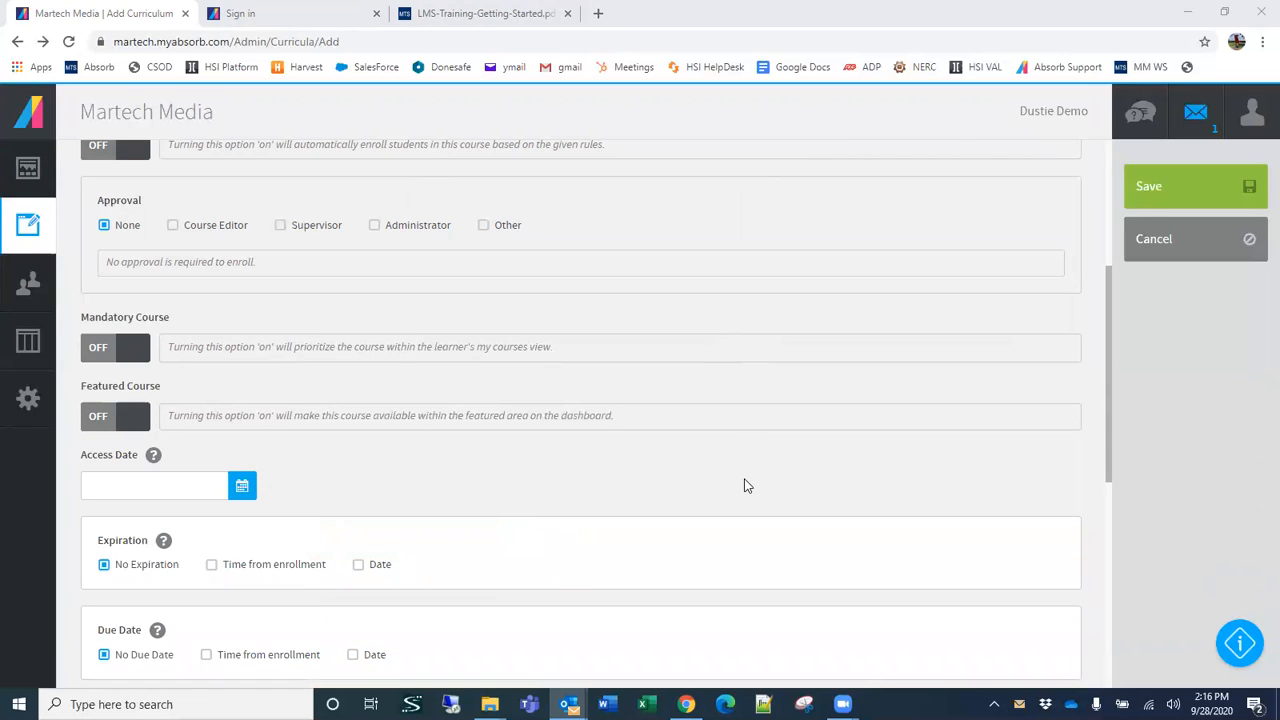
scroll(752, 484, "up", 4)
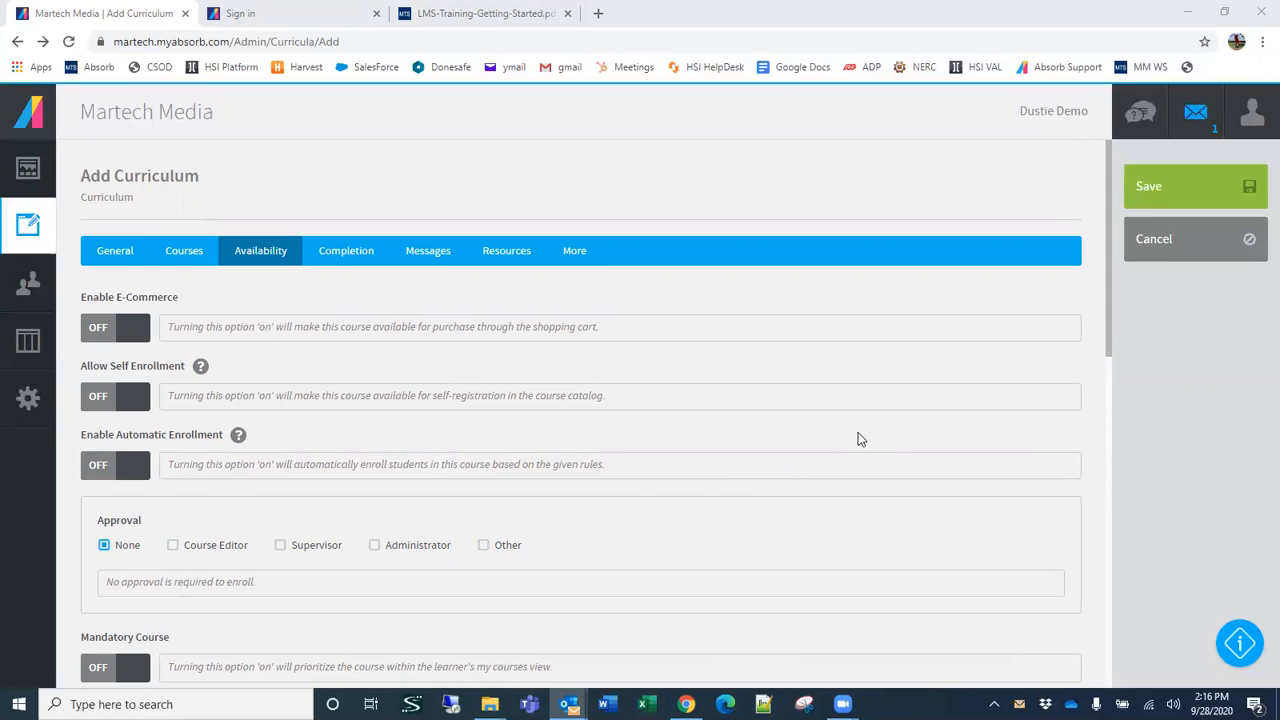
scroll(858, 440, "down", 1)
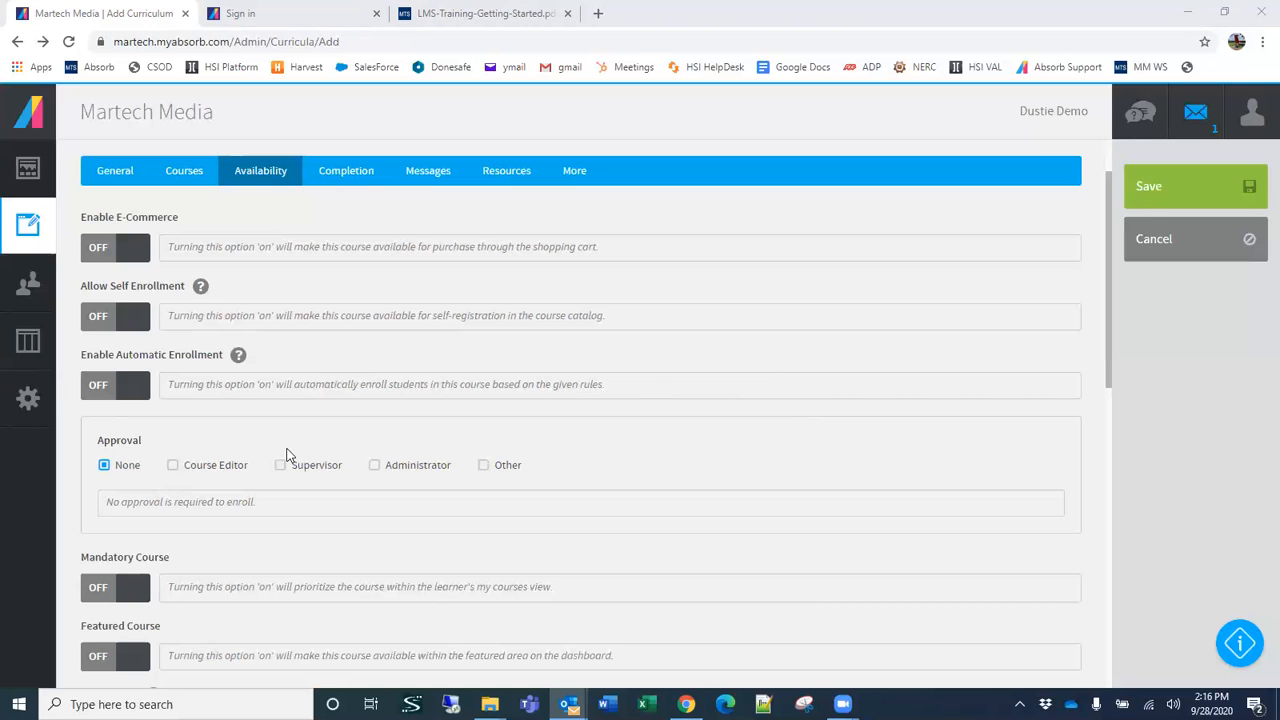
scroll(382, 458, "down", 2)
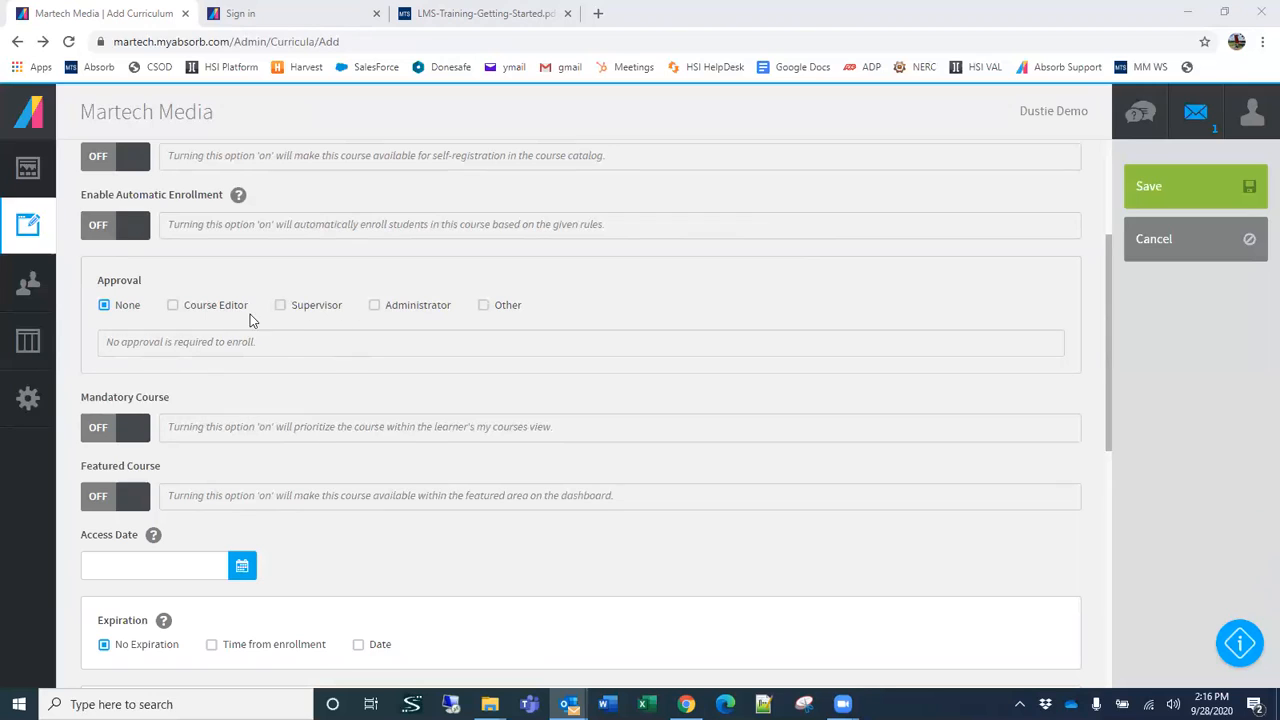
left_click(374, 306)
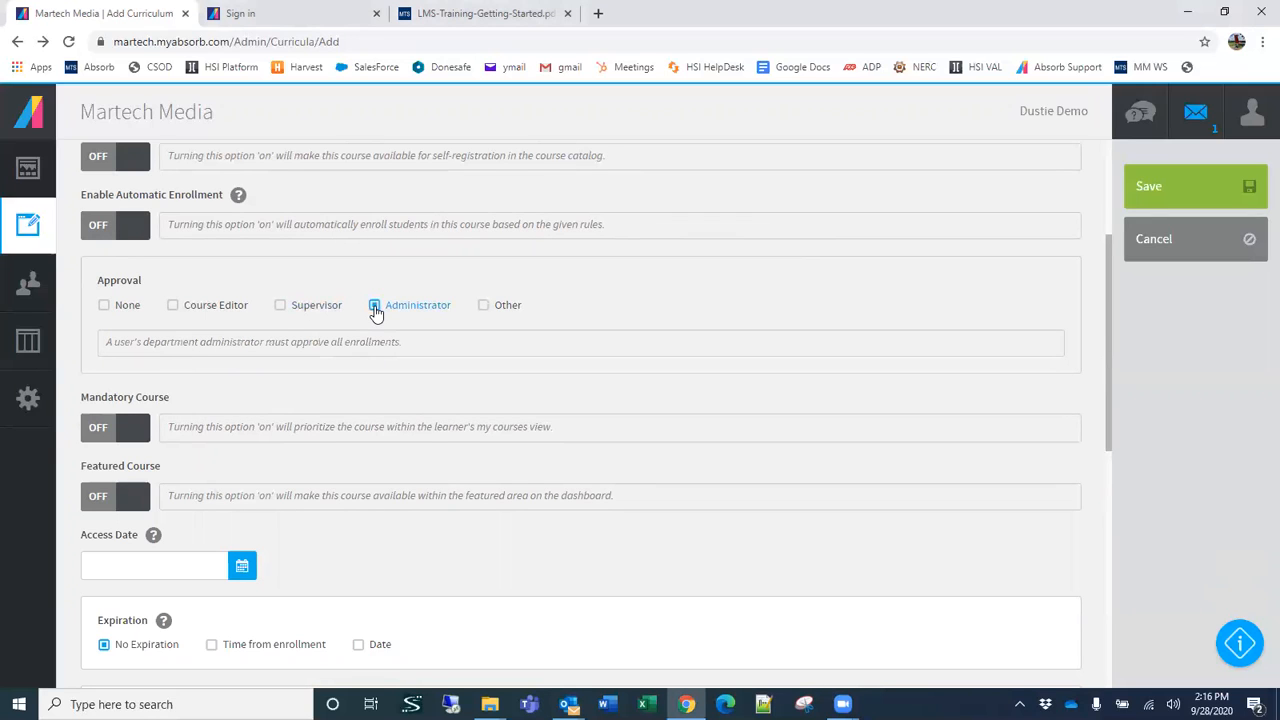
left_click(105, 306)
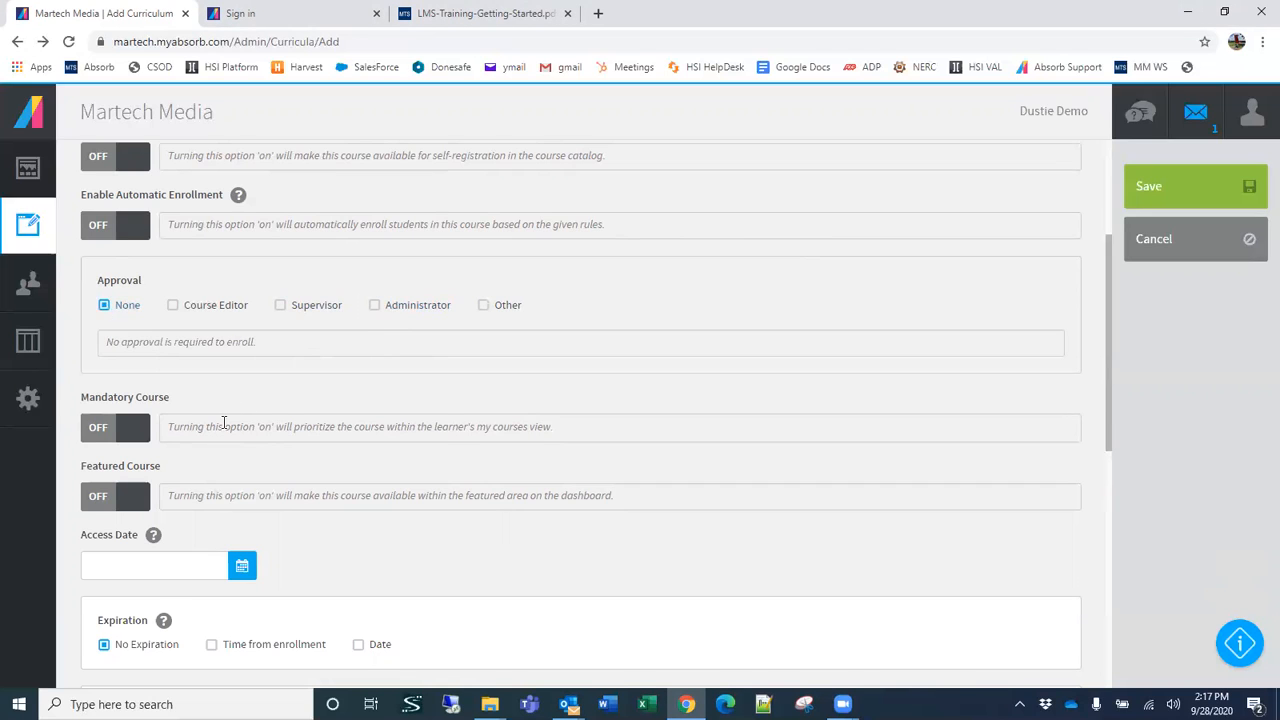
Step: Make the curriculum due 3 months after enrollment using the Time from enrollment due date option
scroll(223, 423, "down", 1)
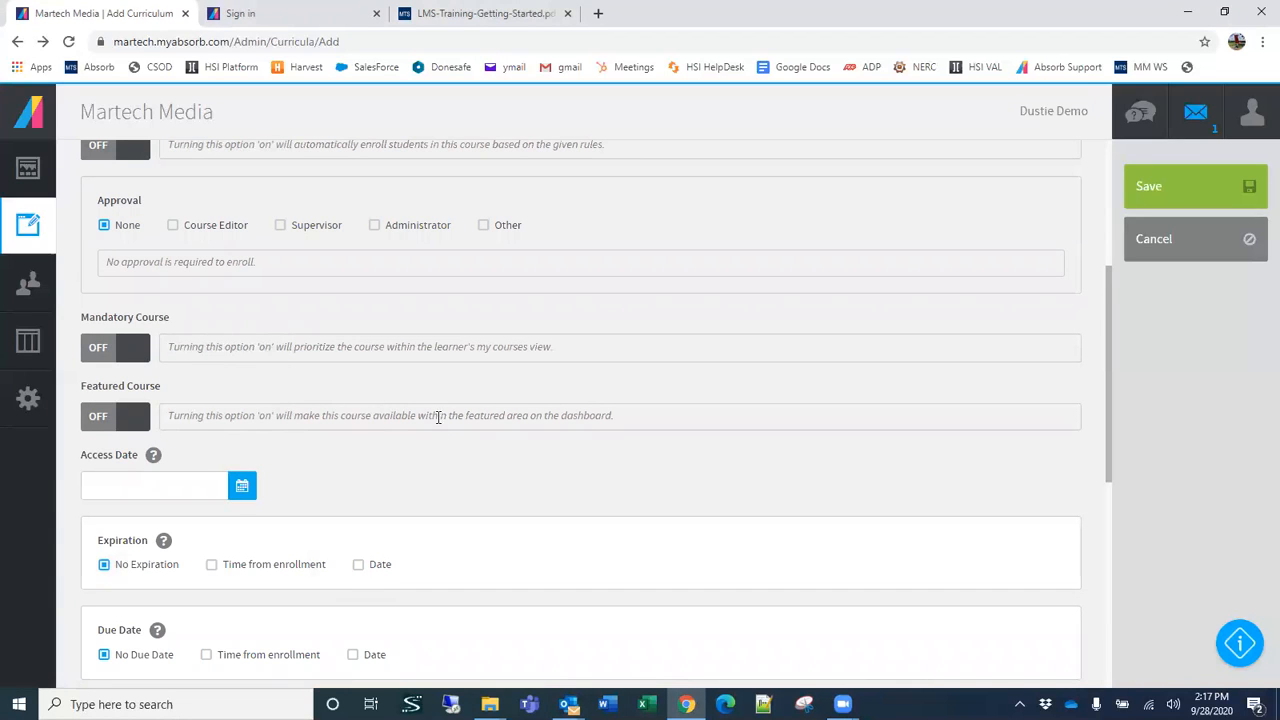
scroll(432, 420, "down", 1)
scroll(432, 420, "down", 2)
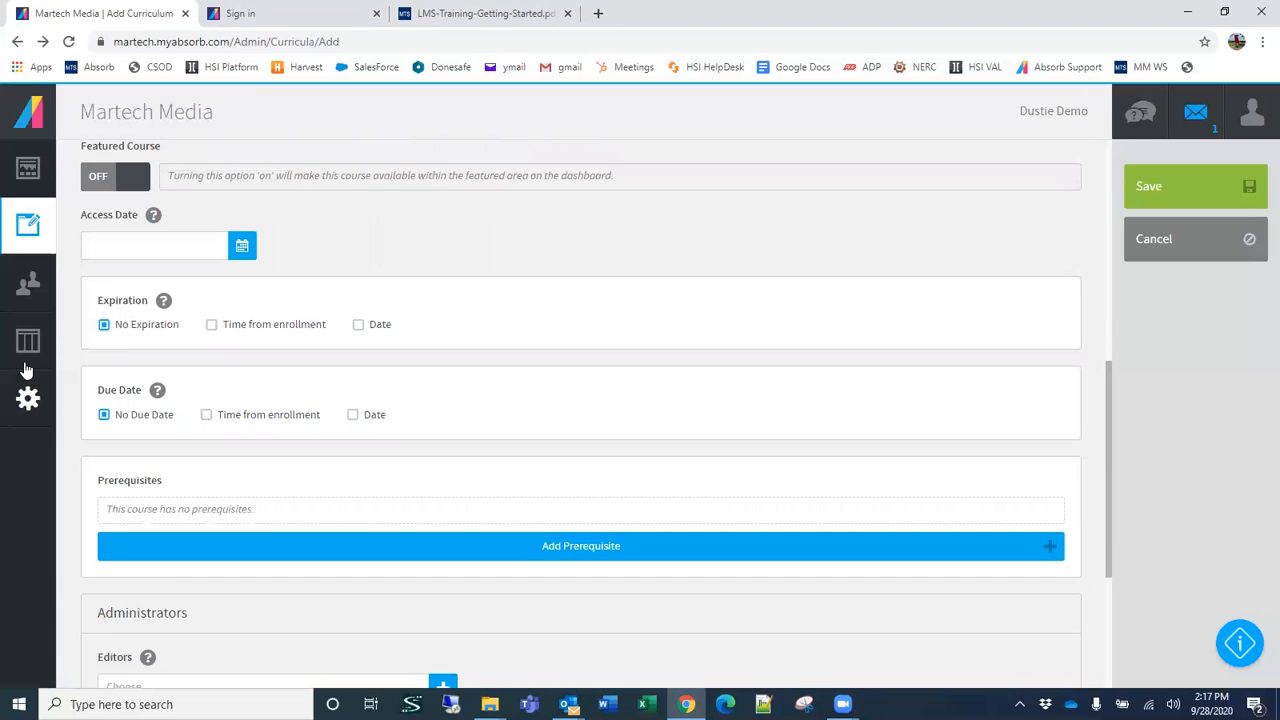
left_click(207, 416)
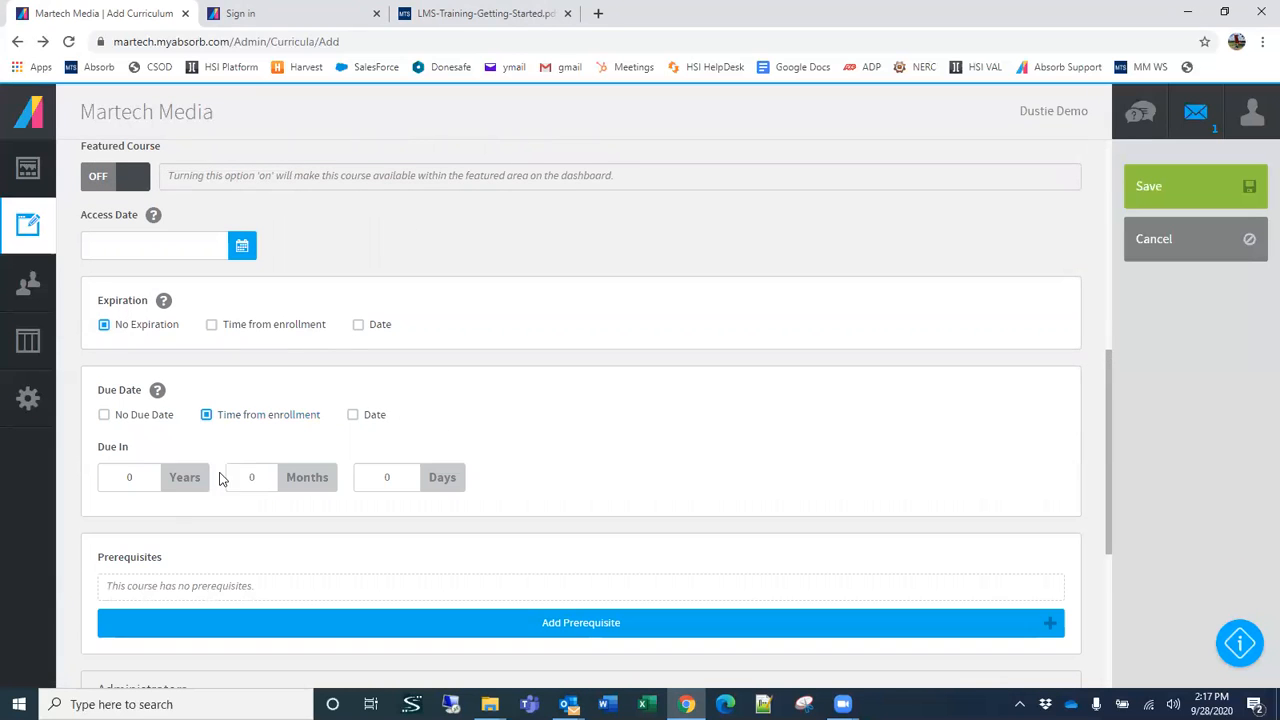
double_click(260, 472)
type("3")
Step: Add the demo administrator as an editor of the curriculum in the Administrators section
scroll(277, 430, "down", 1)
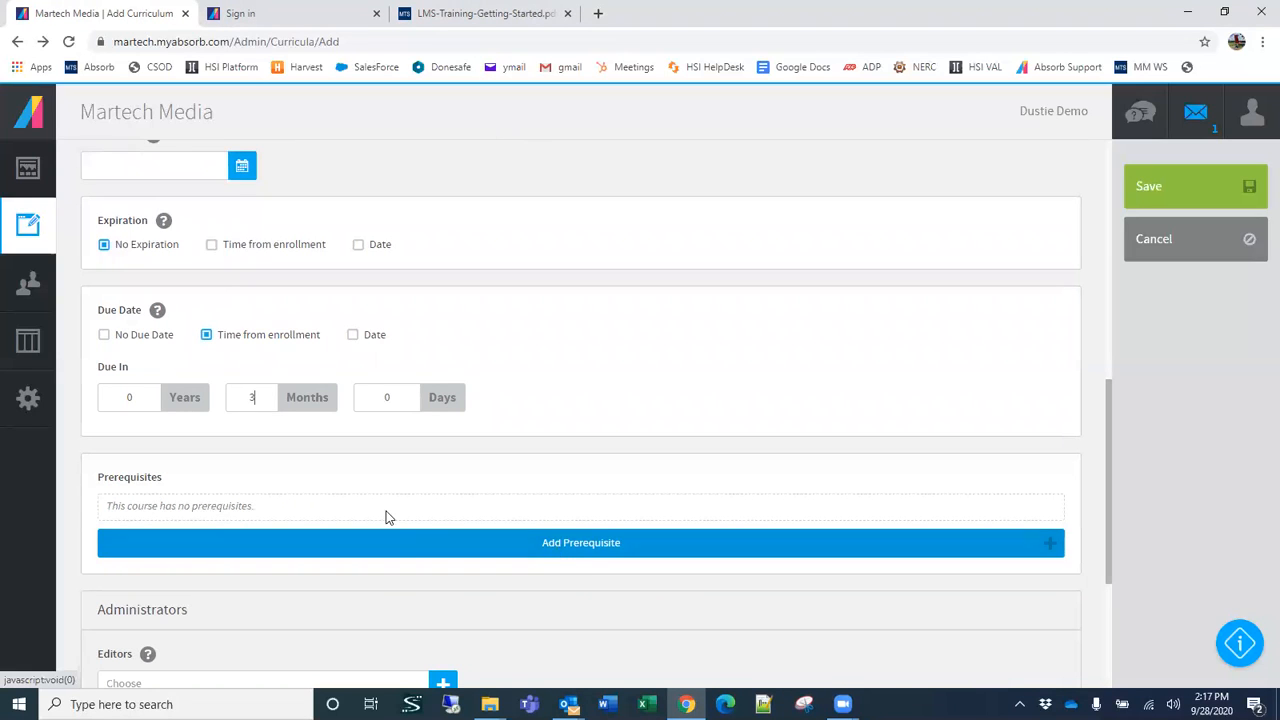
scroll(389, 539, "down", 3)
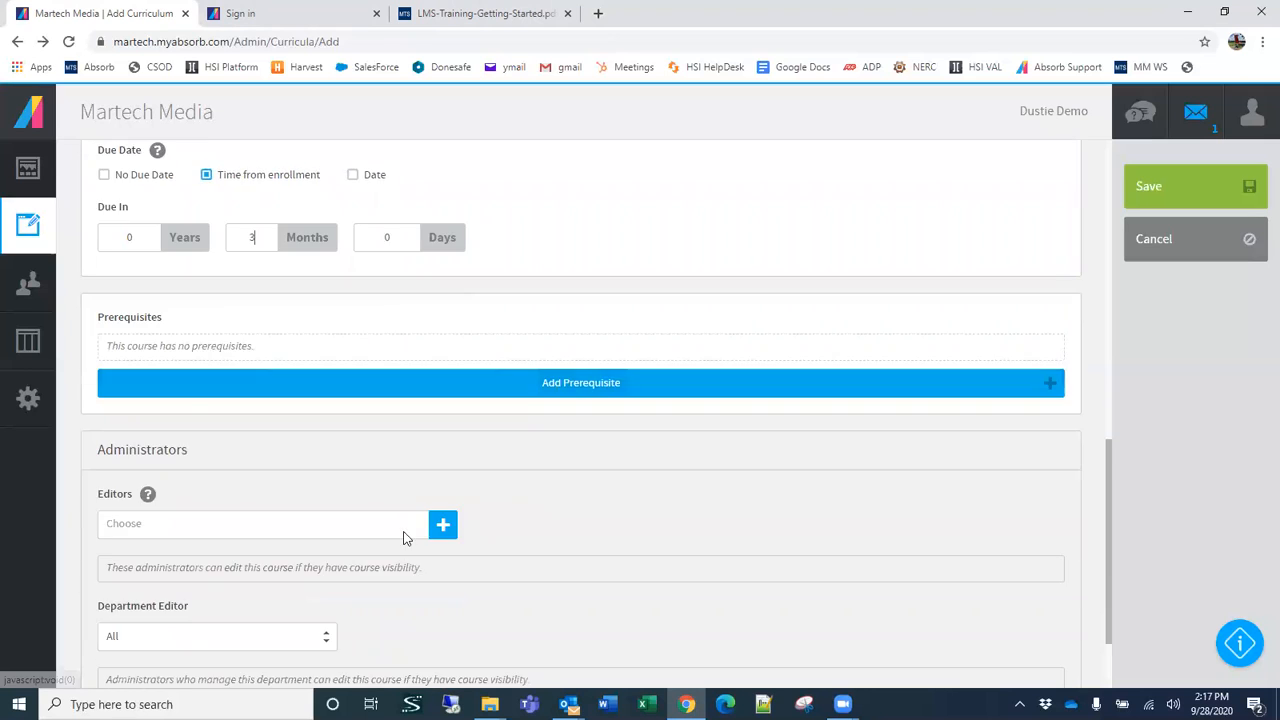
left_click(215, 407)
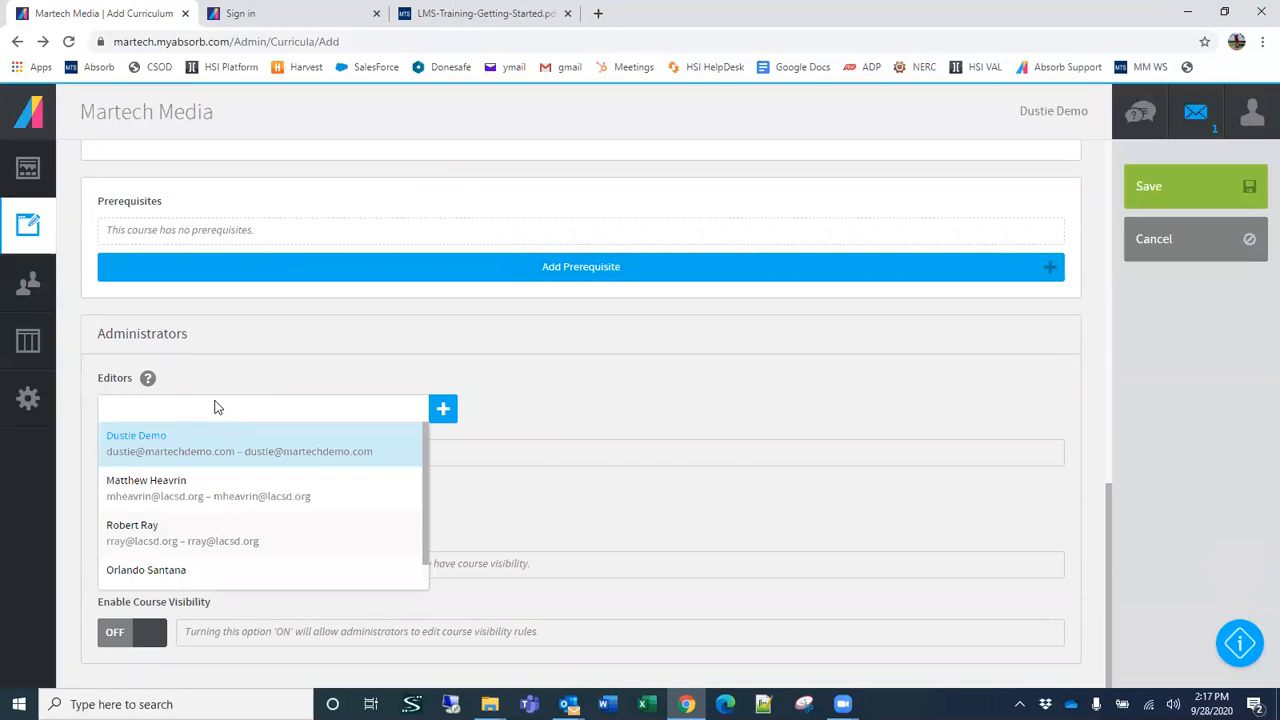
left_click(175, 452)
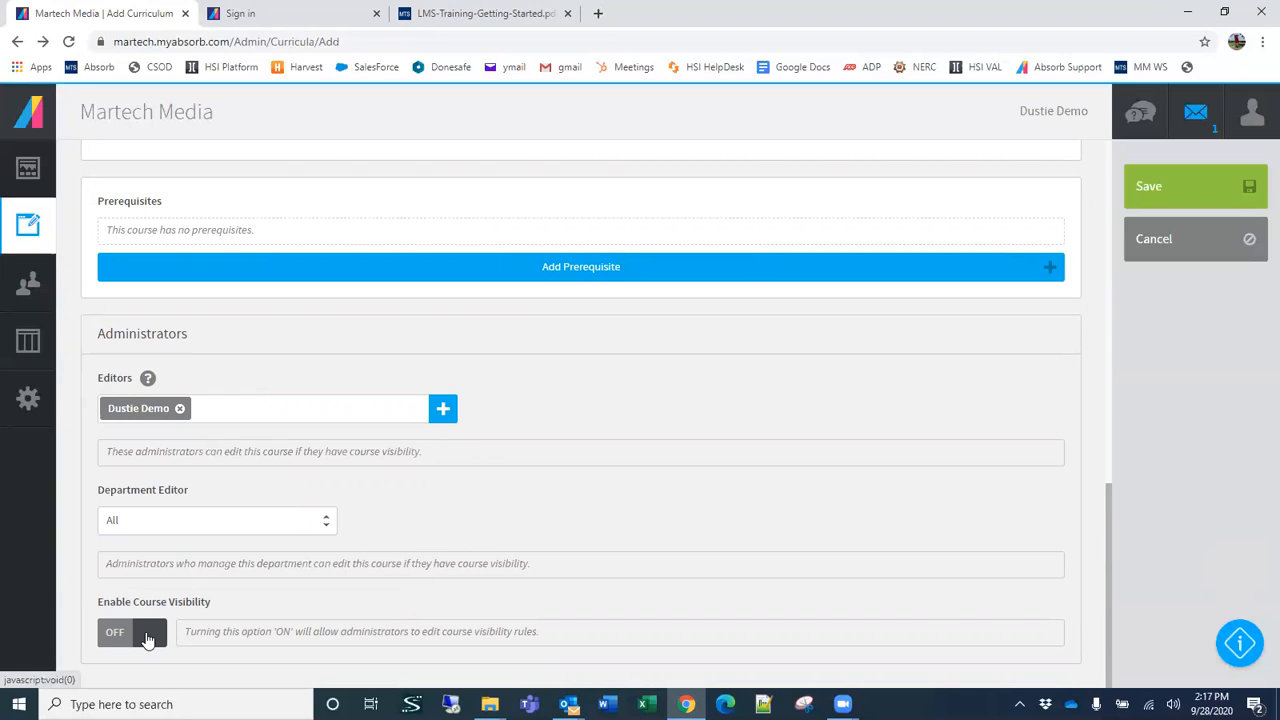
left_click(201, 408)
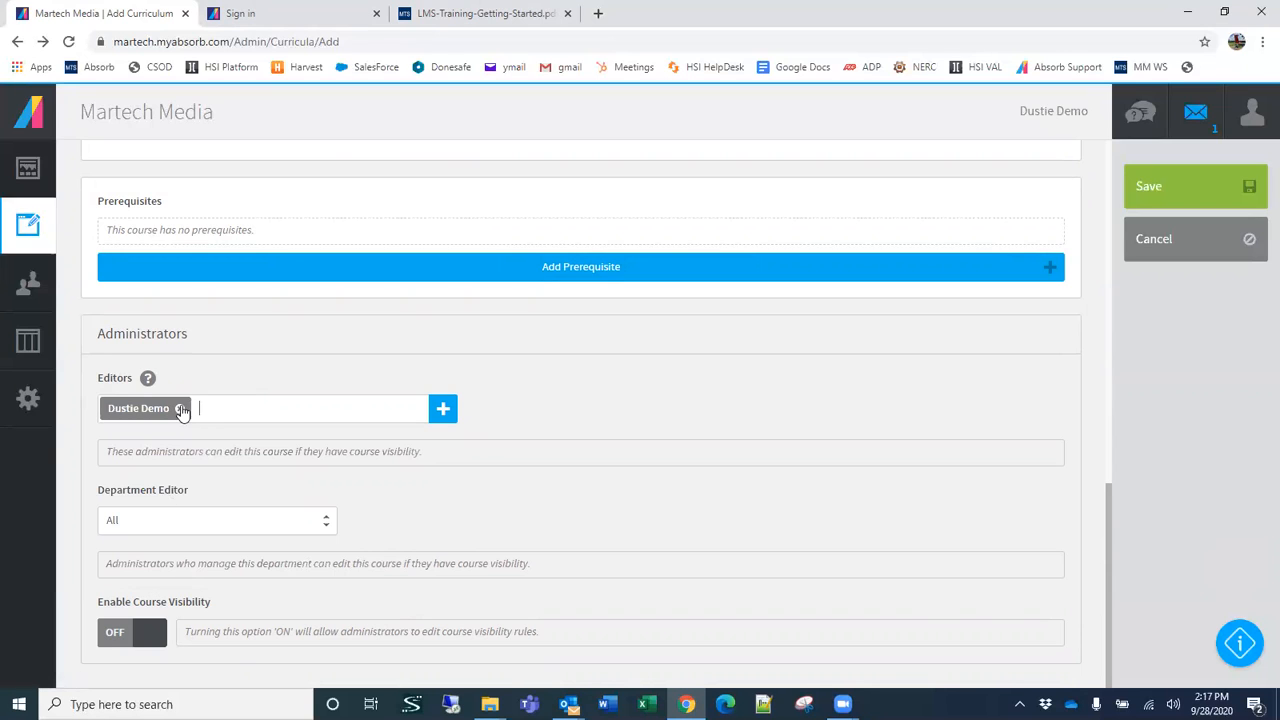
Step: Enable Course Visibility by department and add LACSD as a Single Department visibility rule
left_click(152, 641)
scroll(400, 534, "down", 2)
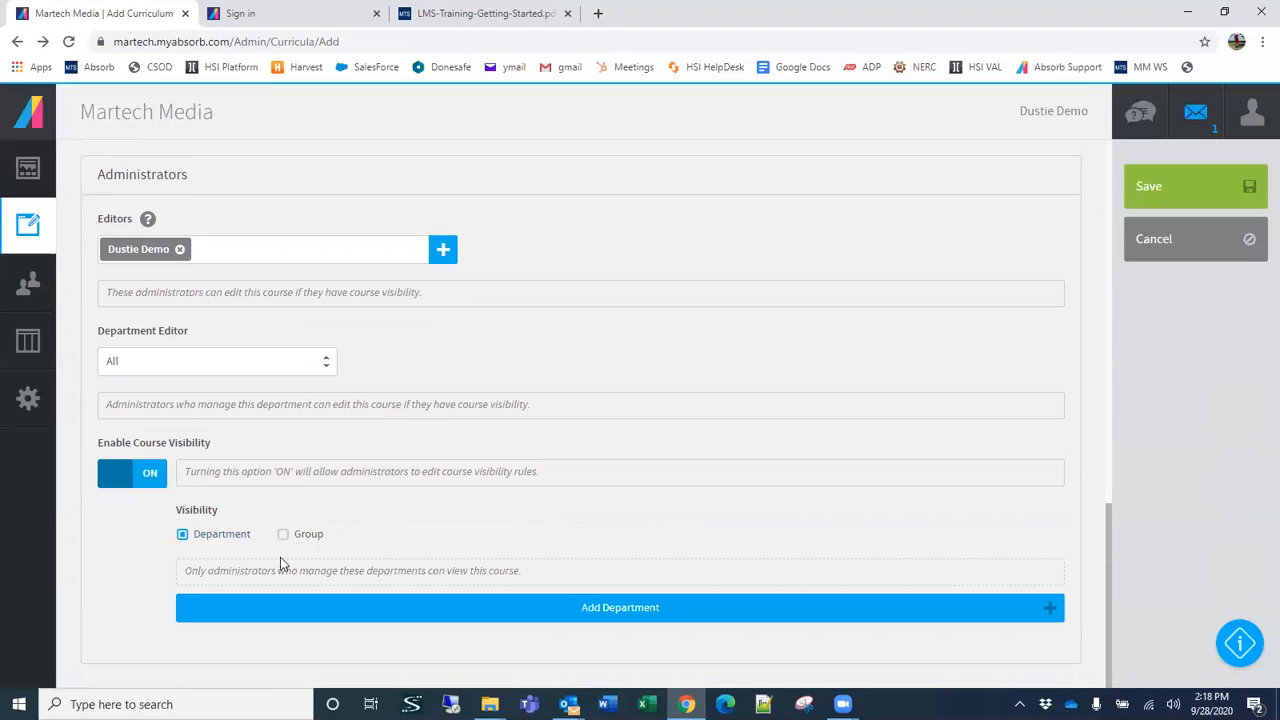
left_click(620, 610)
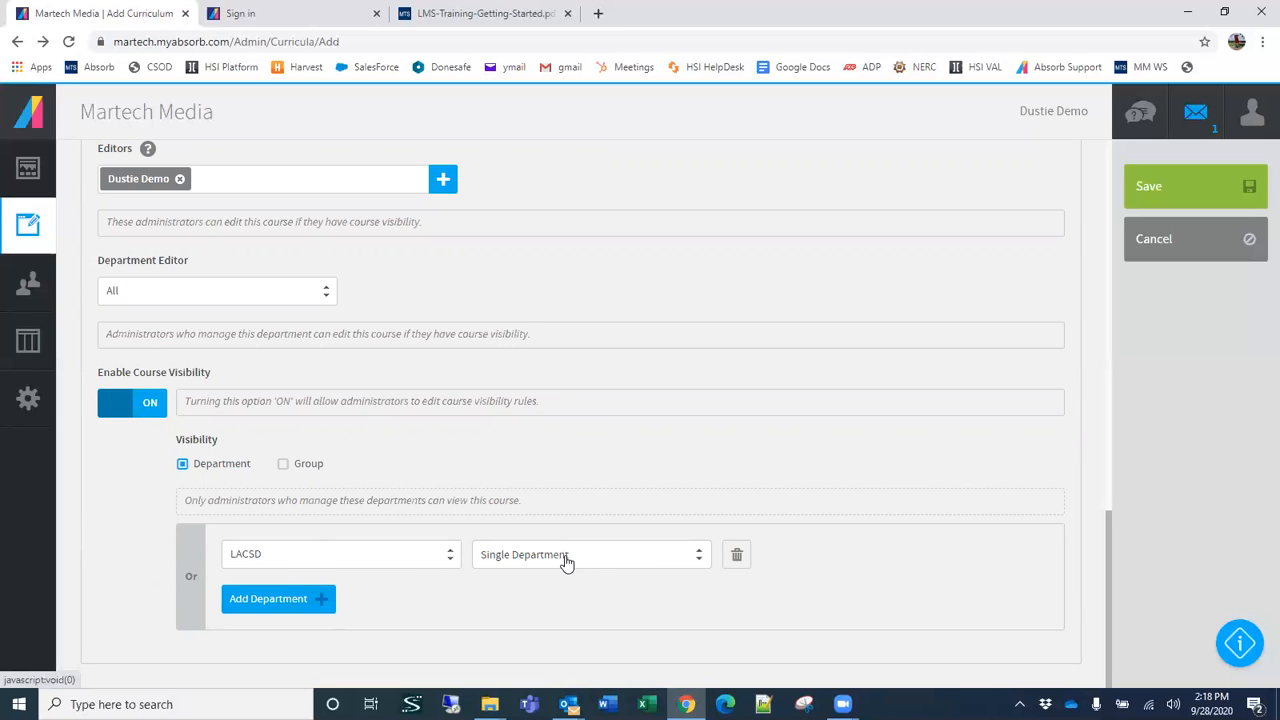
Step: In the curriculum's completion settings, have learners receive a certificate upon completion
scroll(572, 558, "up", 4)
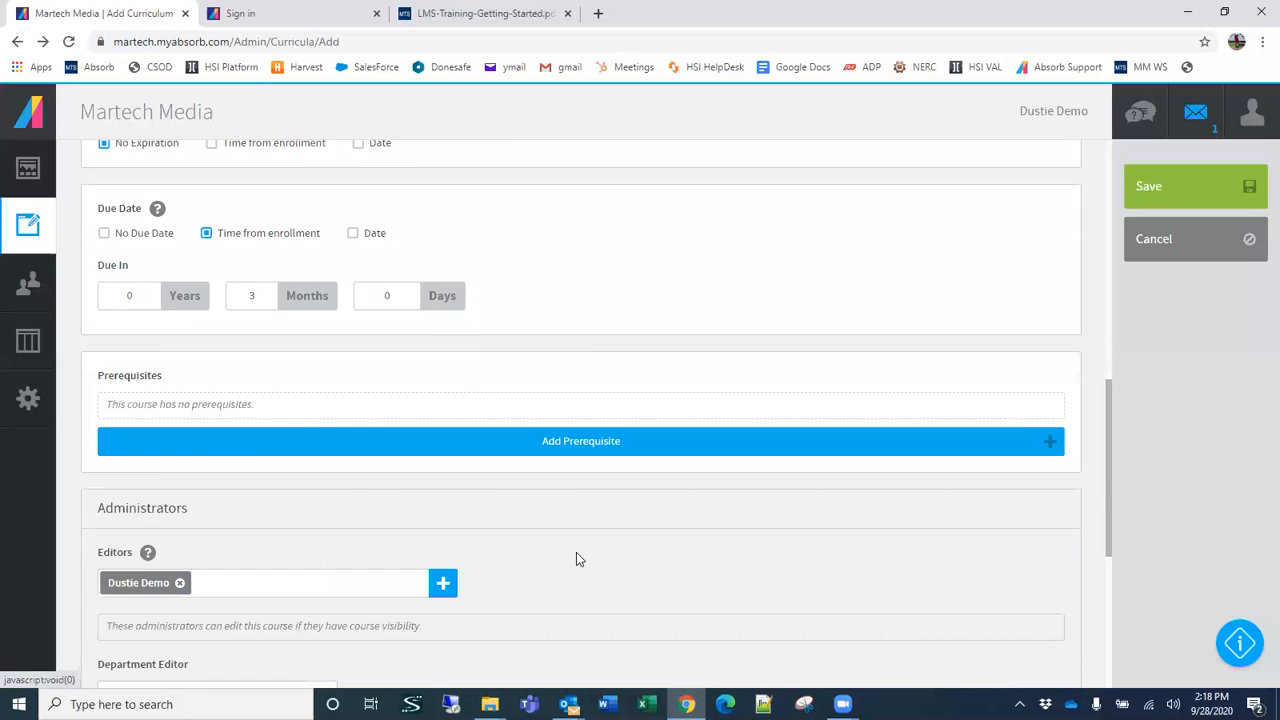
scroll(576, 559, "up", 7)
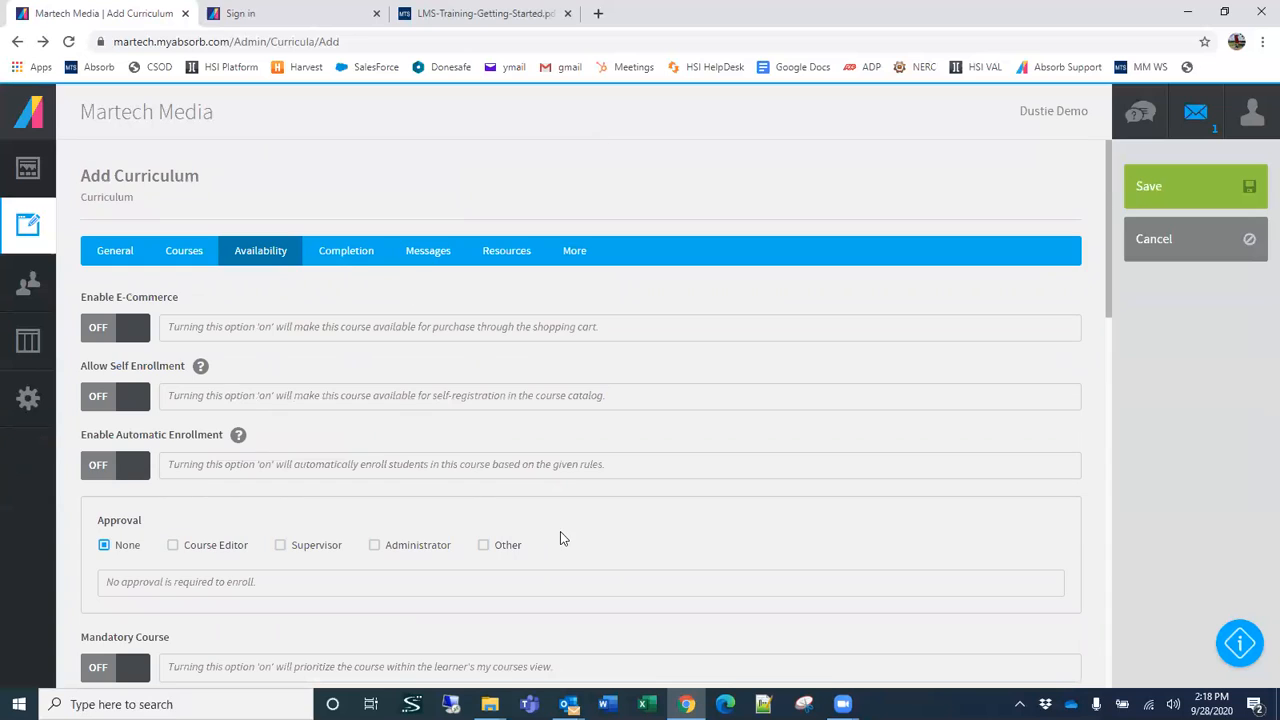
left_click(345, 255)
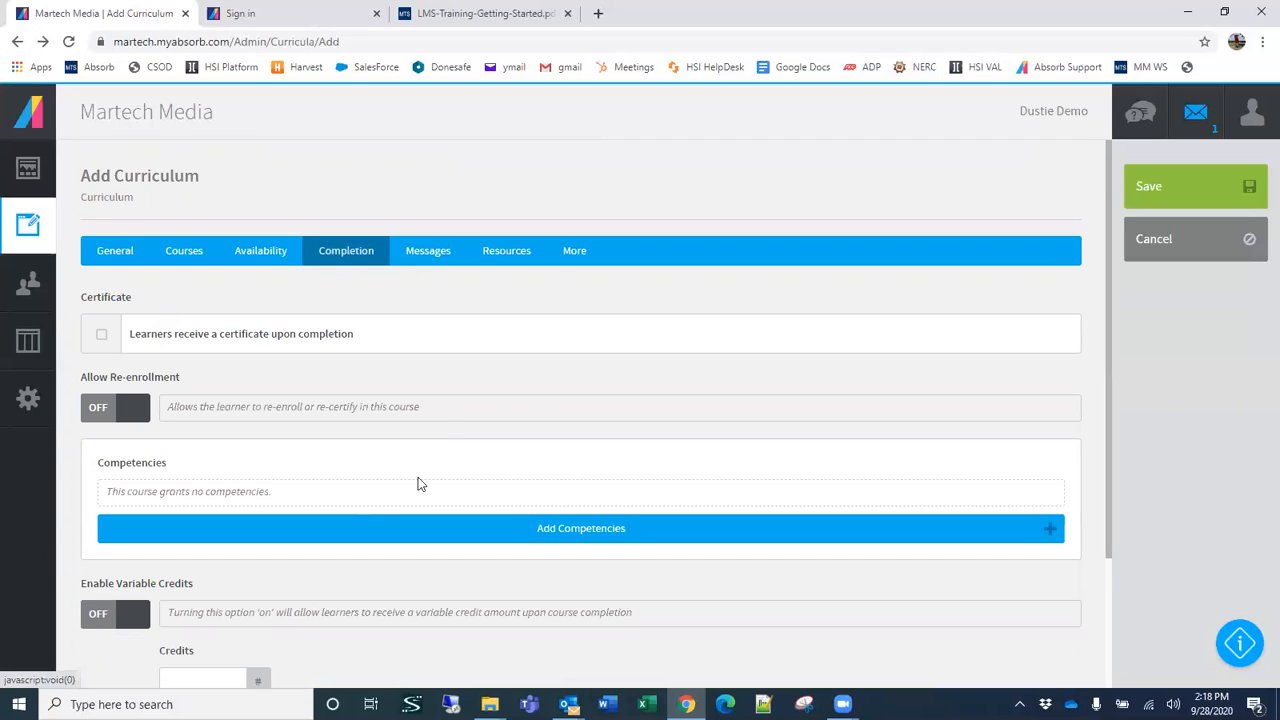
scroll(437, 424, "down", 1)
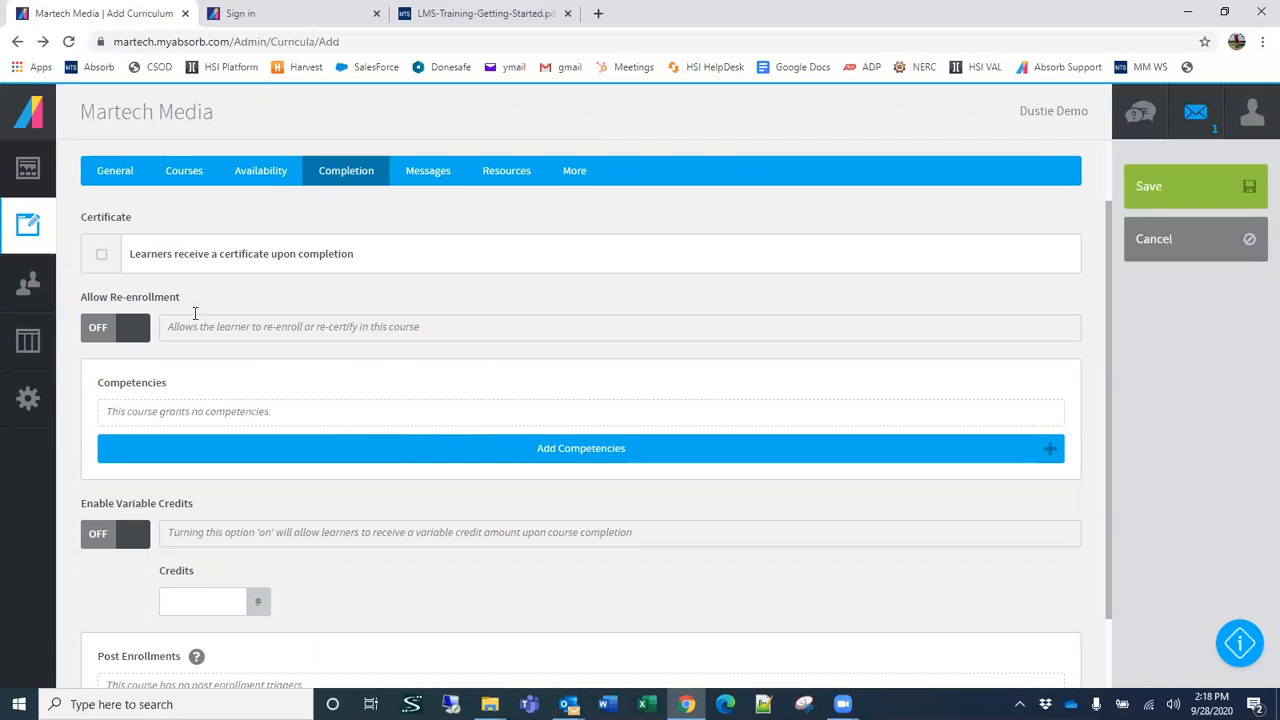
left_click(101, 256)
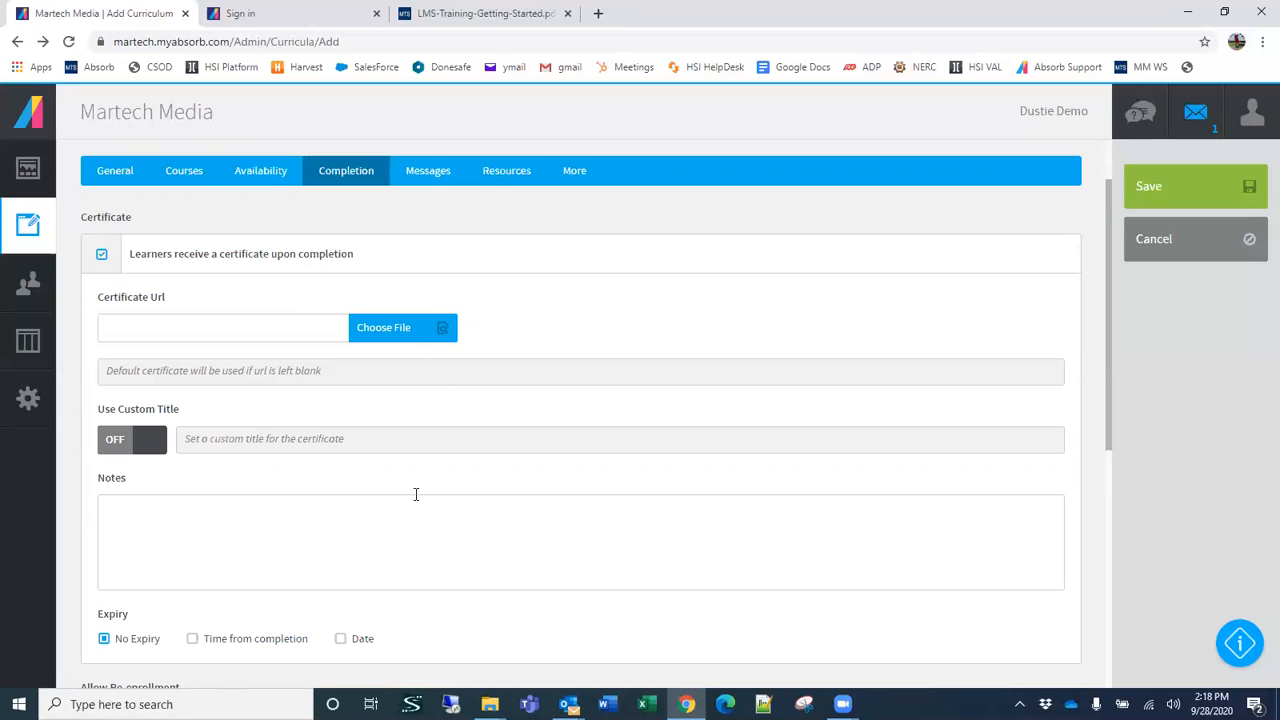
Step: Set the certificate's expiry to Time from completion with a period of 3 years
scroll(506, 479, "down", 1)
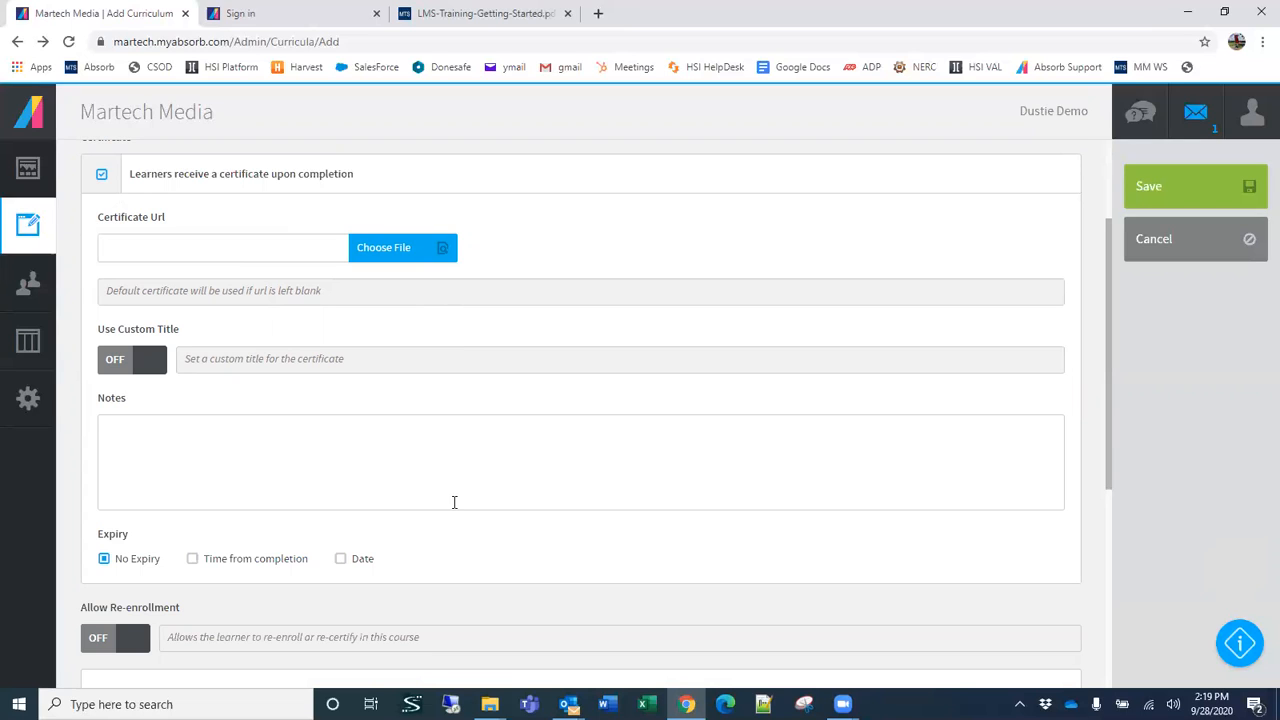
left_click(193, 559)
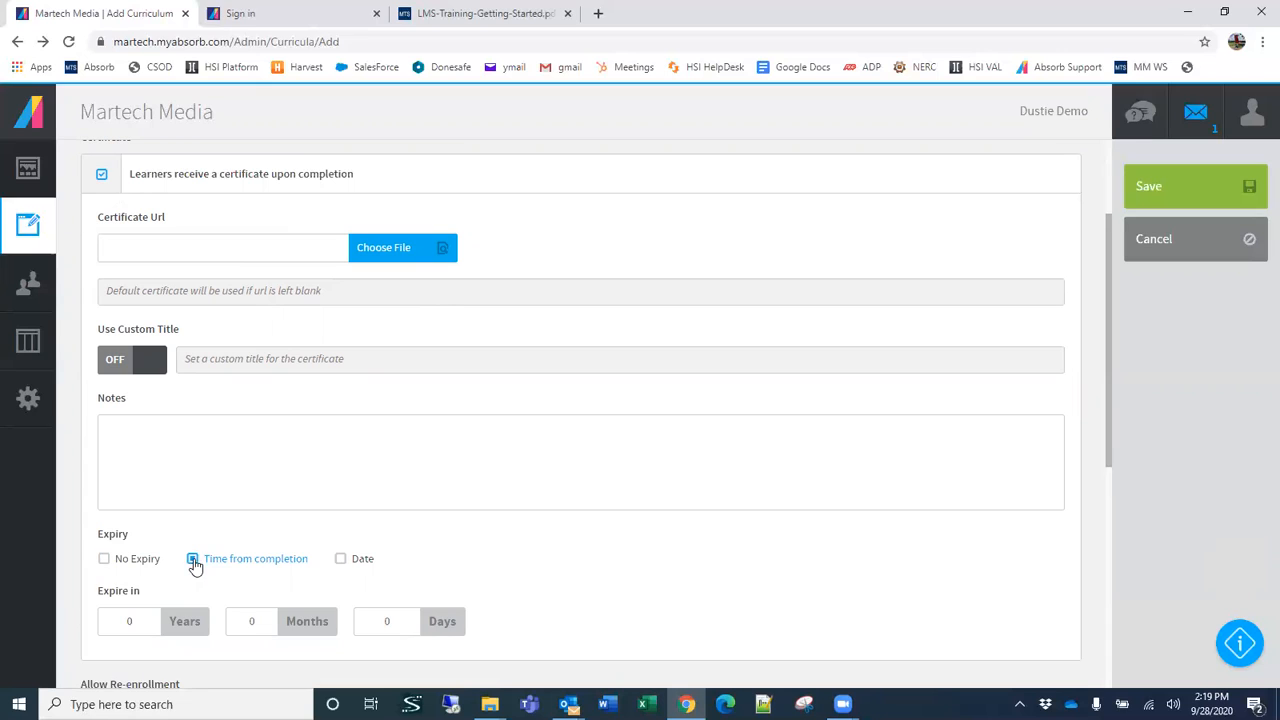
left_click(130, 620)
type("1")
scroll(680, 478, "down", 1)
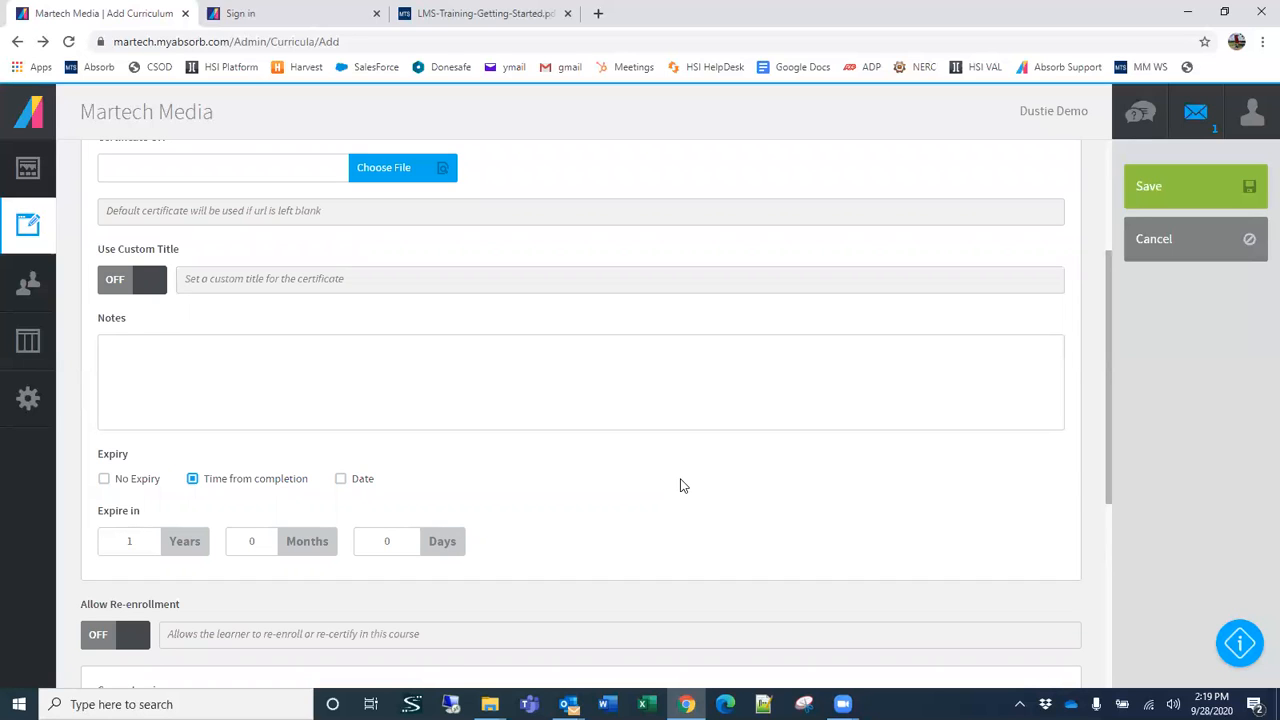
scroll(682, 465, "up", 1)
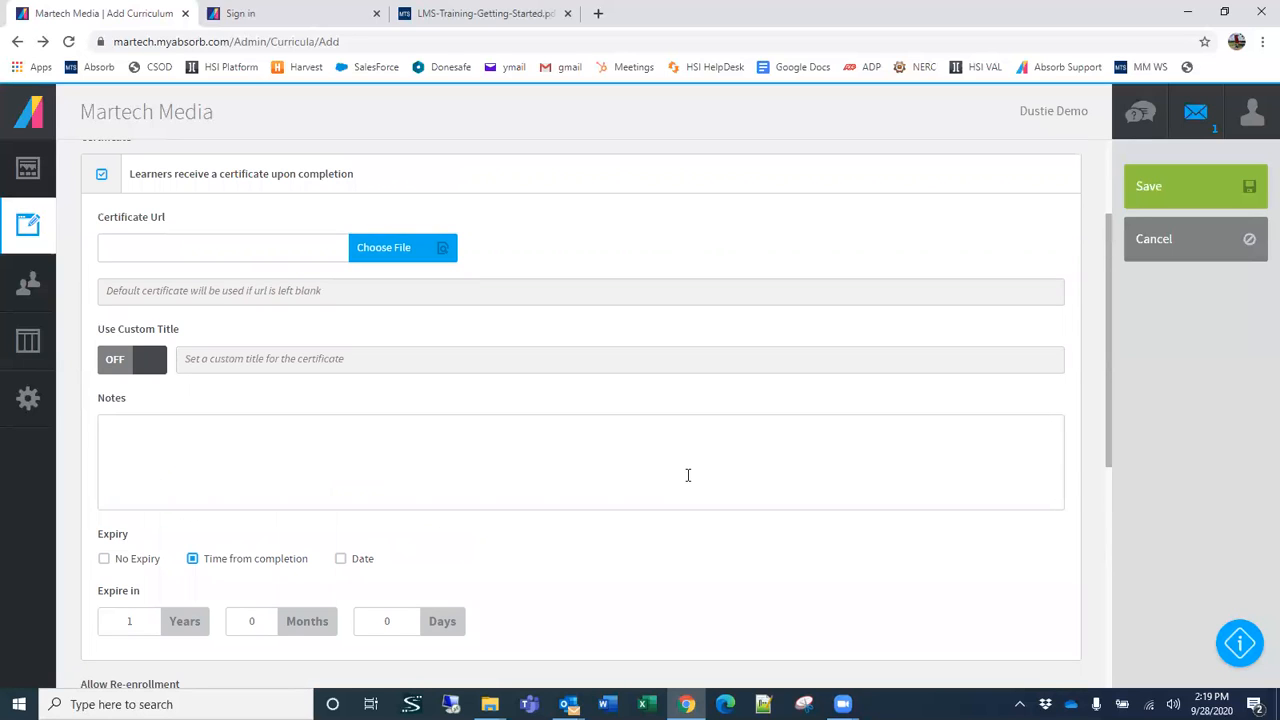
key("BackSpace")
type("3")
Step: Turn on Allow Re-enrollment for the curriculum
scroll(285, 550, "down", 1)
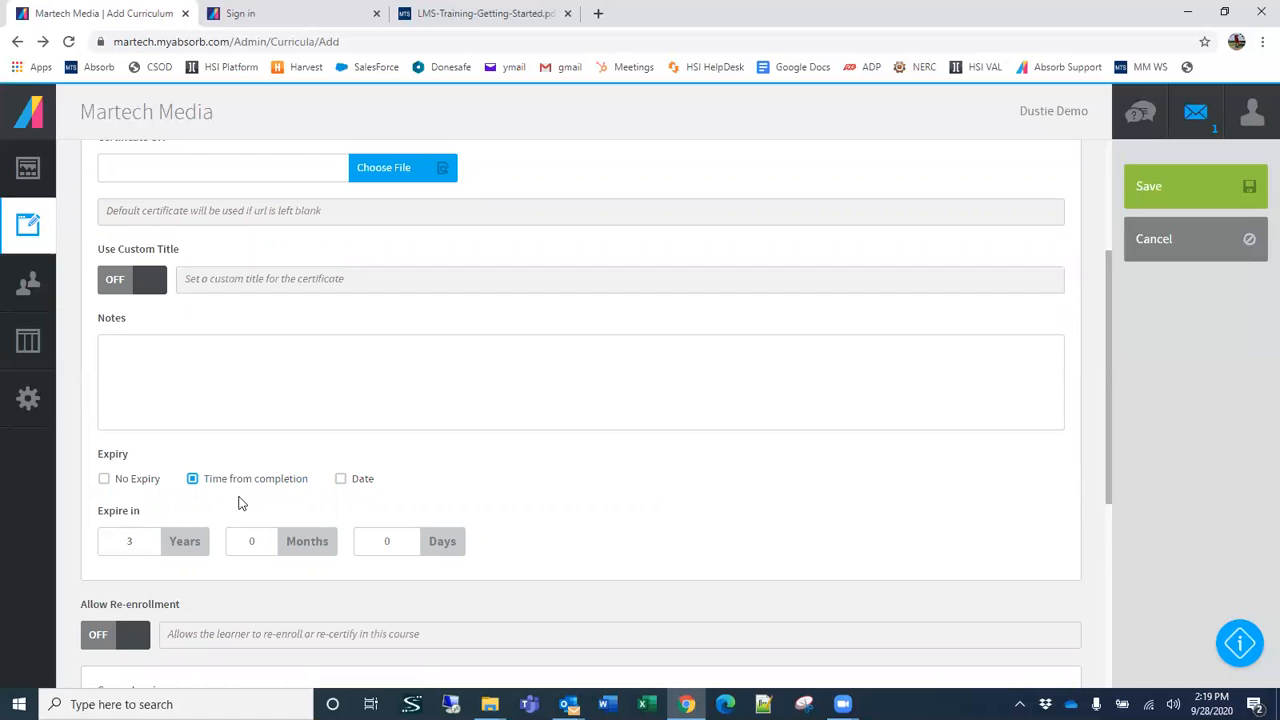
scroll(256, 490, "down", 3)
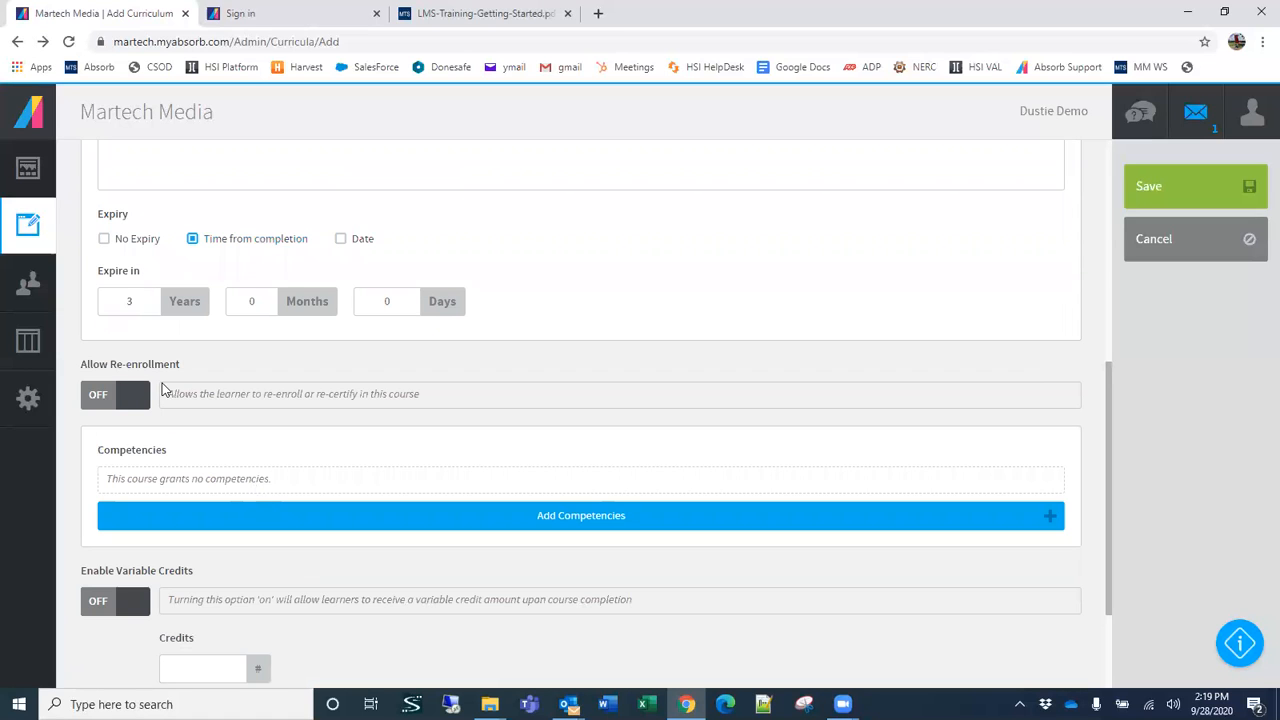
left_click(138, 396)
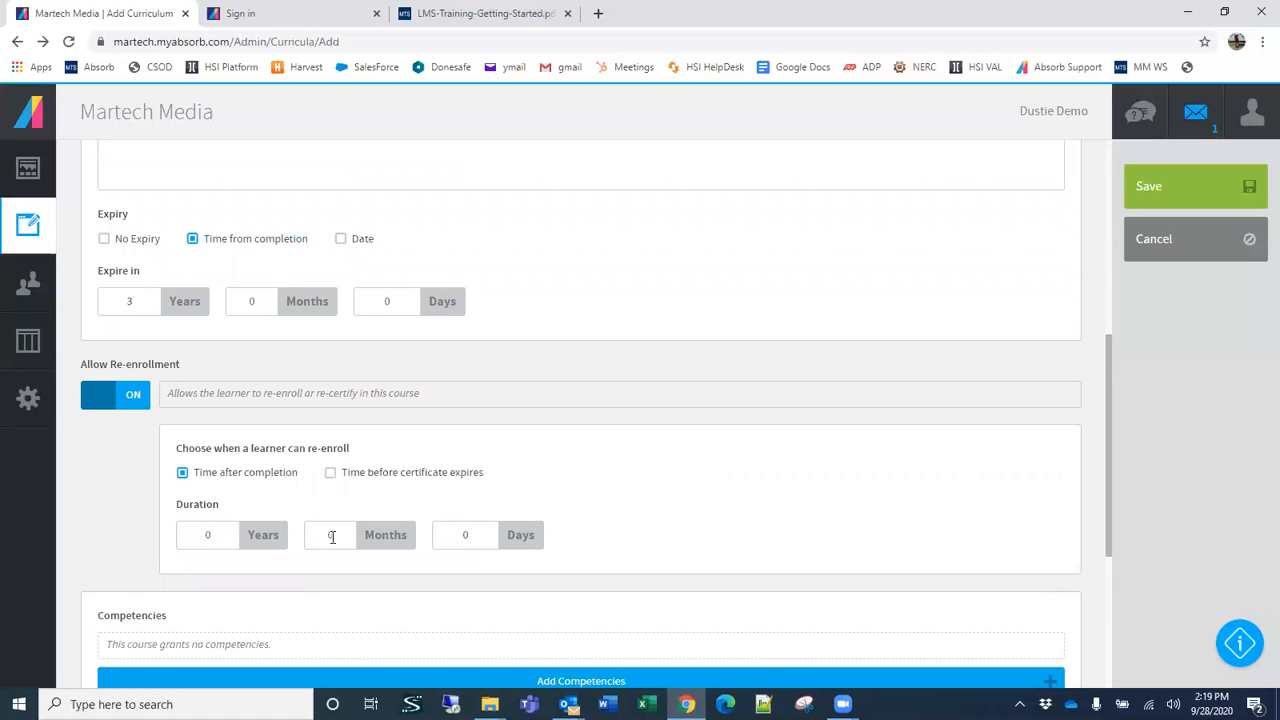
Step: Let learners re-enroll 1 month before the certificate expires and turn on automatic re-enrollment
left_click(330, 473)
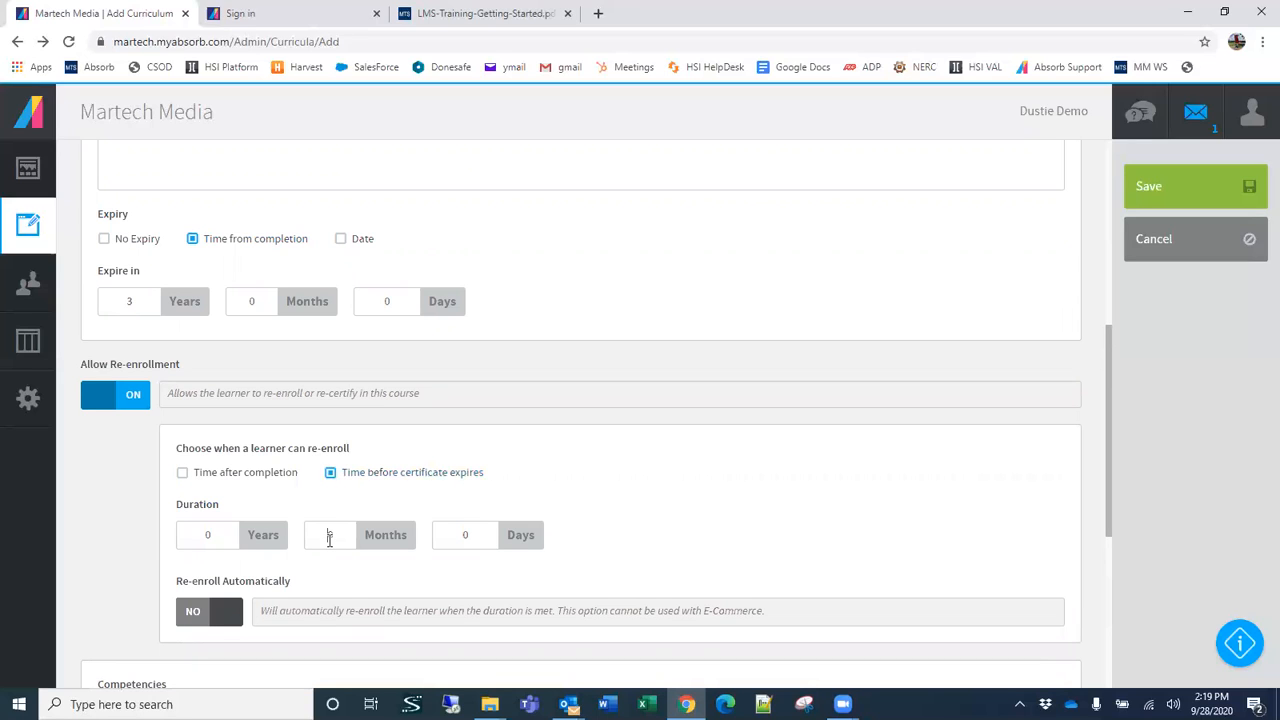
type("1")
left_click(238, 612)
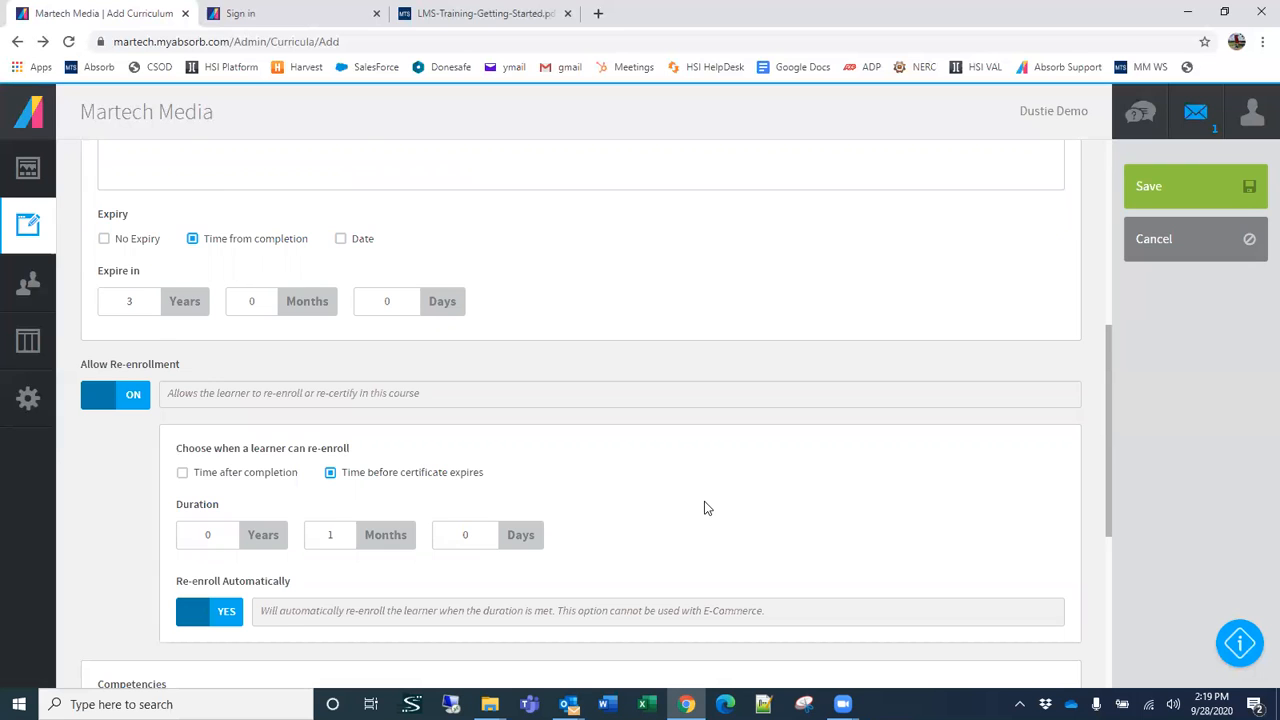
Step: Change the certificate's expiry type to Date and set the expiry date to 12/31/2020
scroll(705, 508, "down", 4)
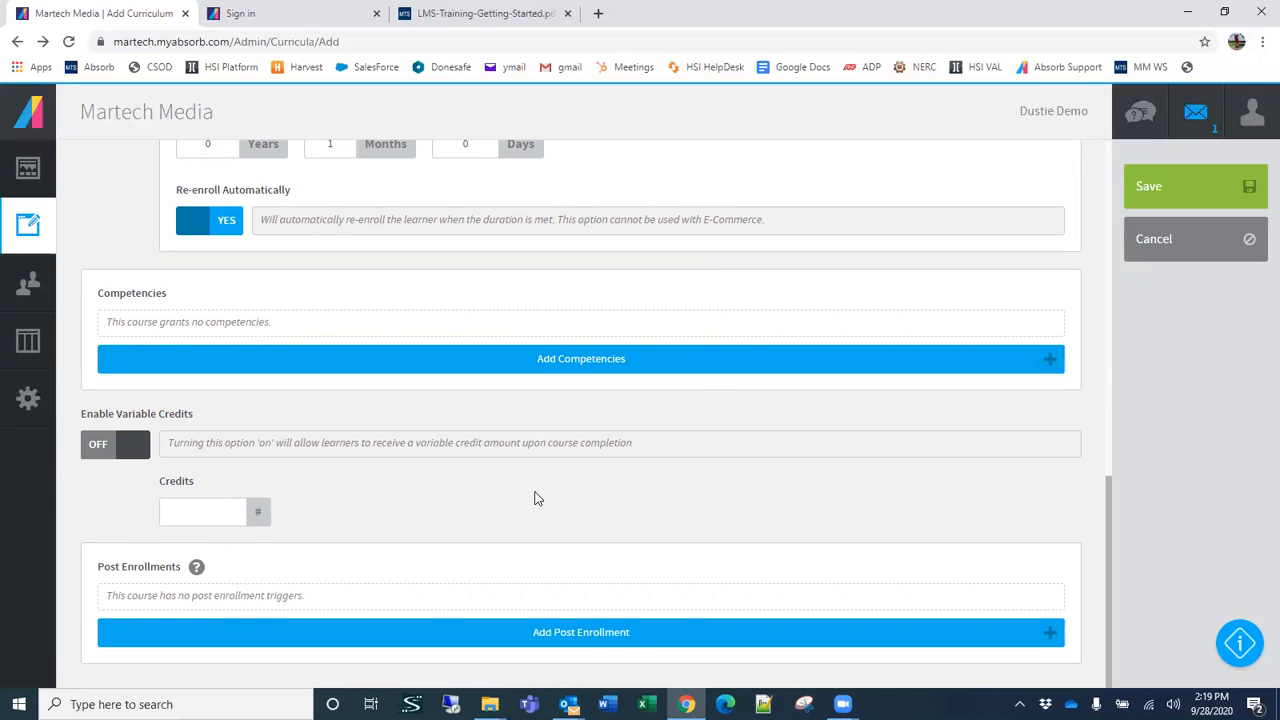
scroll(502, 478, "up", 10)
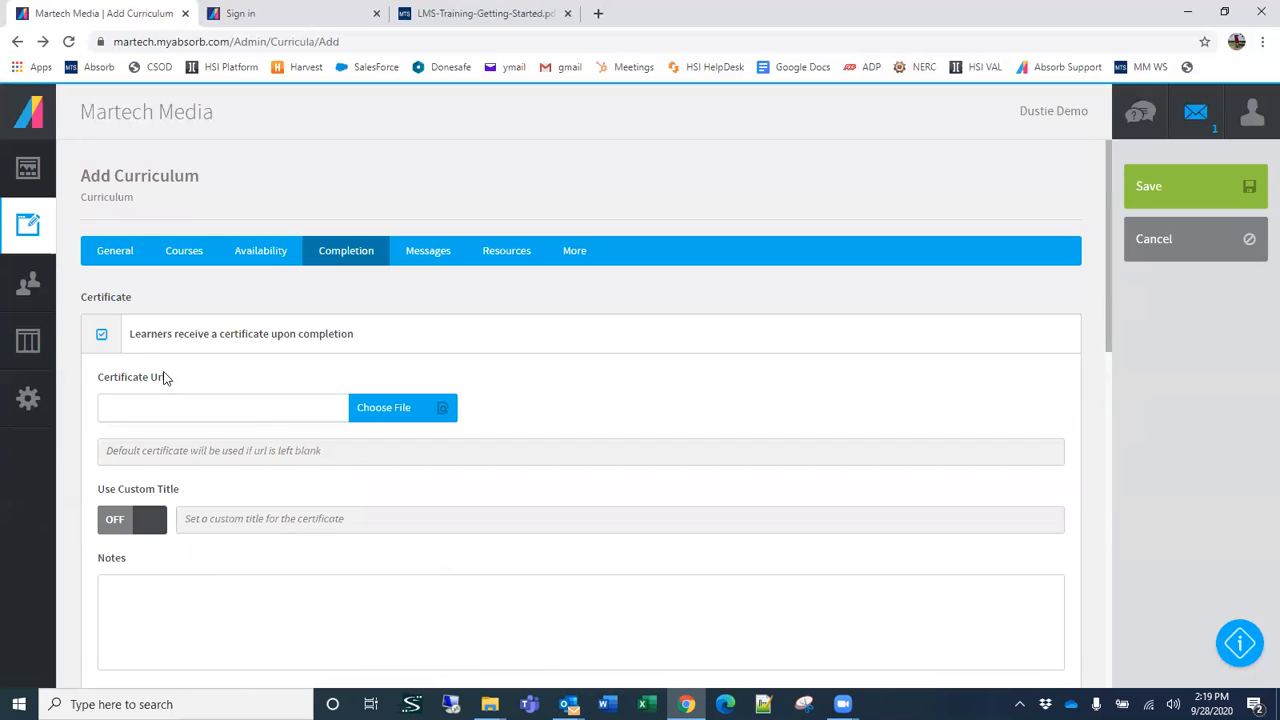
scroll(177, 352, "down", 3)
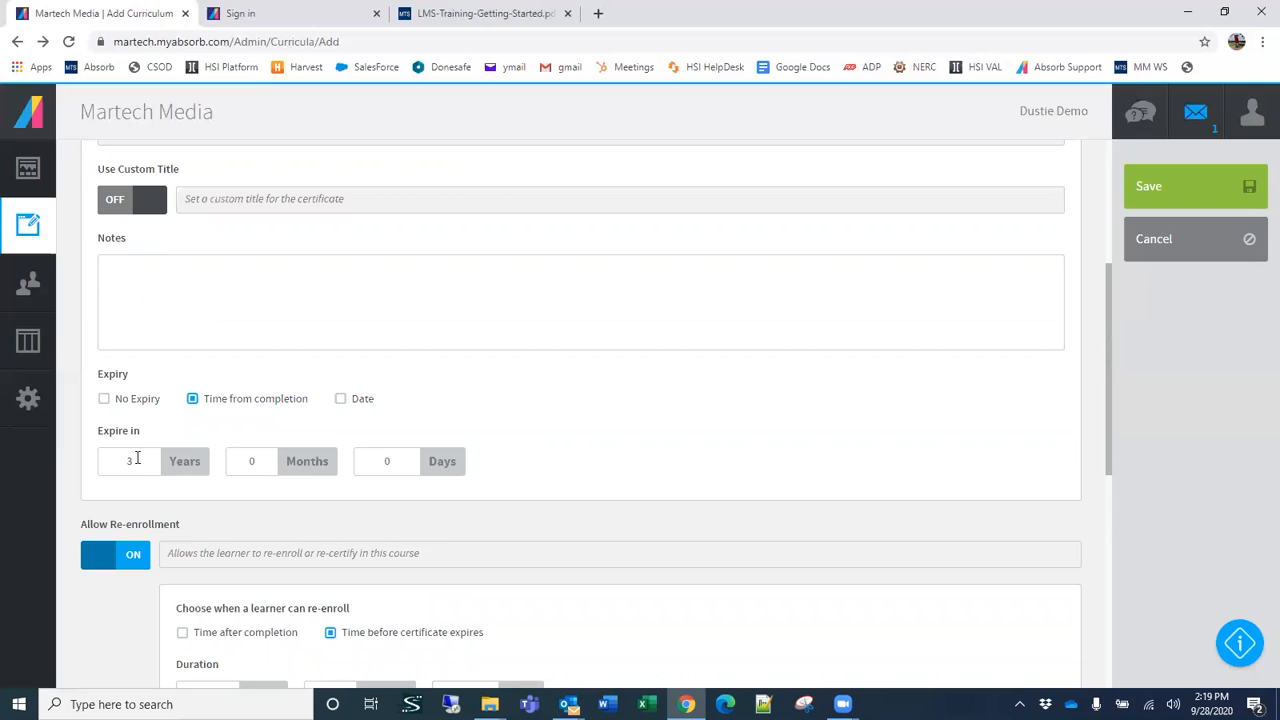
left_click(342, 399)
left_click(155, 459)
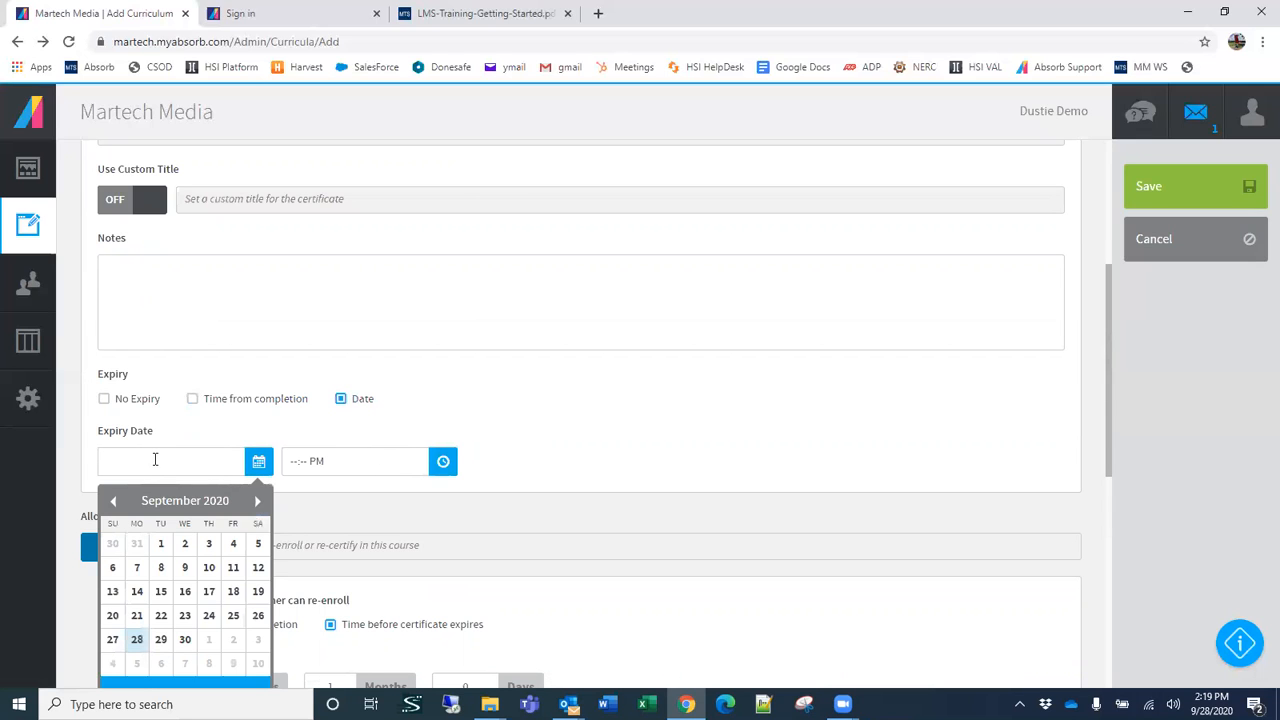
left_click(258, 502)
left_click(258, 502)
left_click(258, 502)
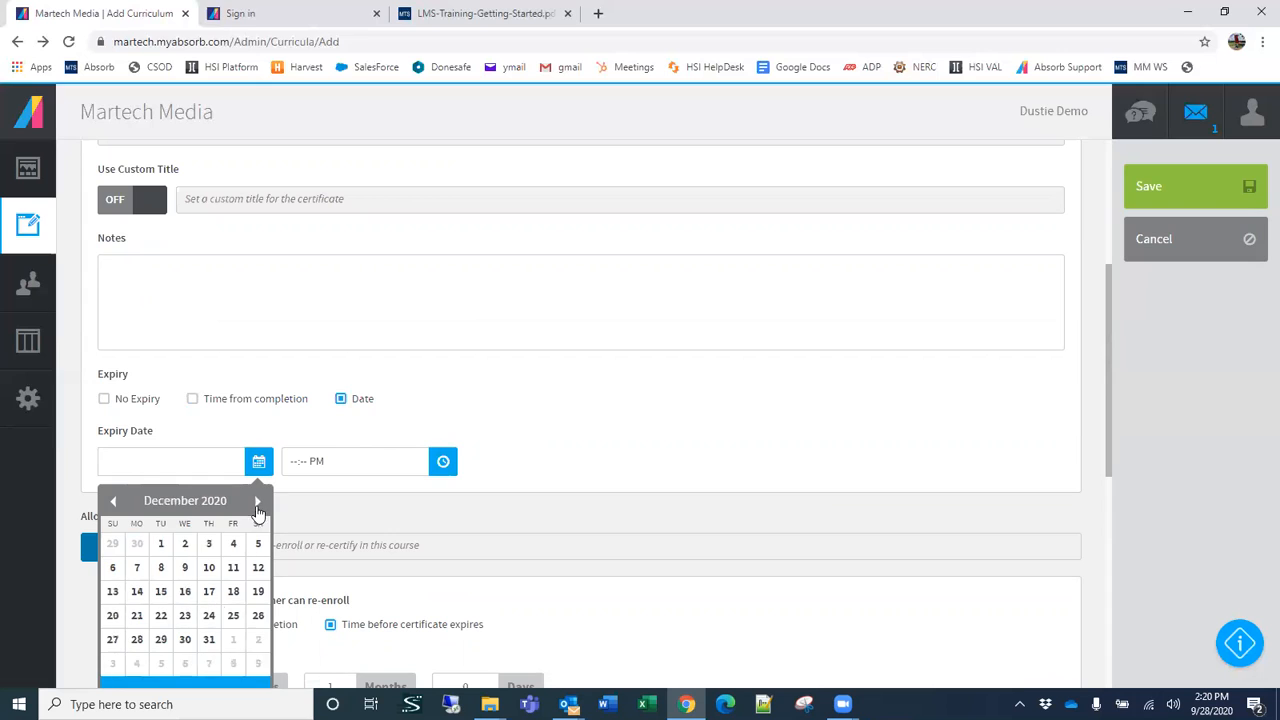
left_click(209, 641)
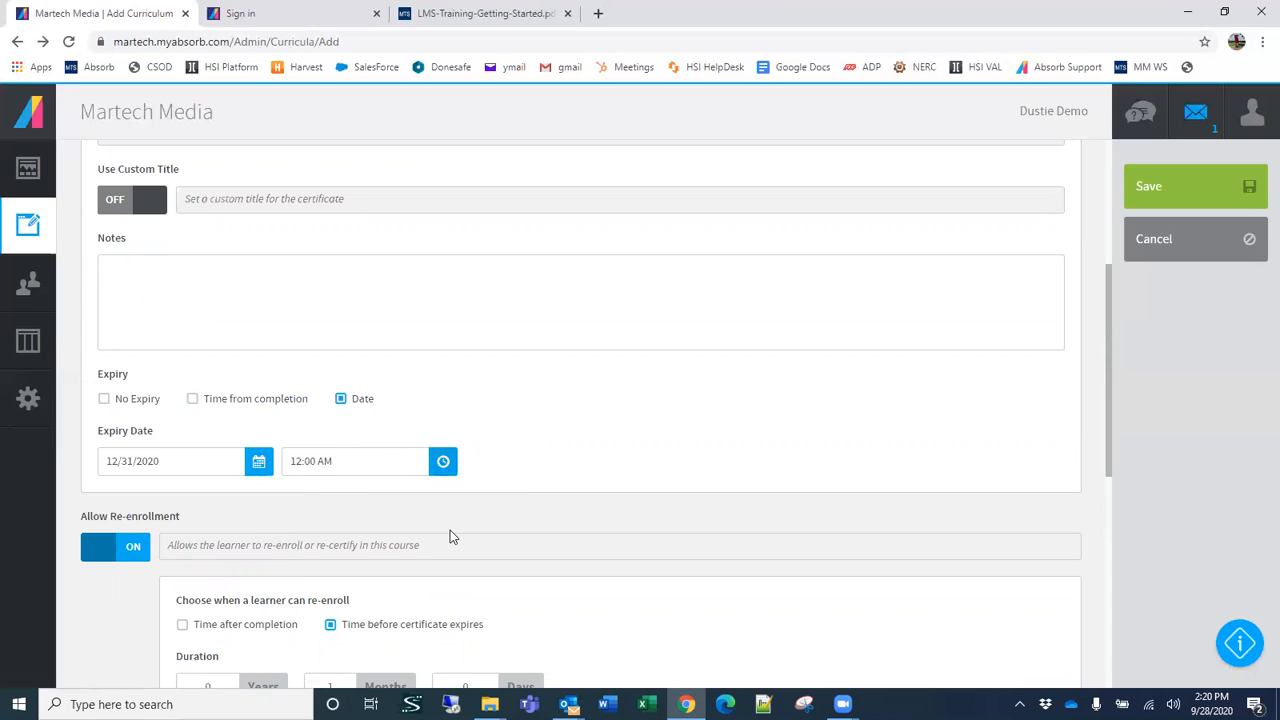
Step: In the curriculum's message settings, turn off the completion email and turn on the nudge email
scroll(449, 534, "up", 4)
scroll(443, 537, "down", 1)
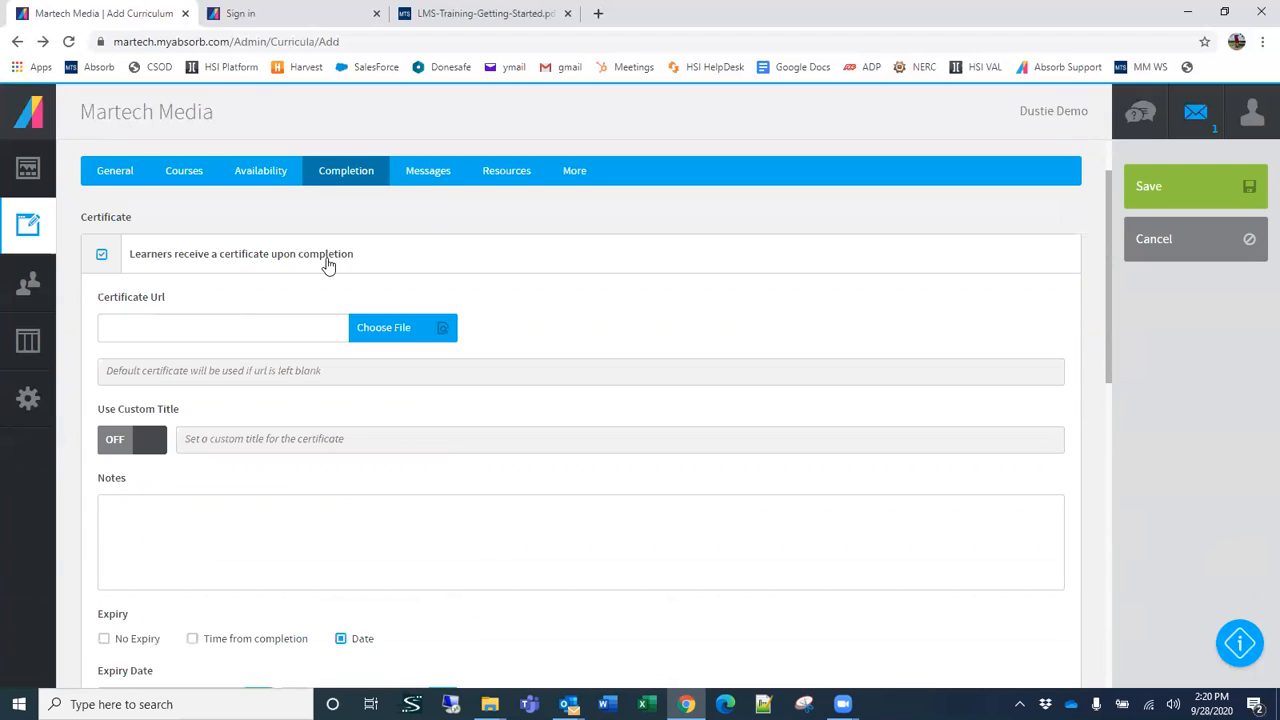
left_click(432, 176)
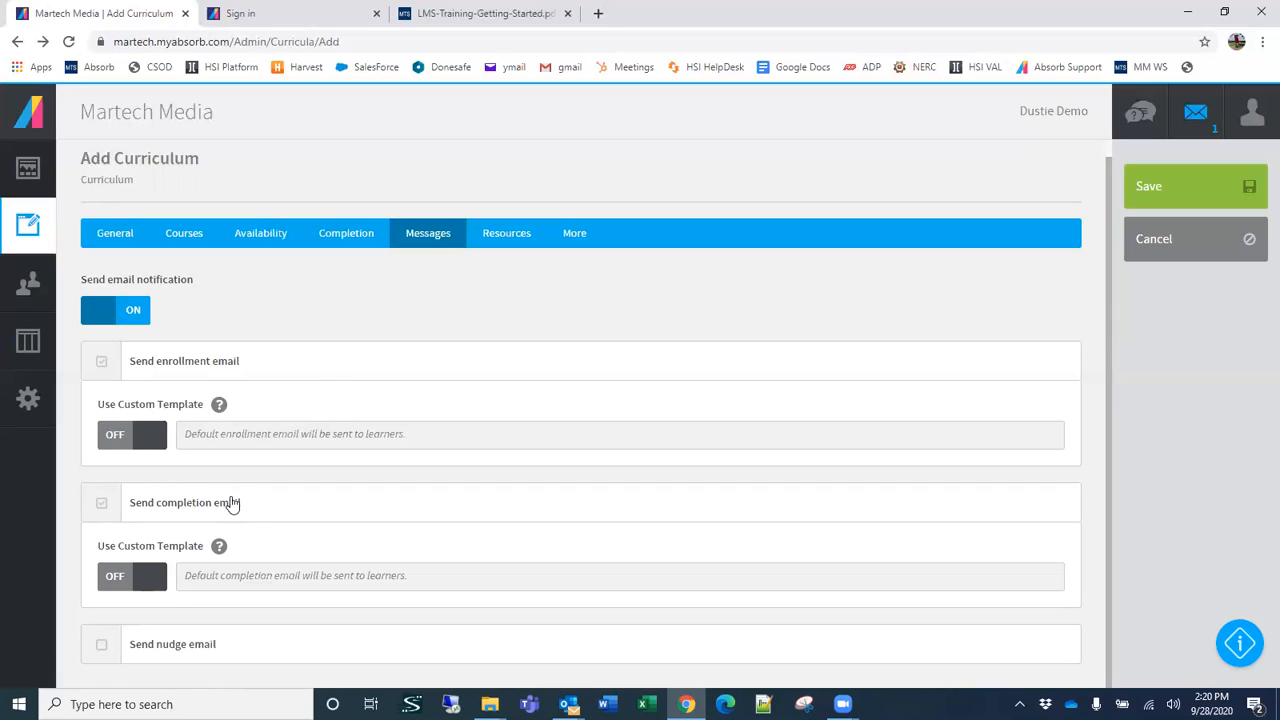
left_click(102, 506)
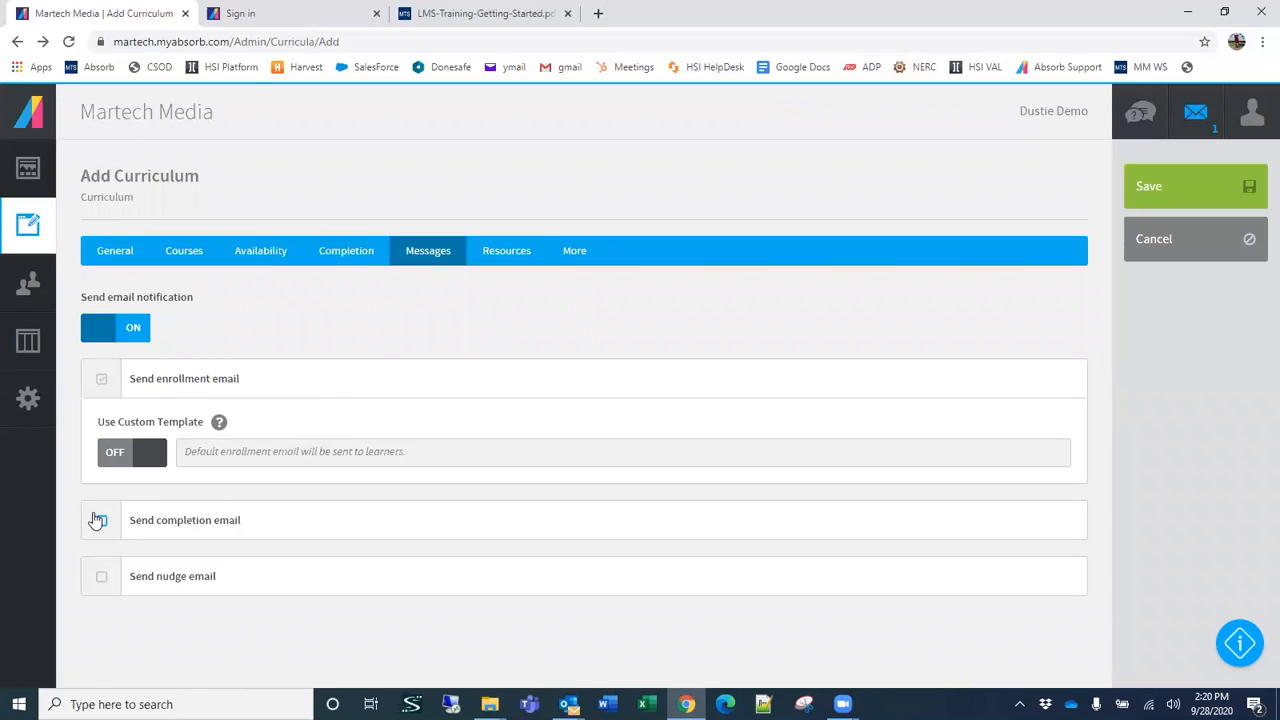
left_click(102, 580)
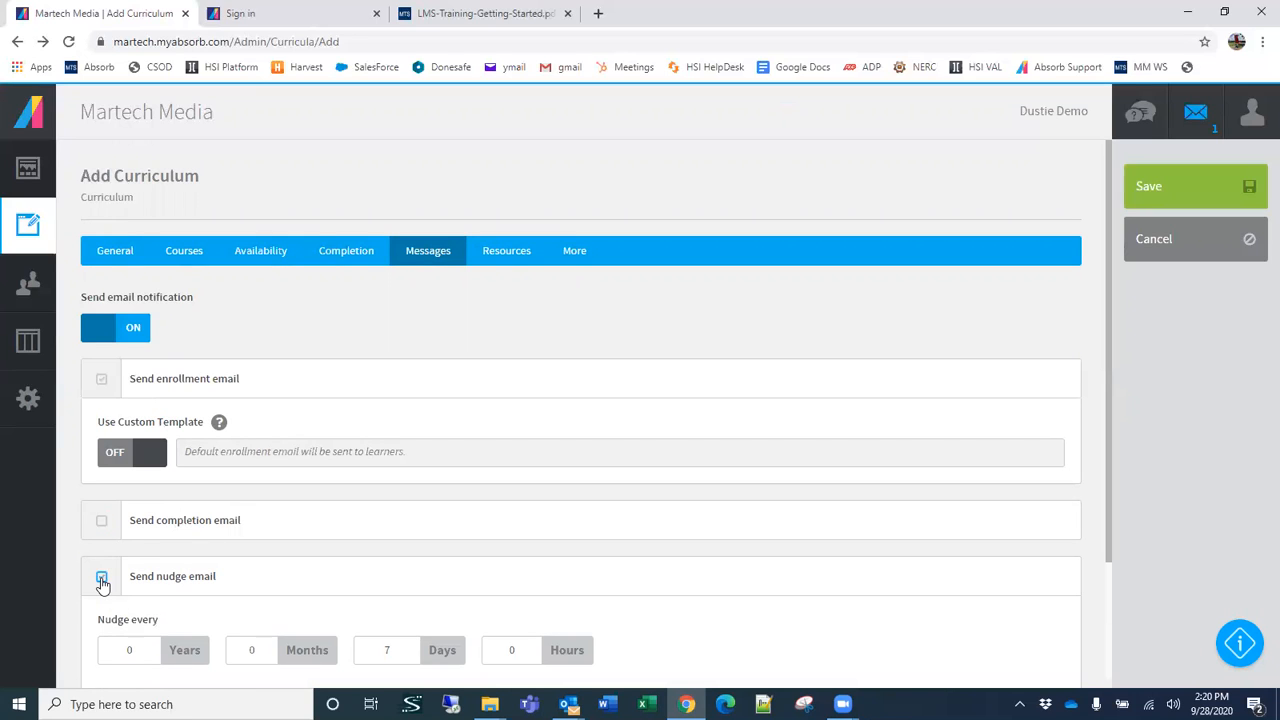
Step: Set the nudge email to repeat every 1 month and 0 days, with a maximum of 2 nudges
scroll(220, 550, "down", 2)
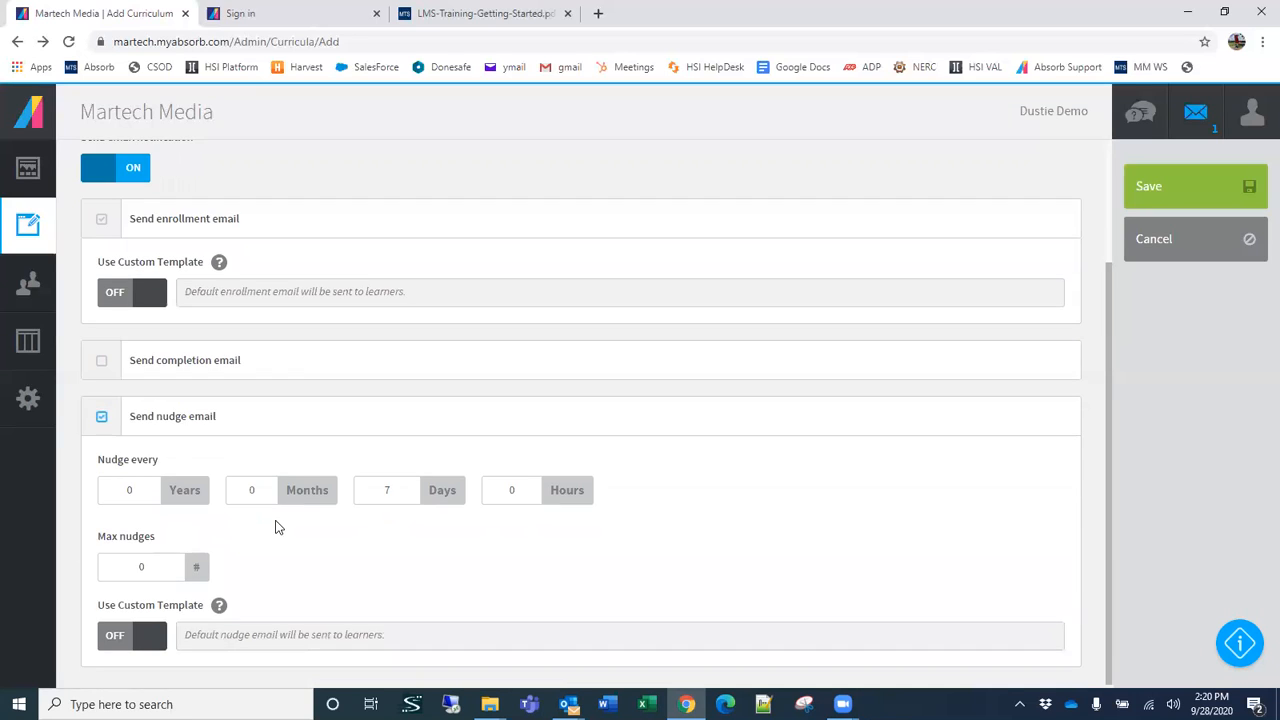
left_click(384, 490)
key("BackSpace")
left_click(264, 490)
key("BackSpace")
type("1")
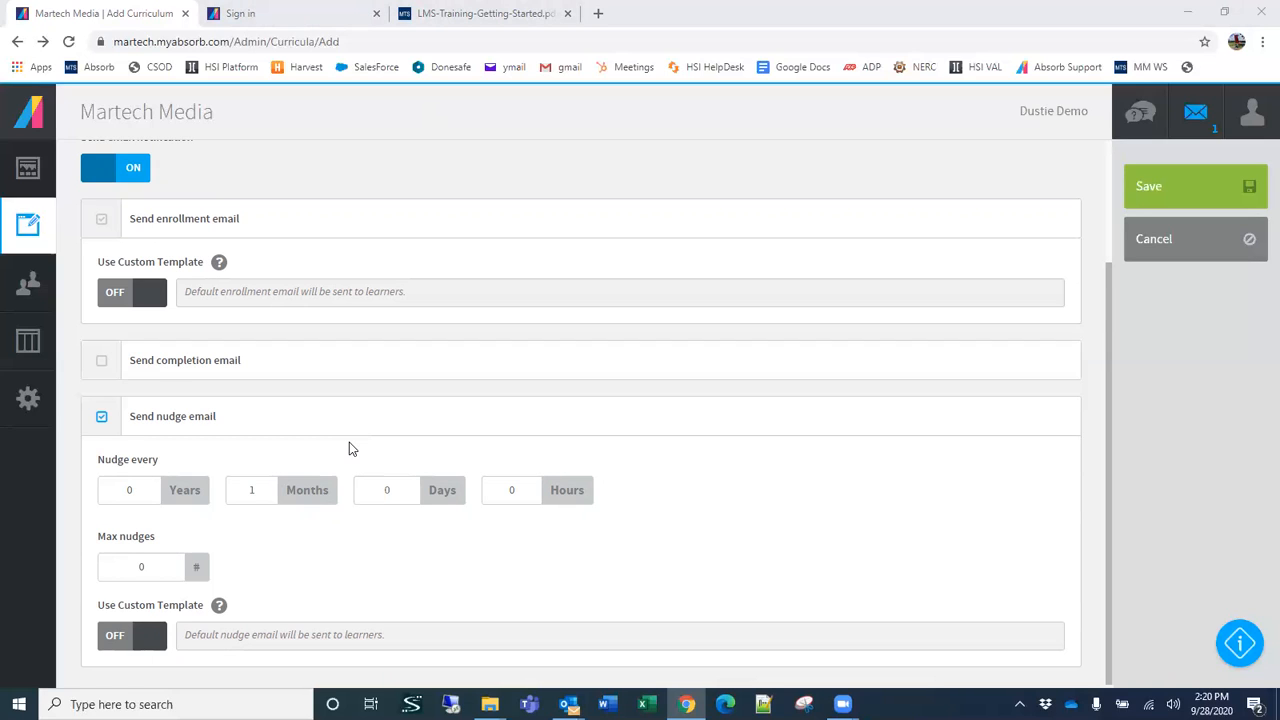
left_click_drag(134, 559, 155, 563)
type("2")
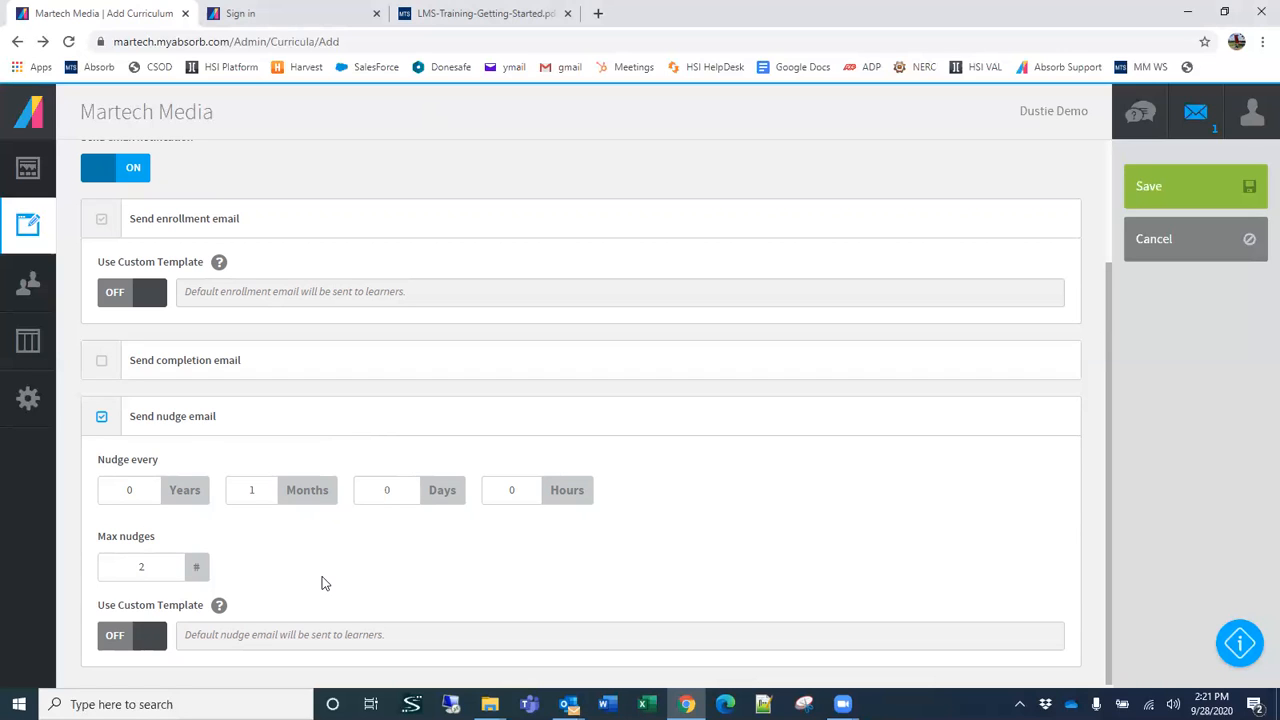
Step: Turn on the custom template for the nudge email and view its message body and recipient options
scroll(304, 561, "down", 1)
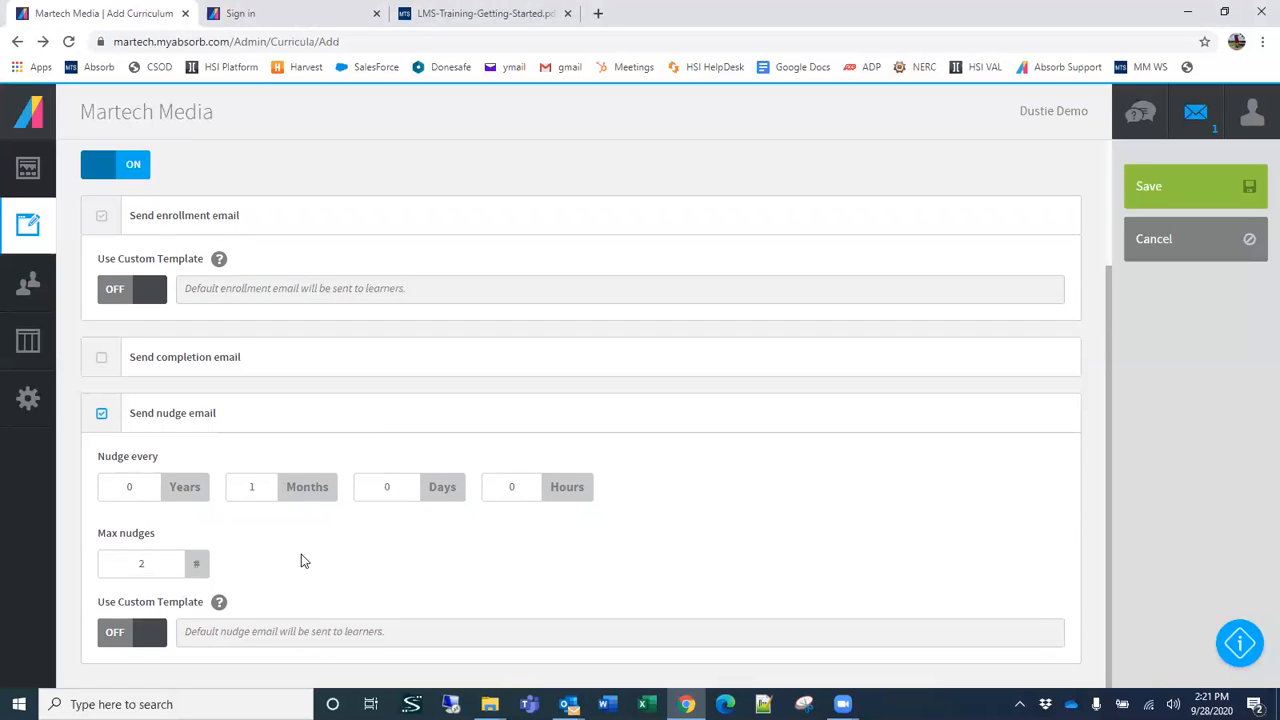
left_click(137, 640)
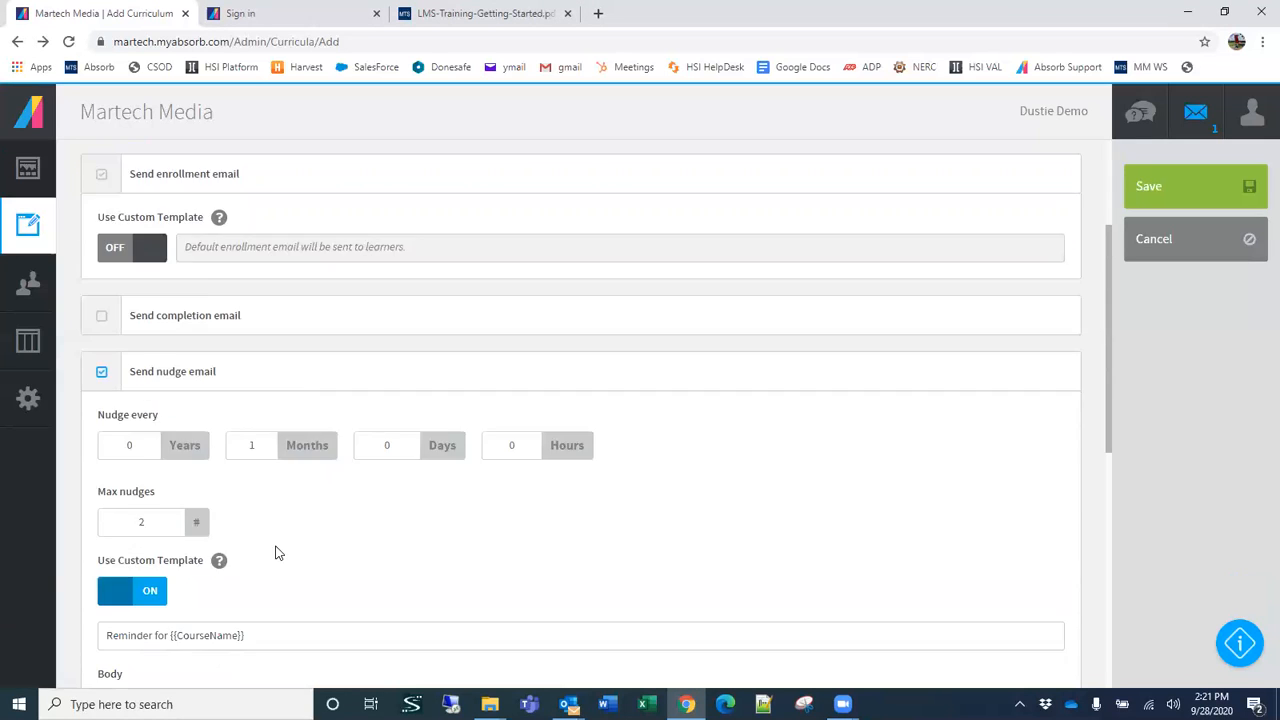
scroll(280, 570, "down", 5)
scroll(275, 545, "down", 1)
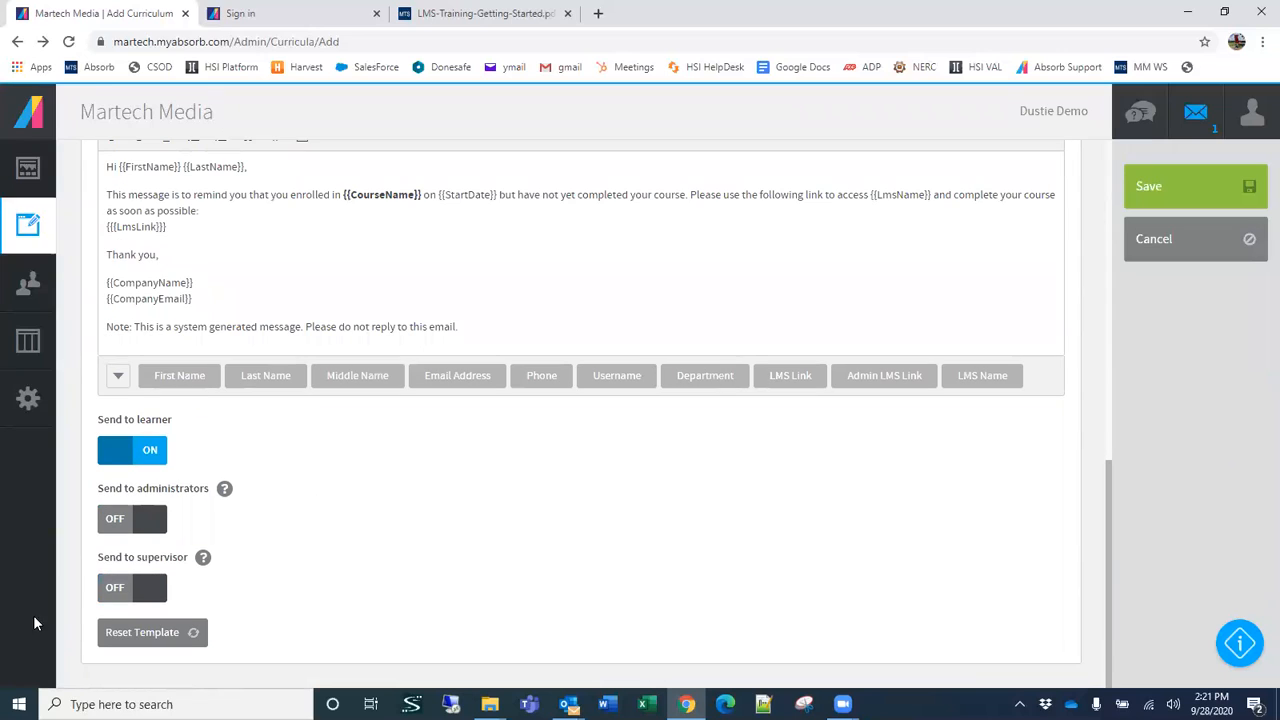
Step: Try sending the nudge email to administrators and the supervisor as well
left_click(157, 519)
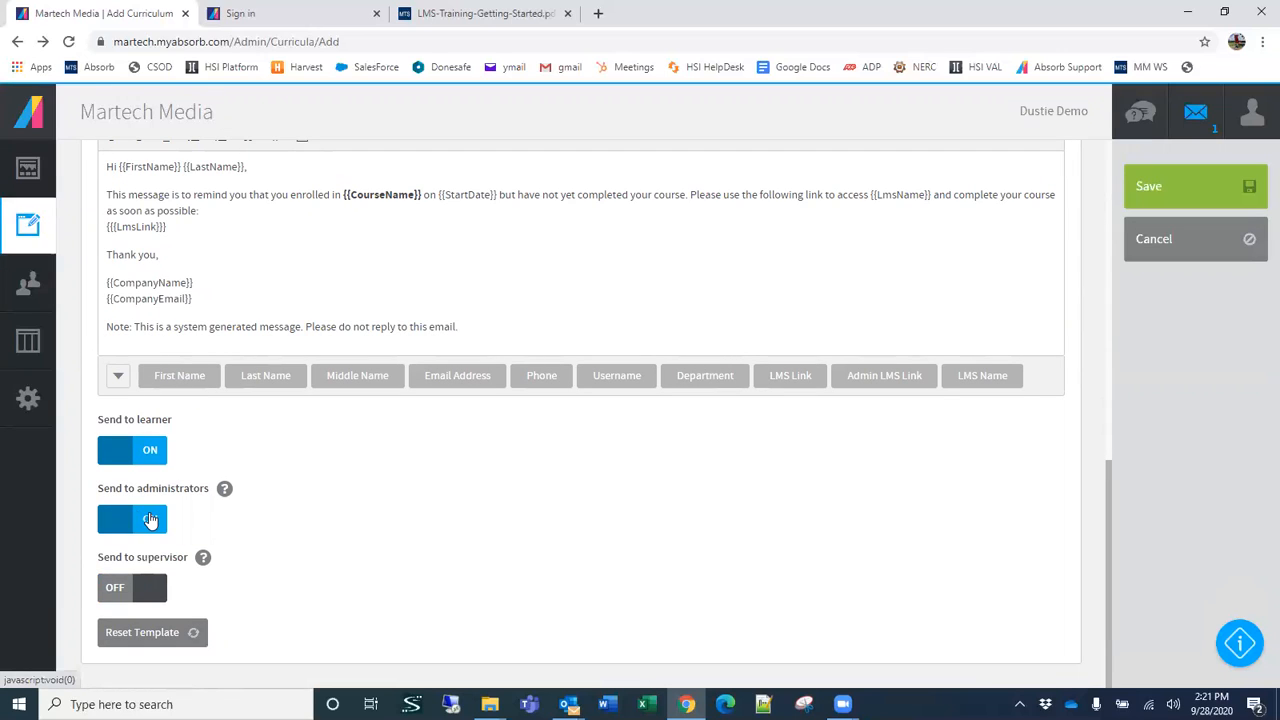
left_click(150, 588)
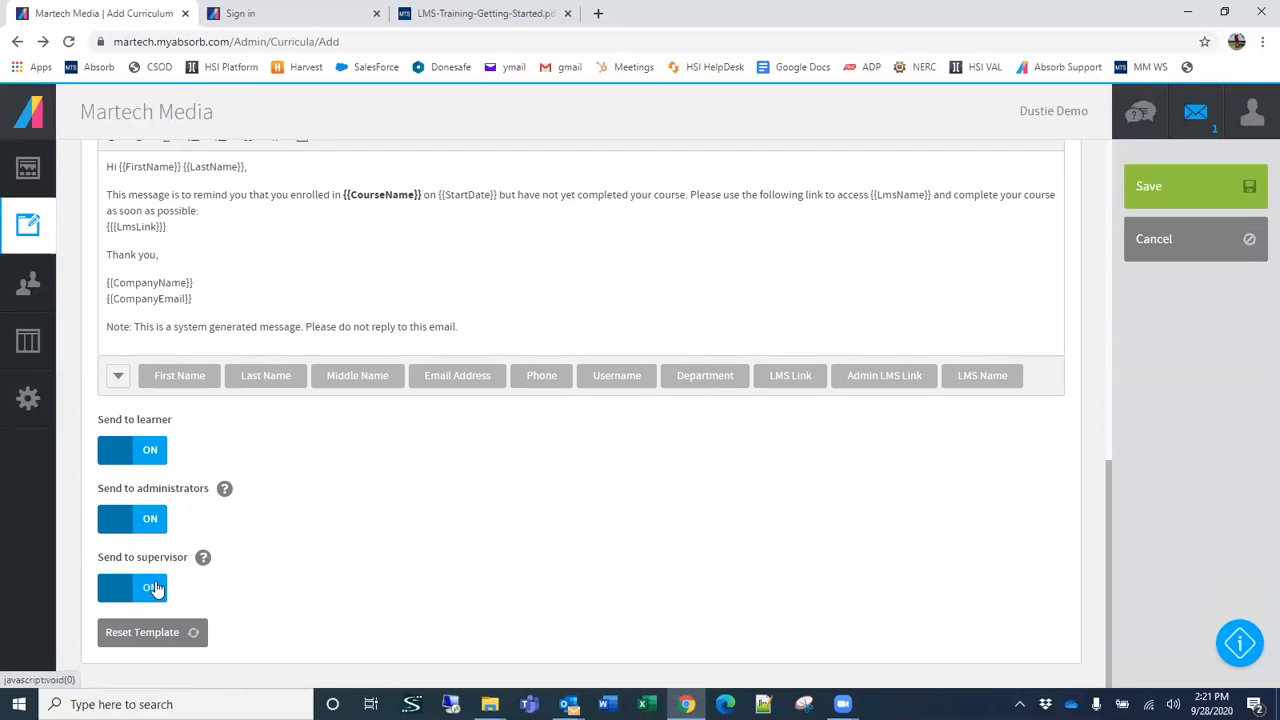
left_click(155, 590)
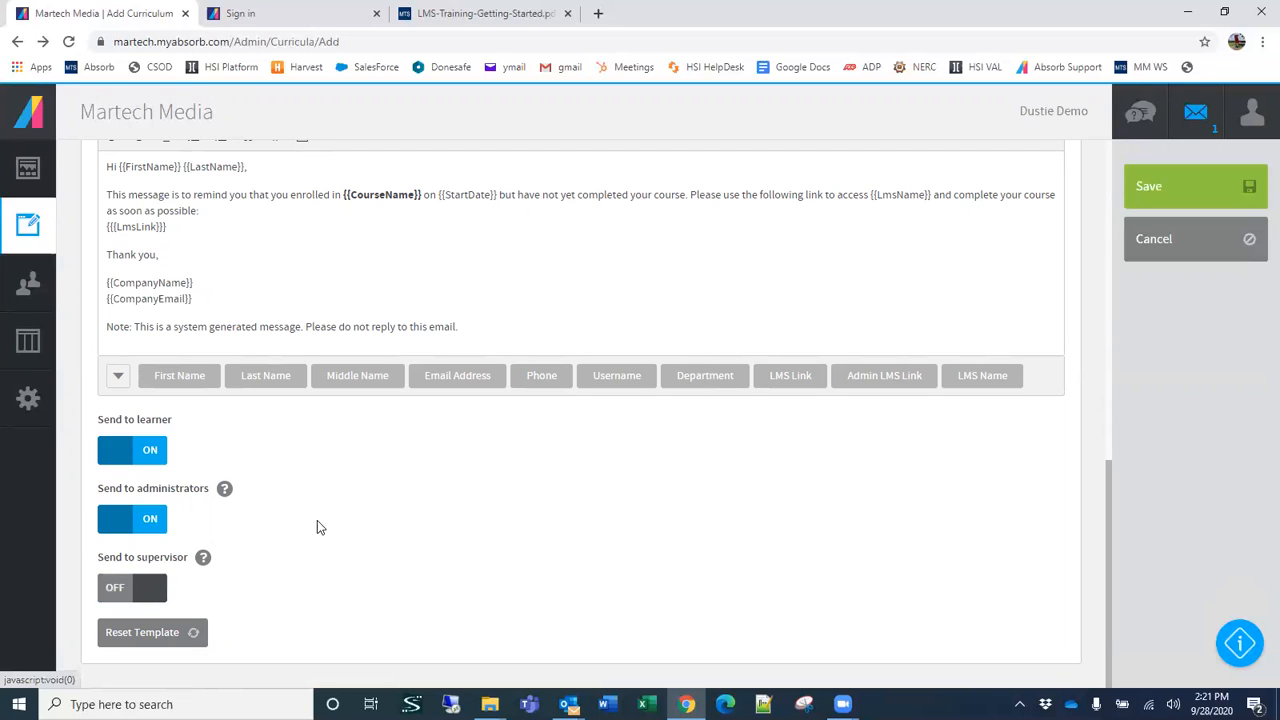
scroll(317, 522, "up", 1)
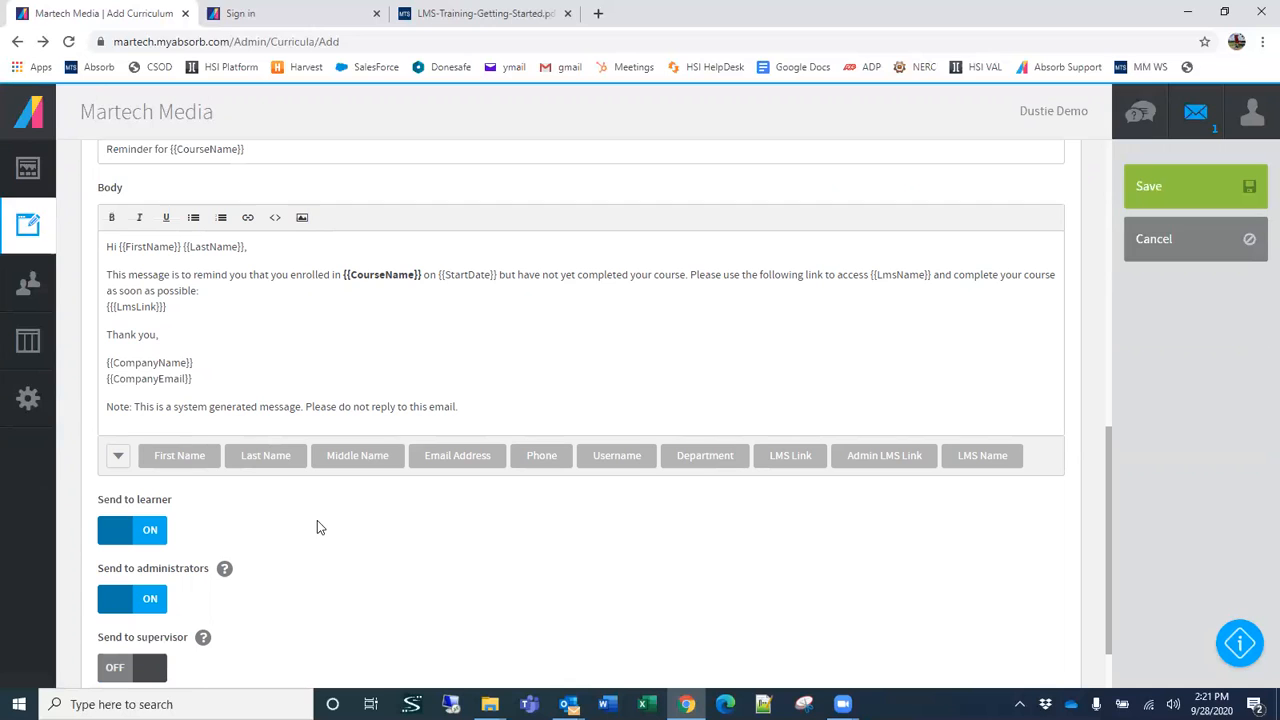
left_click(128, 603)
Step: Review the curriculum's Resources section and its additional settings, such as comments, content download, mobile app and course rating
scroll(814, 229, "up", 5)
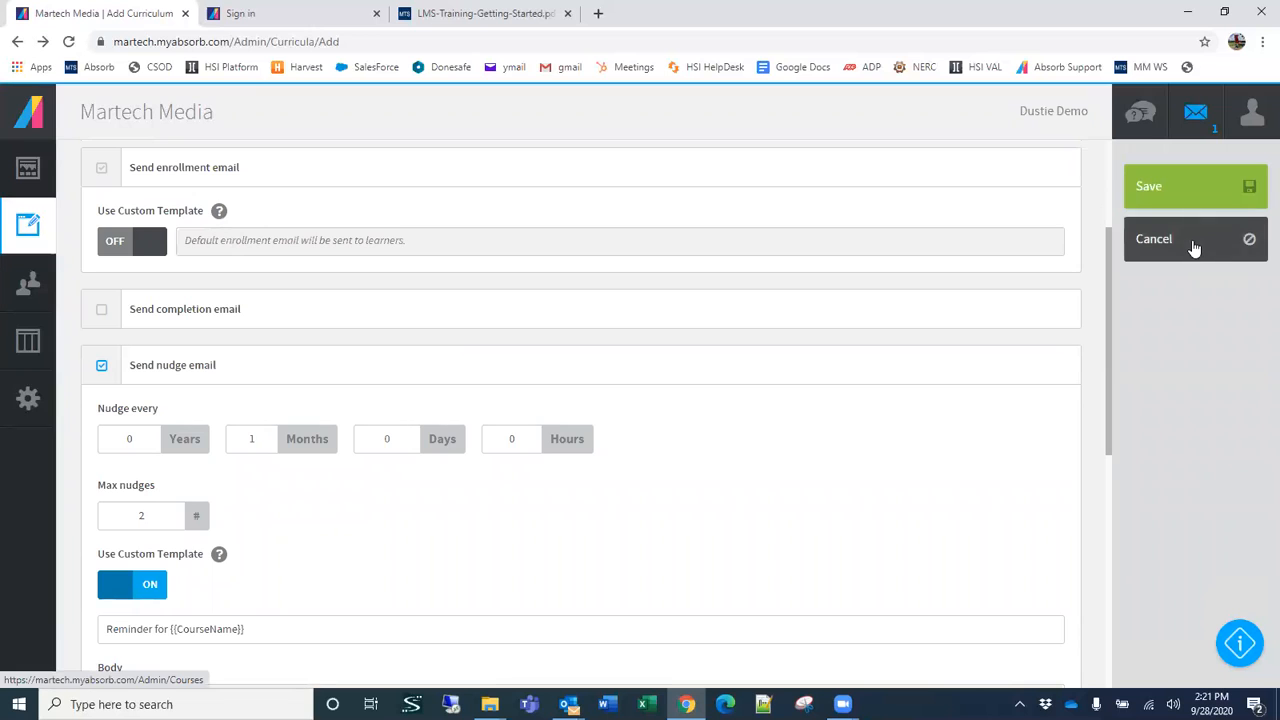
scroll(738, 280, "up", 3)
left_click(508, 258)
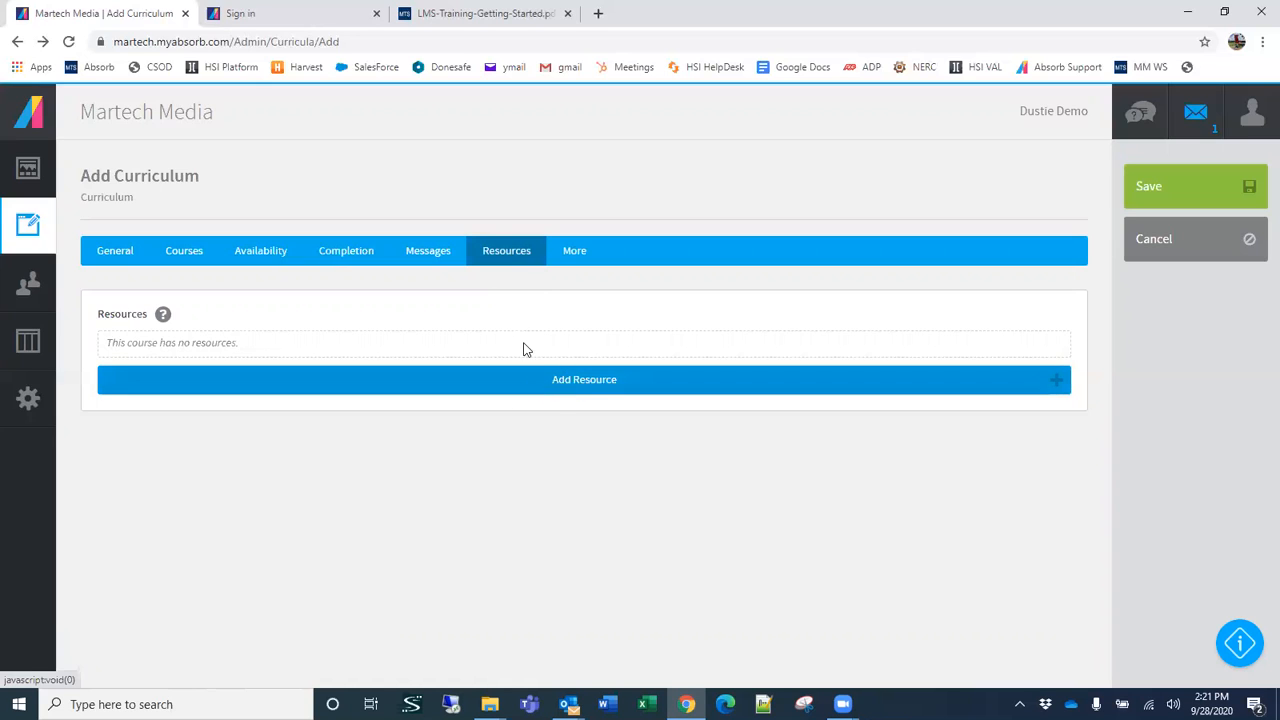
left_click(567, 255)
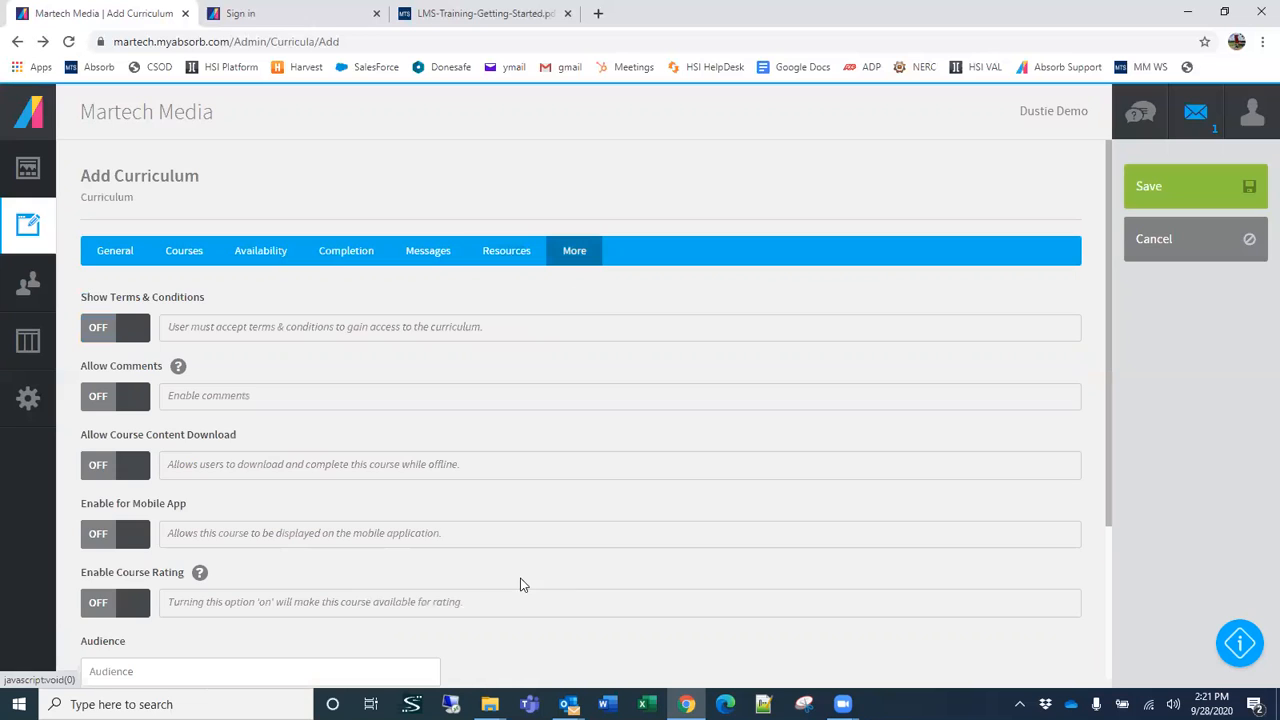
scroll(514, 516, "down", 3)
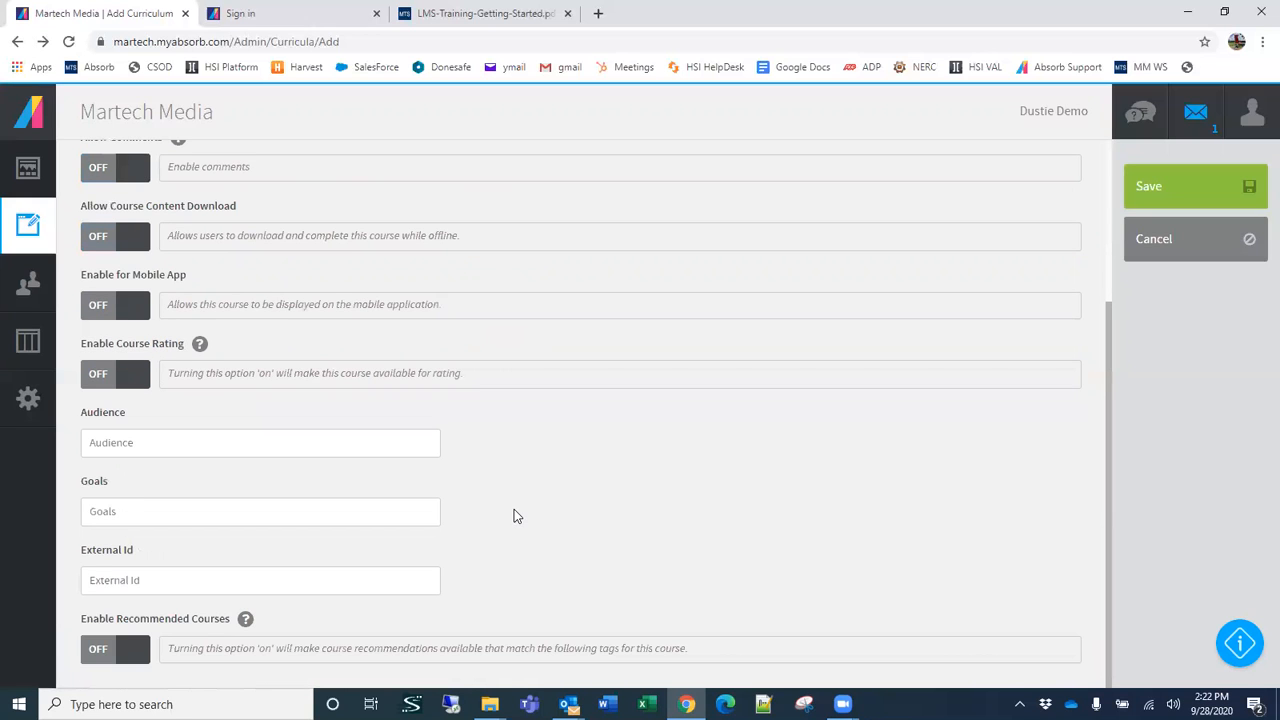
scroll(514, 516, "up", 3)
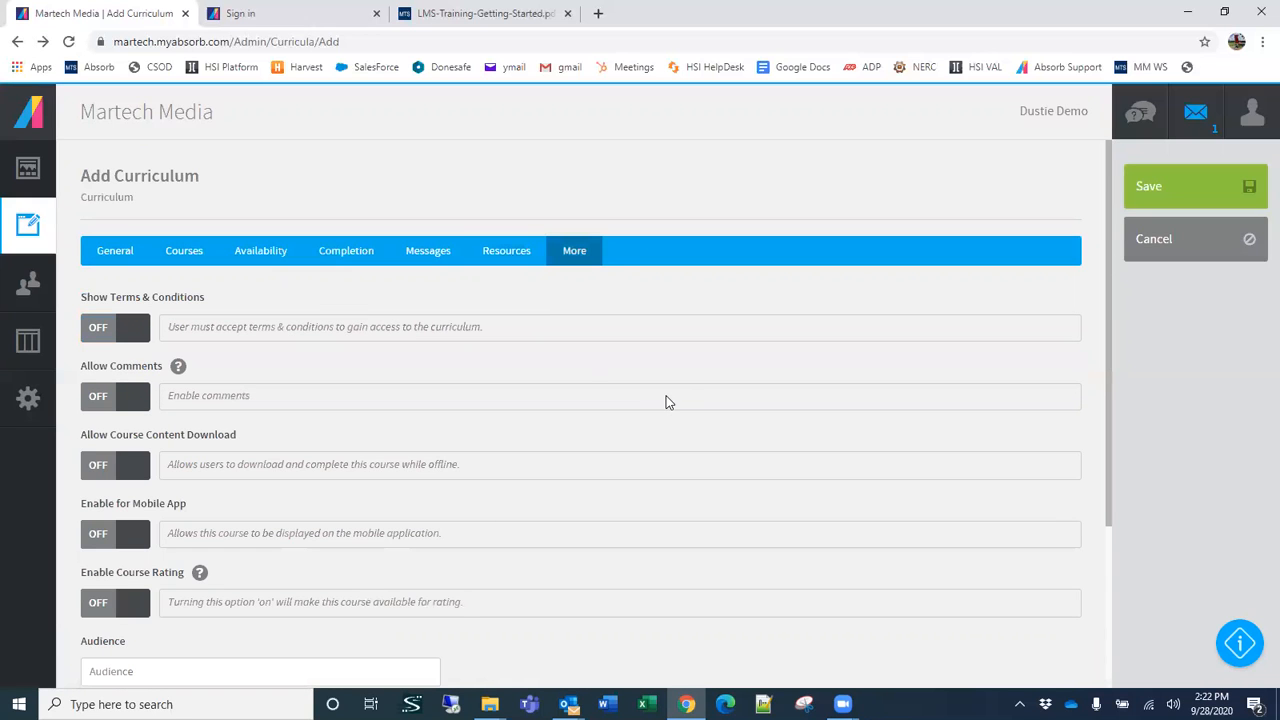
Step: Try requiring learners to accept terms and conditions to access the curriculum
left_click(134, 334)
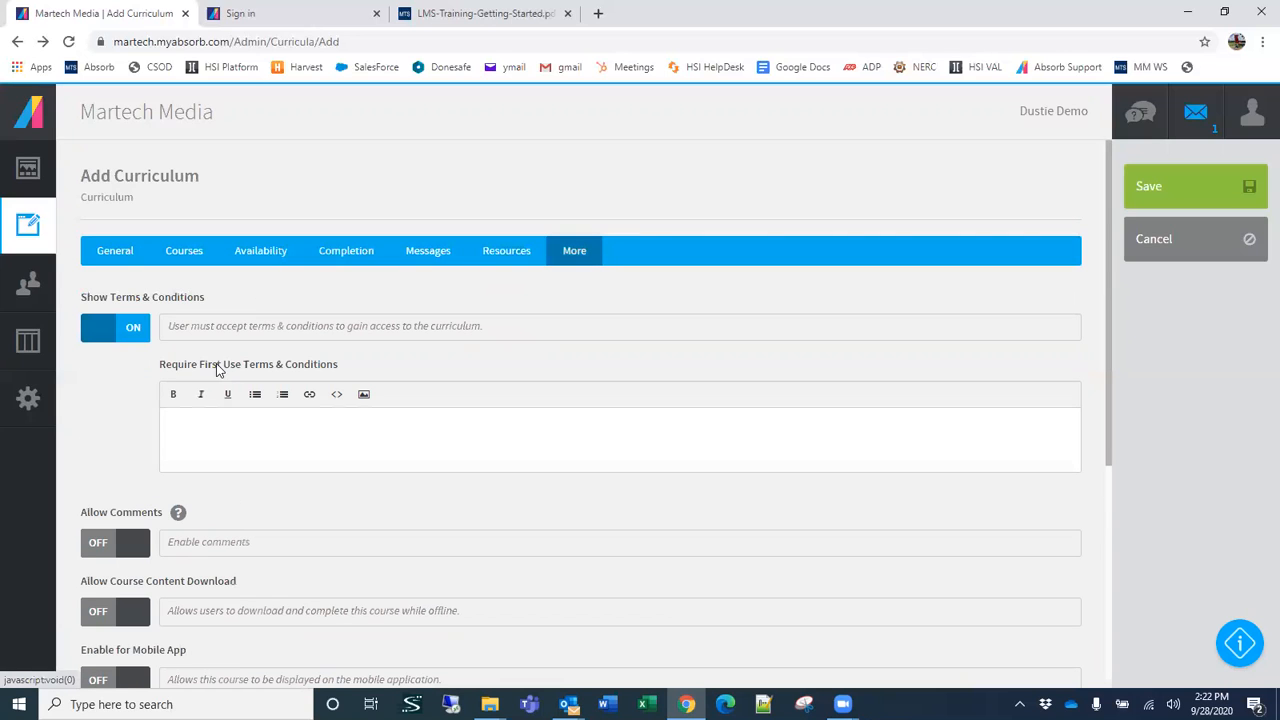
left_click(276, 432)
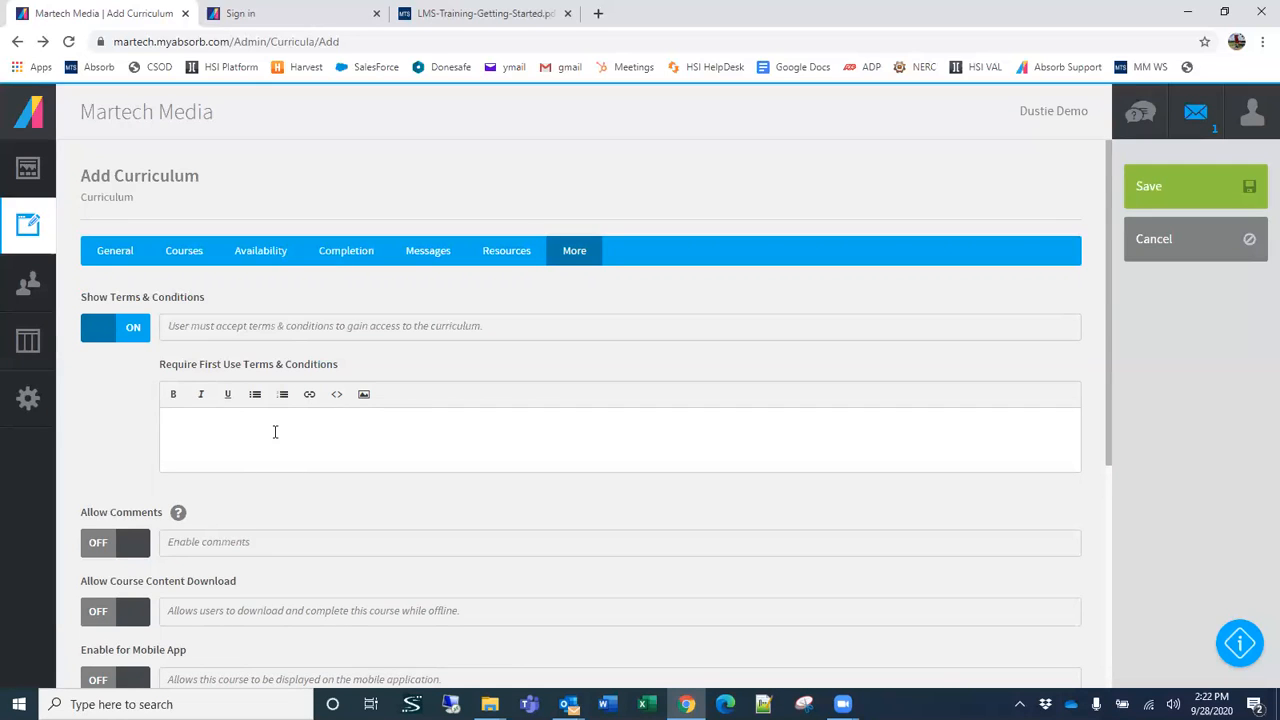
left_click(124, 332)
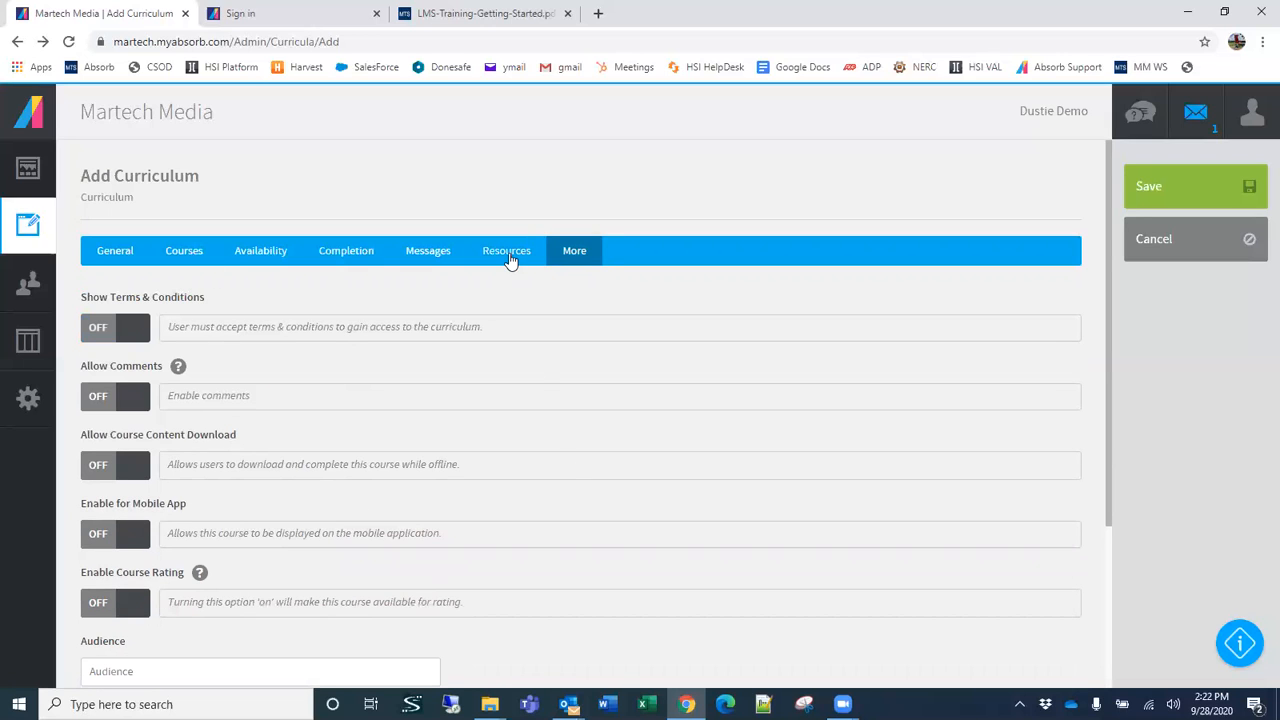
Step: Add a post enrollment to the curriculum that triggers when it is completed, with a delay of 2 days
left_click(509, 260)
left_click(425, 251)
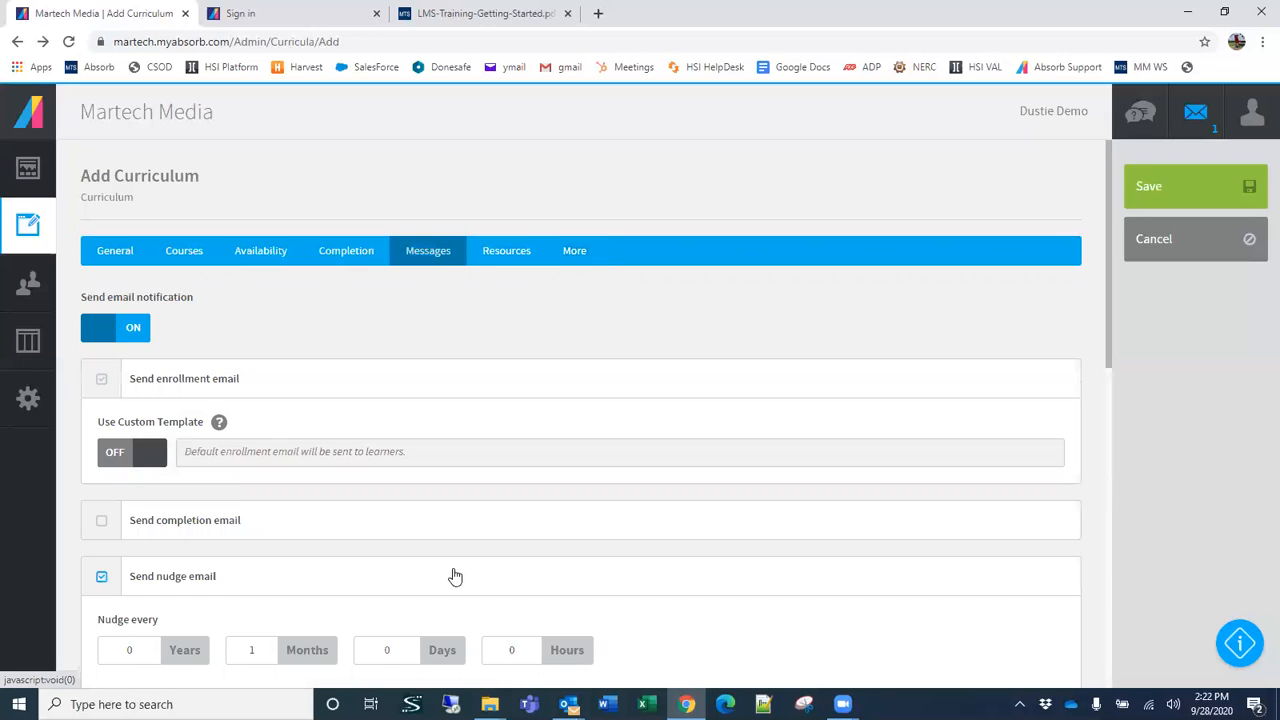
left_click(344, 251)
scroll(400, 380, "down", 10)
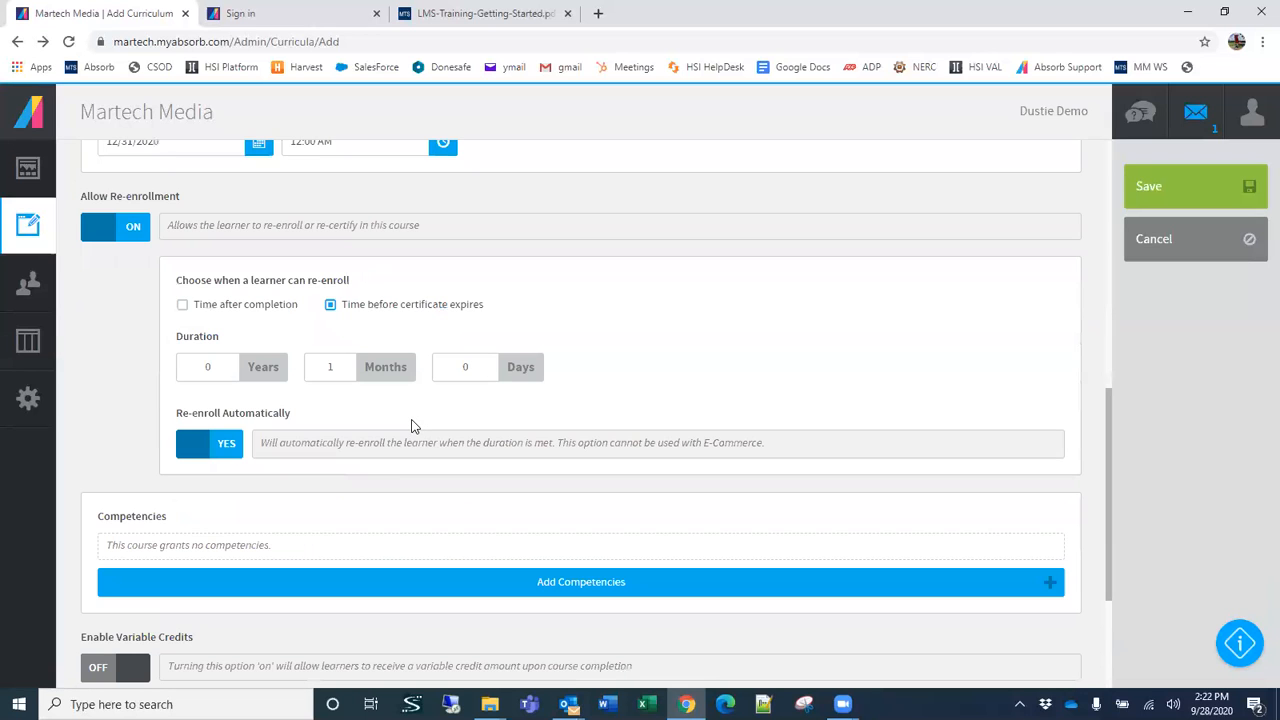
scroll(434, 423, "down", 3)
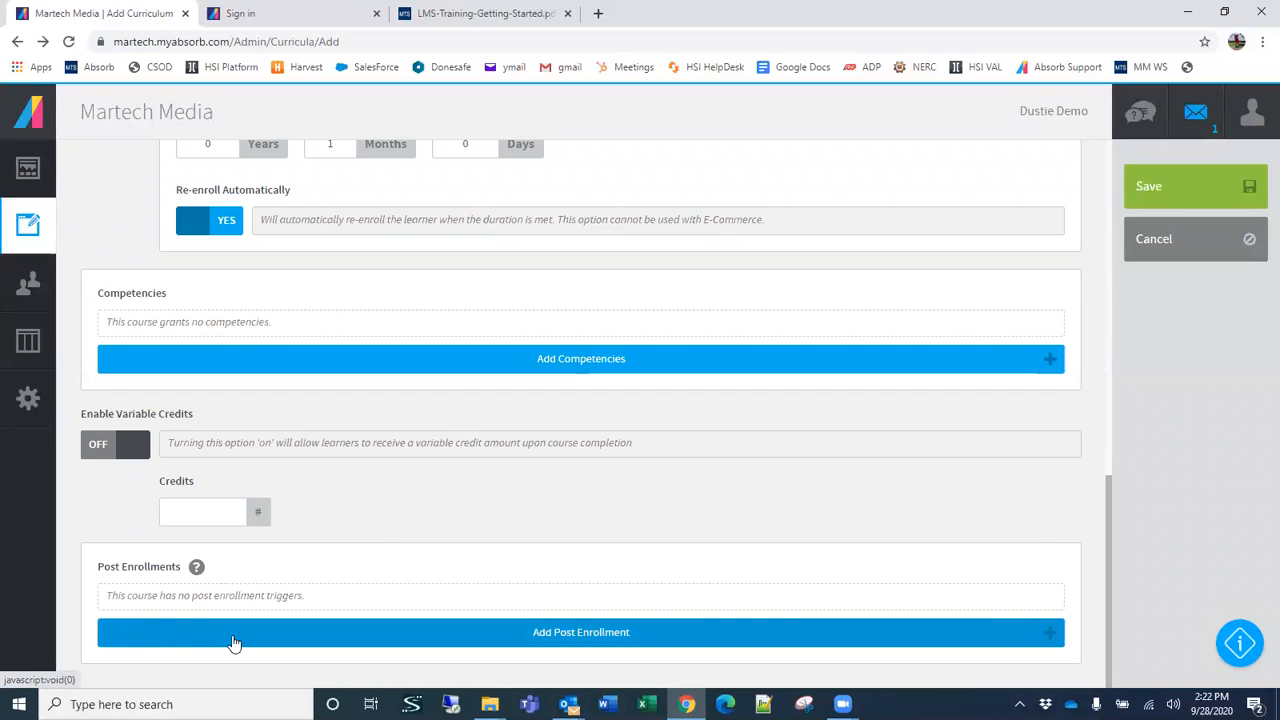
left_click(442, 641)
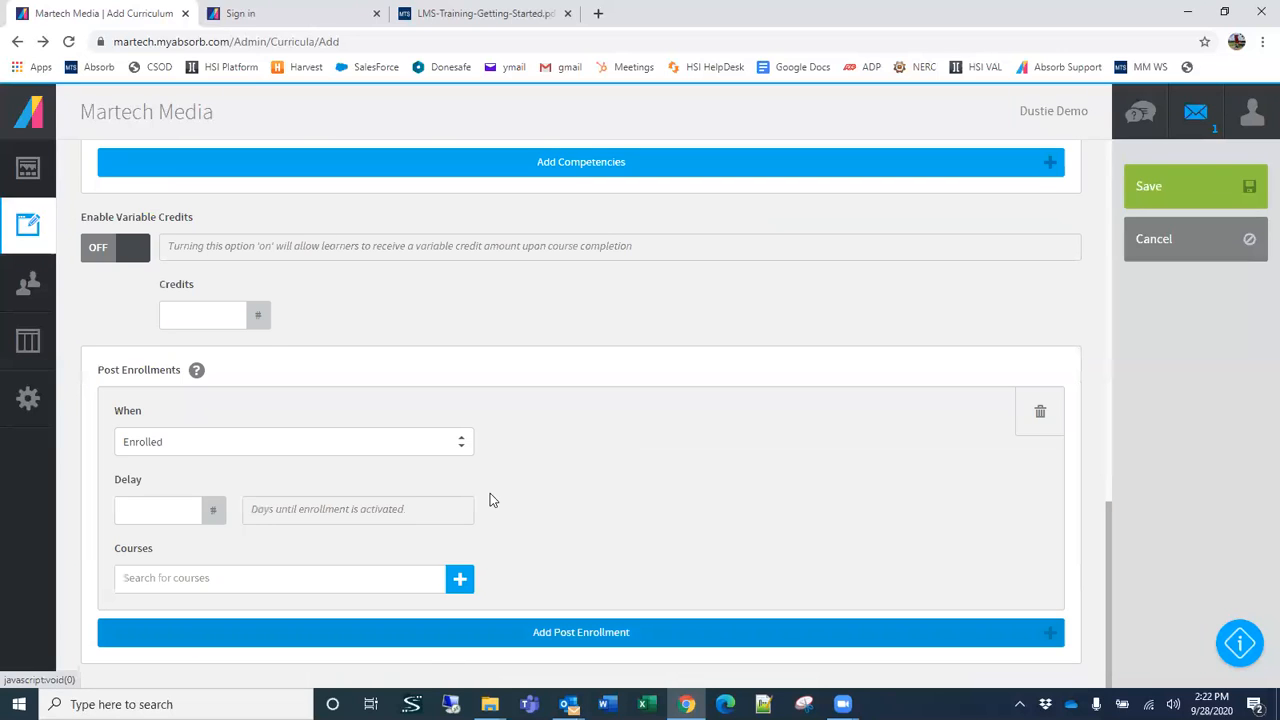
left_click(166, 447)
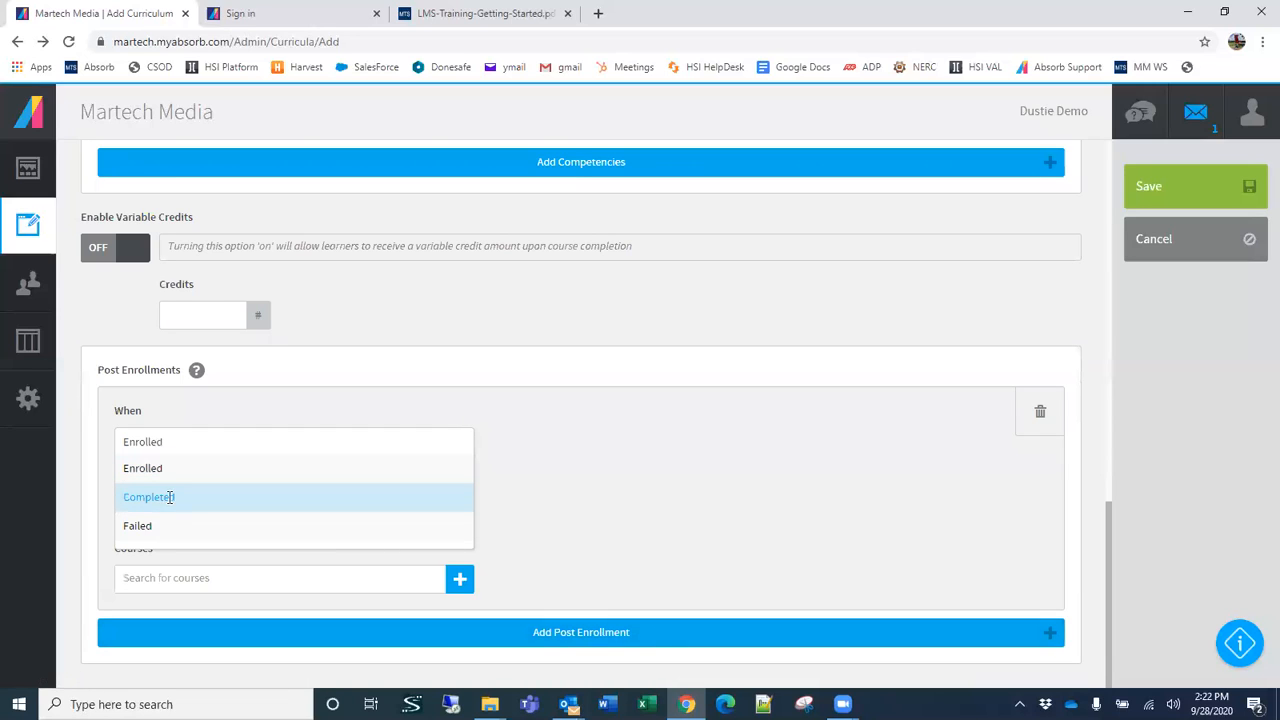
left_click(169, 498)
left_click(167, 509)
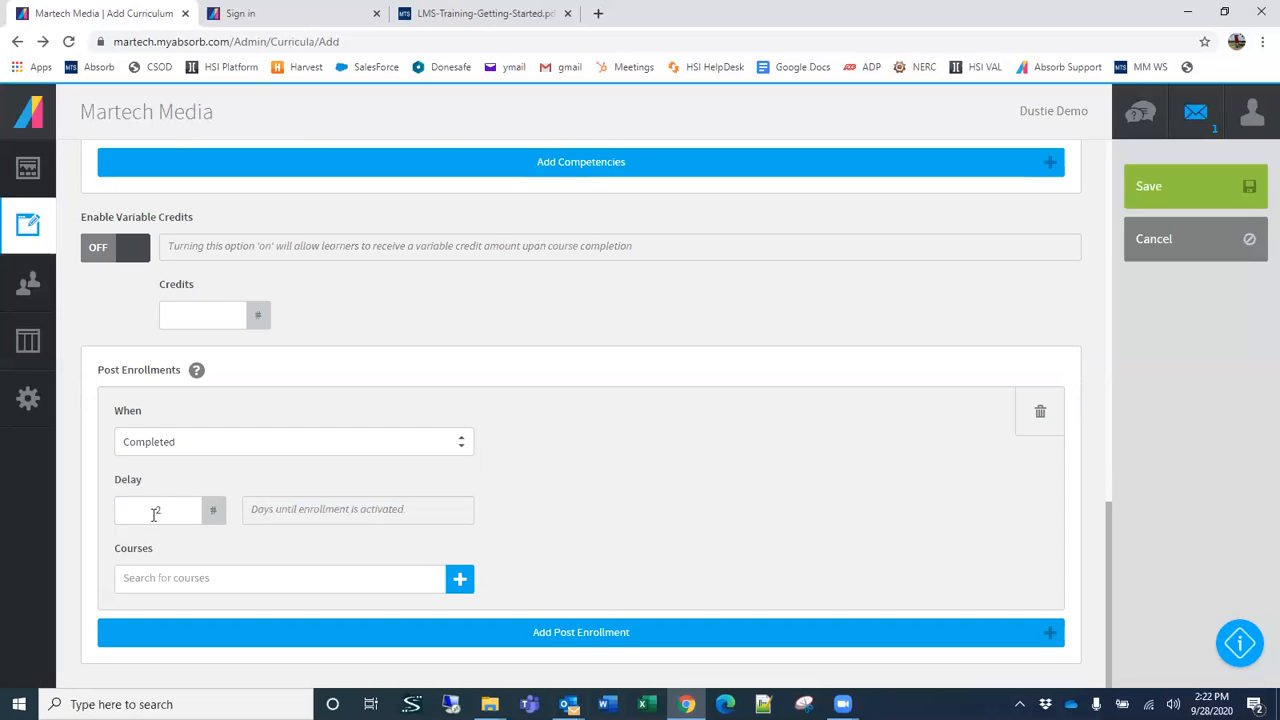
Step: Try LACSD - 101-01 Personal Protective Equipment and LACSD - 101-03 Respiratory Protection Program as post enrollment courses, and discard the unsaved curriculum
left_click(426, 586)
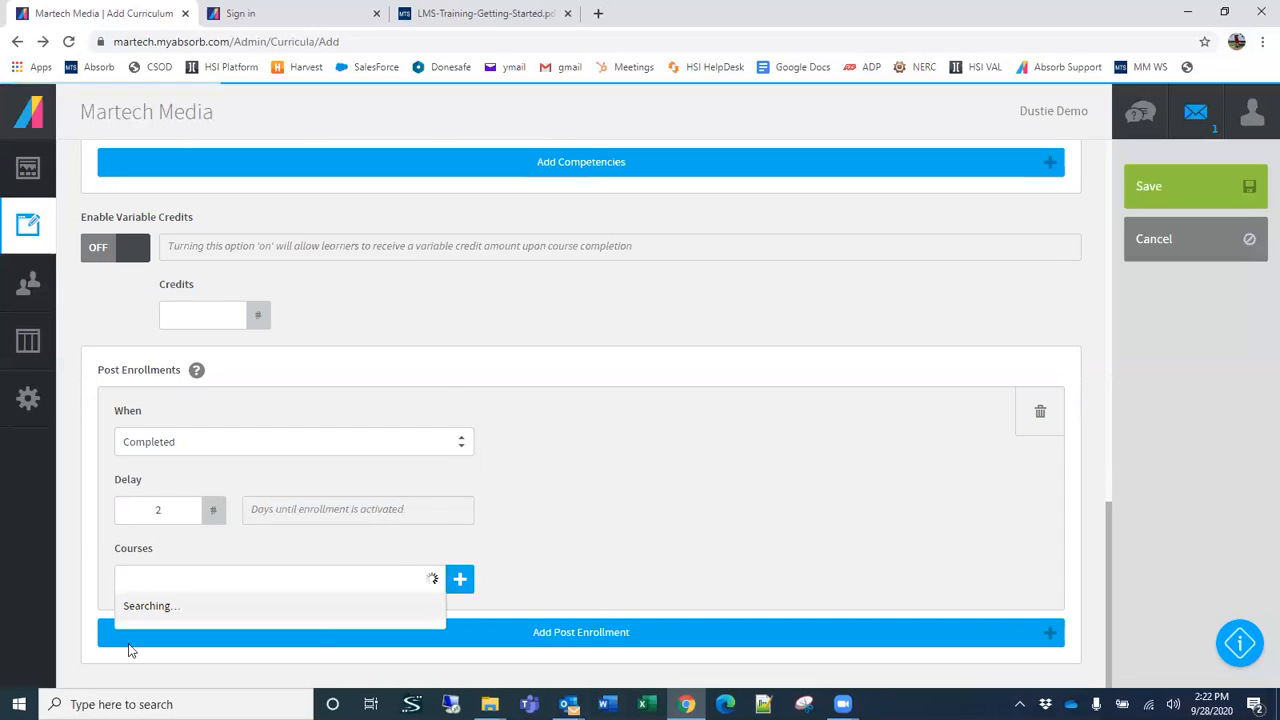
left_click(225, 438)
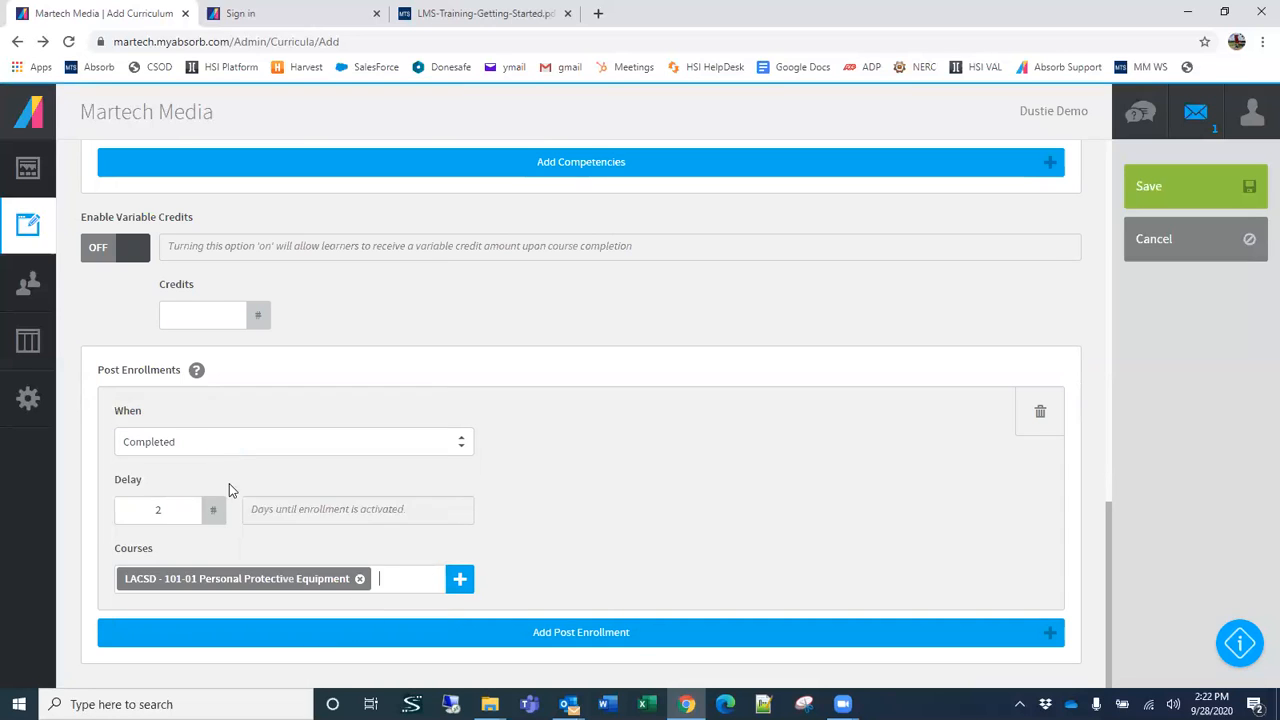
left_click(403, 575)
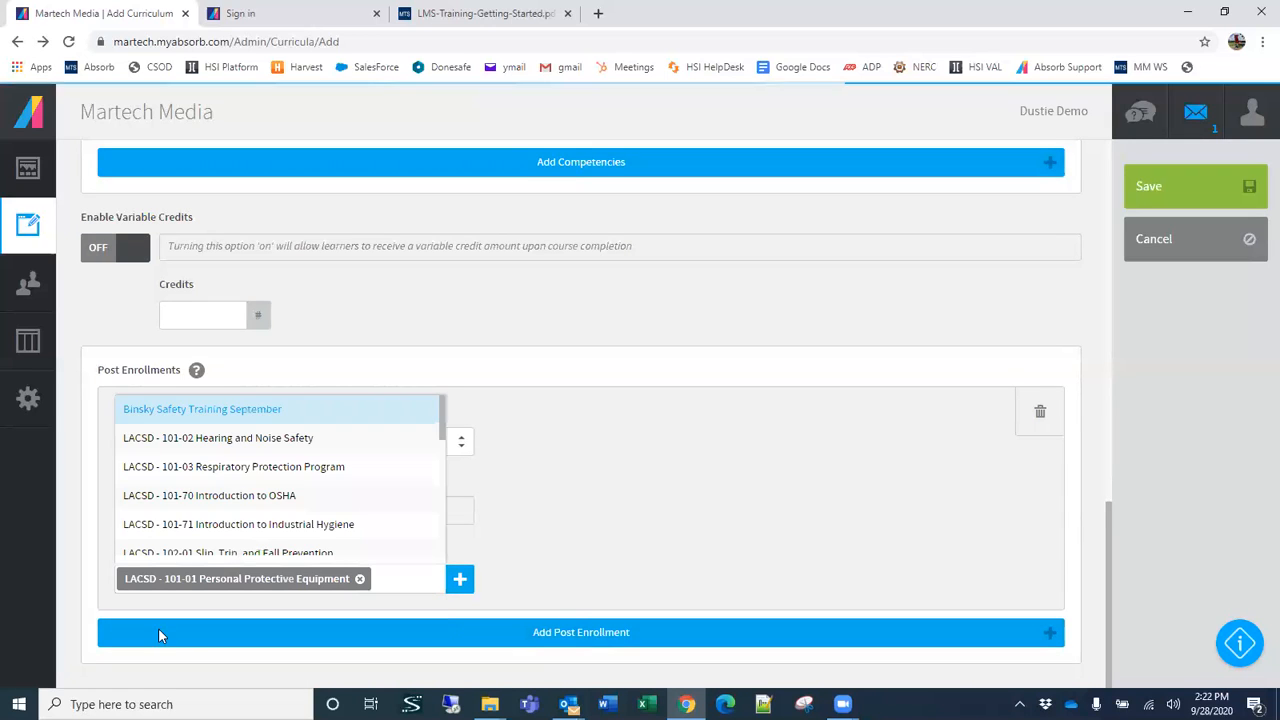
left_click(241, 463)
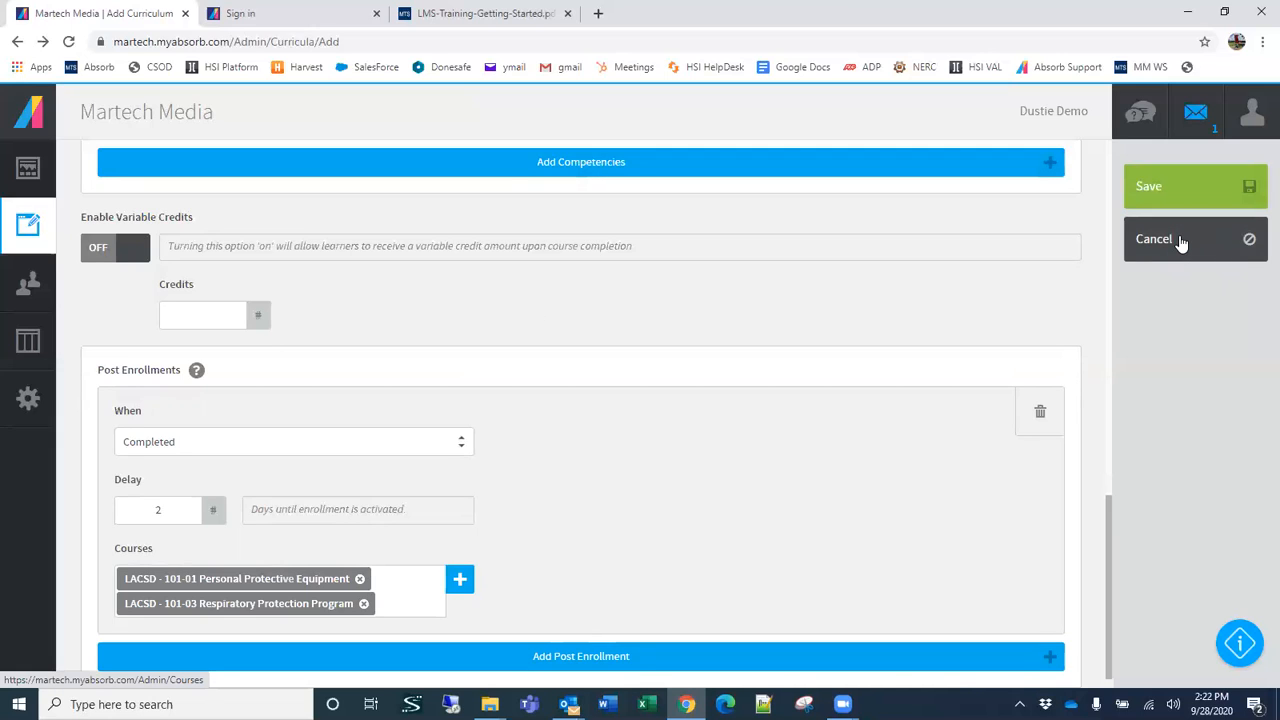
left_click(1213, 246)
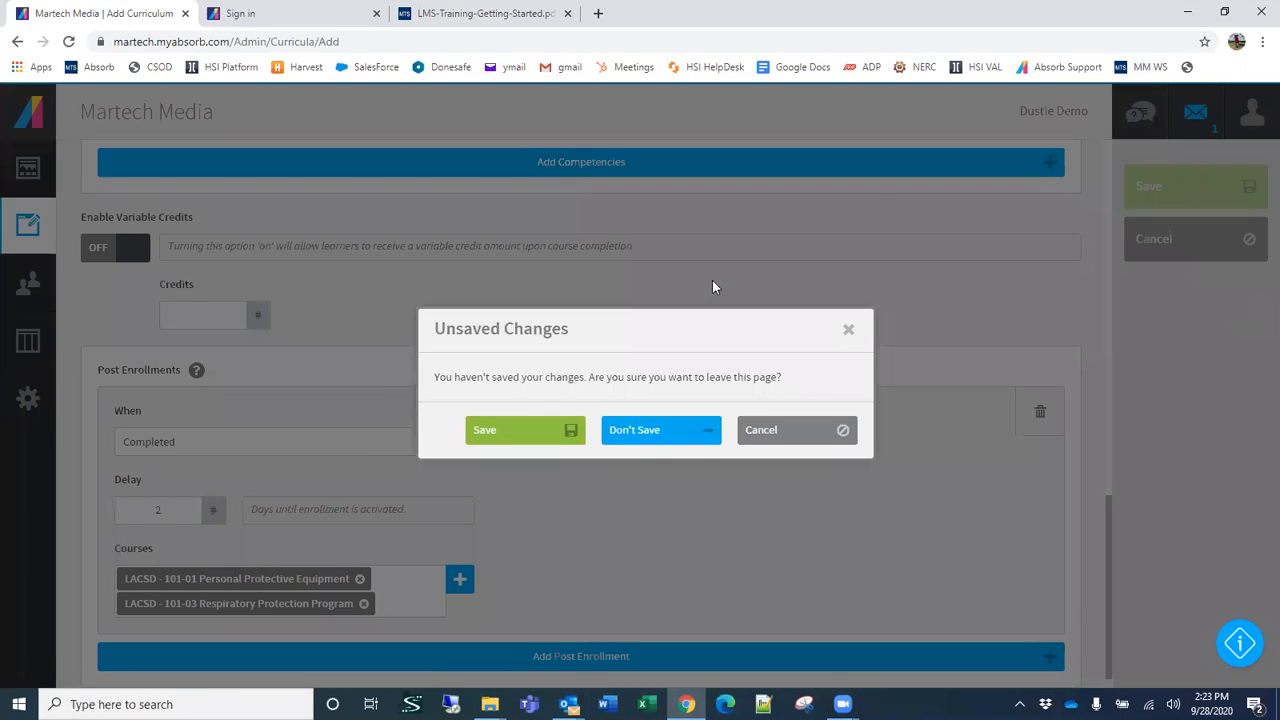
left_click(663, 441)
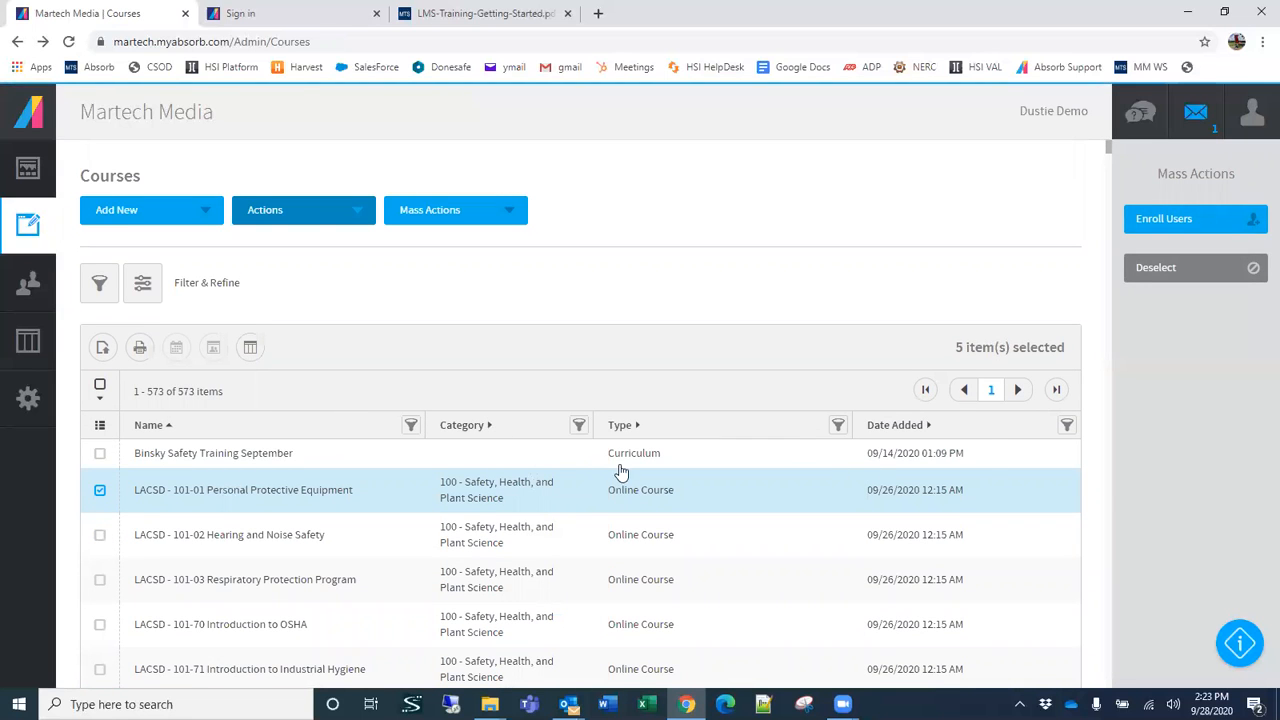
Step: Add LACSD - 101-02 Hearing and Noise Safety to the selected courses and view the course type filter choices, including Curriculum
left_click(99, 535)
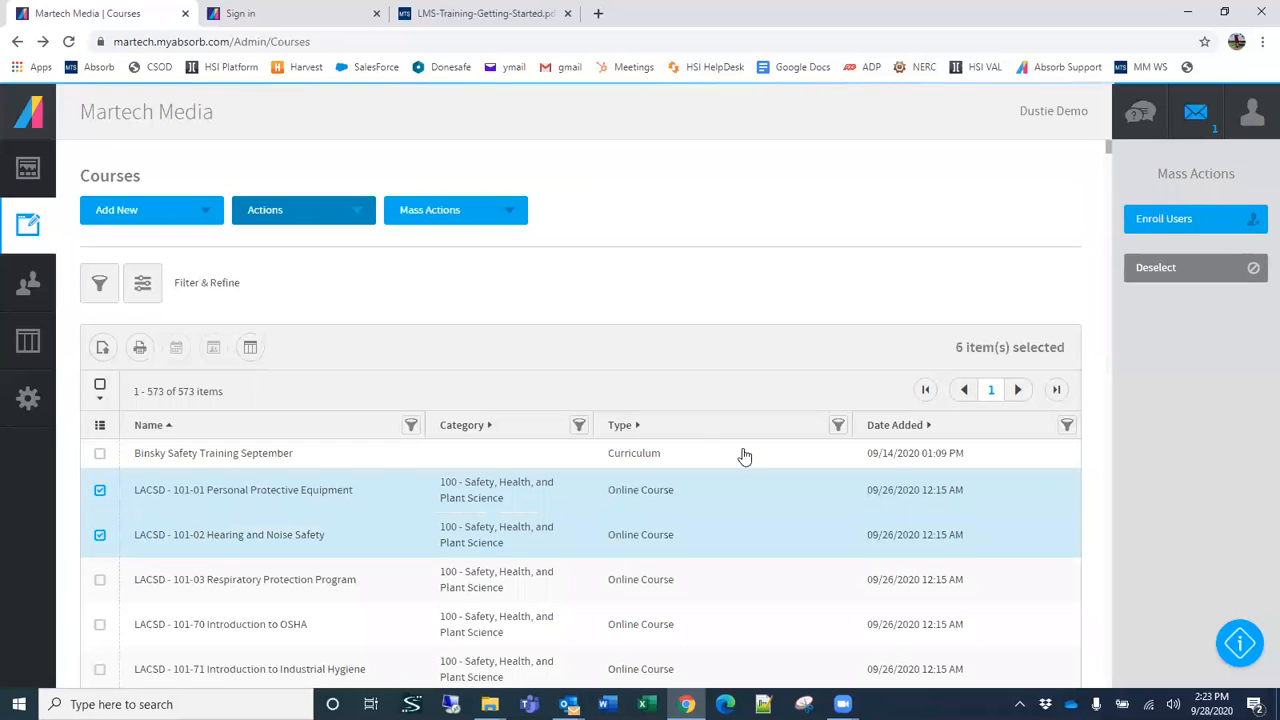
left_click(838, 426)
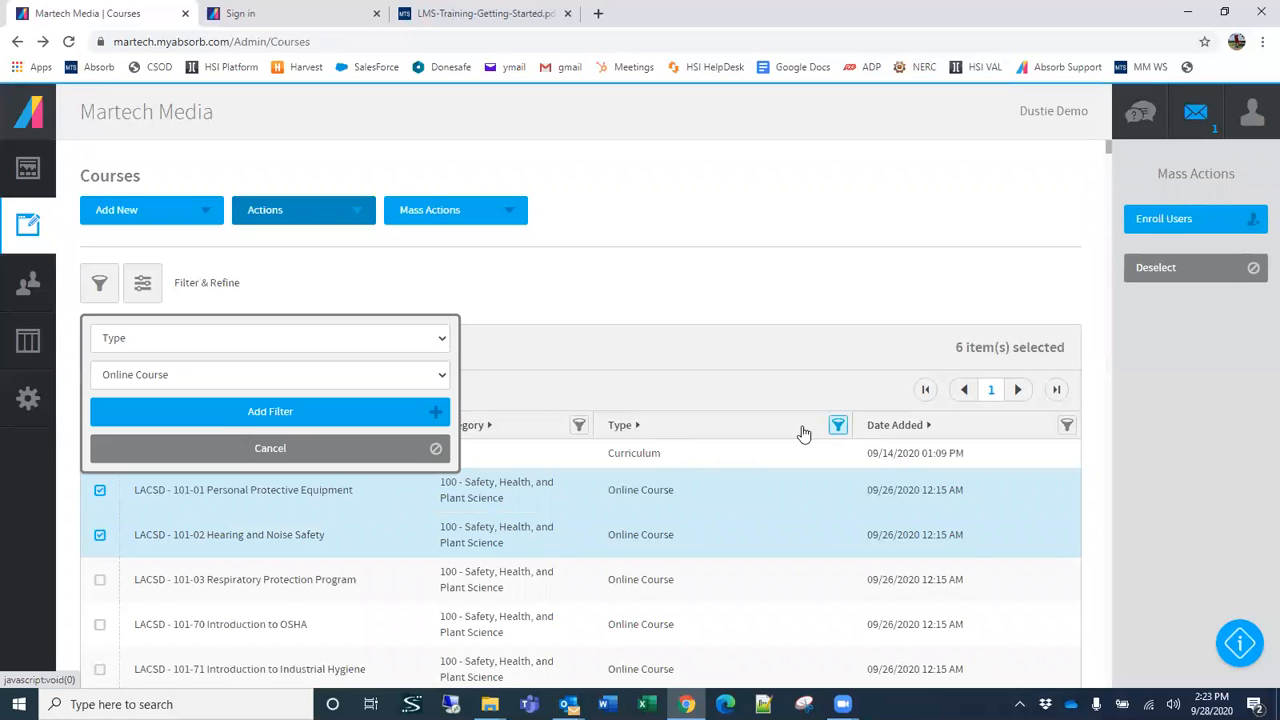
left_click(200, 378)
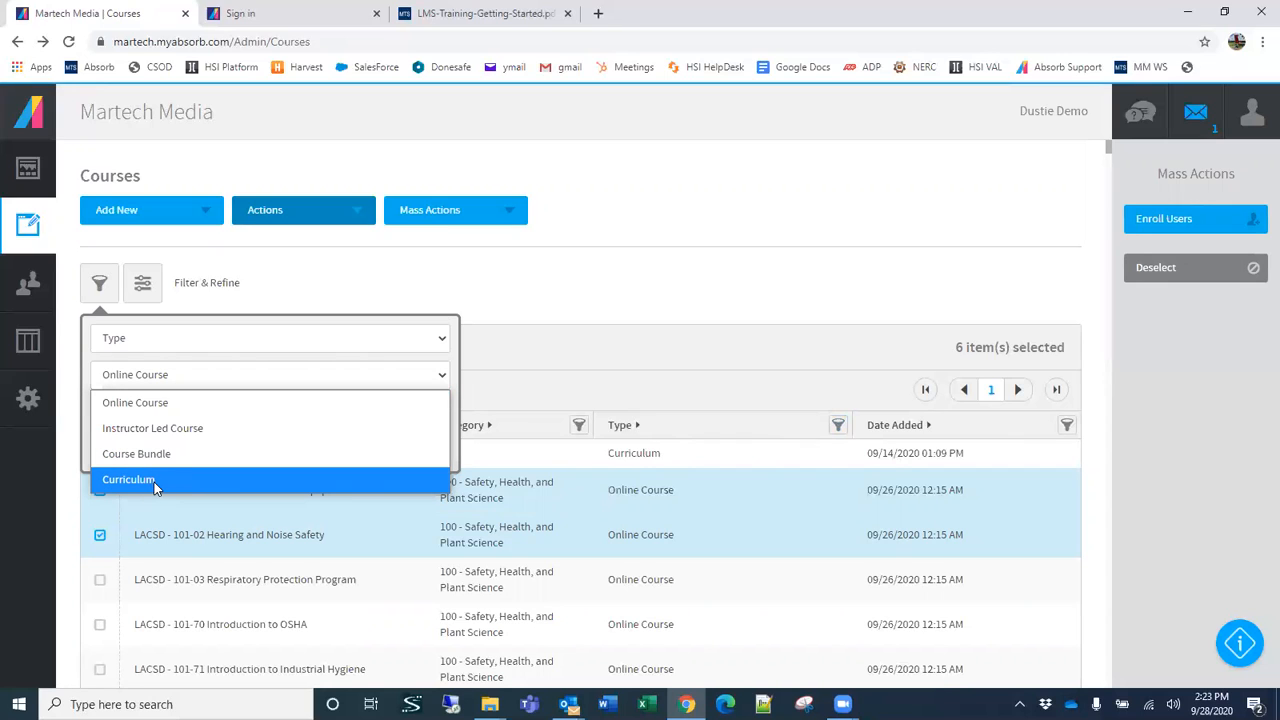
left_click(700, 291)
Step: Try enrolling two users in the selected courses, and leave the enrollment without saving
scroll(378, 440, "down", 2)
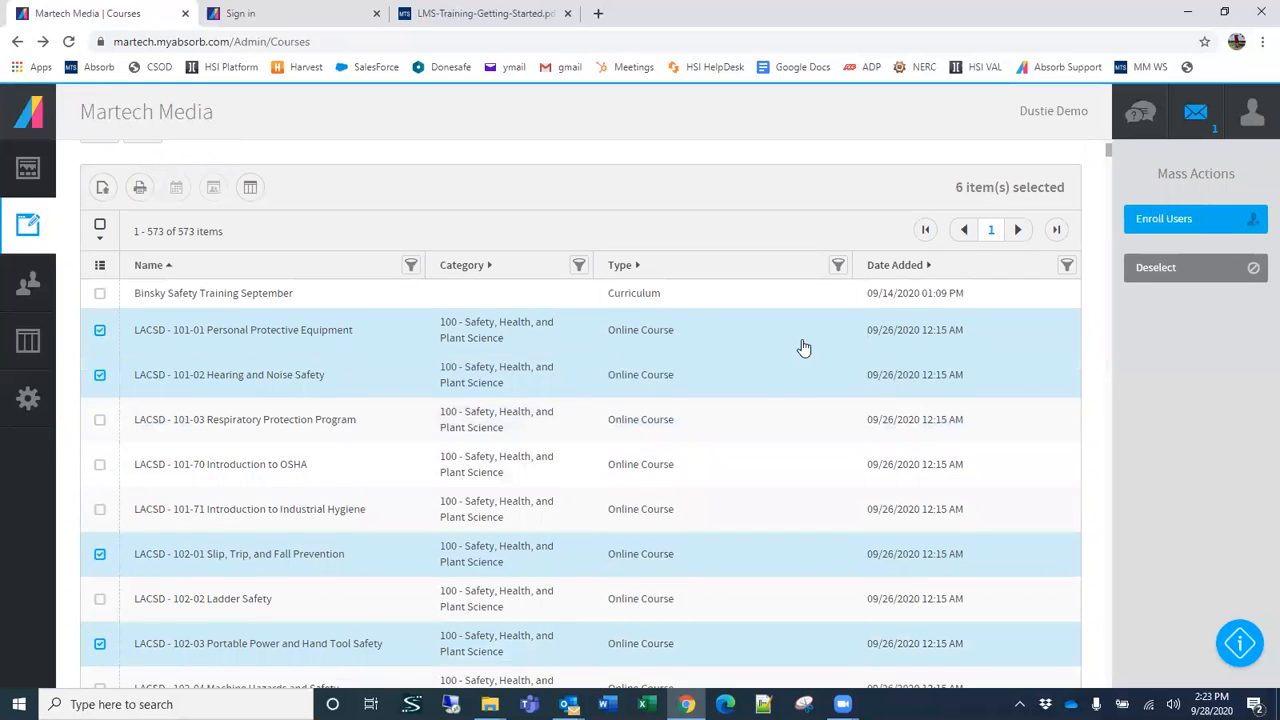
scroll(414, 486, "up", 2)
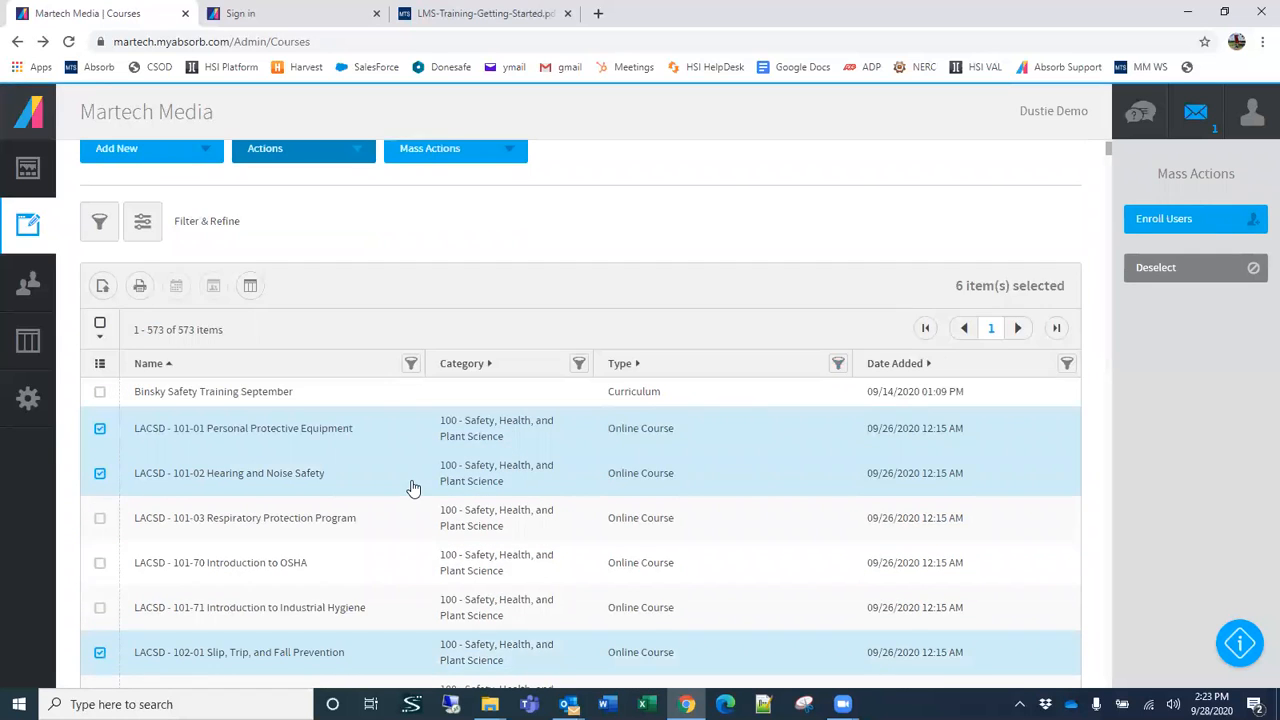
scroll(544, 476, "down", 5)
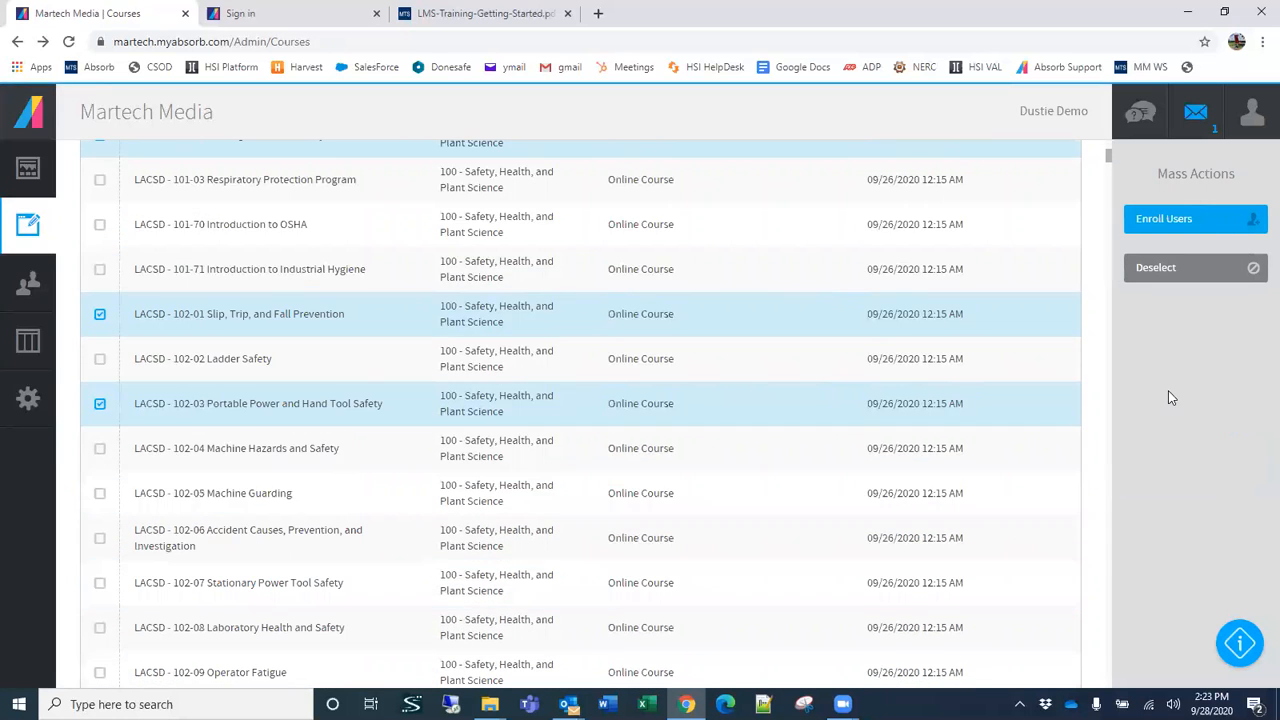
scroll(1042, 338, "up", 1)
scroll(1042, 338, "up", 4)
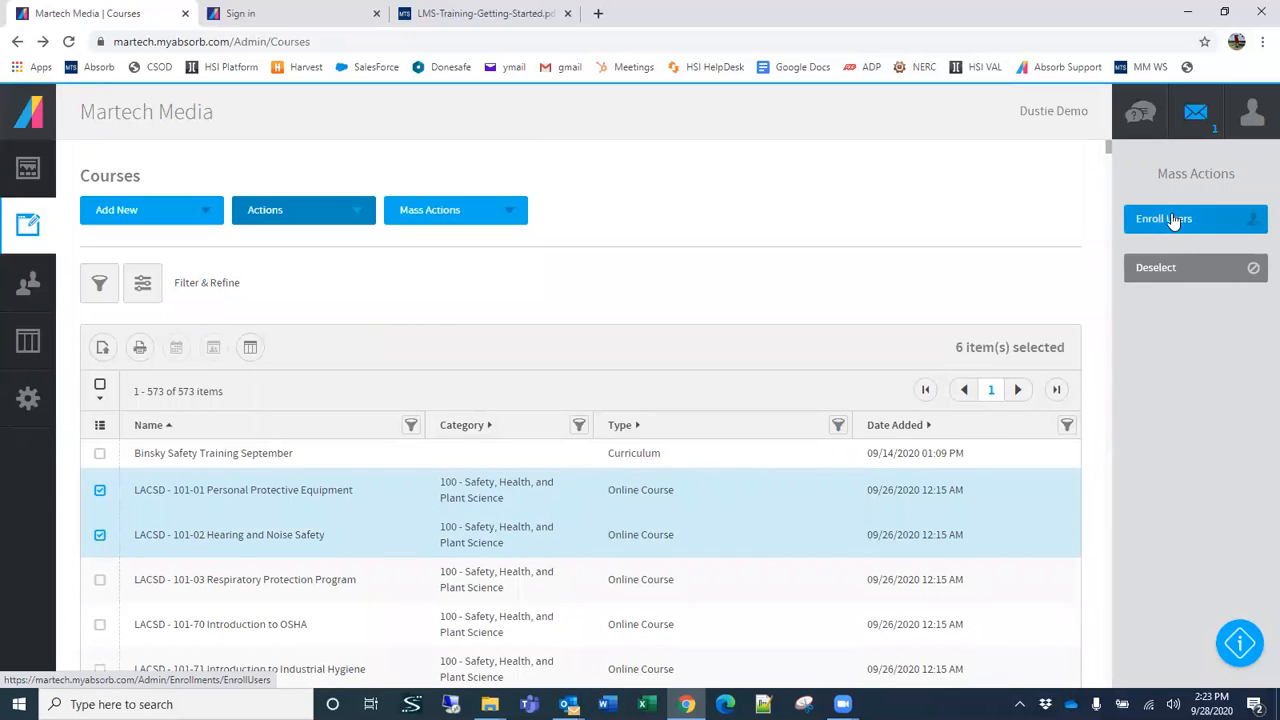
left_click(1174, 218)
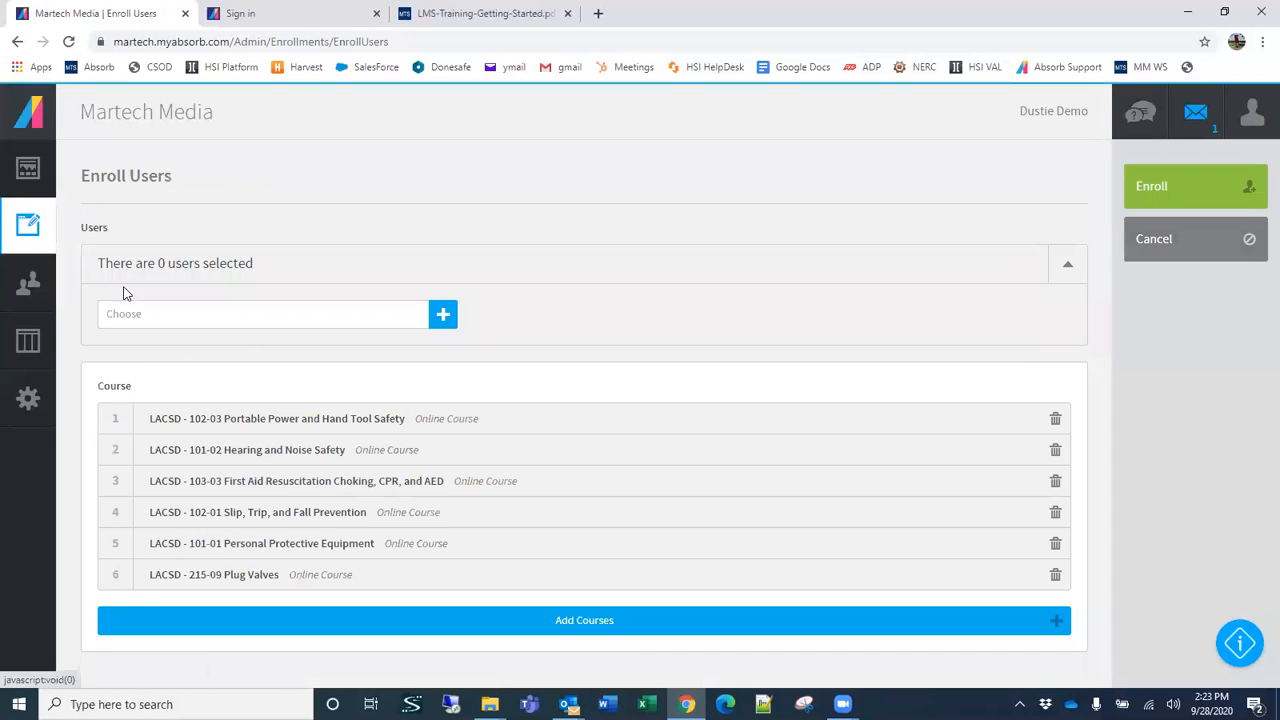
left_click(133, 313)
left_click(177, 447)
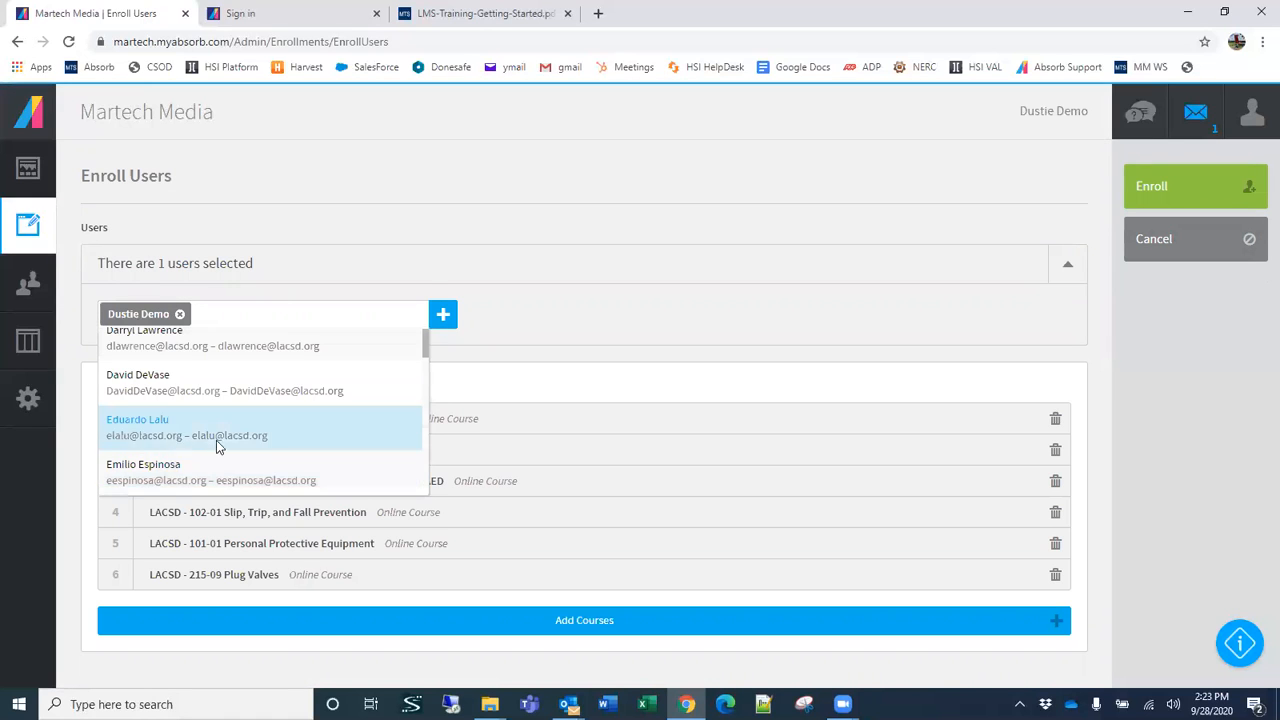
left_click(217, 446)
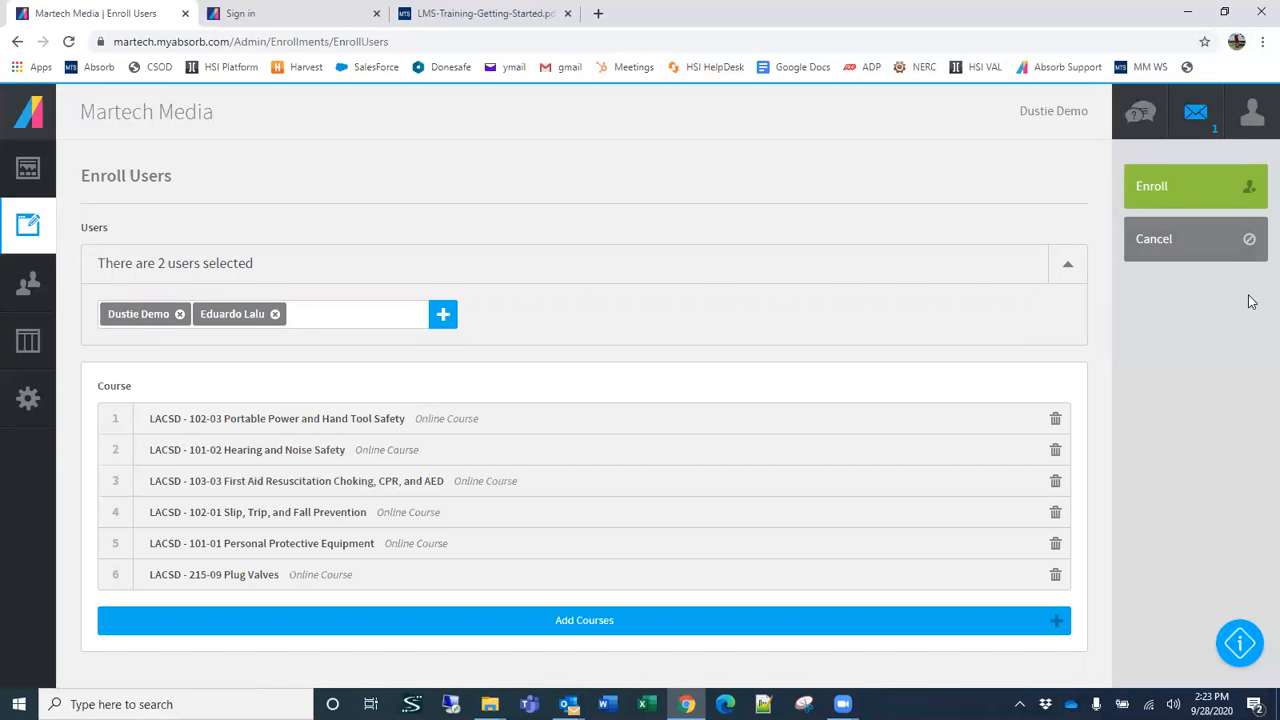
left_click(1211, 257)
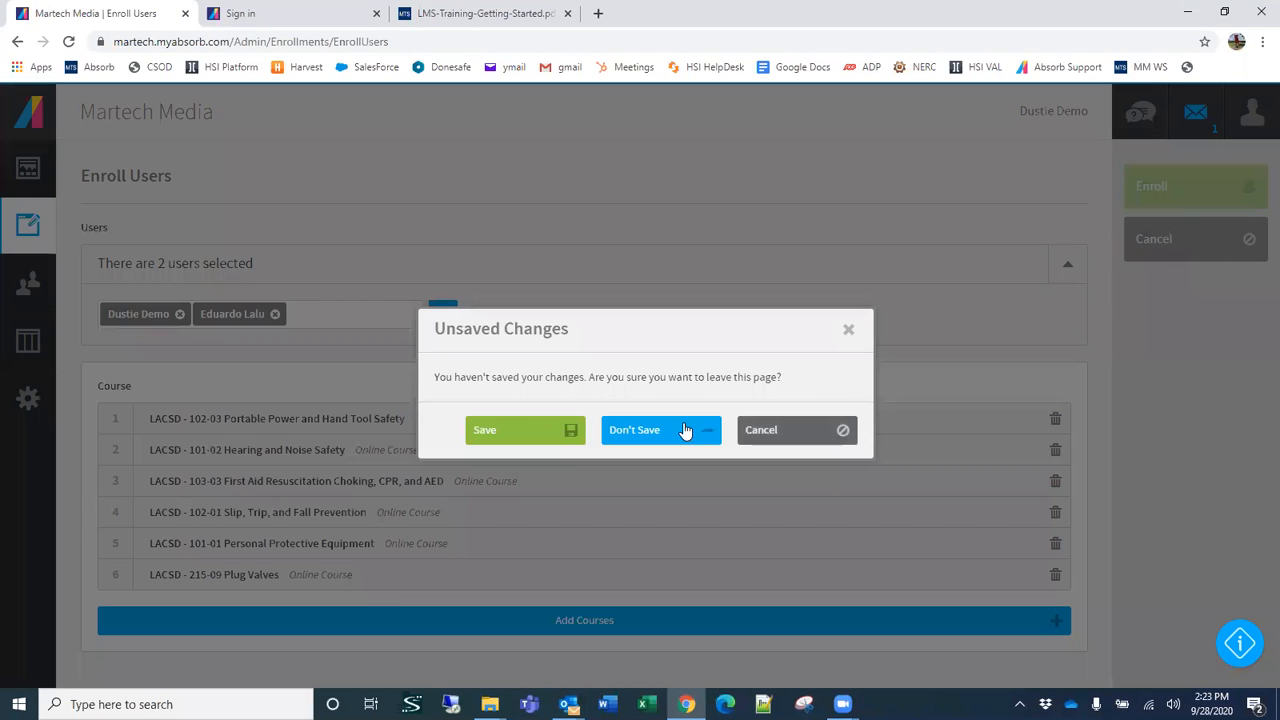
left_click(685, 432)
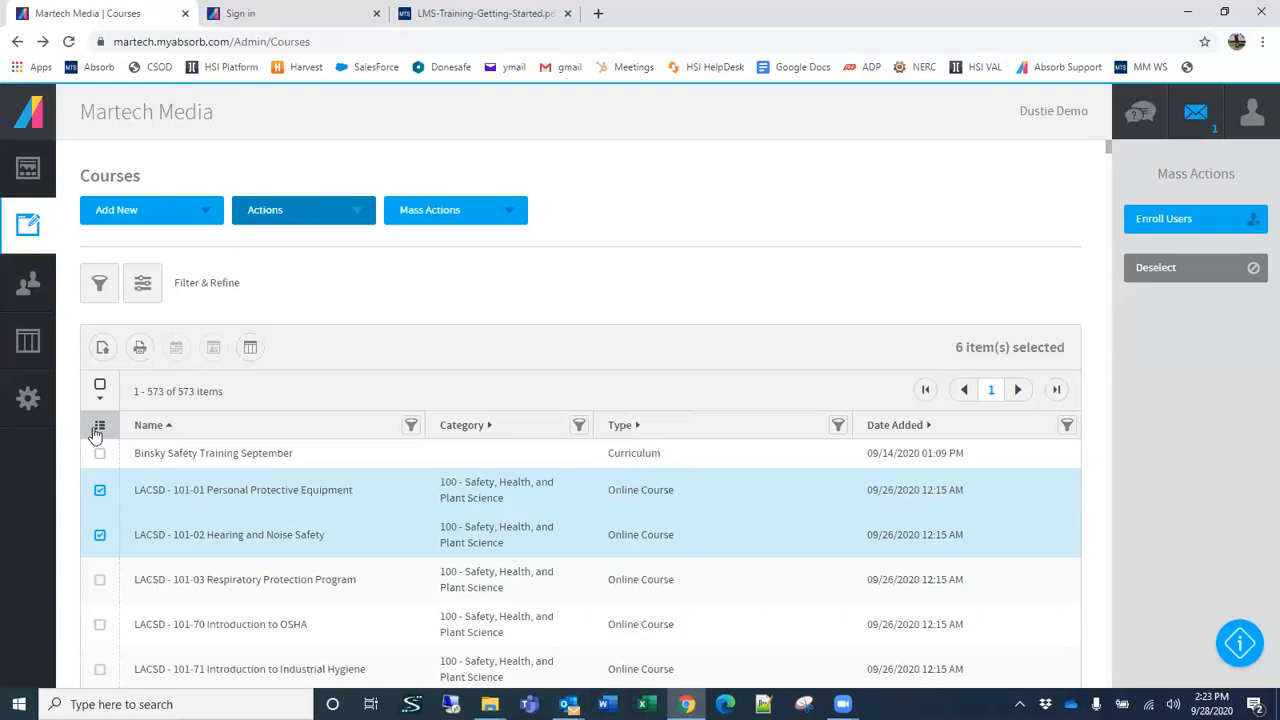
Step: Start a new course bundle titled "Basic Safety"
left_click(157, 211)
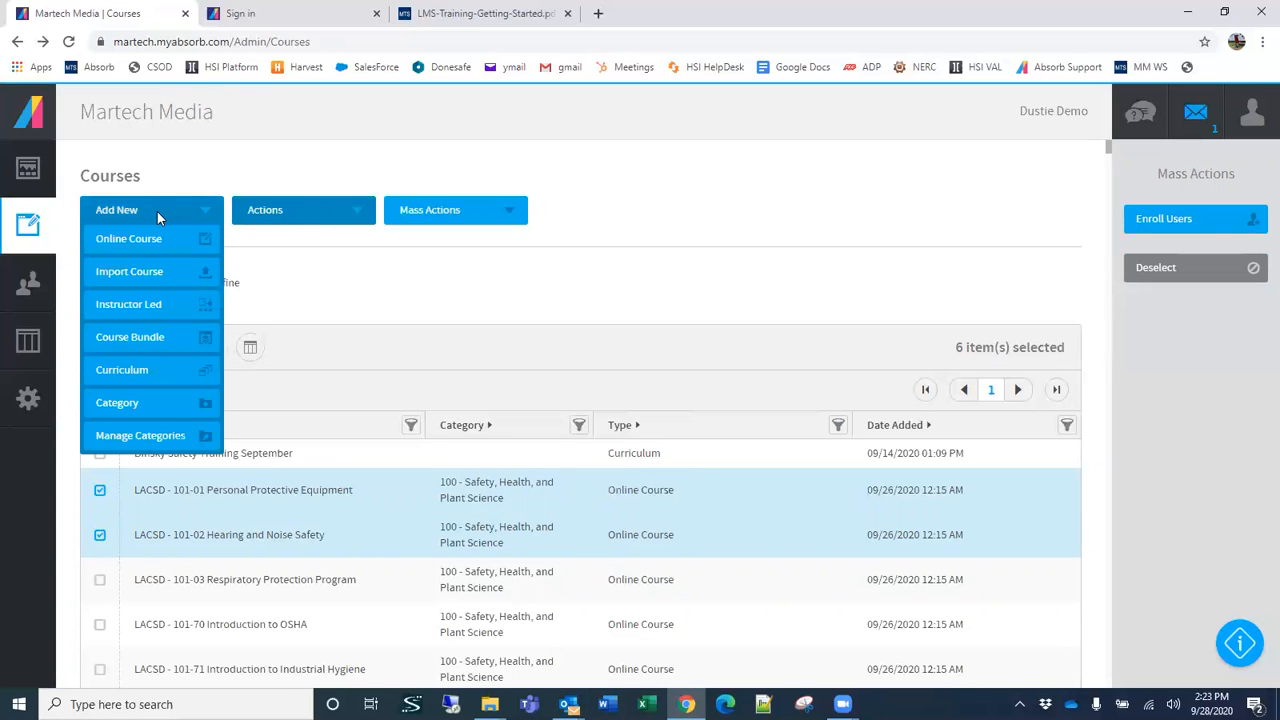
left_click(171, 337)
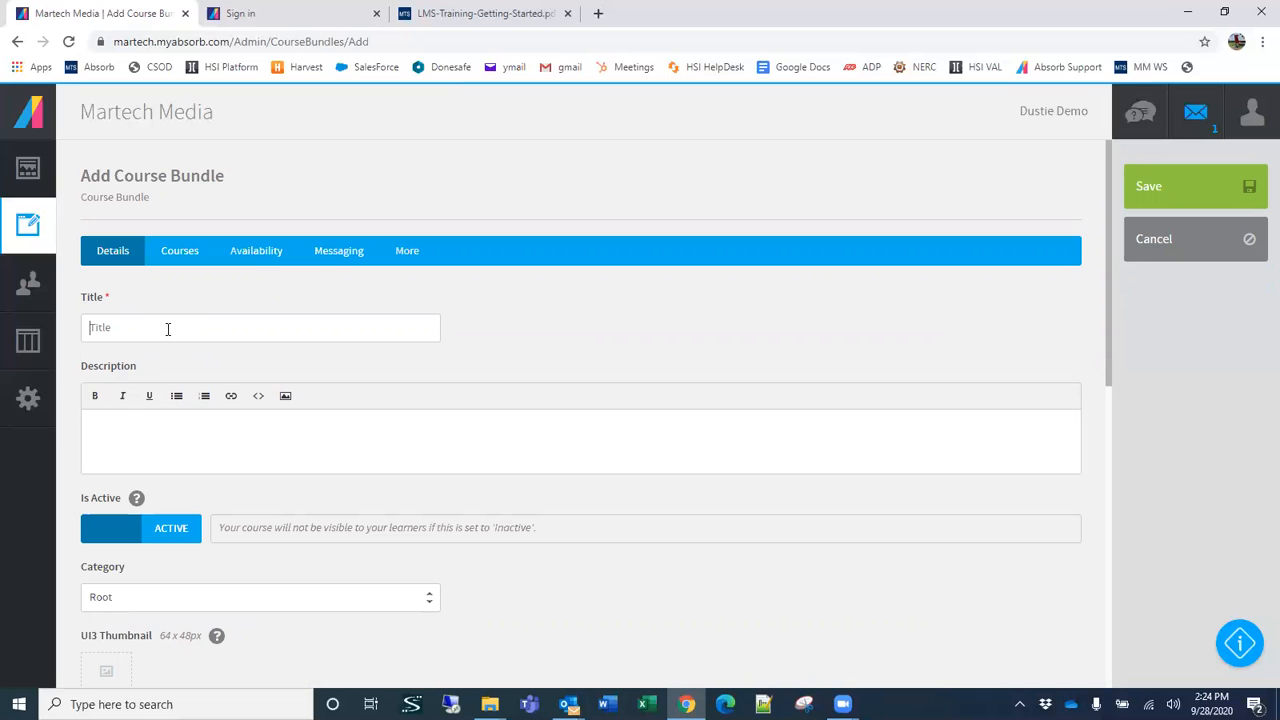
type("Basic Safe")
Step: Add the LACSD courses 101-01 Personal Protective Equipment, 101-02 Hearing and Noise Safety, 101-03 Respiratory Protection Program and 101-70 Introduction to OSHA to the bundle
left_click(188, 256)
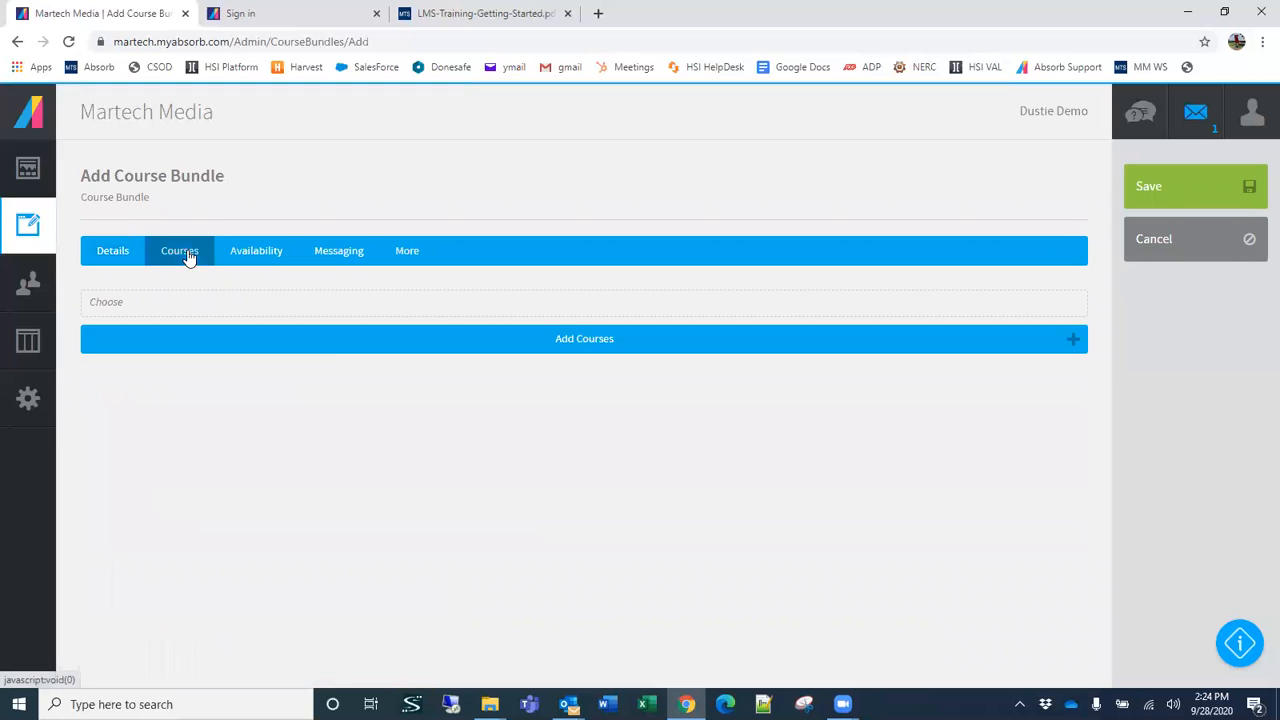
left_click(330, 345)
left_click(391, 283)
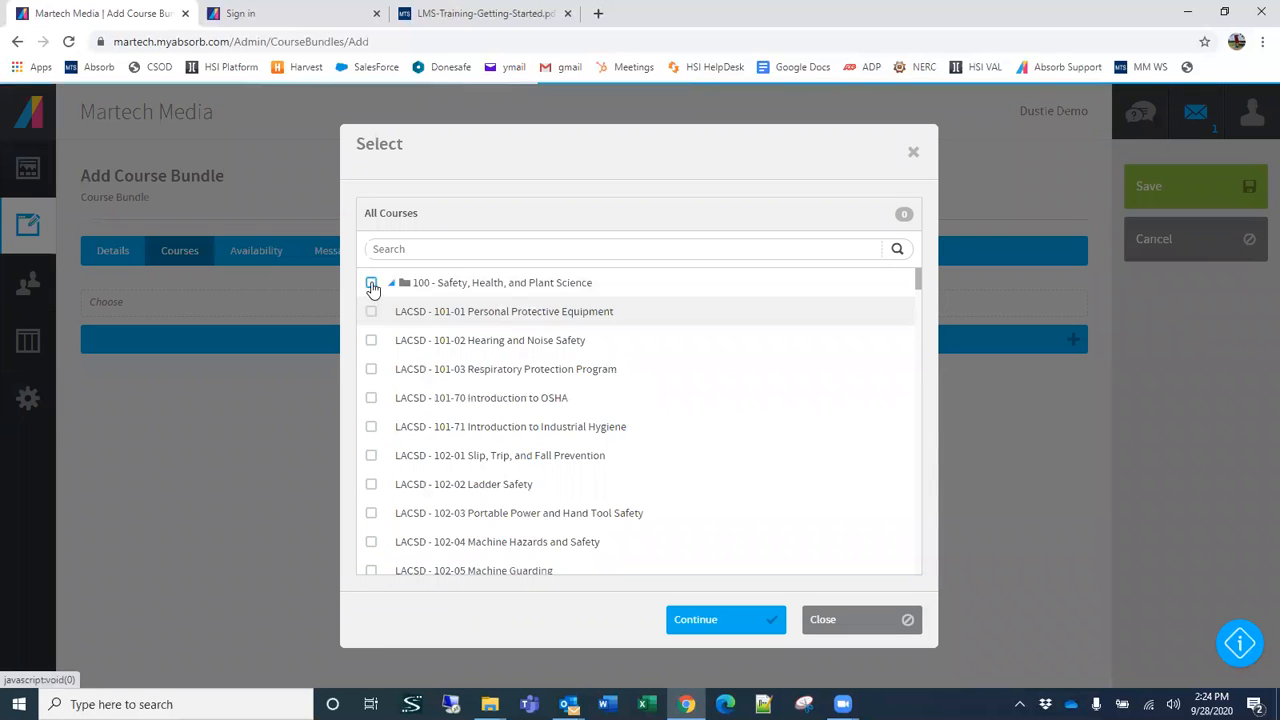
left_click(371, 311)
left_click(371, 340)
left_click(371, 369)
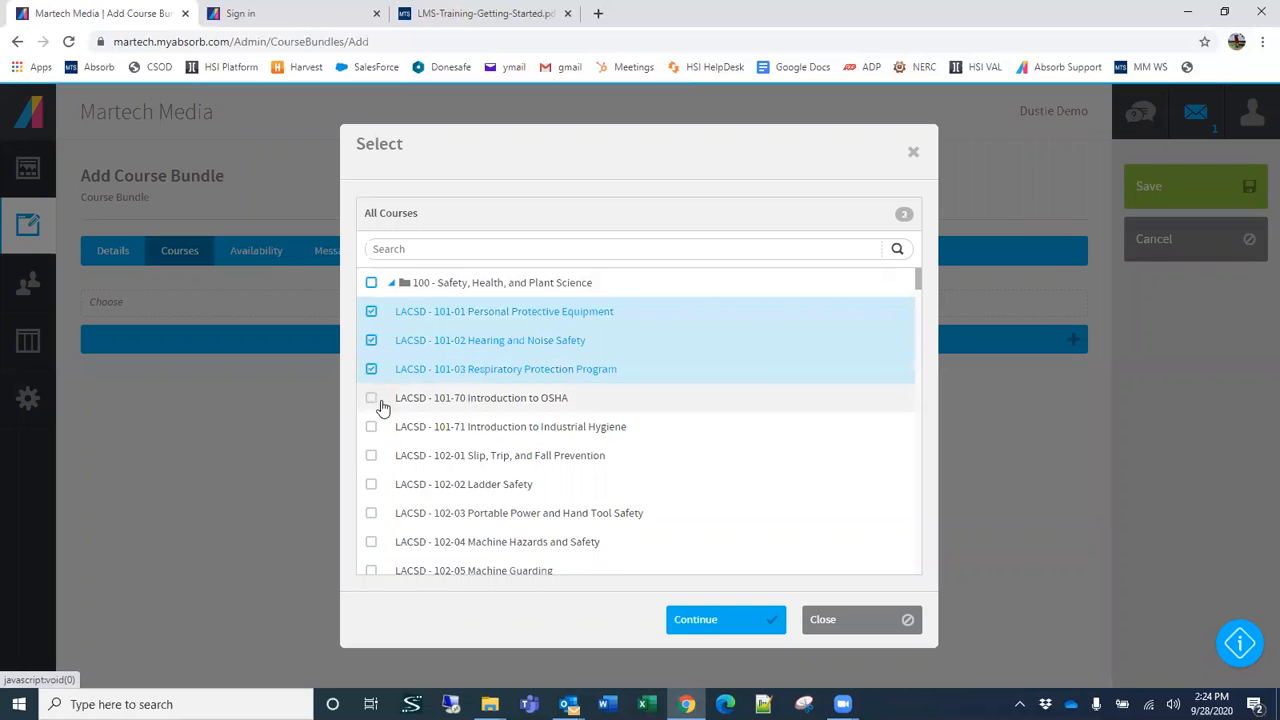
left_click(371, 398)
left_click(692, 624)
Step: Review the course bundle's availability, messaging and additional settings, and return to its general details
left_click(250, 256)
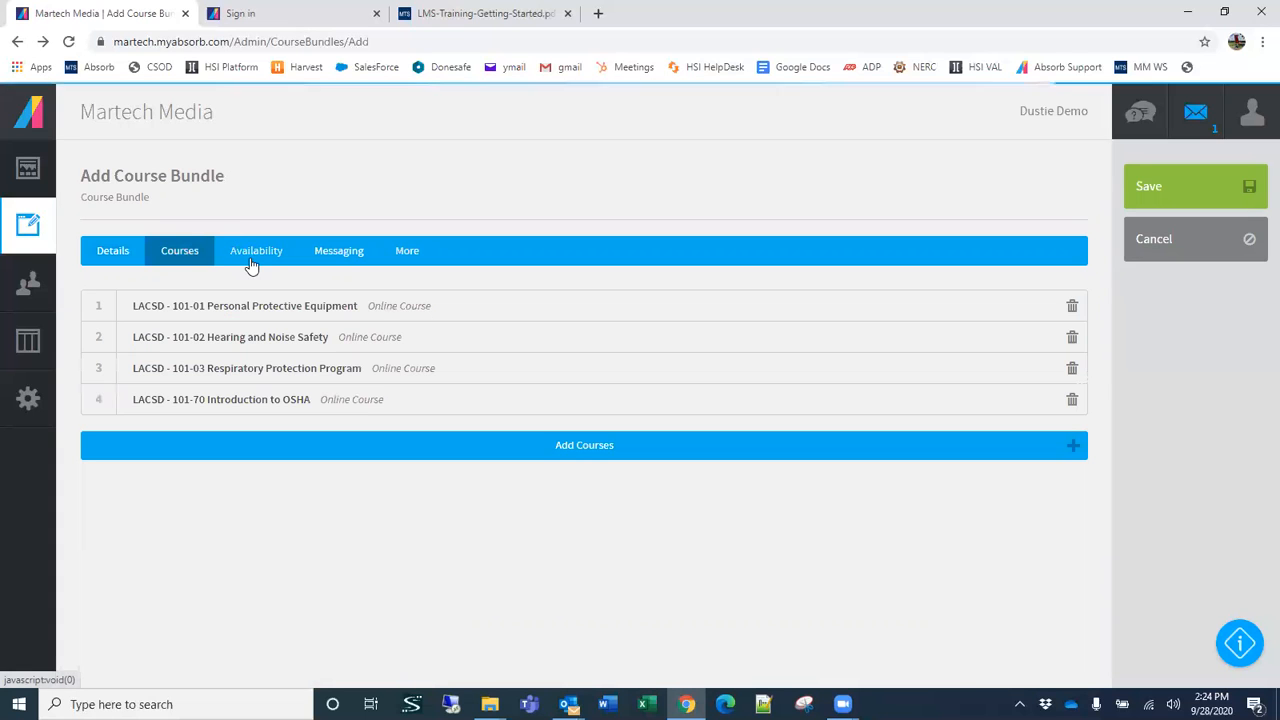
scroll(325, 345, "down", 5)
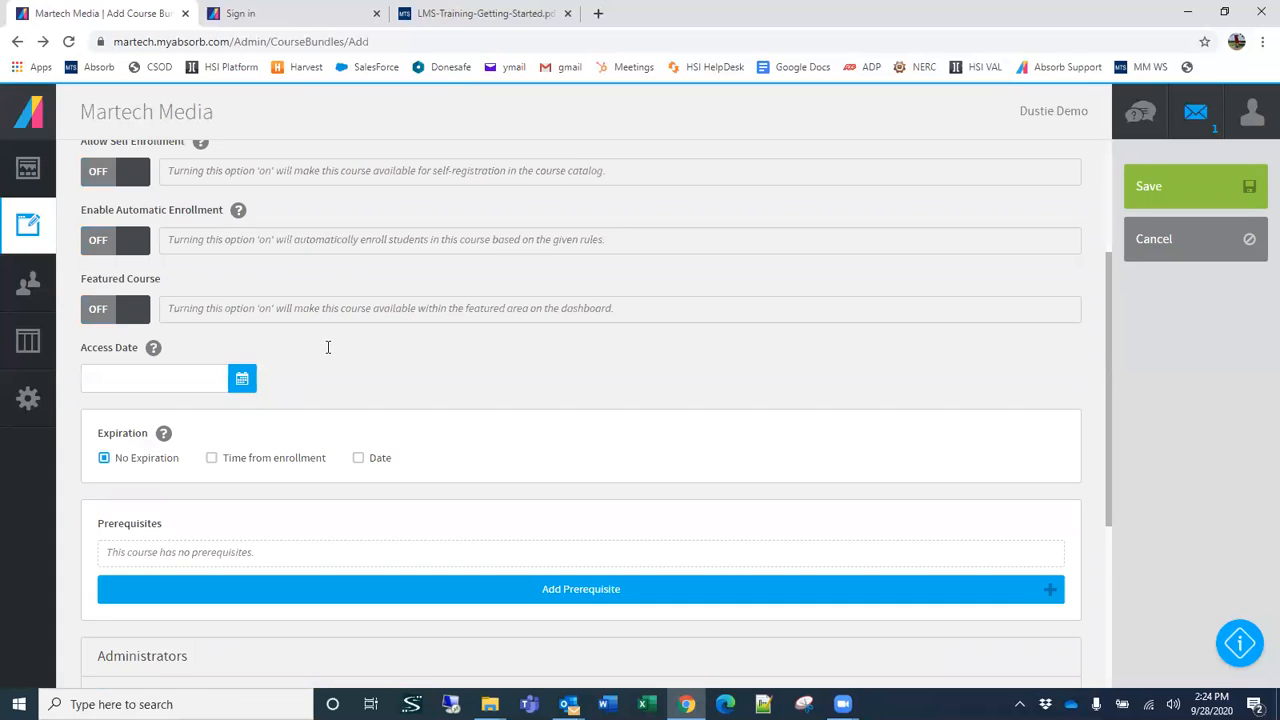
scroll(325, 346, "up", 6)
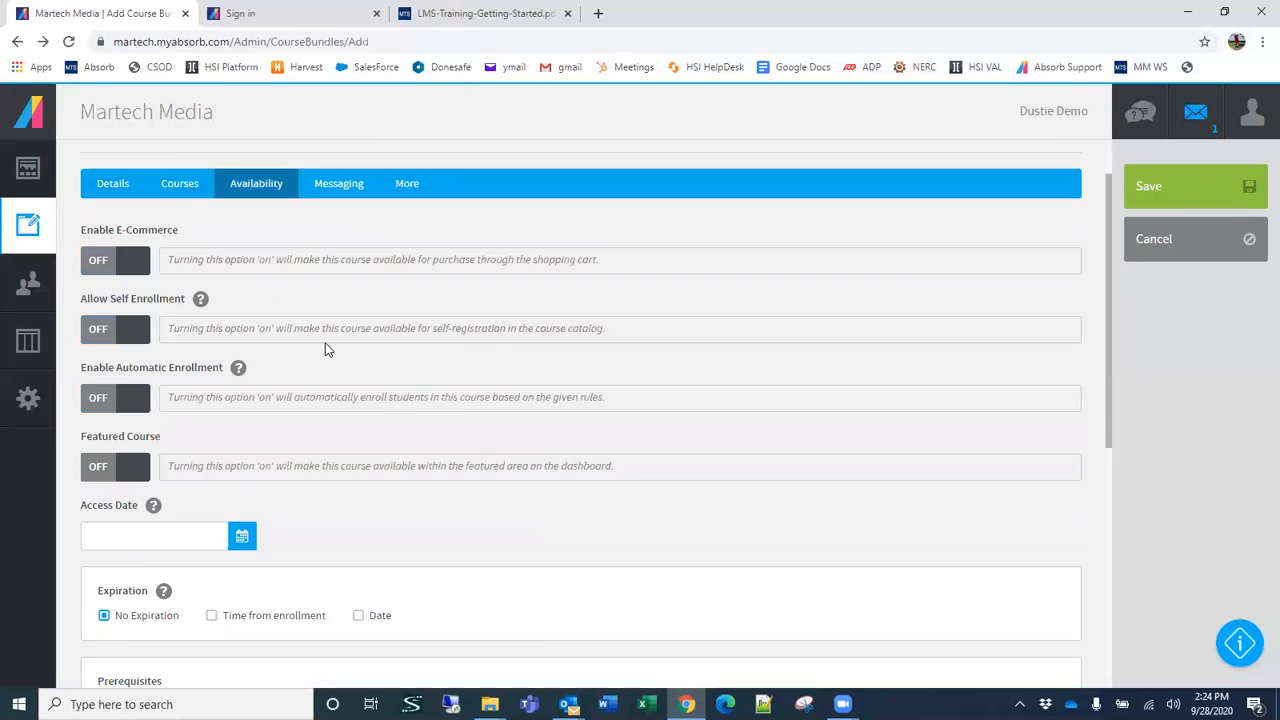
left_click(339, 256)
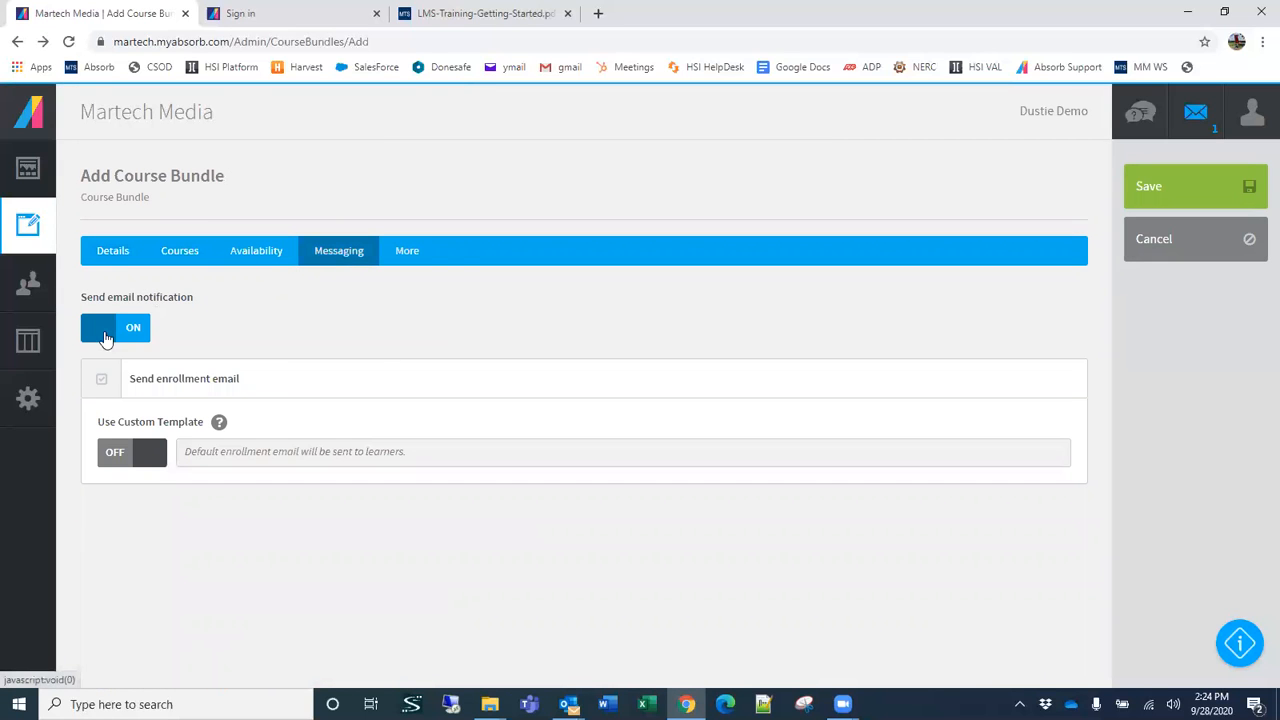
left_click(409, 255)
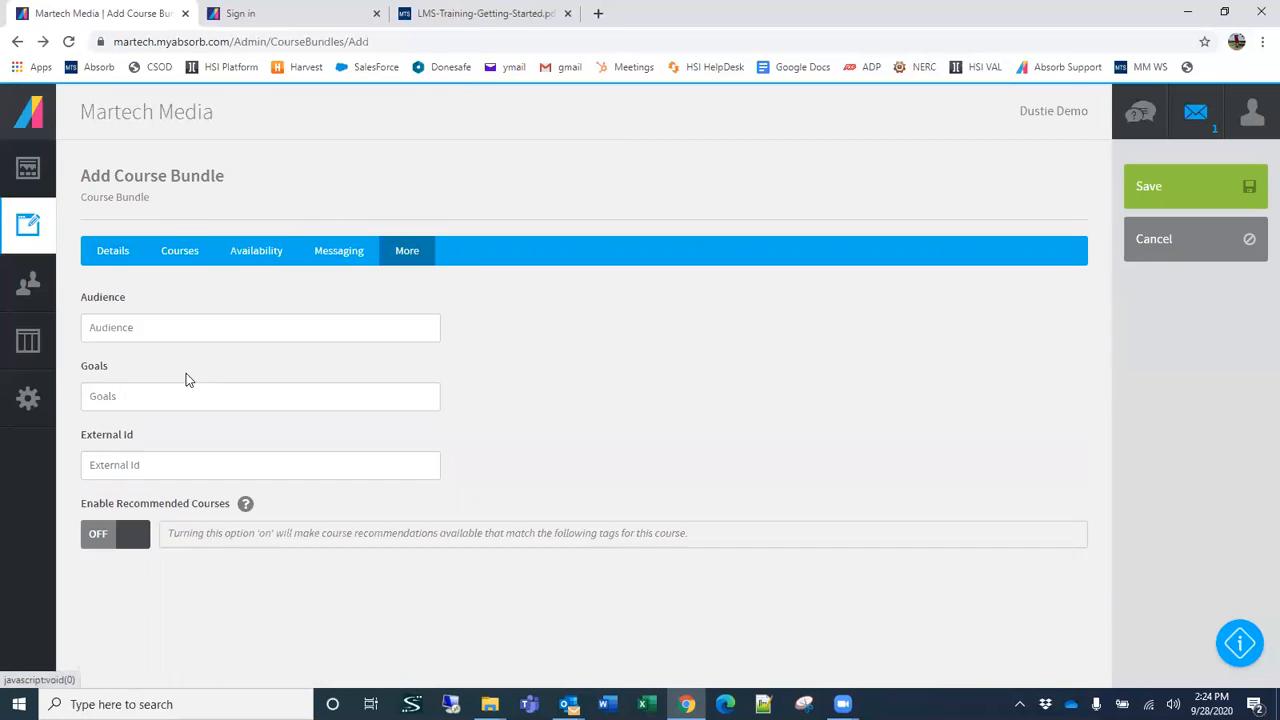
left_click(113, 251)
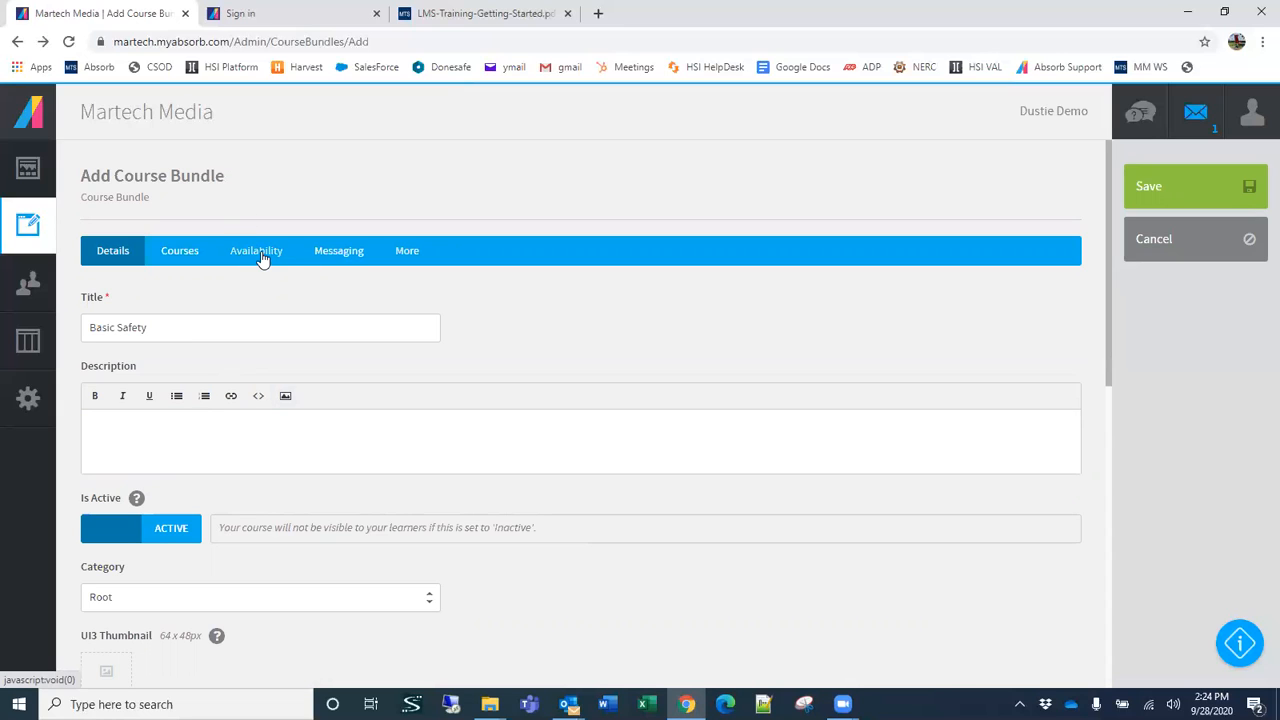
Step: Cancel the new course bundle without saving and return to the course list
left_click(1200, 240)
left_click(652, 431)
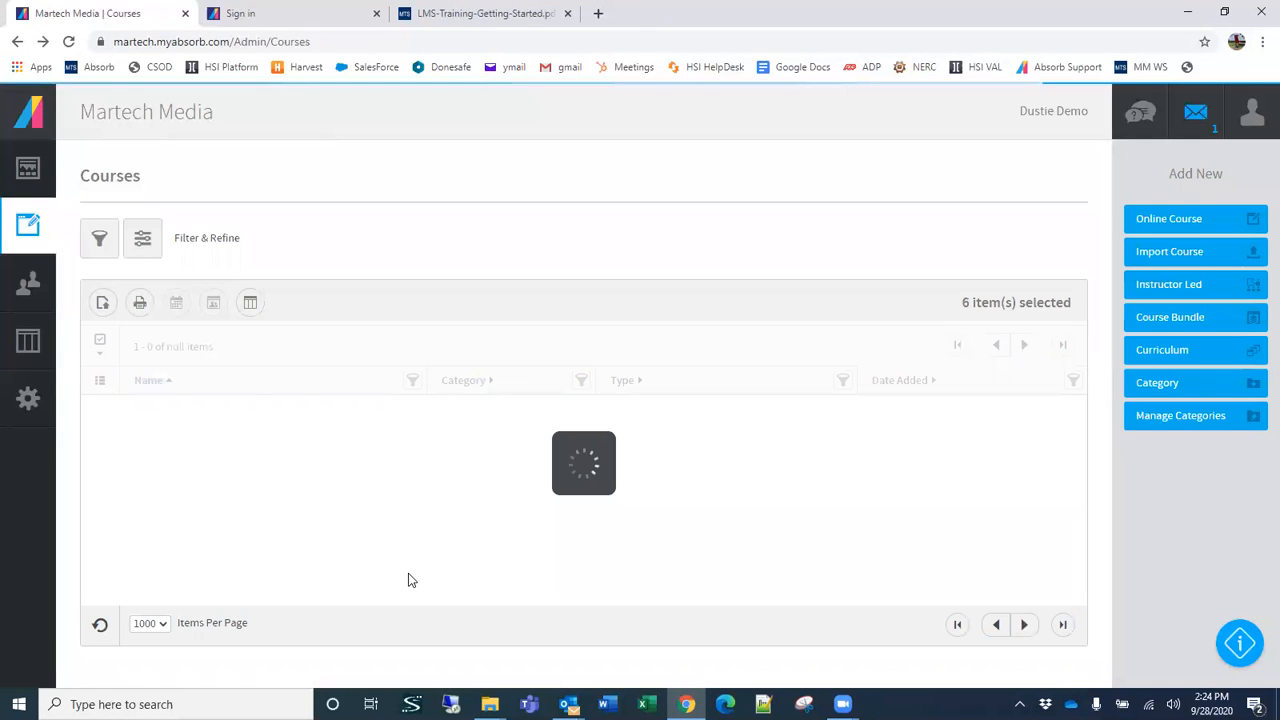
mouse_move(127, 214)
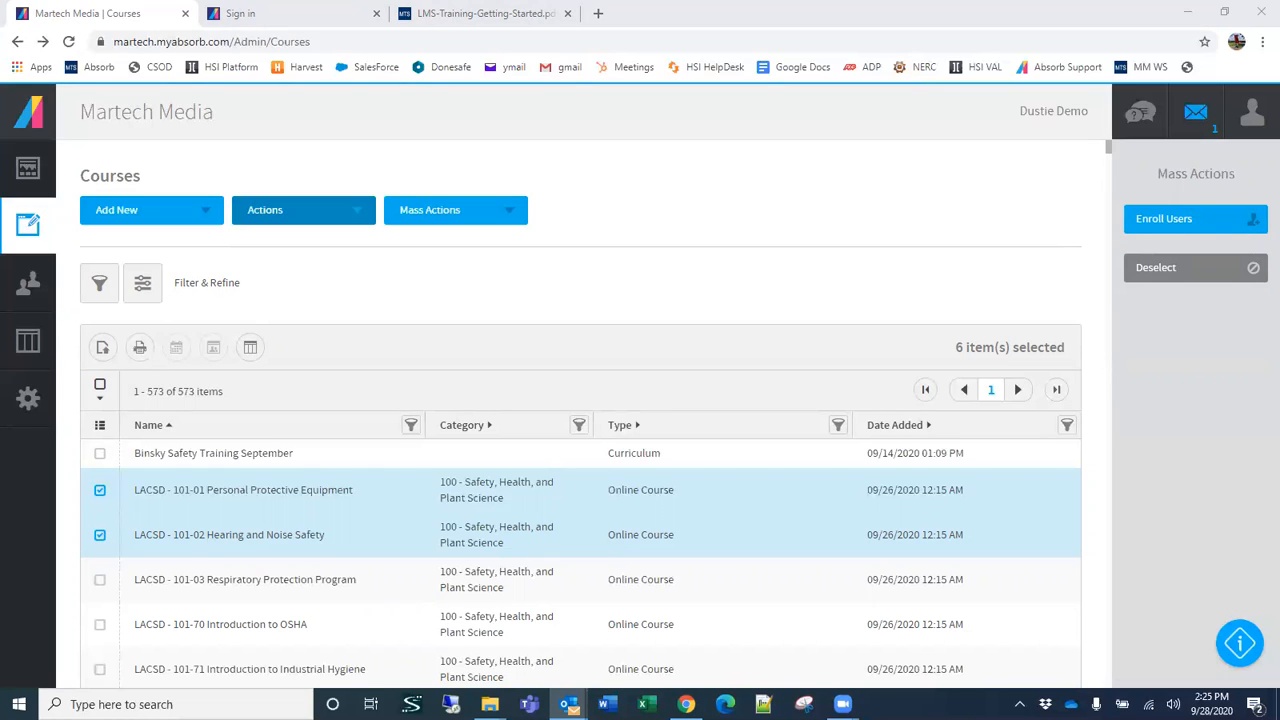
left_click(147, 217)
Step: Open the users list and look through the users' department assignments down to the end of the list
mouse_move(30, 283)
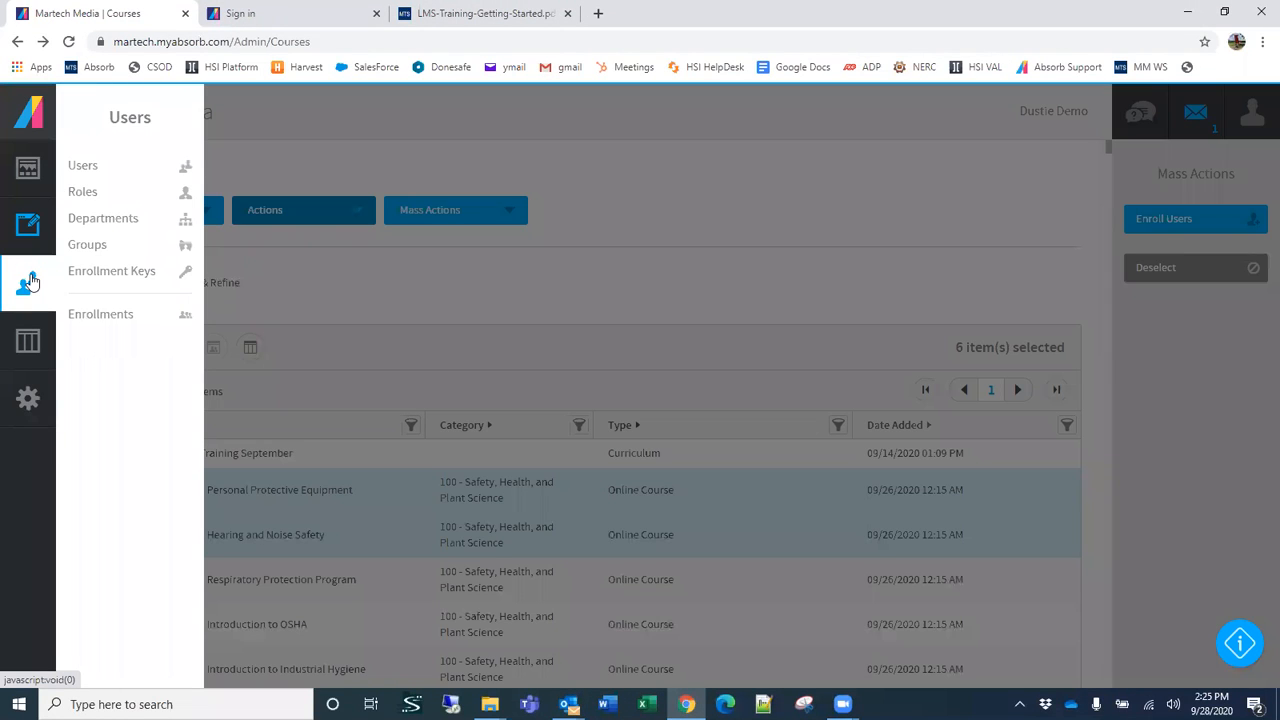
left_click(83, 167)
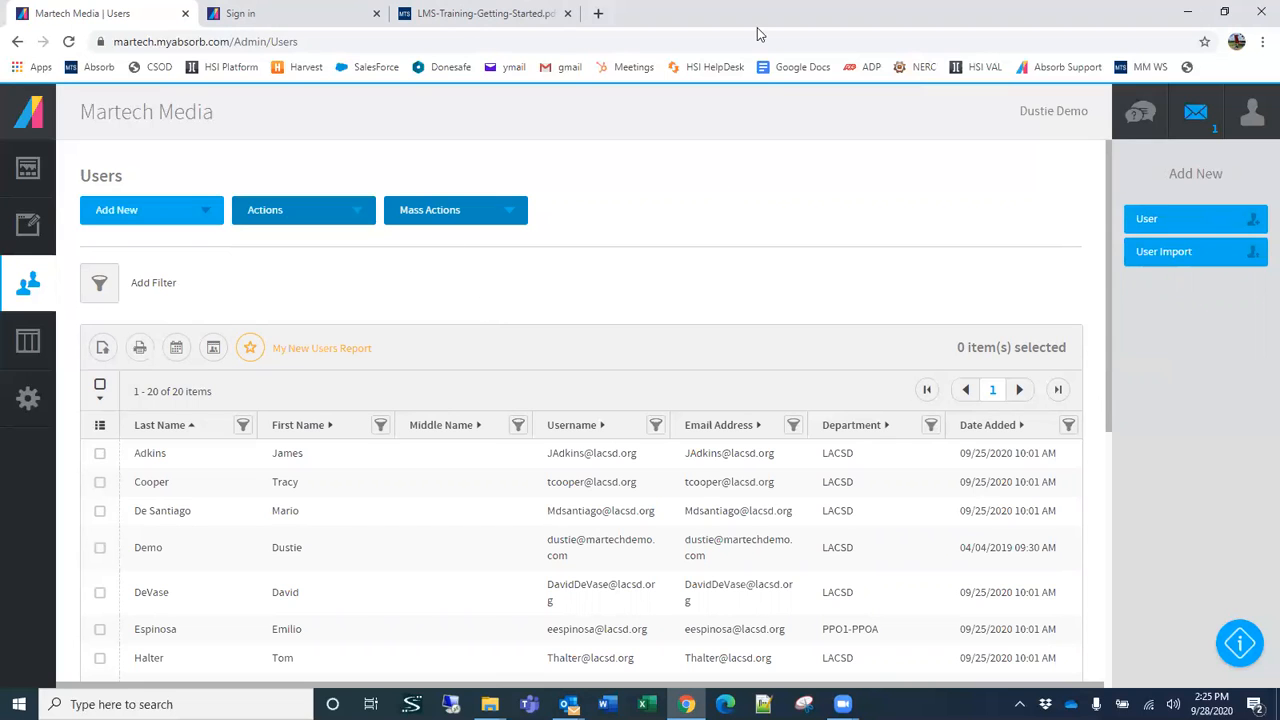
scroll(703, 301, "down", 3)
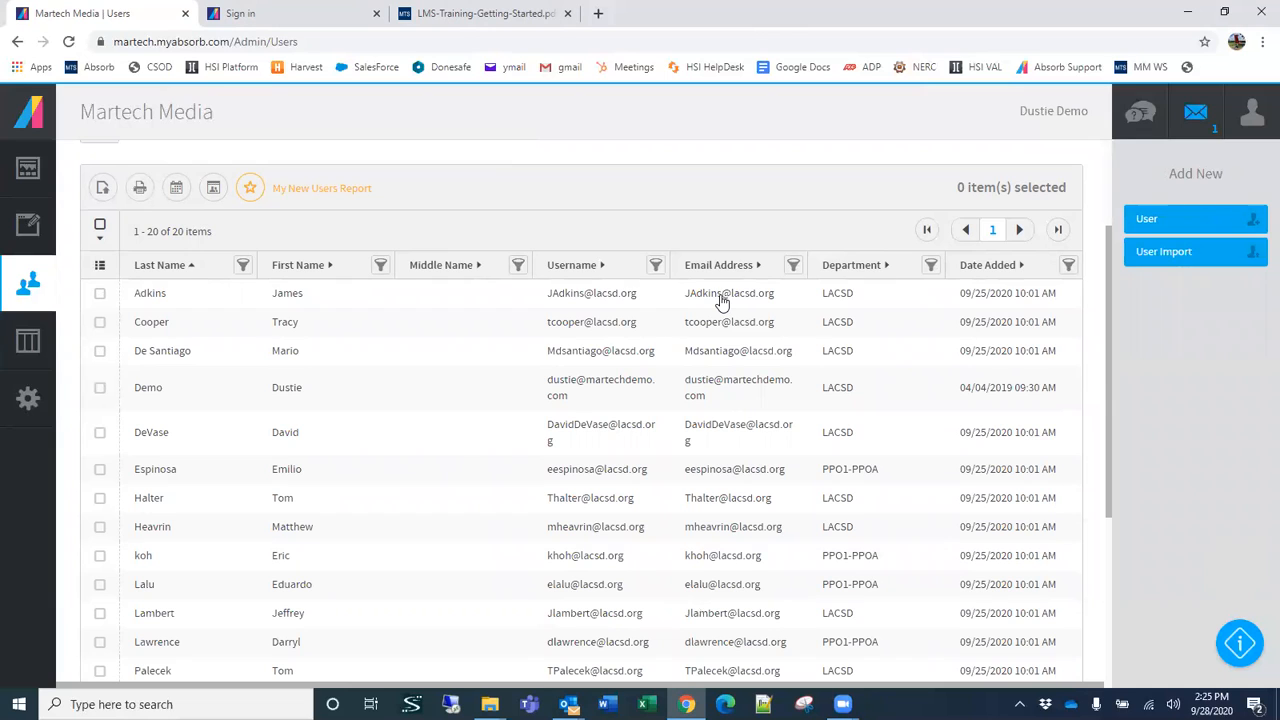
scroll(735, 302, "down", 3)
scroll(737, 302, "down", 2)
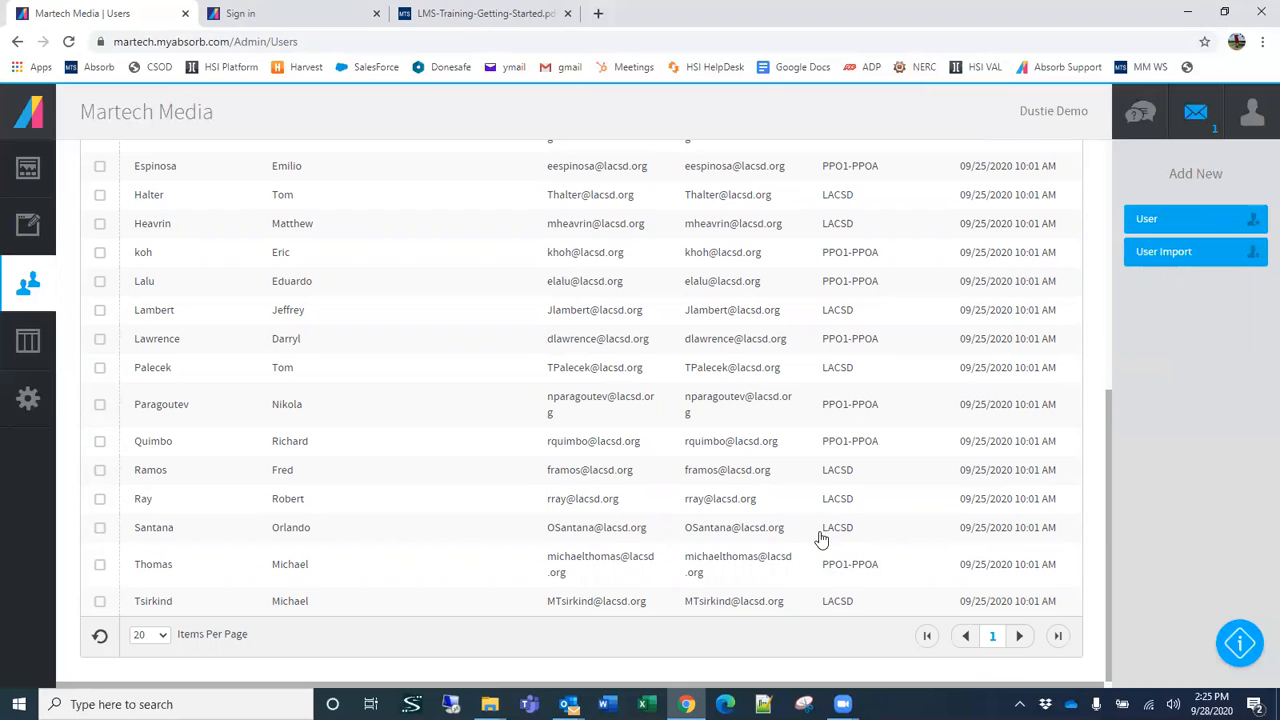
double_click(855, 532)
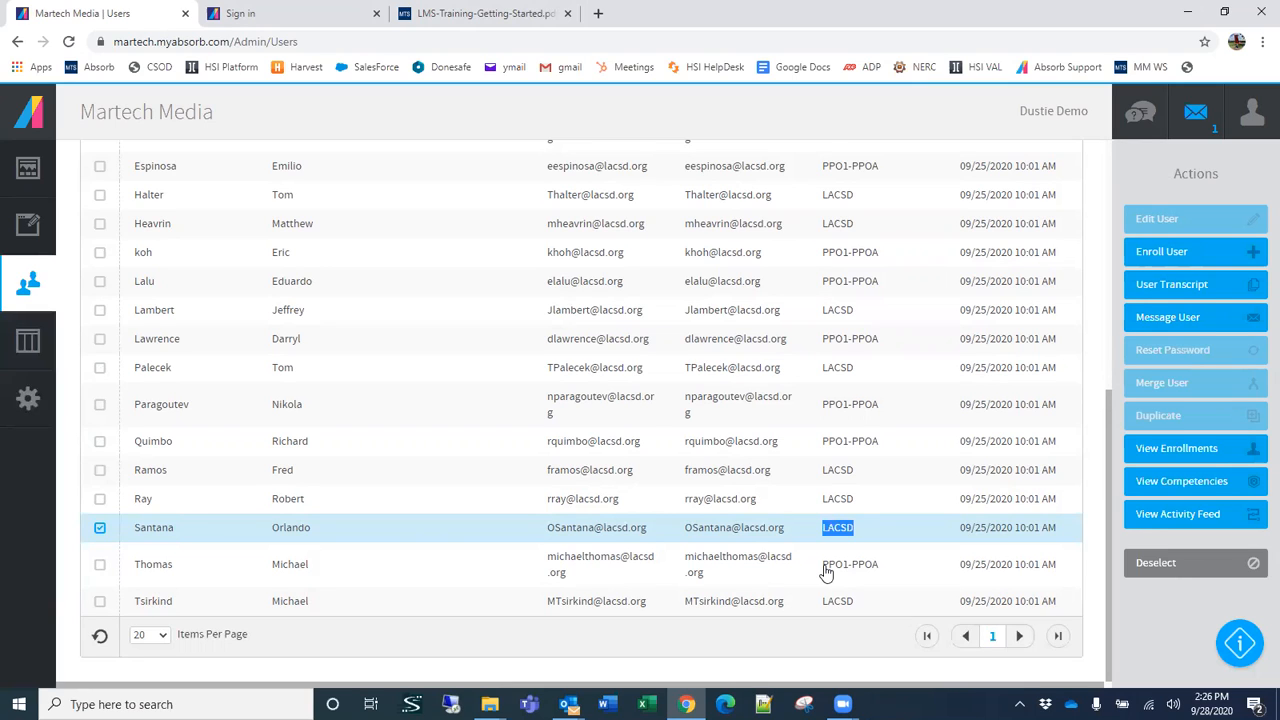
scroll(840, 535, "up", 3)
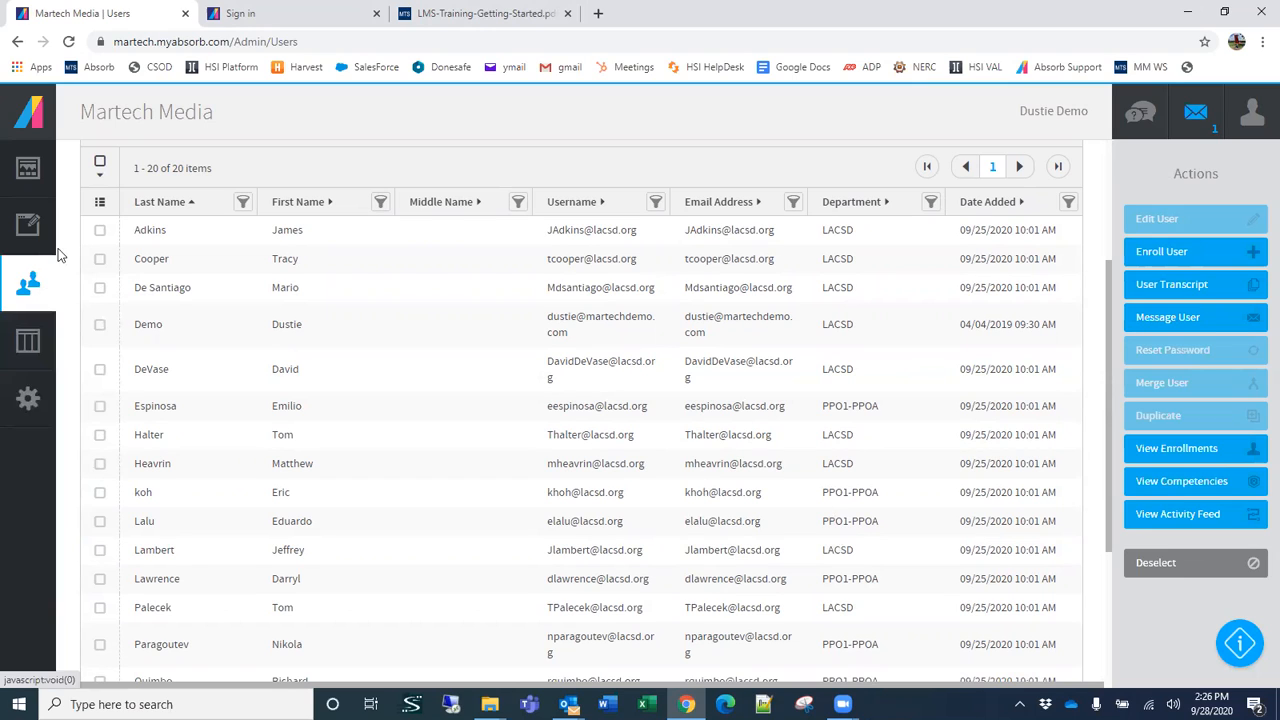
left_click(1069, 202)
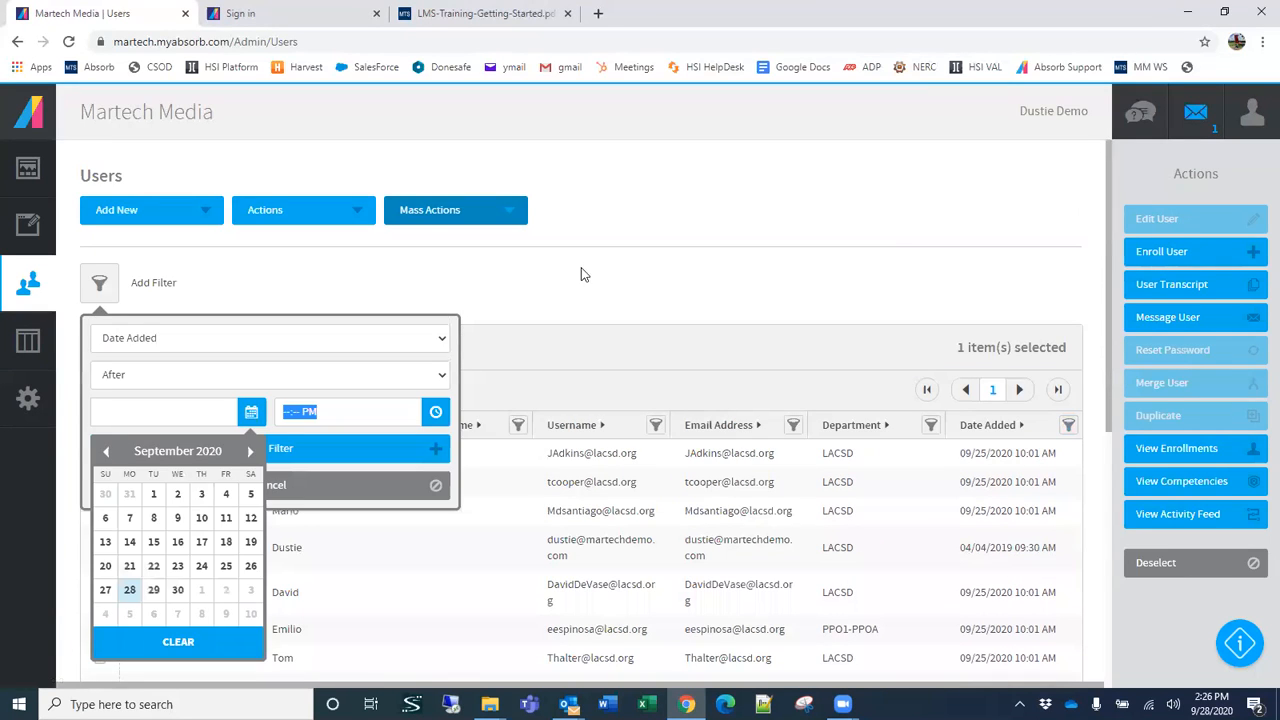
left_click(889, 242)
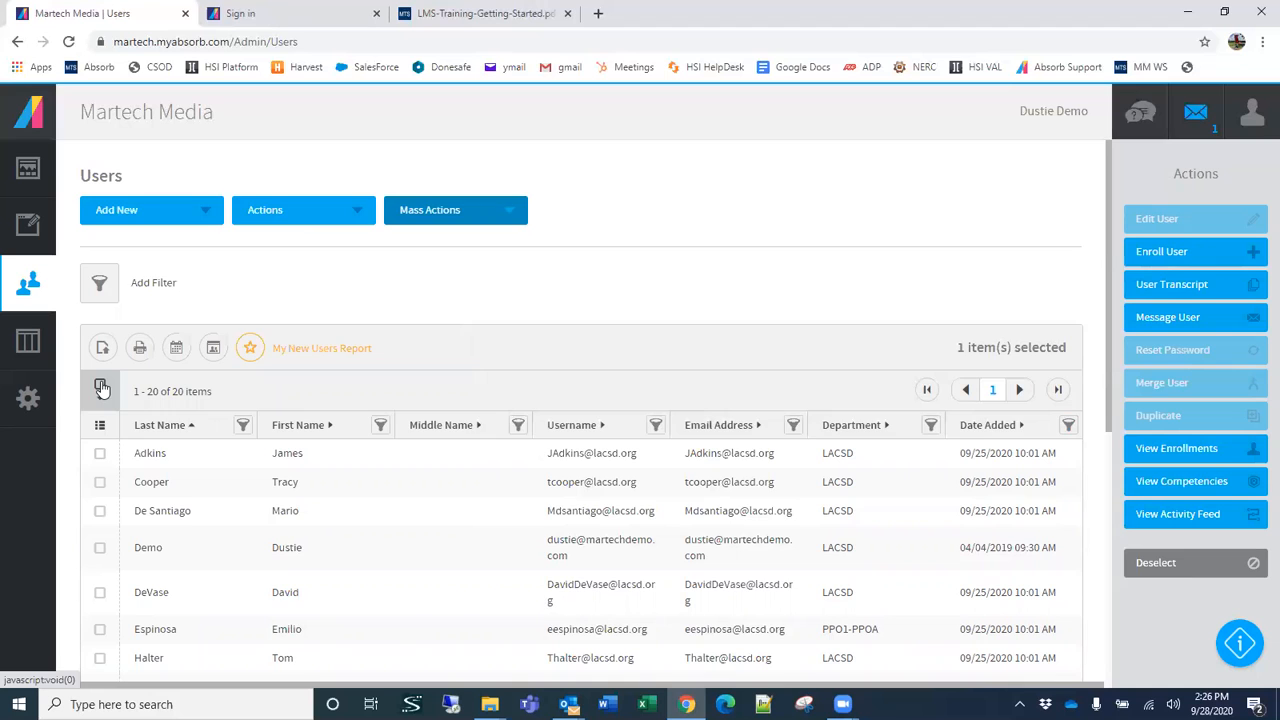
scroll(651, 343, "down", 3)
scroll(514, 320, "up", 2)
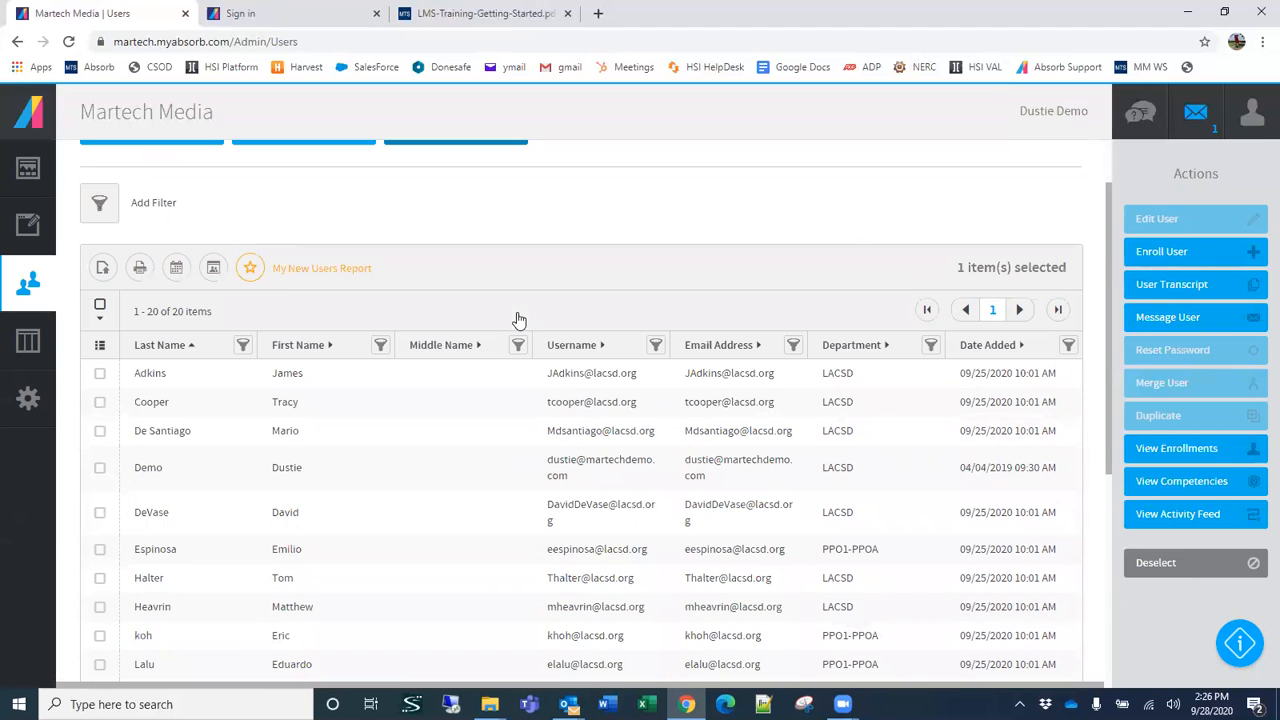
Step: Show the Is Admin column in the users list and filter it to Yes
left_click(100, 344)
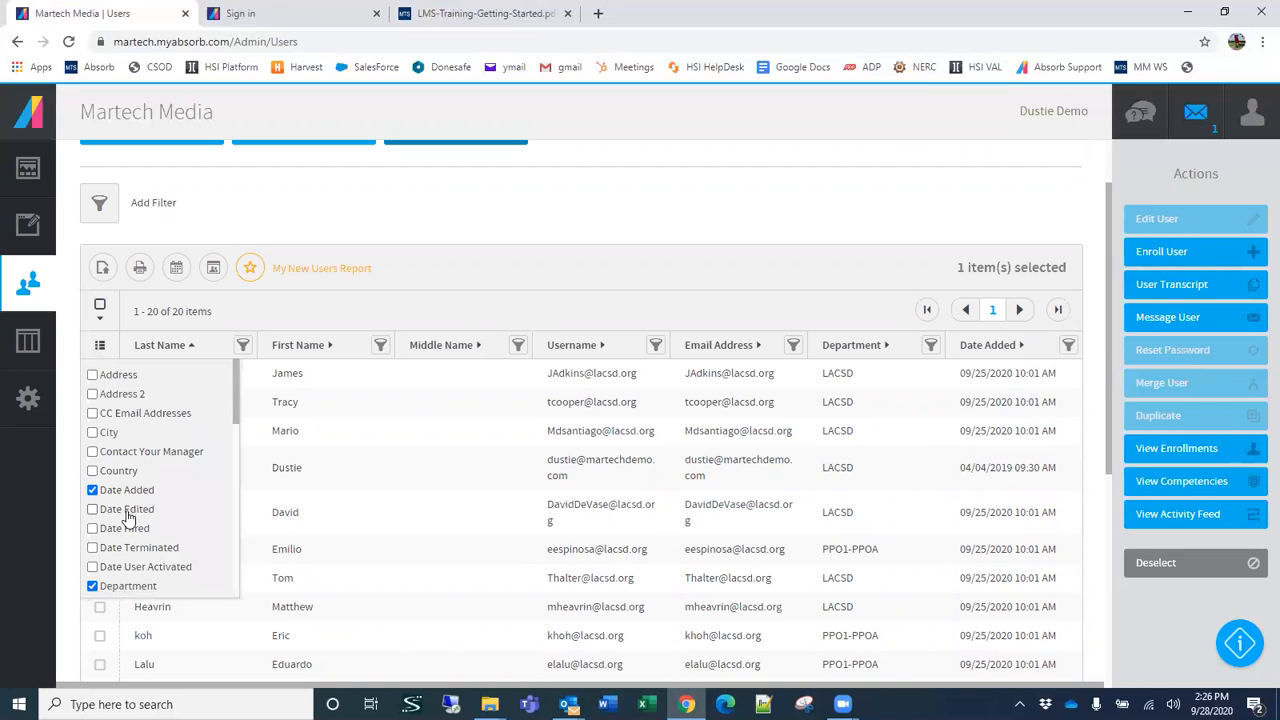
scroll(127, 515, "down", 3)
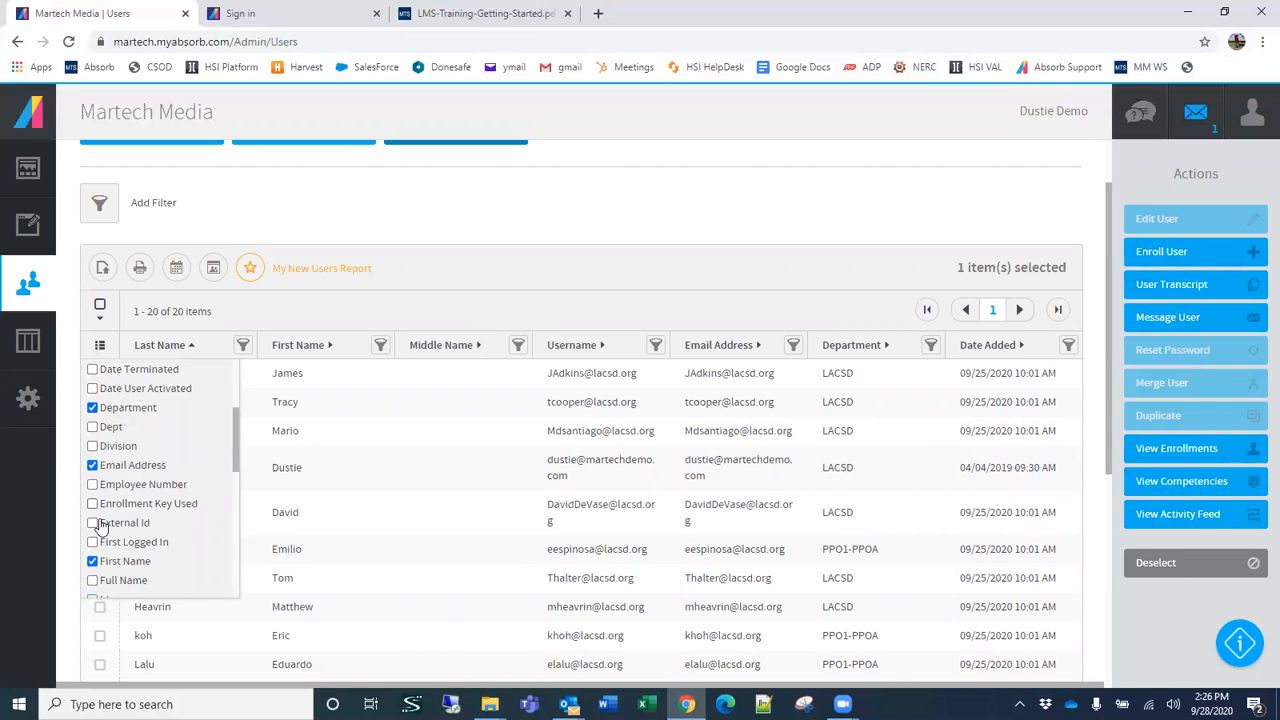
scroll(101, 527, "down", 3)
left_click(92, 496)
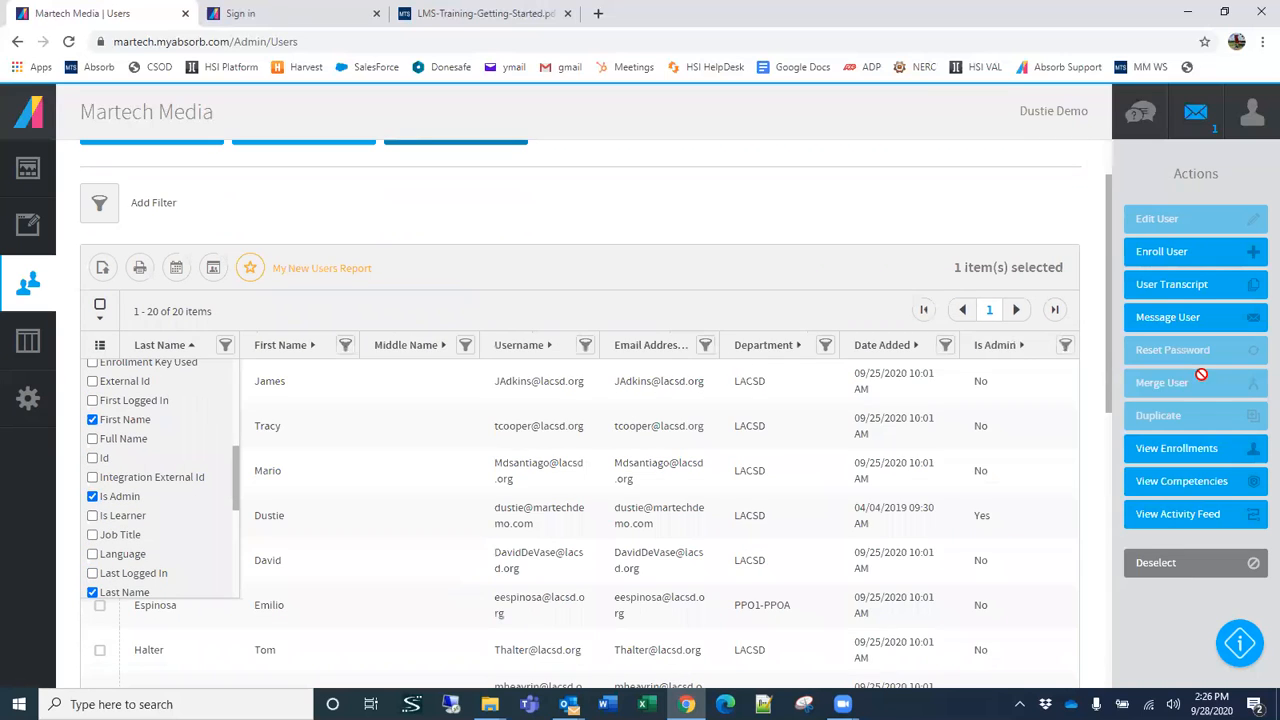
left_click(1066, 345)
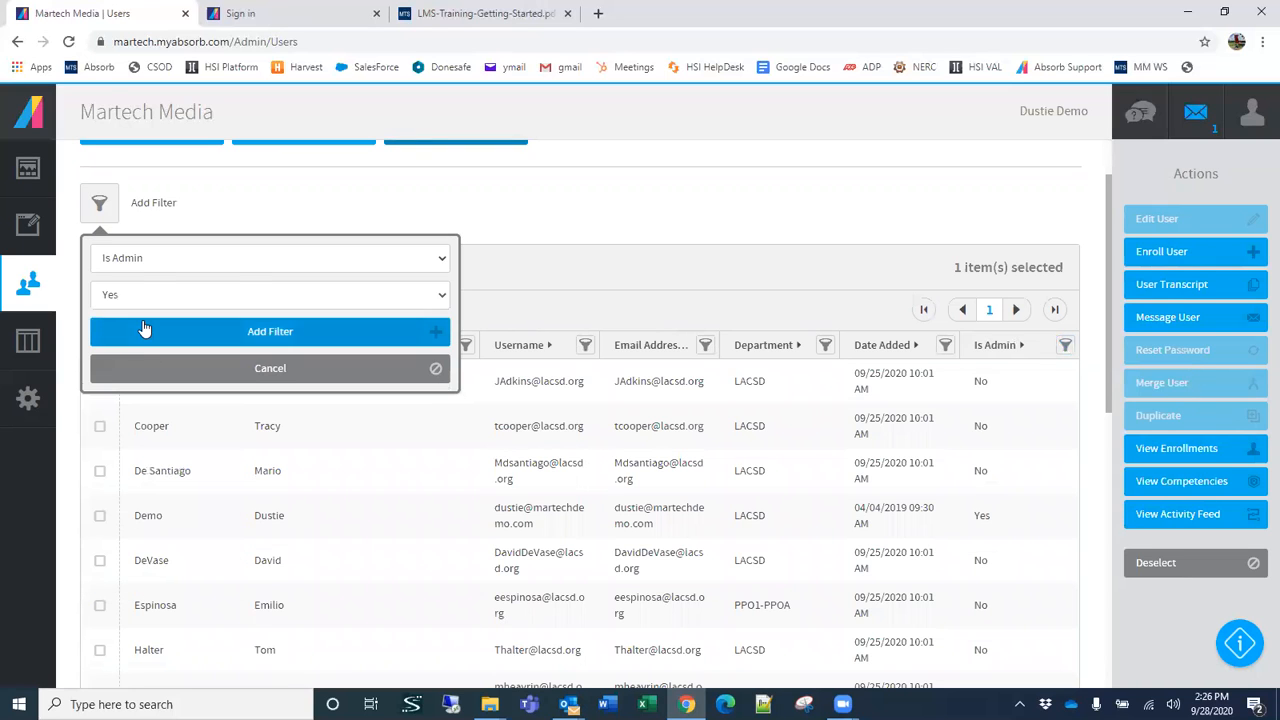
left_click(143, 331)
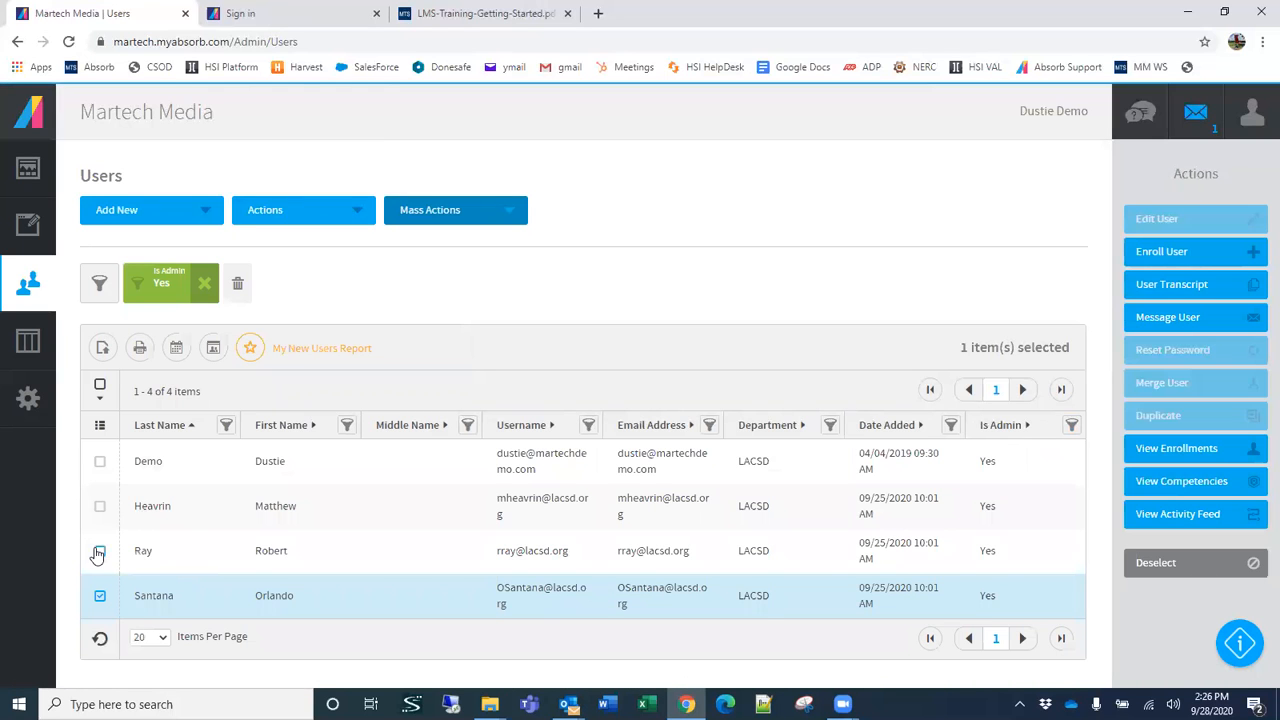
Step: Add the second and third listed admins to the selection, and reload the users list without the filter
left_click(100, 506)
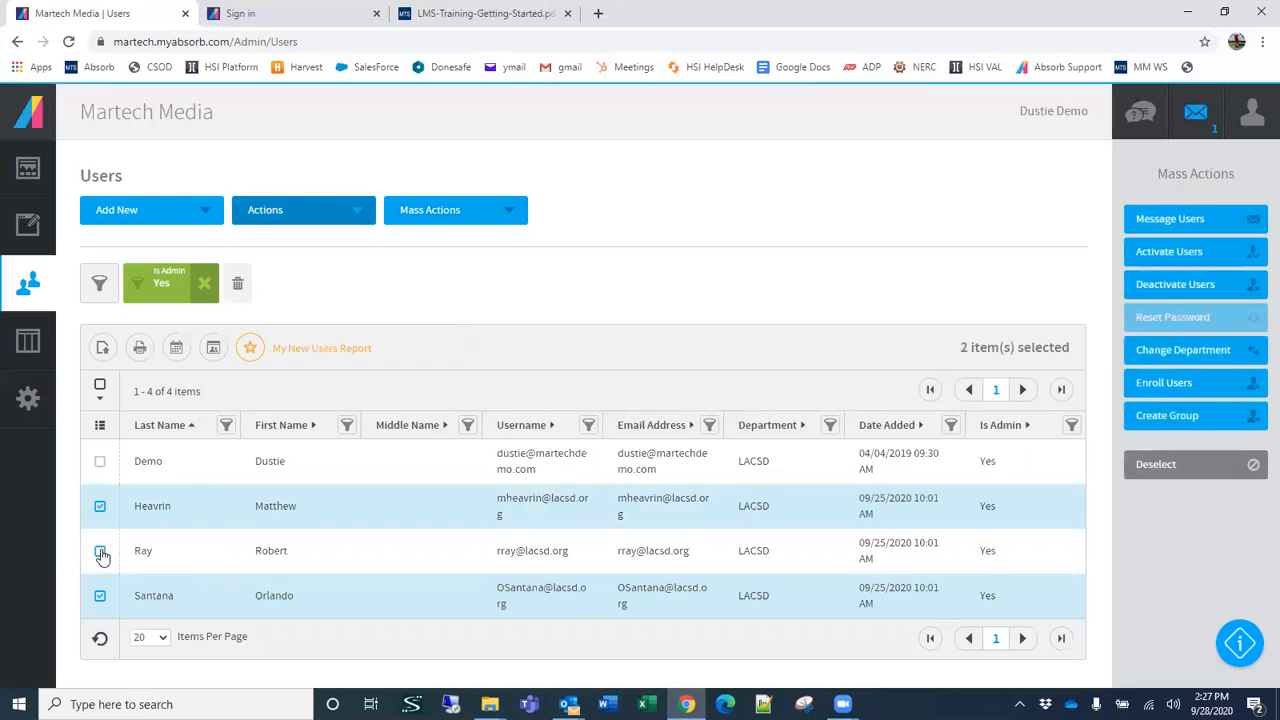
left_click(100, 552)
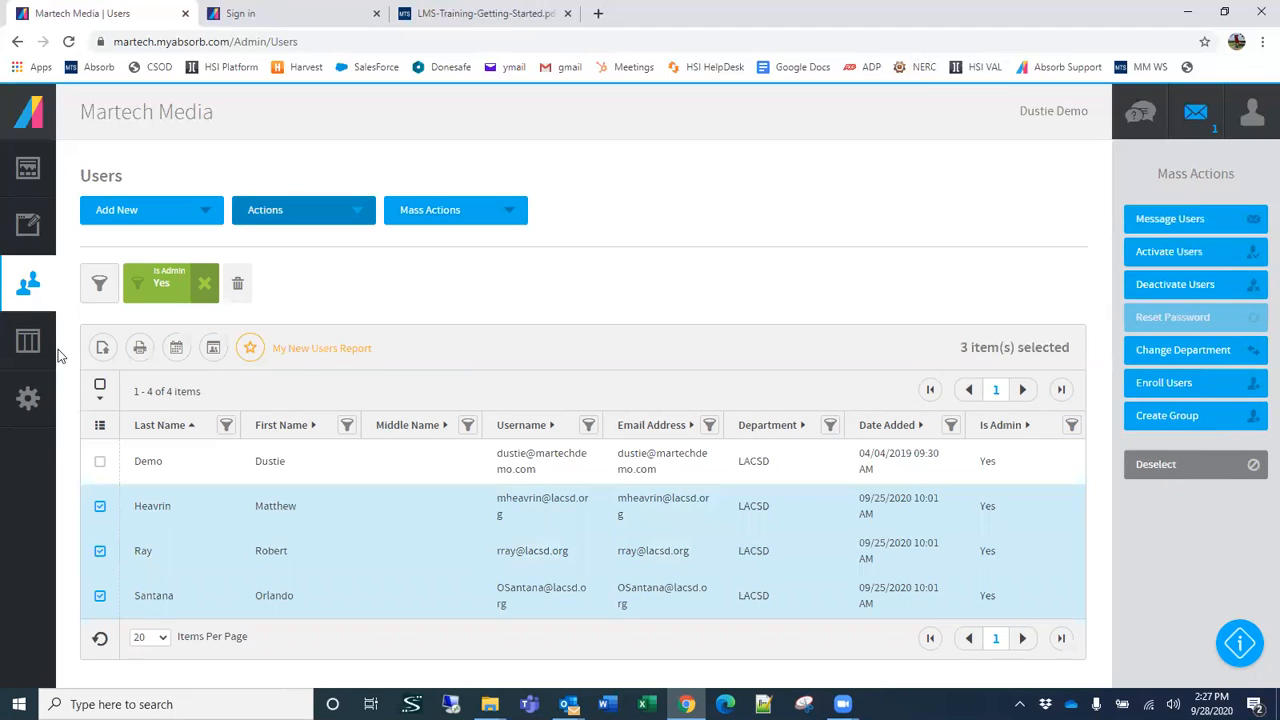
mouse_move(52, 278)
left_click(85, 165)
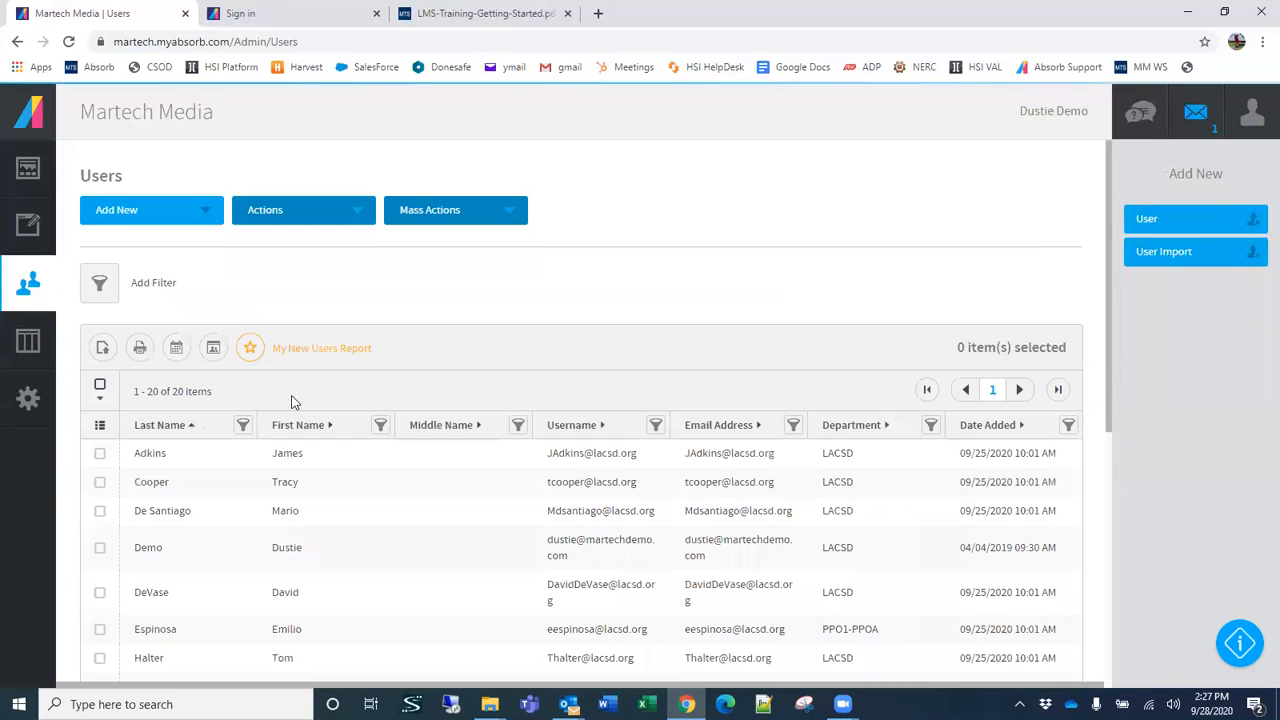
Step: Display the Is Admin column again and restrict the users list to entries where Is Admin is Yes
left_click(100, 425)
scroll(123, 565, "down", 3)
scroll(118, 575, "down", 1)
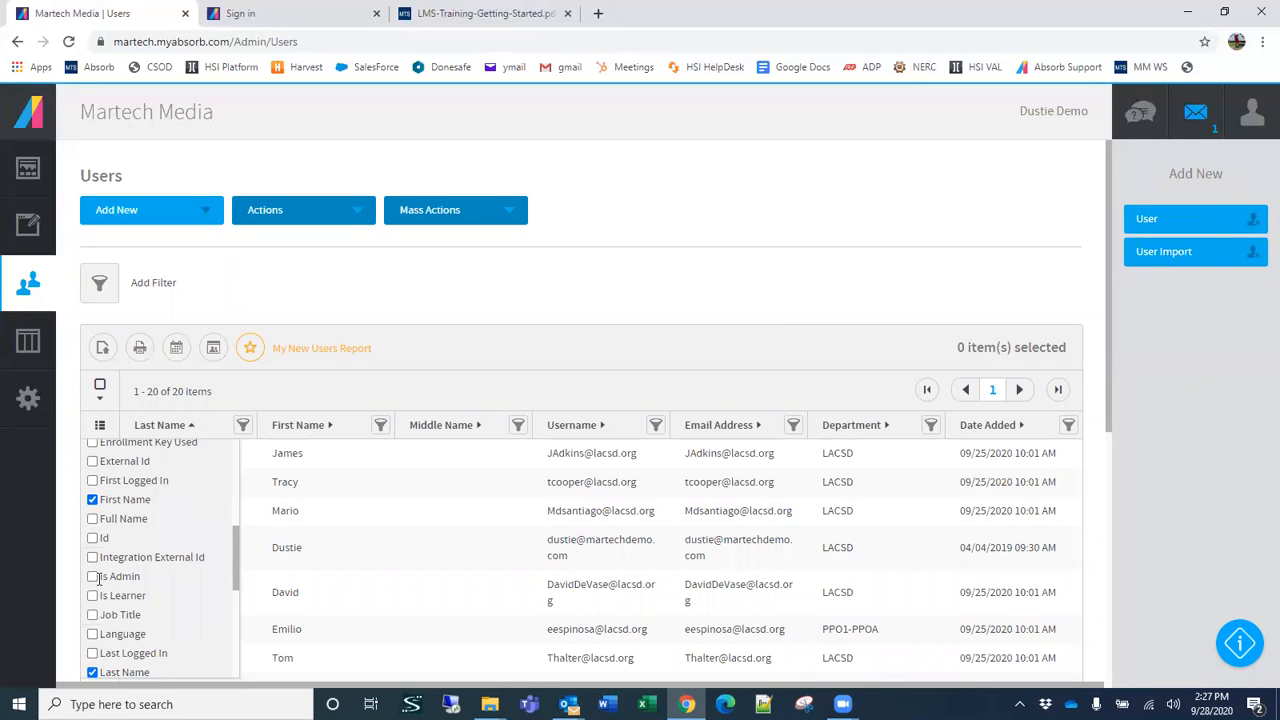
left_click(93, 577)
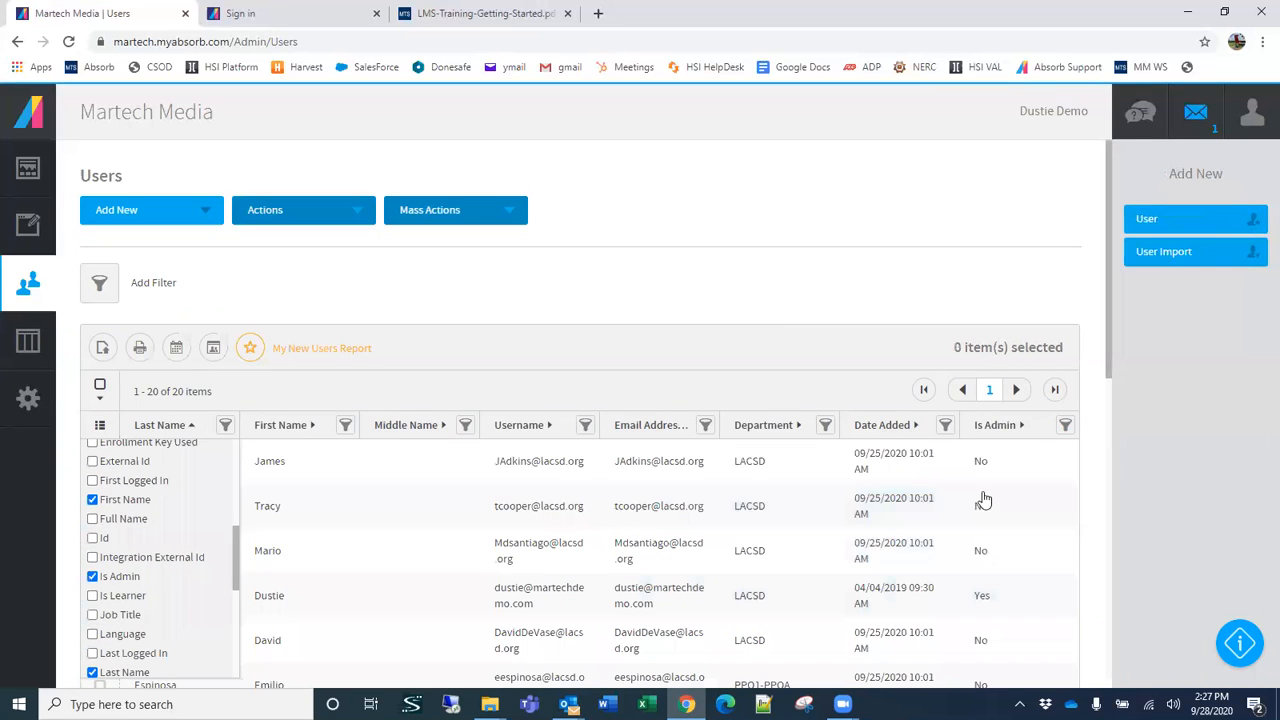
left_click(1065, 425)
left_click(223, 409)
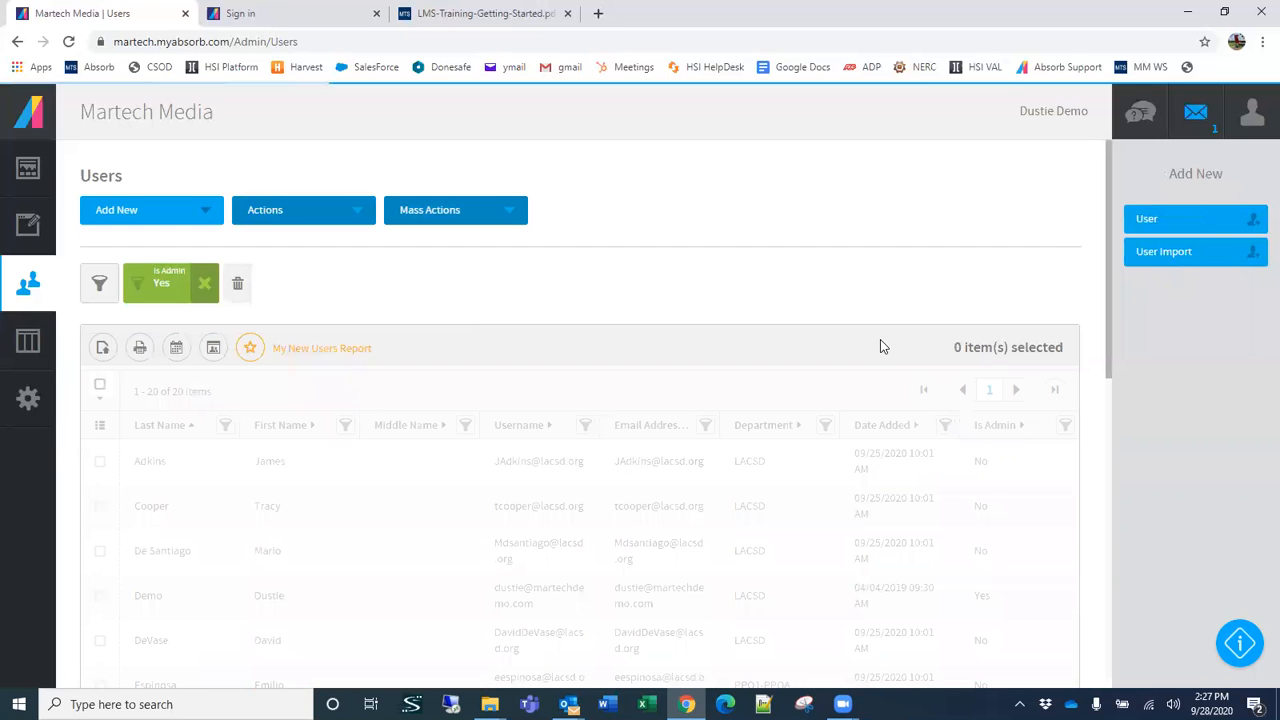
Step: Select the different admin accounts in the filtered list, ending with only the last one selected
left_click(100, 506)
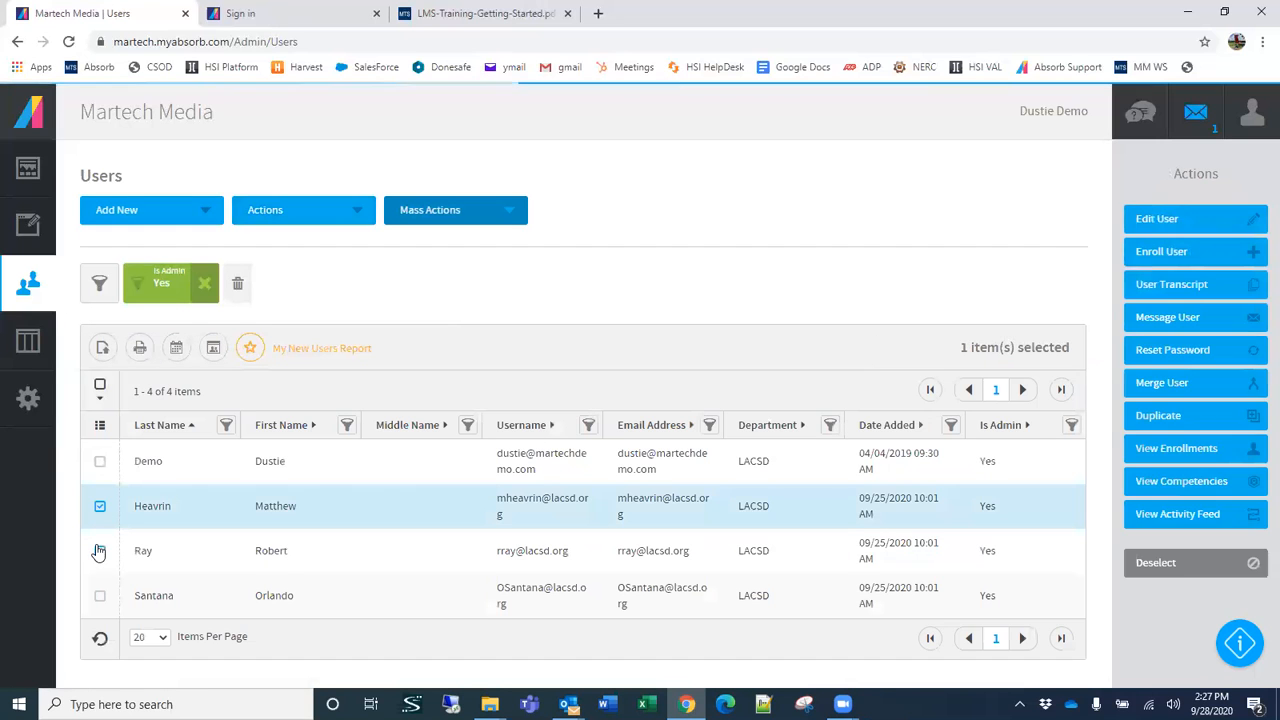
left_click(100, 551)
left_click(101, 598)
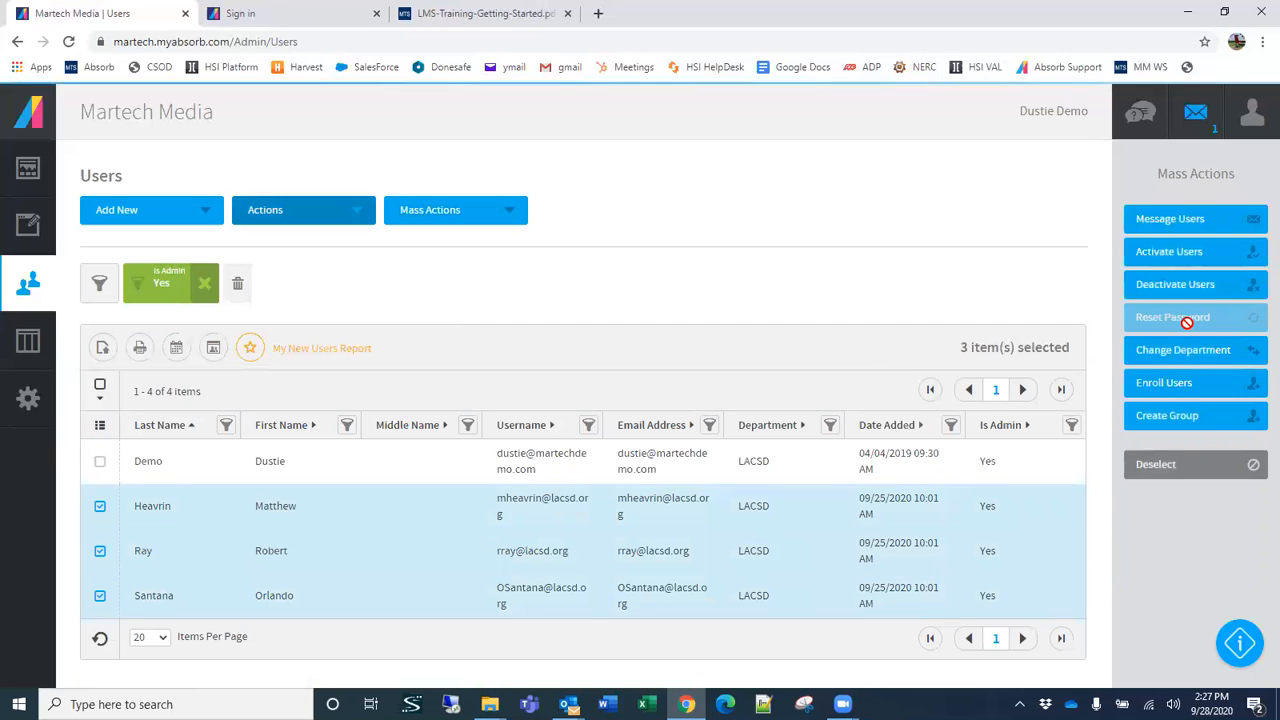
left_click(99, 597)
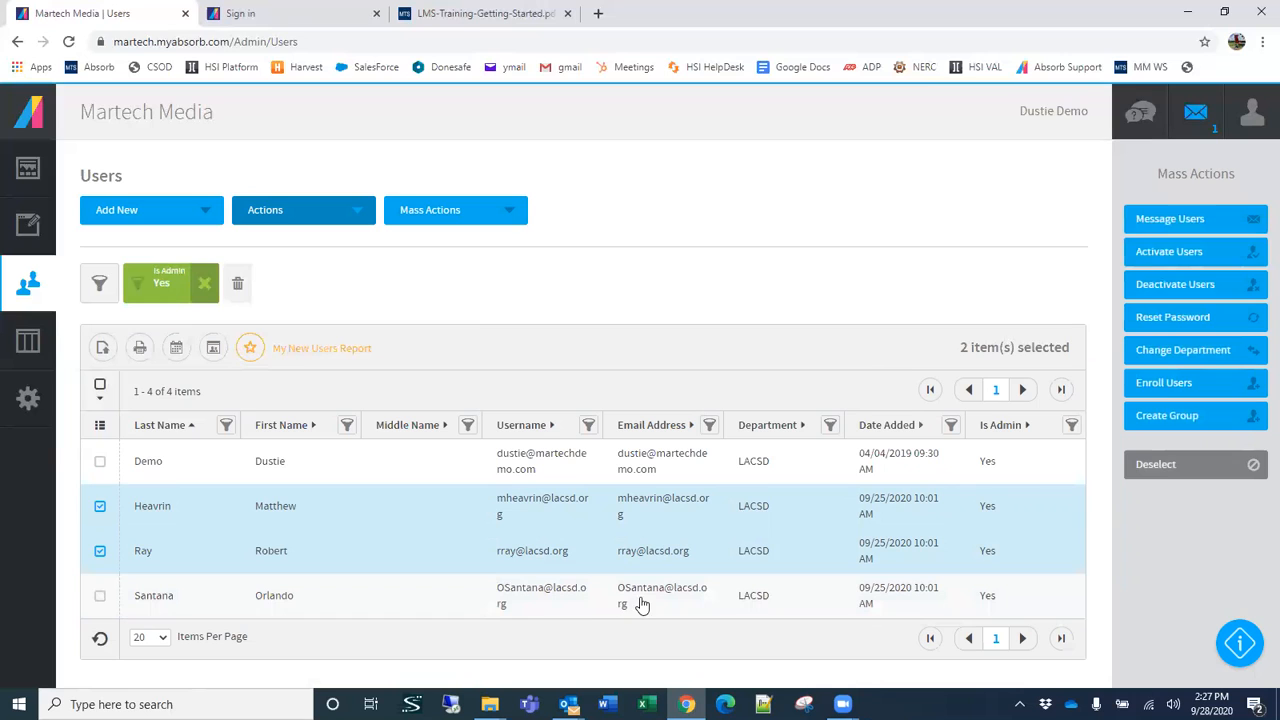
left_click(507, 606)
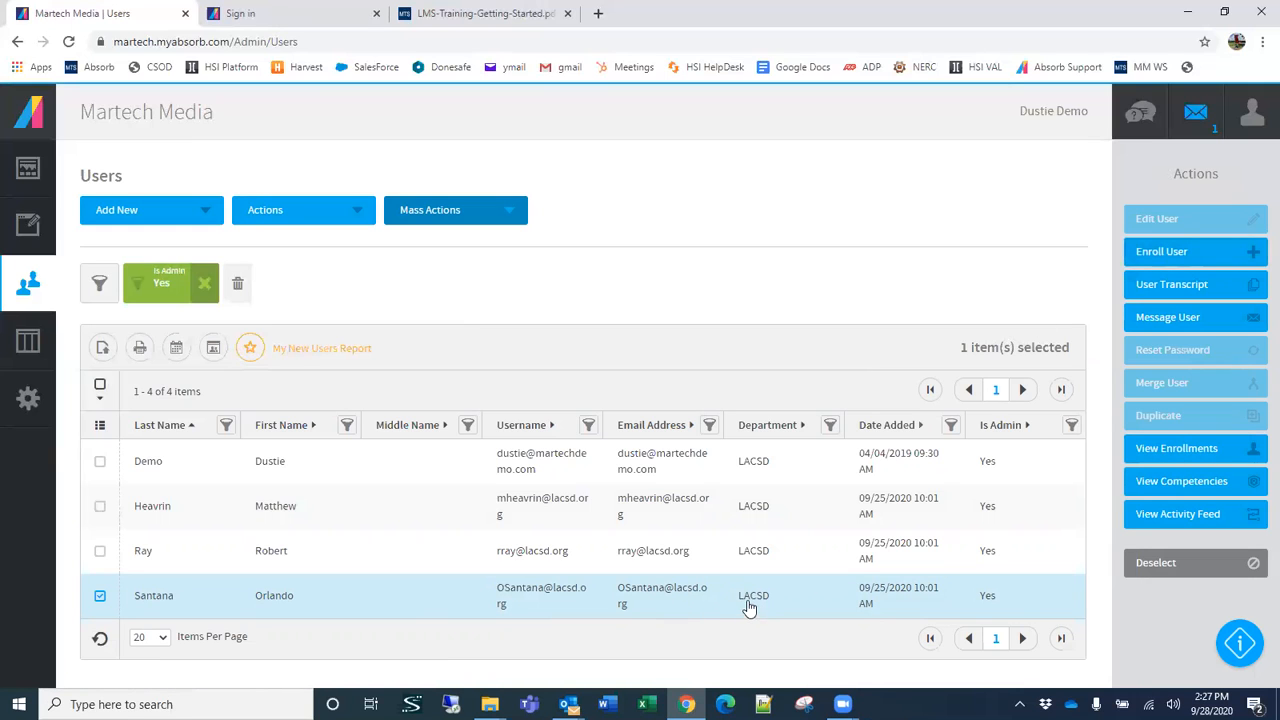
left_click(518, 554)
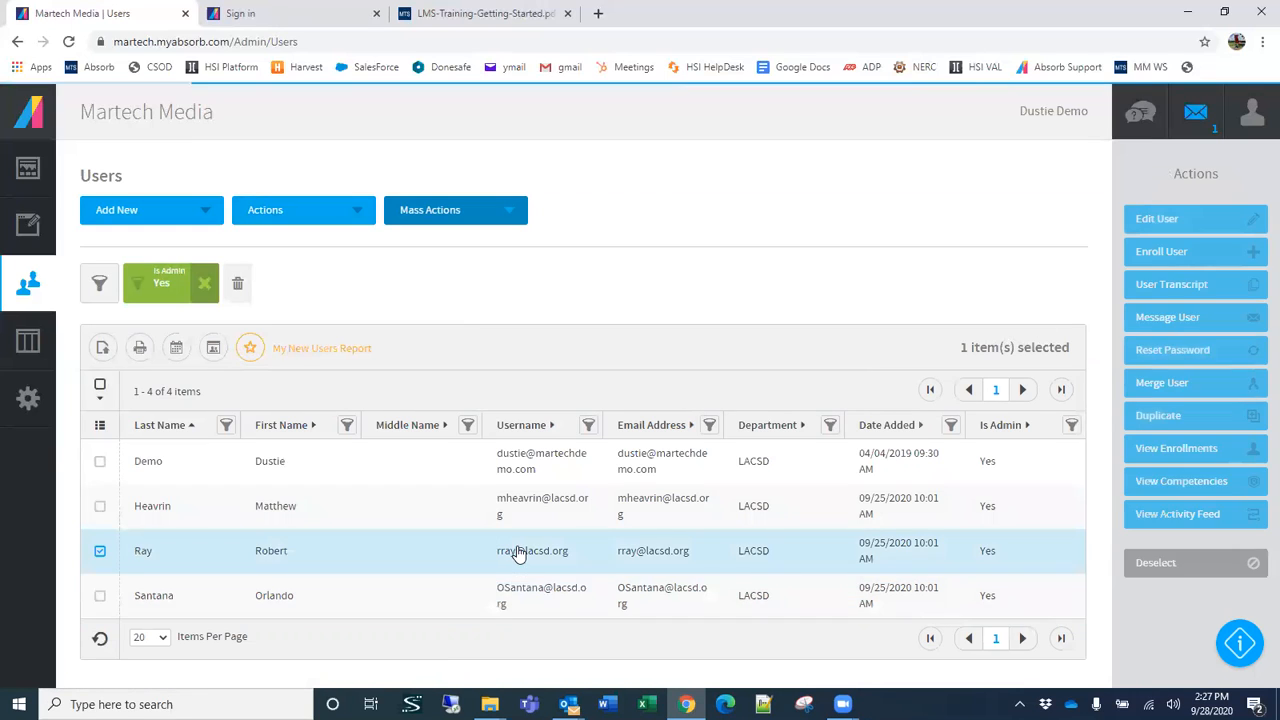
left_click(522, 588)
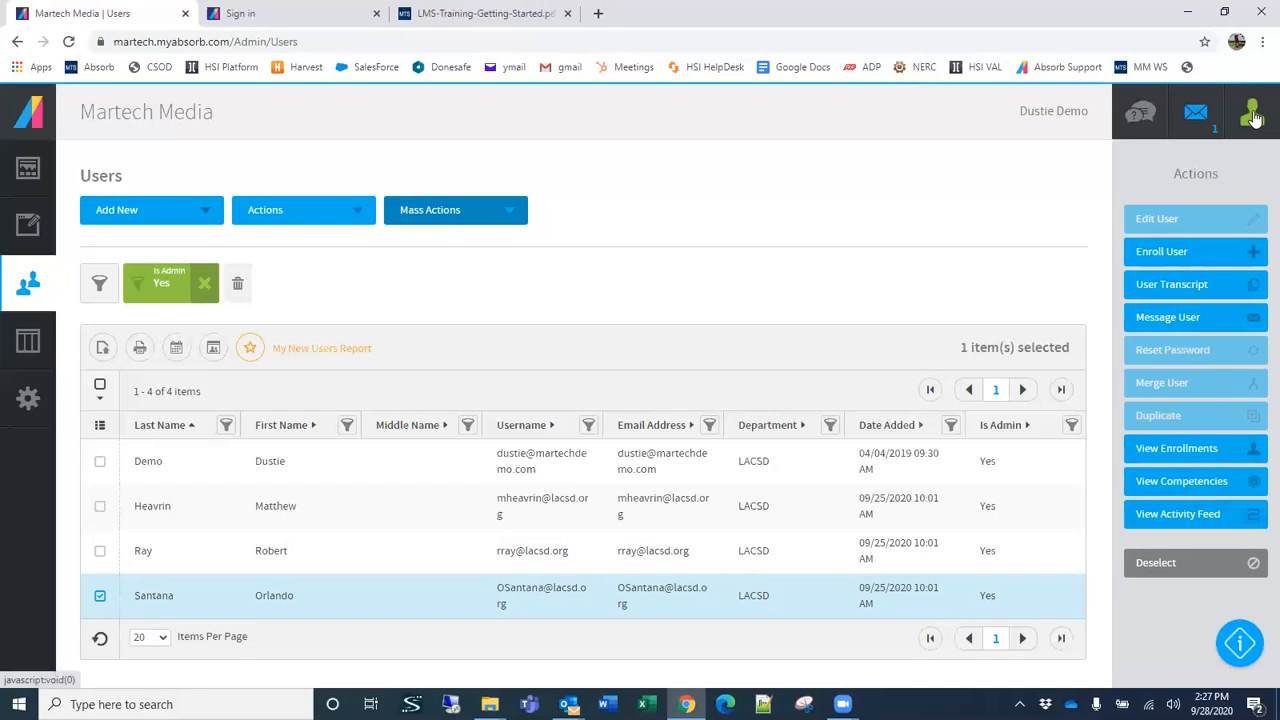
Step: Copy the selected admin's username and log out of the admin portal
left_click_drag(500, 593, 520, 606)
right_click(517, 588)
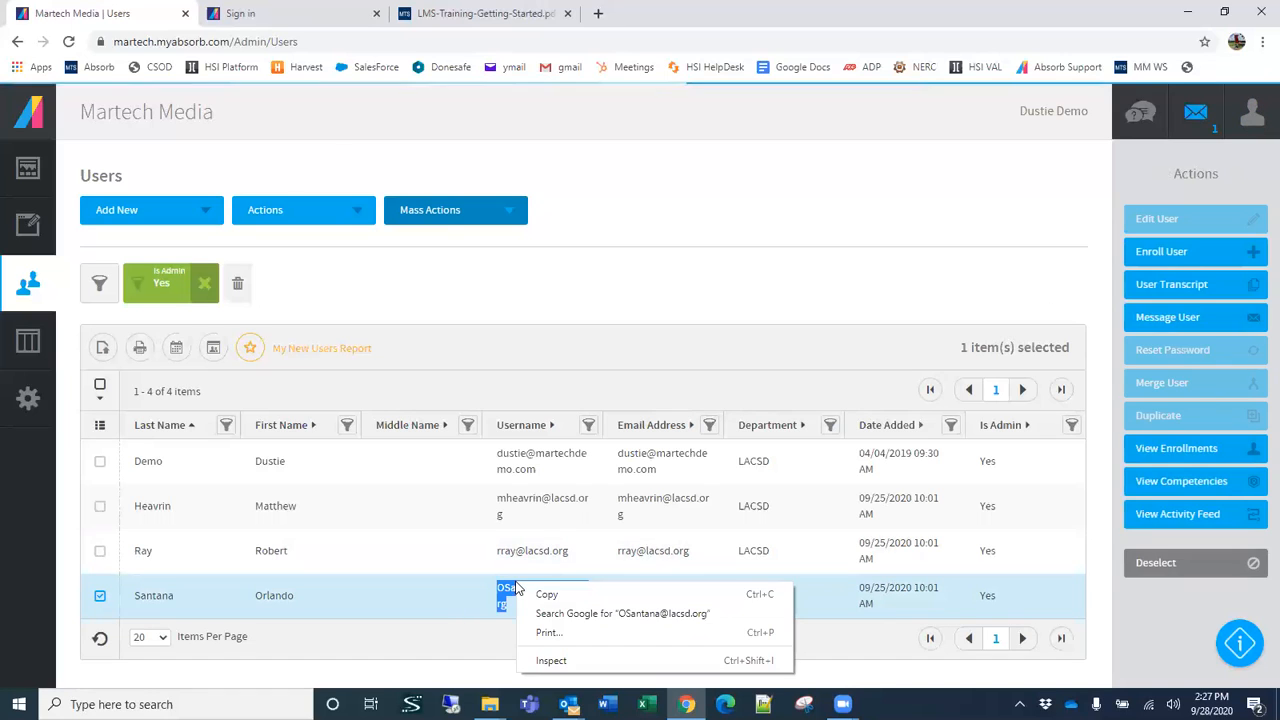
left_click(545, 594)
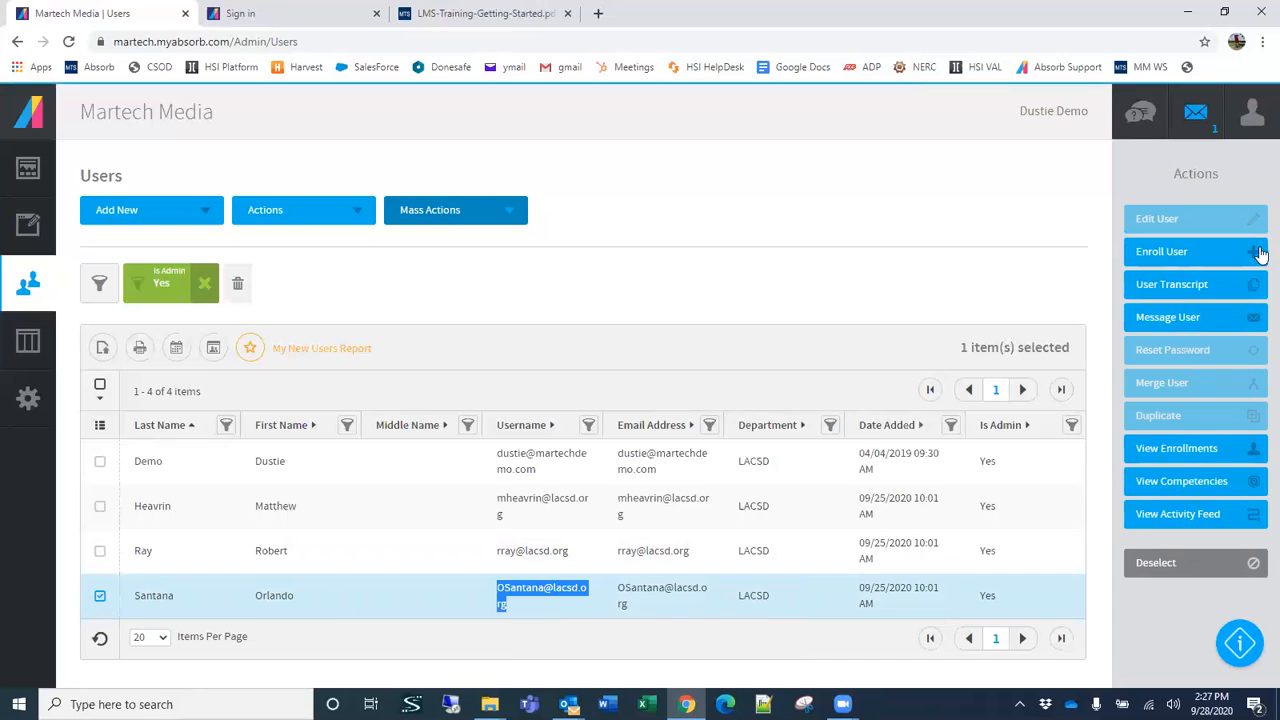
left_click(1248, 130)
left_click(1190, 505)
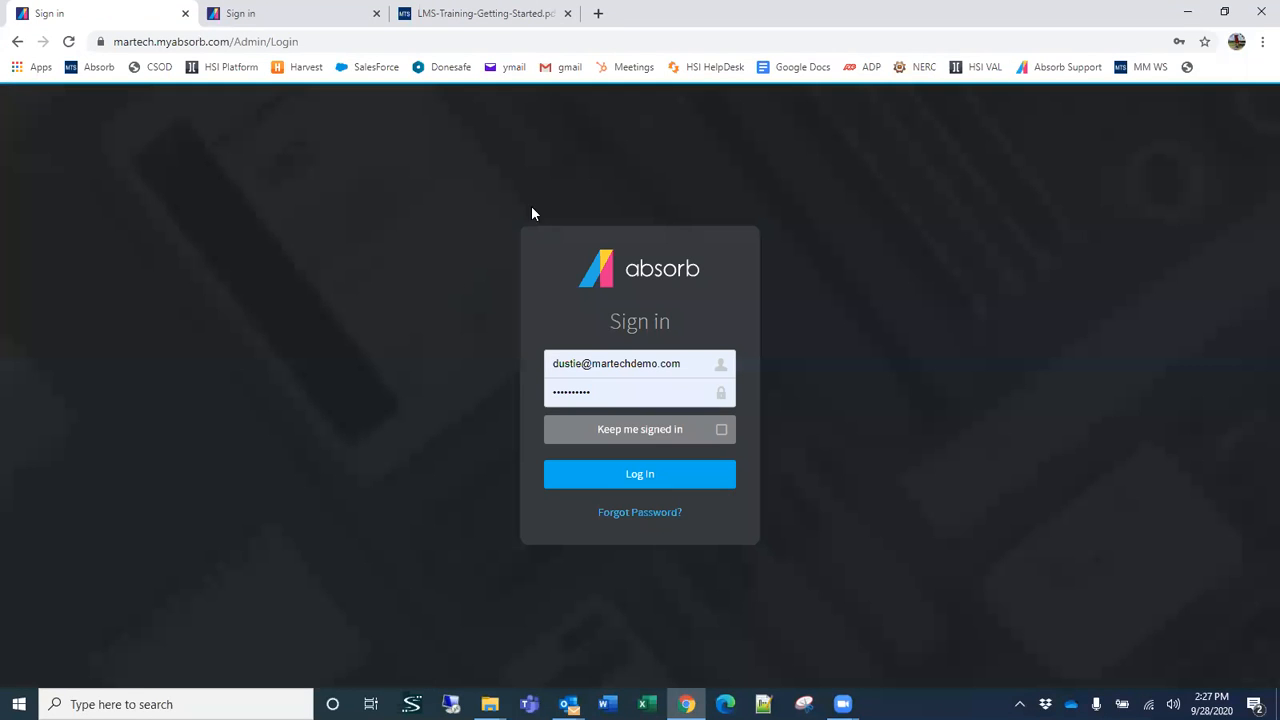